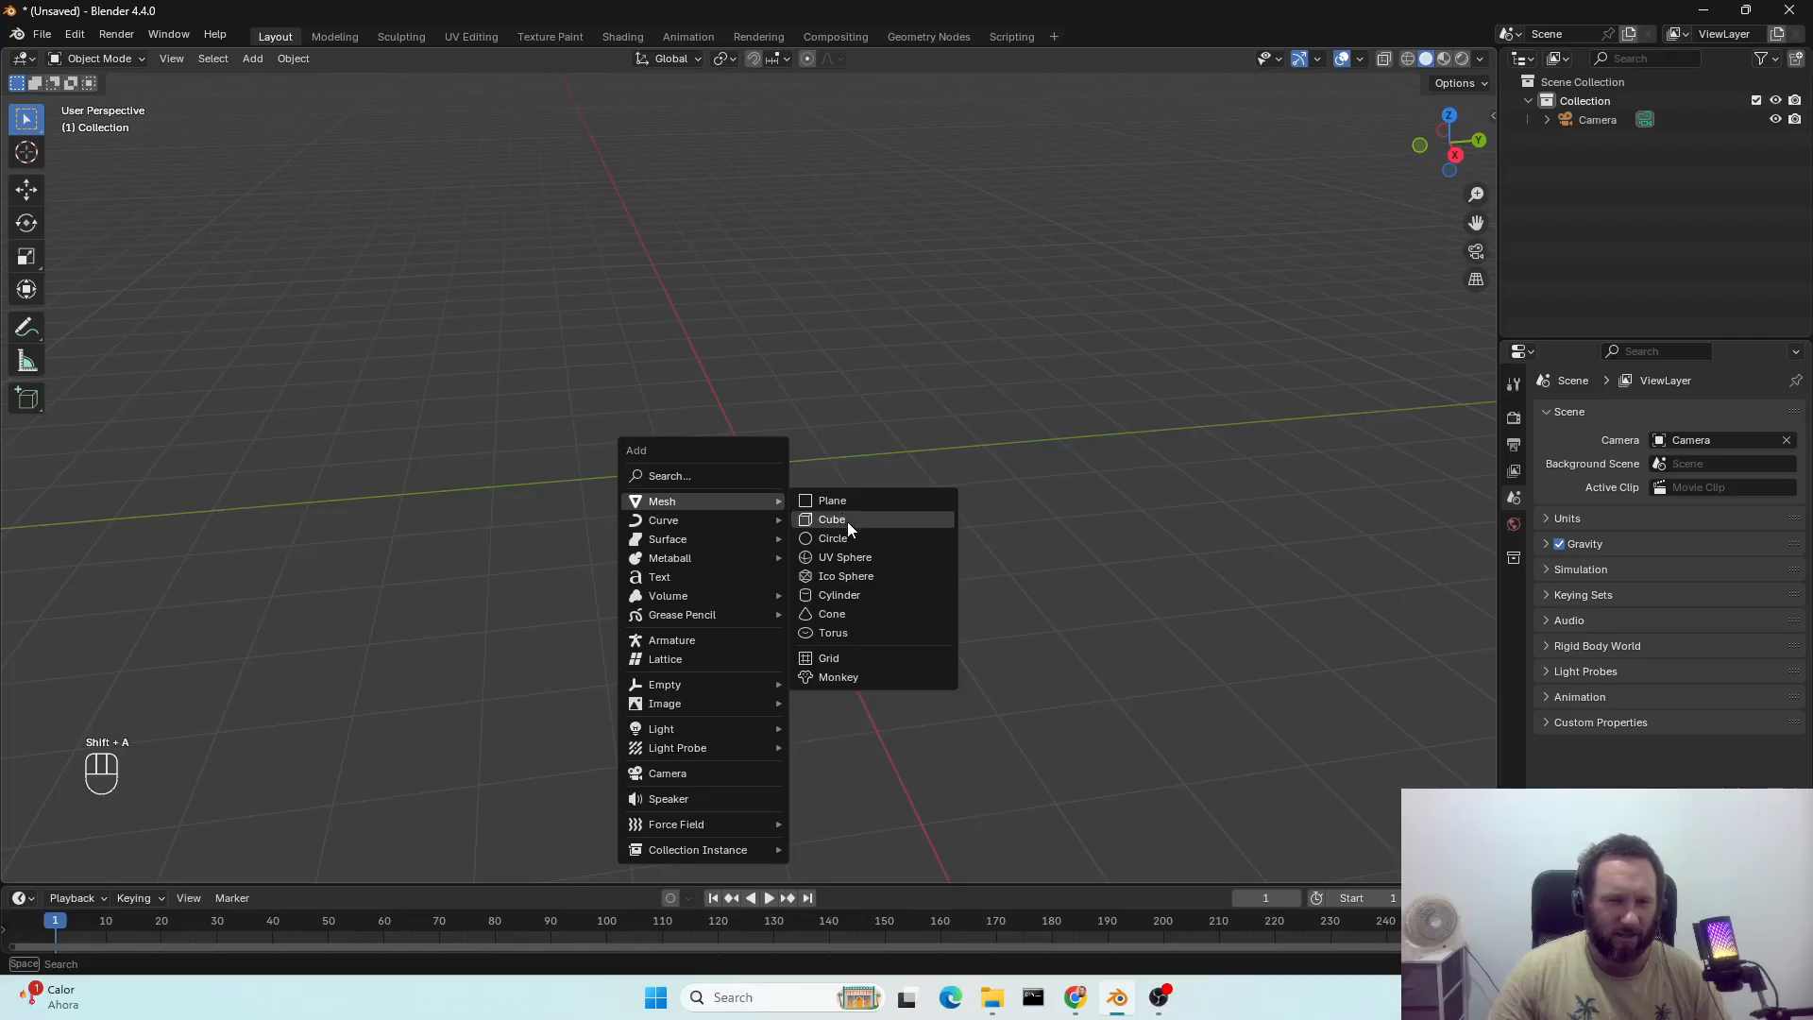
Add a cube mesh and scale it to about 0.24 in X and Y, leaving its height unscaled.
left_click(846, 521)
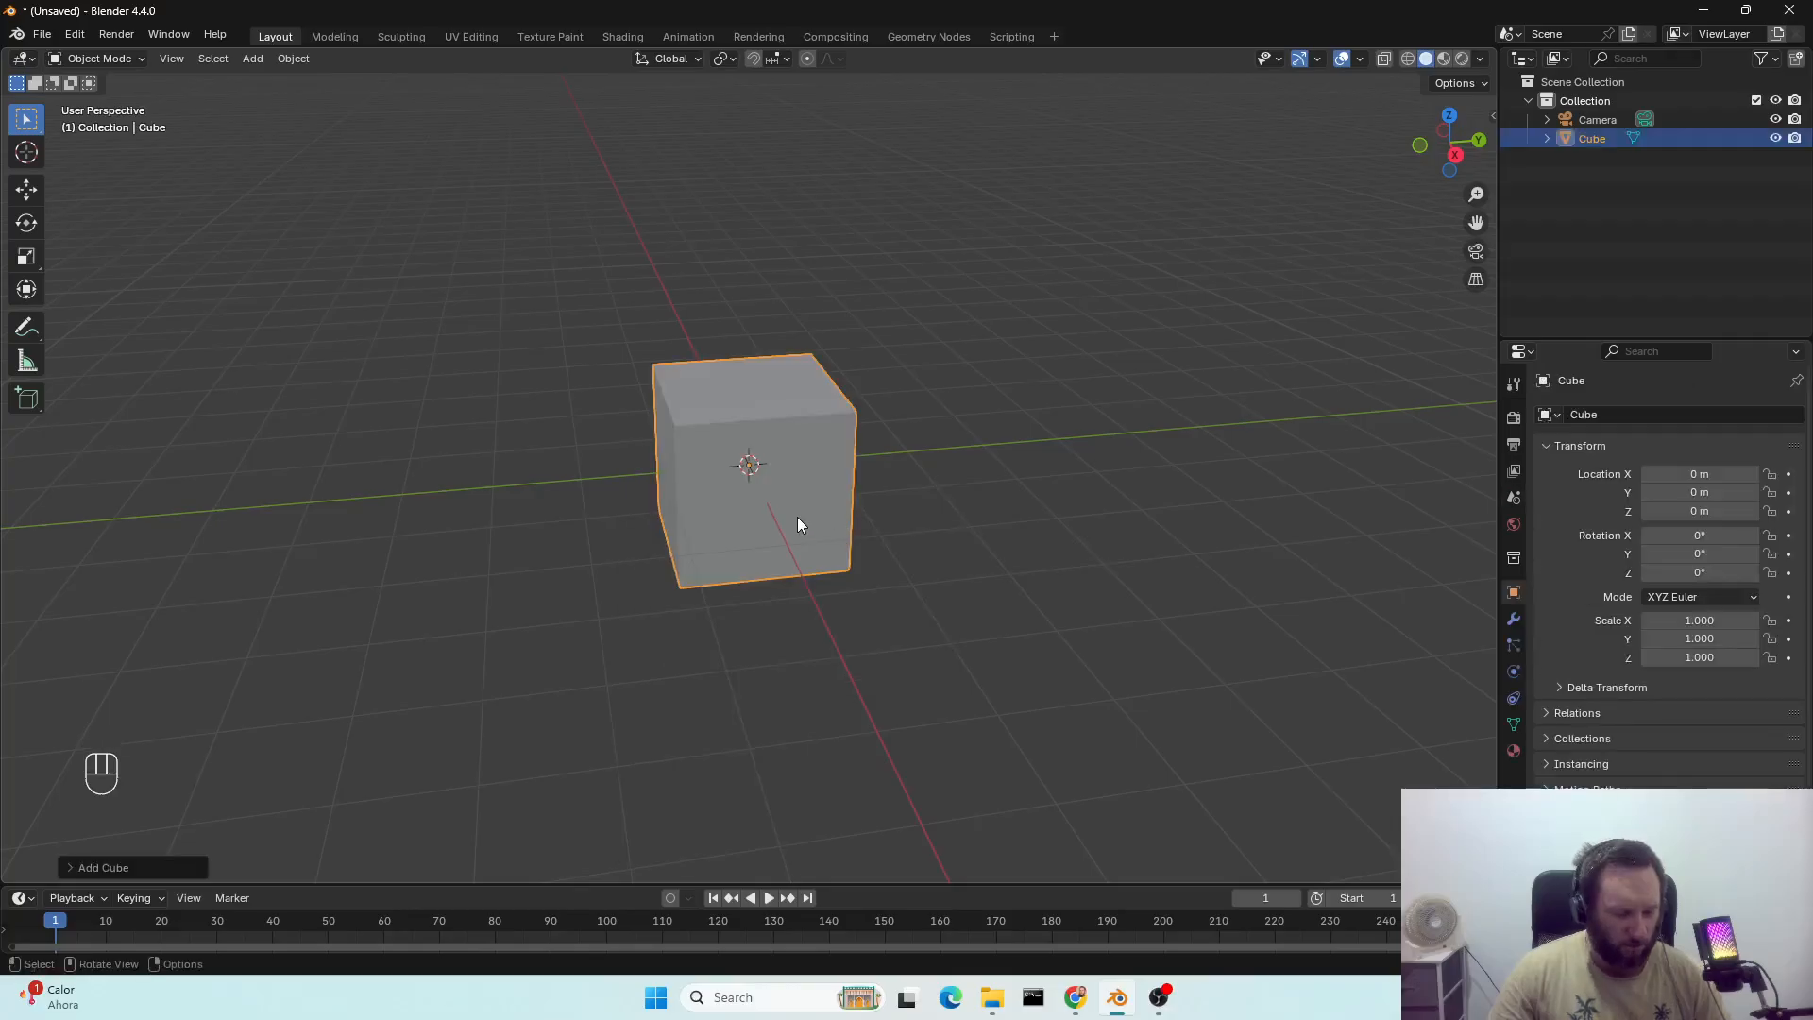
key("s")
key("shift+z")
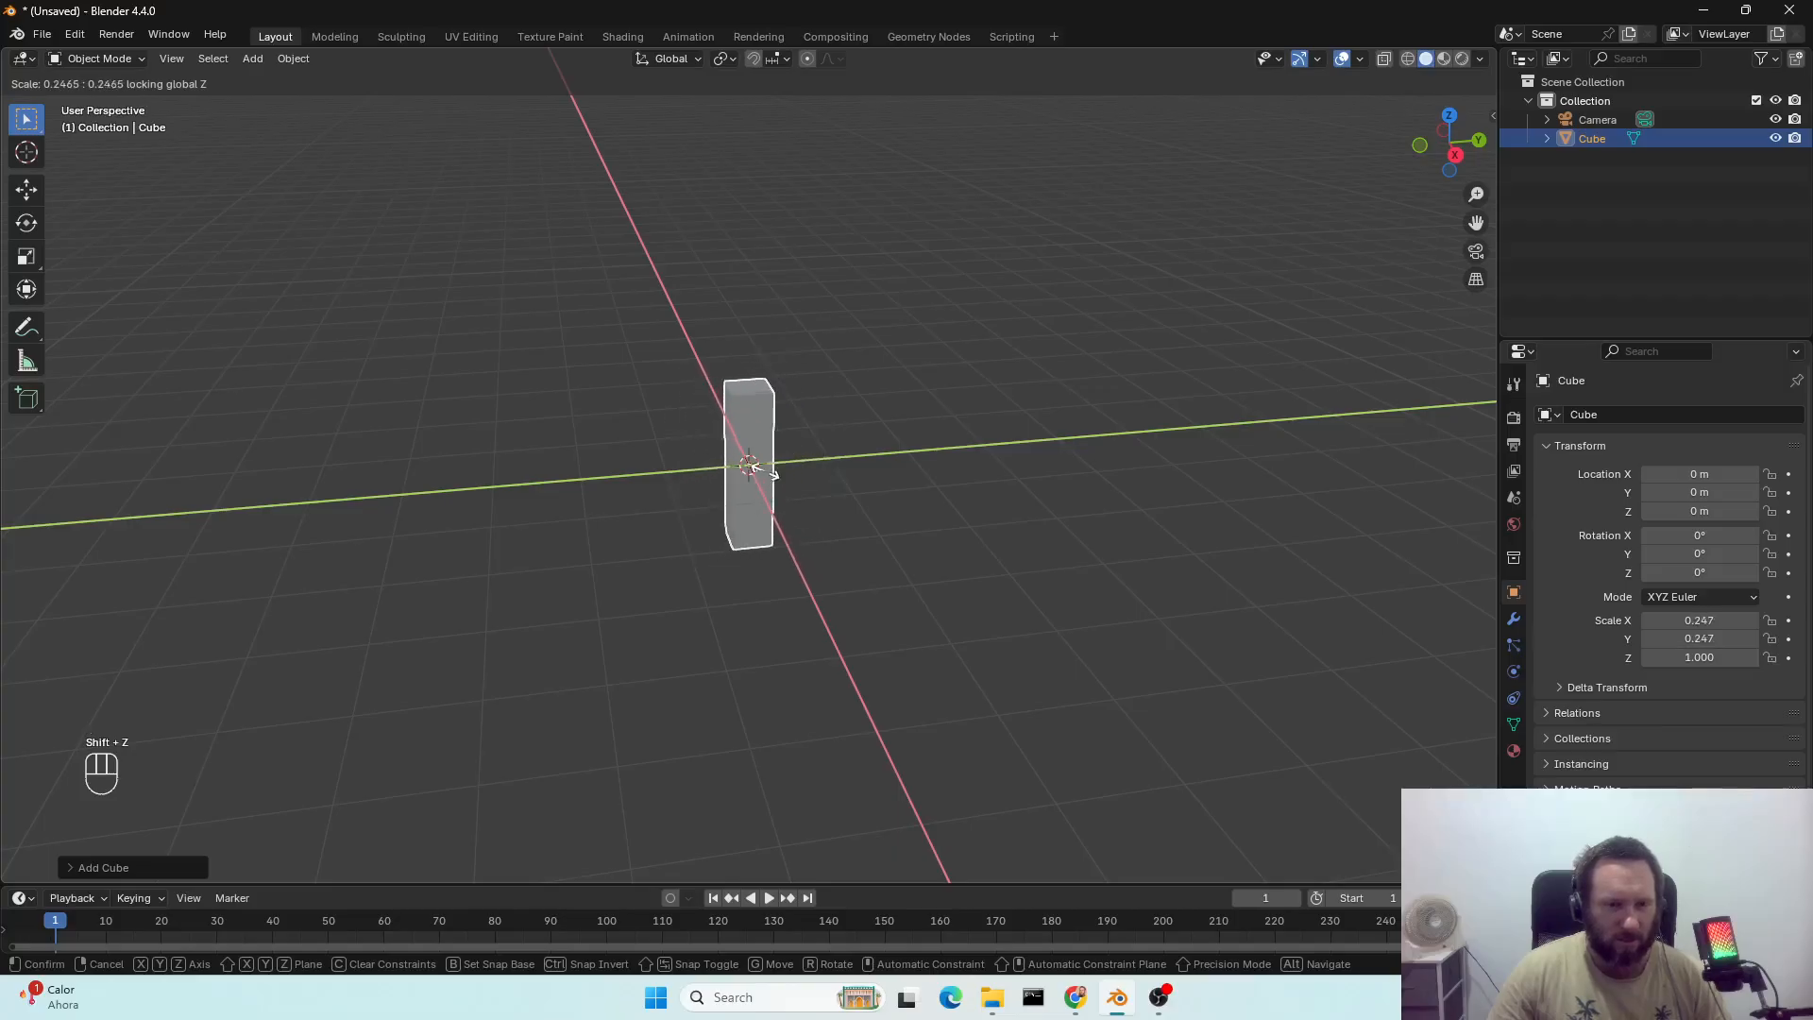
left_click(765, 470)
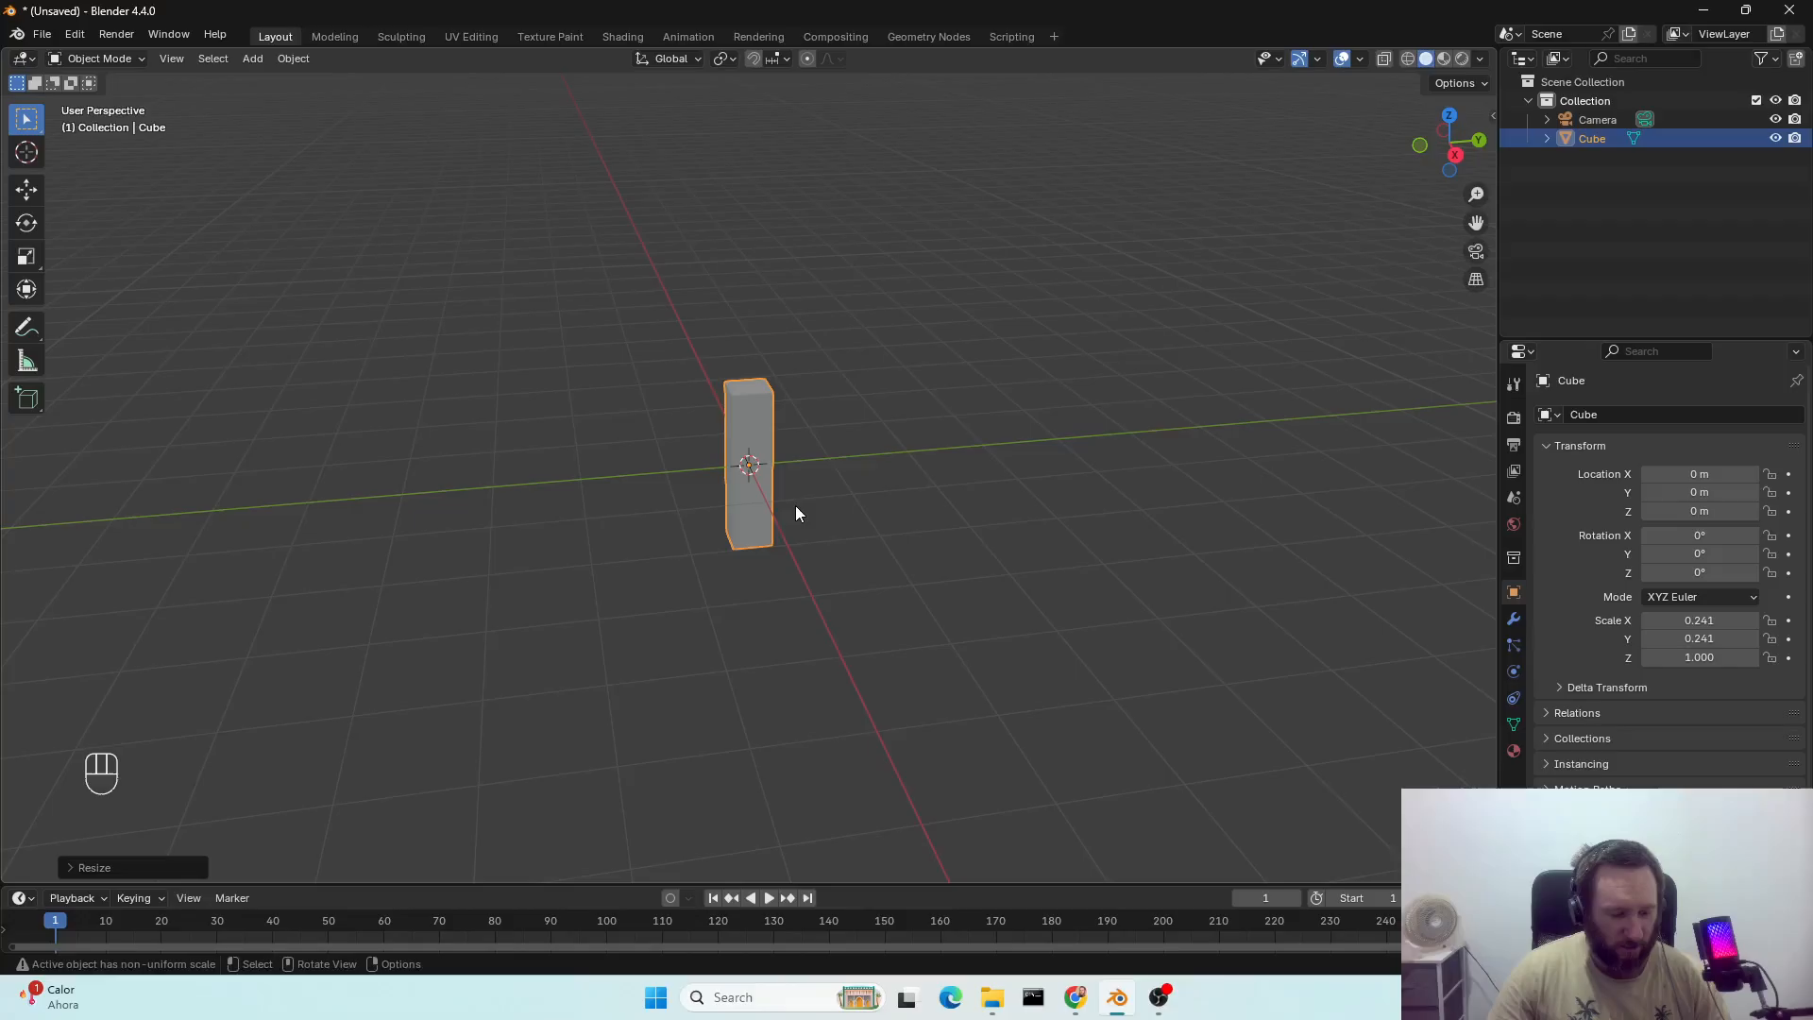
Stretch the narrow cube to a Z scale of about 1.61 and raise it about 1.64 m along Z to form a post.
key("s")
key("z")
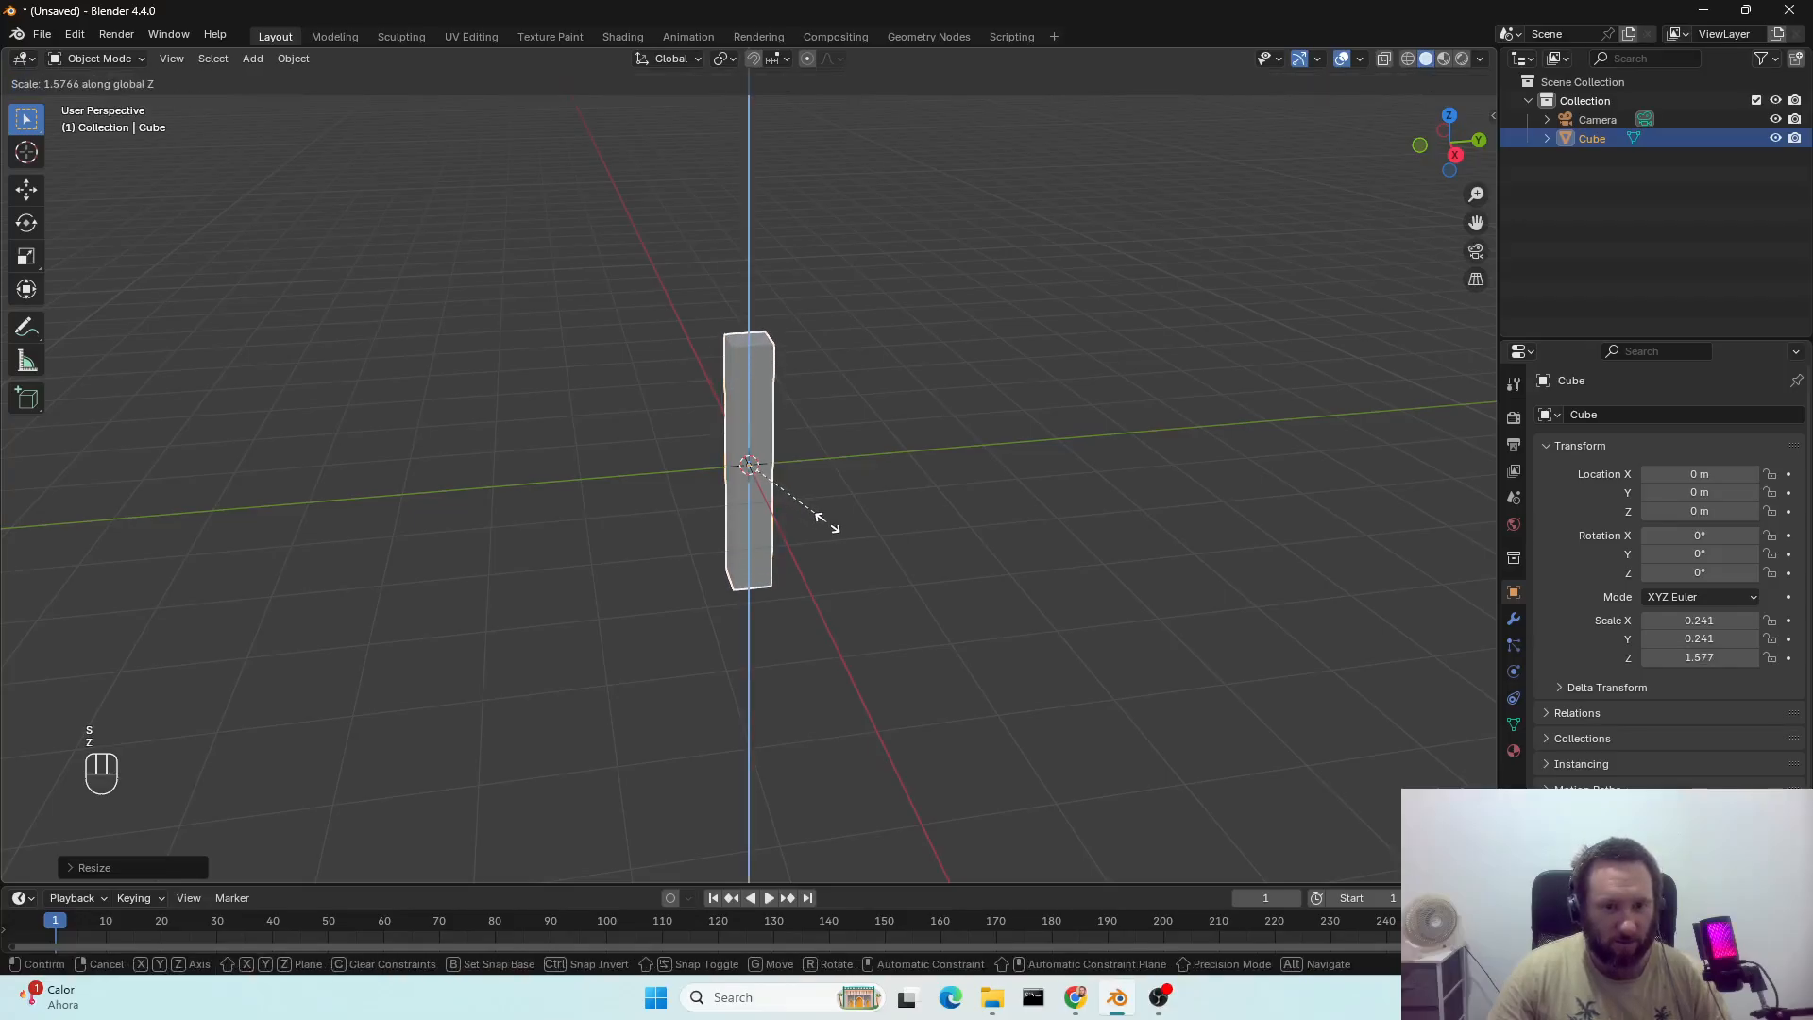
left_click(827, 523)
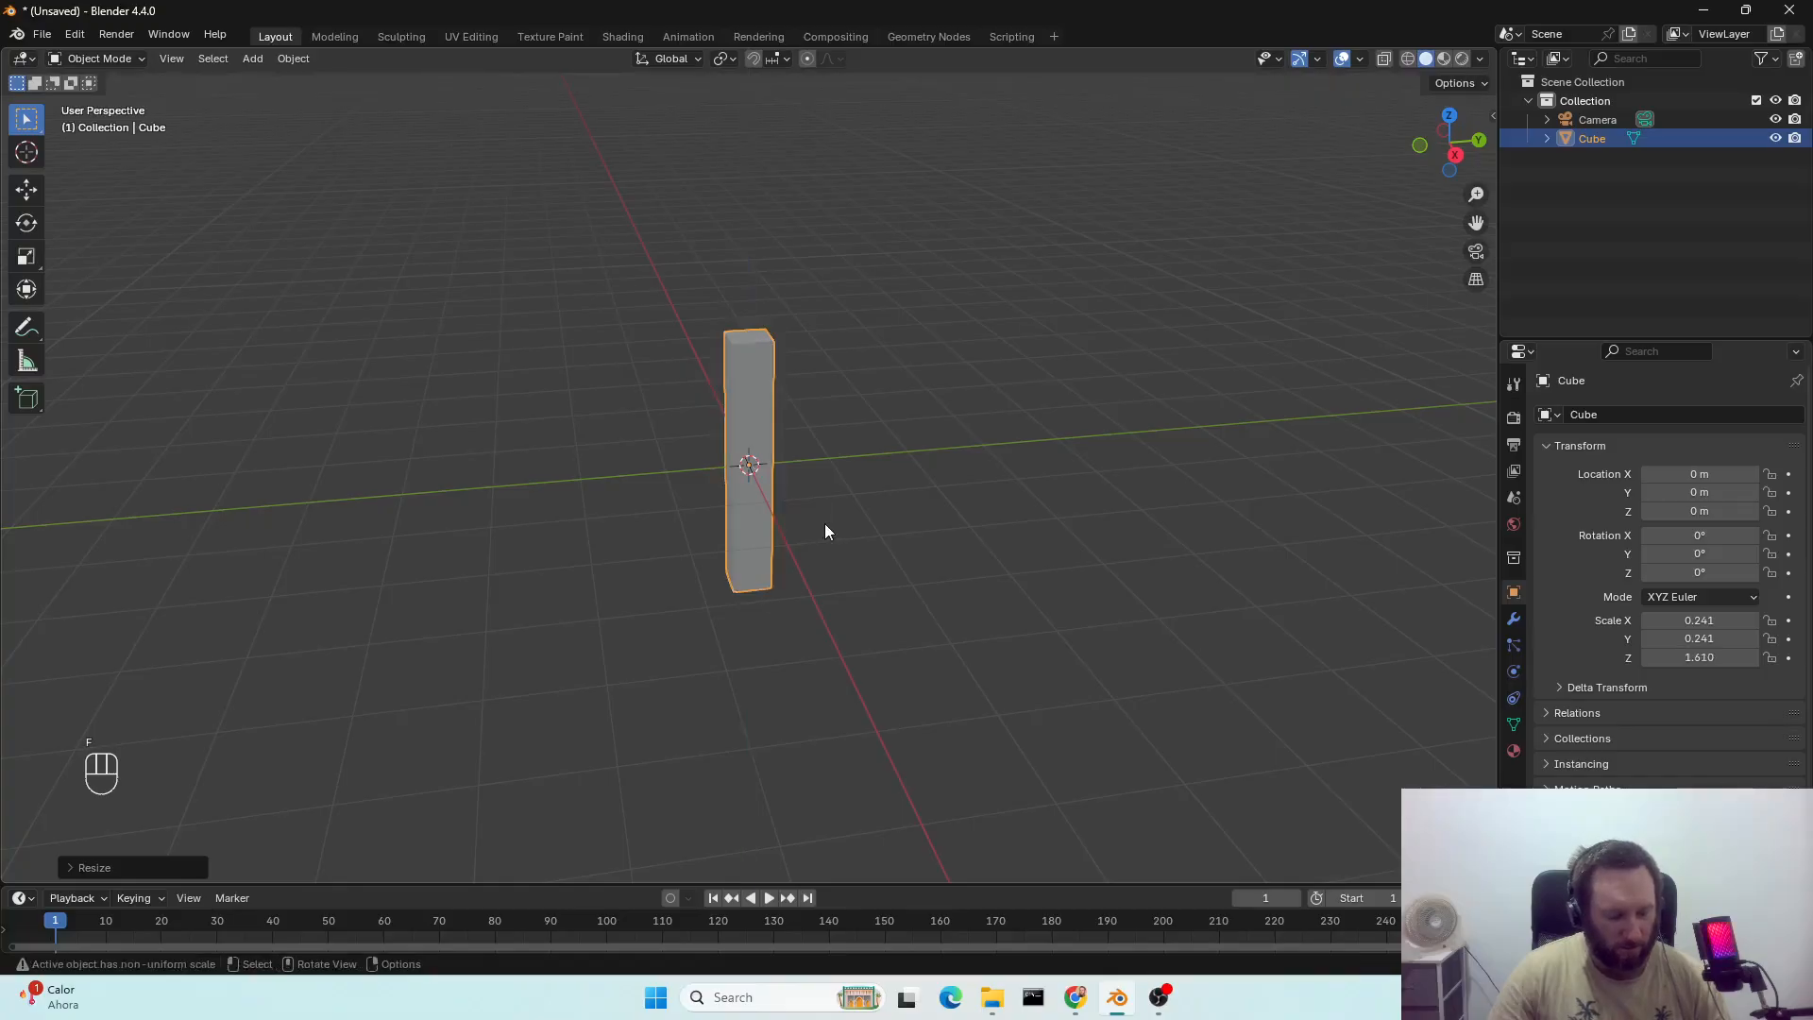
key("z")
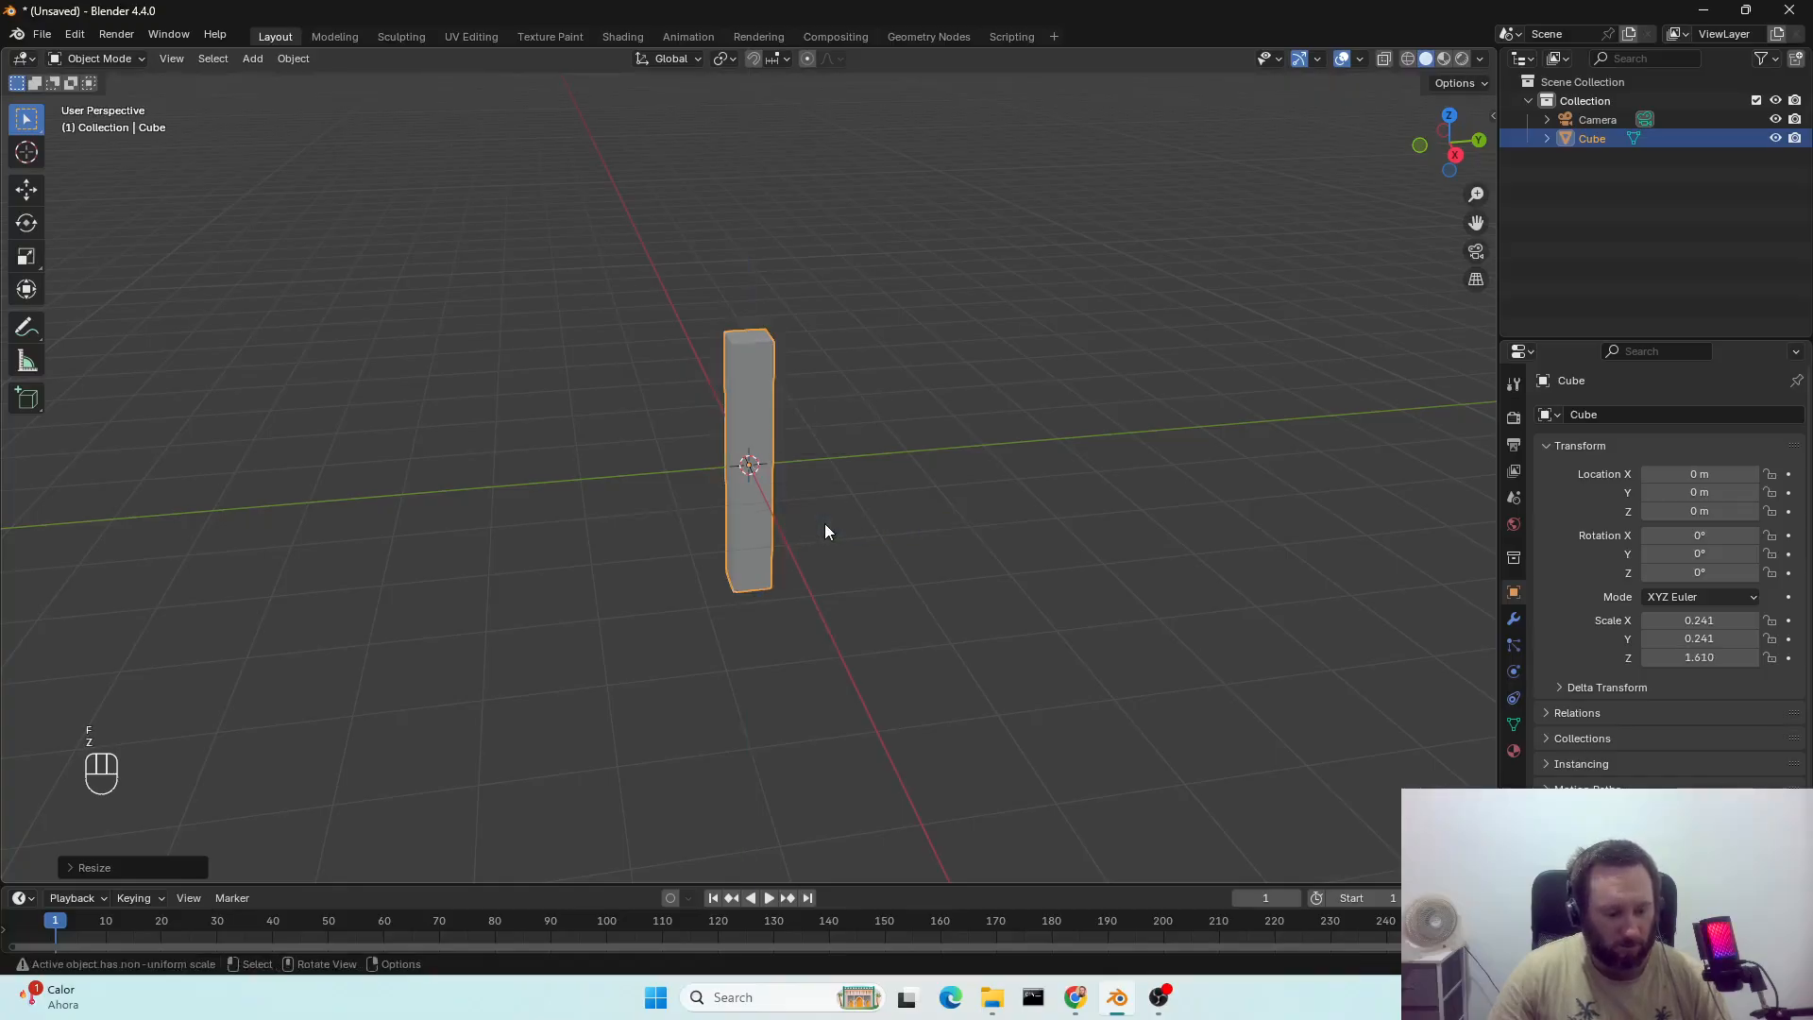
key("g")
key("z")
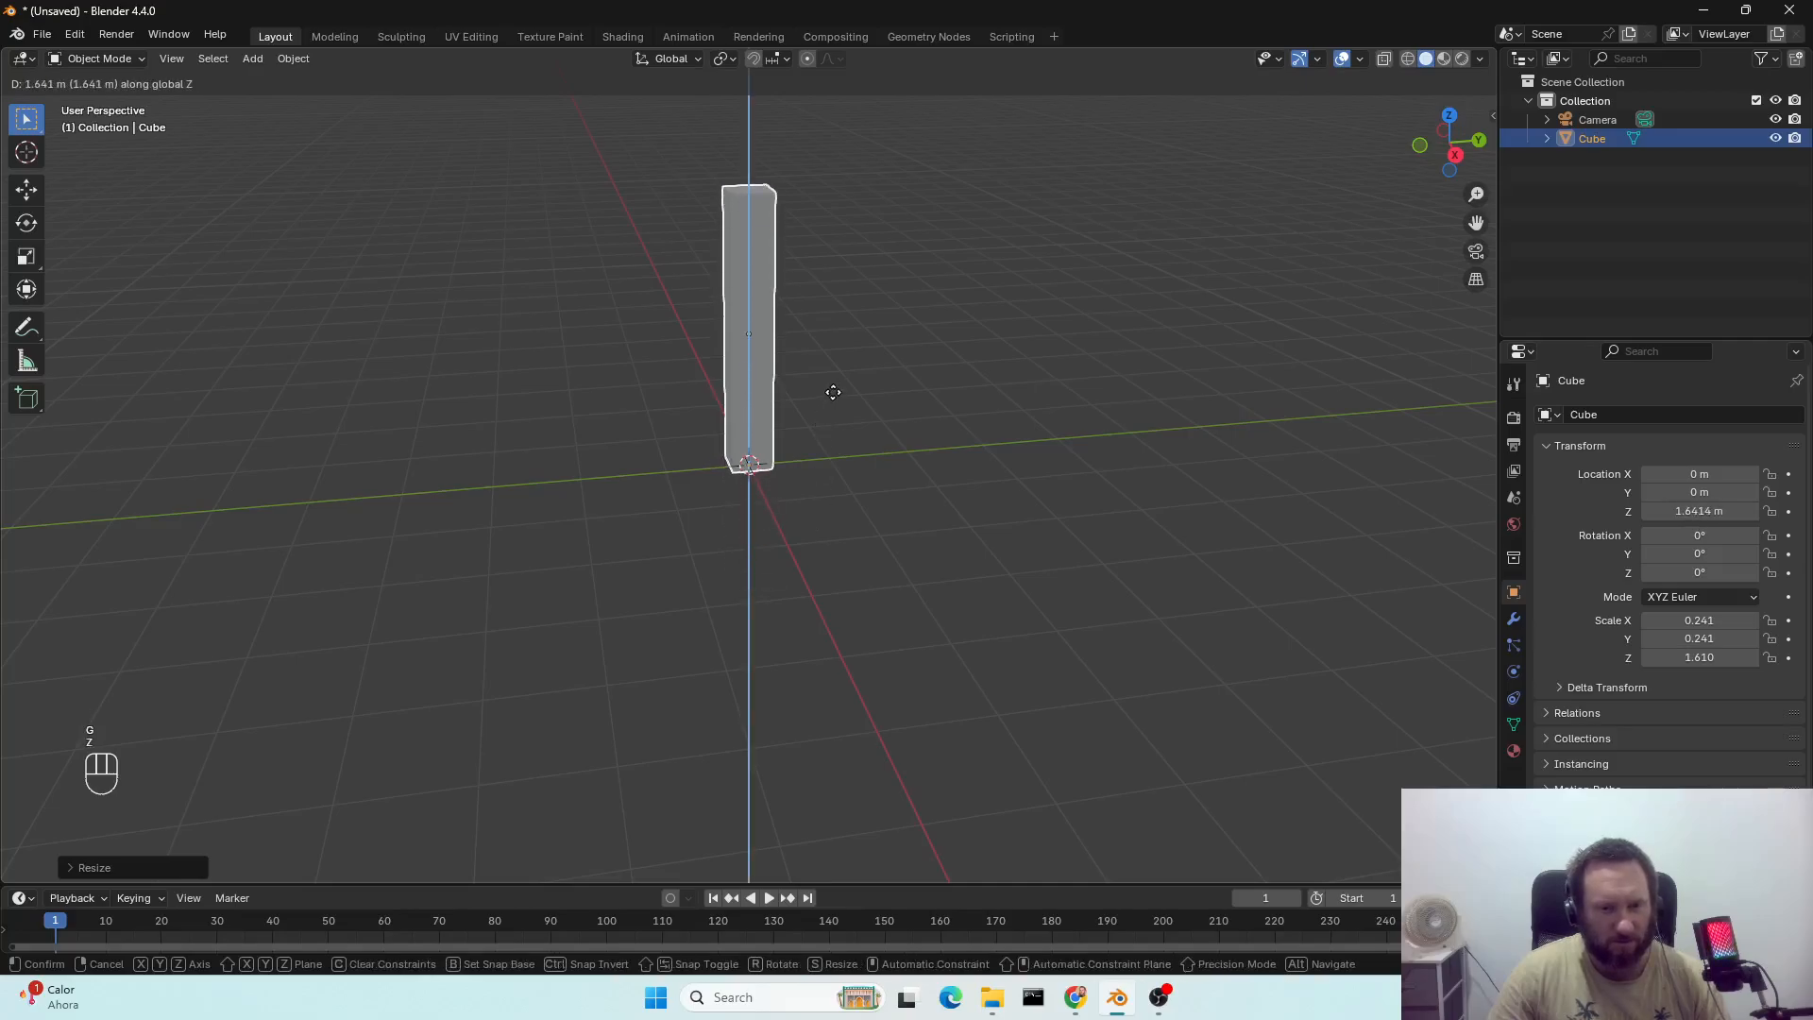
left_click(814, 408)
middle_click_drag(814, 408, 803, 451)
scroll(858, 467, "down", 3)
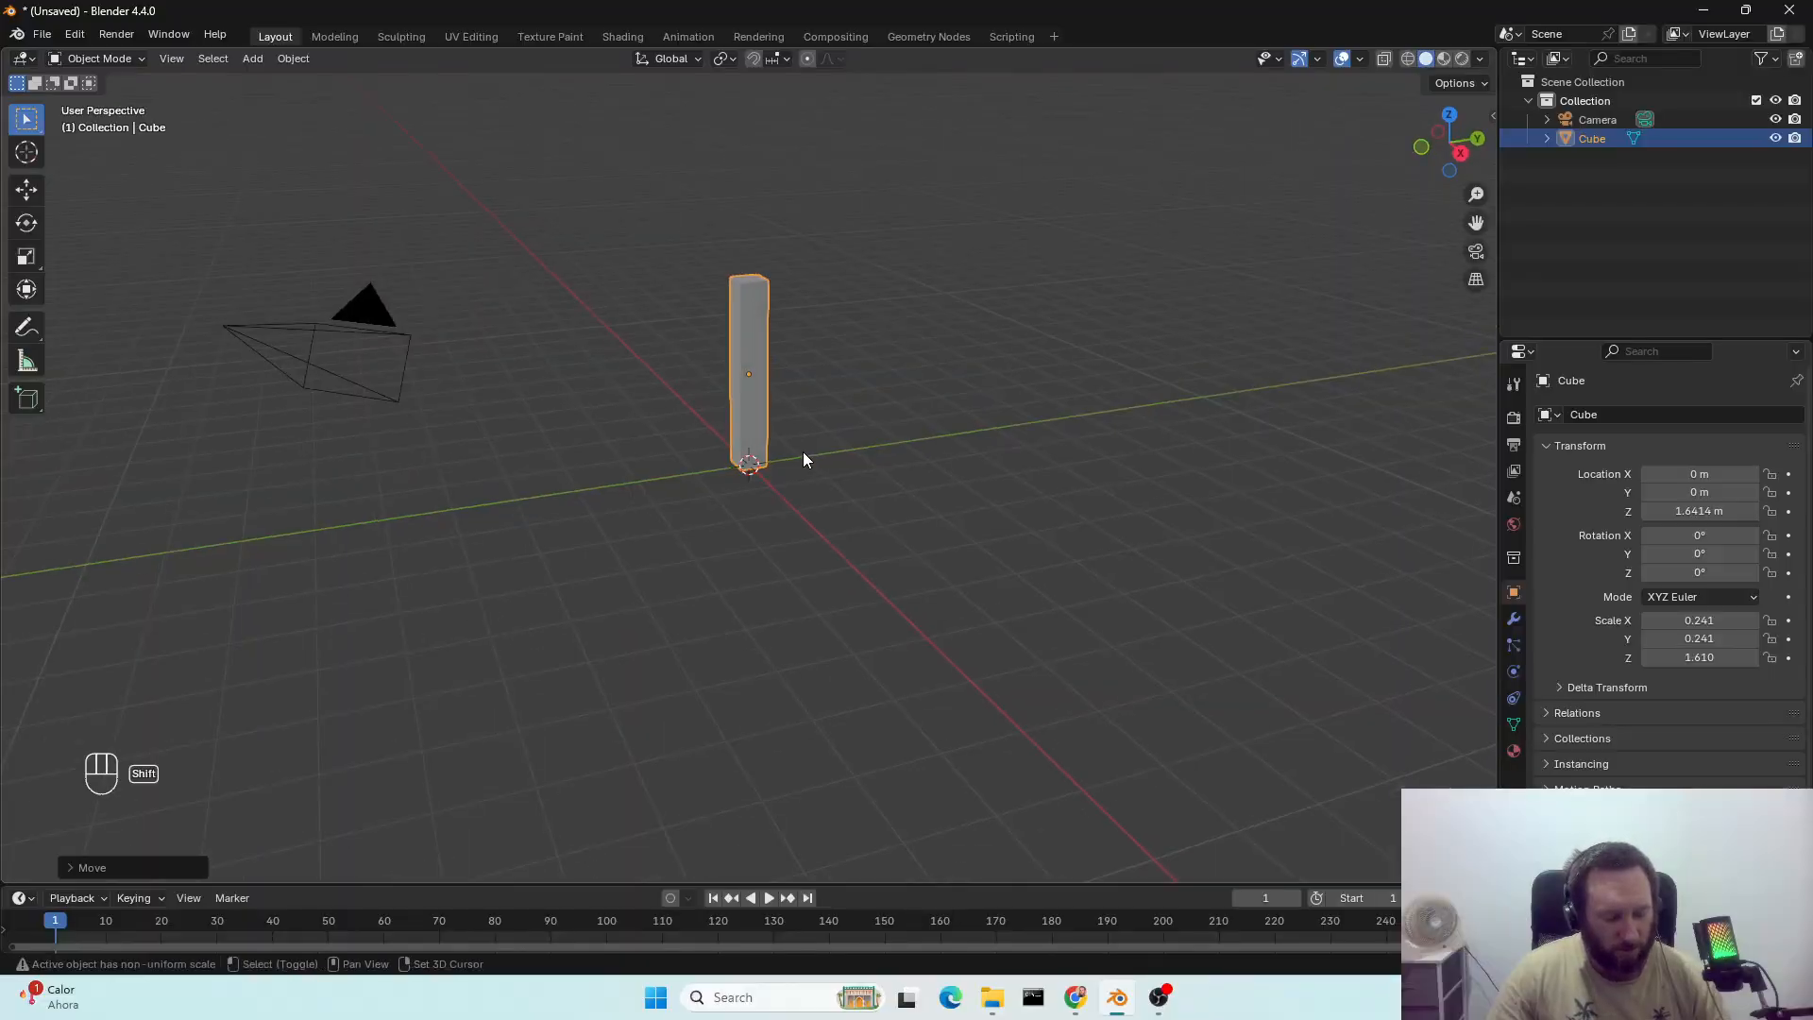
key("shift+a")
mouse_move(803, 451)
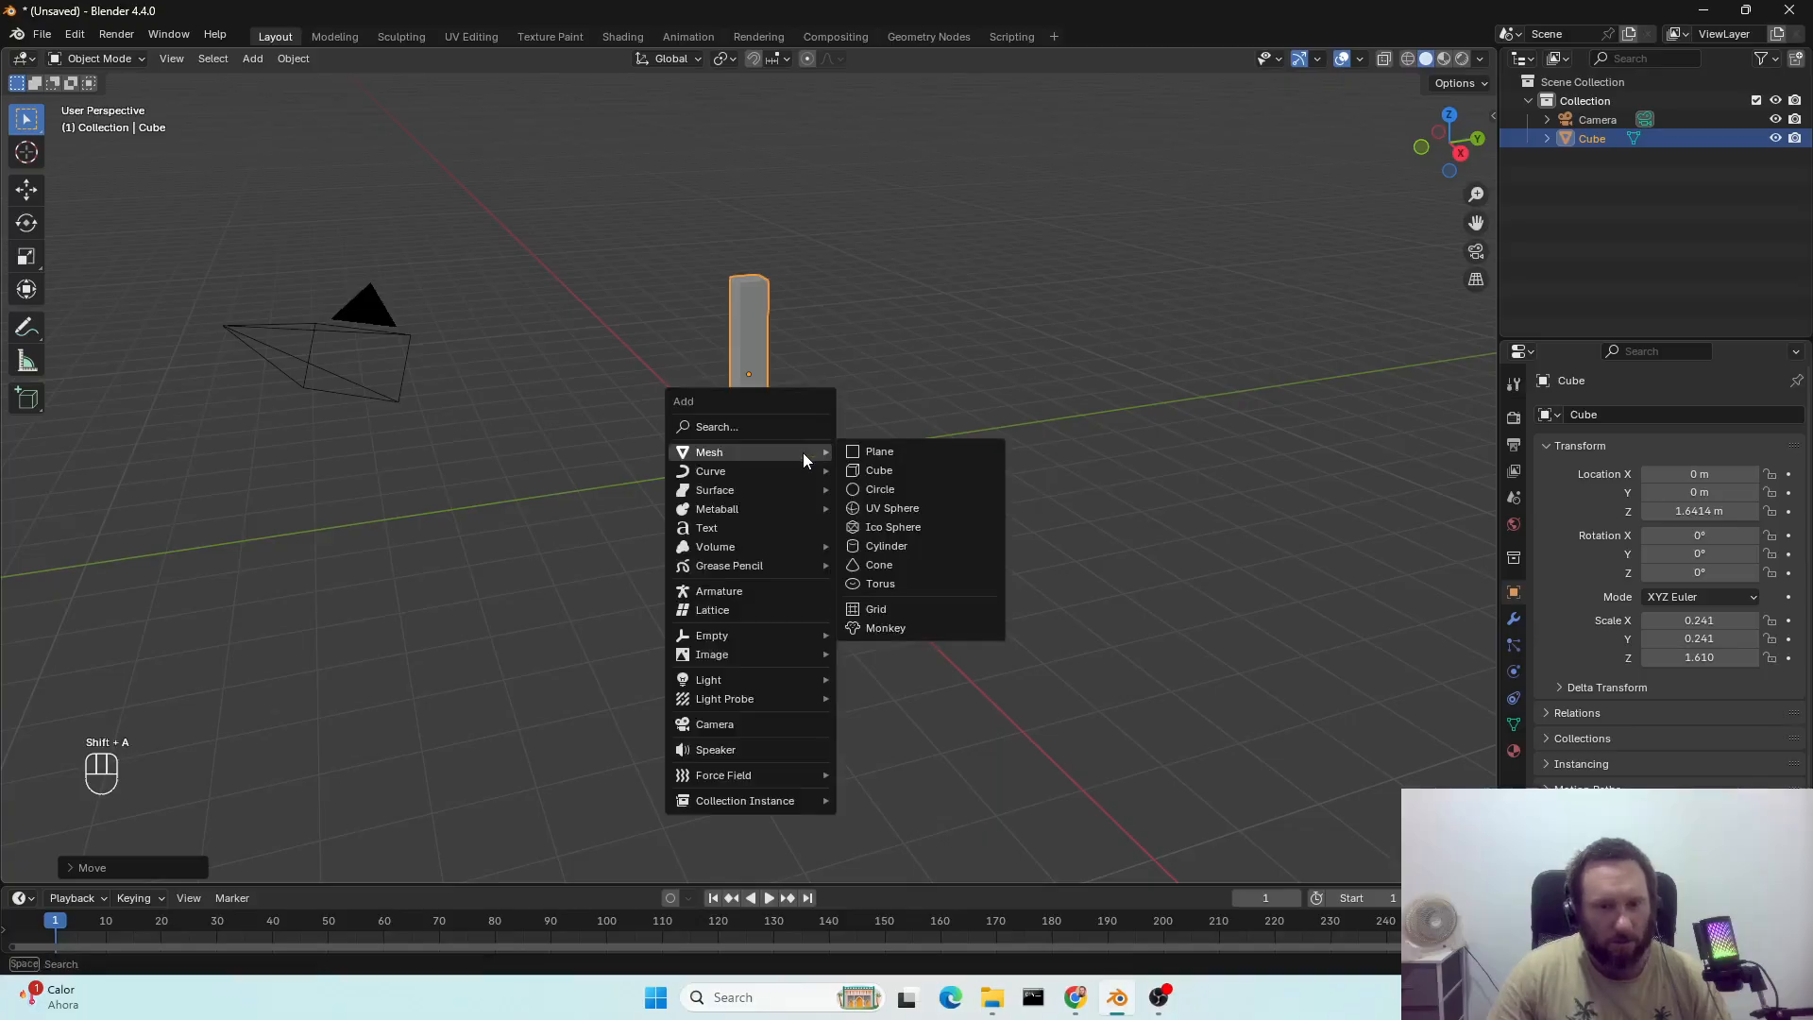
left_click(878, 453)
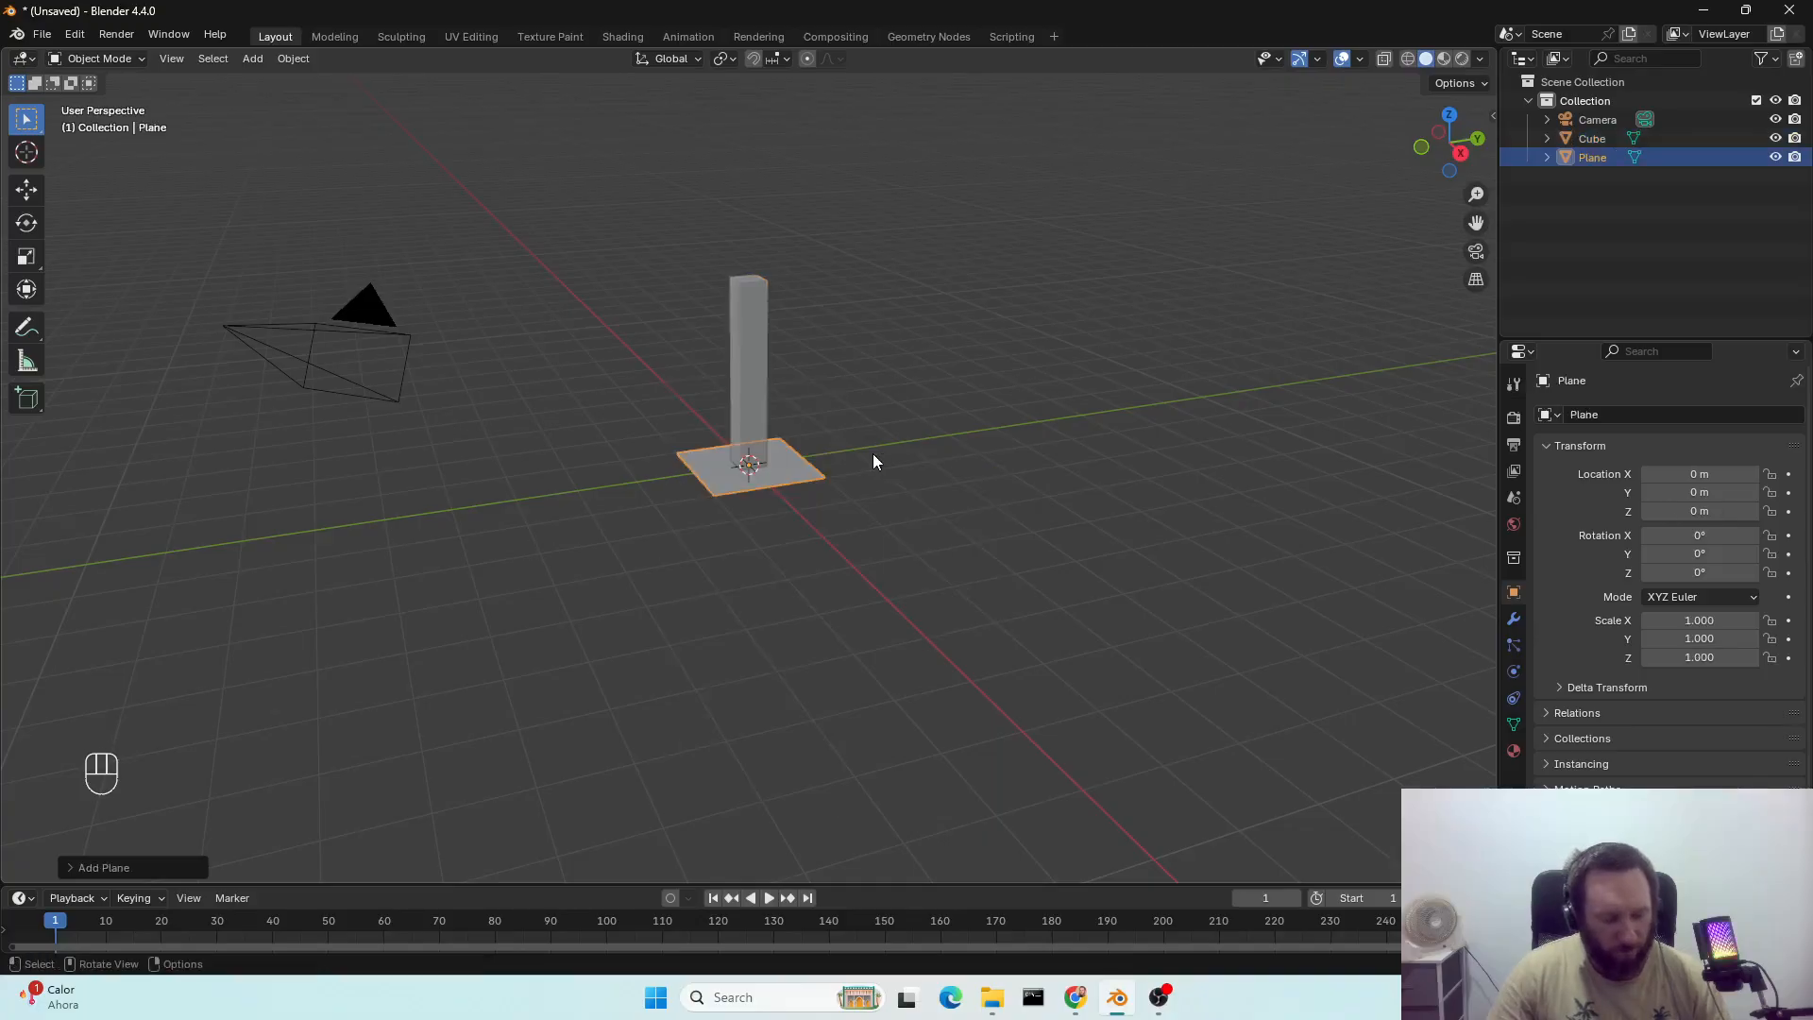
key("ctrl+z")
Add a second cube and move it up to about 4.02 m on Z, on top of the post.
key("shift+a")
mouse_move(873, 461)
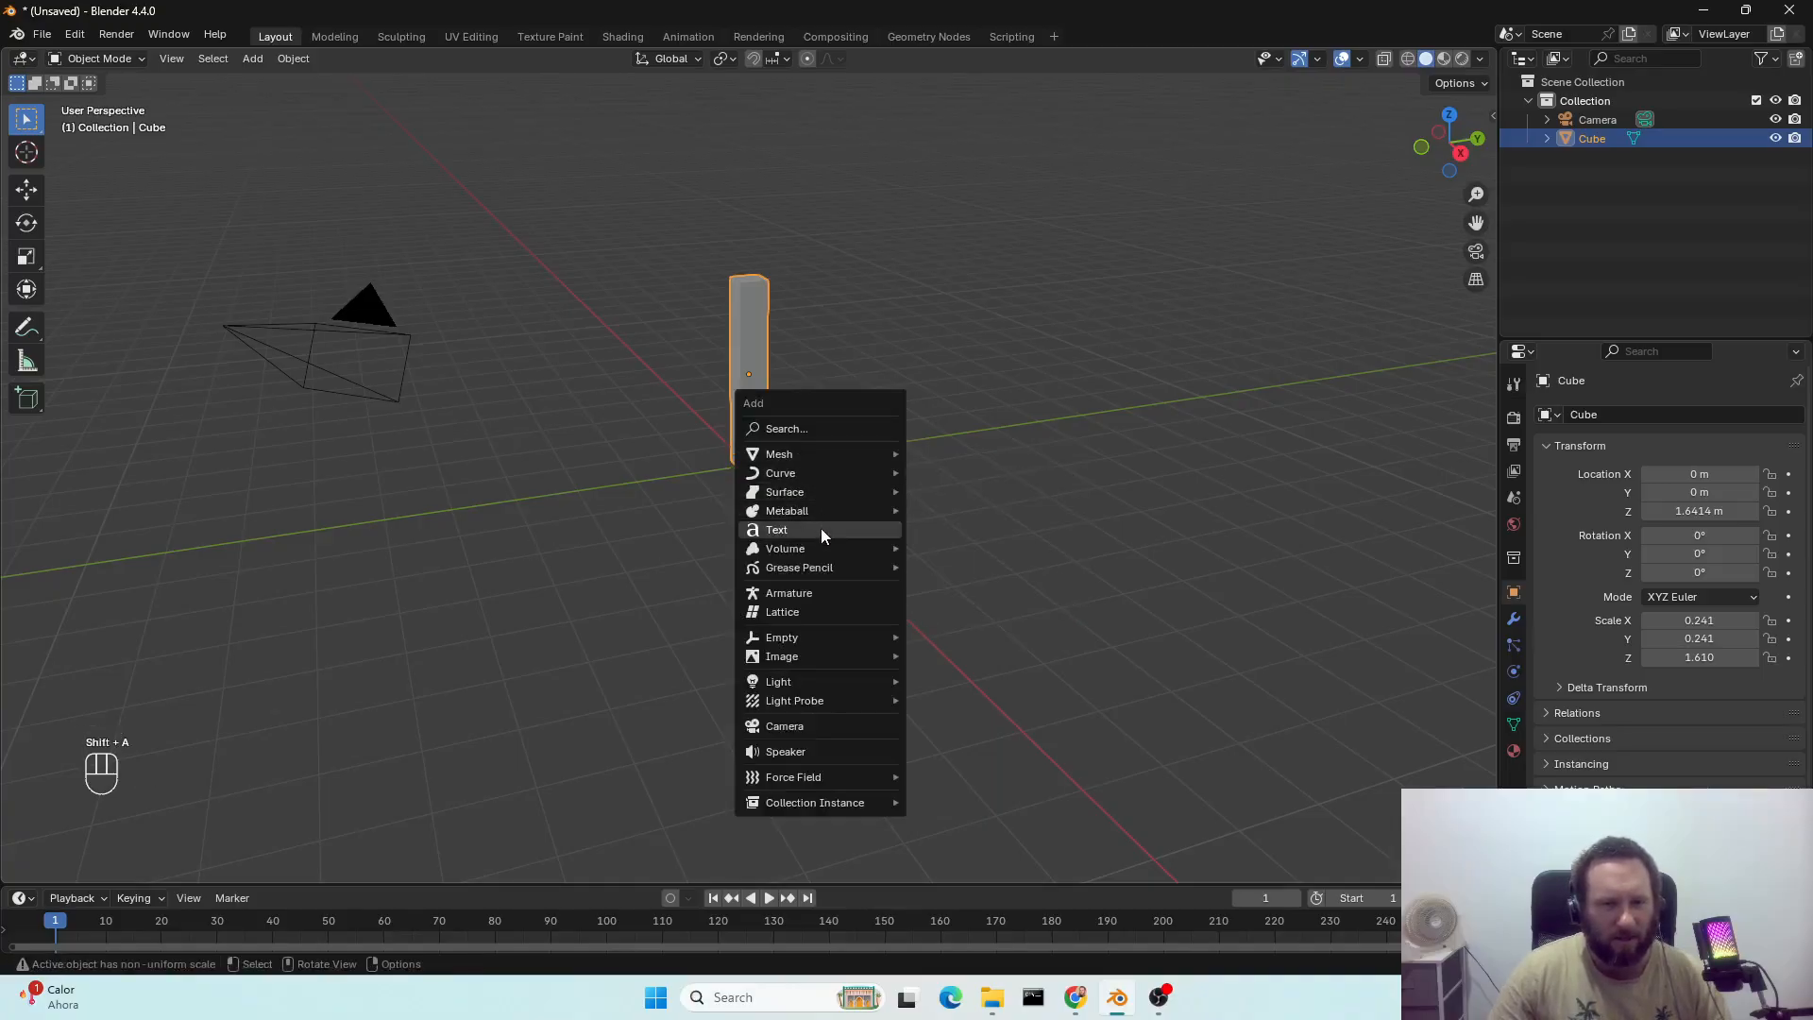
mouse_move(819, 555)
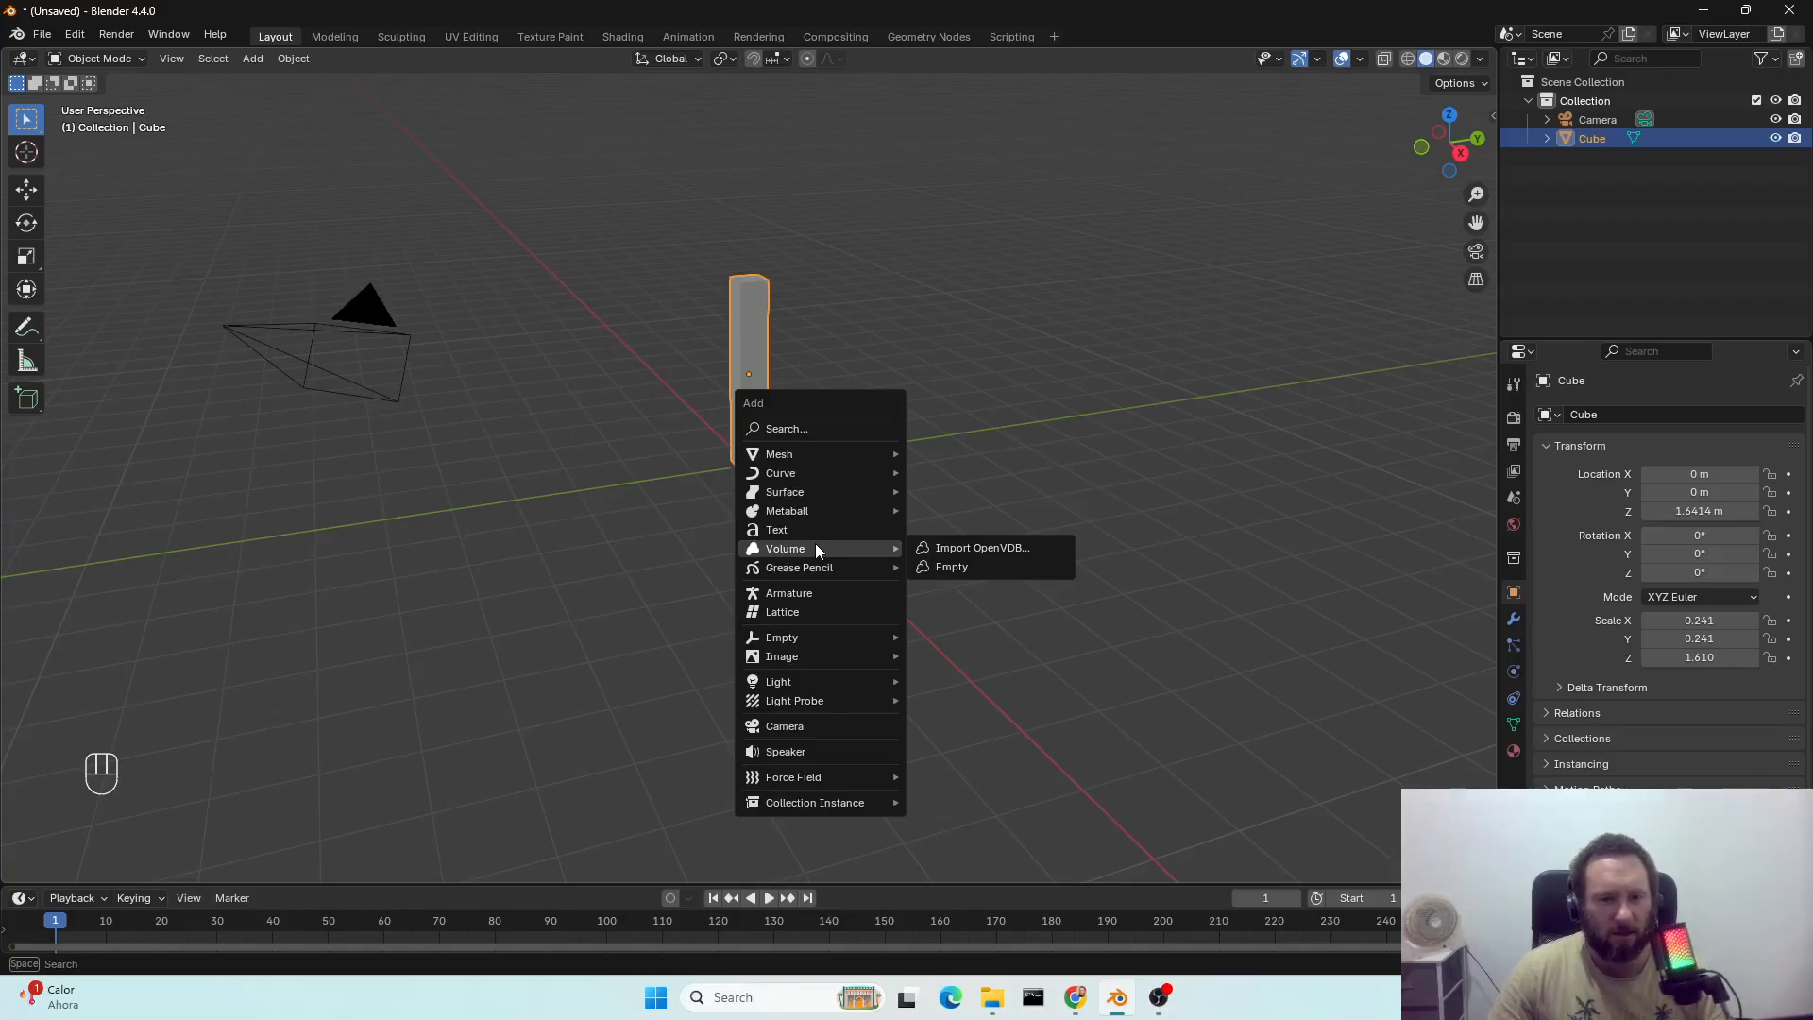
mouse_move(799, 451)
left_click(949, 471)
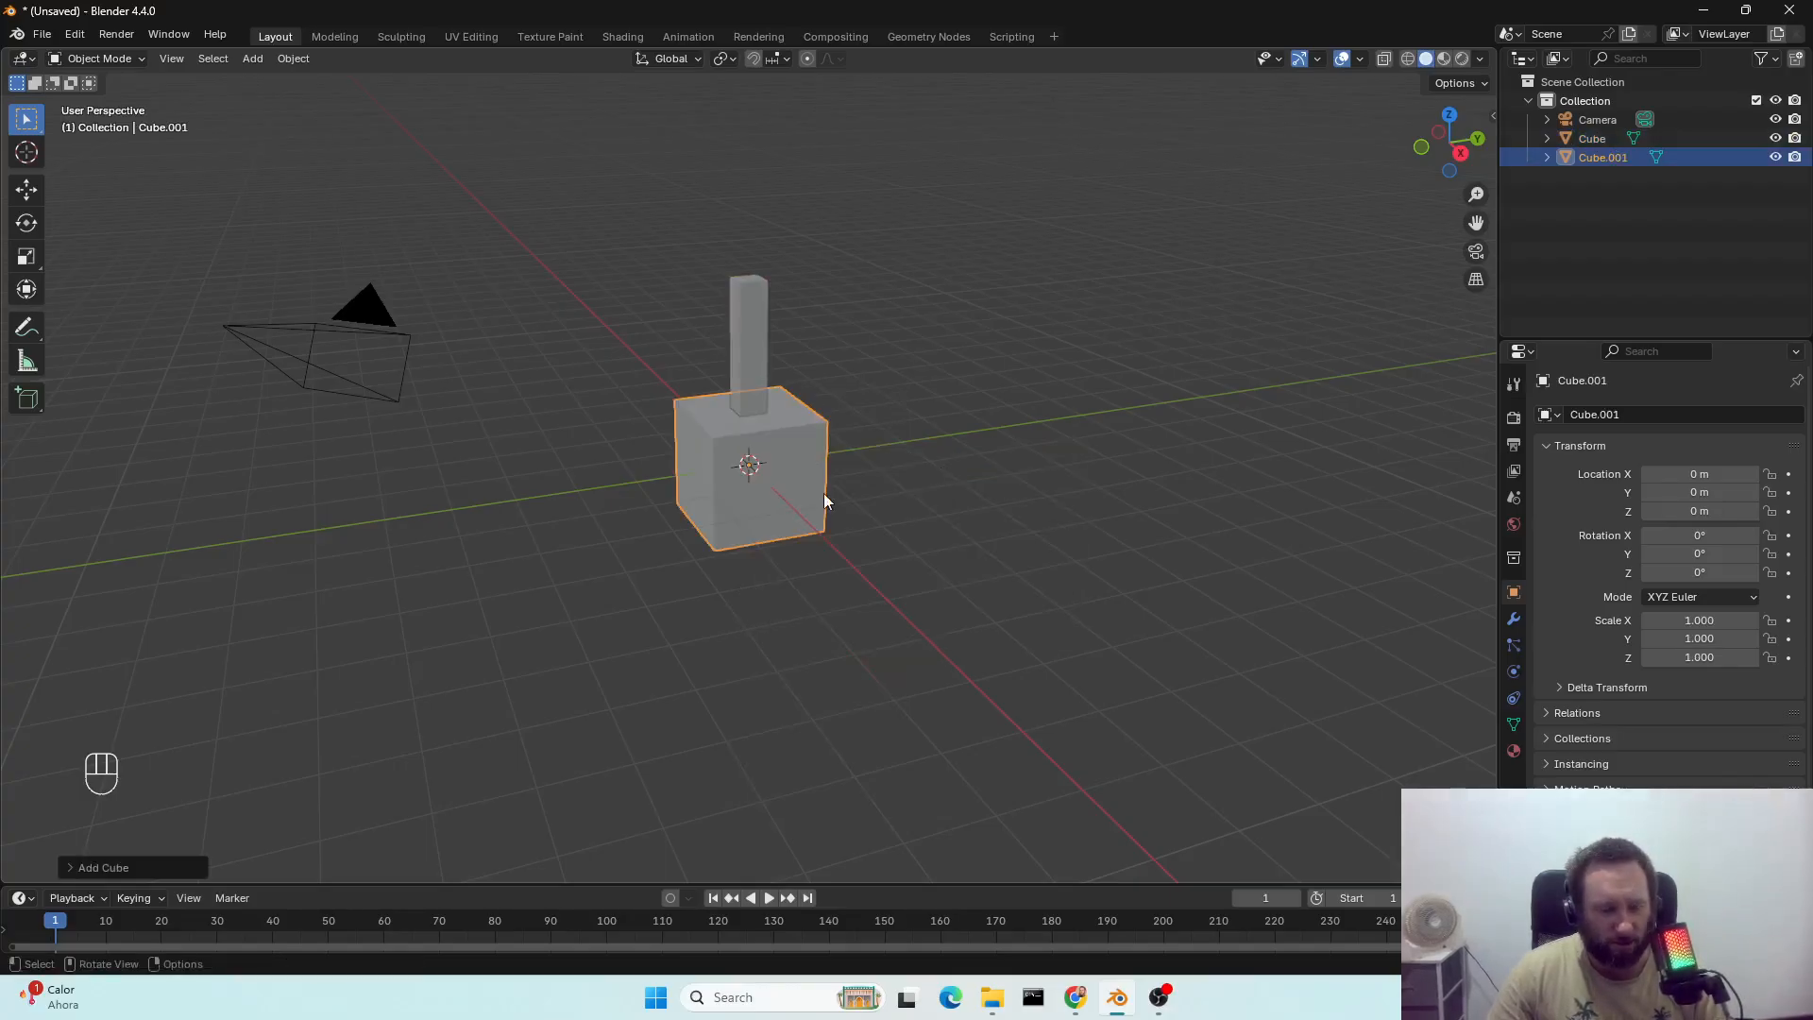
key("g")
key("z")
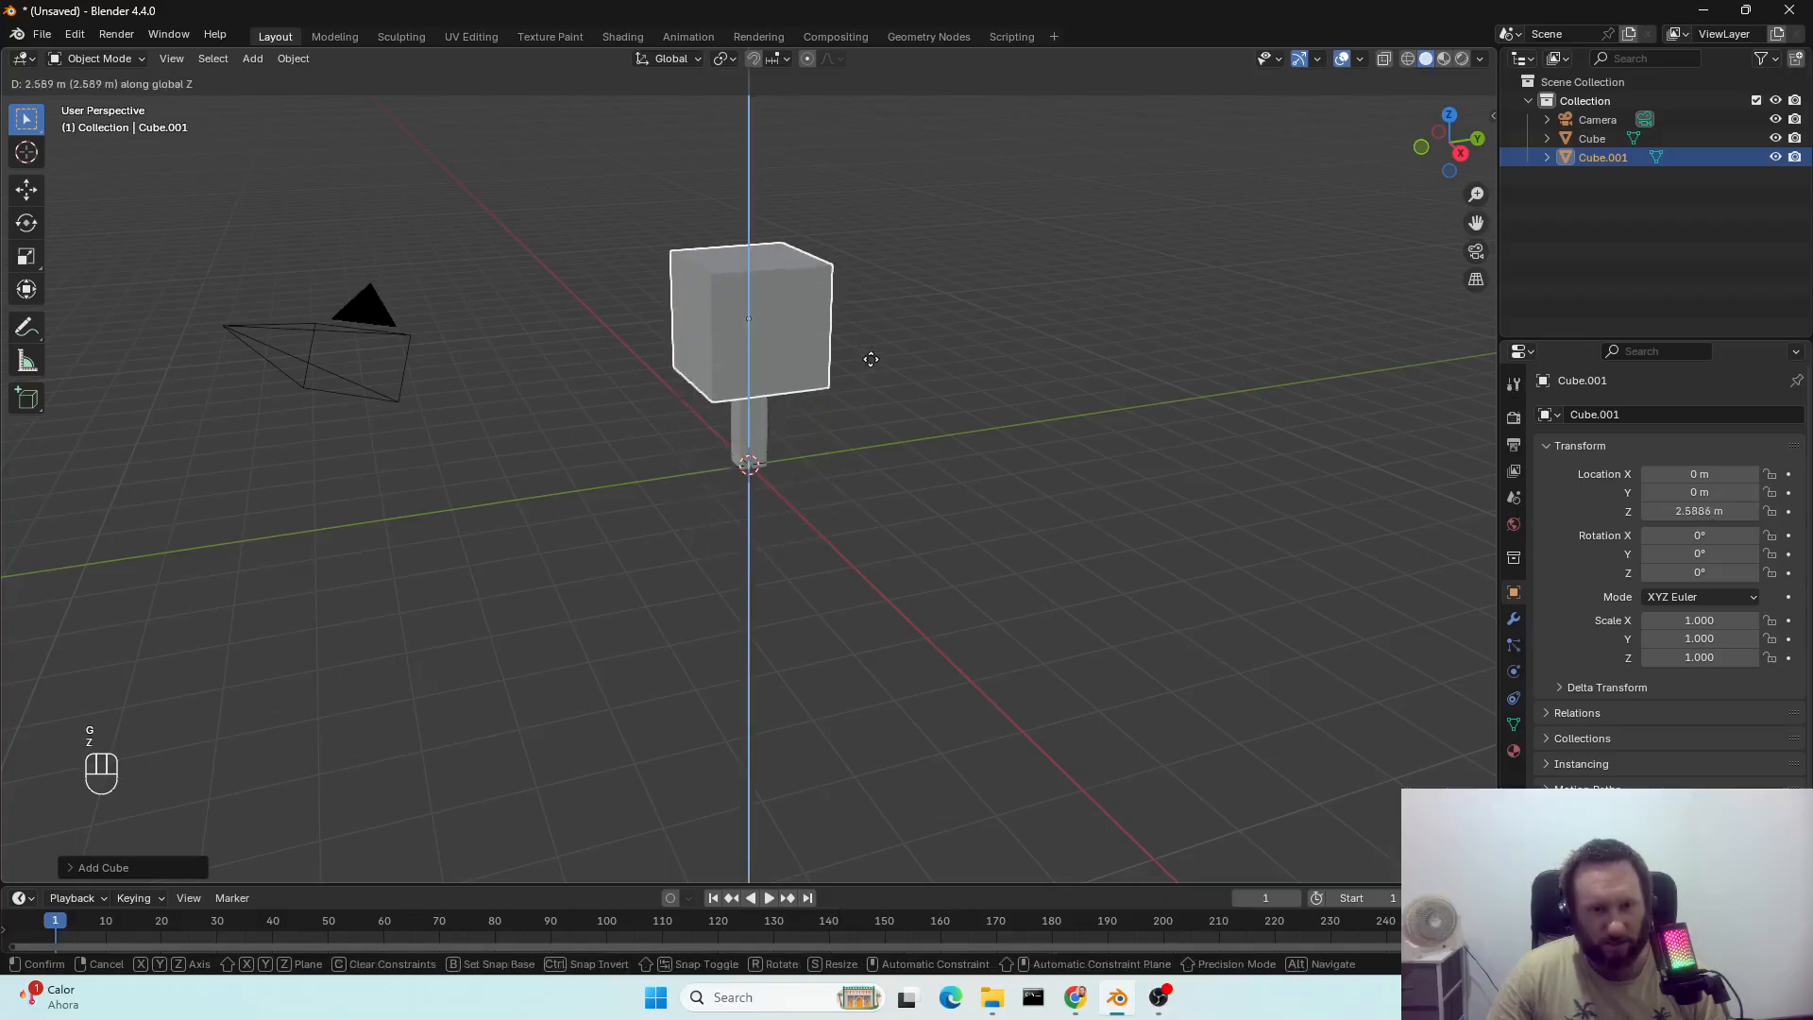
left_click(872, 333)
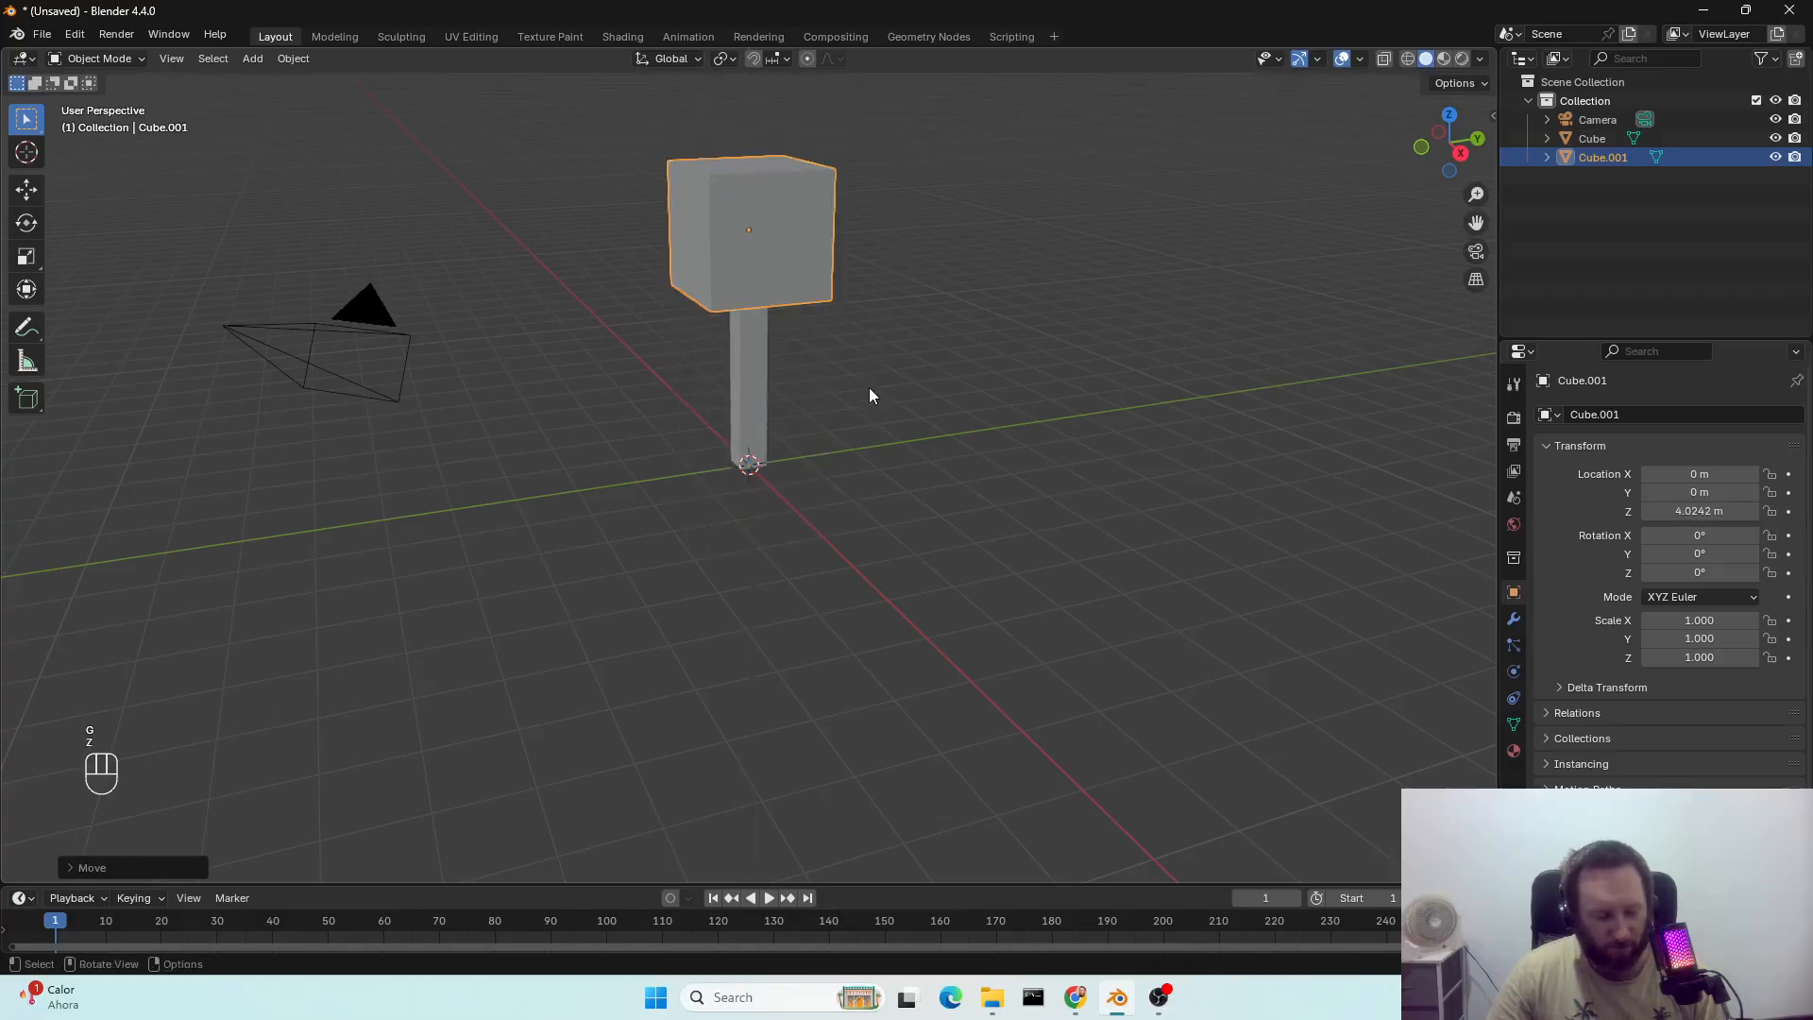
Scale the upper cube to about 0.57 in Z and about 0.52 in Y to make an elongated box.
key("s")
key("z")
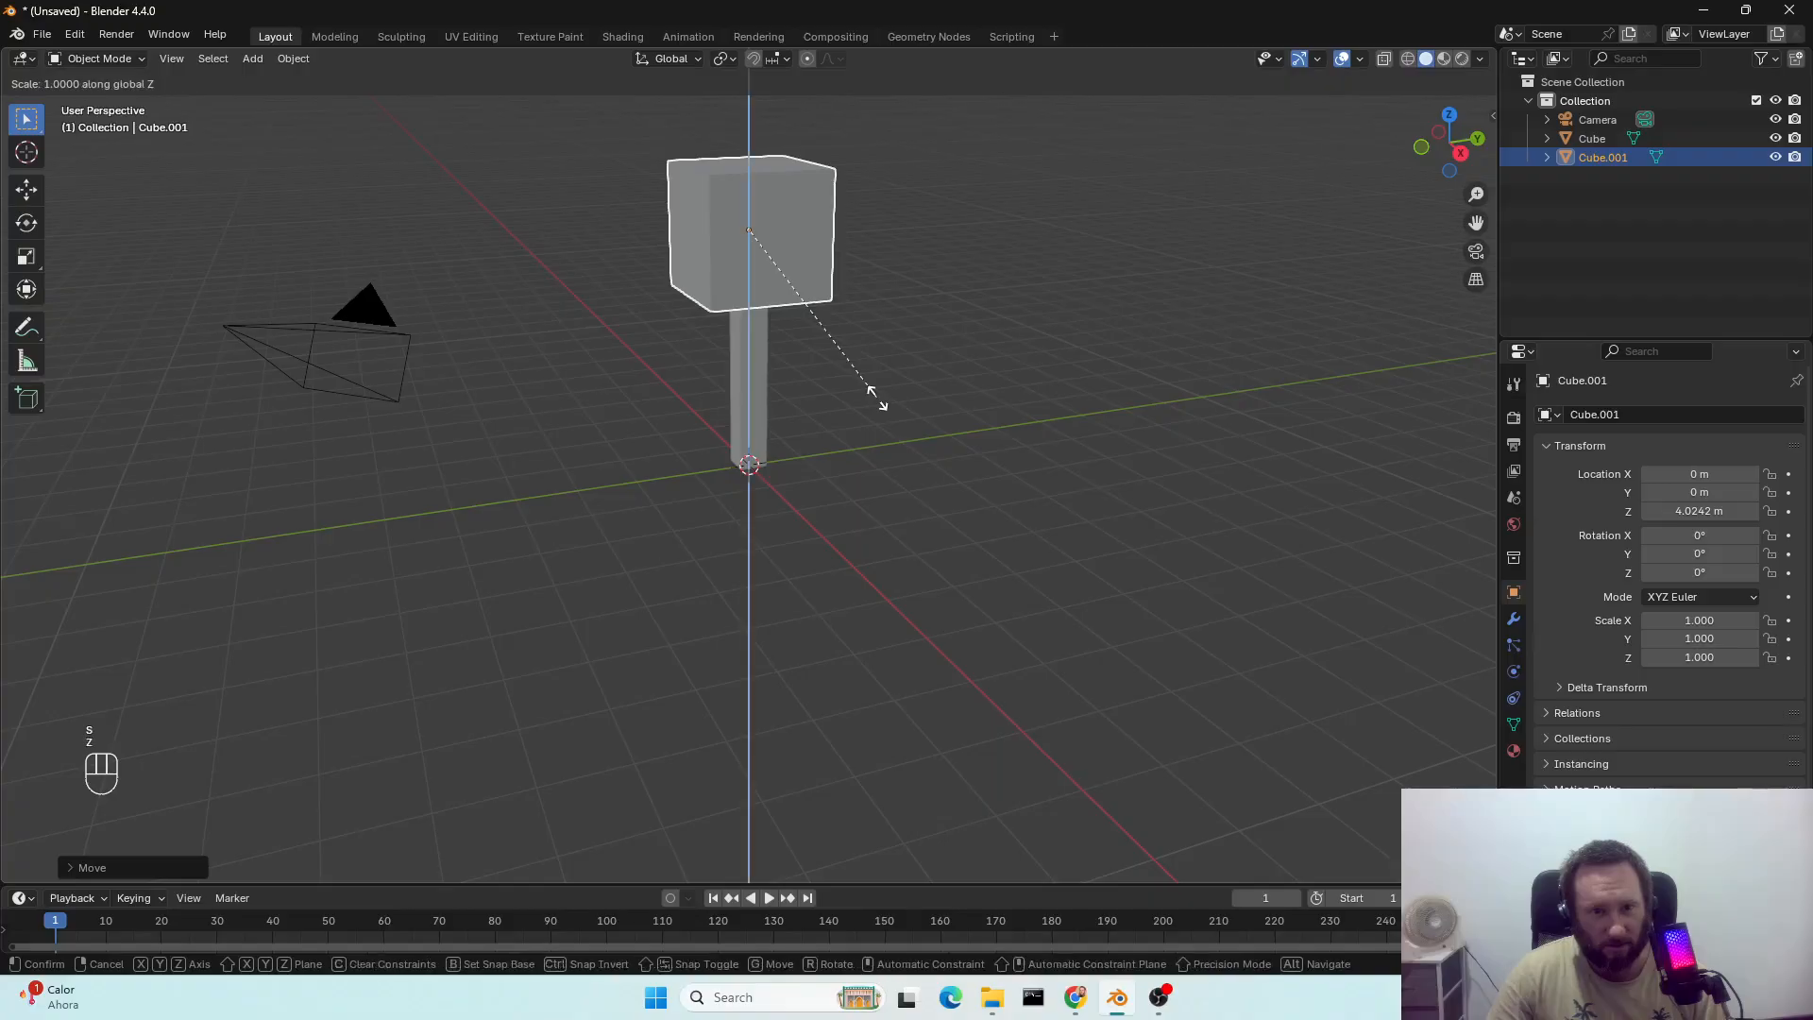
left_click(822, 325)
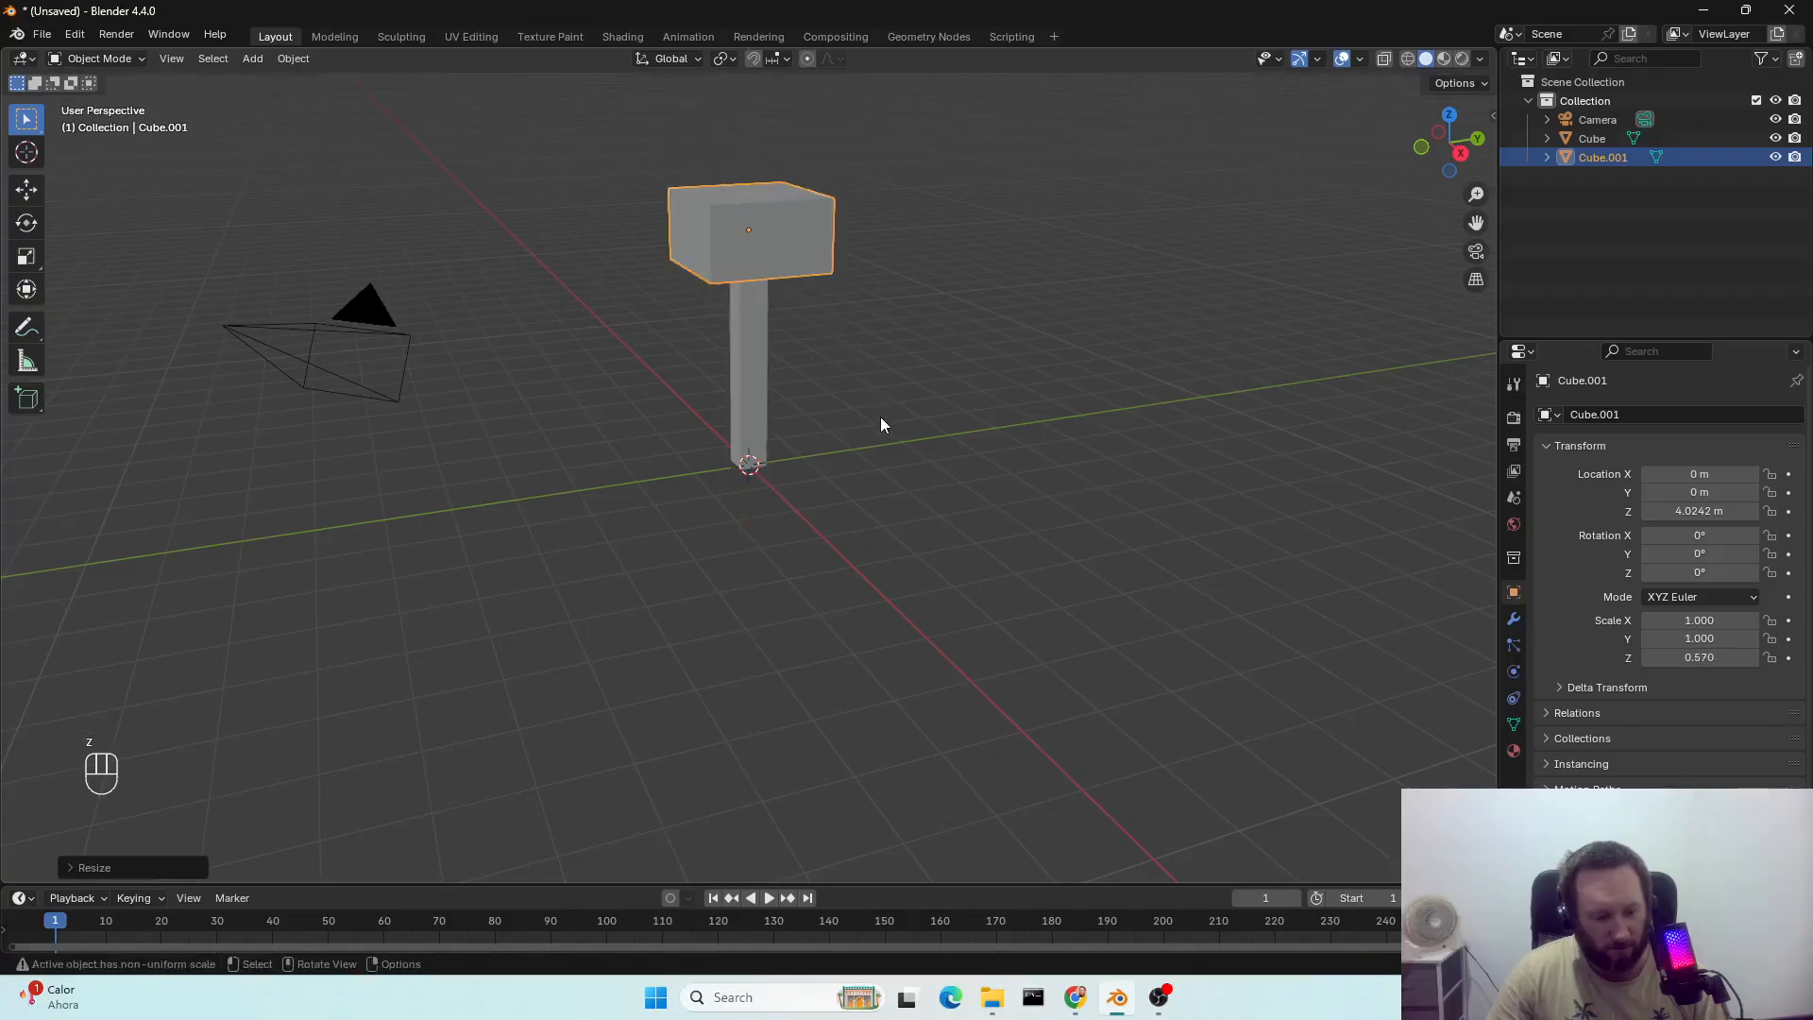
key("s")
key("y")
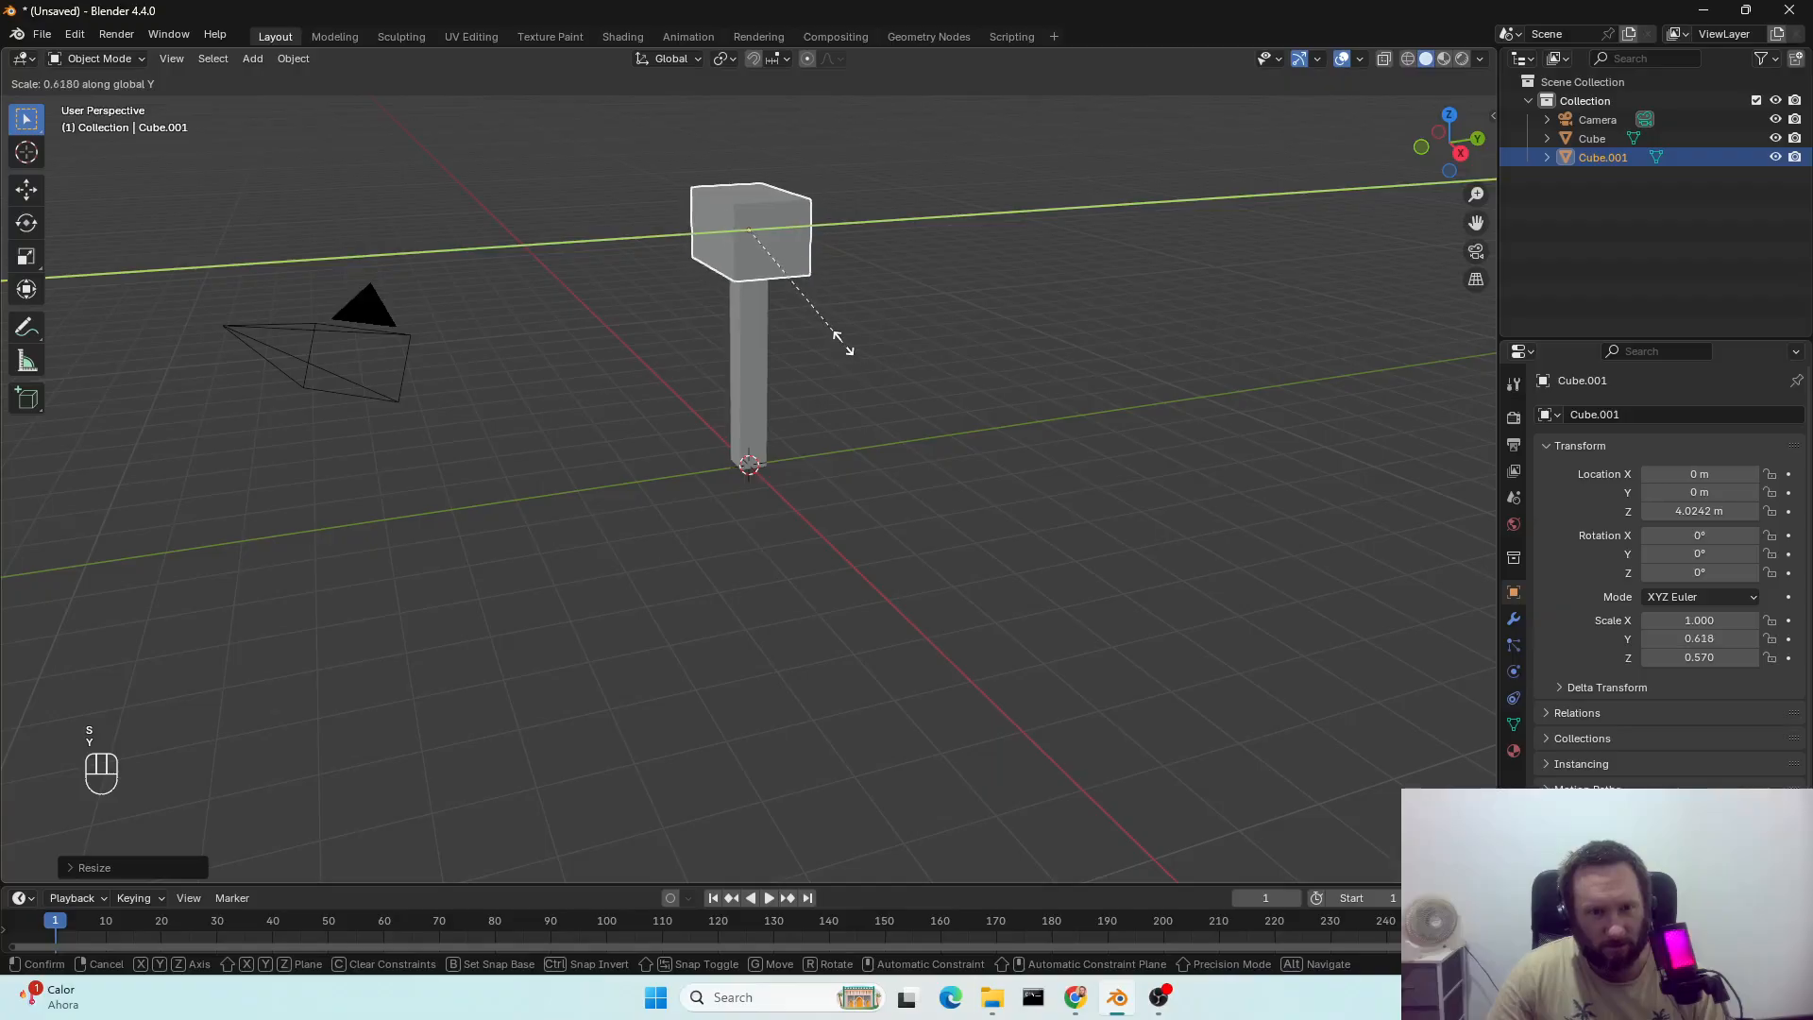
left_click(833, 325)
Lower the box along Z to about 3.81 m so it sits on the post.
middle_click_drag(833, 326, 904, 407)
key("g")
key("z")
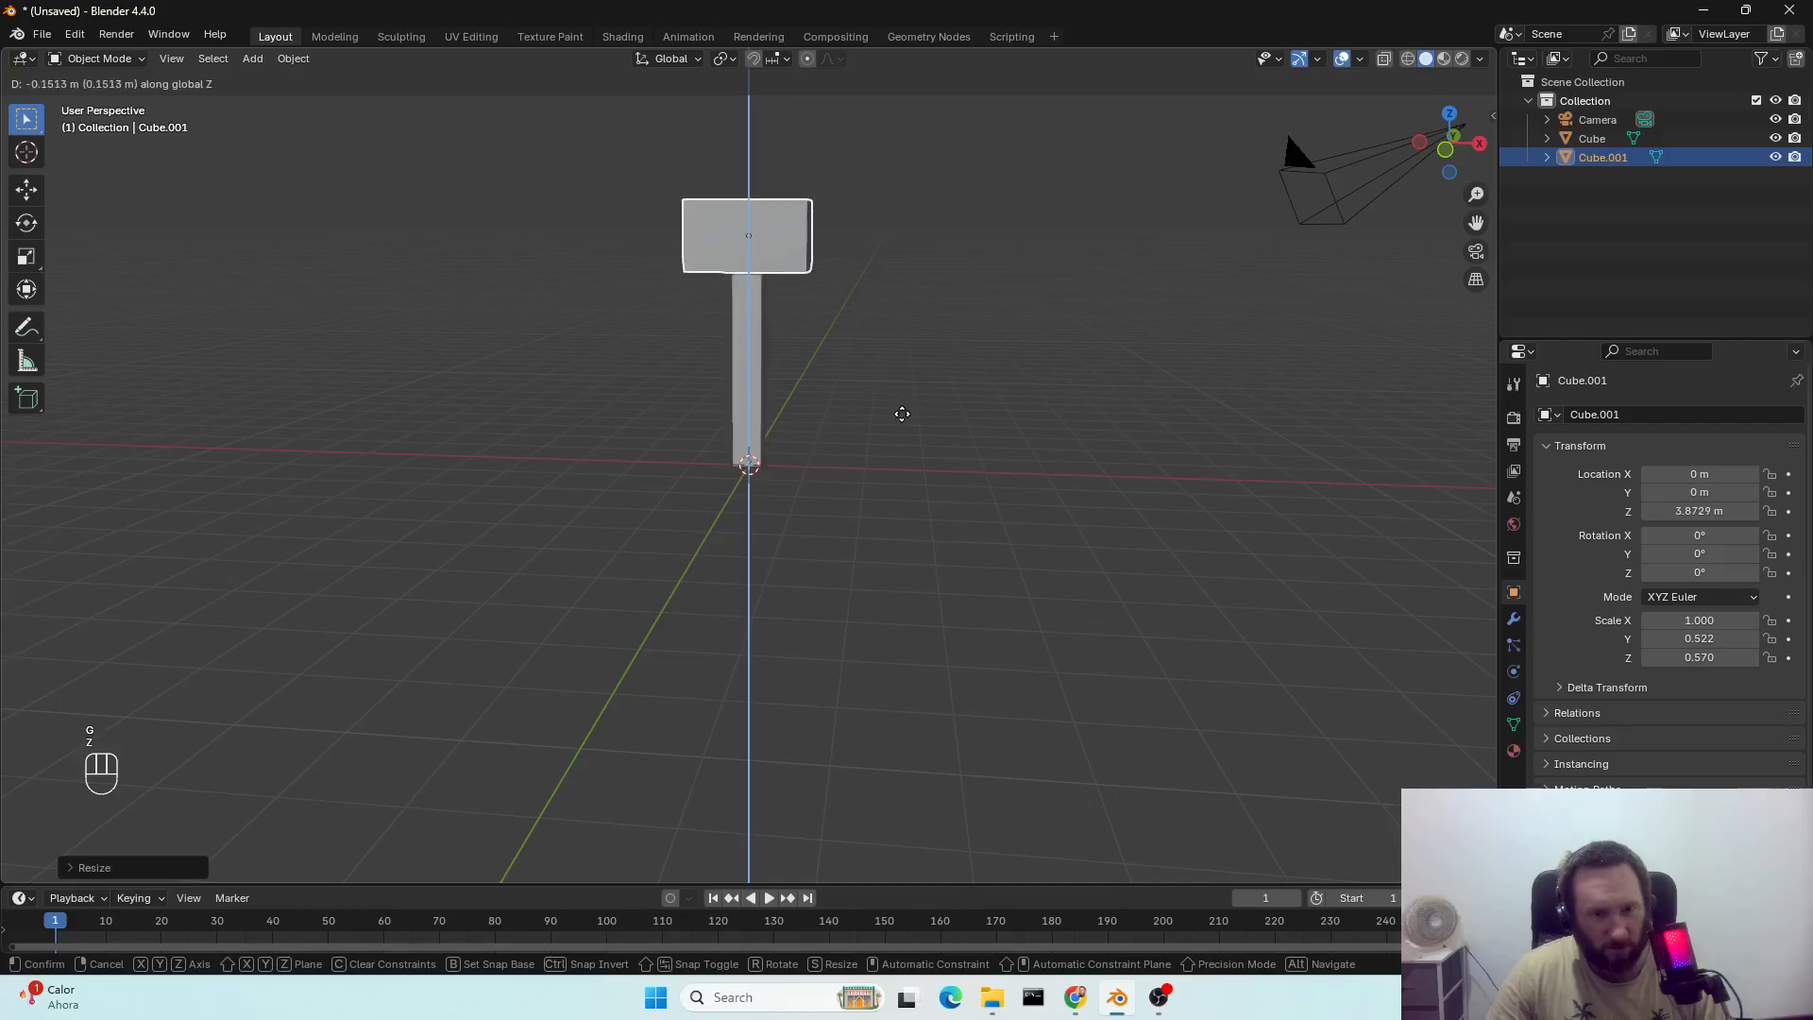
left_click(904, 426)
Add a cylinder mesh and rotate it 90° about the Y axis.
key("shift")
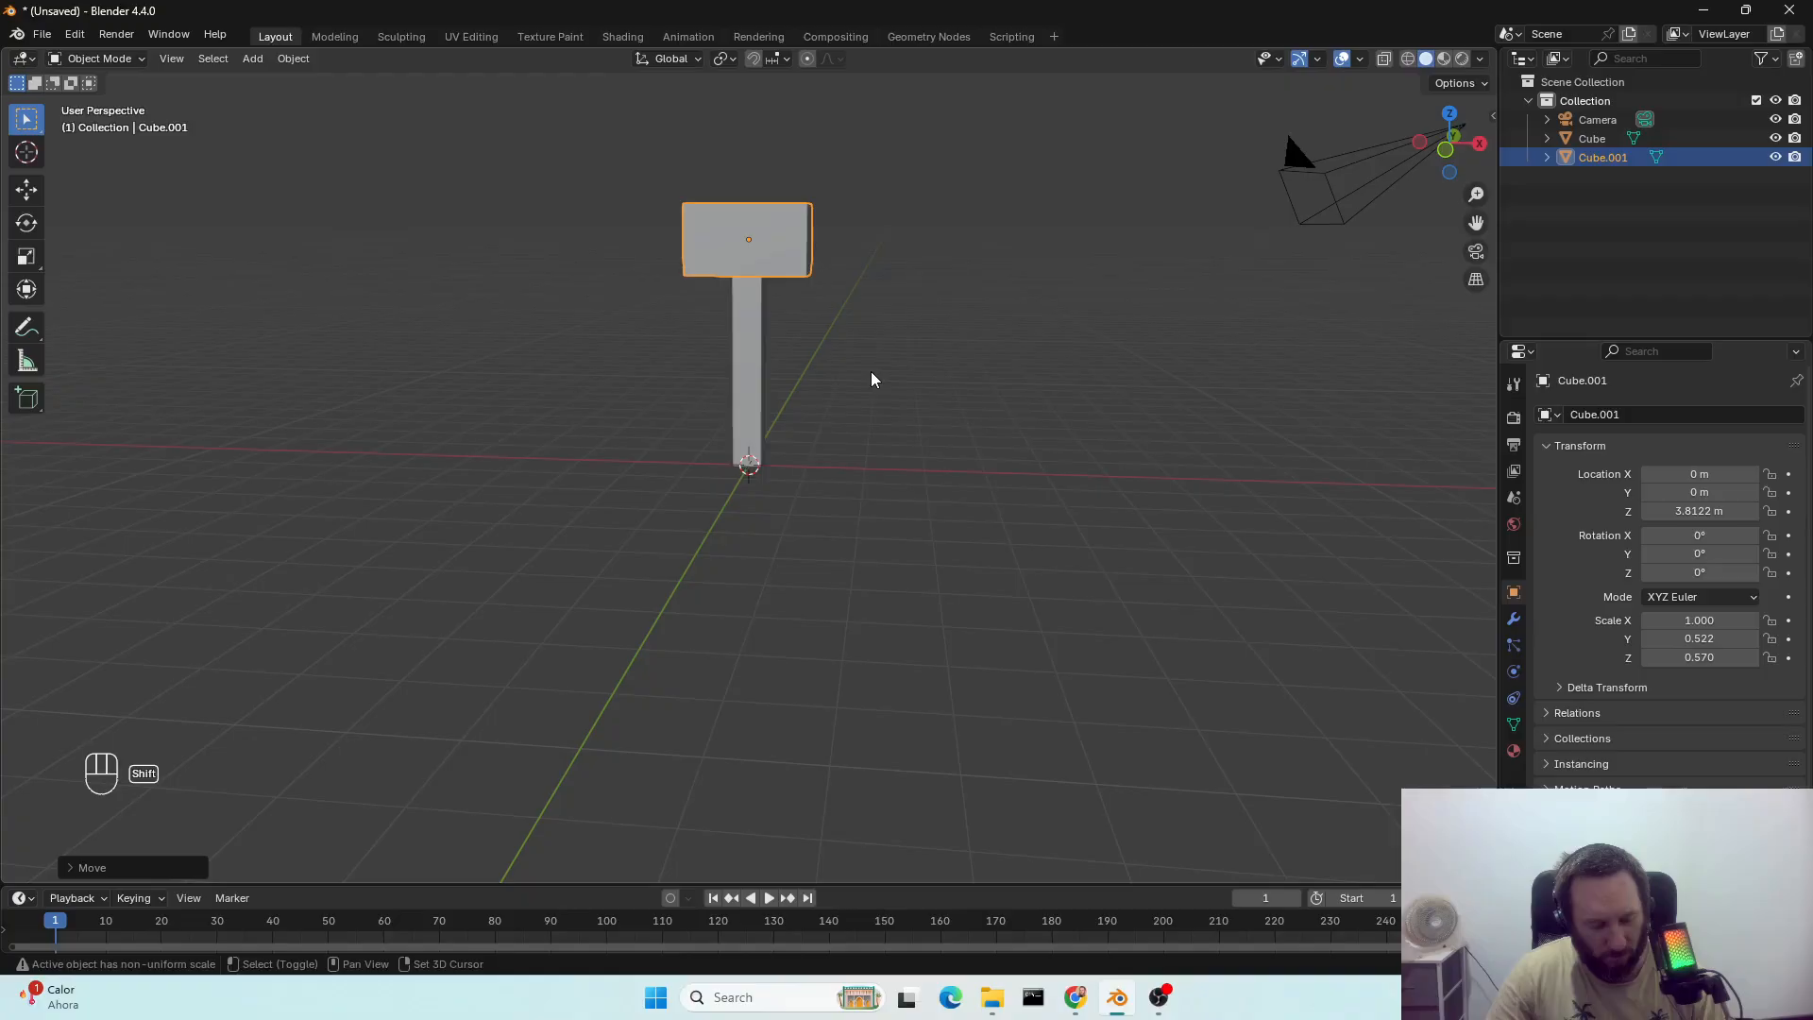
key("shift+a")
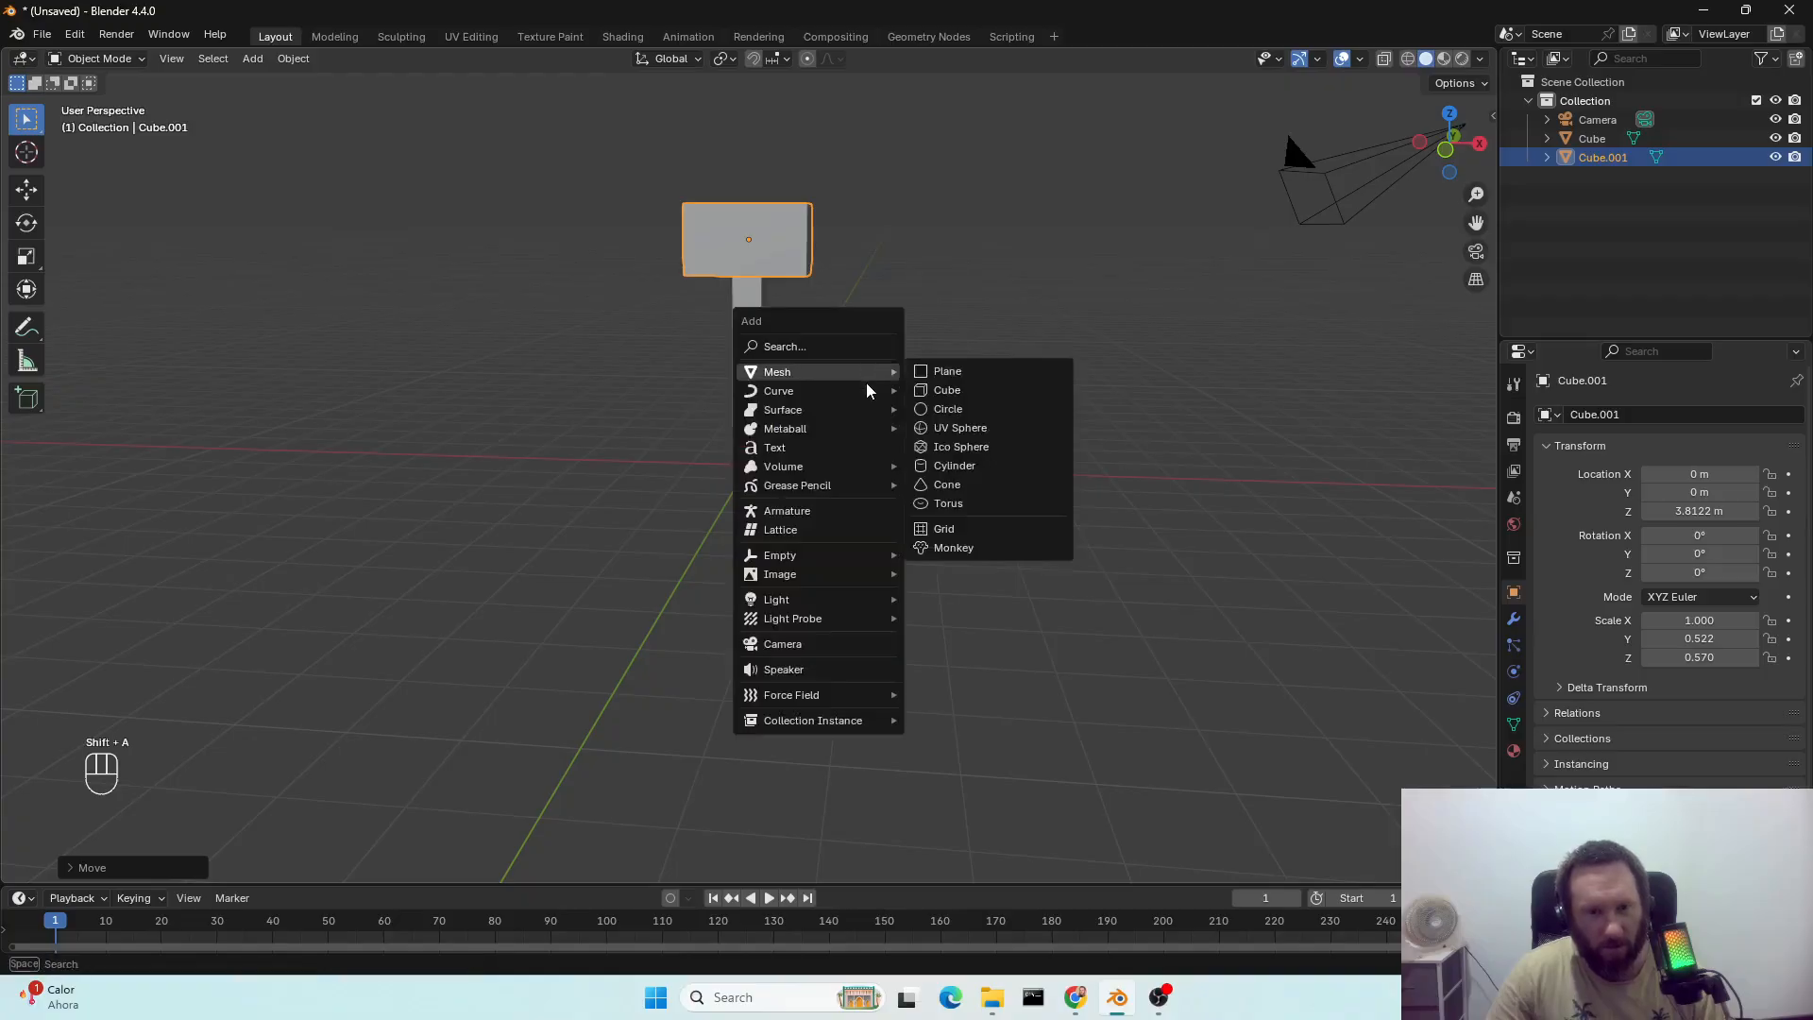
left_click(972, 466)
key("r")
key("x")
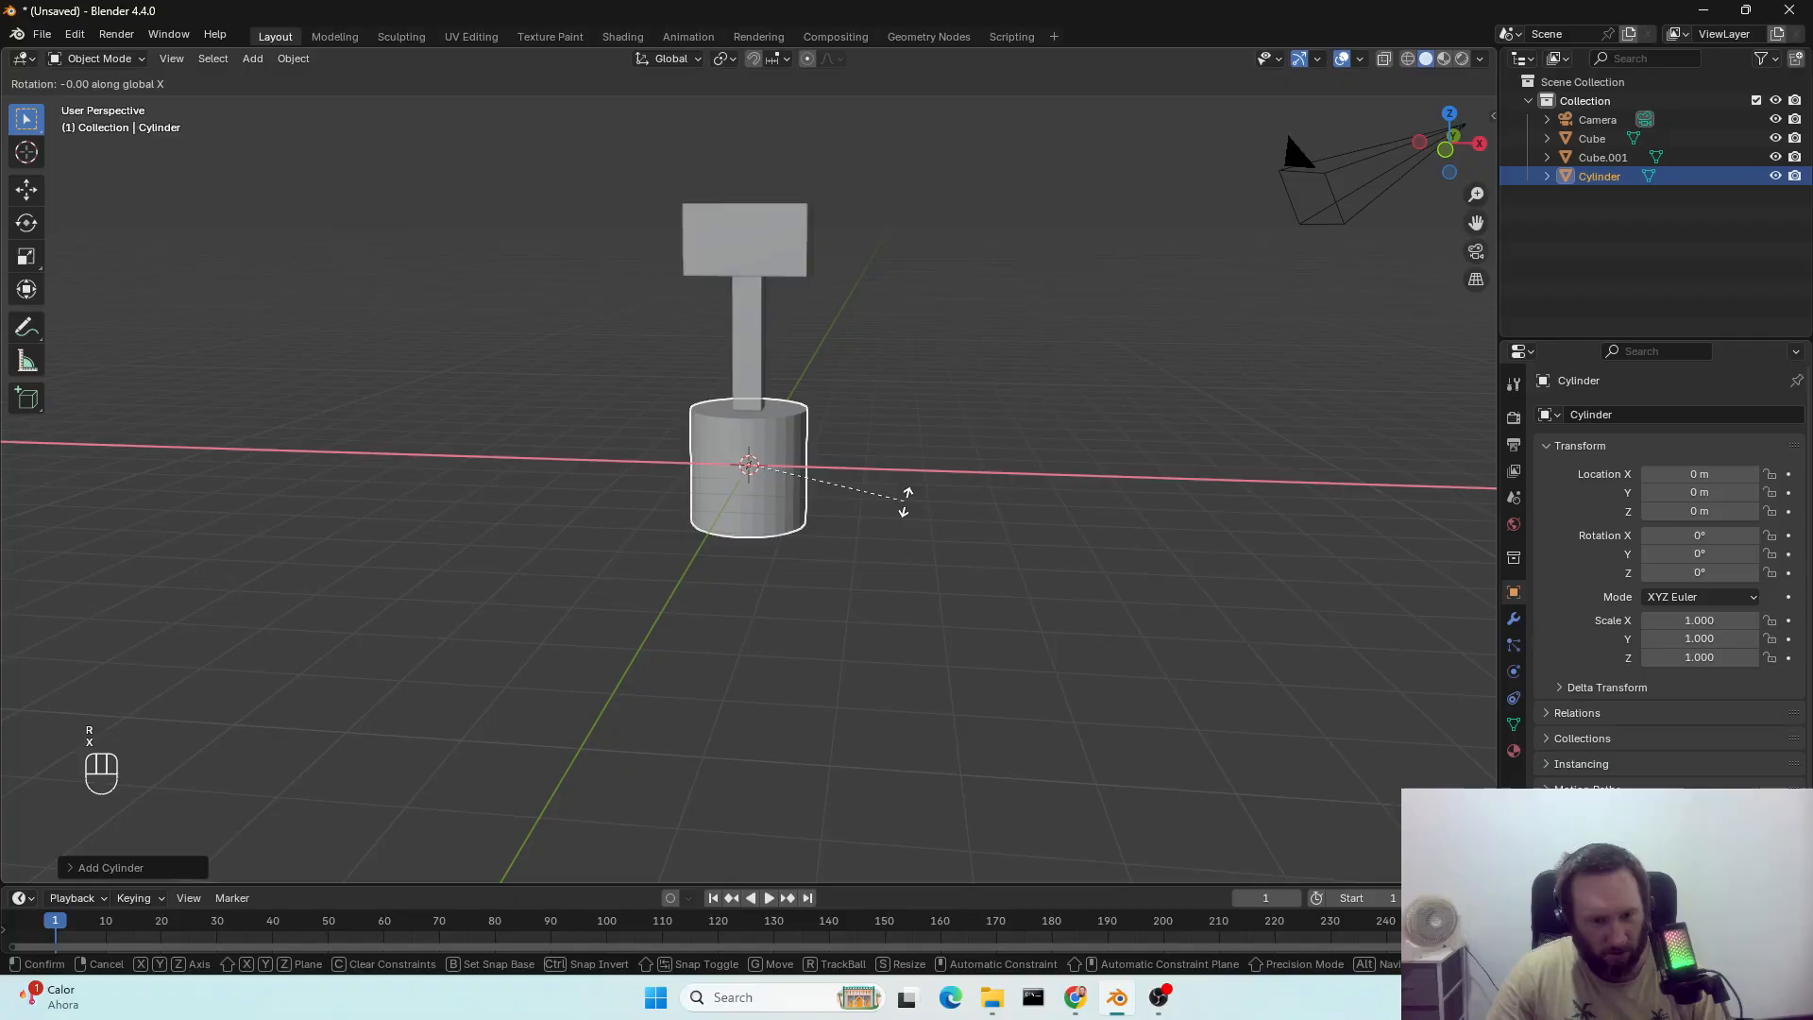
type("y")
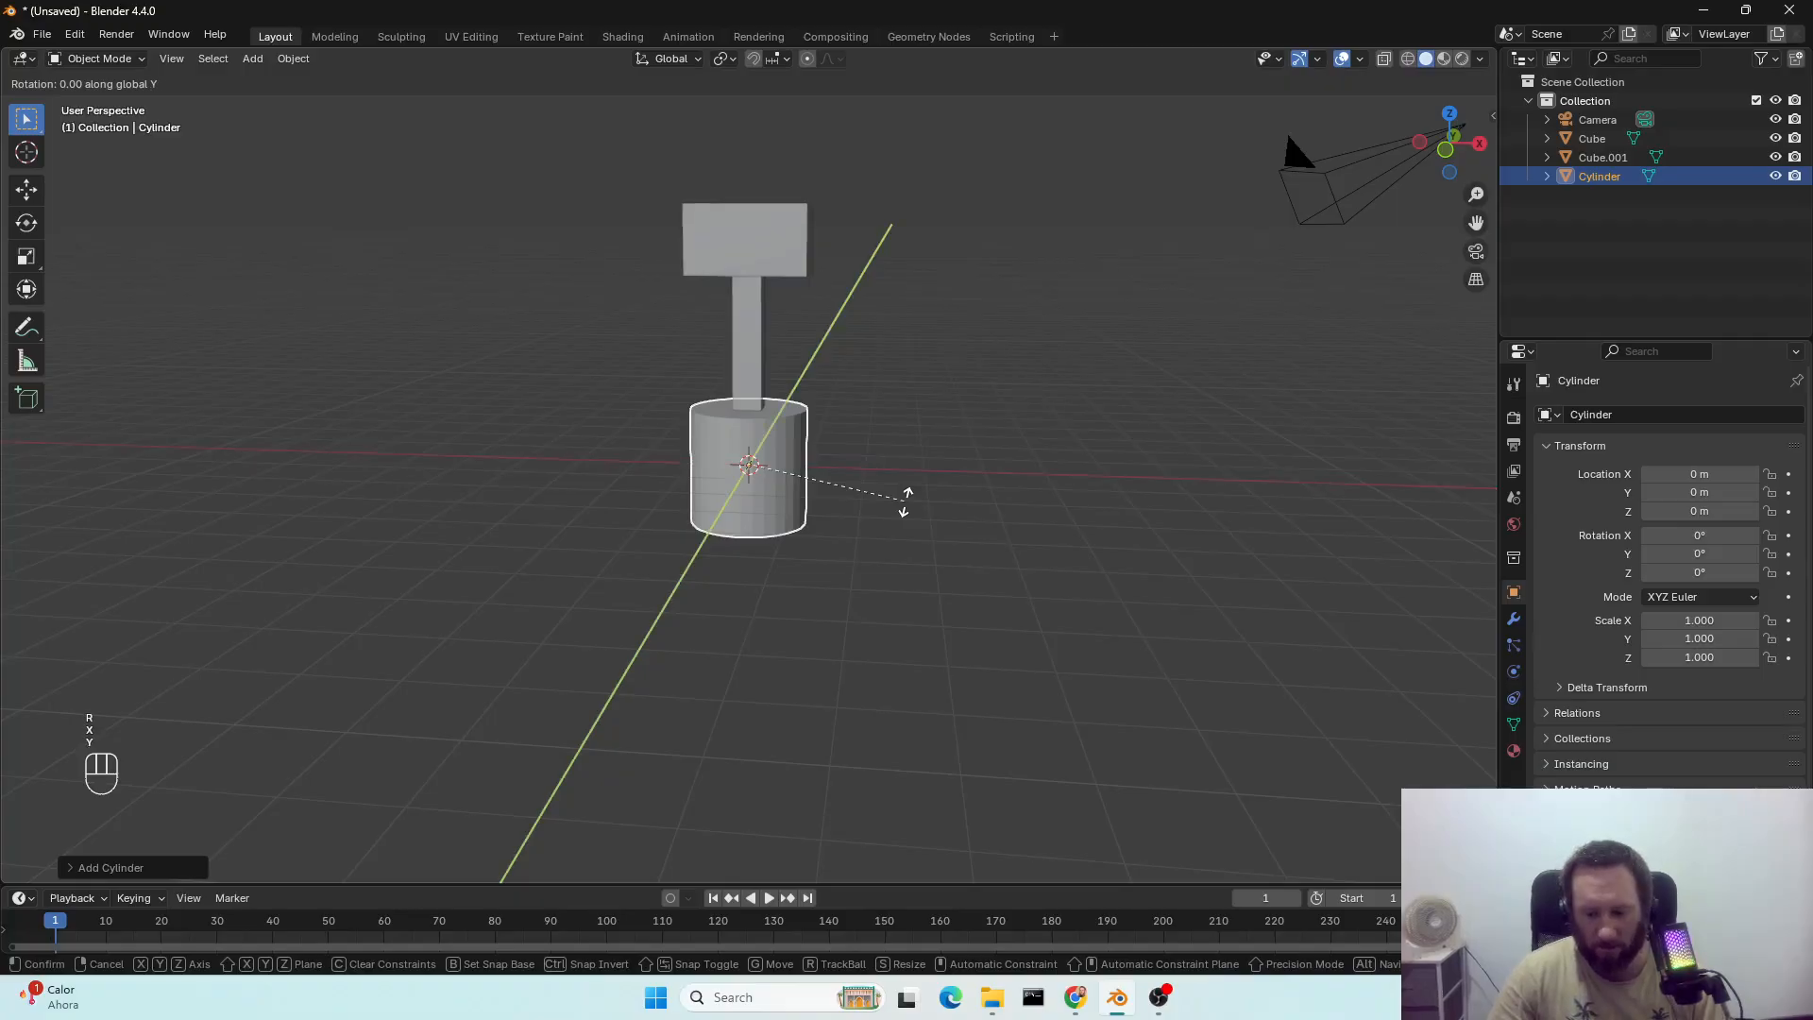
type("90")
key("KP_Enter")
Raise the cylinder along Z to about 4.42 m, over the box on the post.
middle_click_drag(885, 512, 693, 520)
key("g")
key("z")
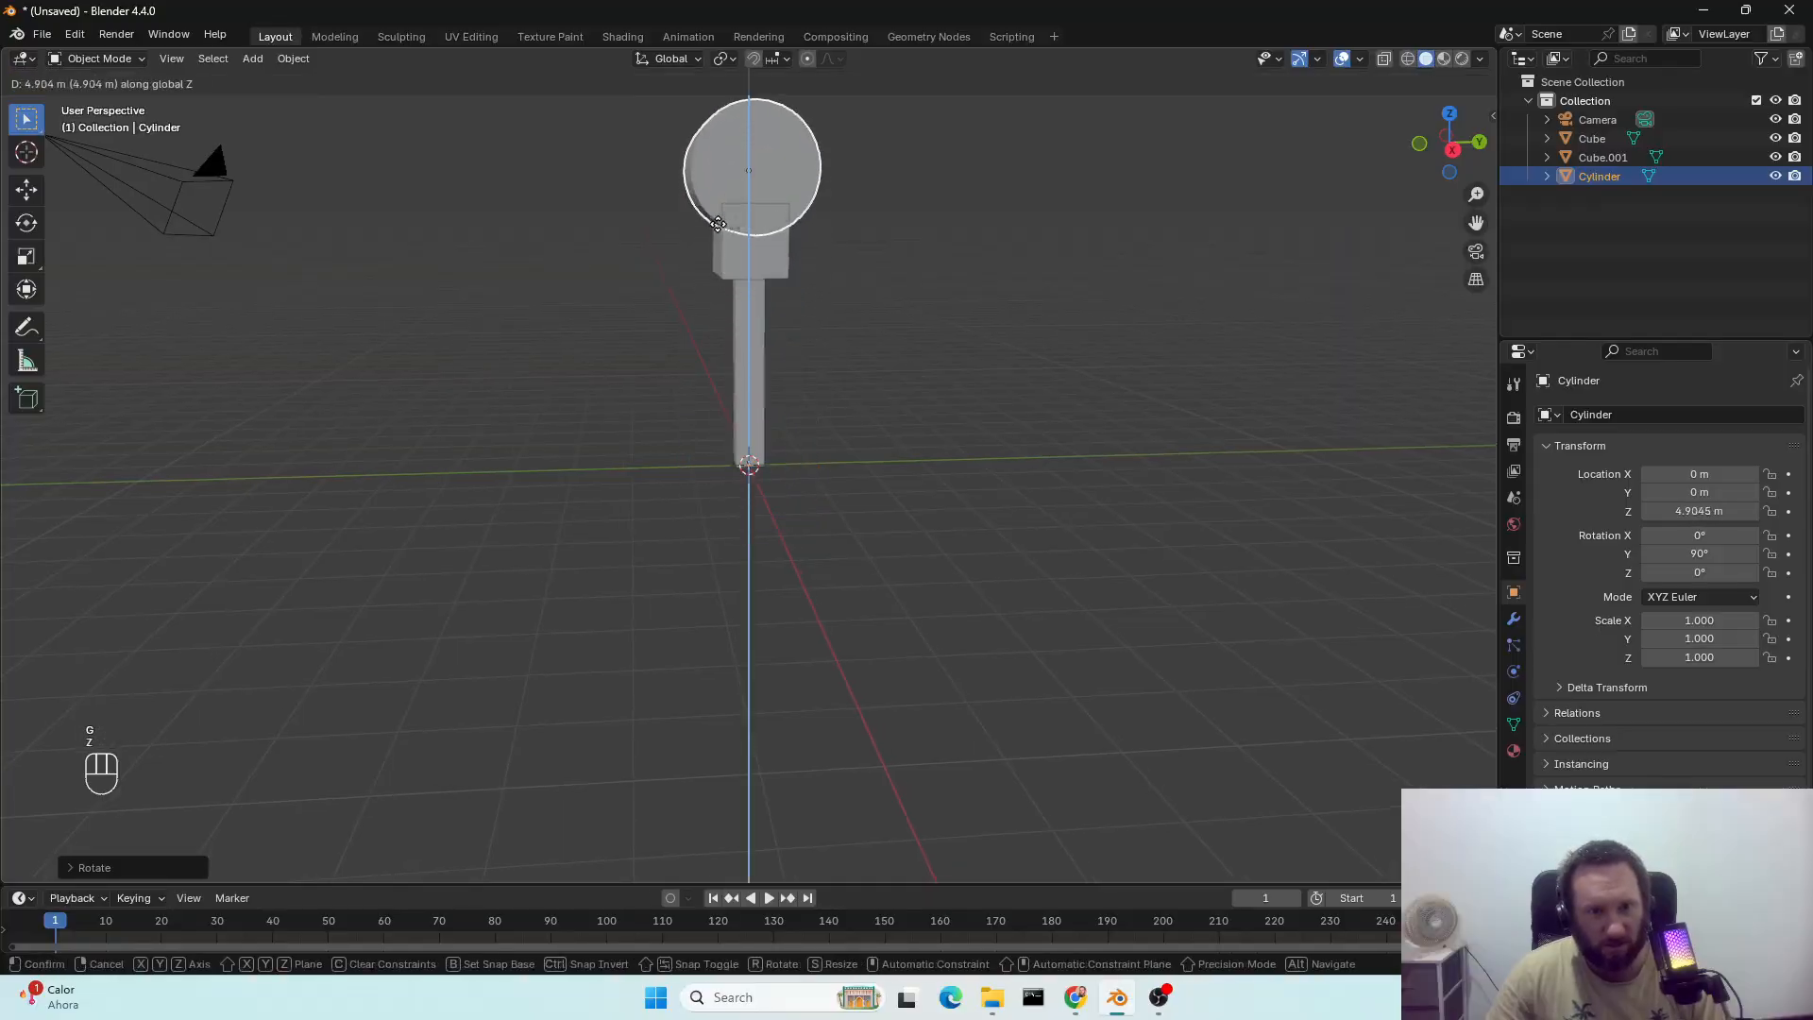
left_click(725, 257)
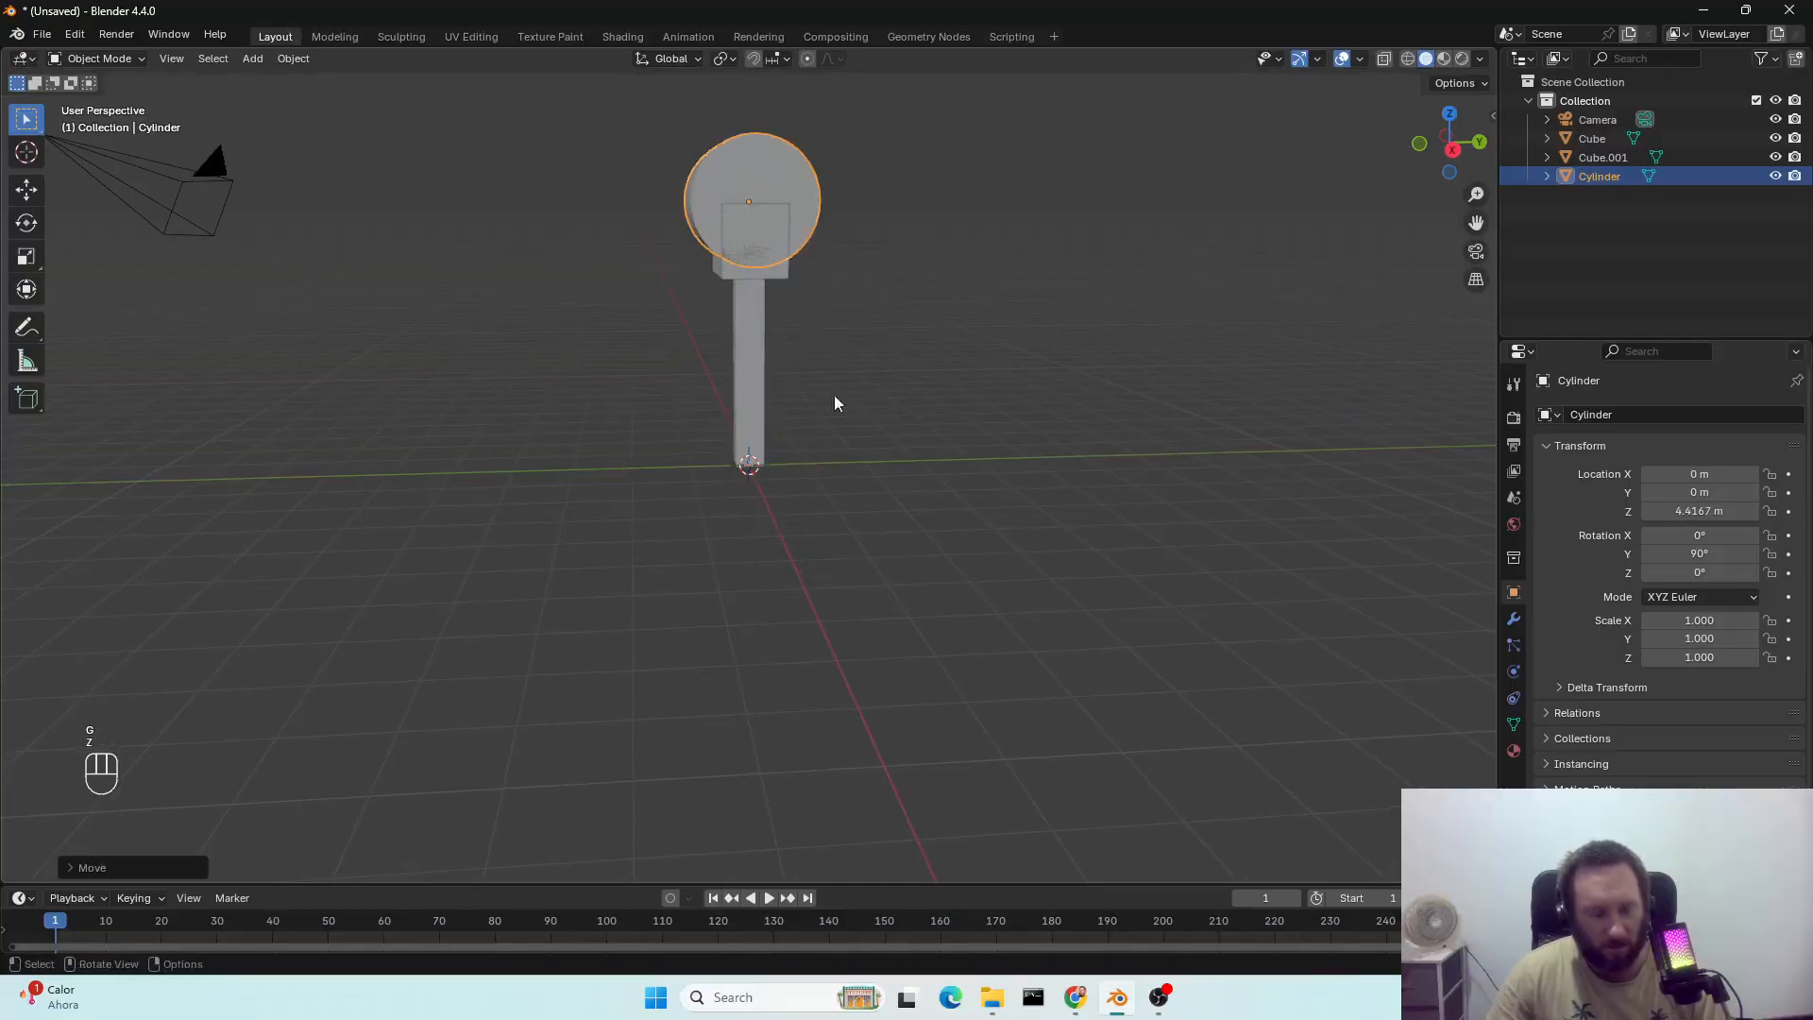
Scale the cylinder to about 0.52 in global Y and Z, keeping its X length, to match the box's width.
key("s")
key("shift+z")
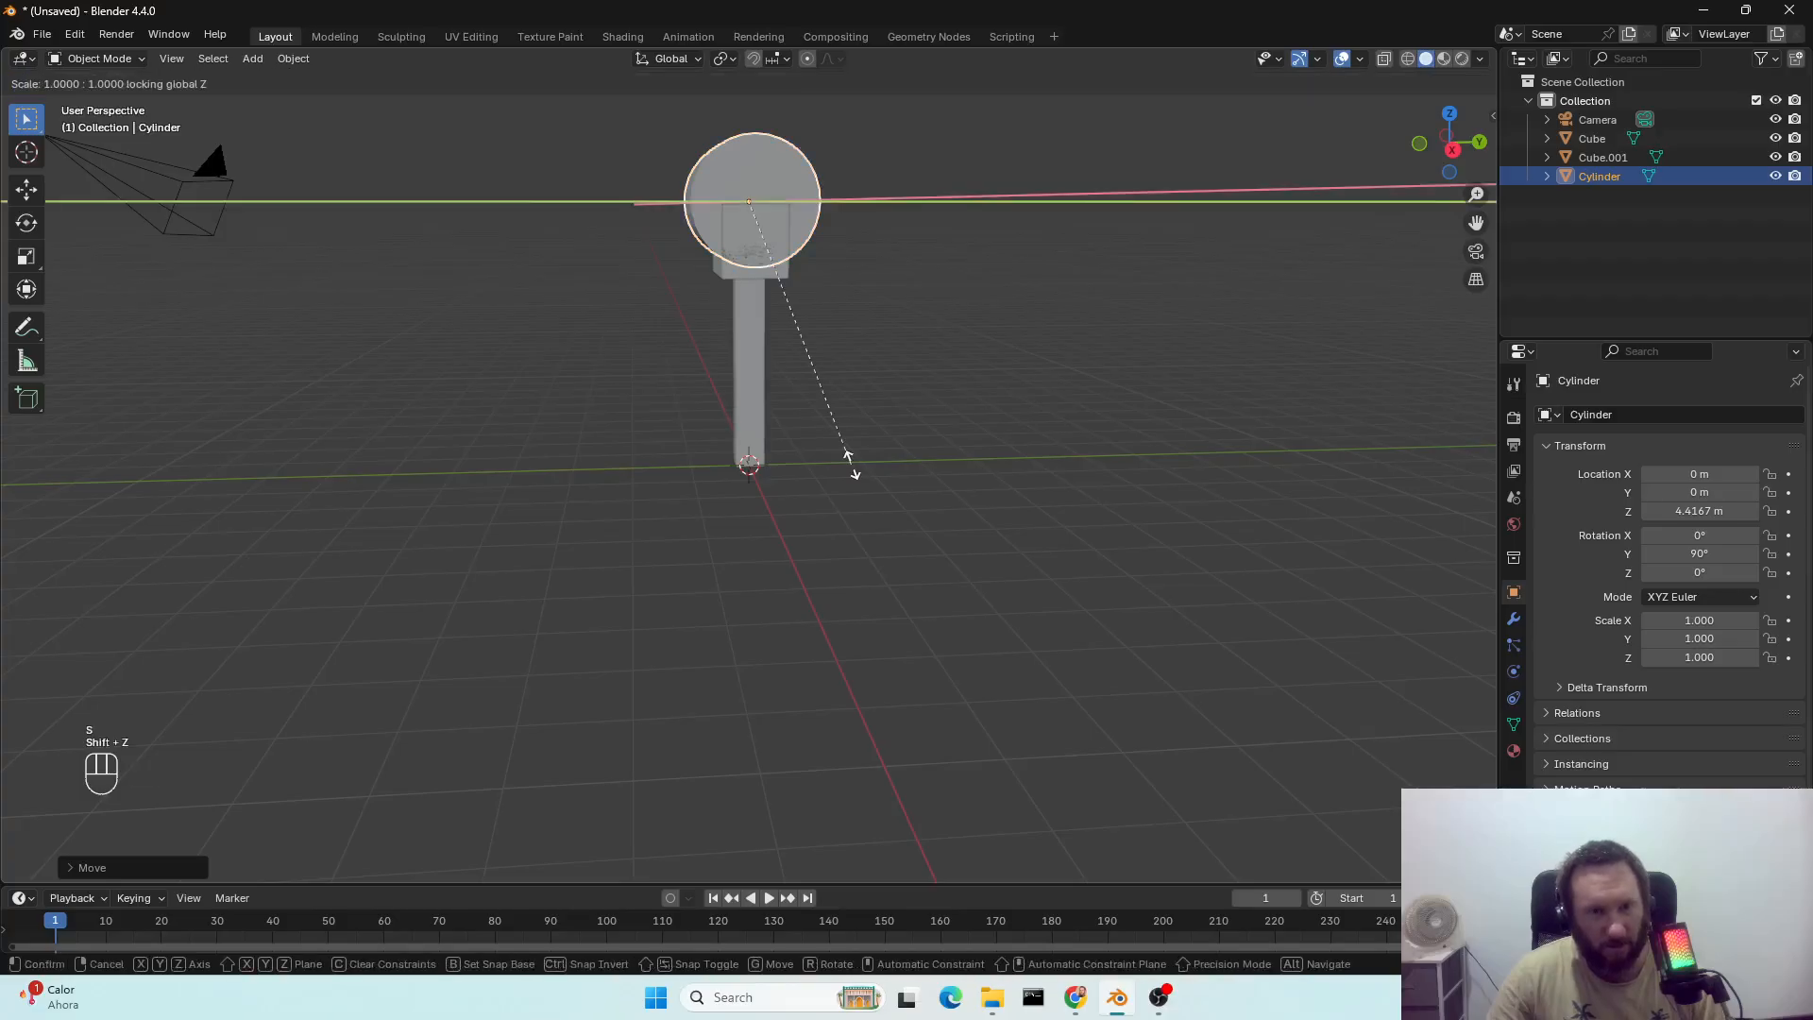
key("shift+x")
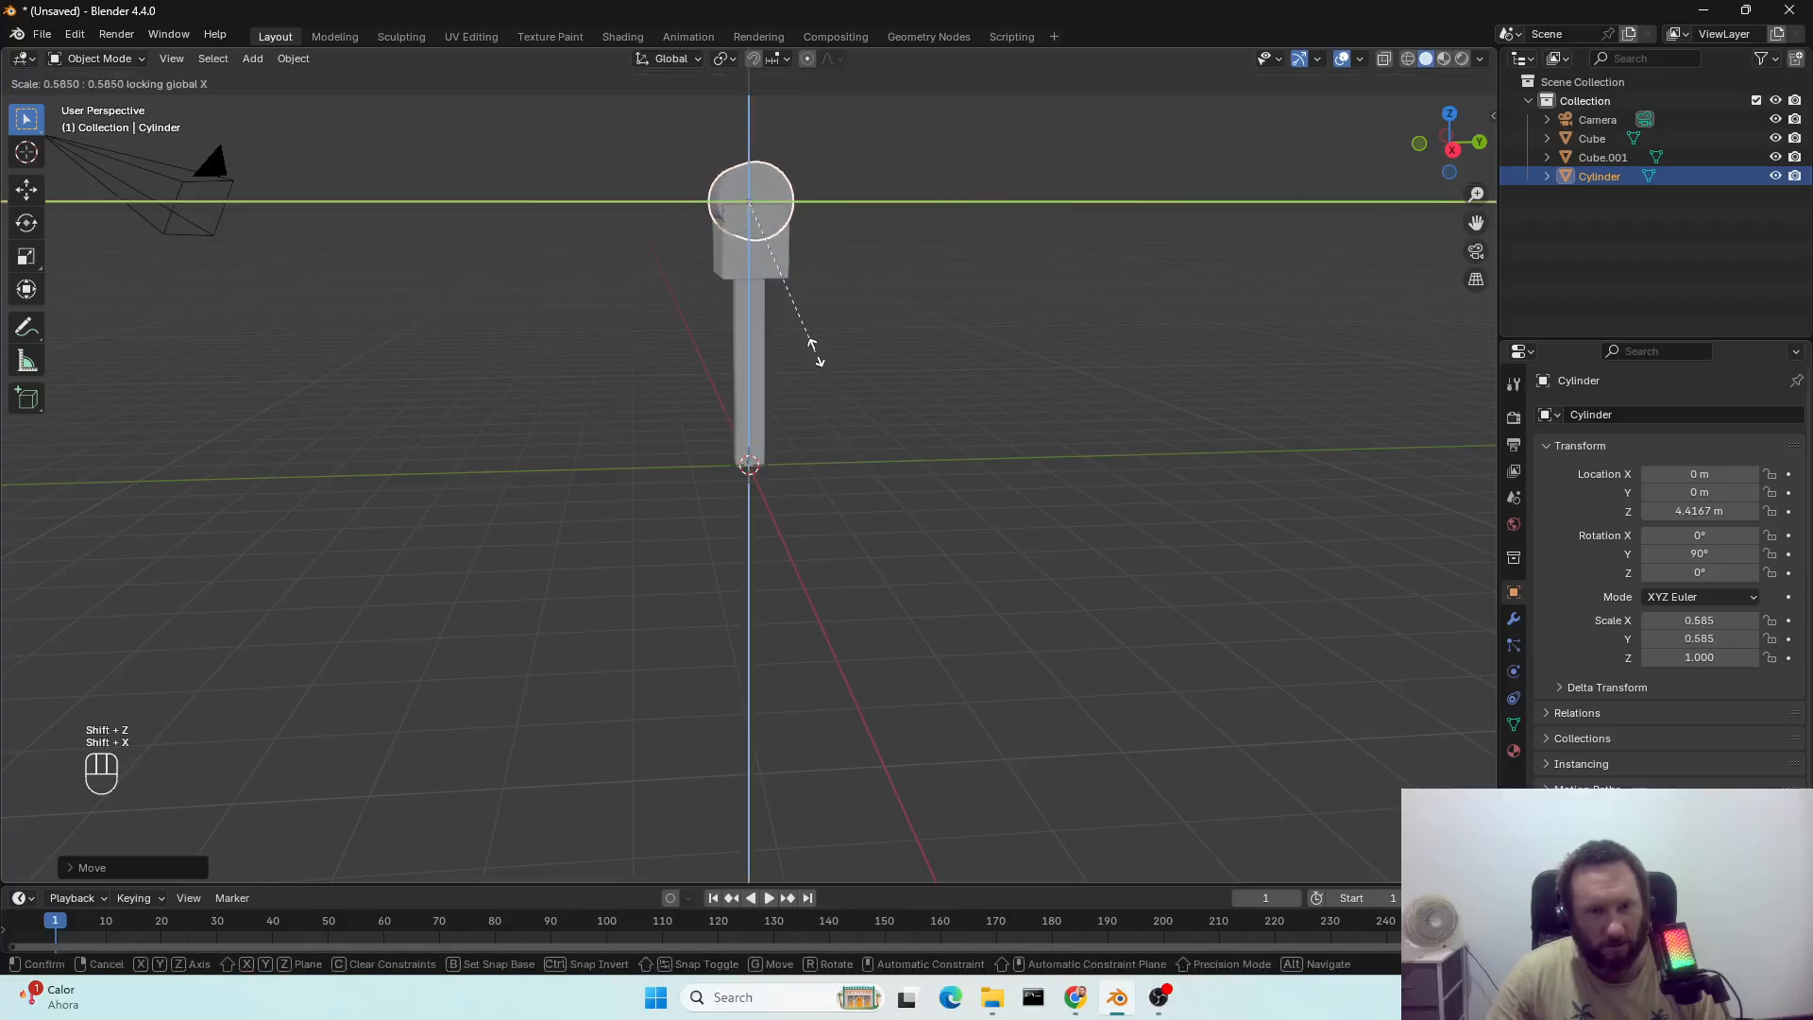
left_click(827, 312)
Lower the cylinder along Z to about 4.30 m so it forms a rounded top on the box.
scroll(828, 283, "up", 4)
middle_click_drag(825, 232, 752, 604, "shift")
scroll(767, 628, "up", 2)
scroll(767, 627, "up", 2)
key("g")
key("z")
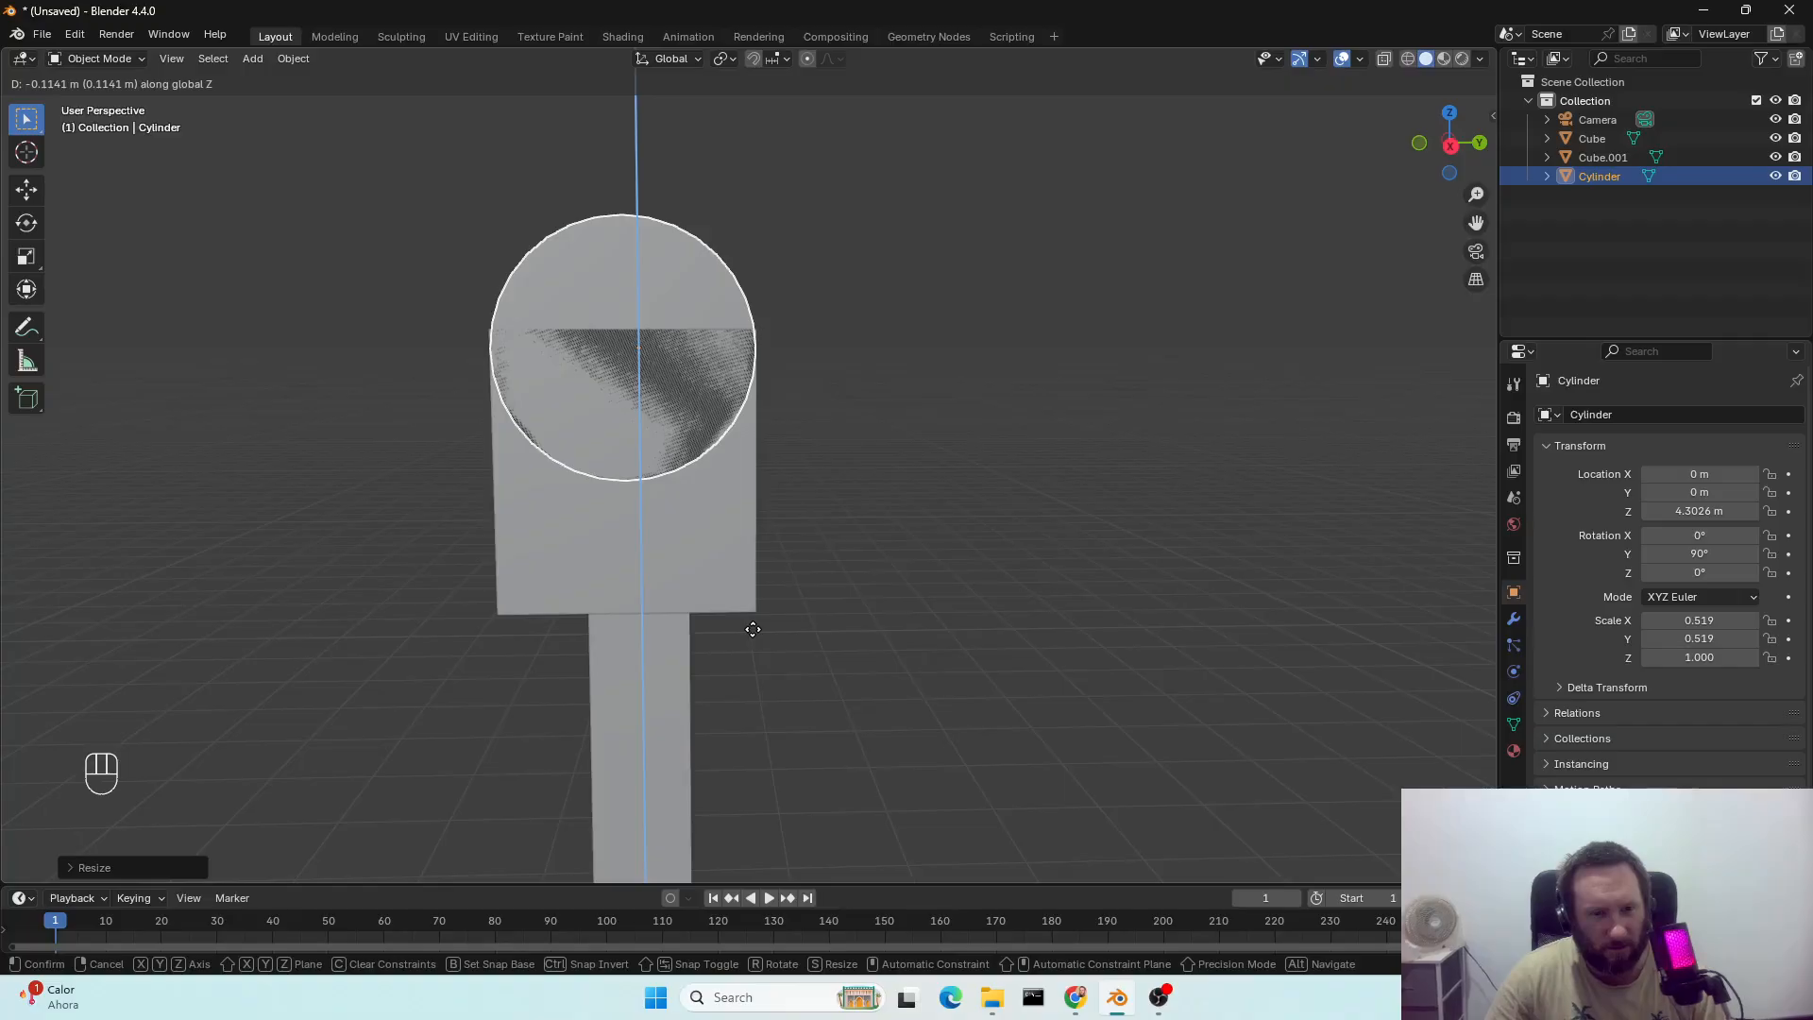
left_click(752, 629)
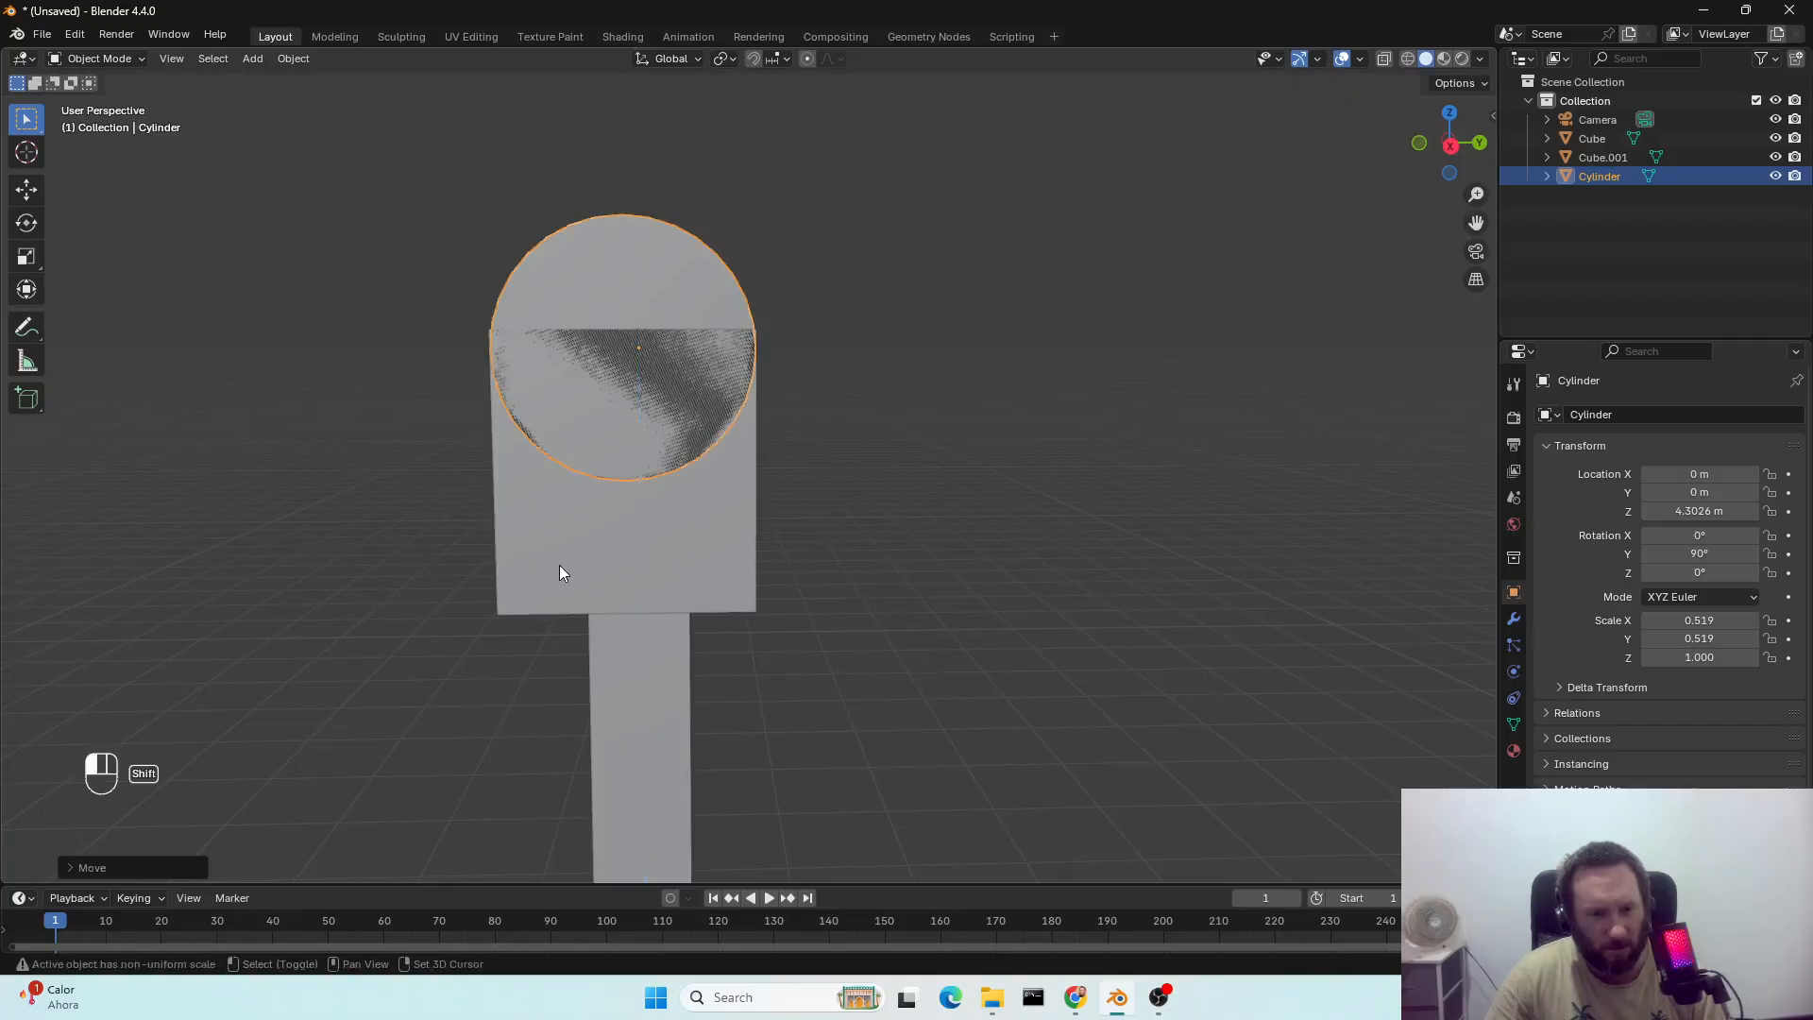
Select the box along with the cylinder and try joining them into one object, and undo the join.
left_click(559, 565, "shift")
right_click(559, 565)
mouse_move(558, 564)
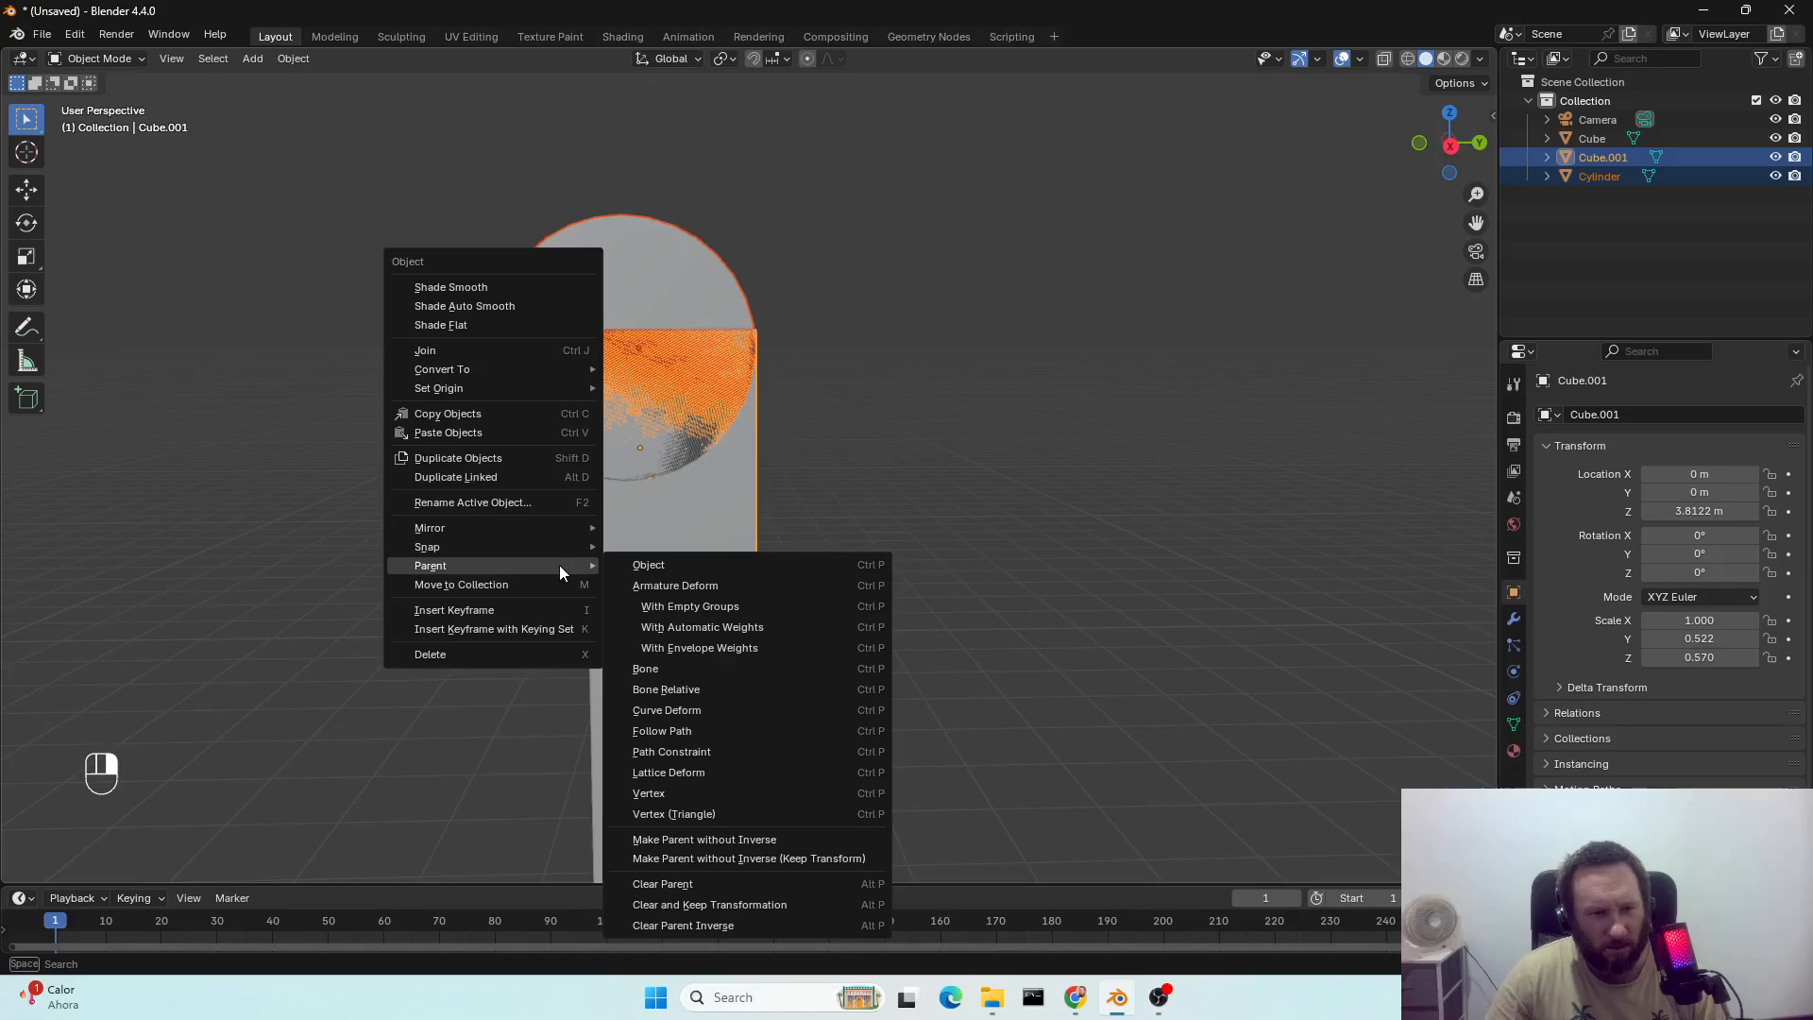
left_click(521, 355)
middle_click_drag(620, 584, 664, 608)
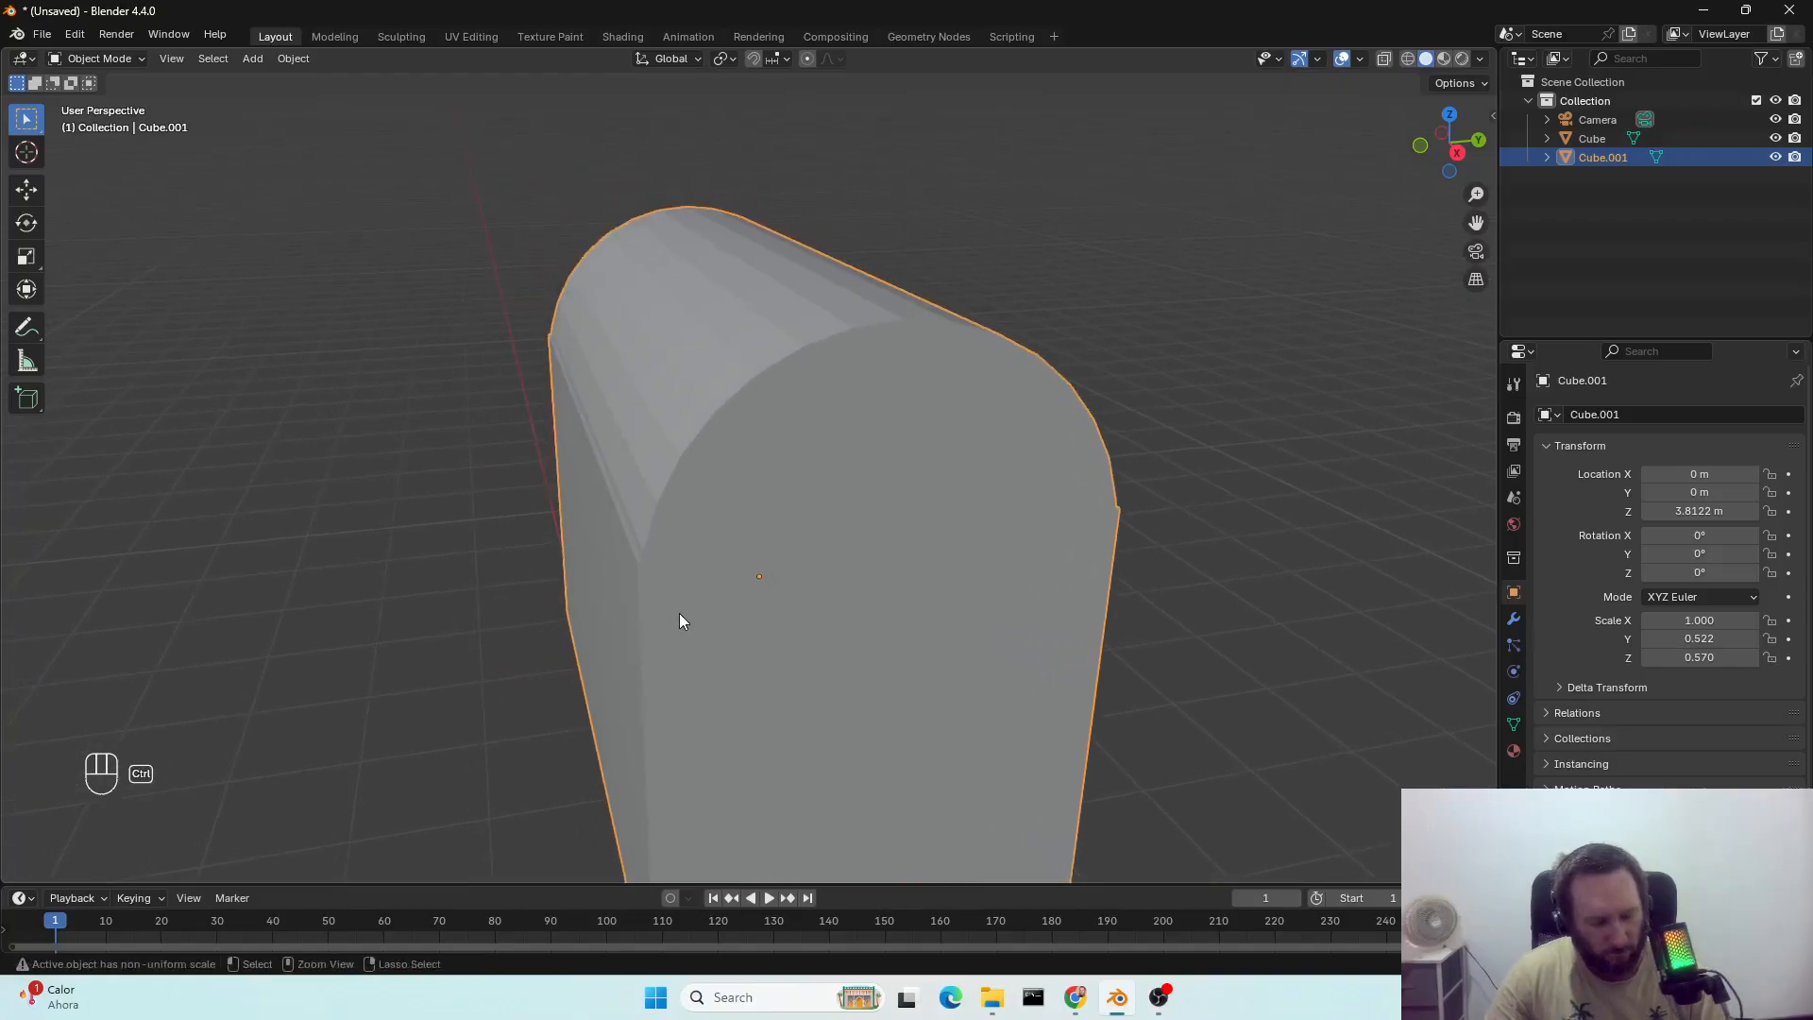
key("ctrl+z")
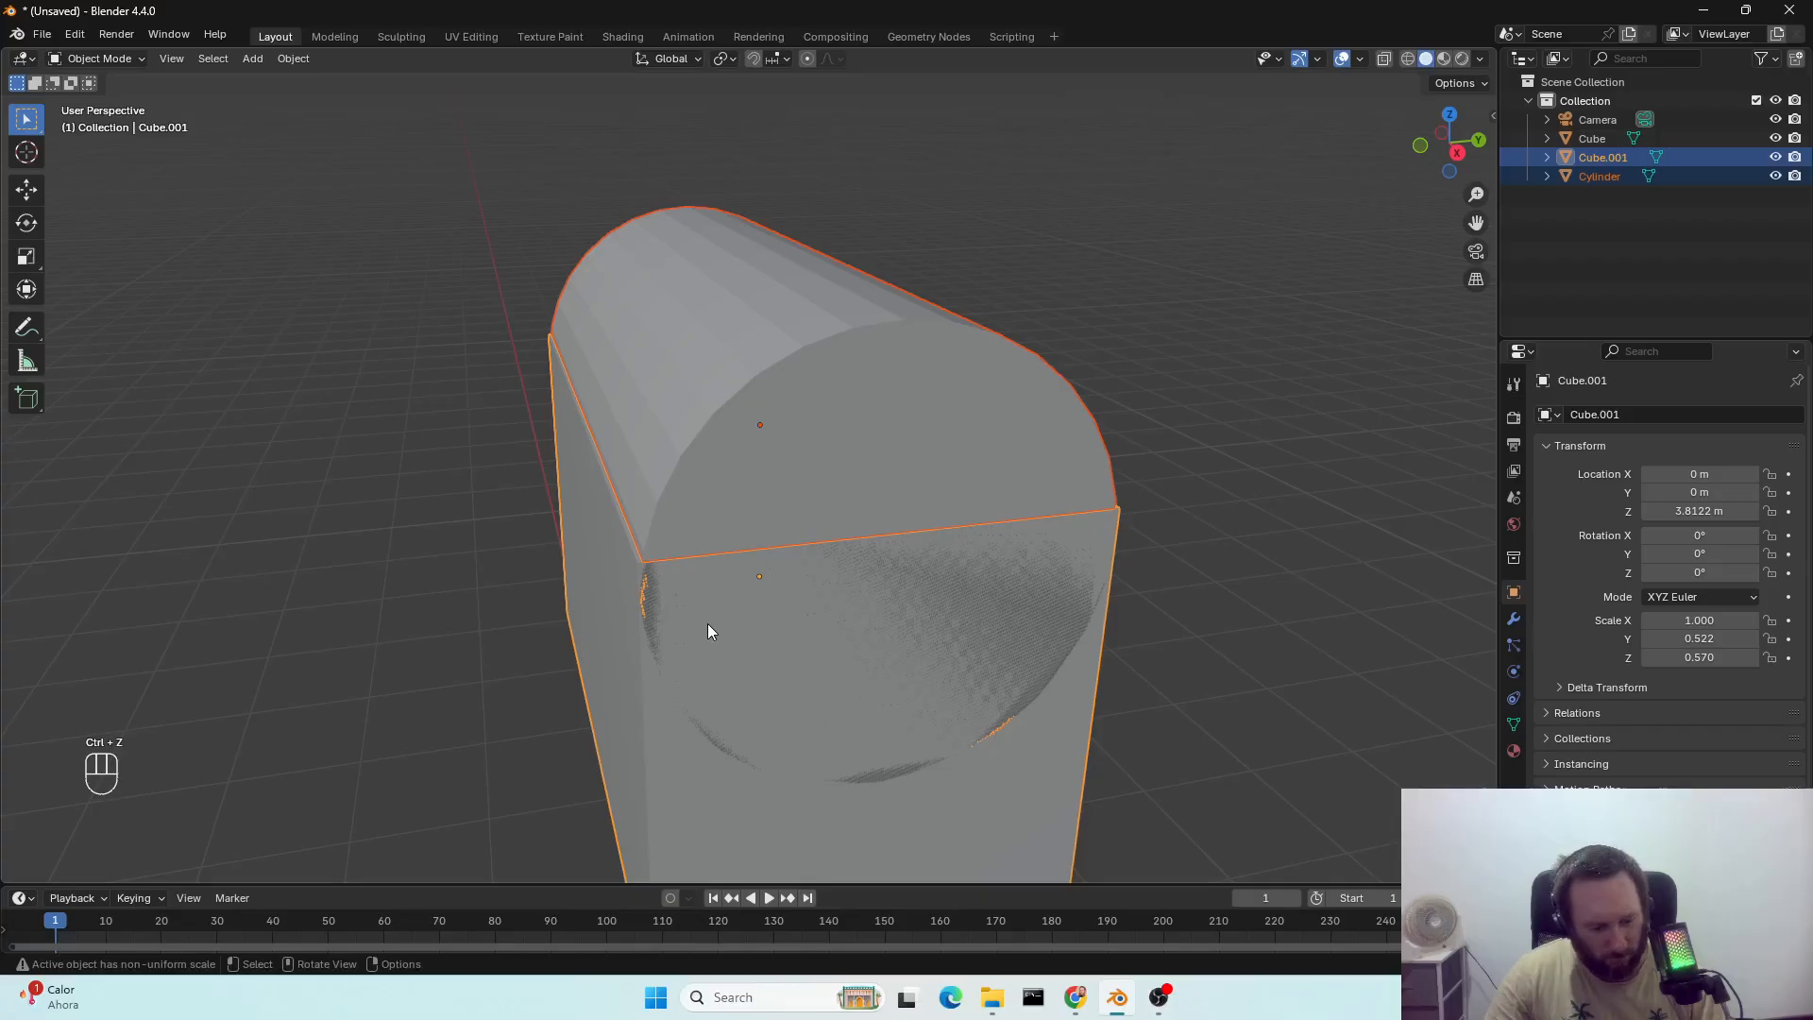
key("s")
key("shift+x")
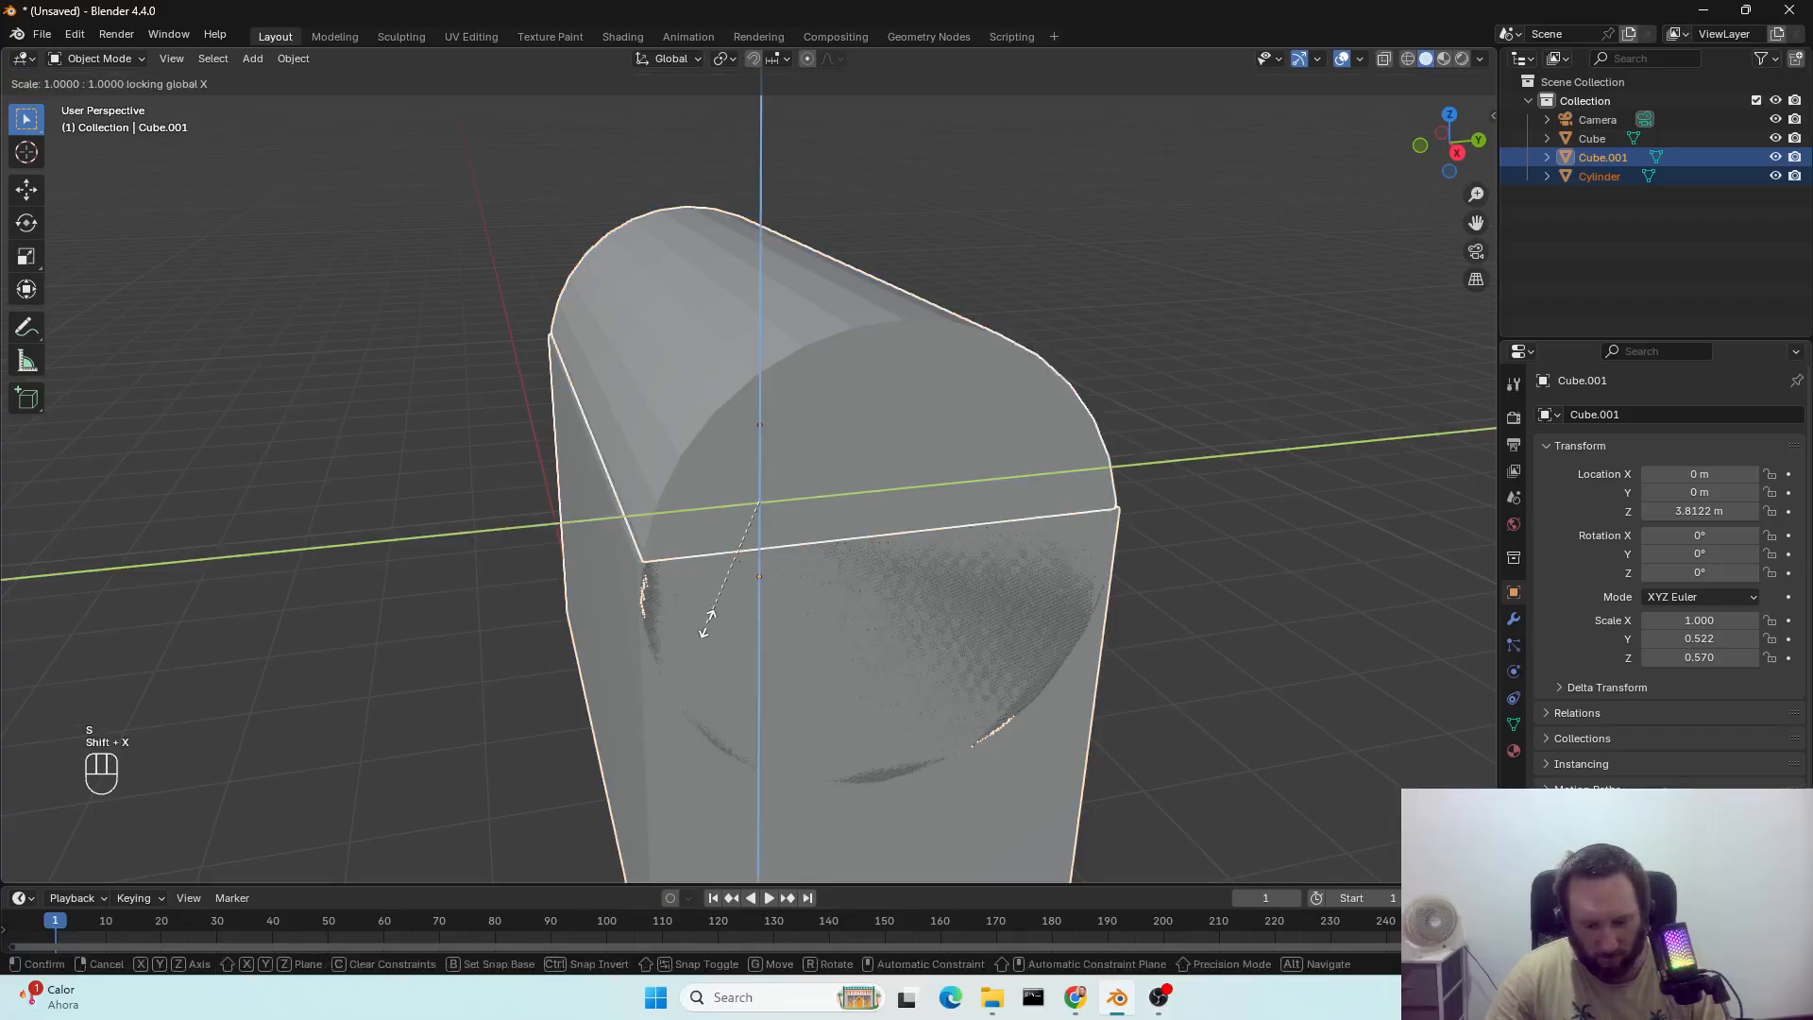
key("Left")
key("Left")
key("Left")
key("Left")
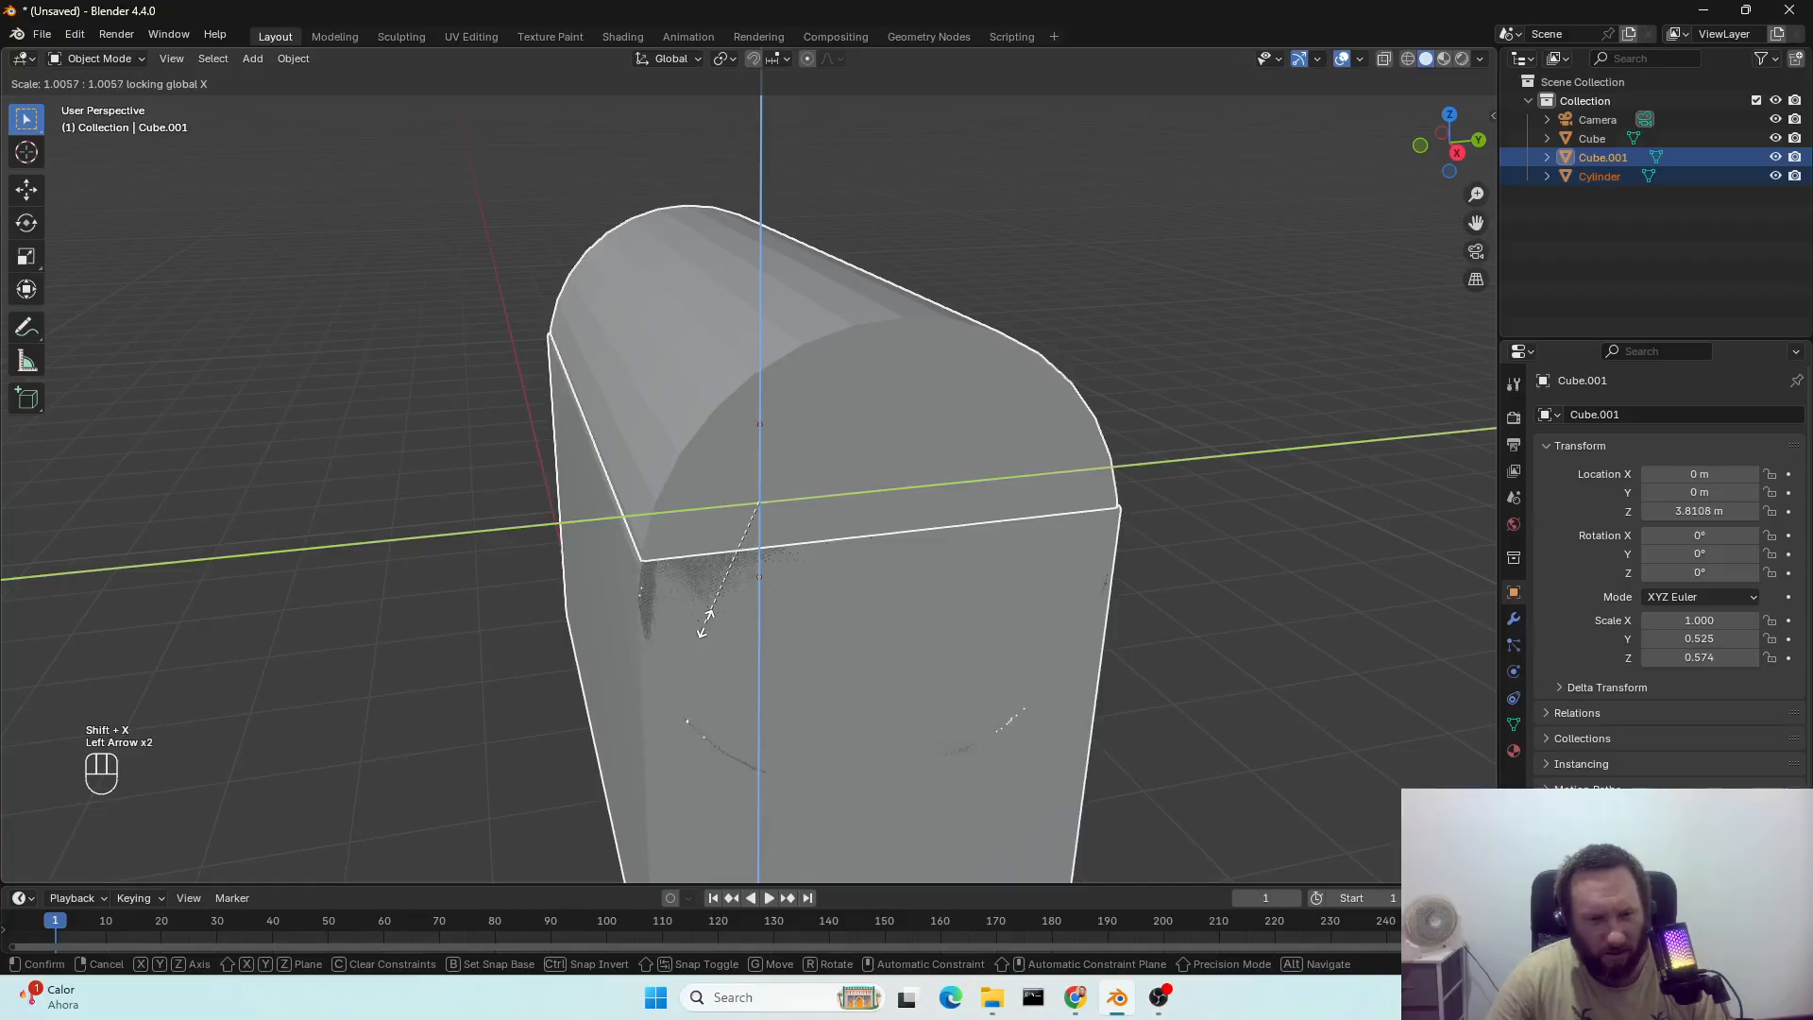
key("Down")
key("Down")
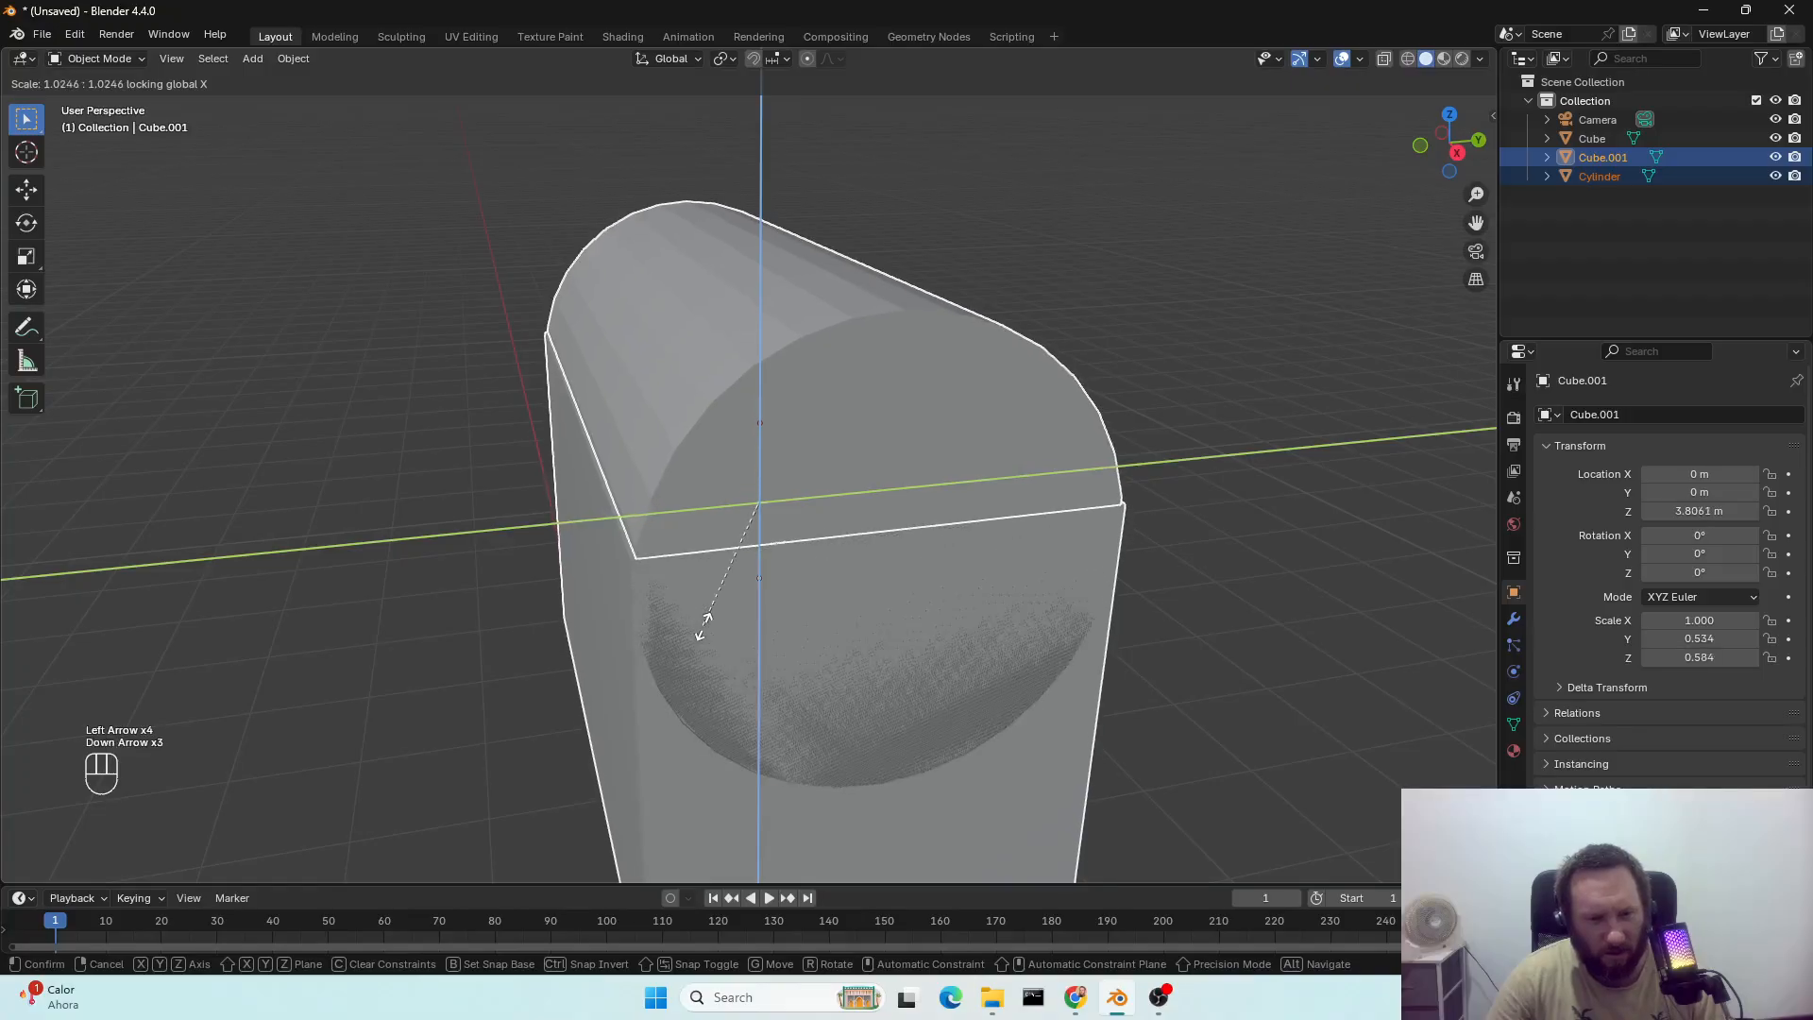
key("ctrl+z")
key("ctrl+z")
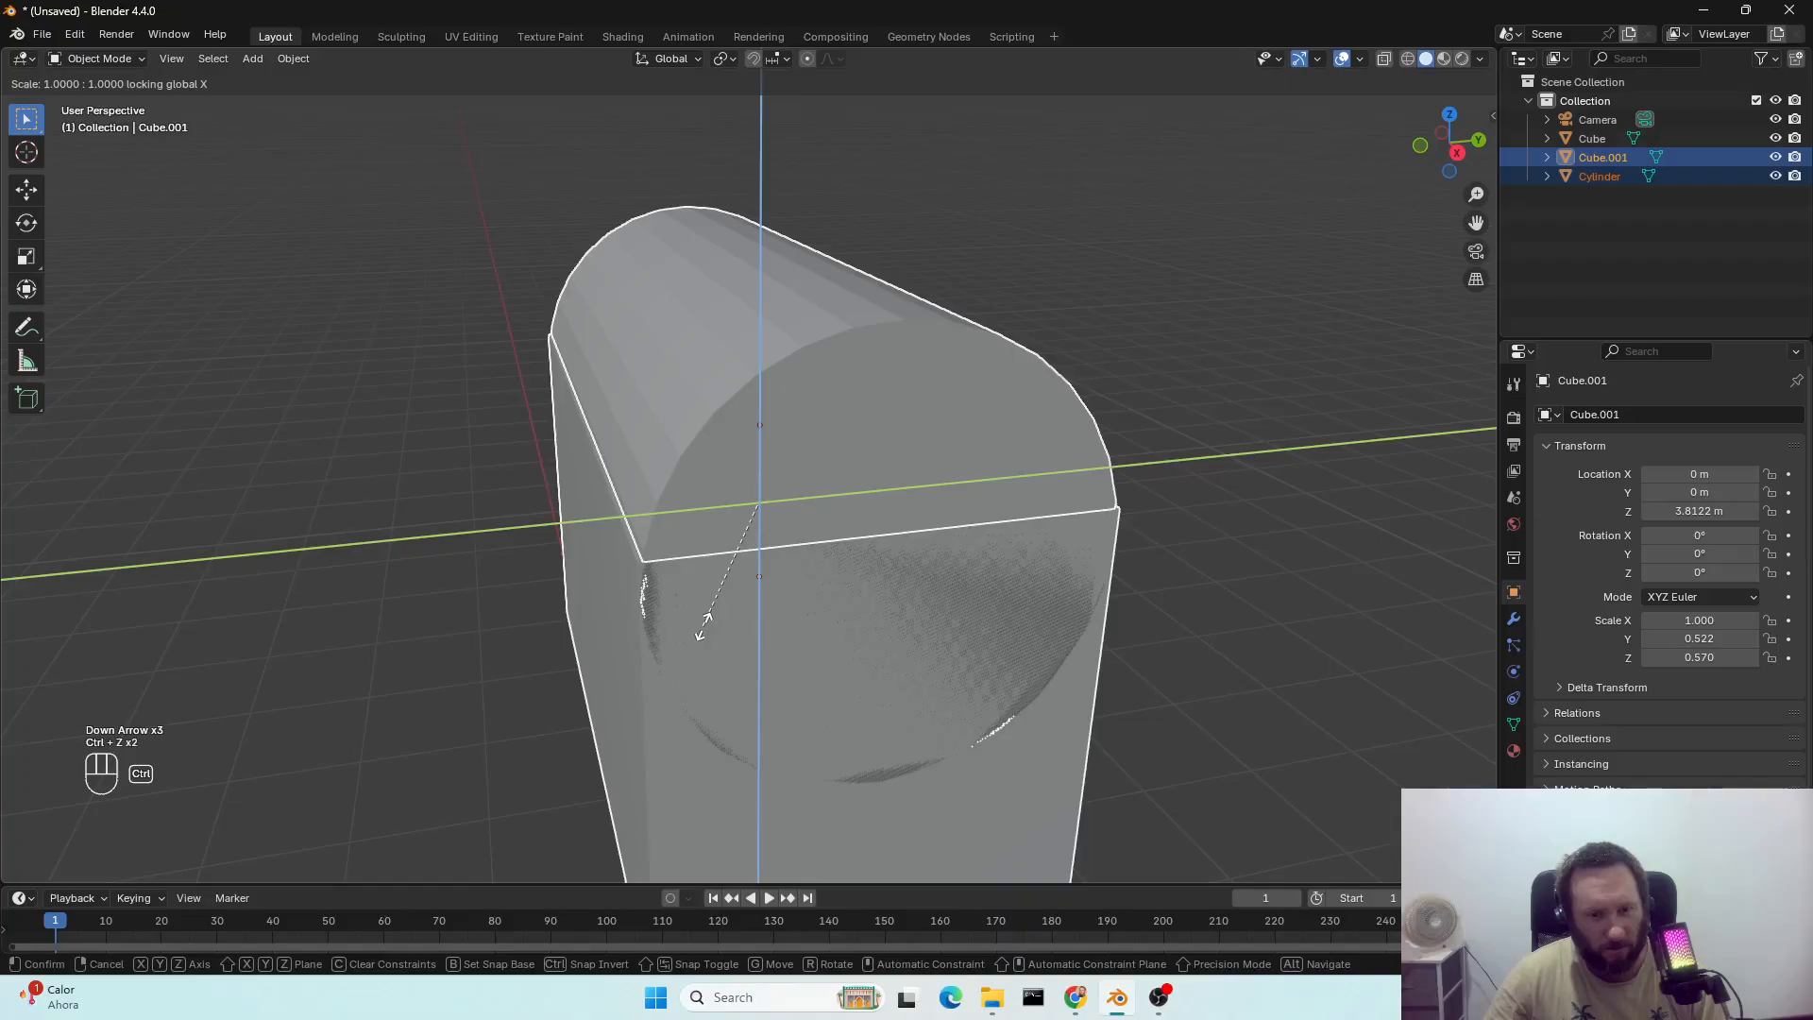
key("ctrl+z")
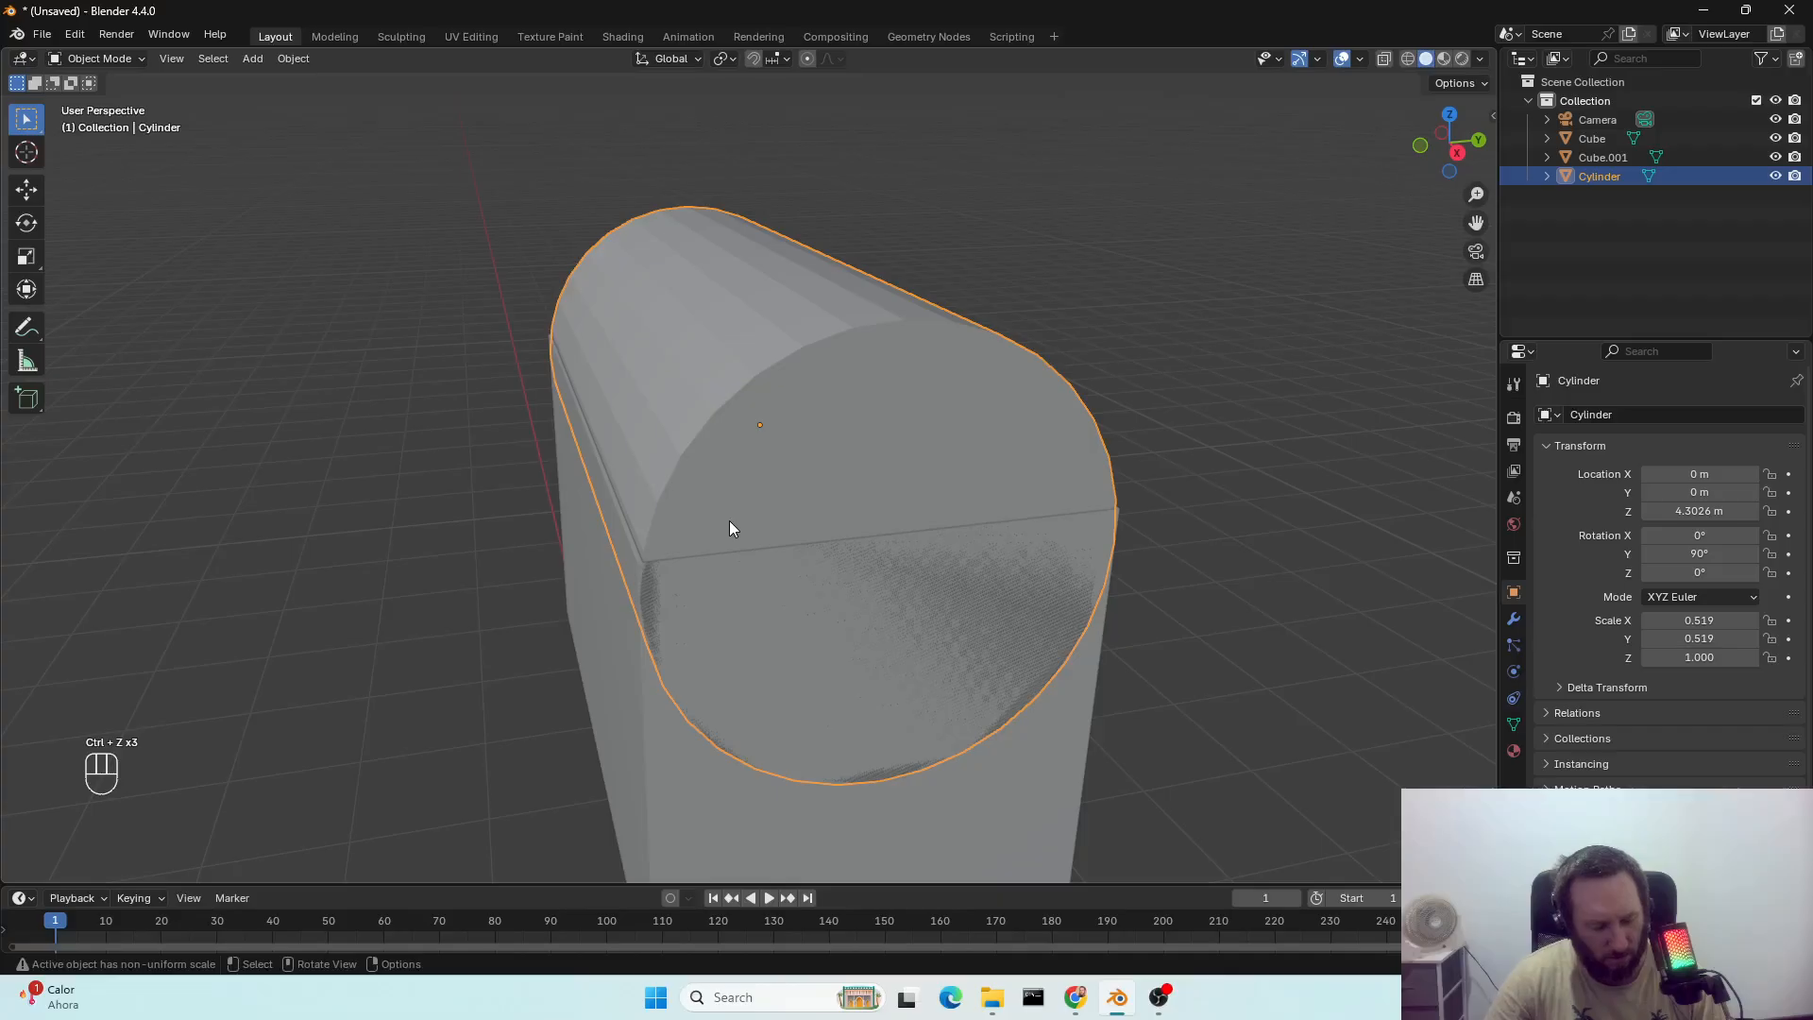
Scale the cylinder to about 0.528 in global Y and Z, keeping its X length.
key("s")
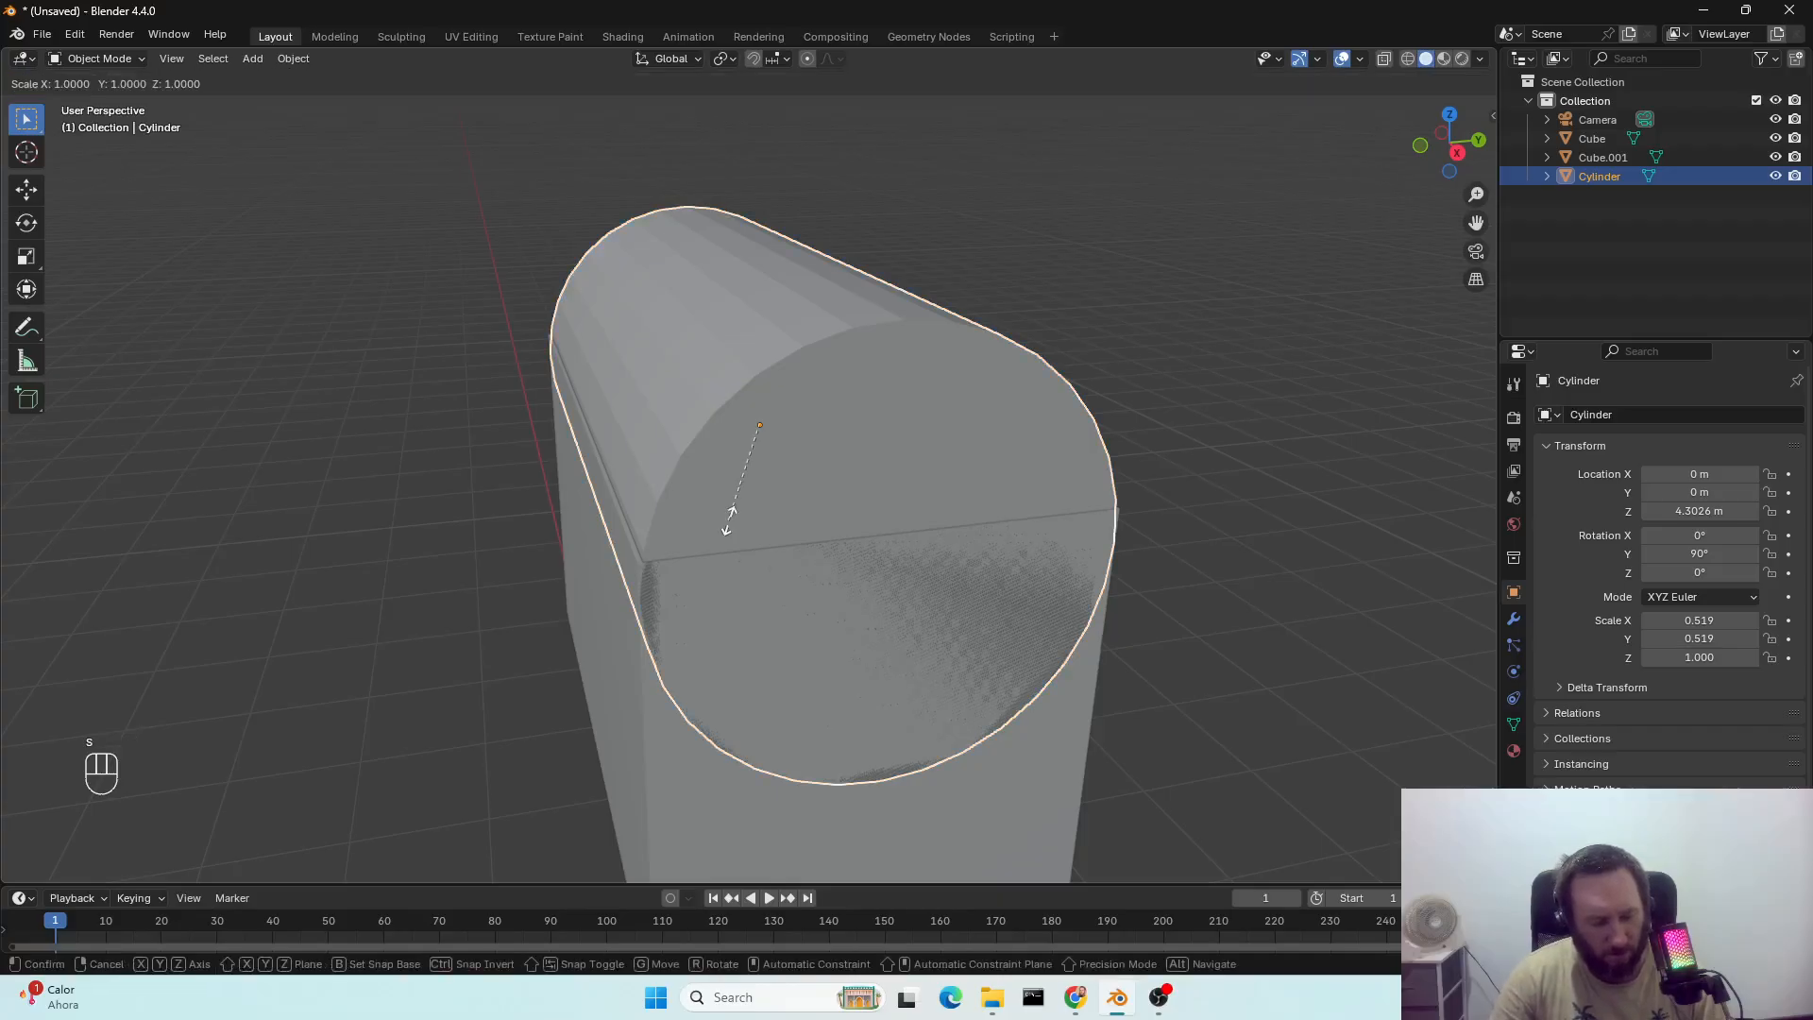
key("shift+z")
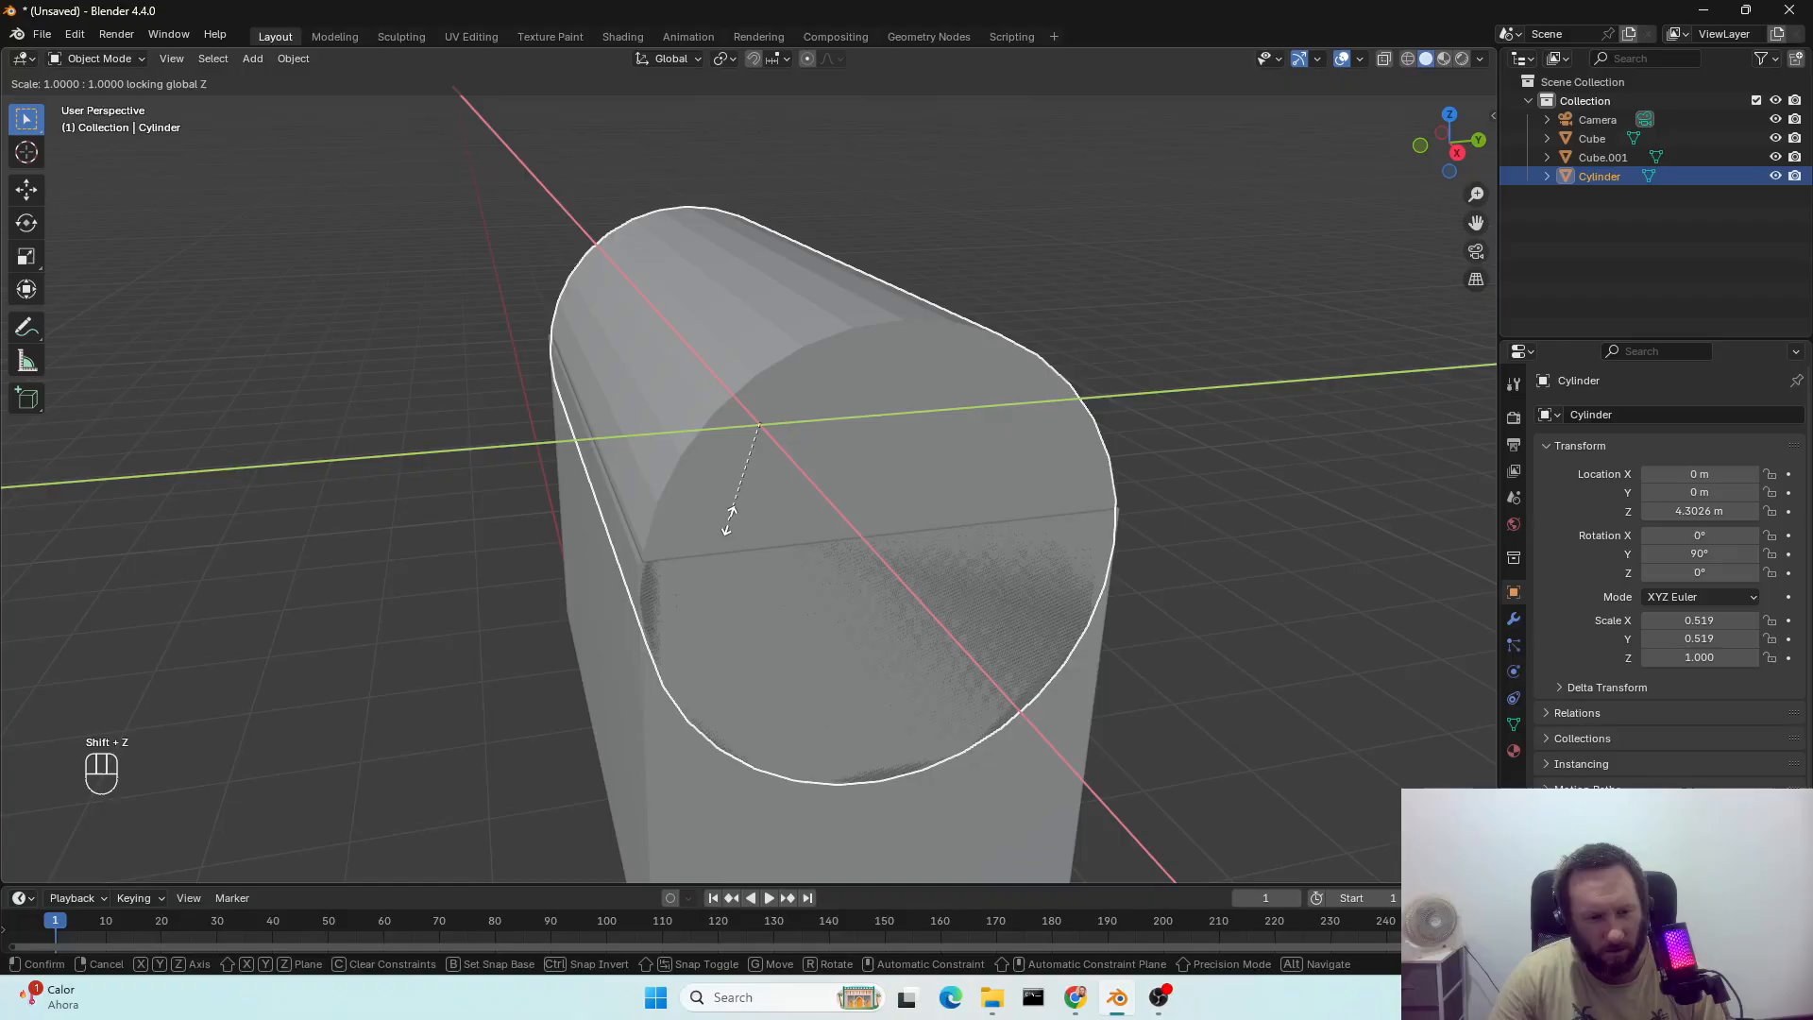
key("shift+x")
key("Down")
key("Down")
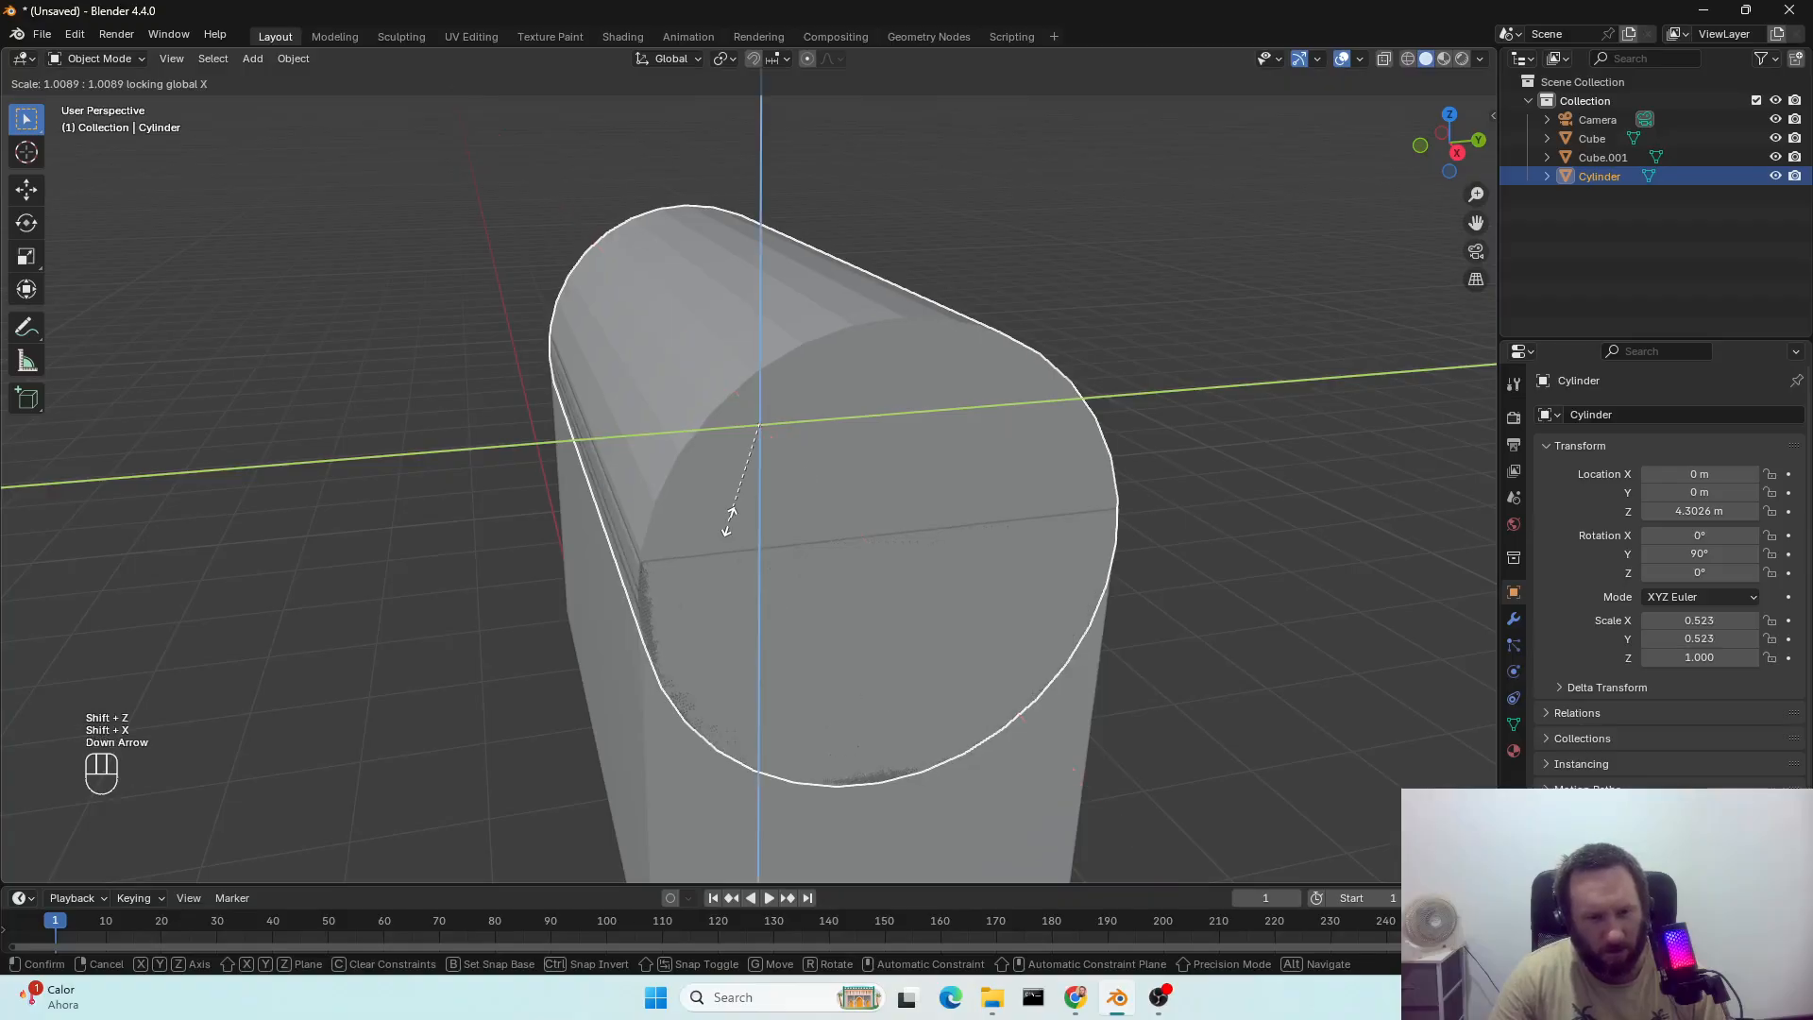
key("Return")
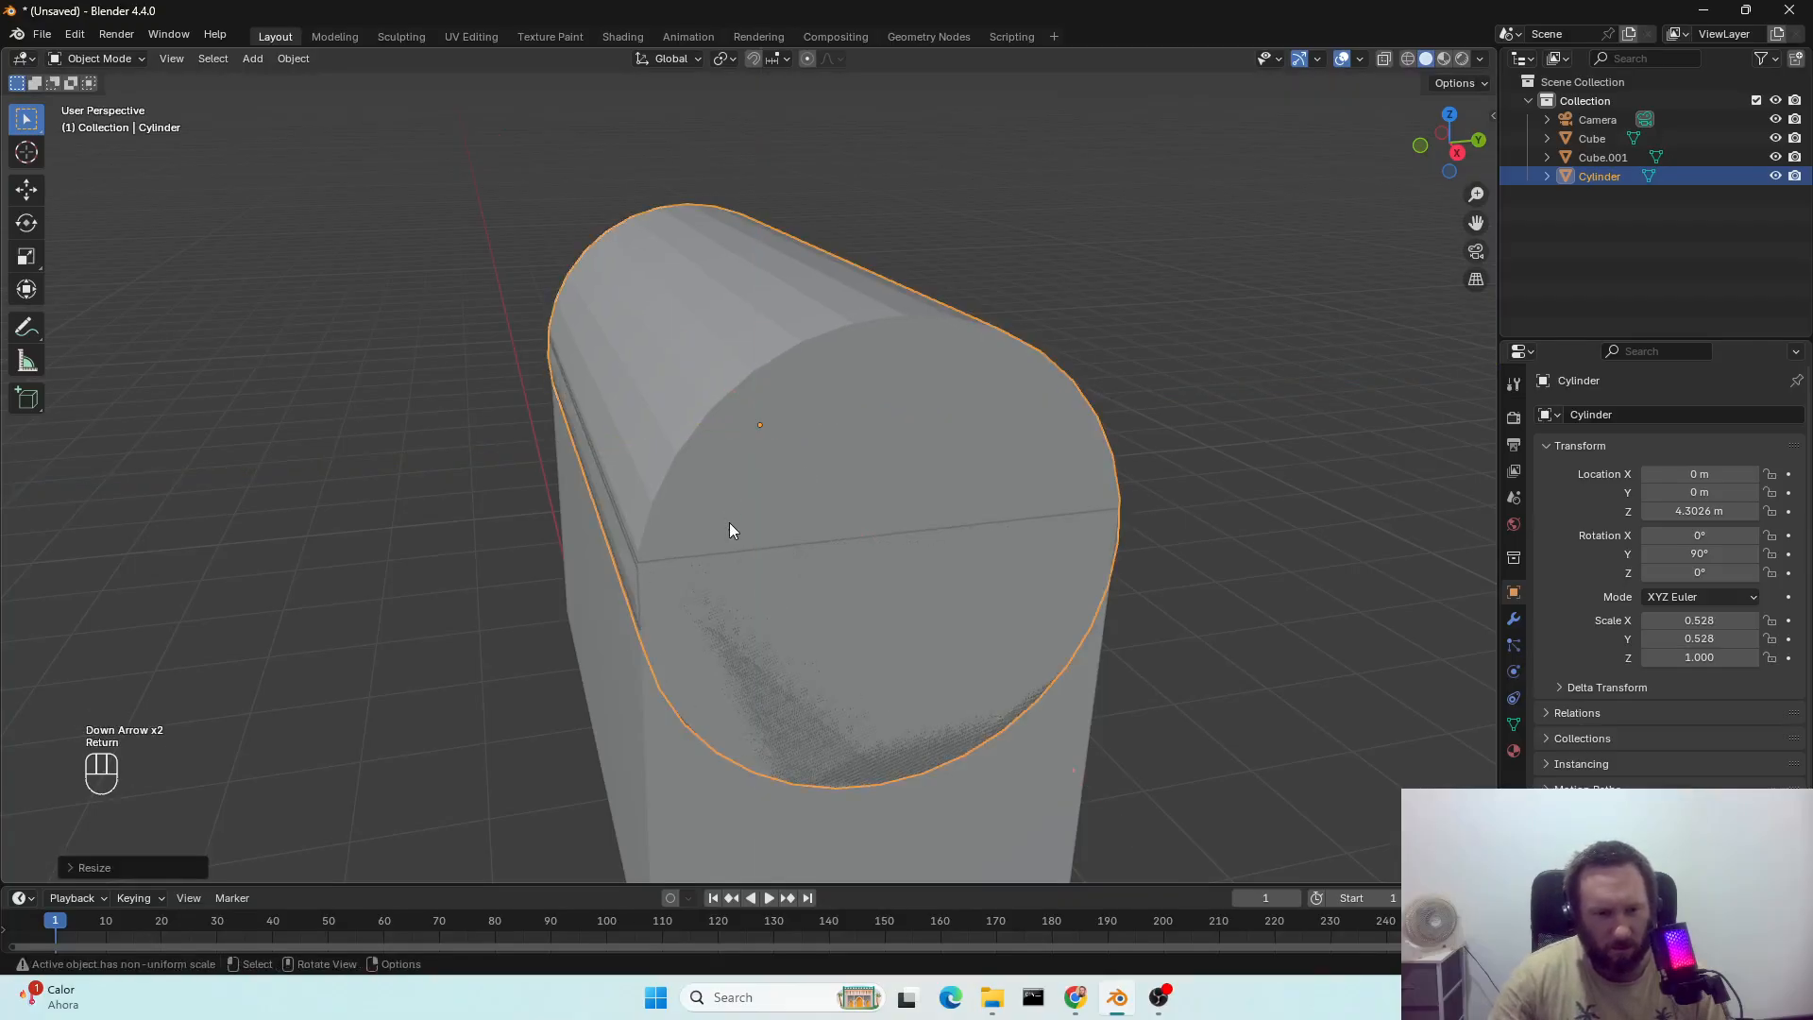
Scale the cylinder down to about 0.521 in global Y and Z so its sides sit flush with the box.
scroll(718, 548, "up", 3)
scroll(700, 591, "down", 1)
scroll(710, 604, "down", 3)
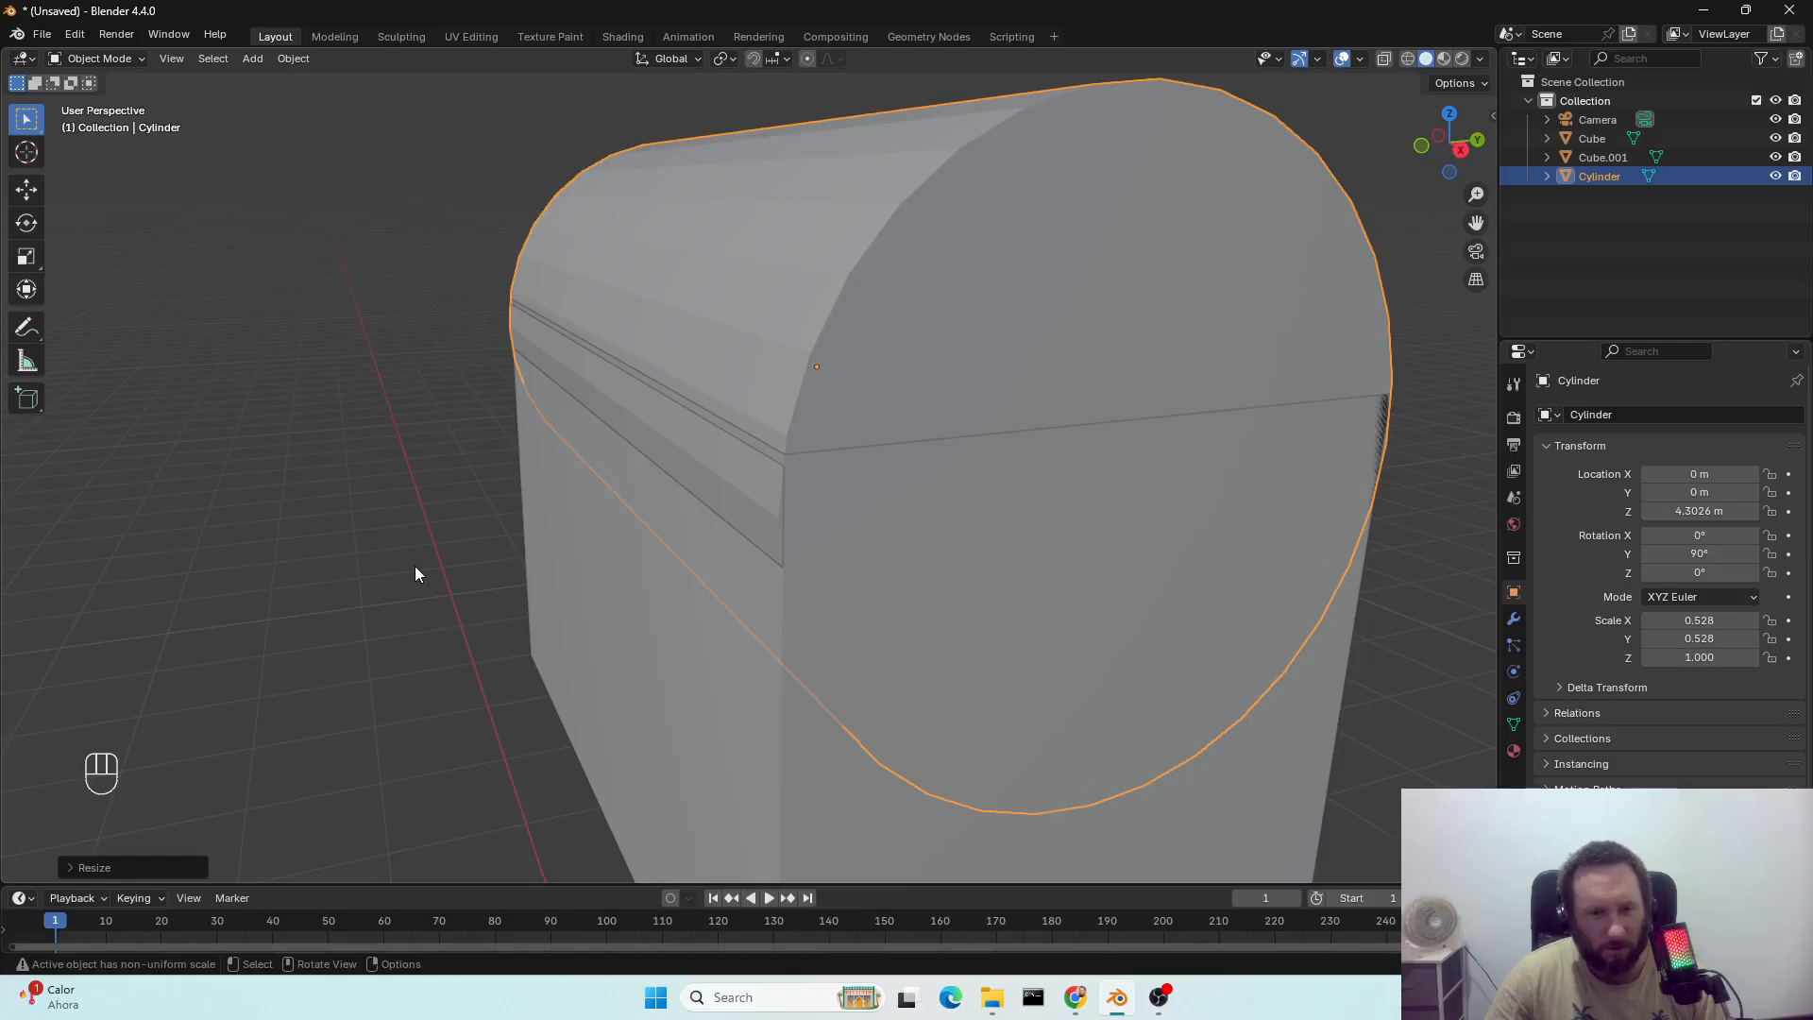
middle_click_drag(480, 598, 520, 614)
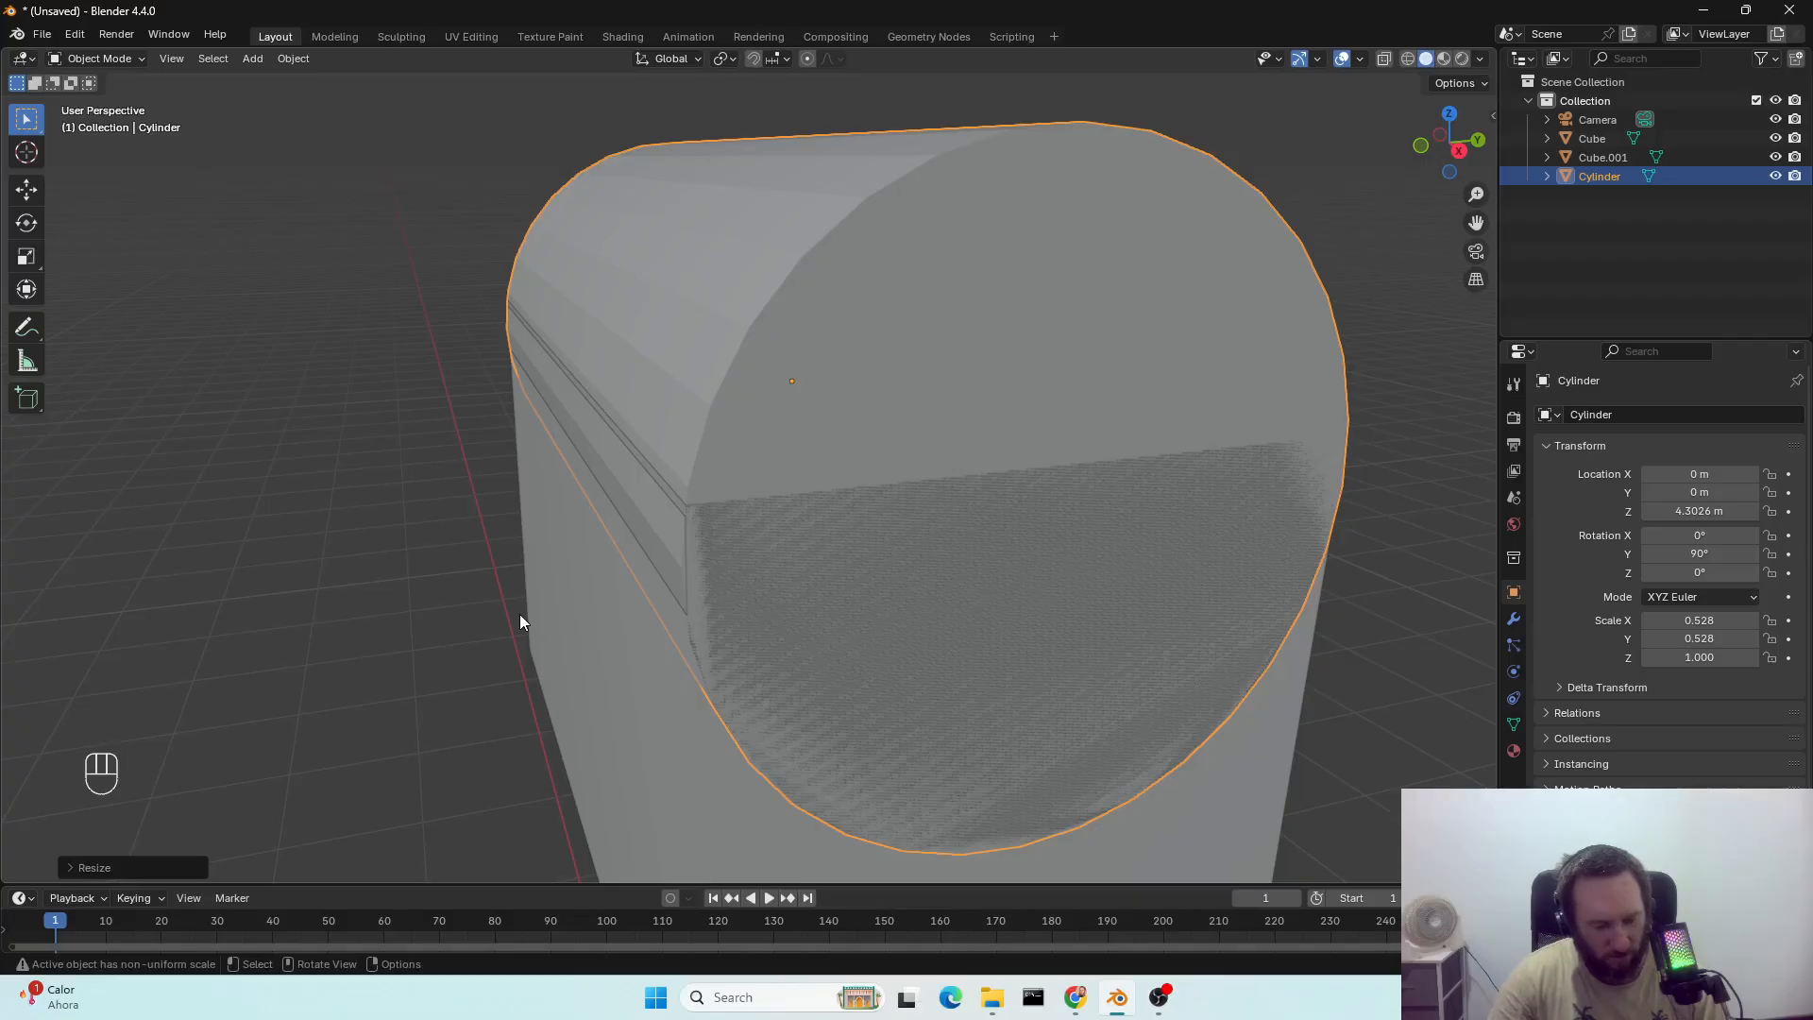
key("s")
key("shift+x")
key("Right")
key("Right")
key("Right")
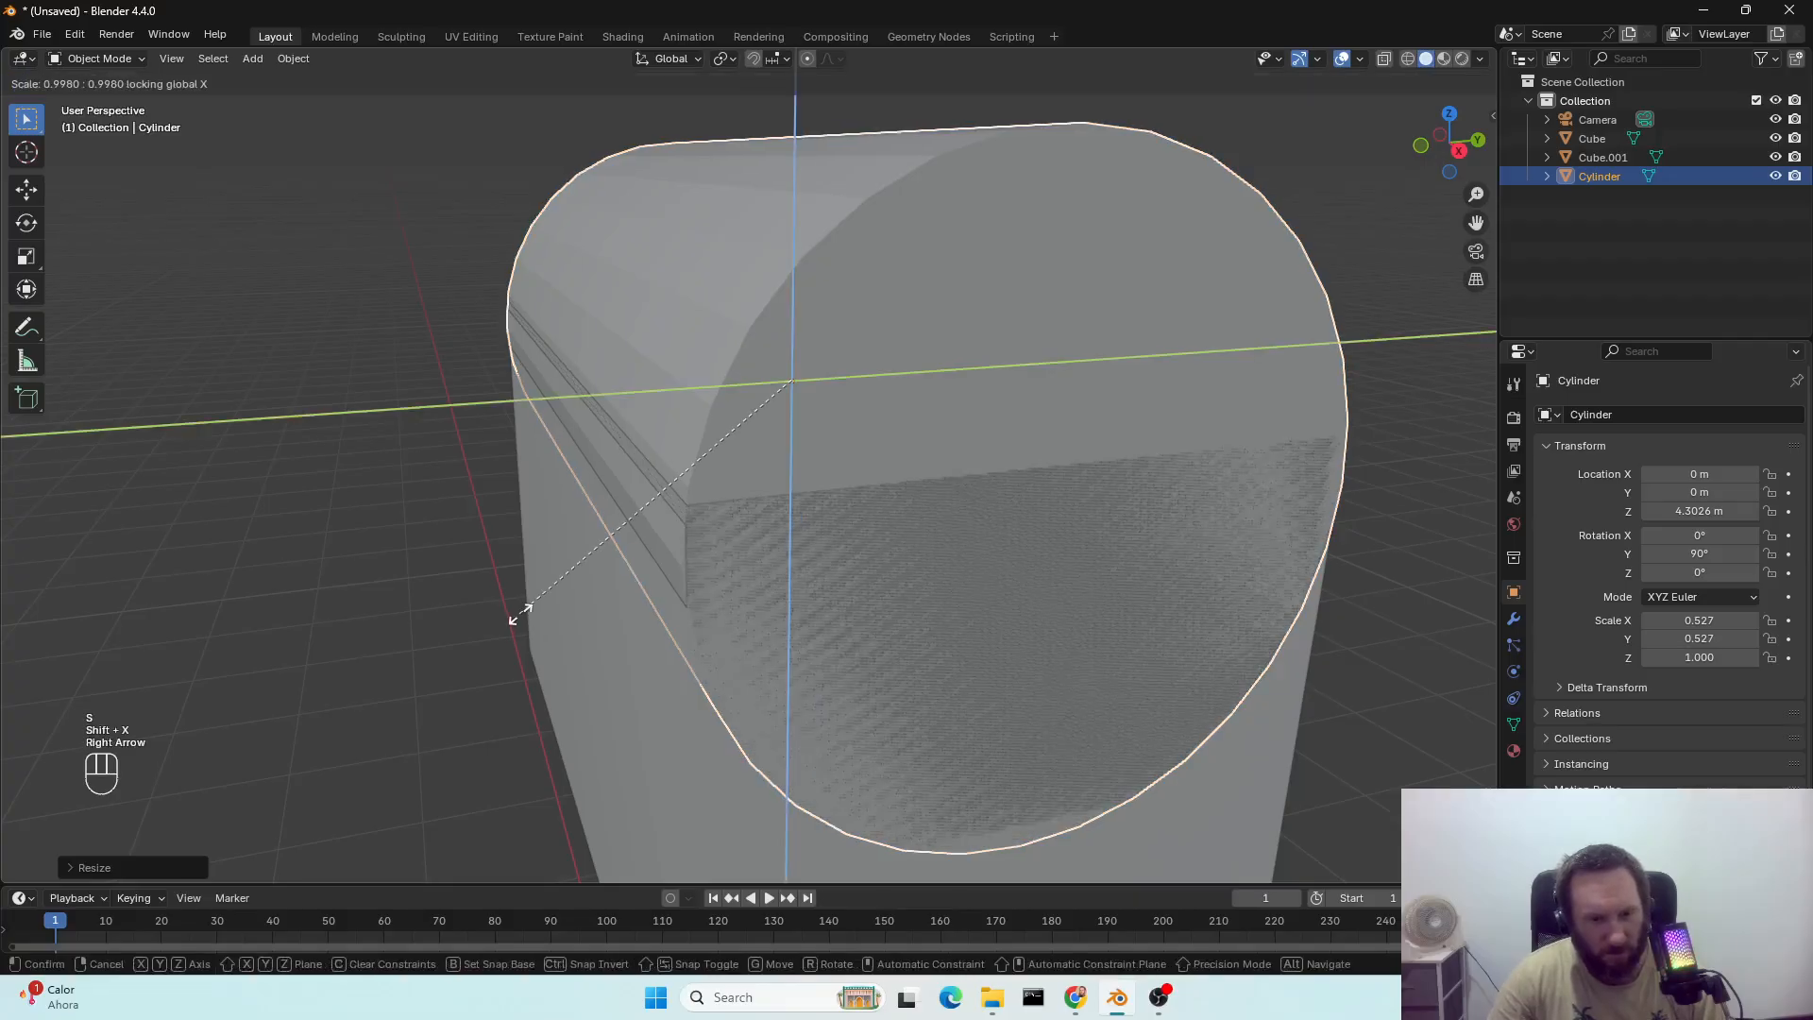
key("Right")
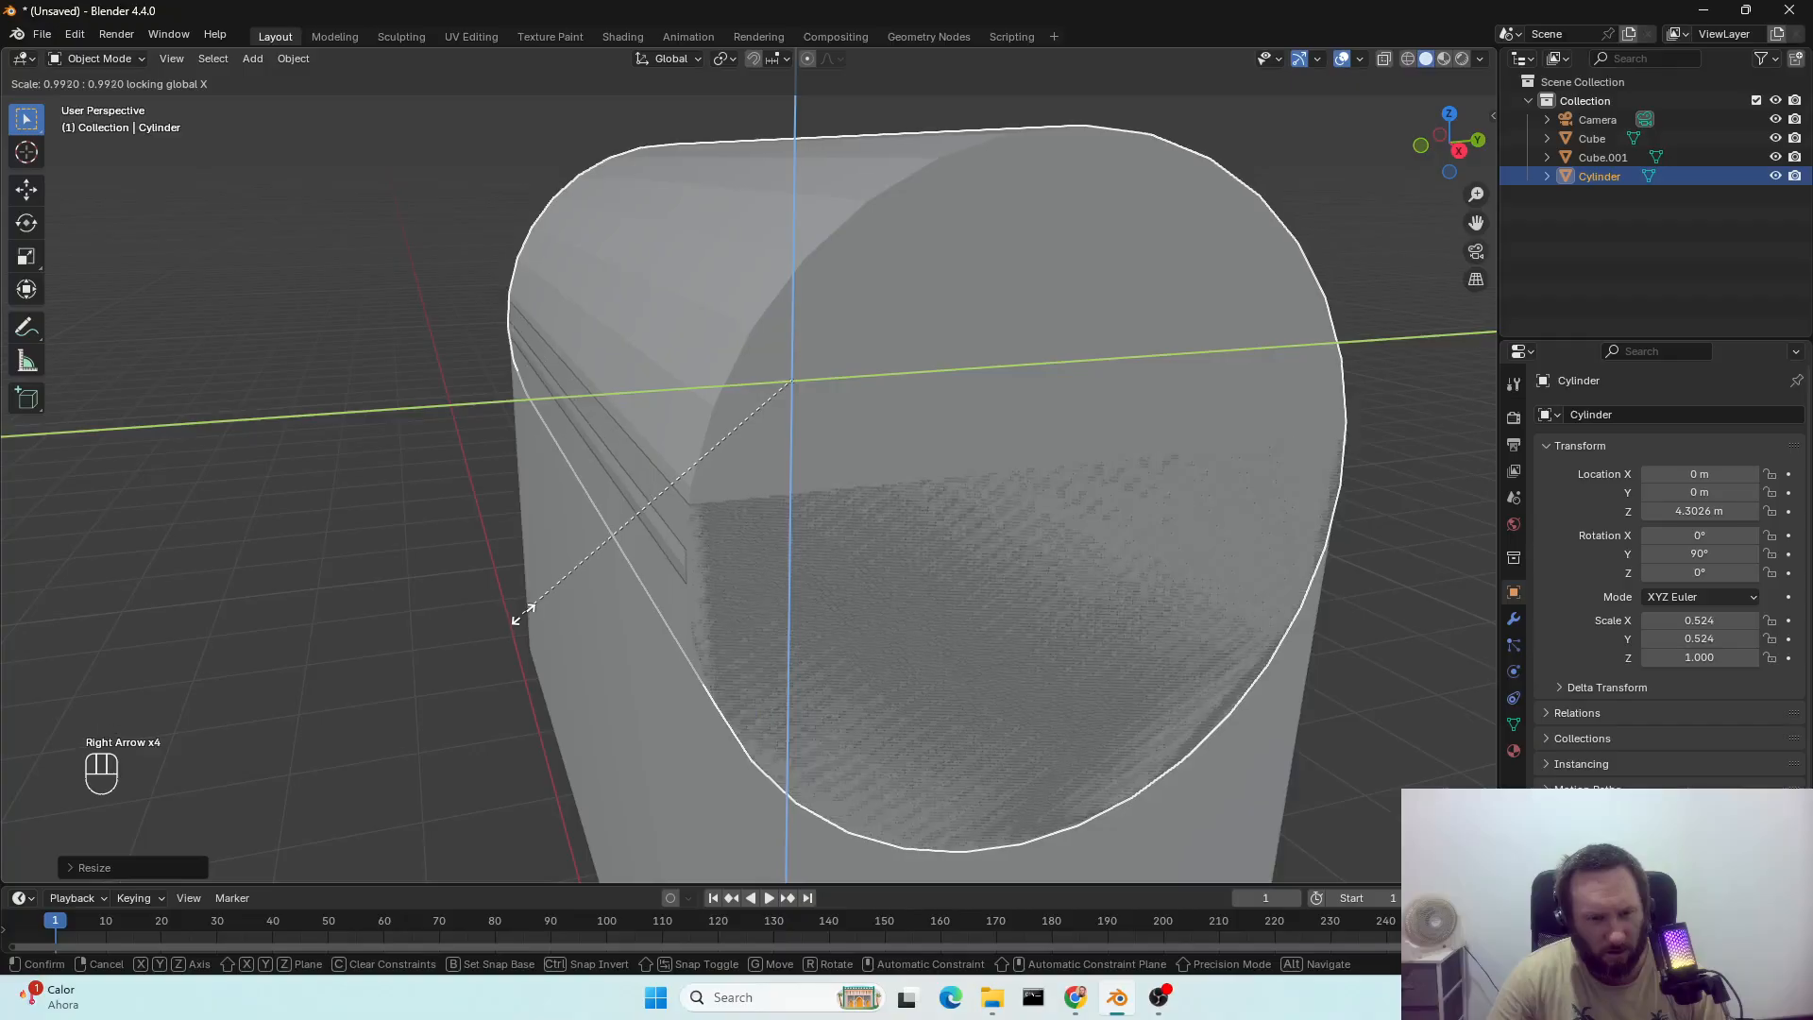
key("Right")
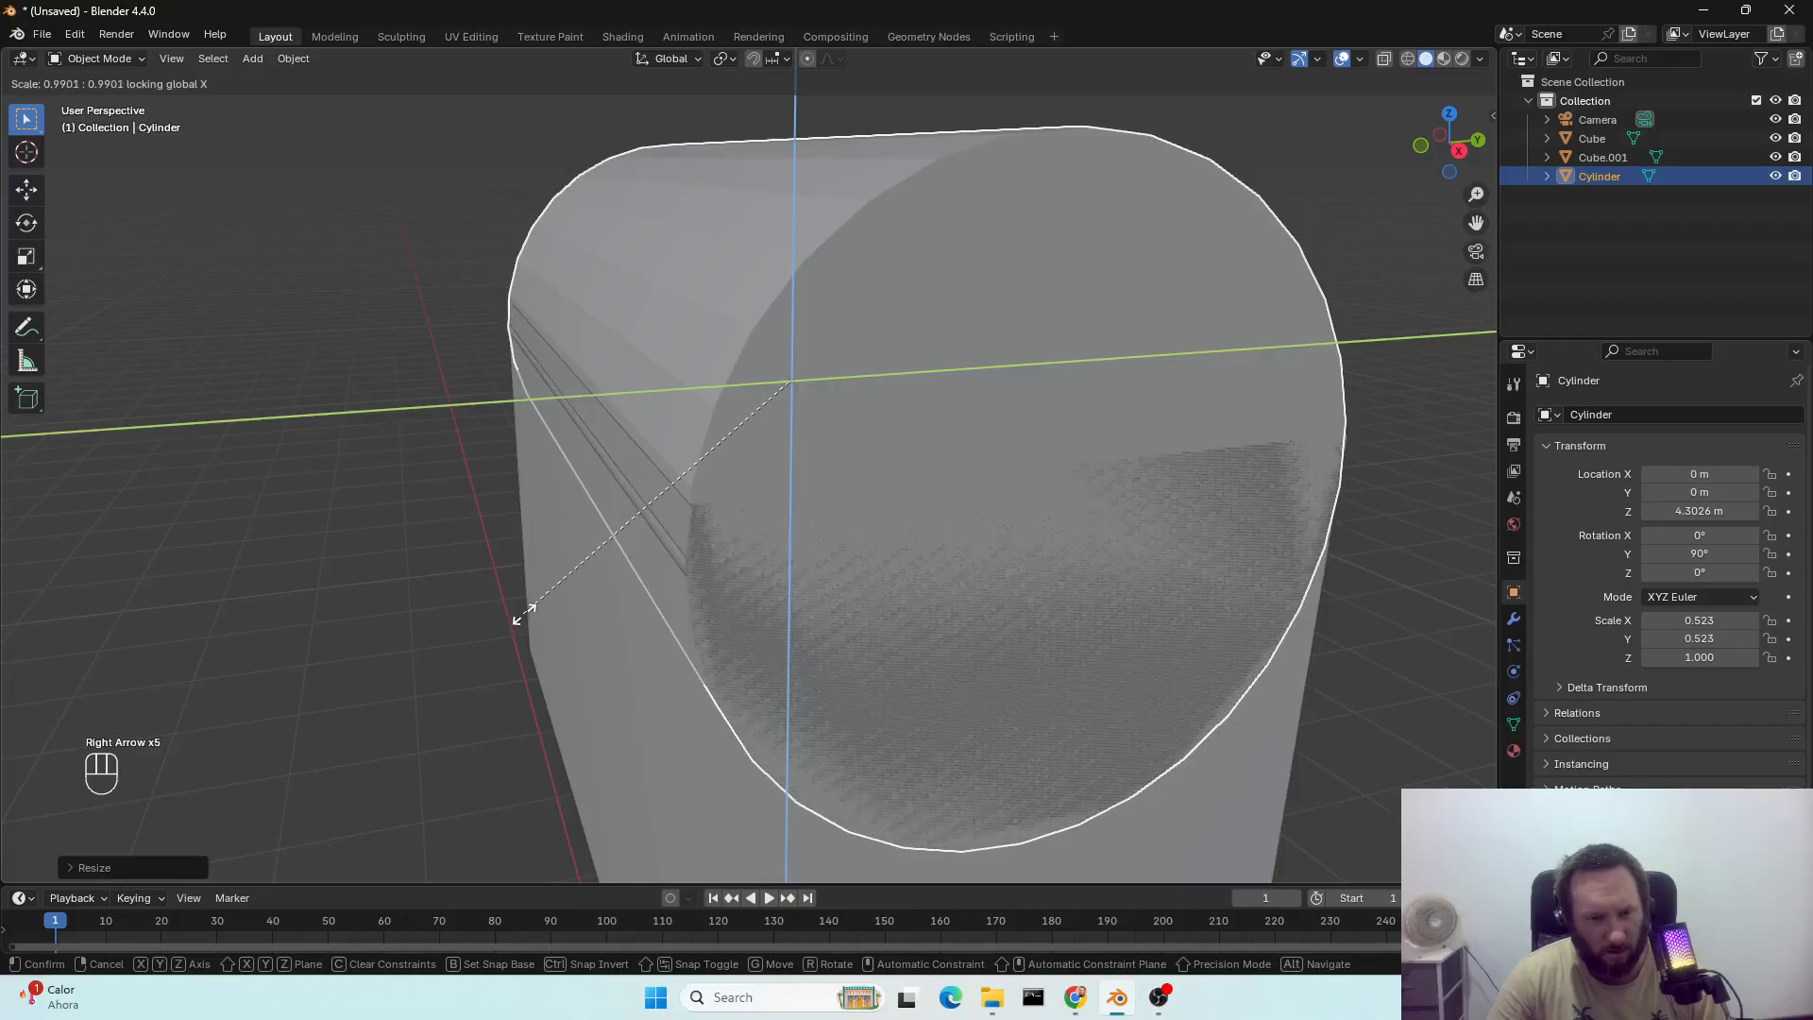
key("Right")
key("Right")
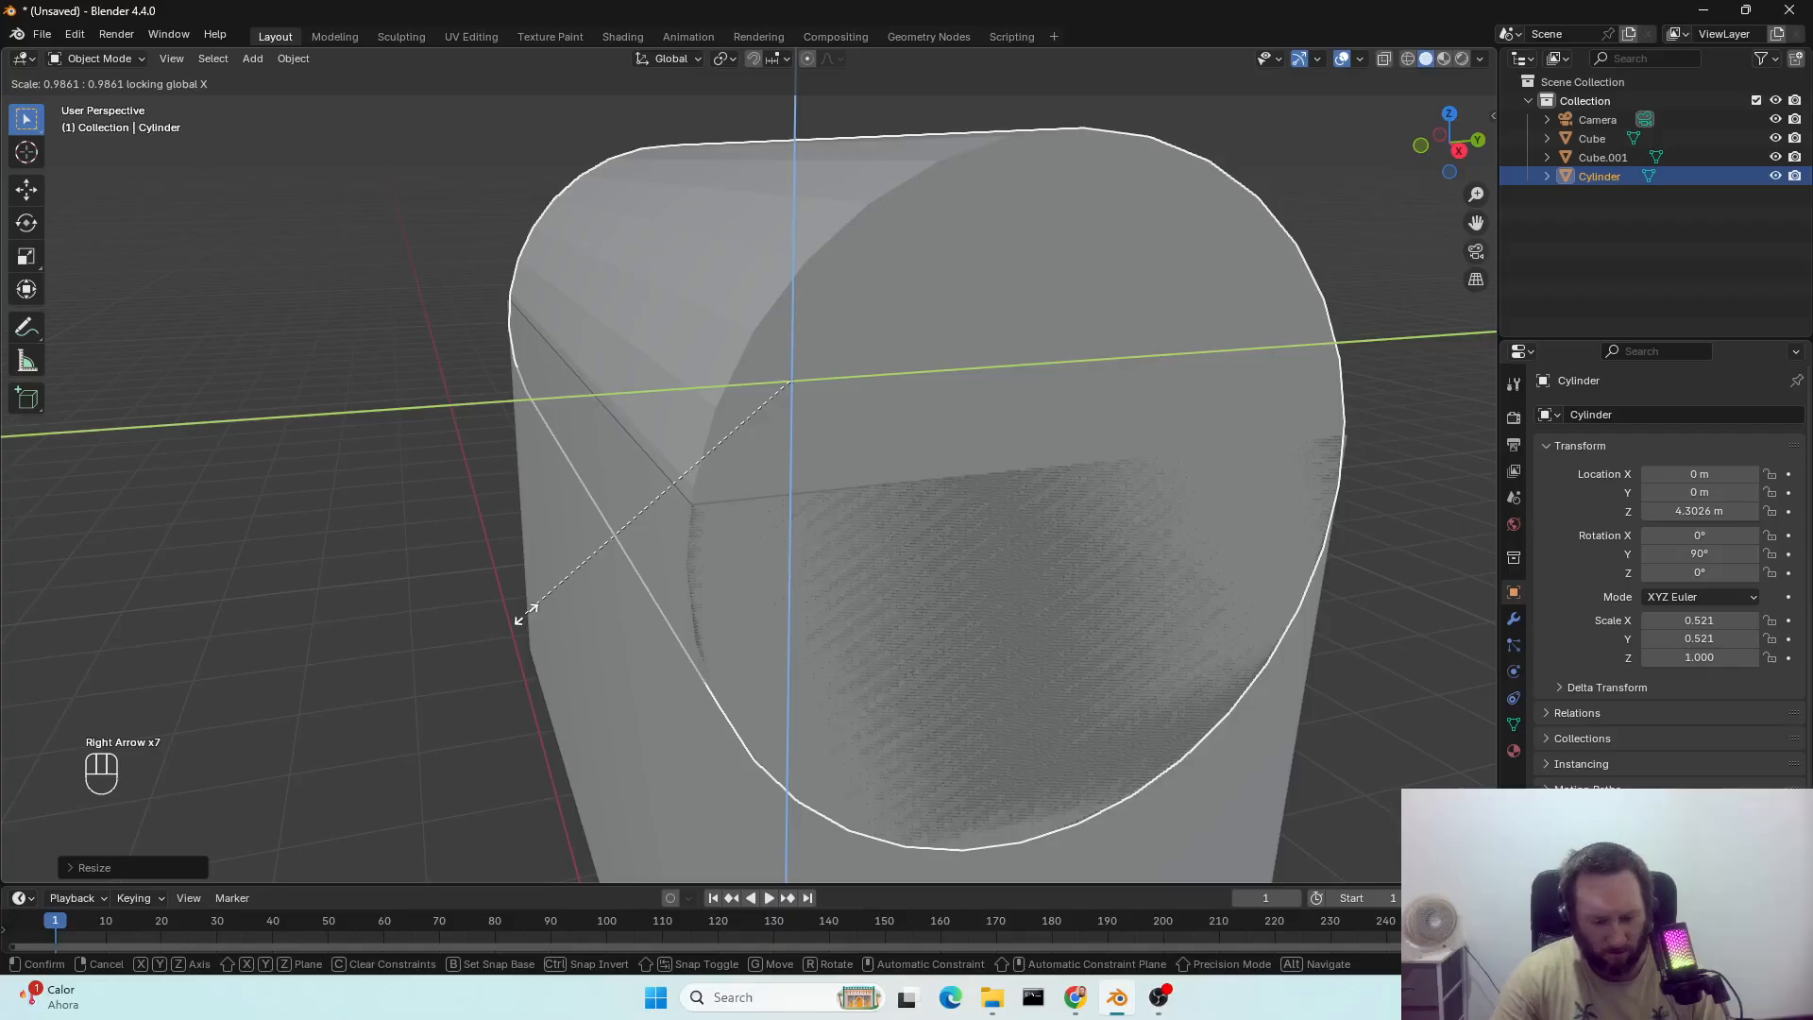
key("Return")
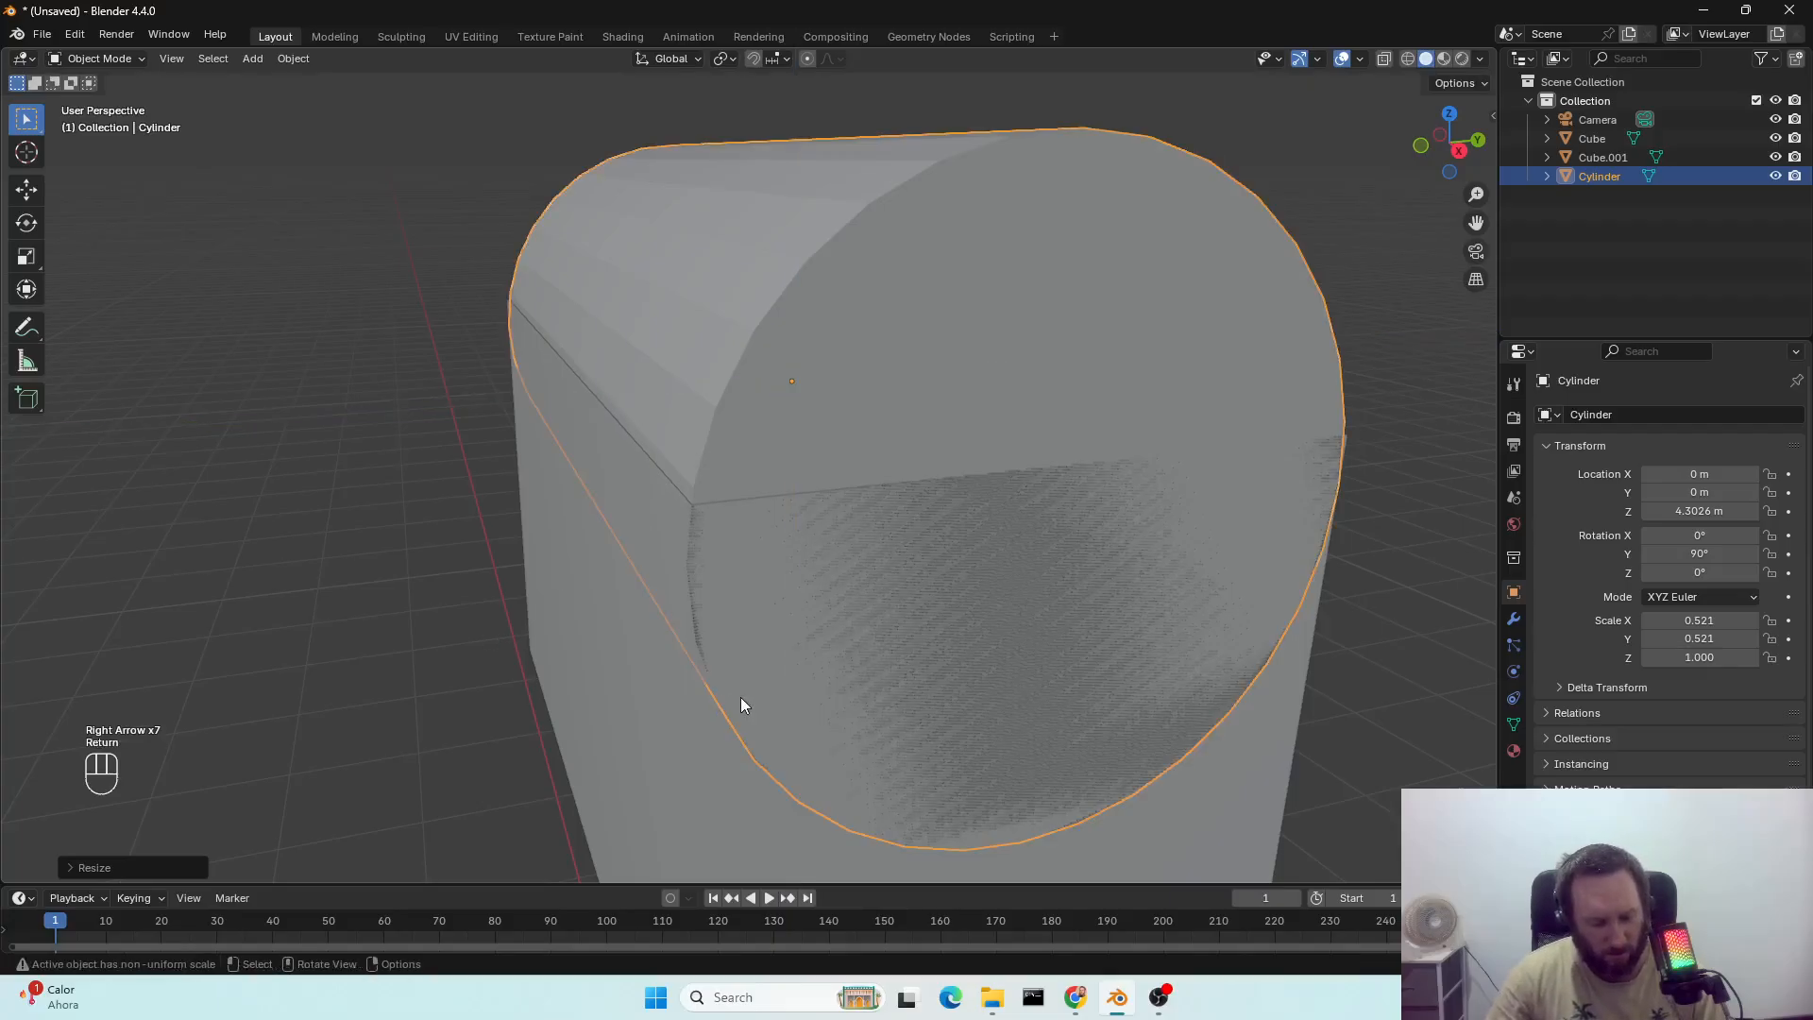
Raise the cylinder along Z to about 4.39 m so its upper half rounds off the box.
key("g")
key("z")
key("Up")
key("Up")
key("Up")
key("Up")
key("Up")
key("Up")
key("Up")
key("Up")
key("Up")
key("Up")
key("Up")
key("Up")
key("Up")
key("Up")
key("Up")
key("Up")
key("Up")
key("Up")
key("Up")
key("Up")
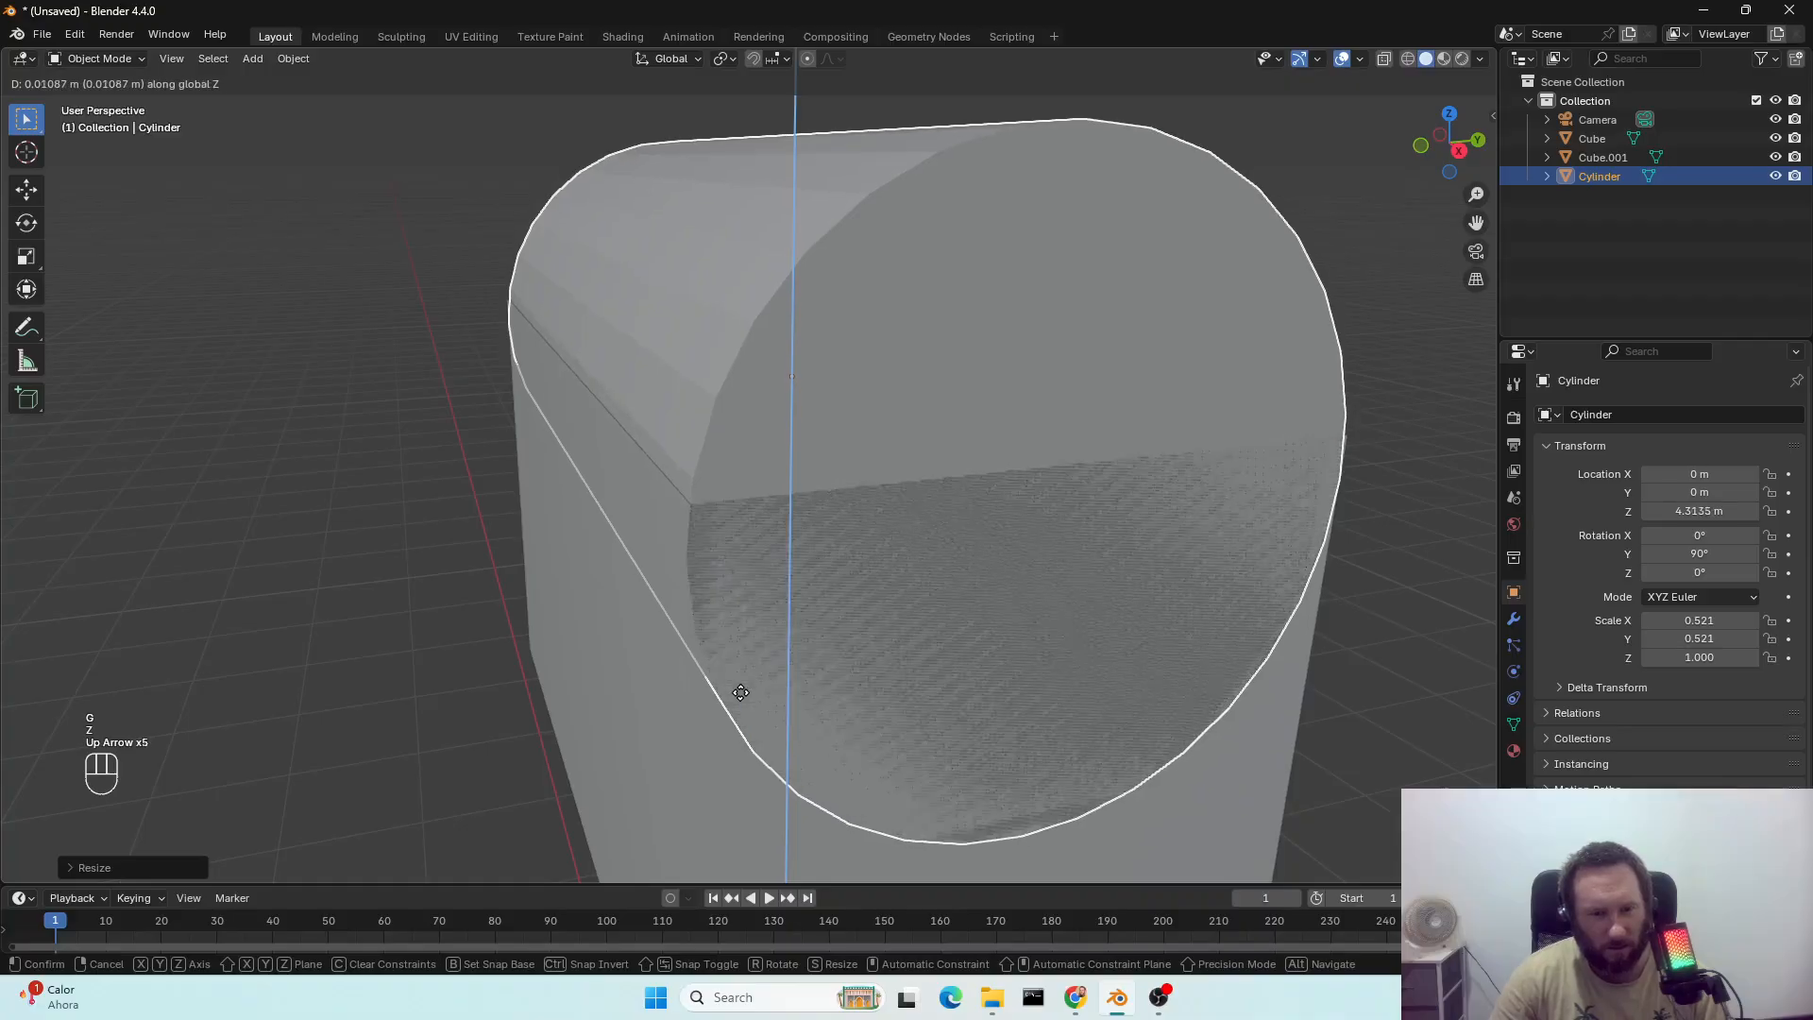
key("Up")
key("Up")
key("Up")
key("Up")
key("Up")
key("Up")
key("Up")
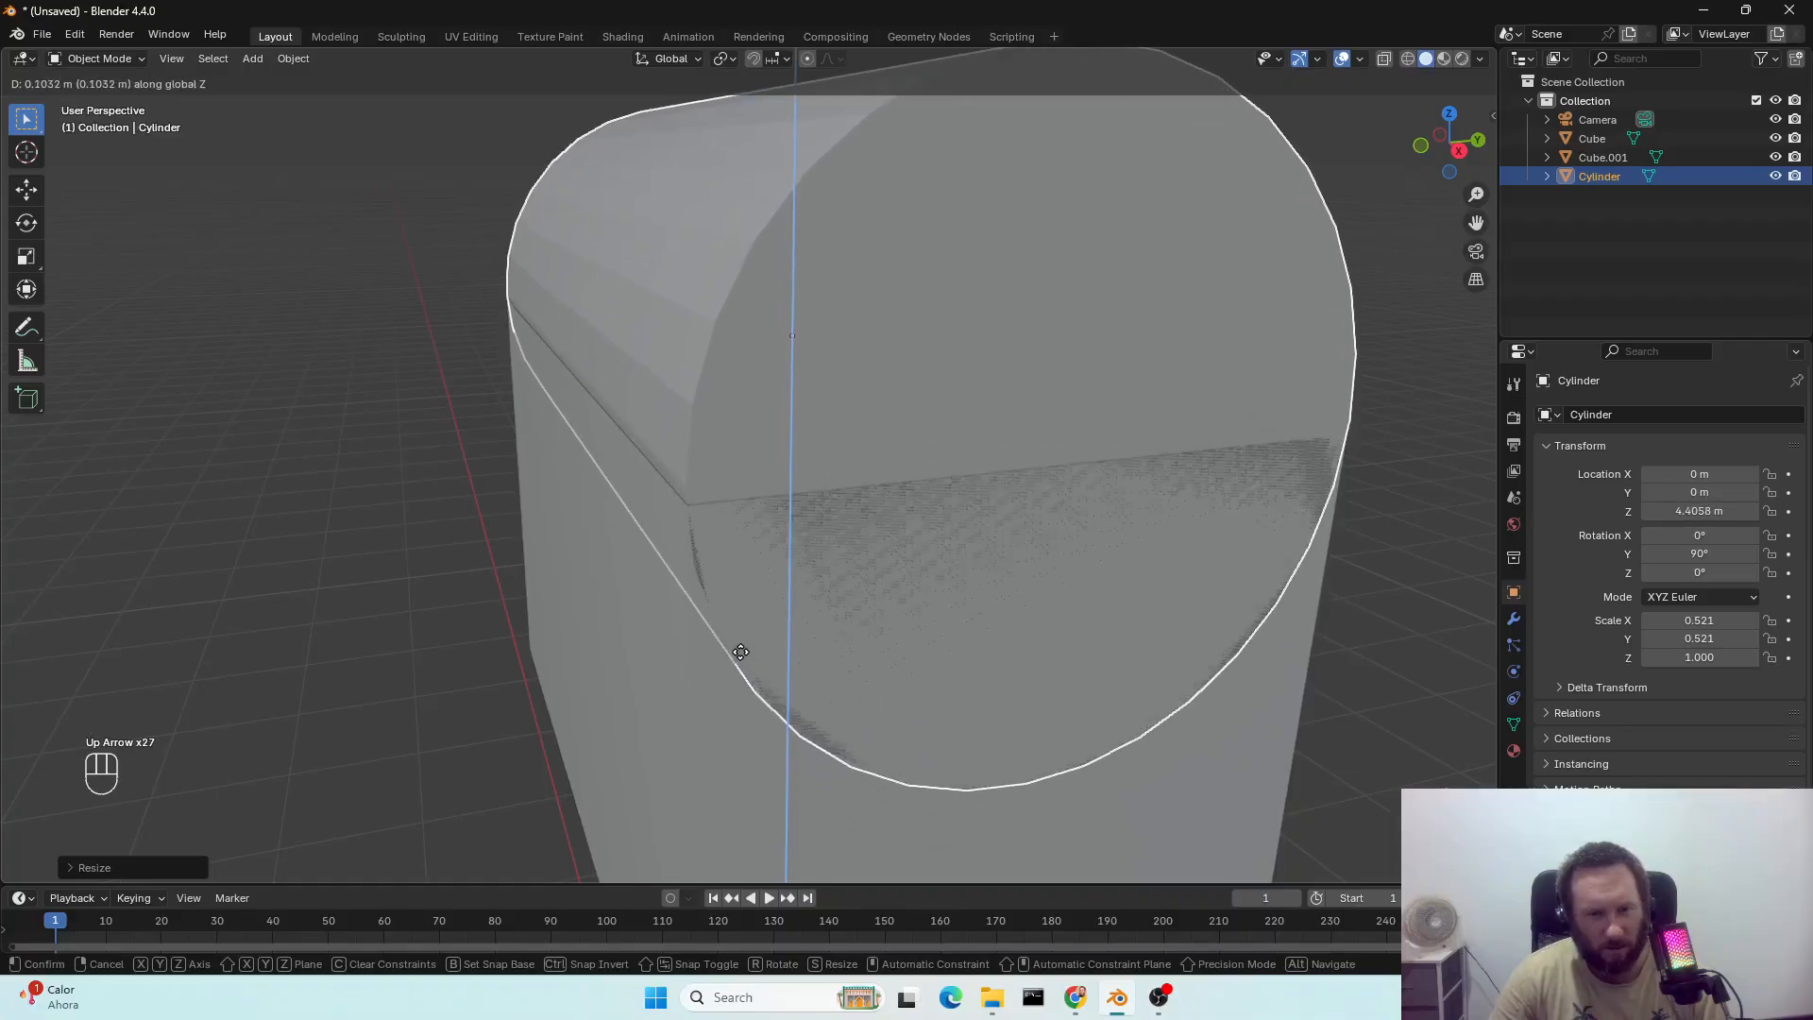
key("Down")
key("Down")
key("Down")
key("Down")
key("Down")
key("Down")
key("Down")
key("Down")
key("Down")
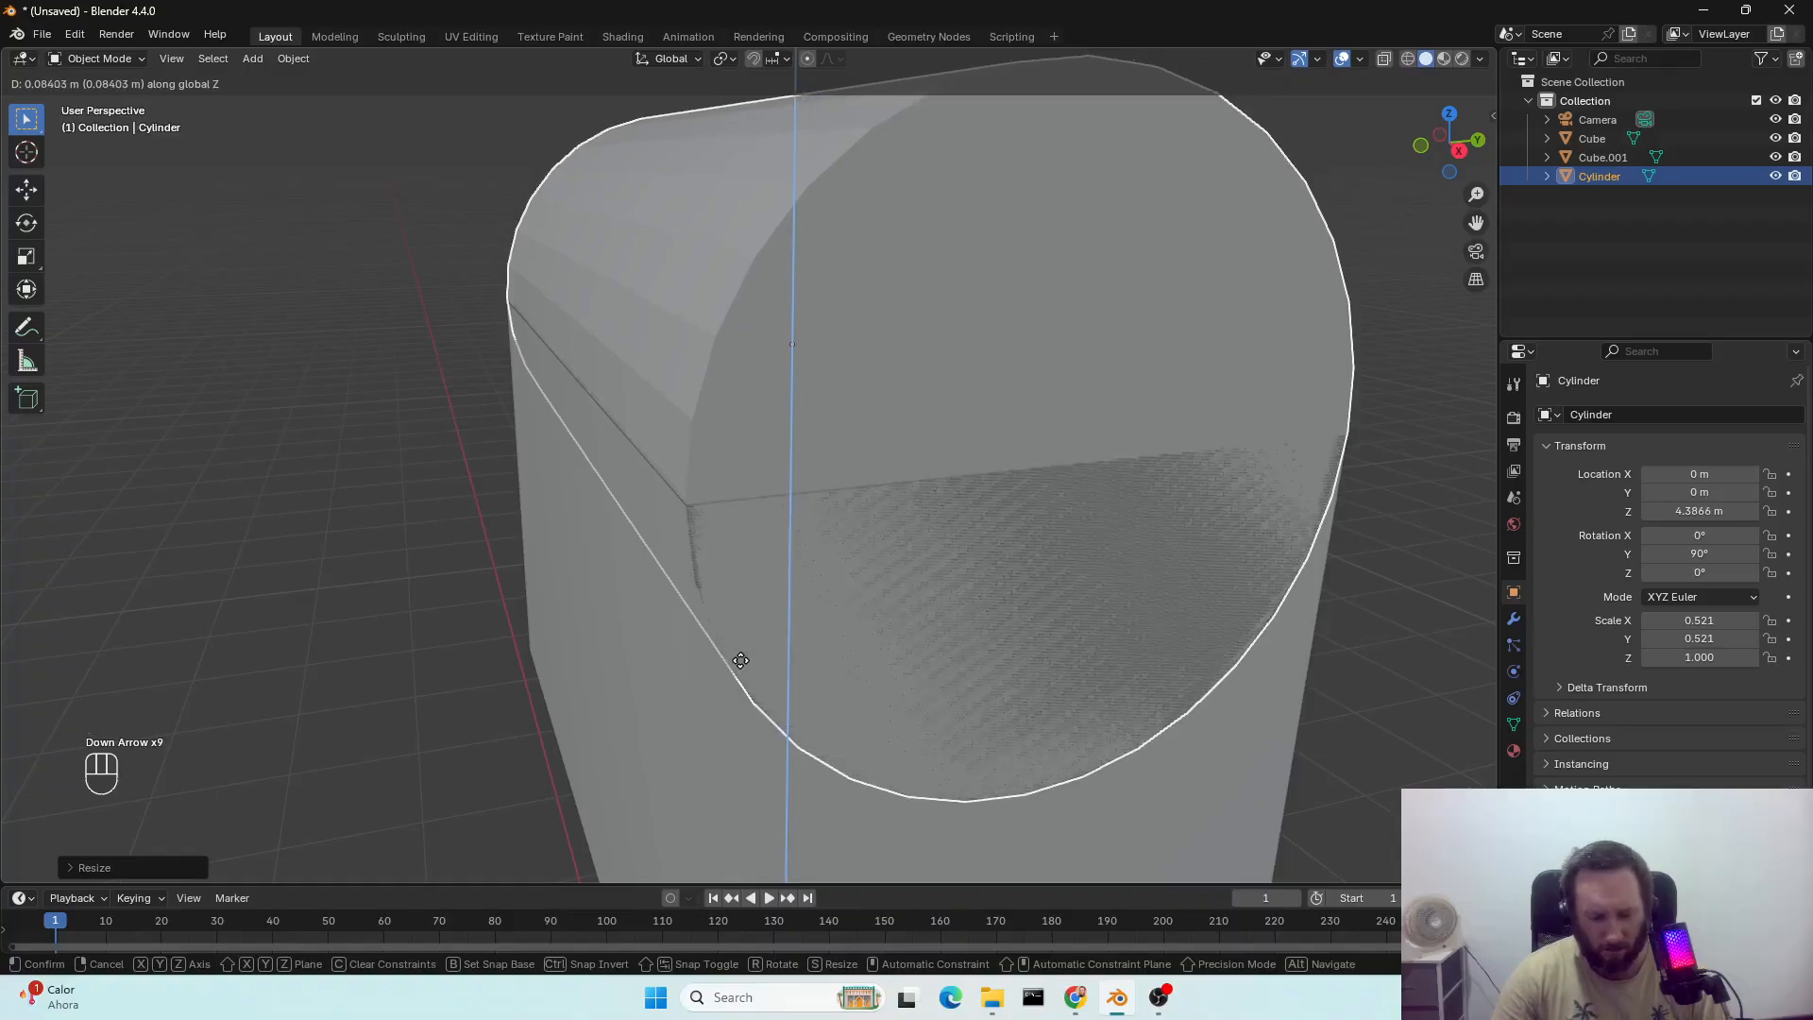
key("Return")
Fine-tune the cylinder's scale to about 0.522 in global Y and Z, matching the box's edges.
scroll(727, 665, "up", 5)
middle_click_drag(711, 671, 740, 721)
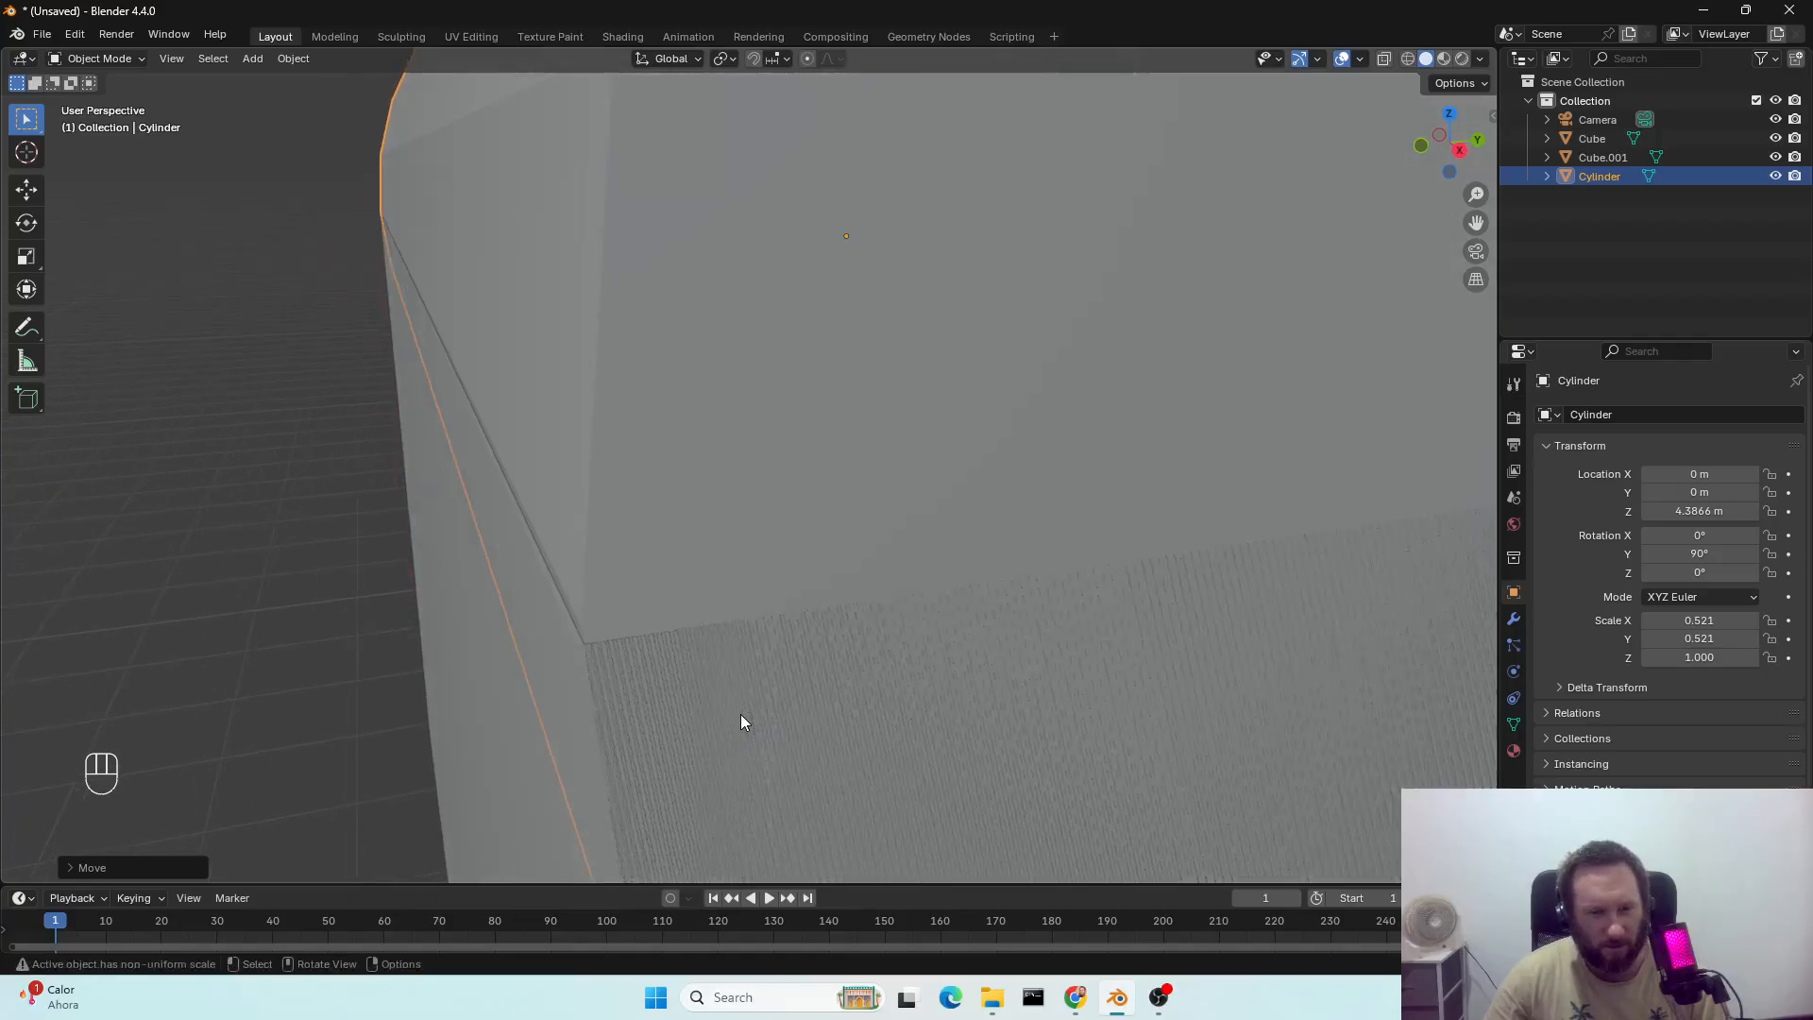
key("shift")
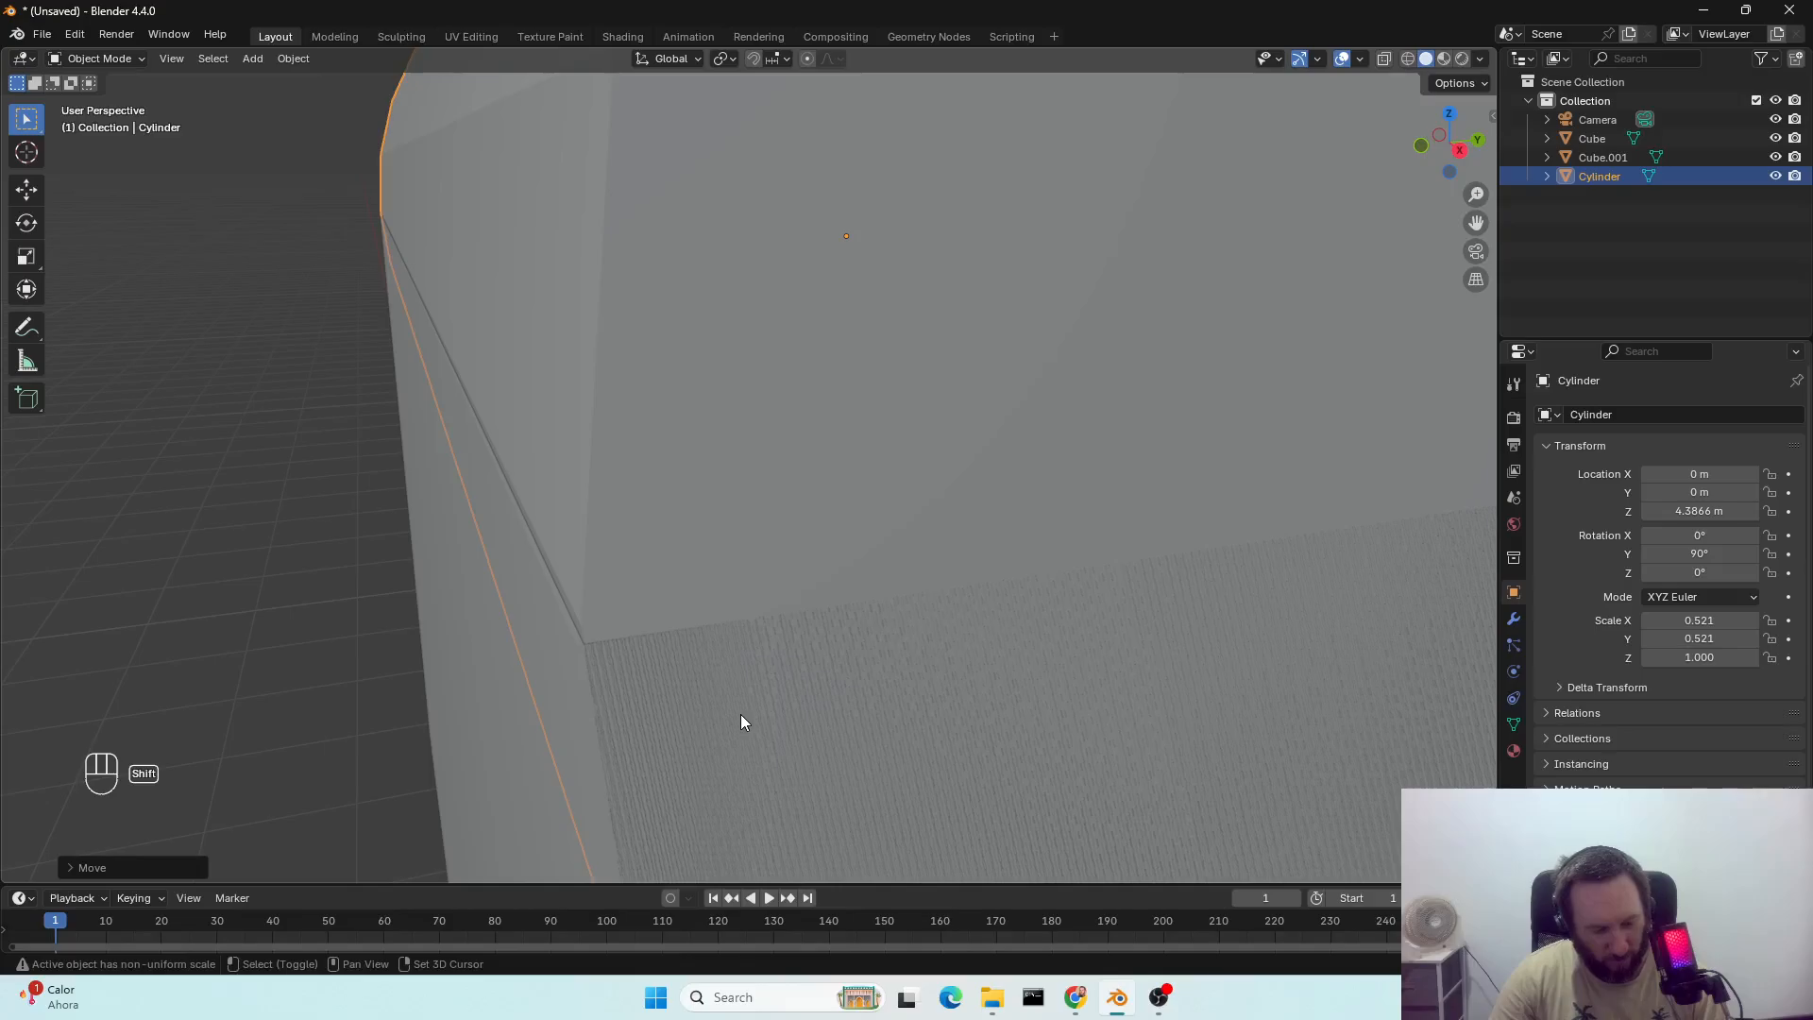
key("s")
key("shift+x")
key("Left")
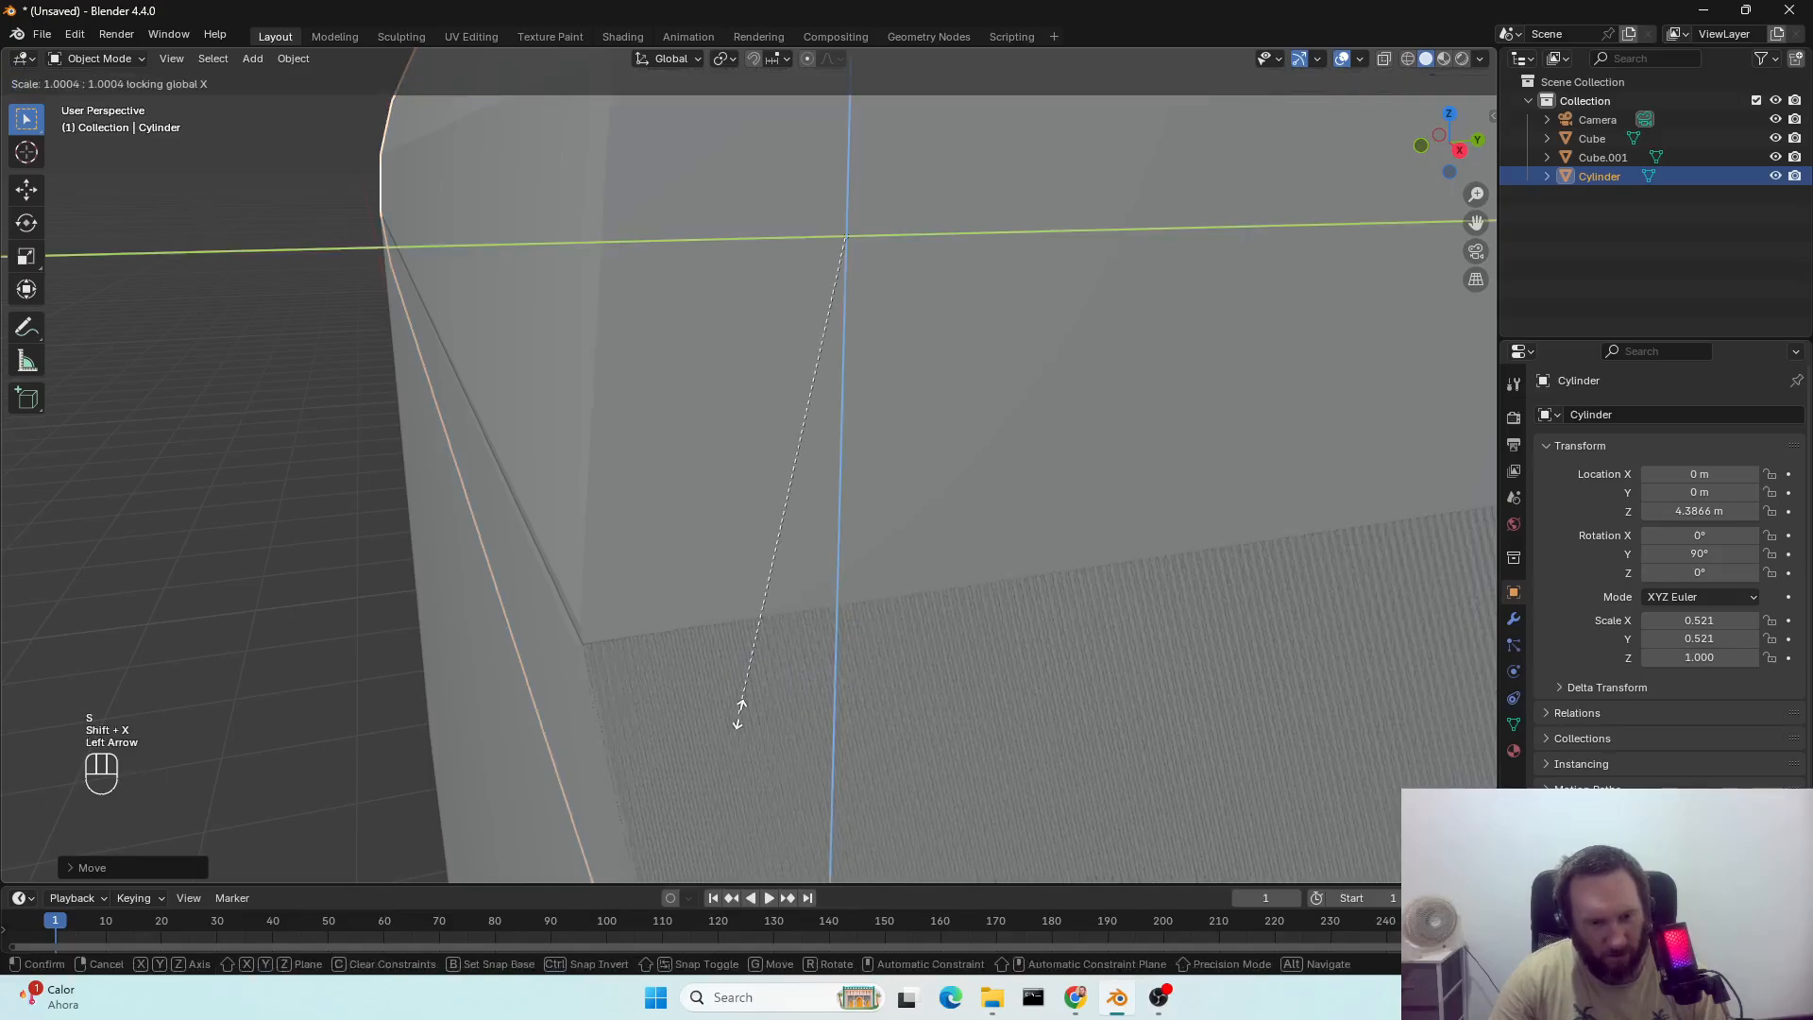
key("Left")
key("Left")
key("Left")
key("Left")
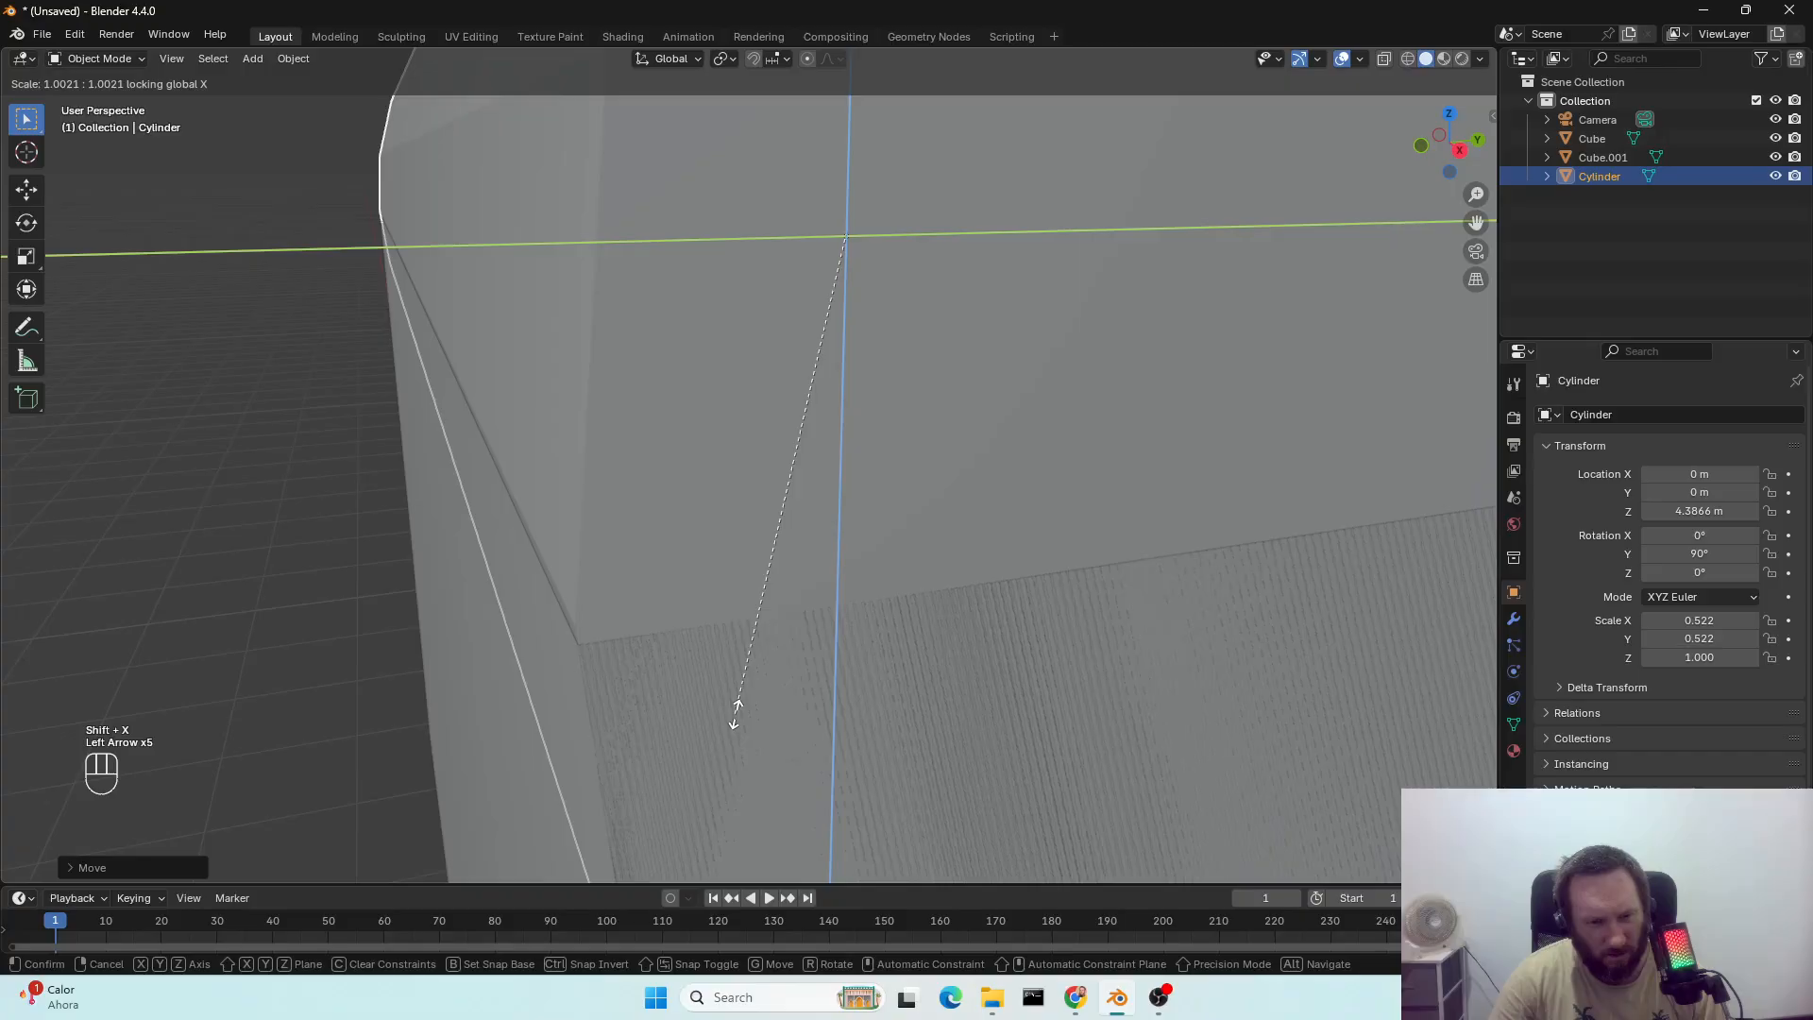
key("Return")
Select the box and then the cylinder, and join them into one object.
middle_click_drag(623, 736, 618, 741)
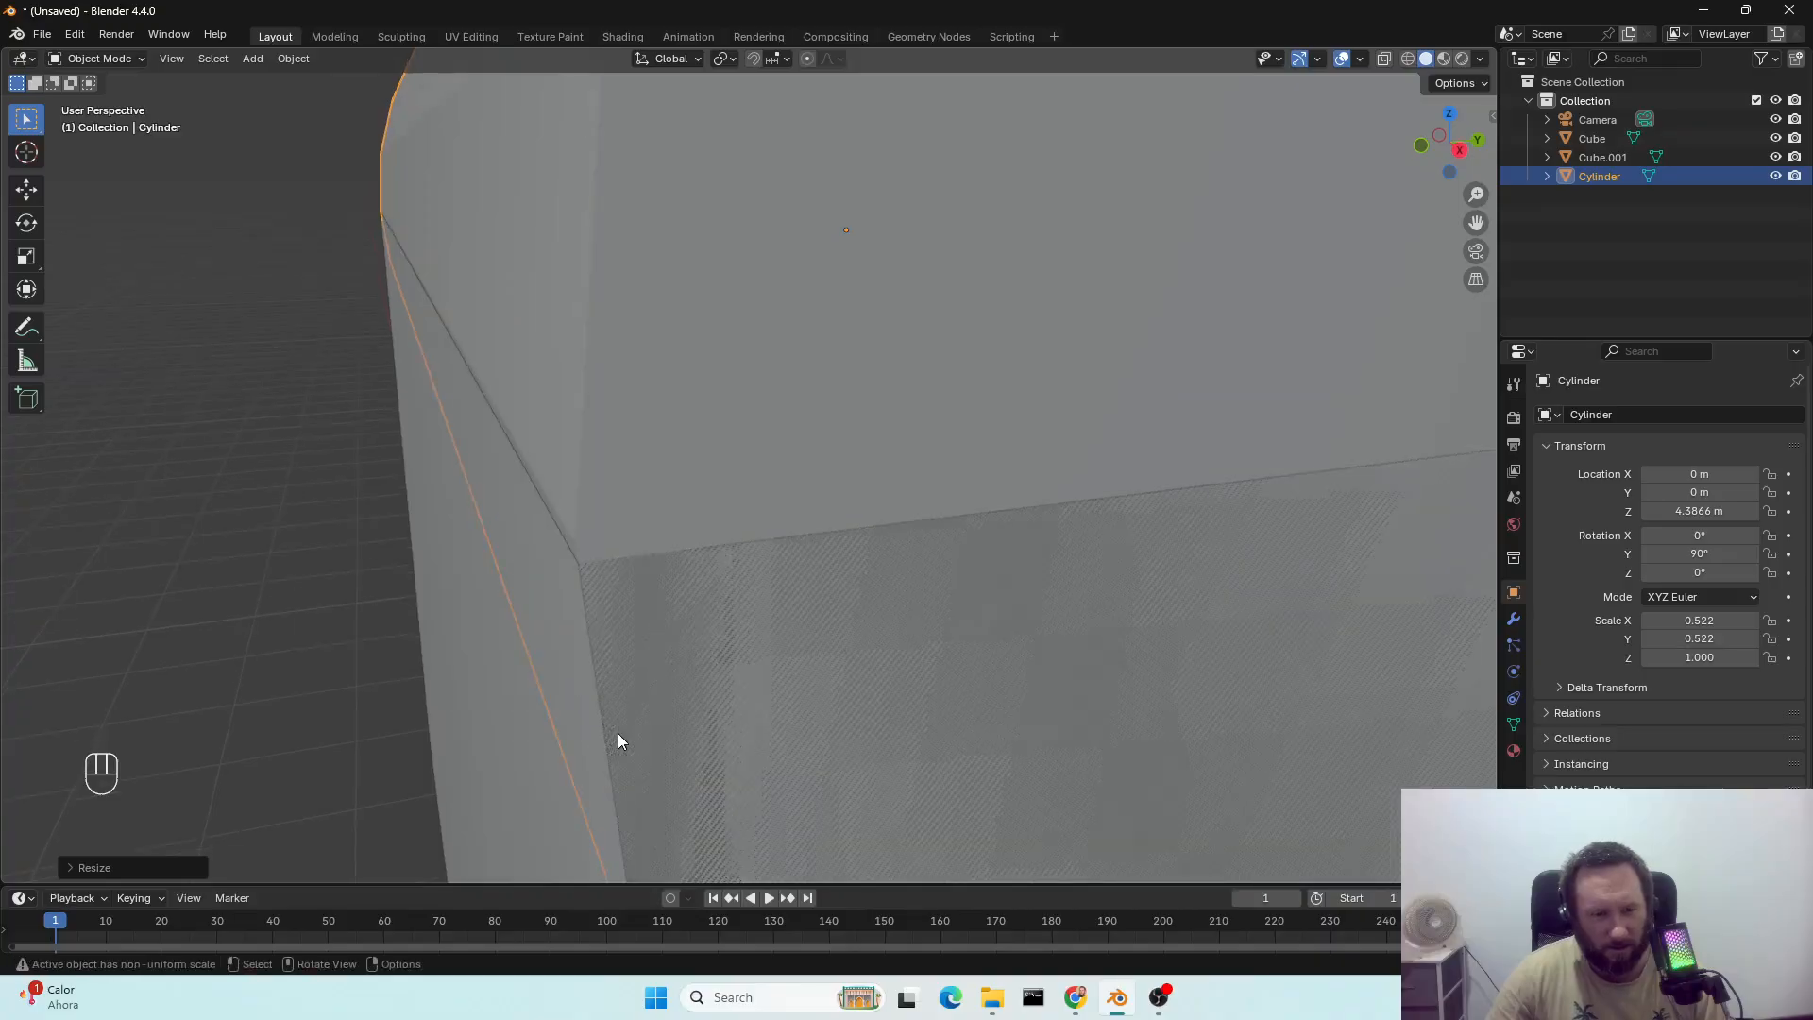
scroll(618, 741, "down", 5)
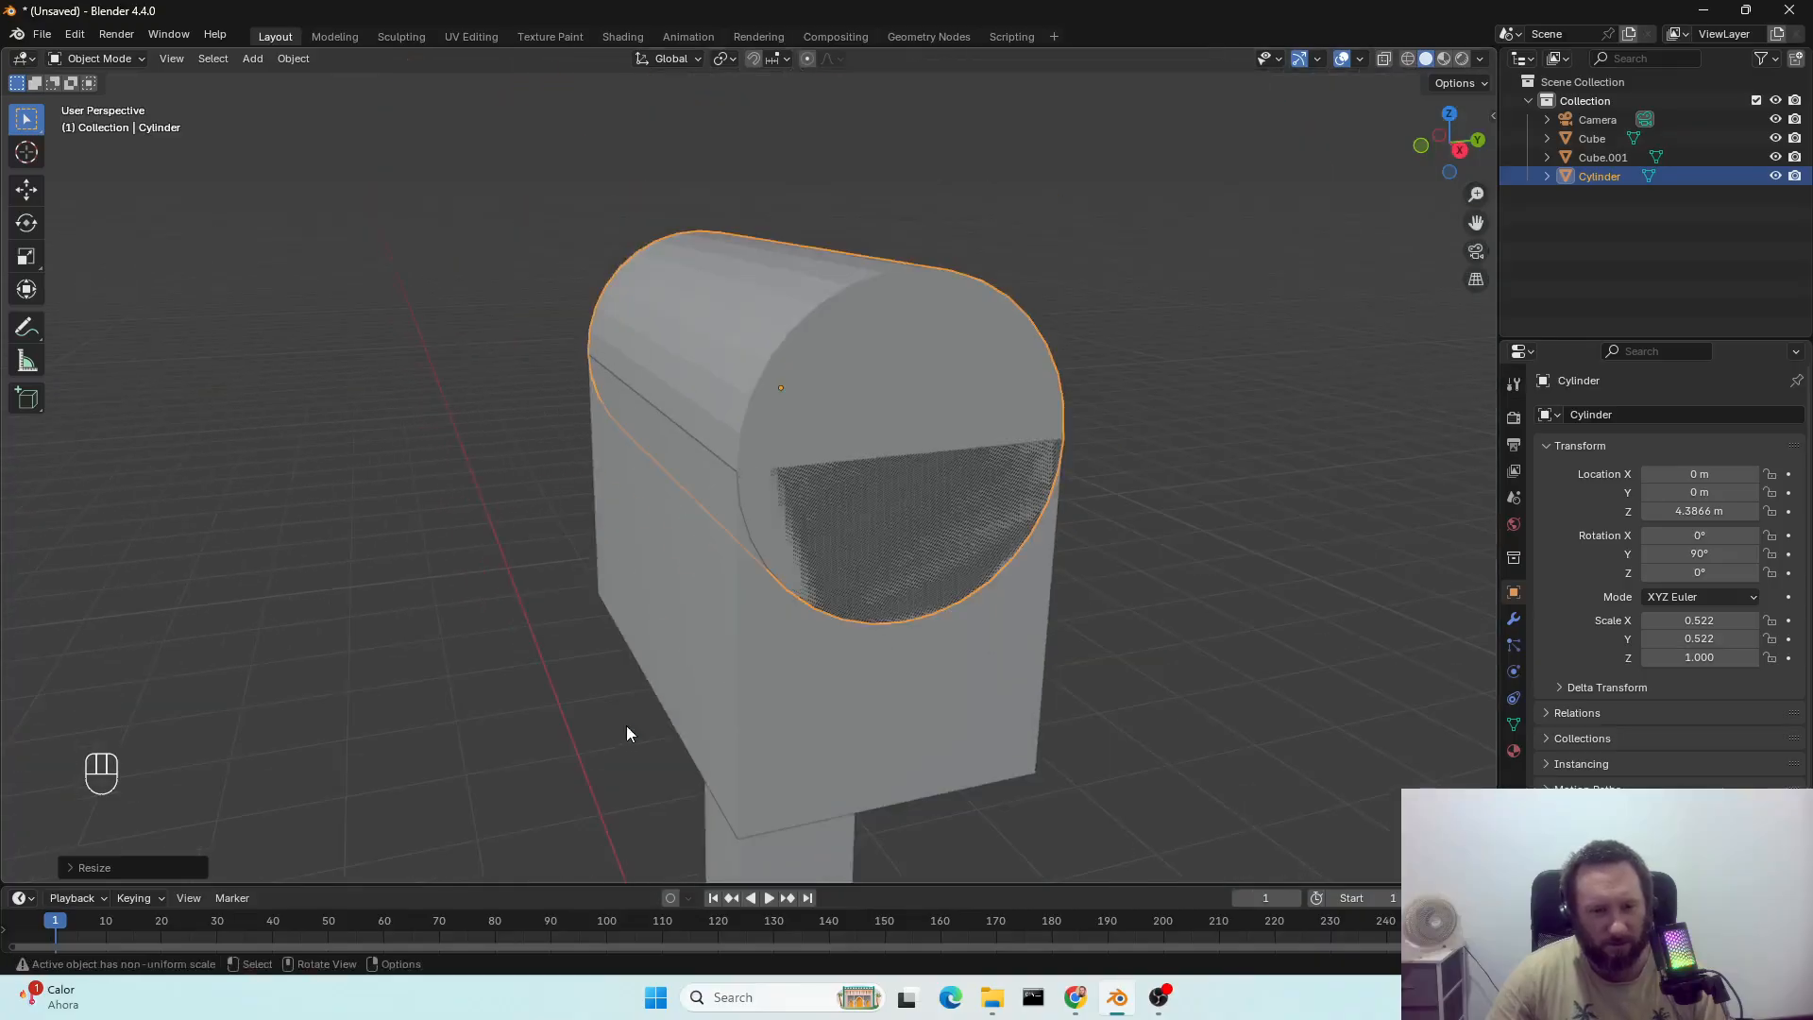
left_click(867, 533, "shift")
left_click(844, 705)
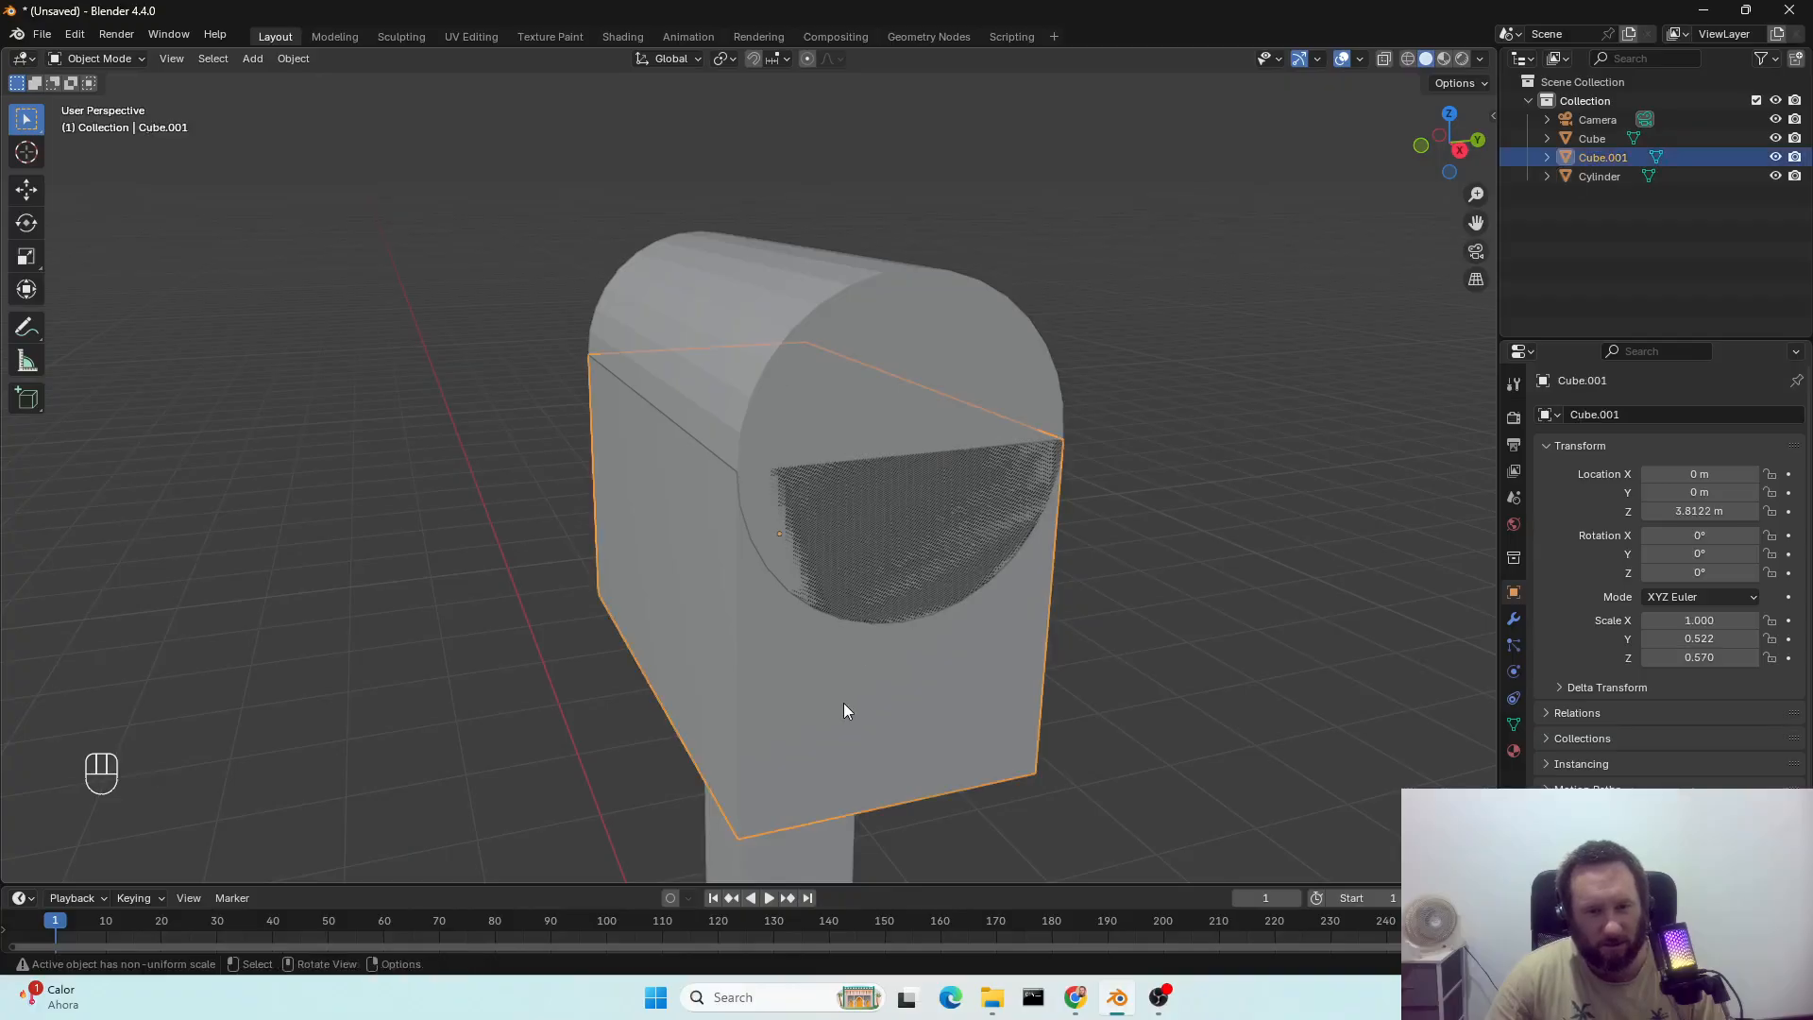
left_click(840, 421, "shift")
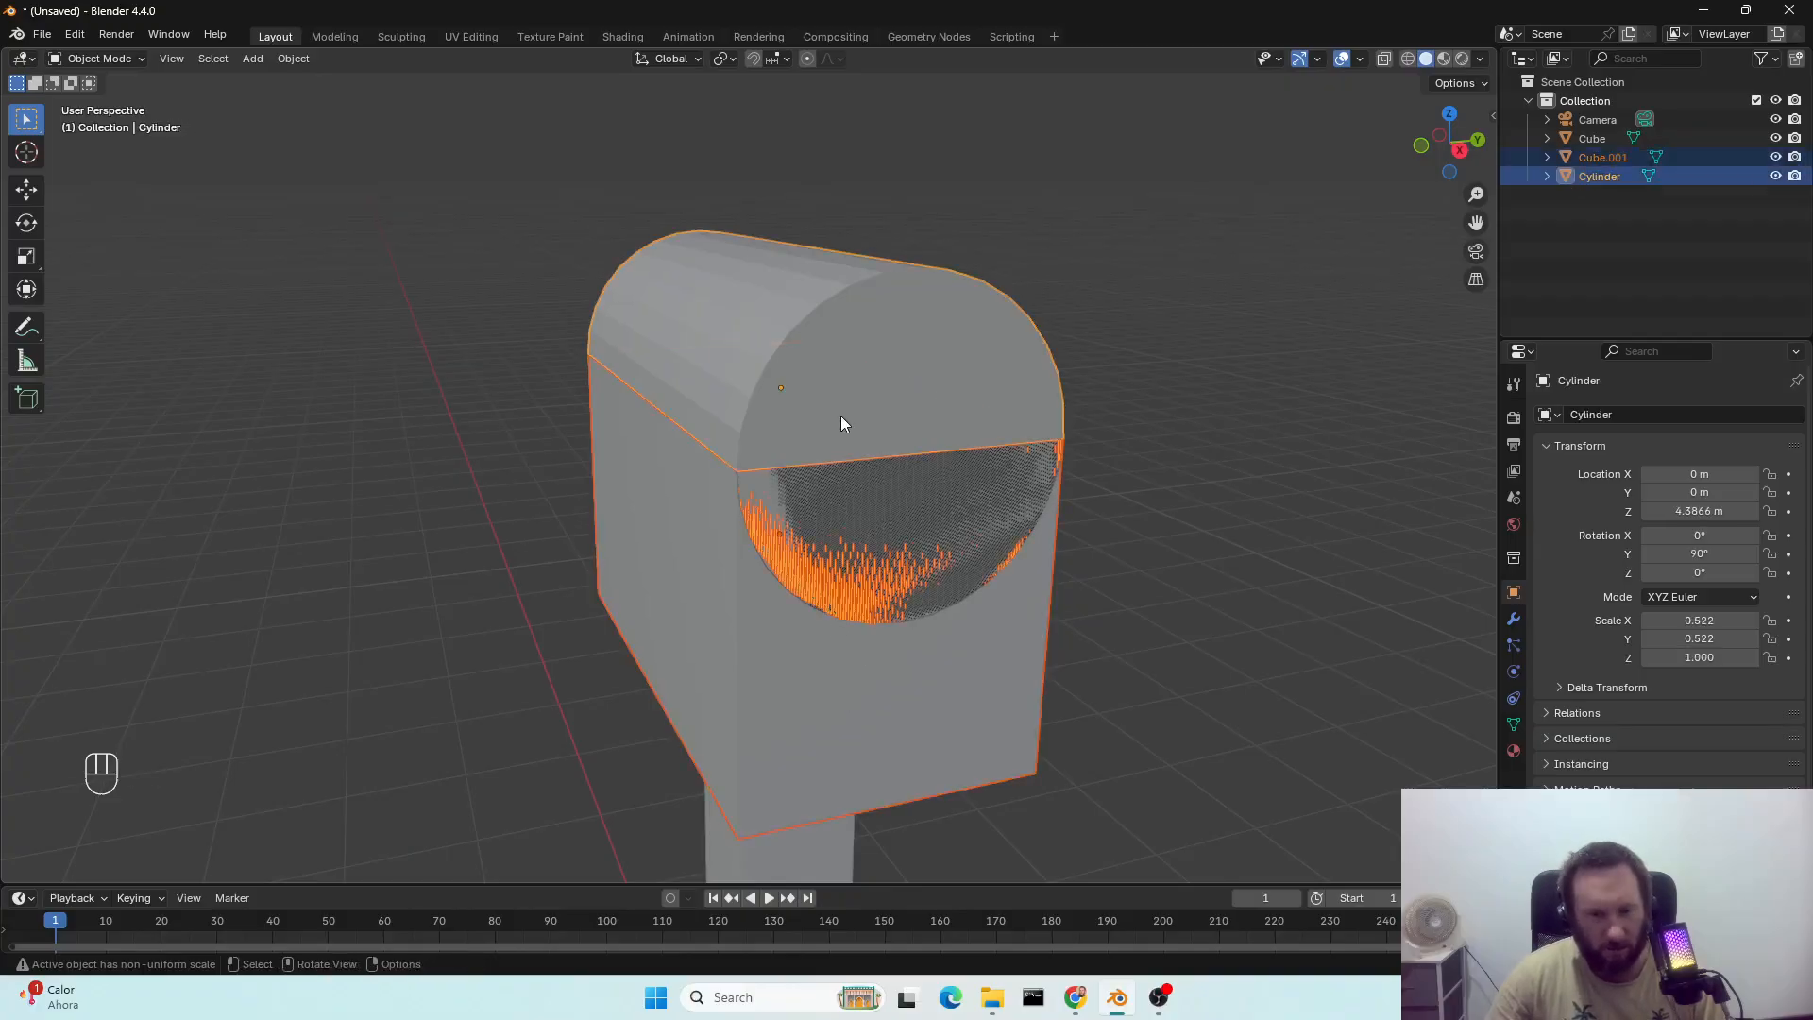
right_click(842, 418)
left_click(841, 417)
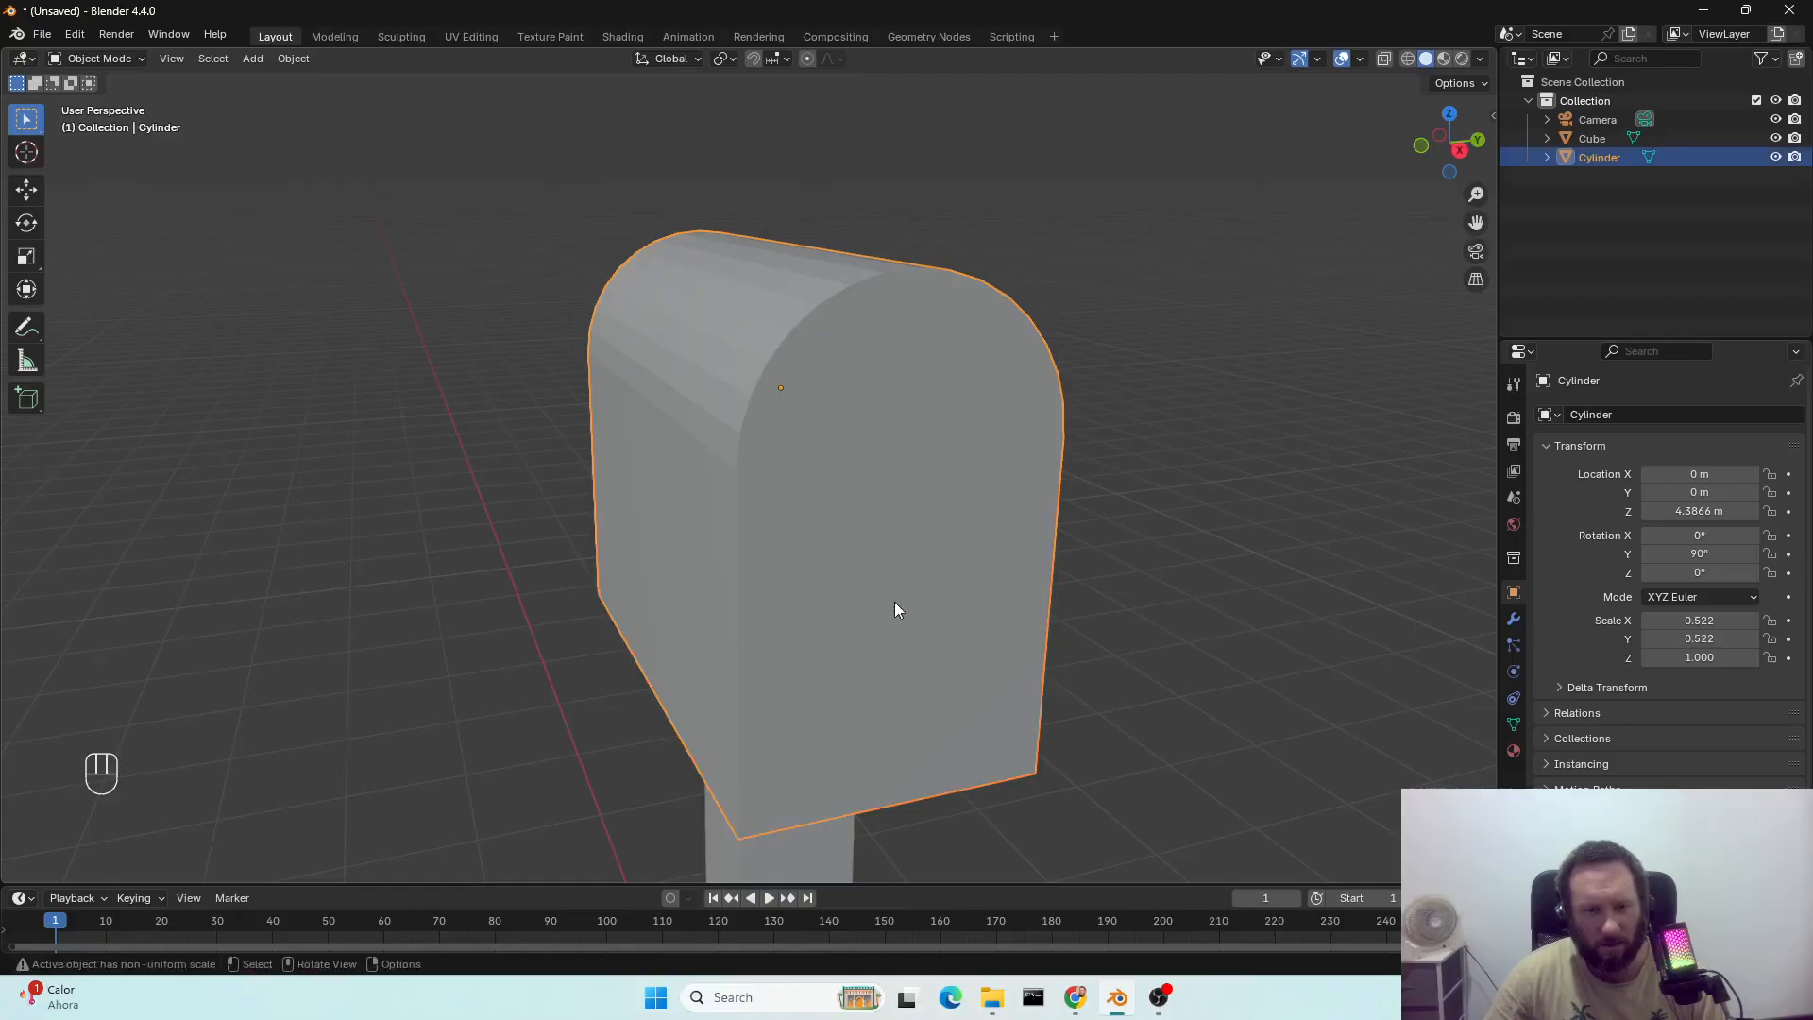
key("Tab")
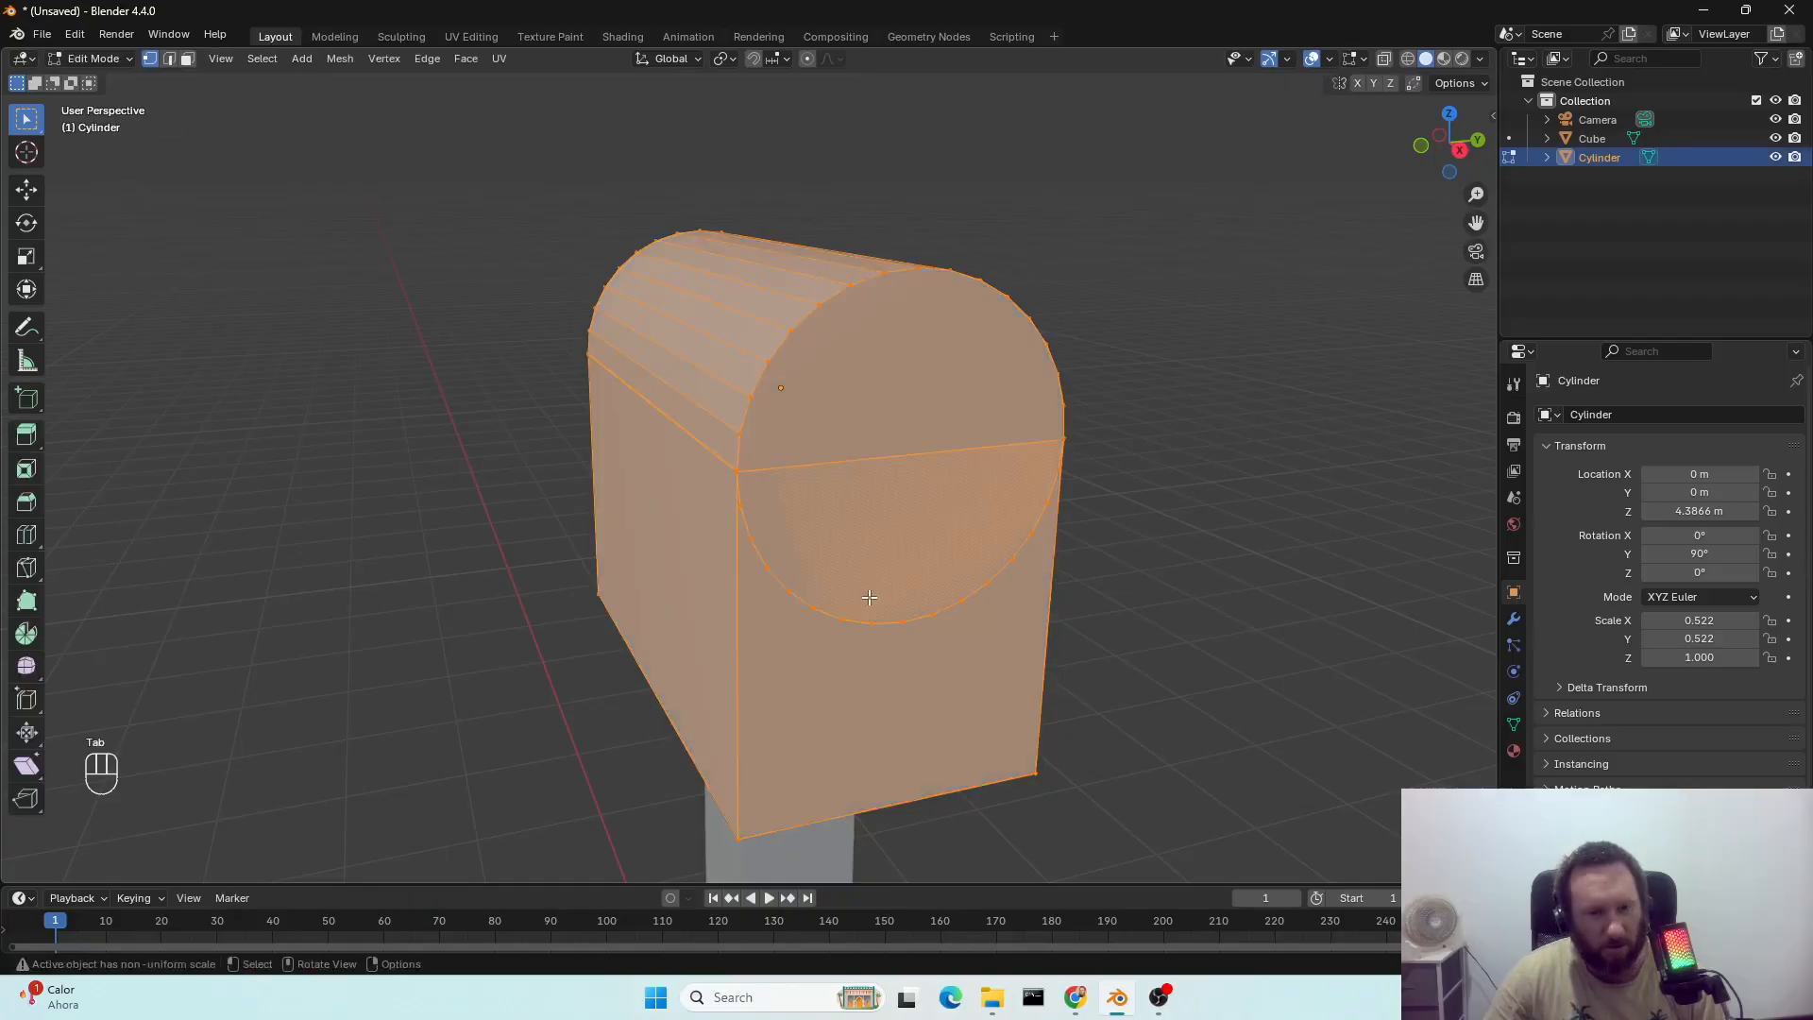
left_click(26, 470)
left_click(856, 580)
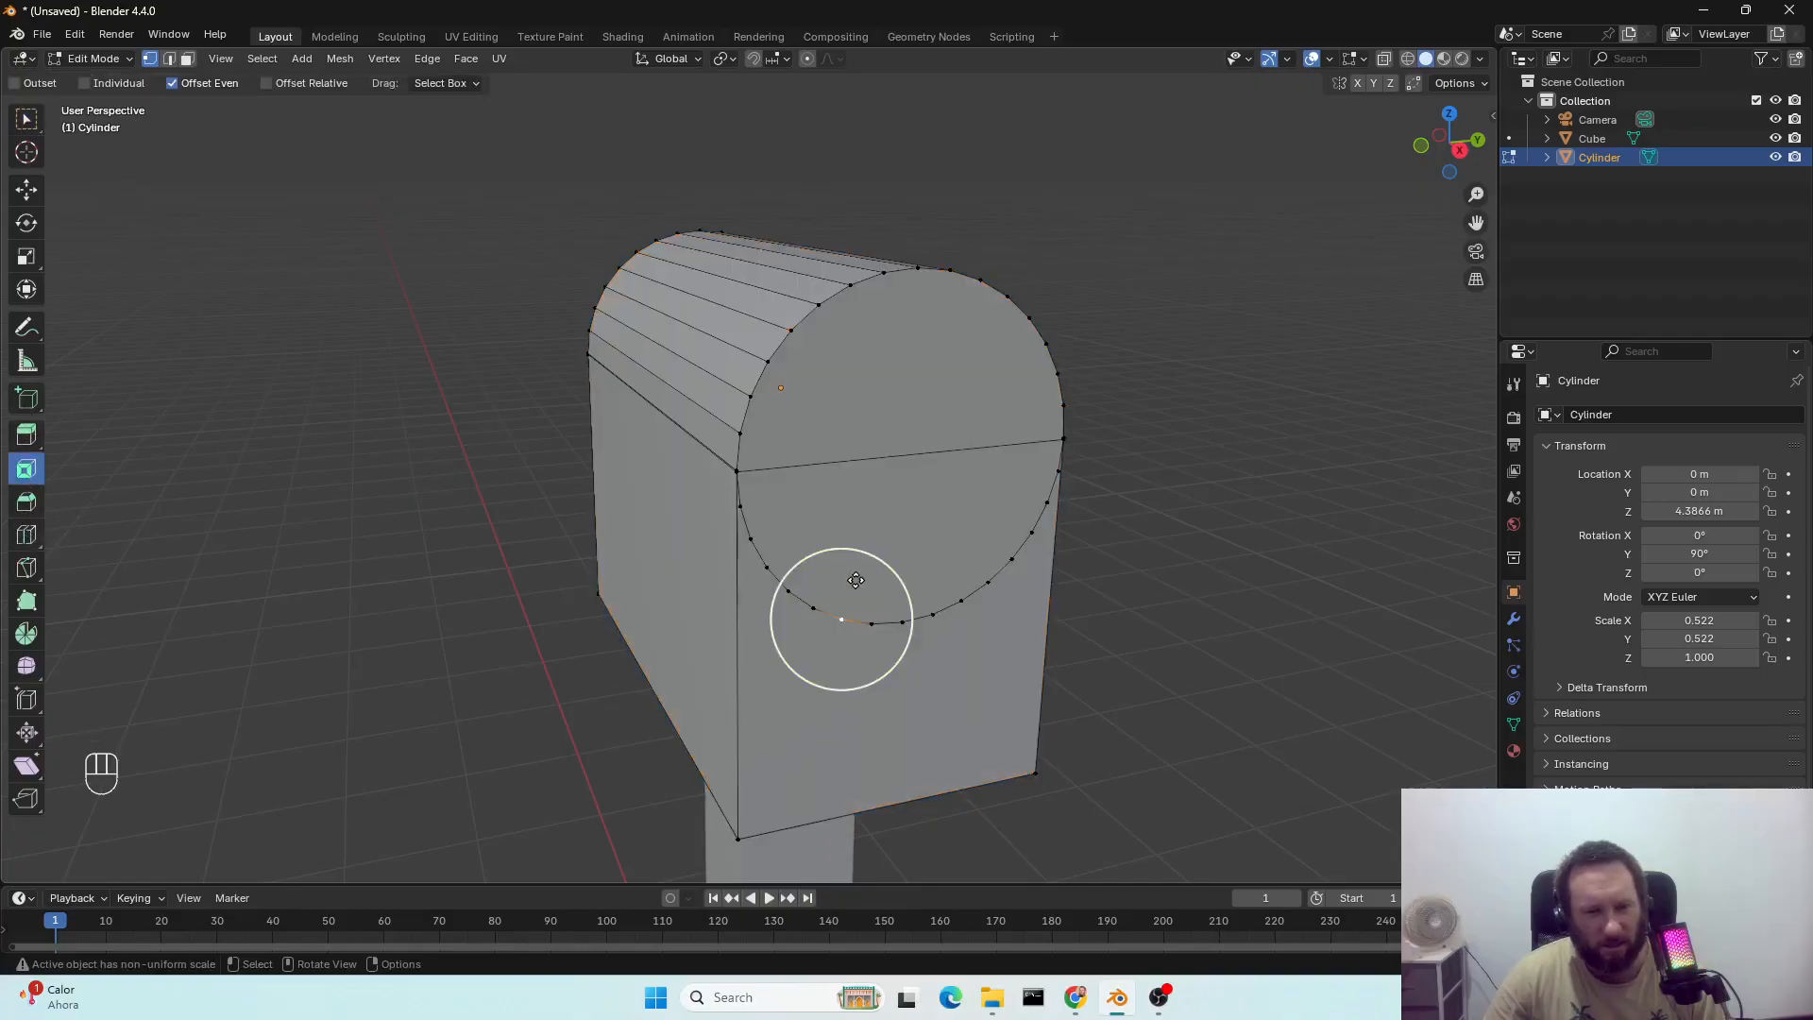
mouse_move(860, 602)
middle_mouse_down()
mouse_move(862, 636)
mouse_move(838, 627)
mouse_move(855, 629)
middle_mouse_up()
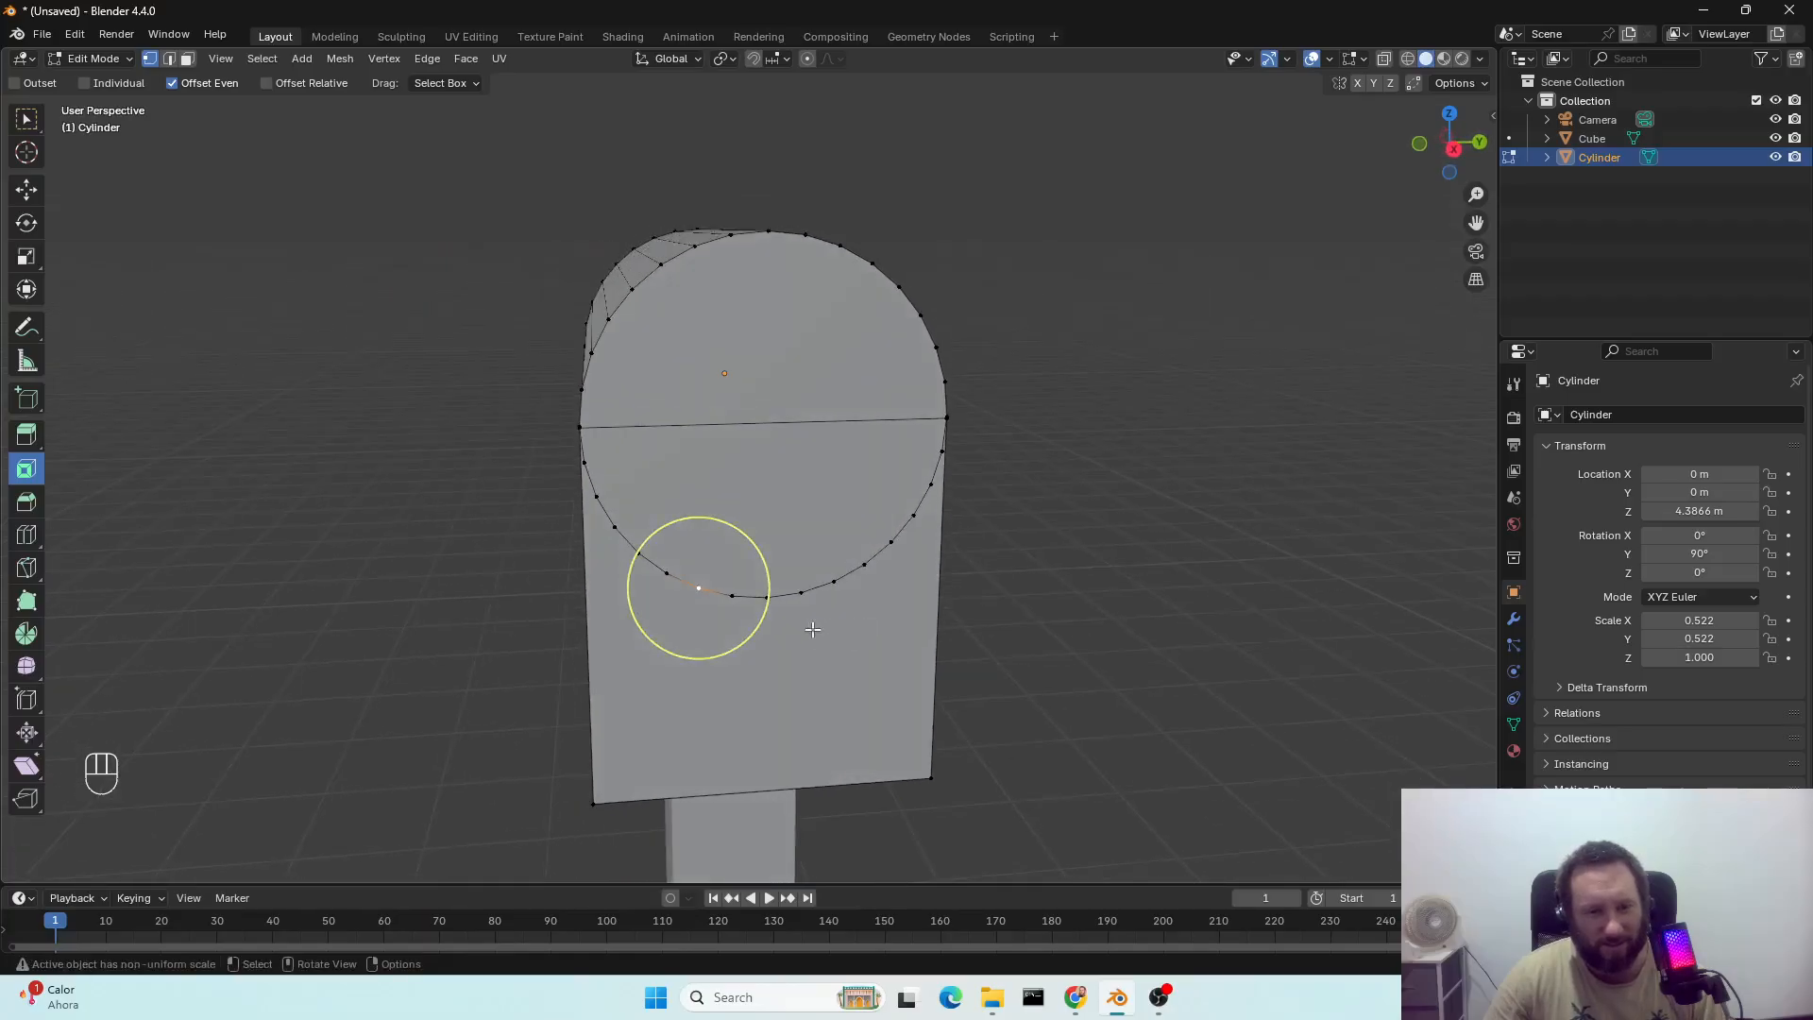
scroll(777, 626, "up", 2)
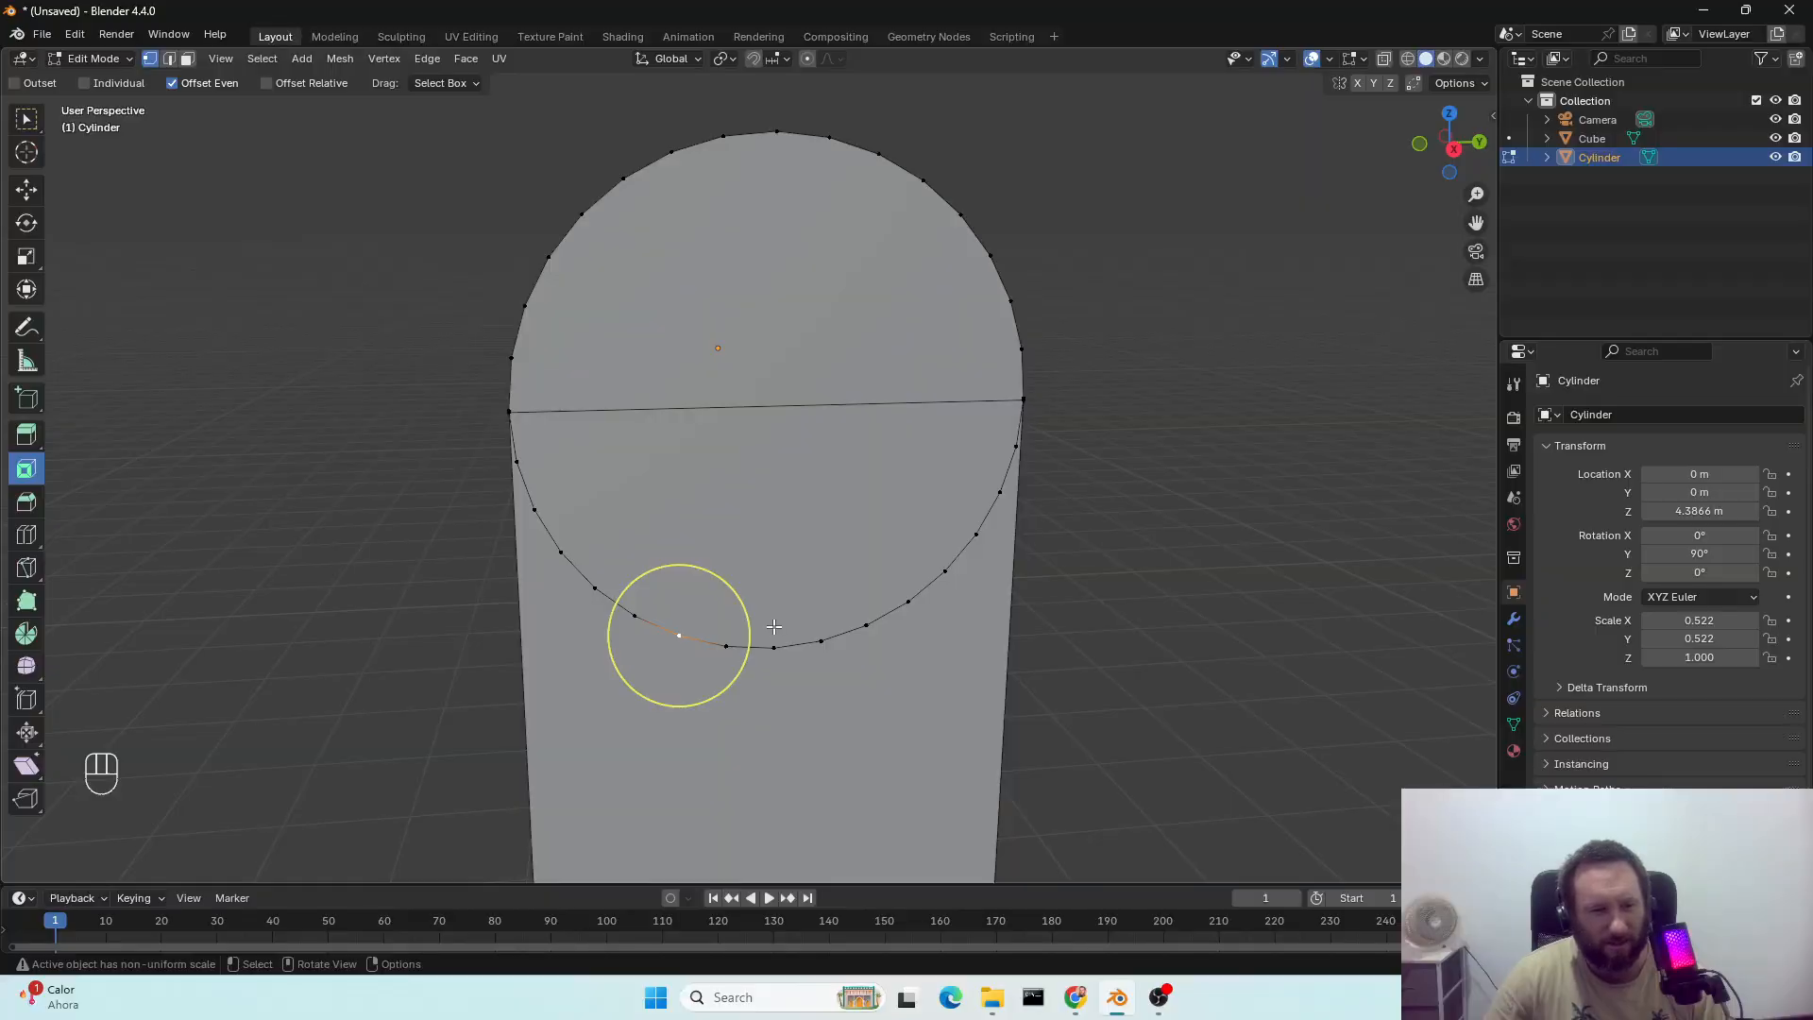
key("Tab")
In Edit Mode, delete the vertices of the cylinder's lower arc on the front end of the joined mesh.
key("Tab")
left_click(27, 118)
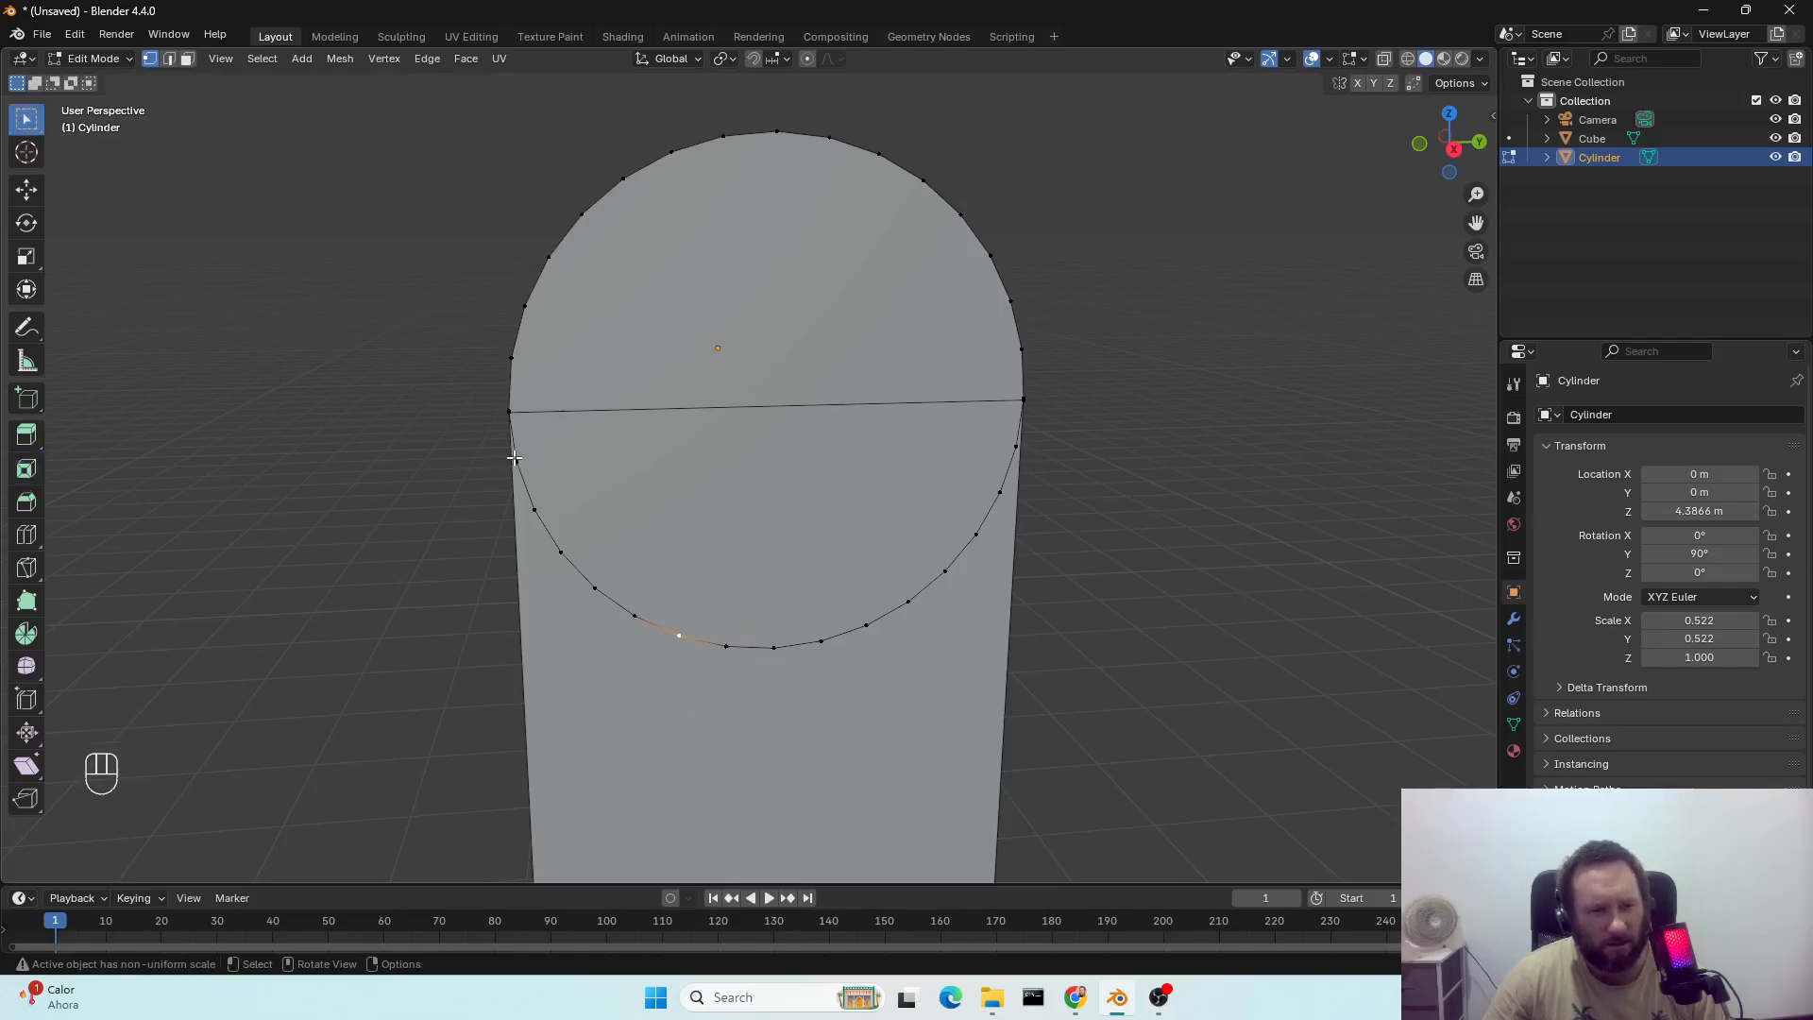
left_click_drag(515, 458, 1031, 679)
left_click_drag(1012, 425, 1044, 474, "shift")
key("Delete")
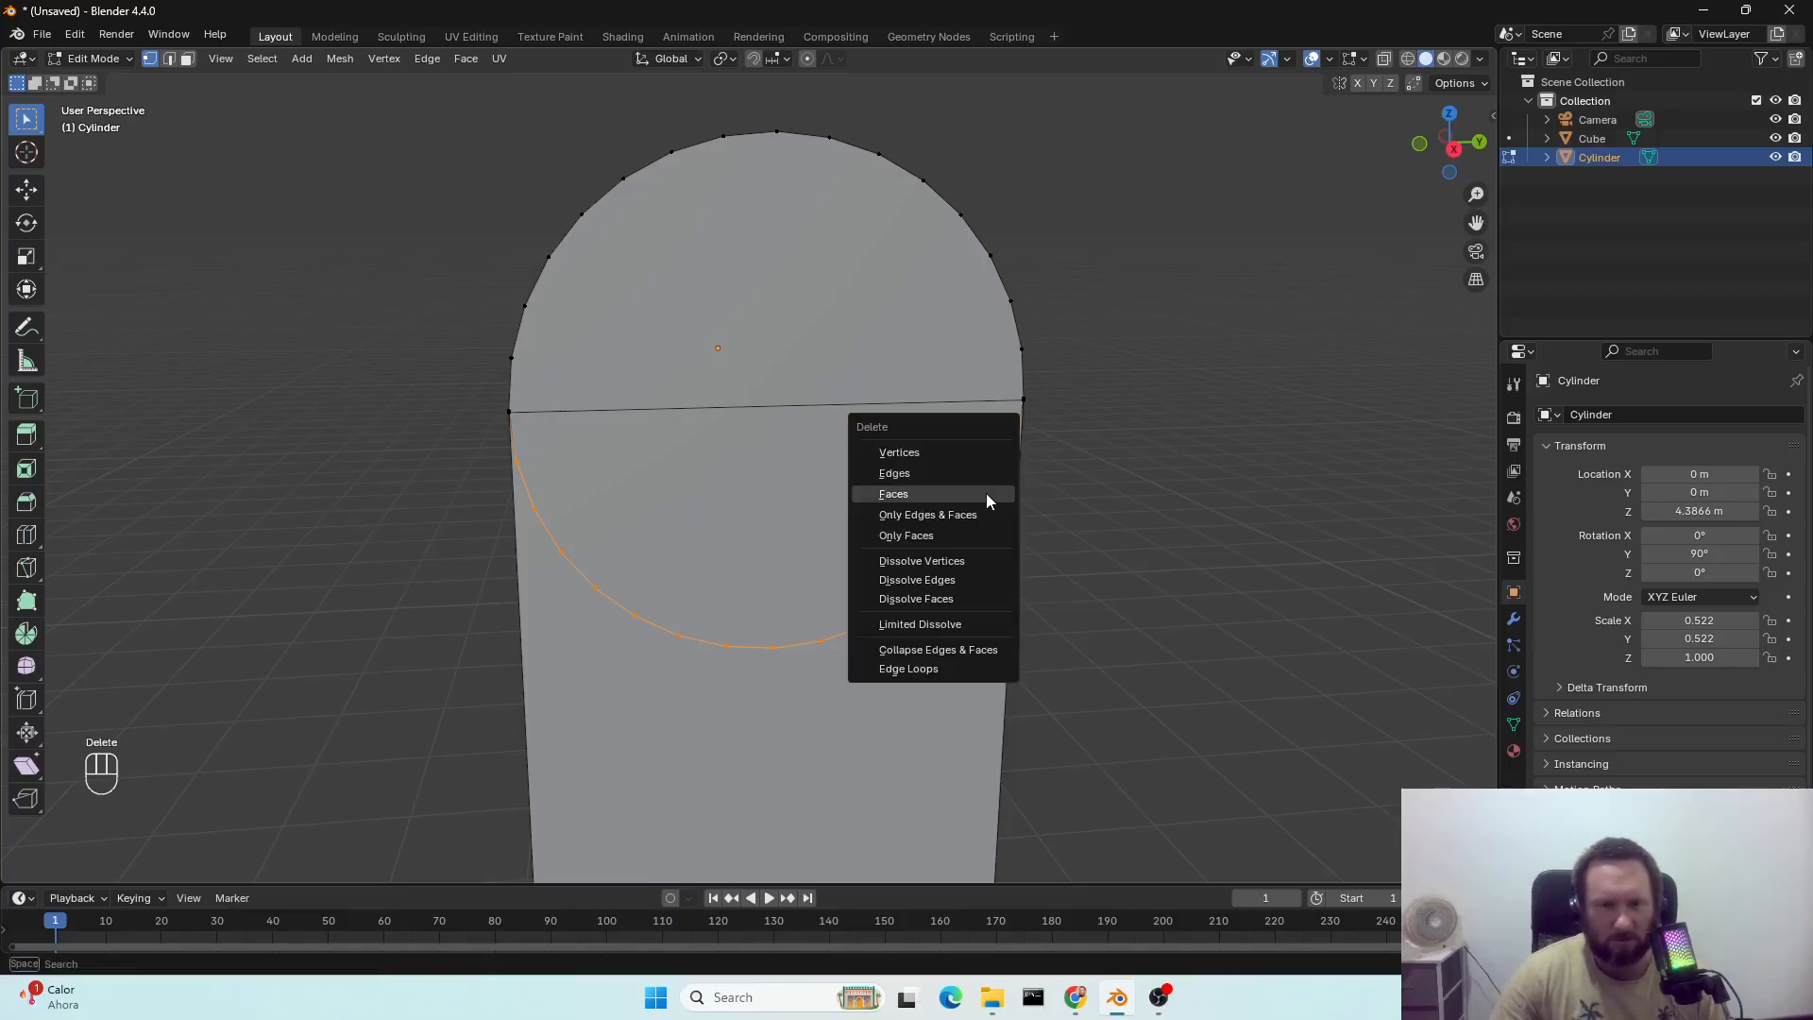
left_click(963, 457)
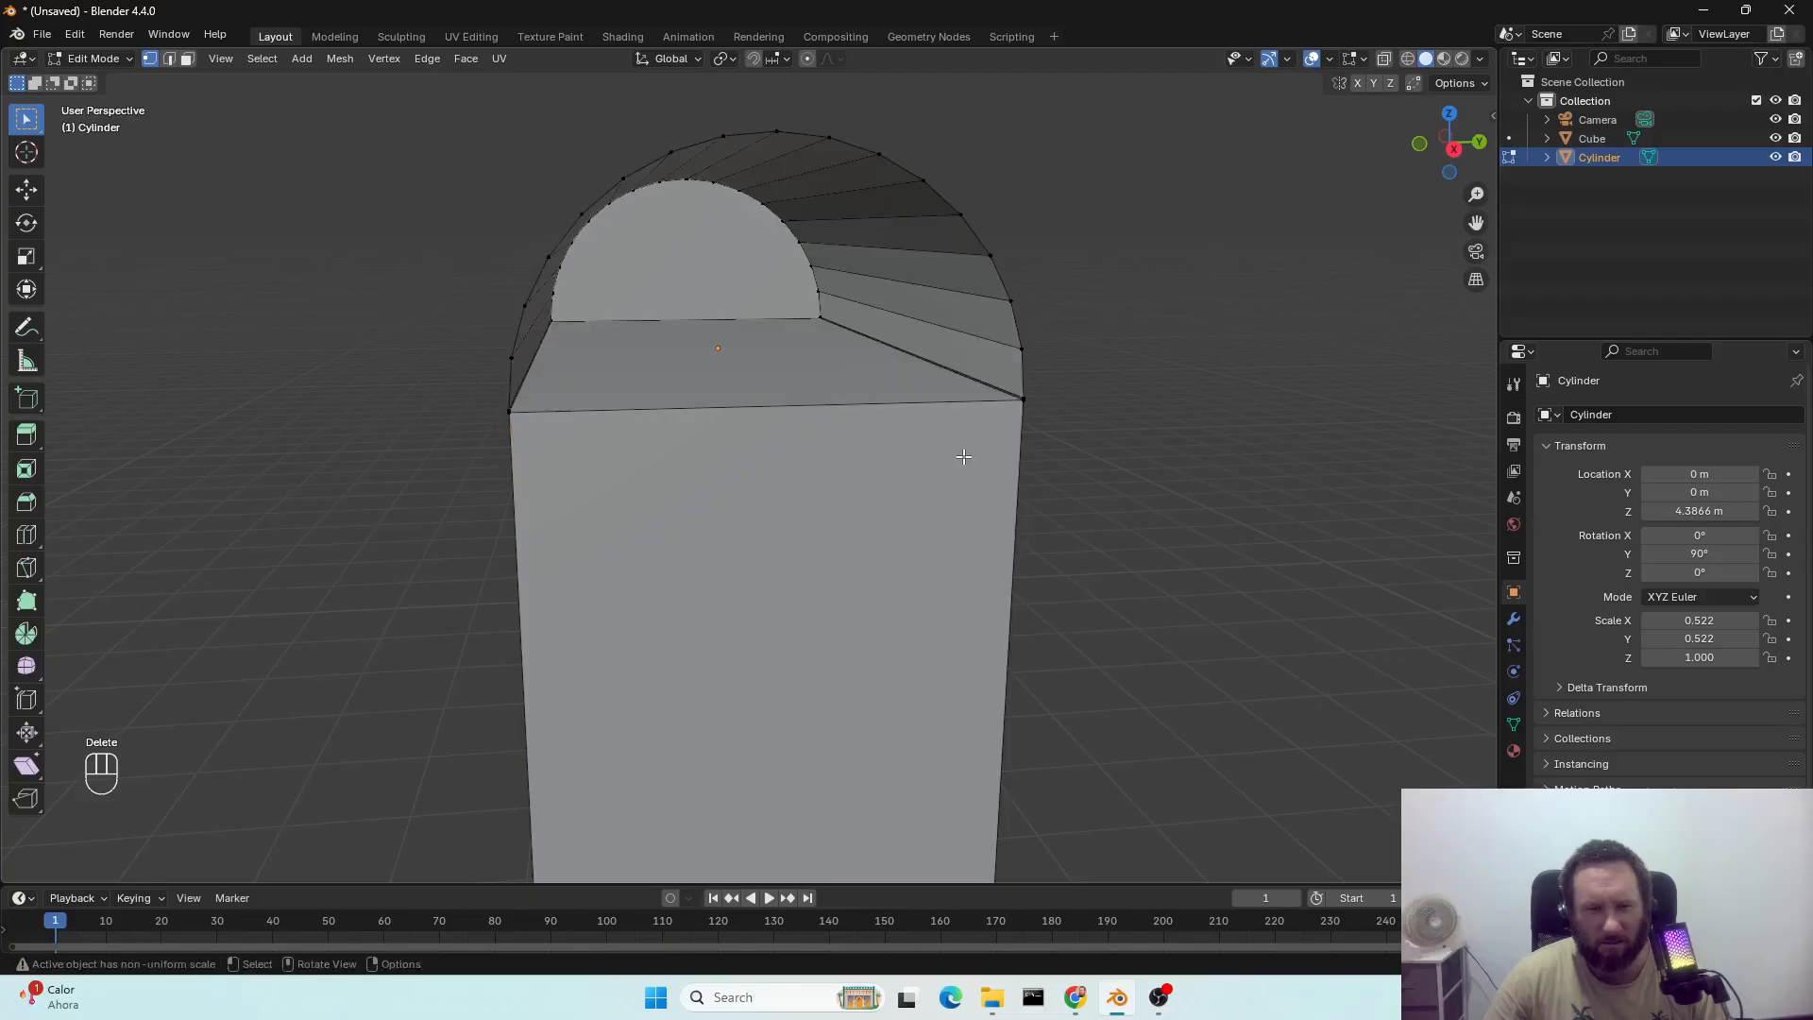
Fill the open arched end of the mailbox body with a face across its edge loop.
middle_click_drag(827, 478, 767, 526)
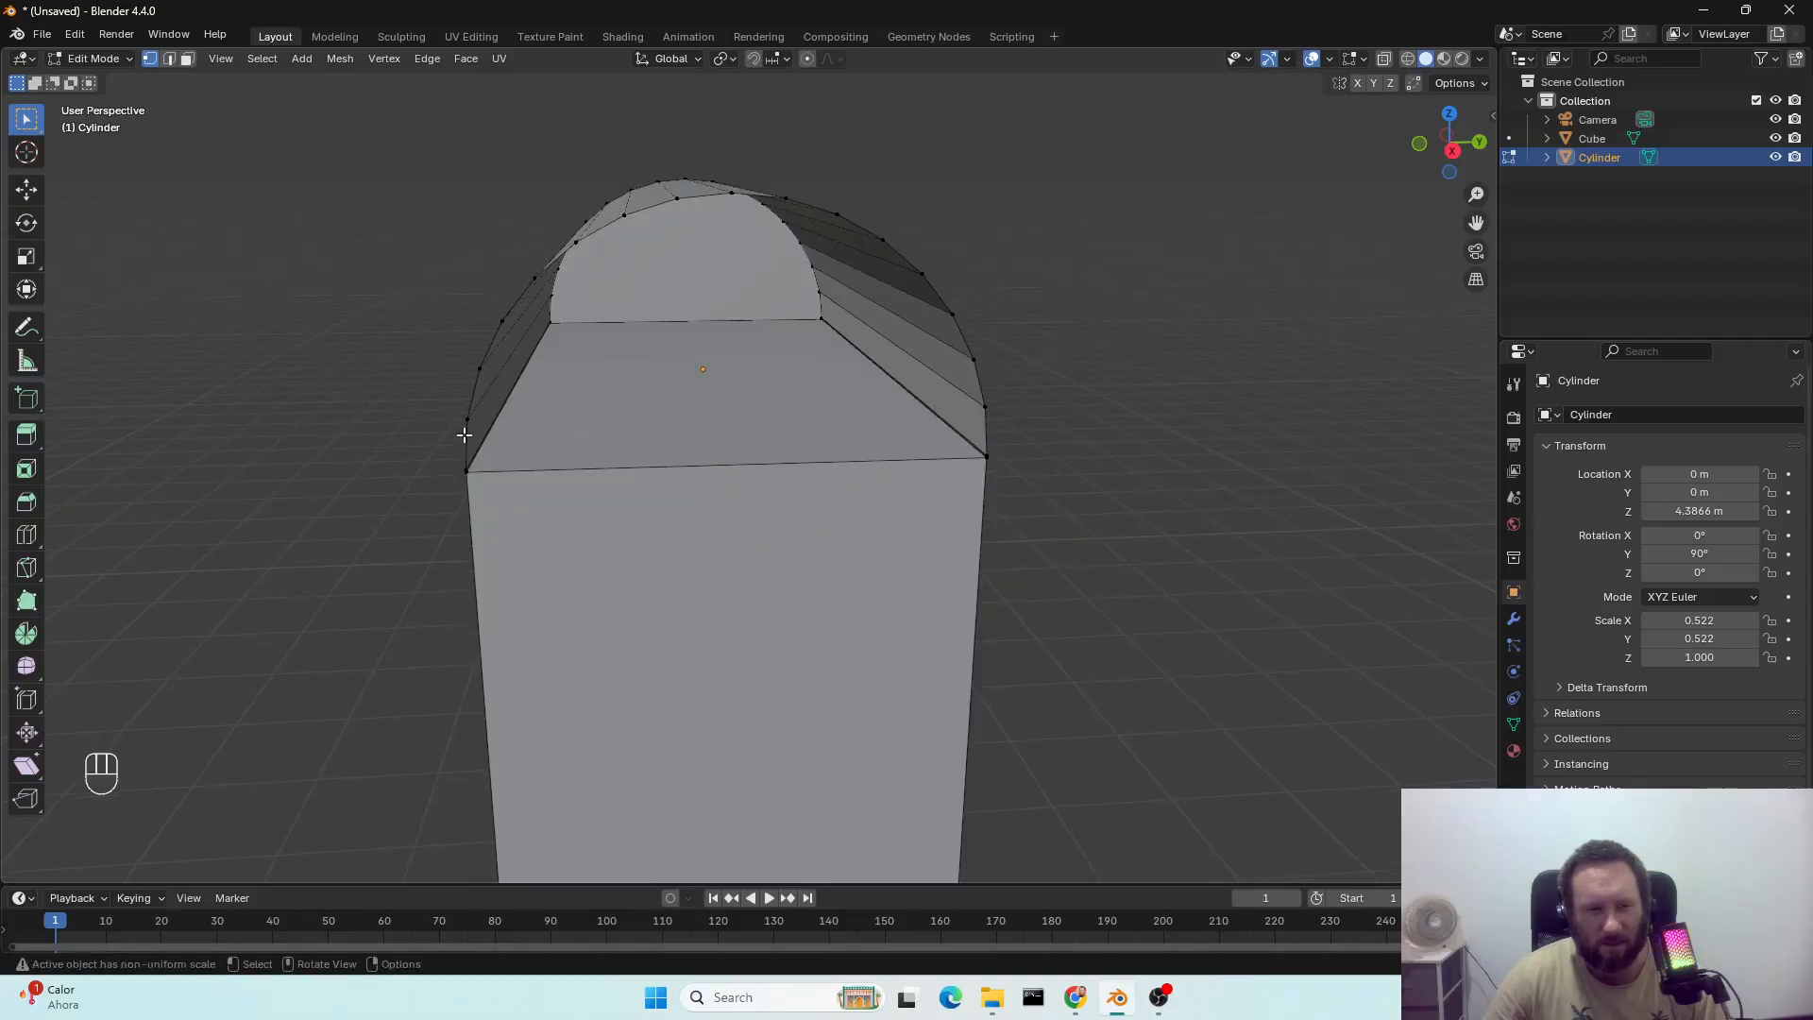
left_click(172, 60)
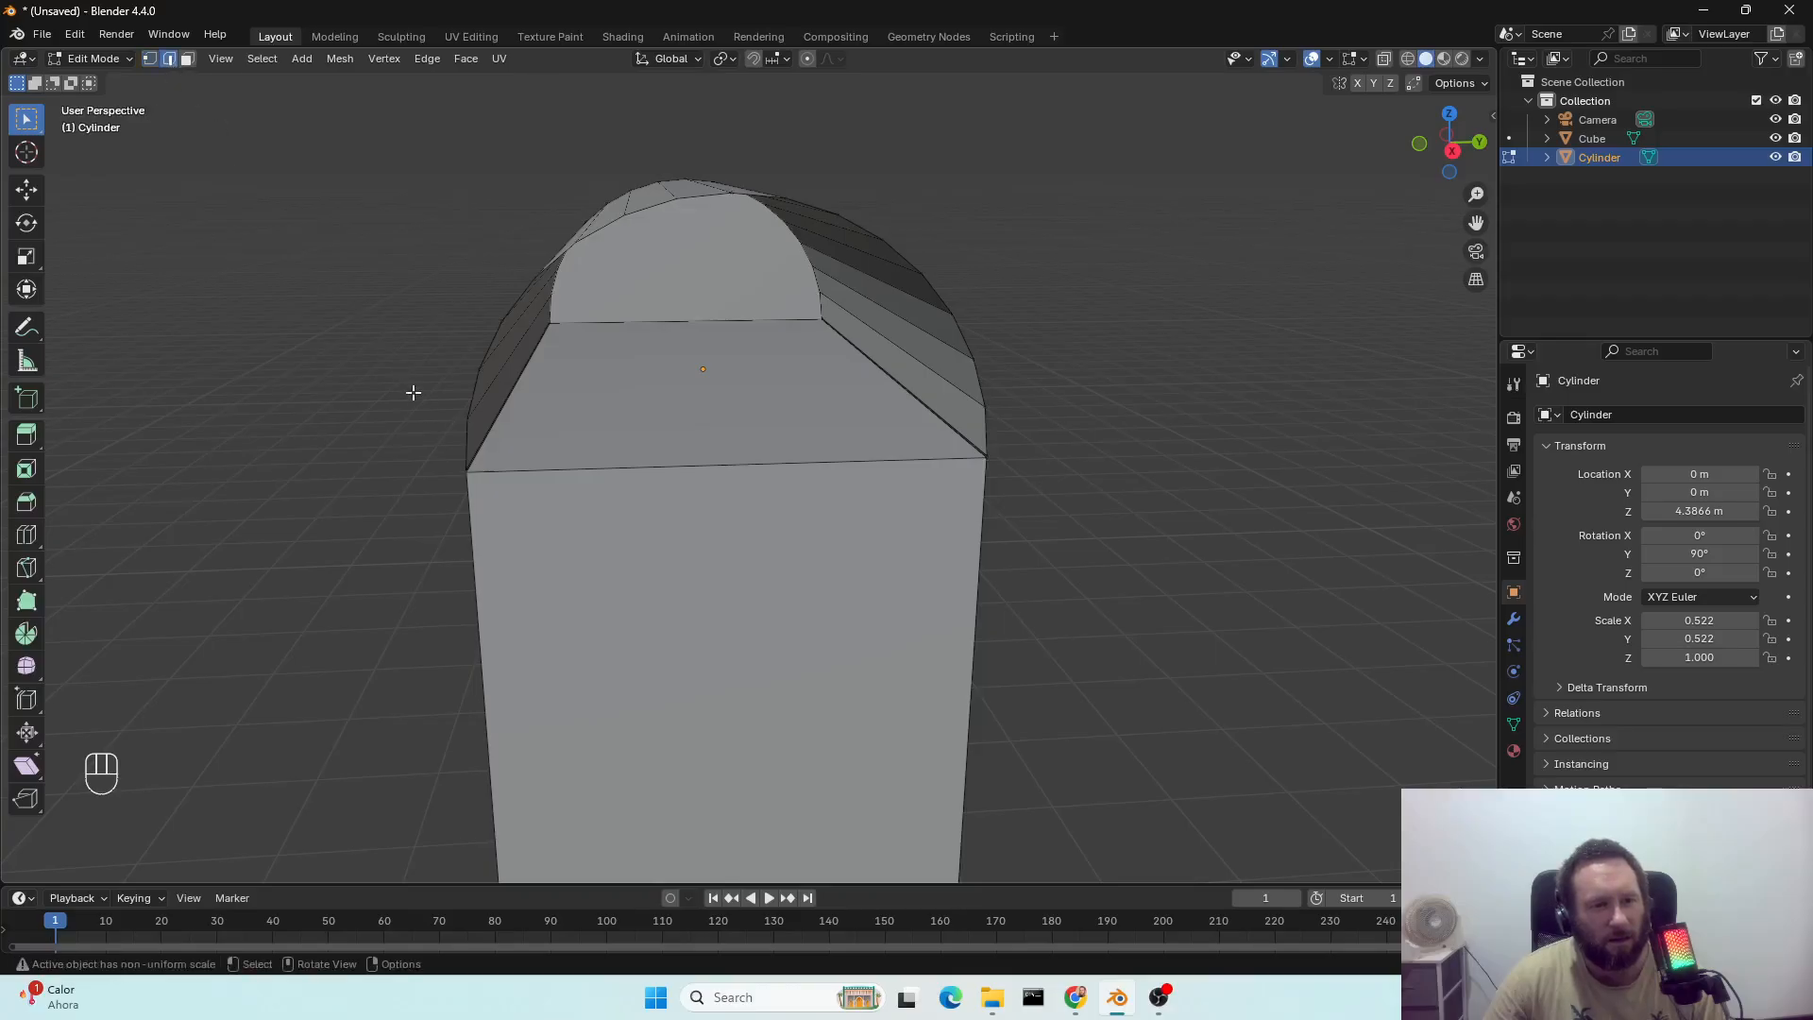
middle_click_drag(509, 479, 579, 449)
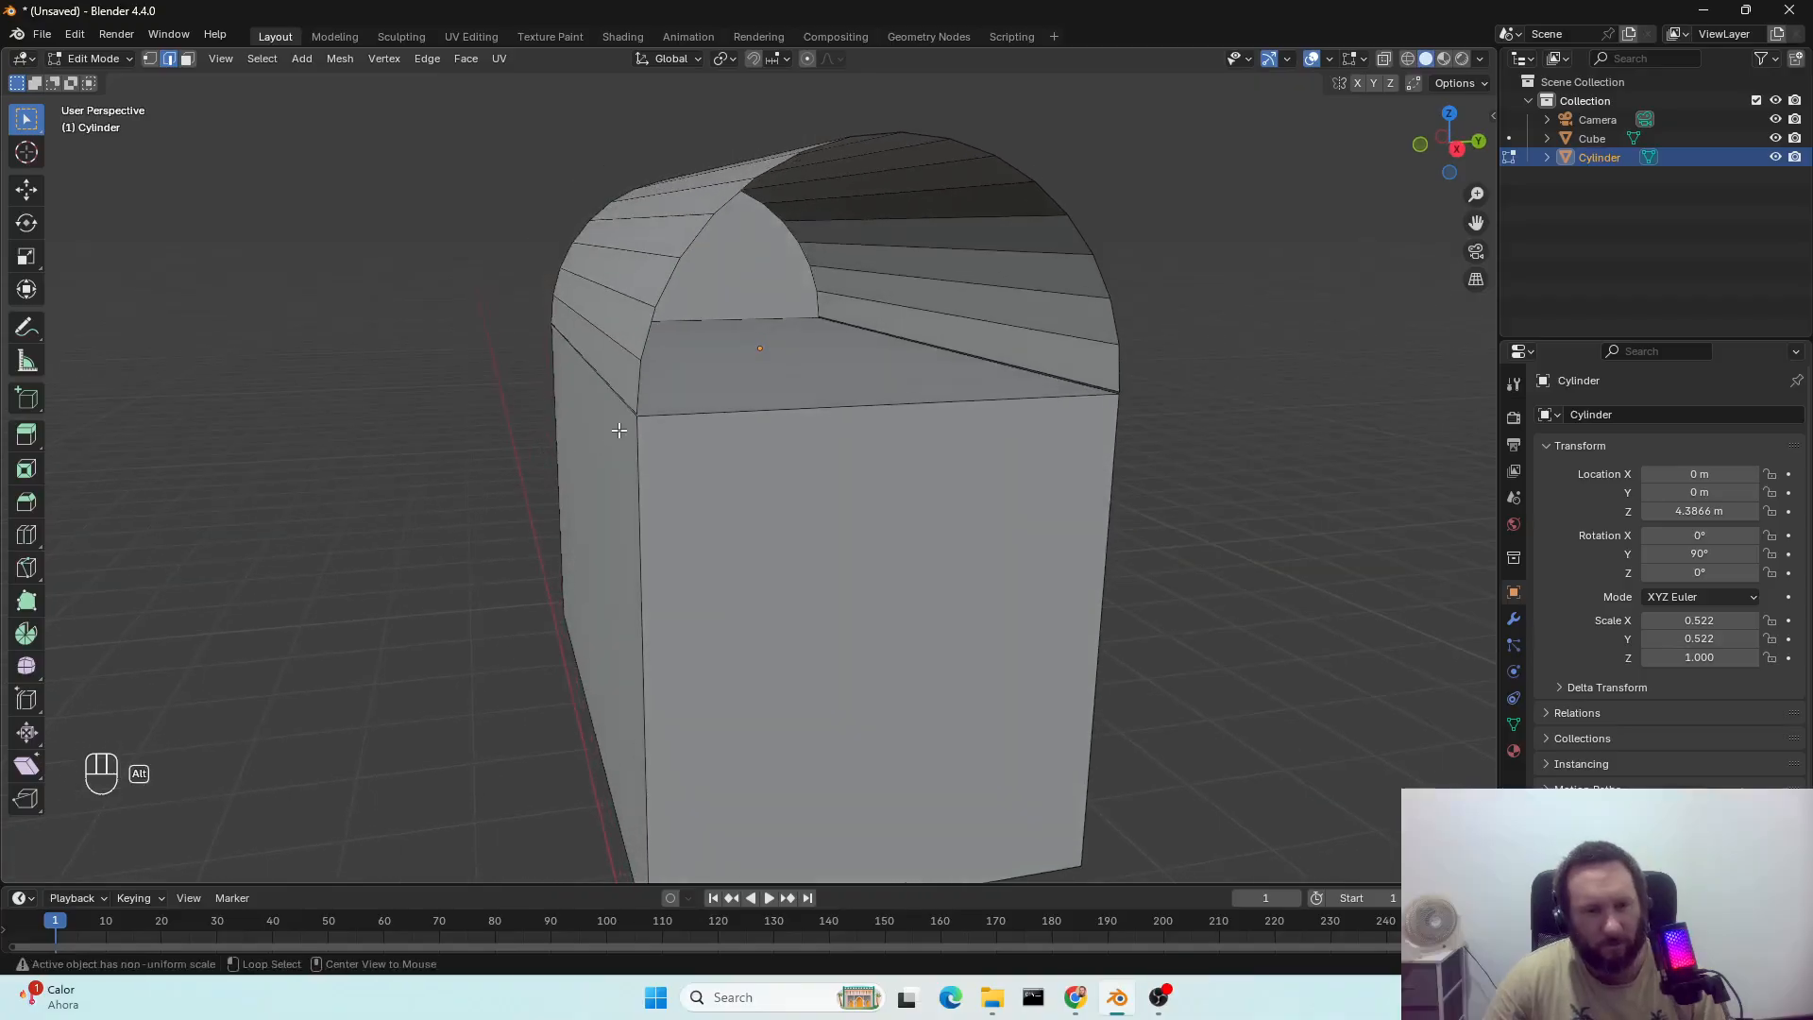
left_click(639, 397, "alt")
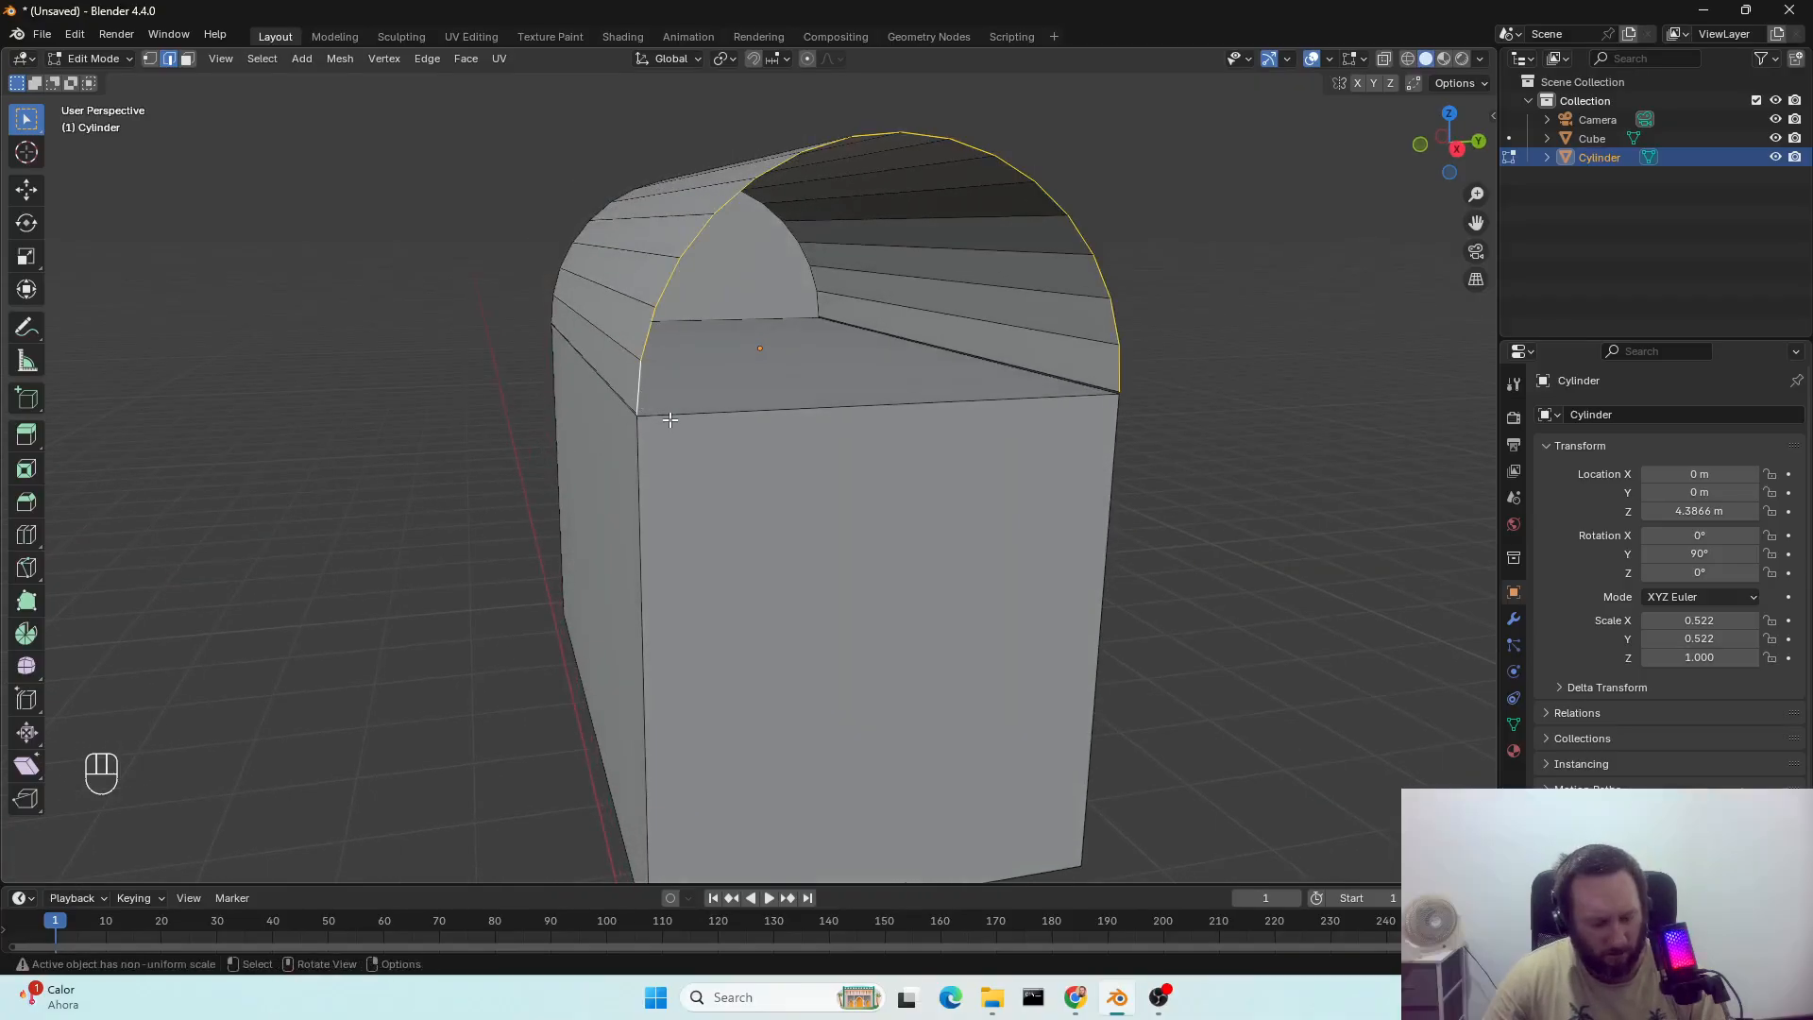
key("f")
left_click(731, 498)
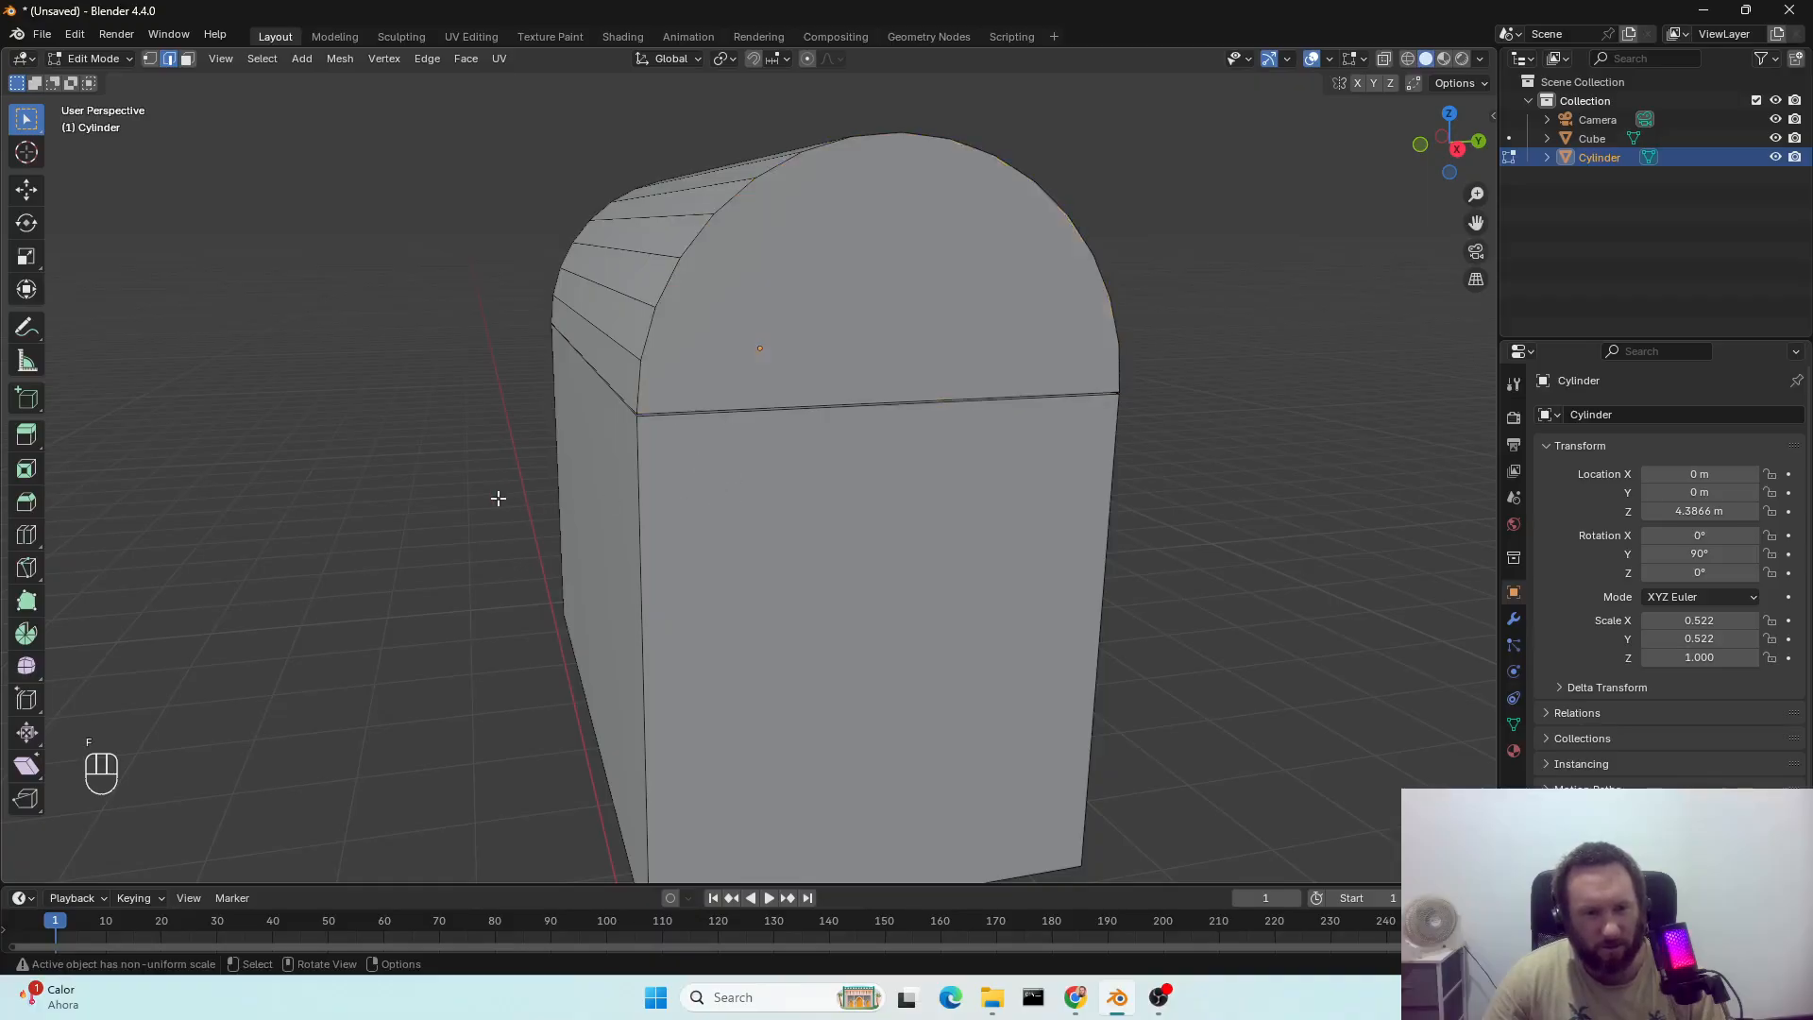
Fill the narrow gaps between the arch and the box along one long side and the front with faces.
middle_click_drag(499, 498, 575, 465)
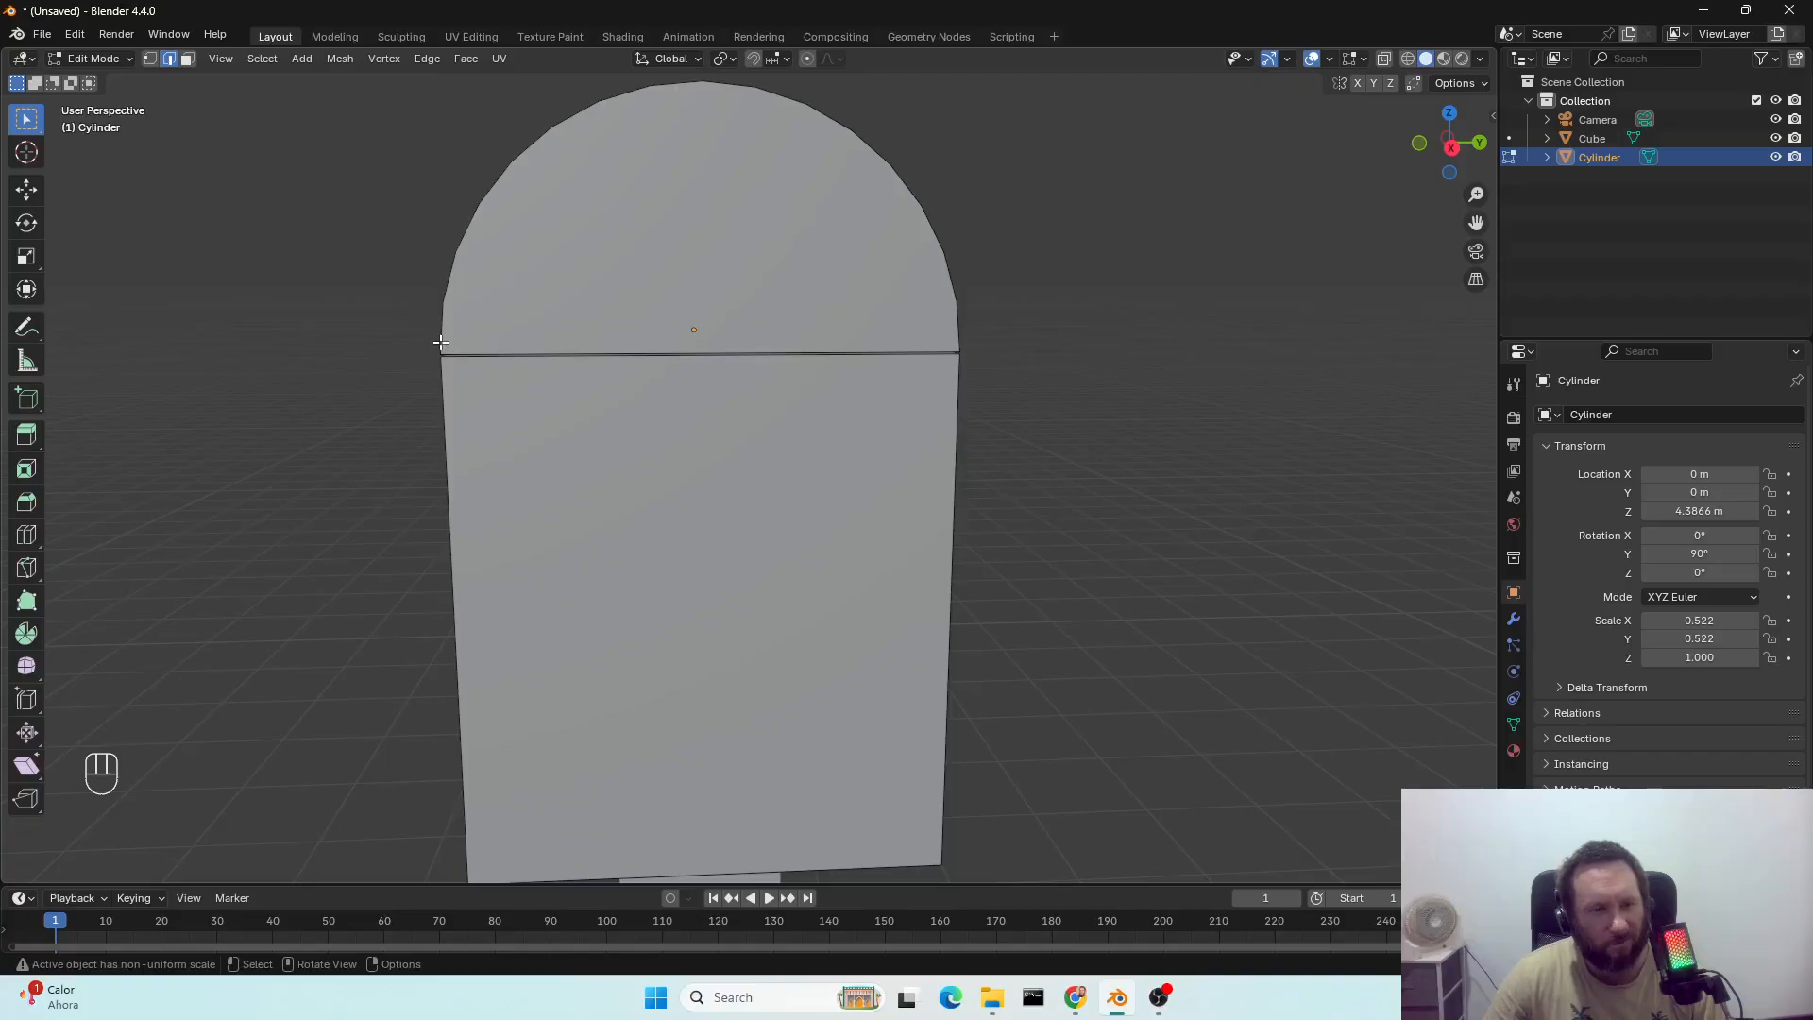
scroll(576, 425, "up", 4)
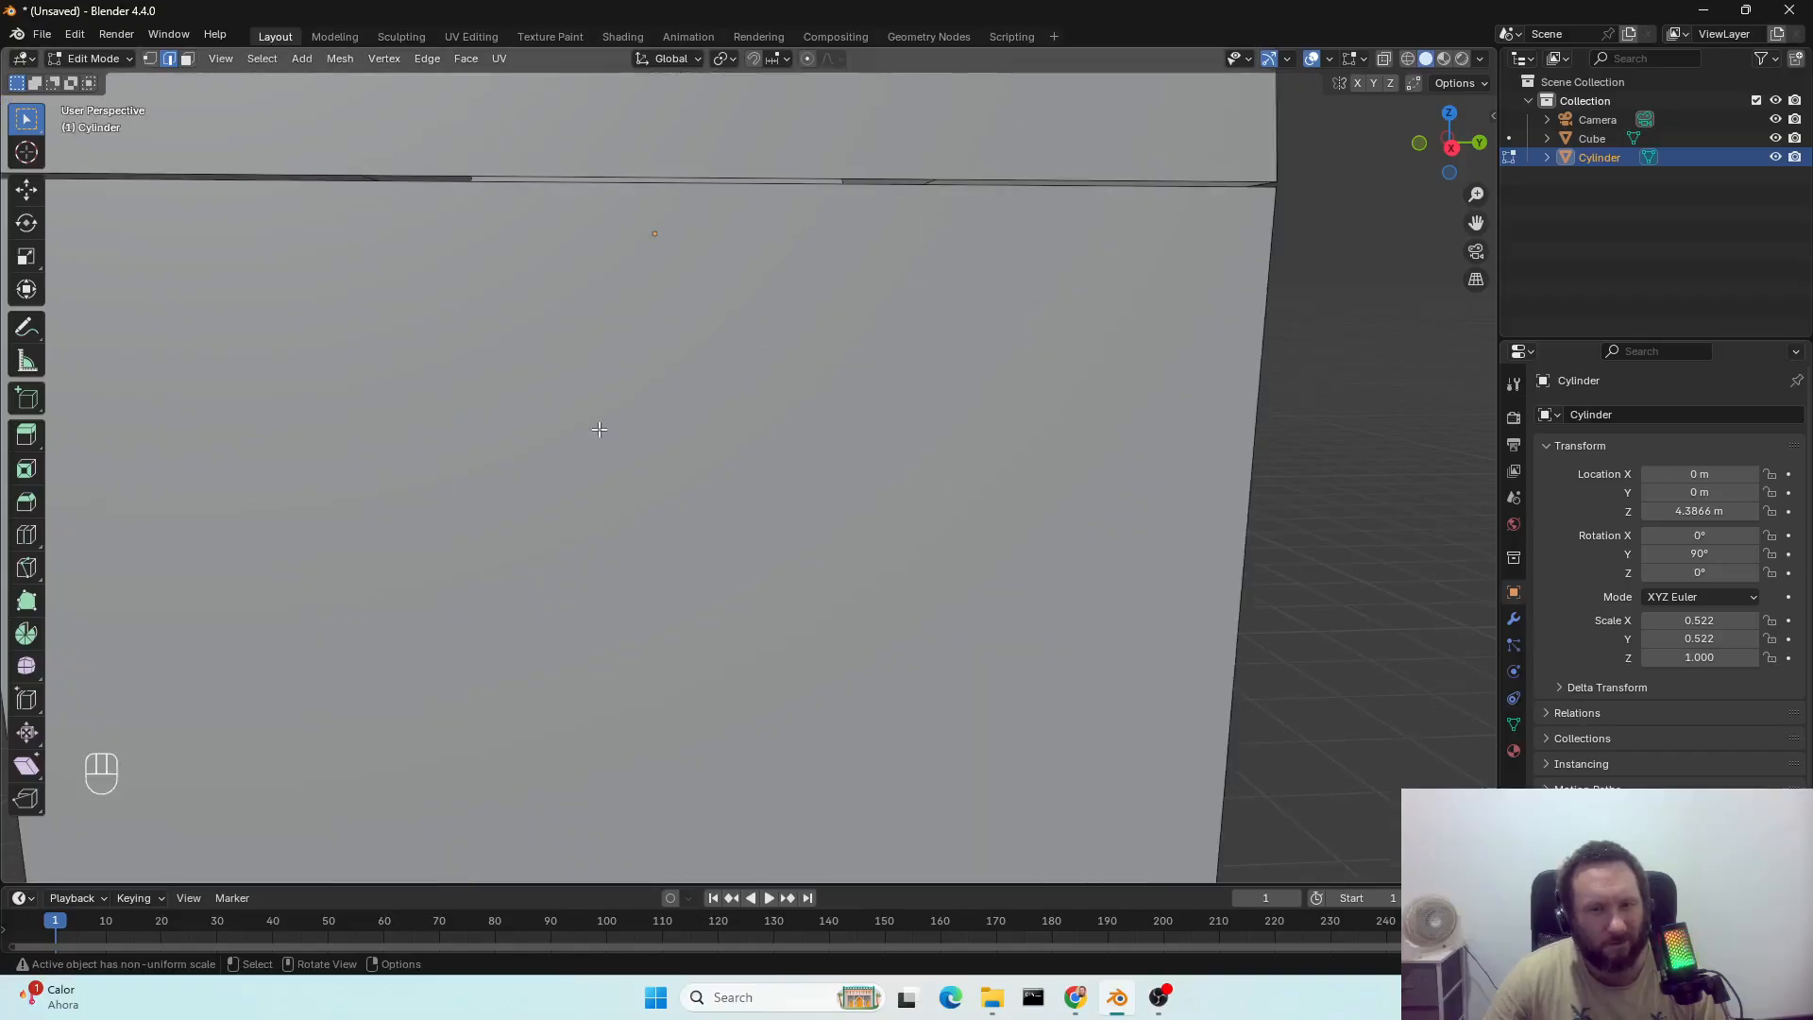
middle_click_drag(600, 415, 639, 424)
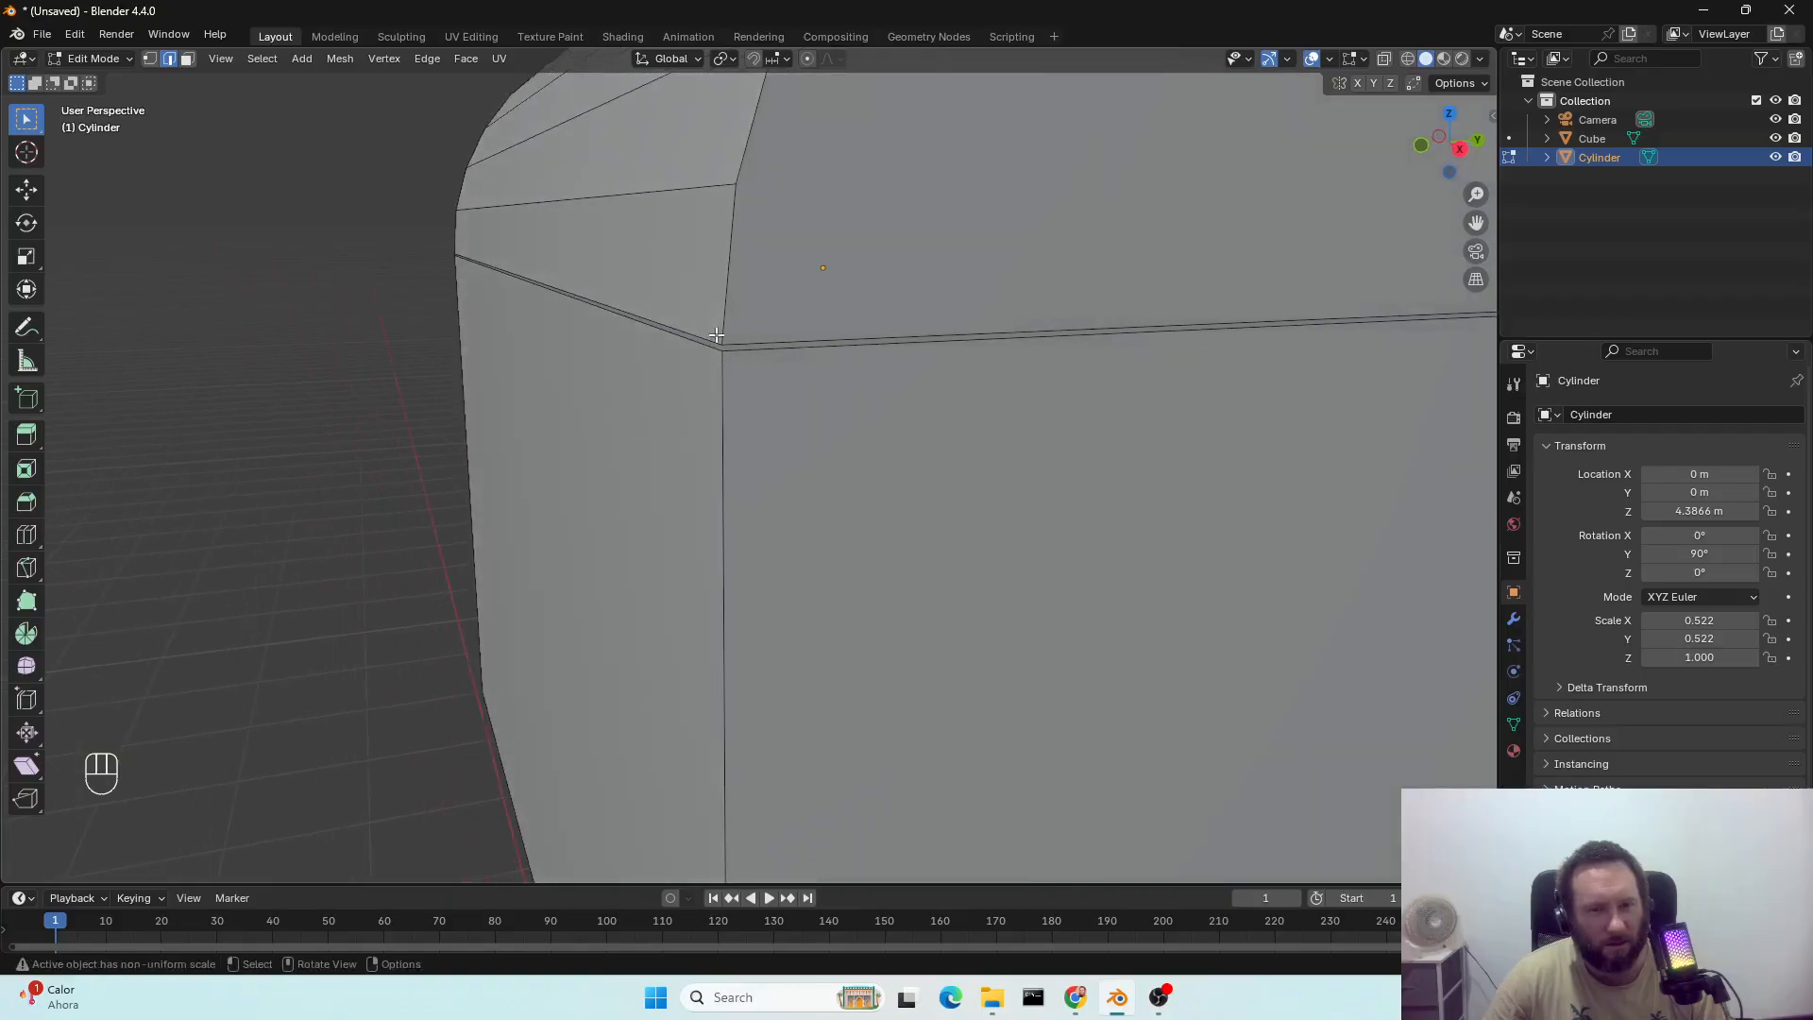
left_click(705, 348, "shift")
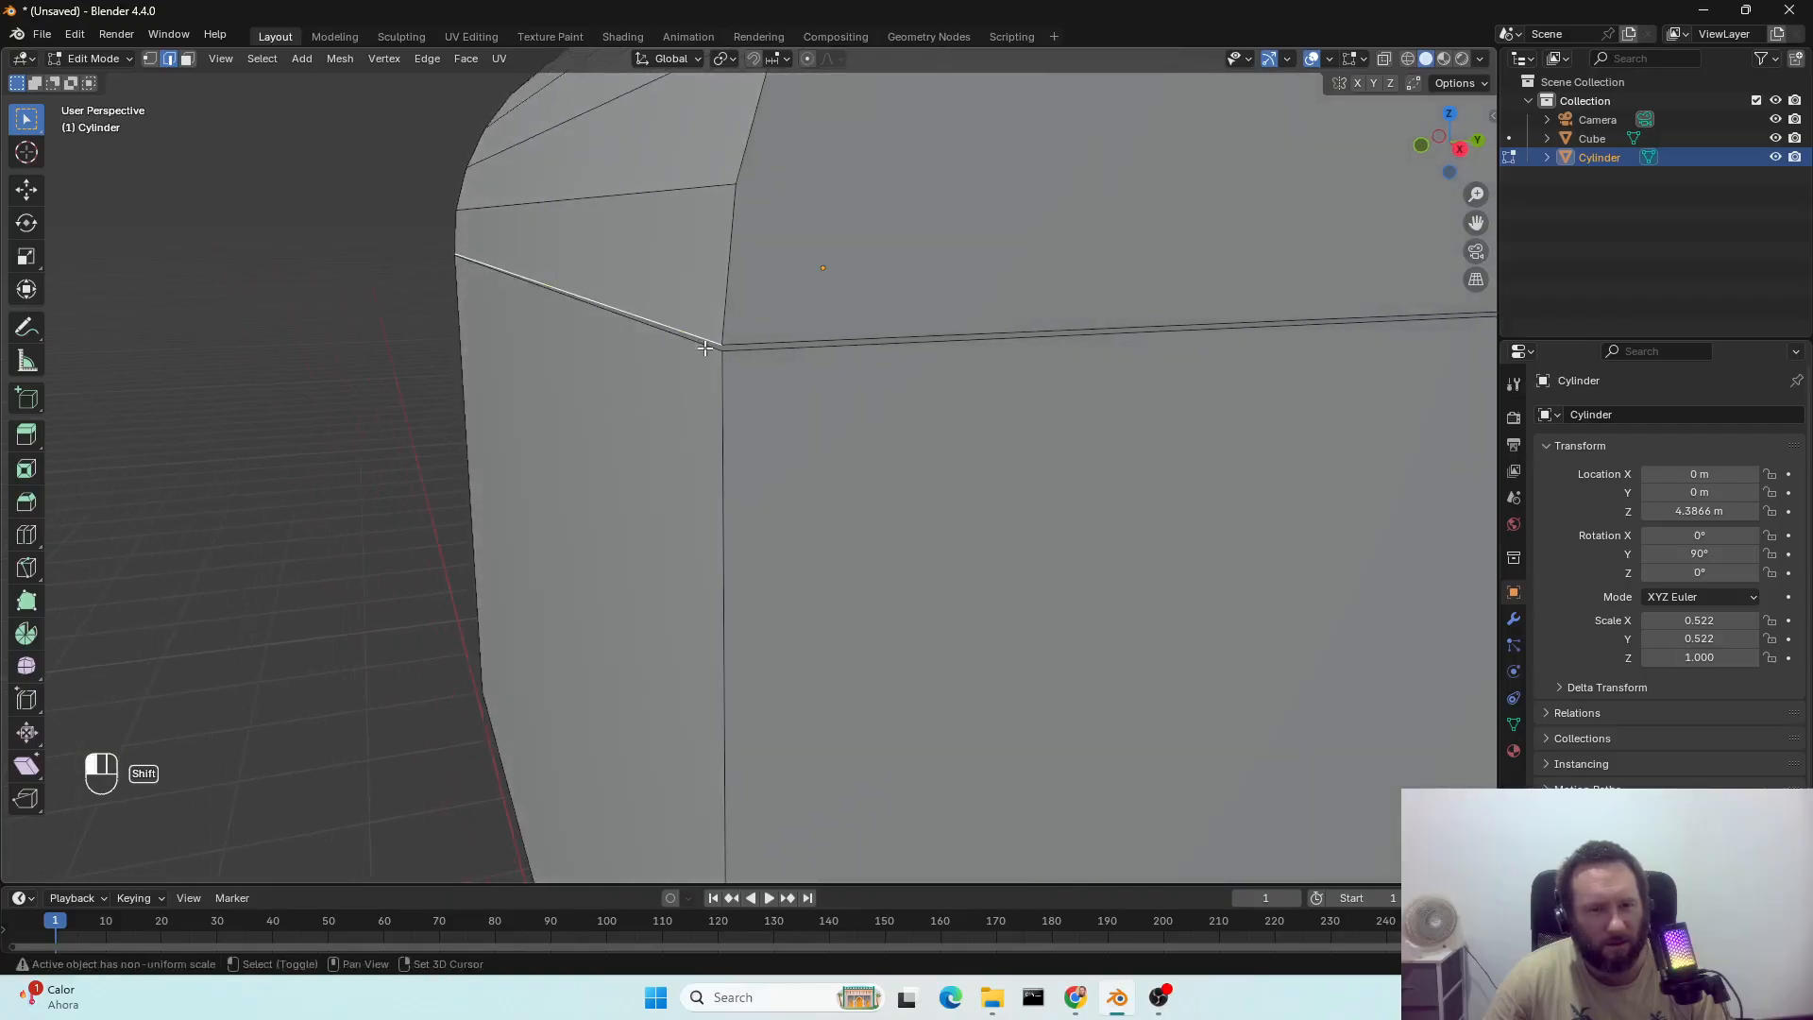
key("f")
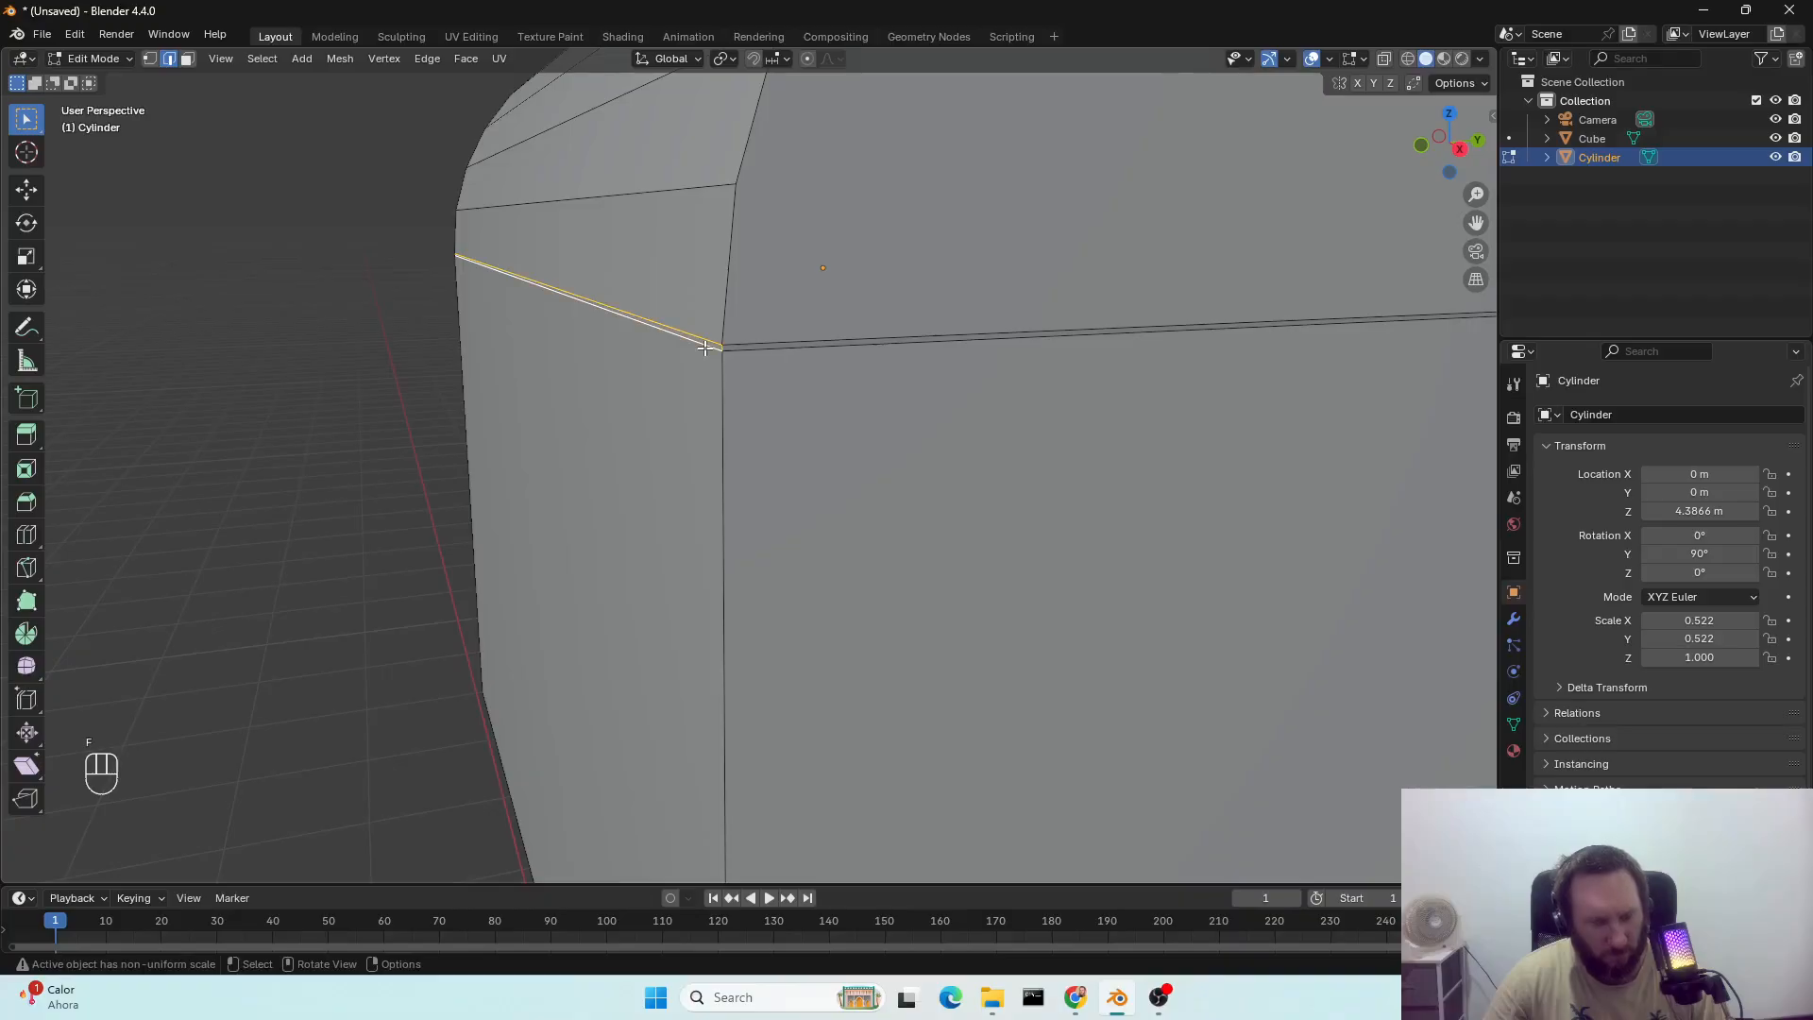
left_click(782, 351)
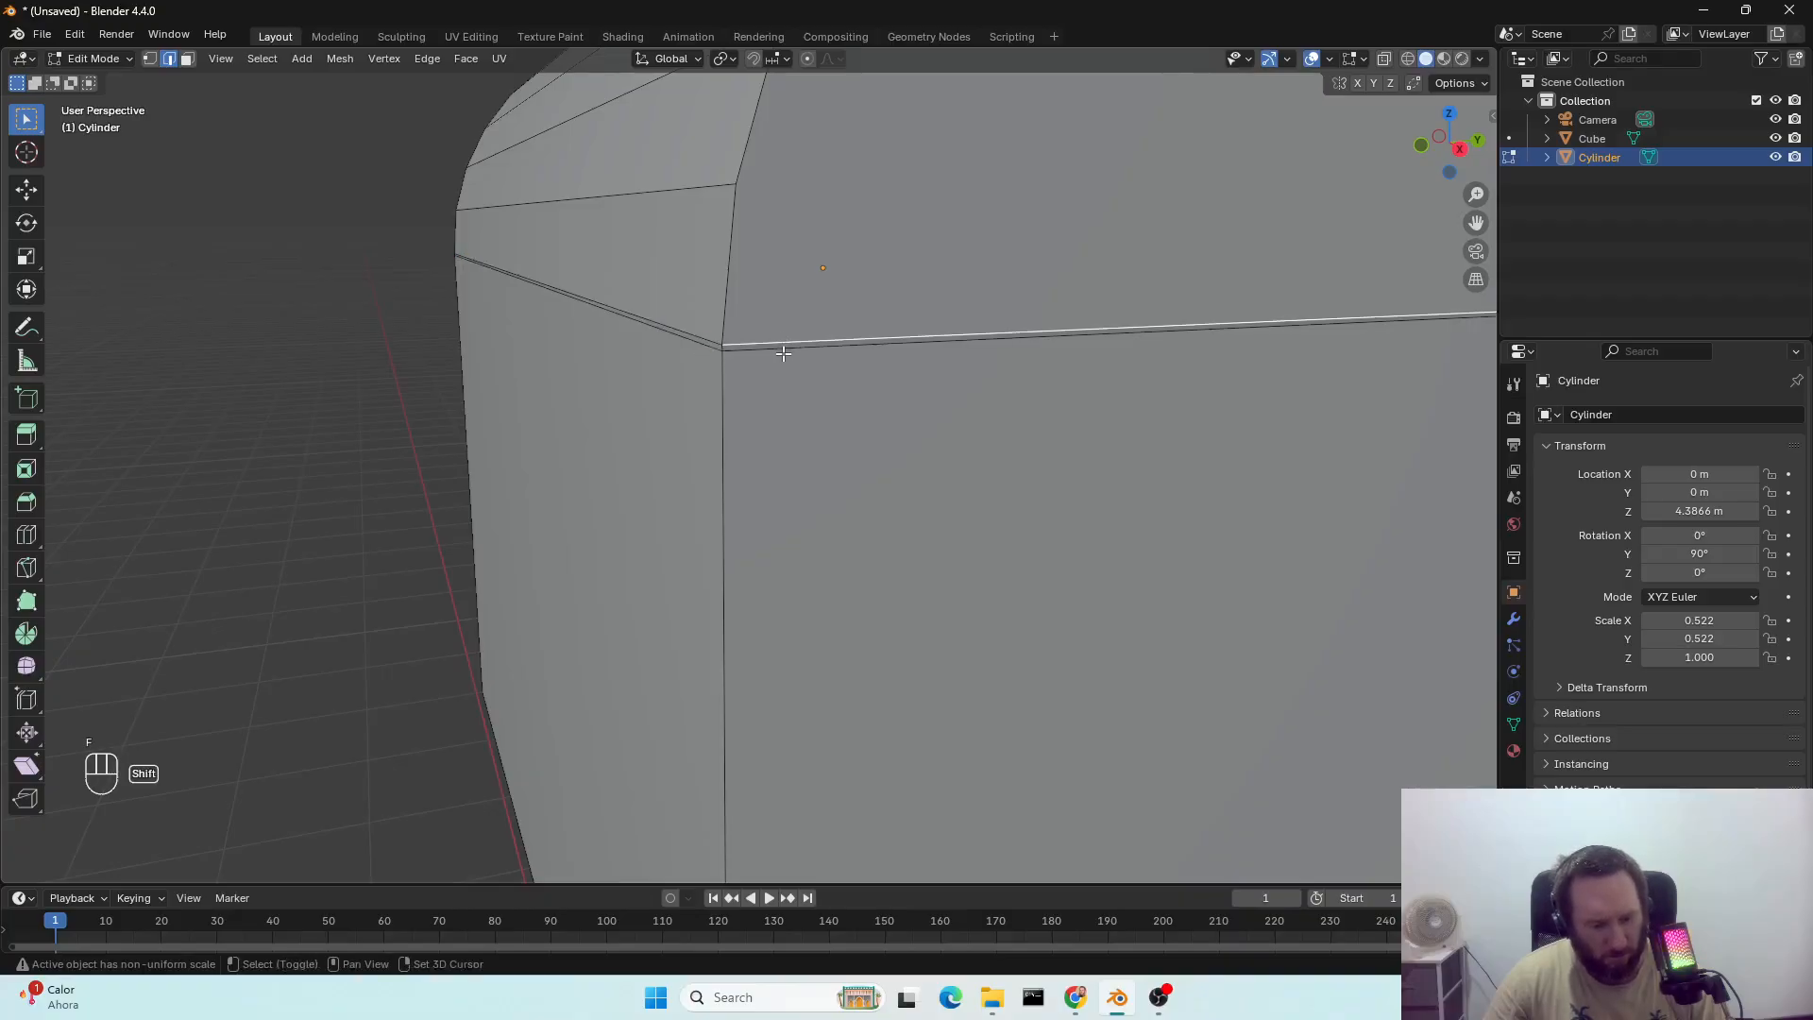
left_click(783, 351, "shift")
key("f")
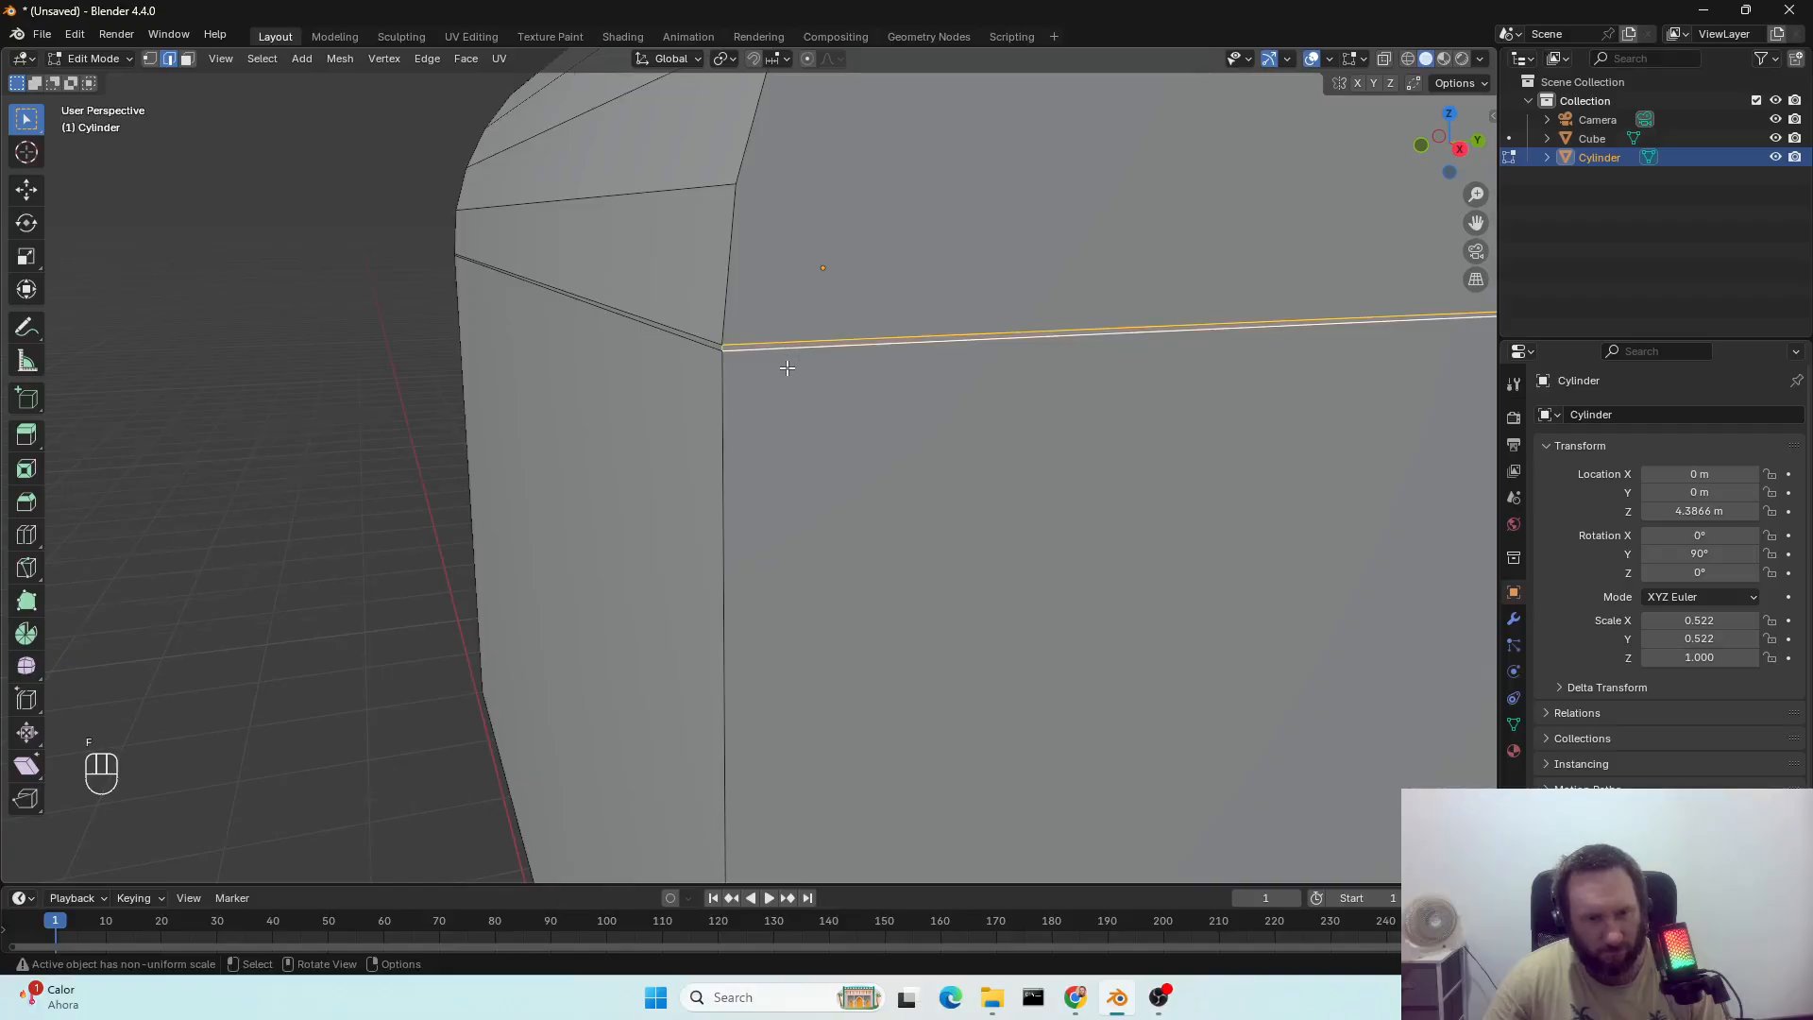
Fill the gap between the arch and the box along the opposite long side and return to Object Mode.
middle_click_drag(785, 368, 566, 361)
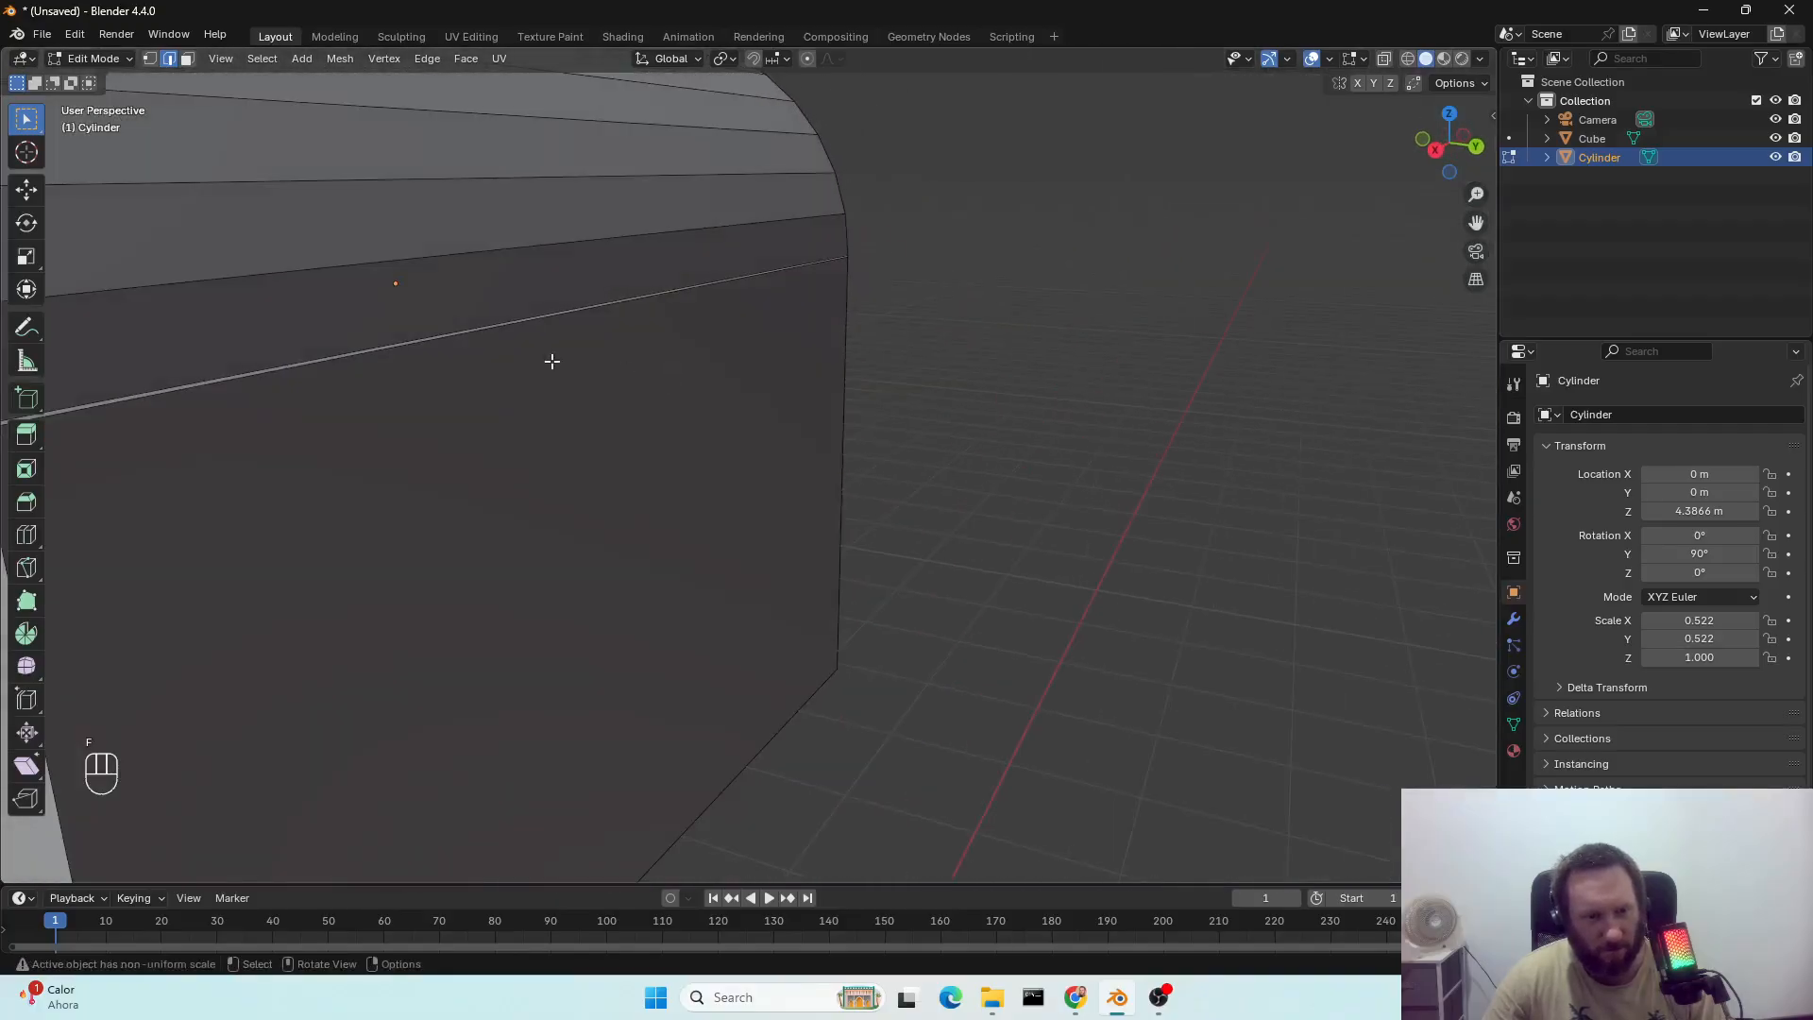
left_click(462, 332, "shift")
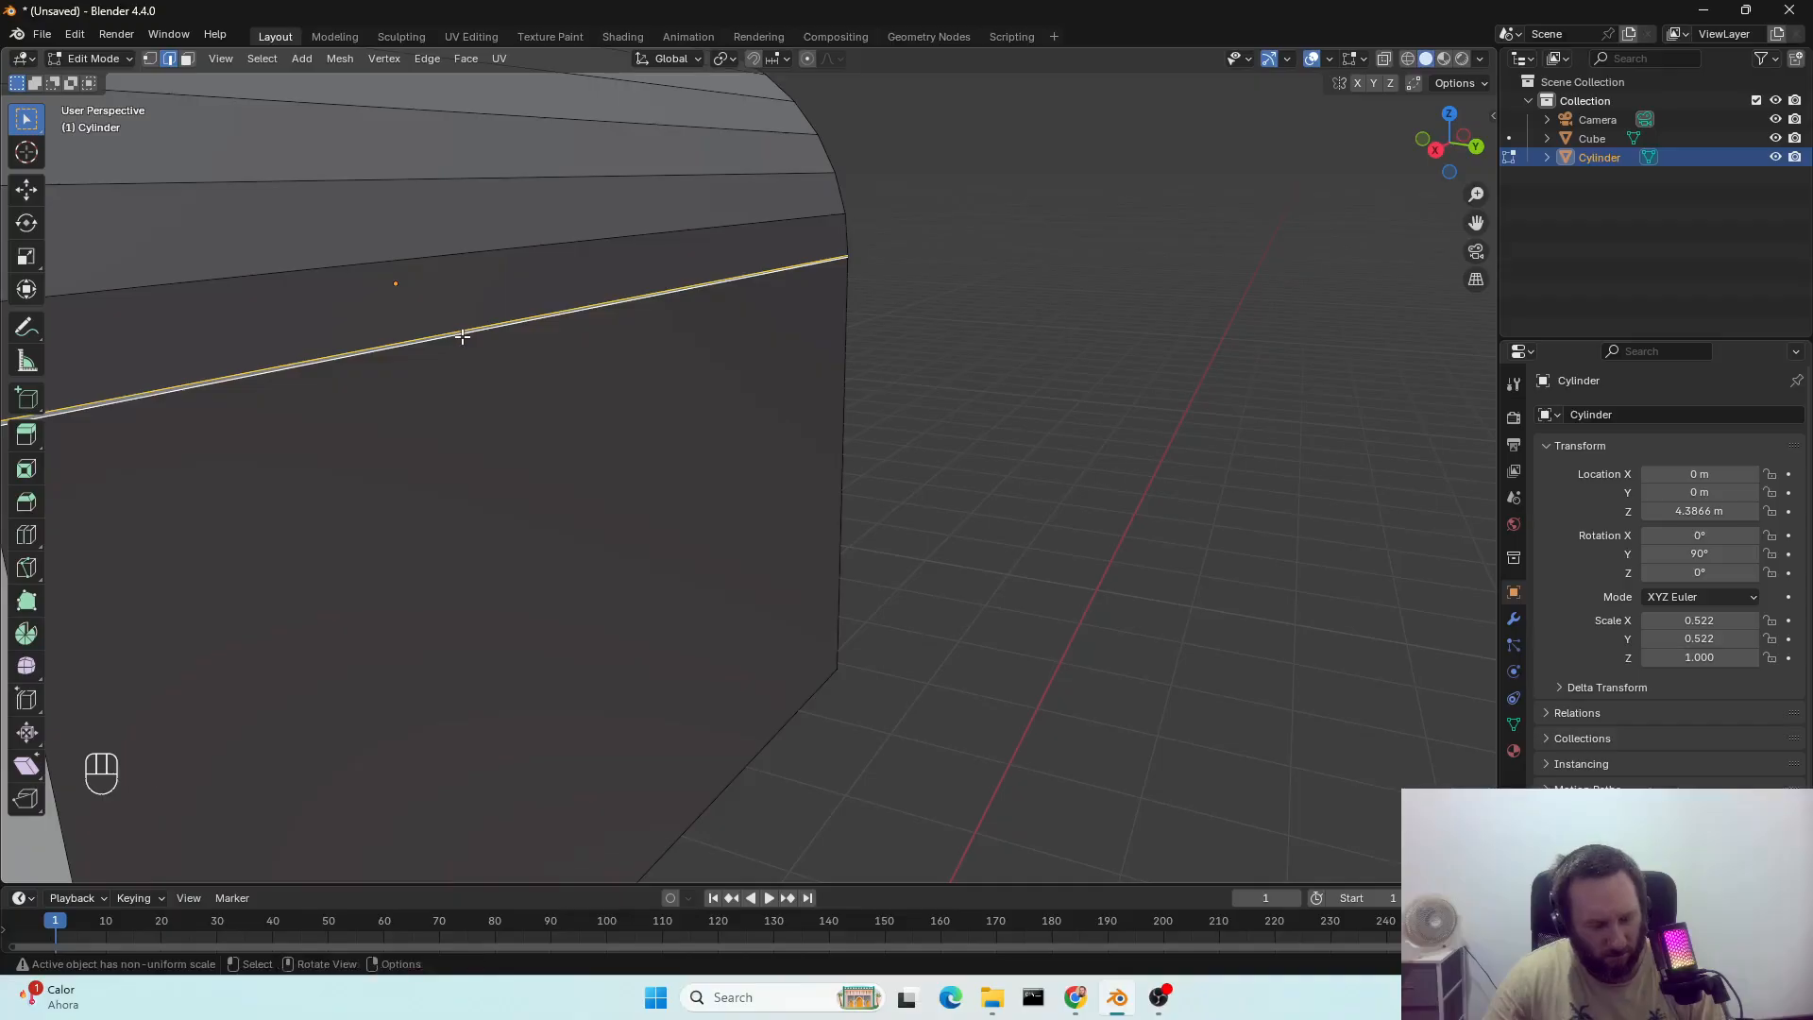
key("f")
middle_click_drag(397, 356, 473, 376)
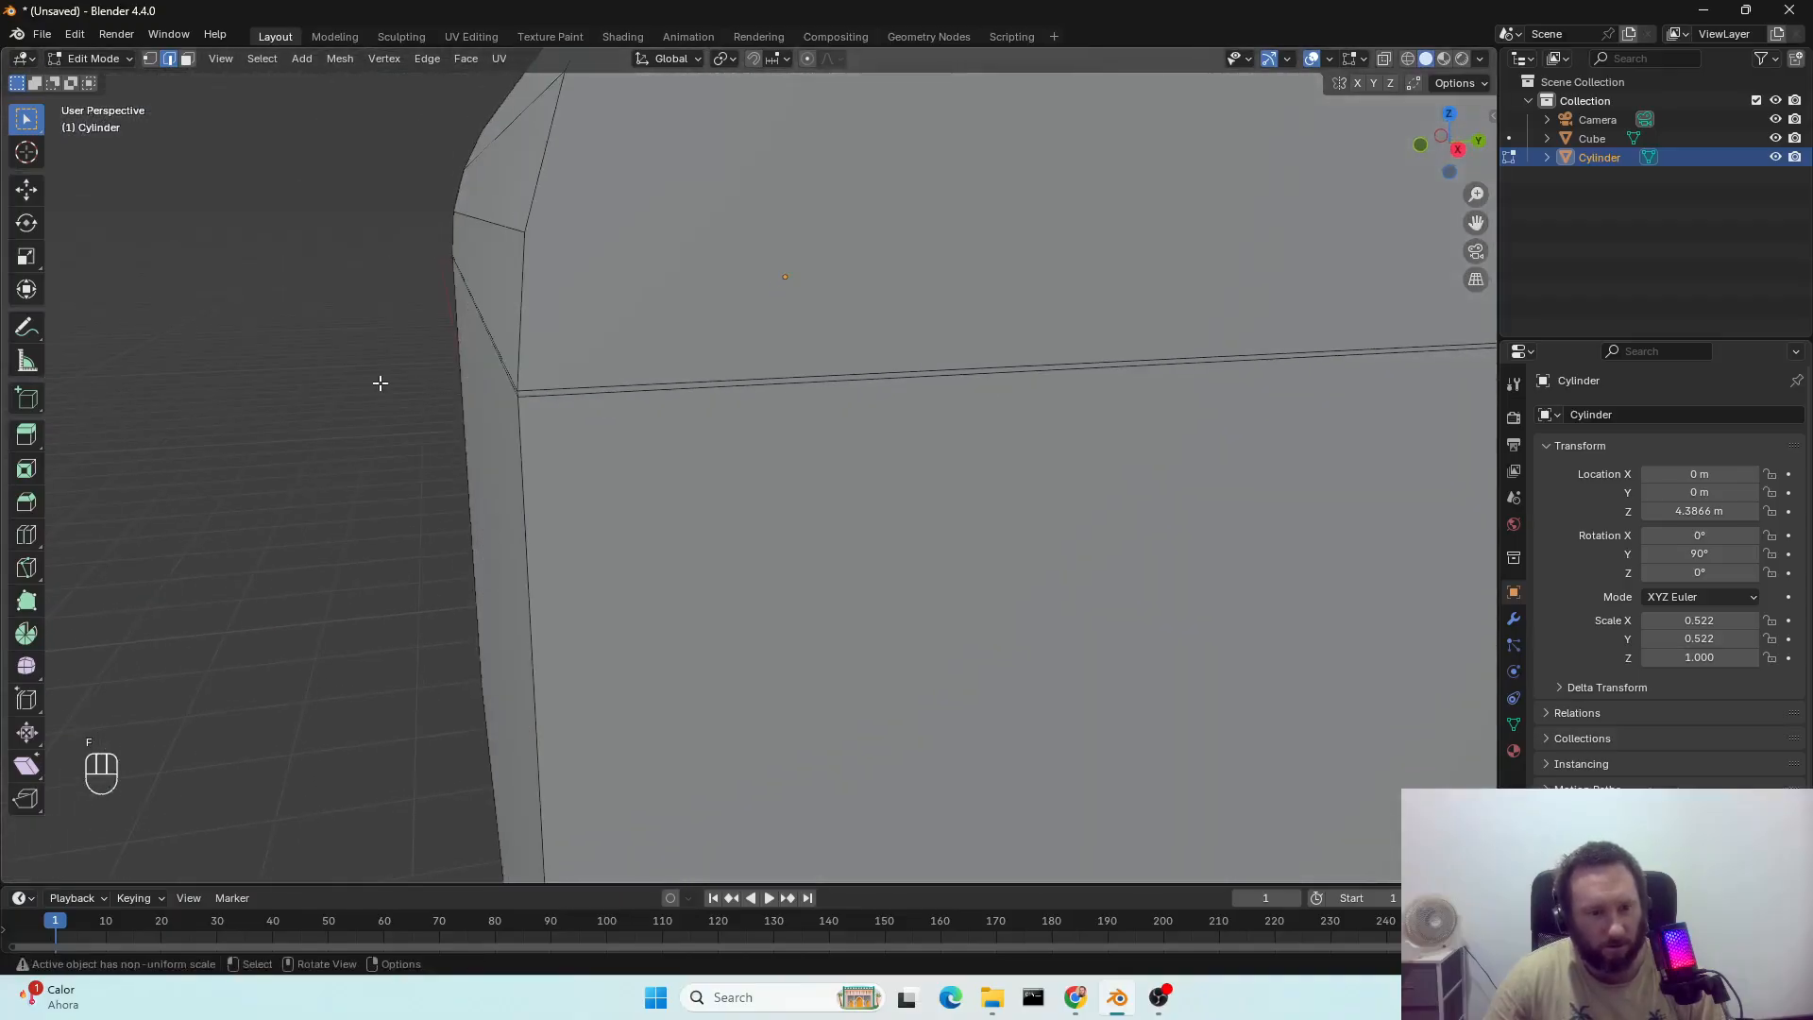
key("Tab")
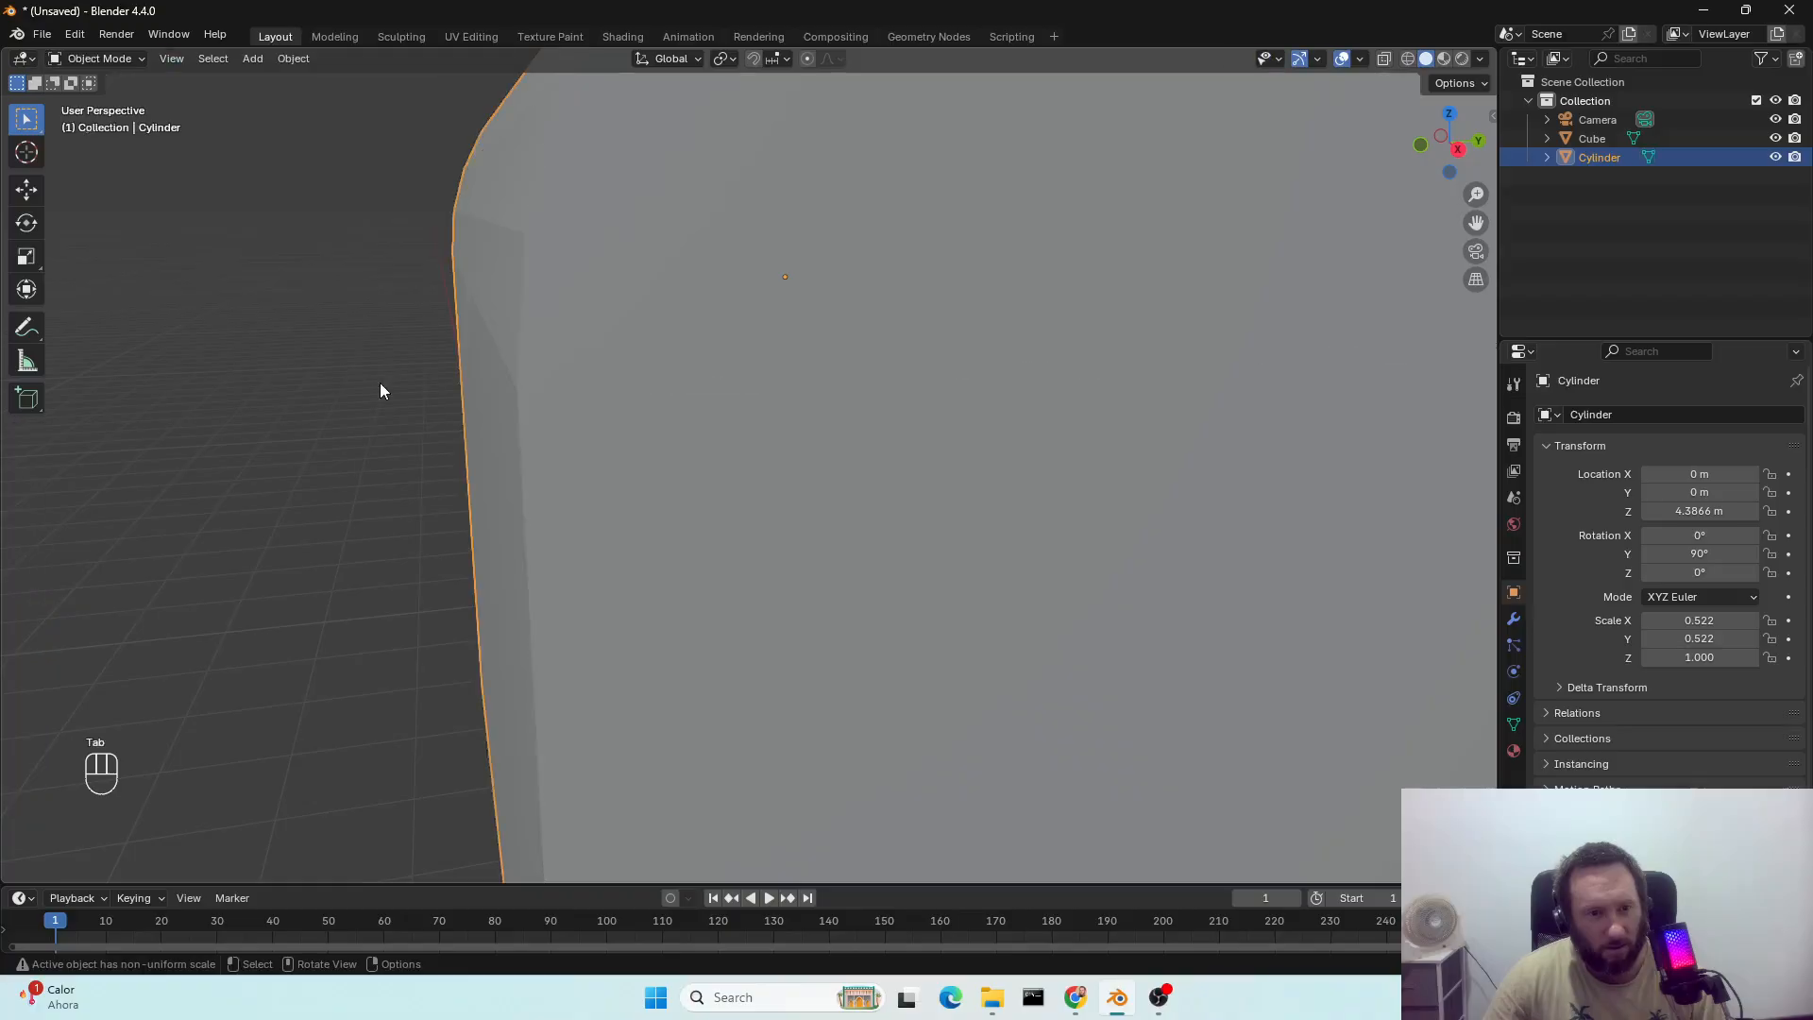
scroll(380, 382, "down", 4)
middle_click_drag(380, 382, 707, 475)
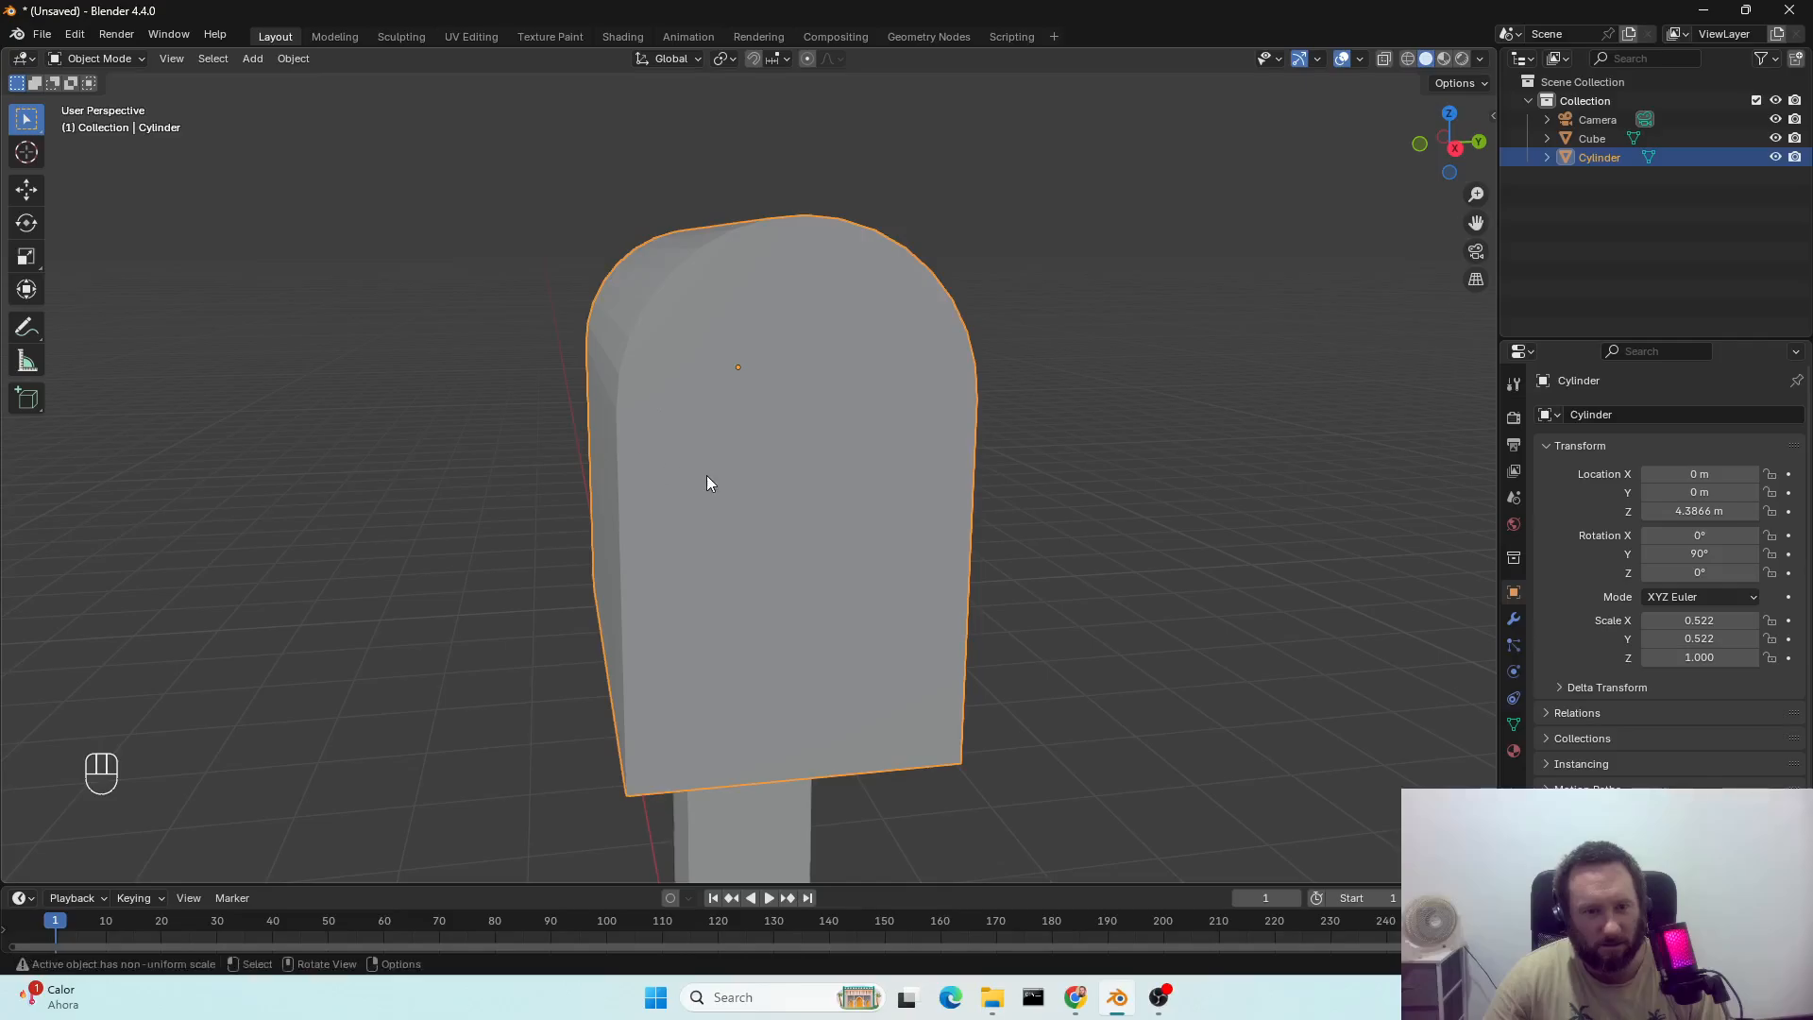
Duplicate the mailbox body about 0.36 m along X and scale the copy to about 0.480 in global Y and Z only.
key("shift+d")
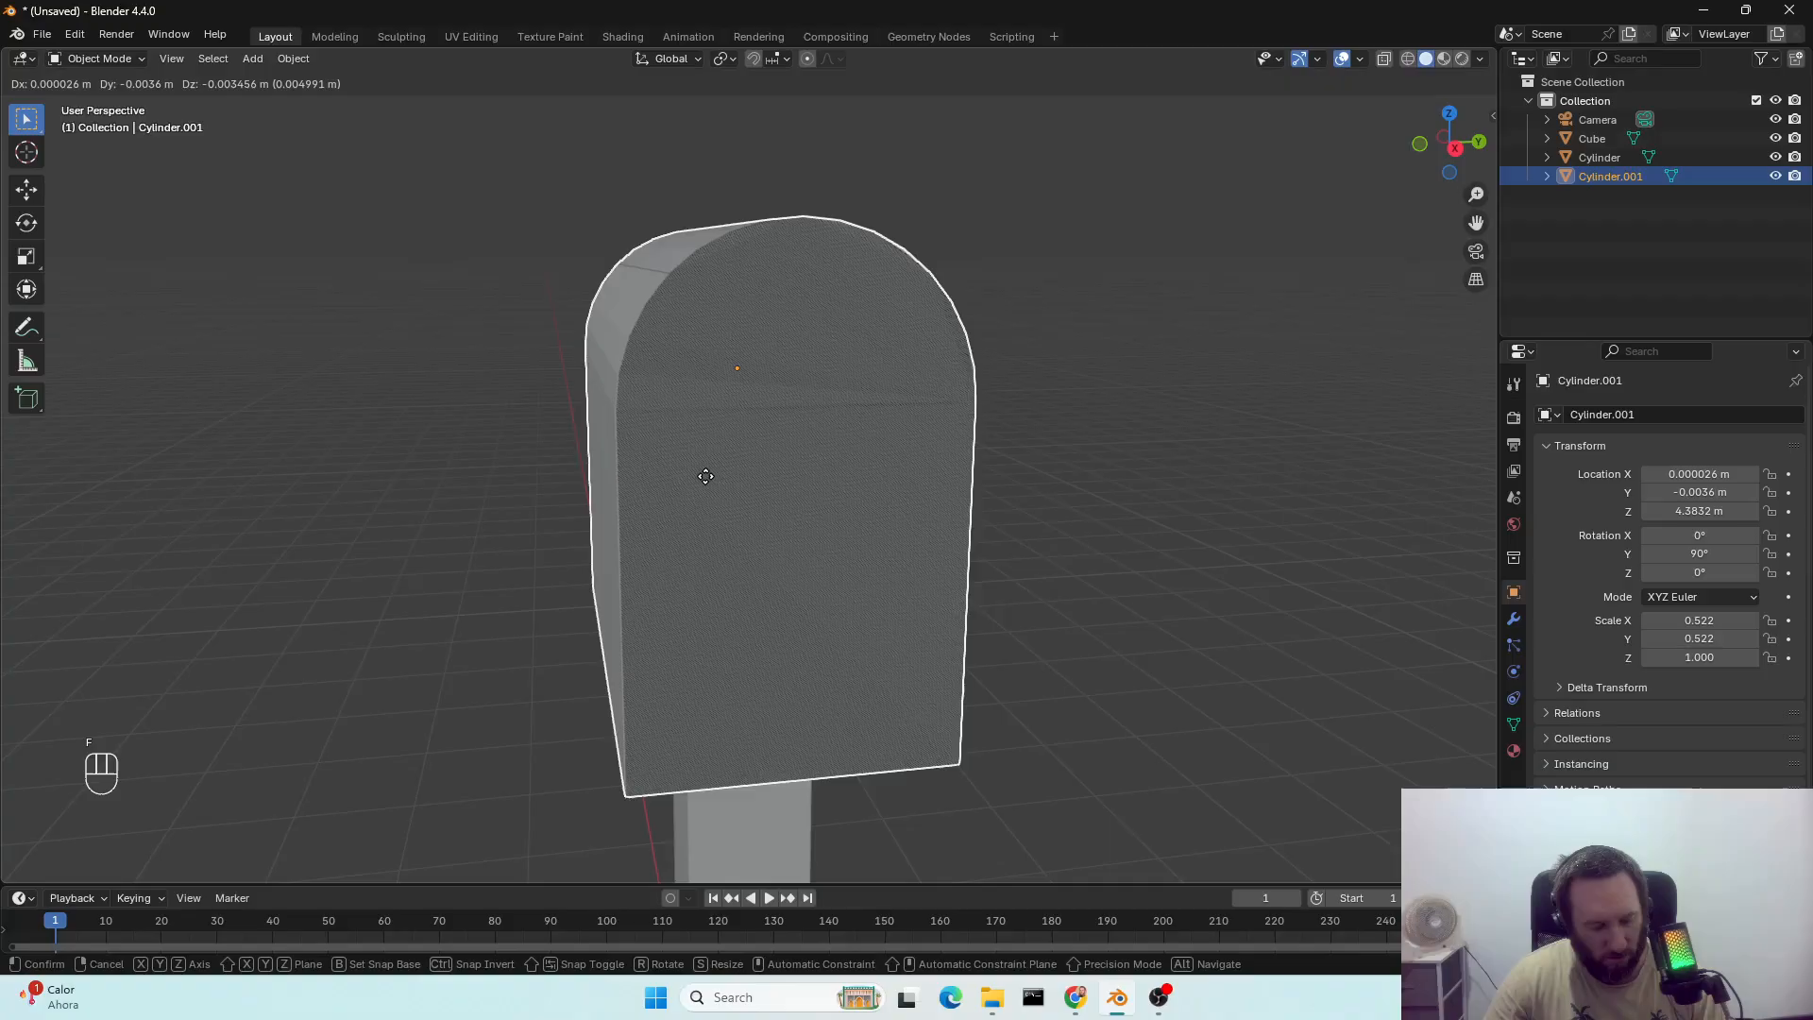
key("x")
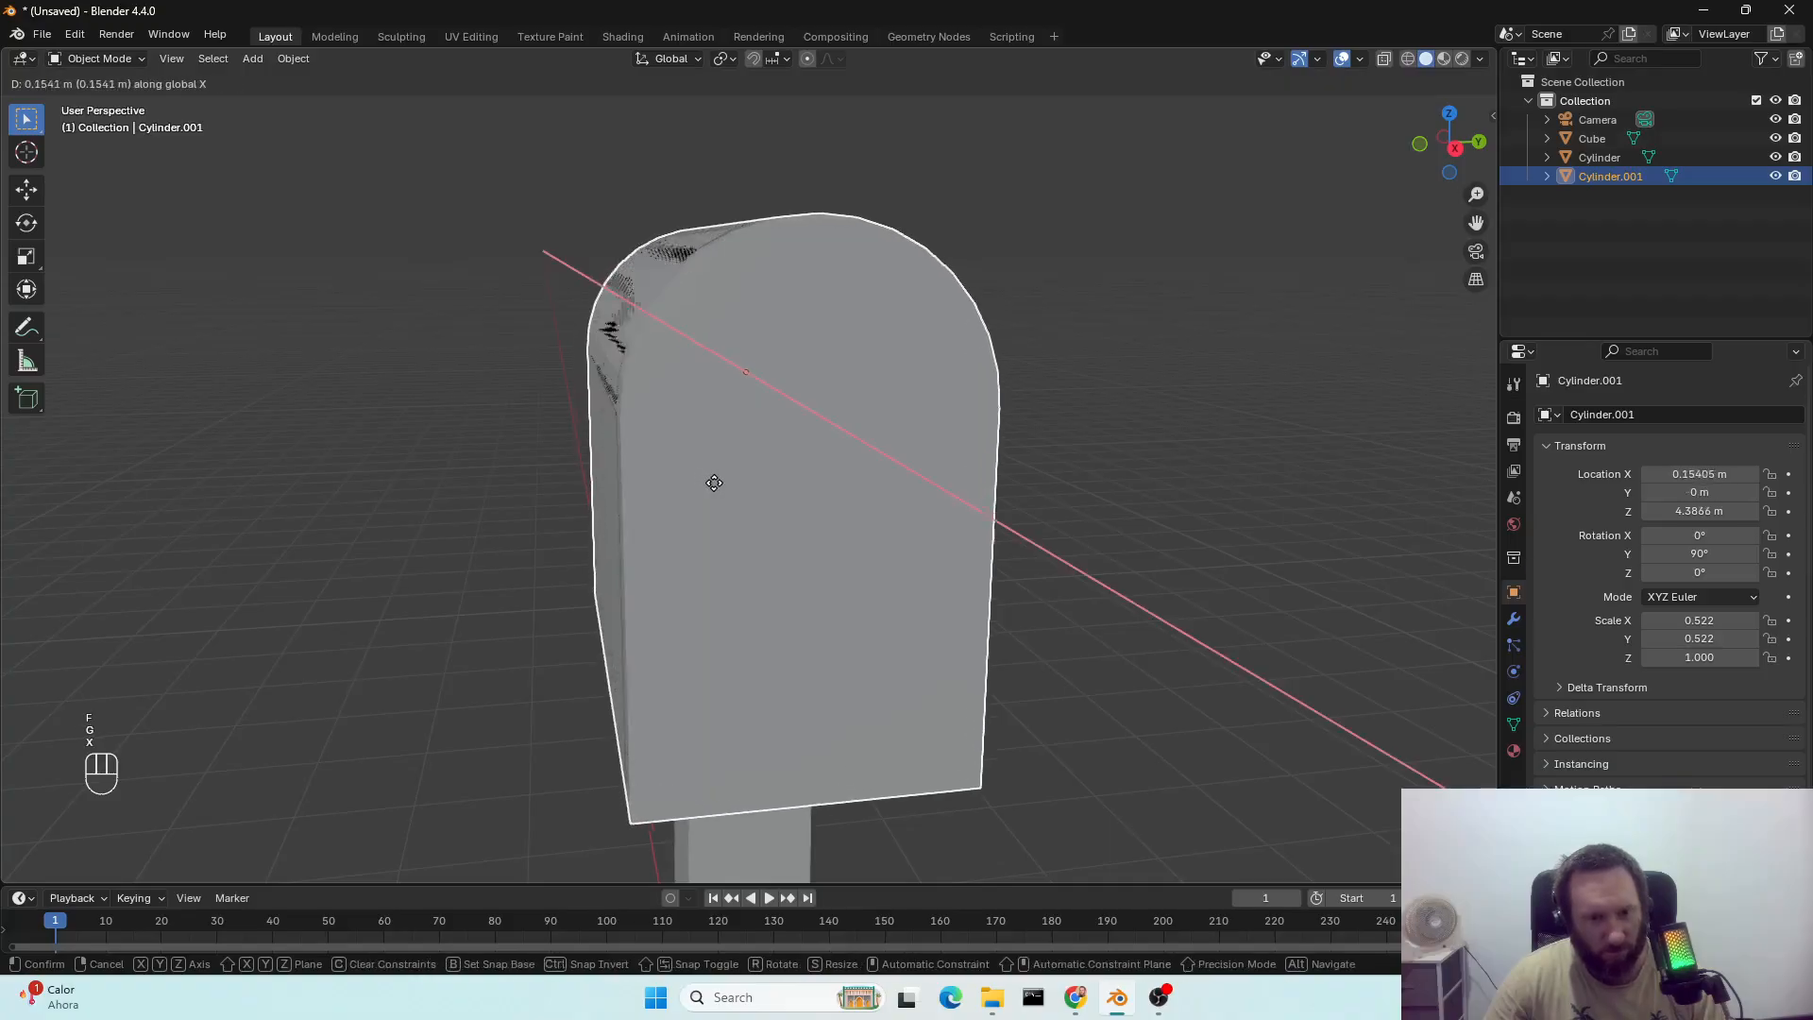
left_click(721, 493)
key("s")
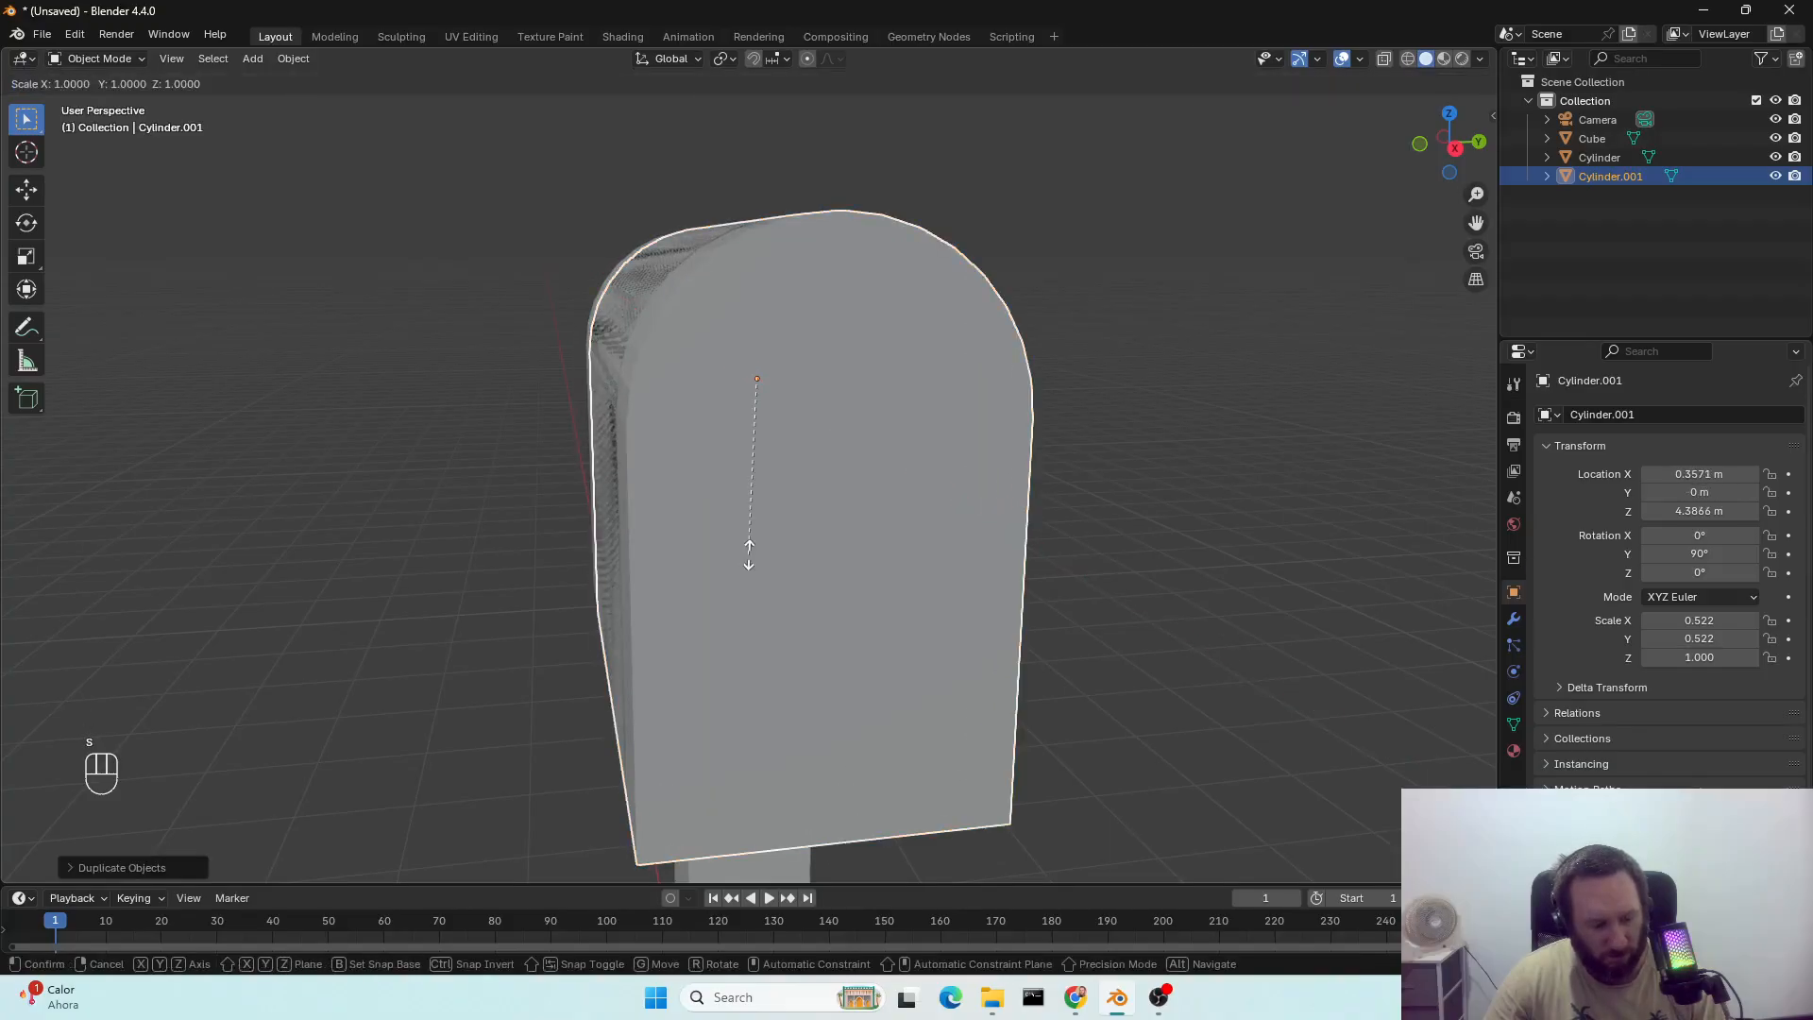
key("shift+z")
key("shift+x")
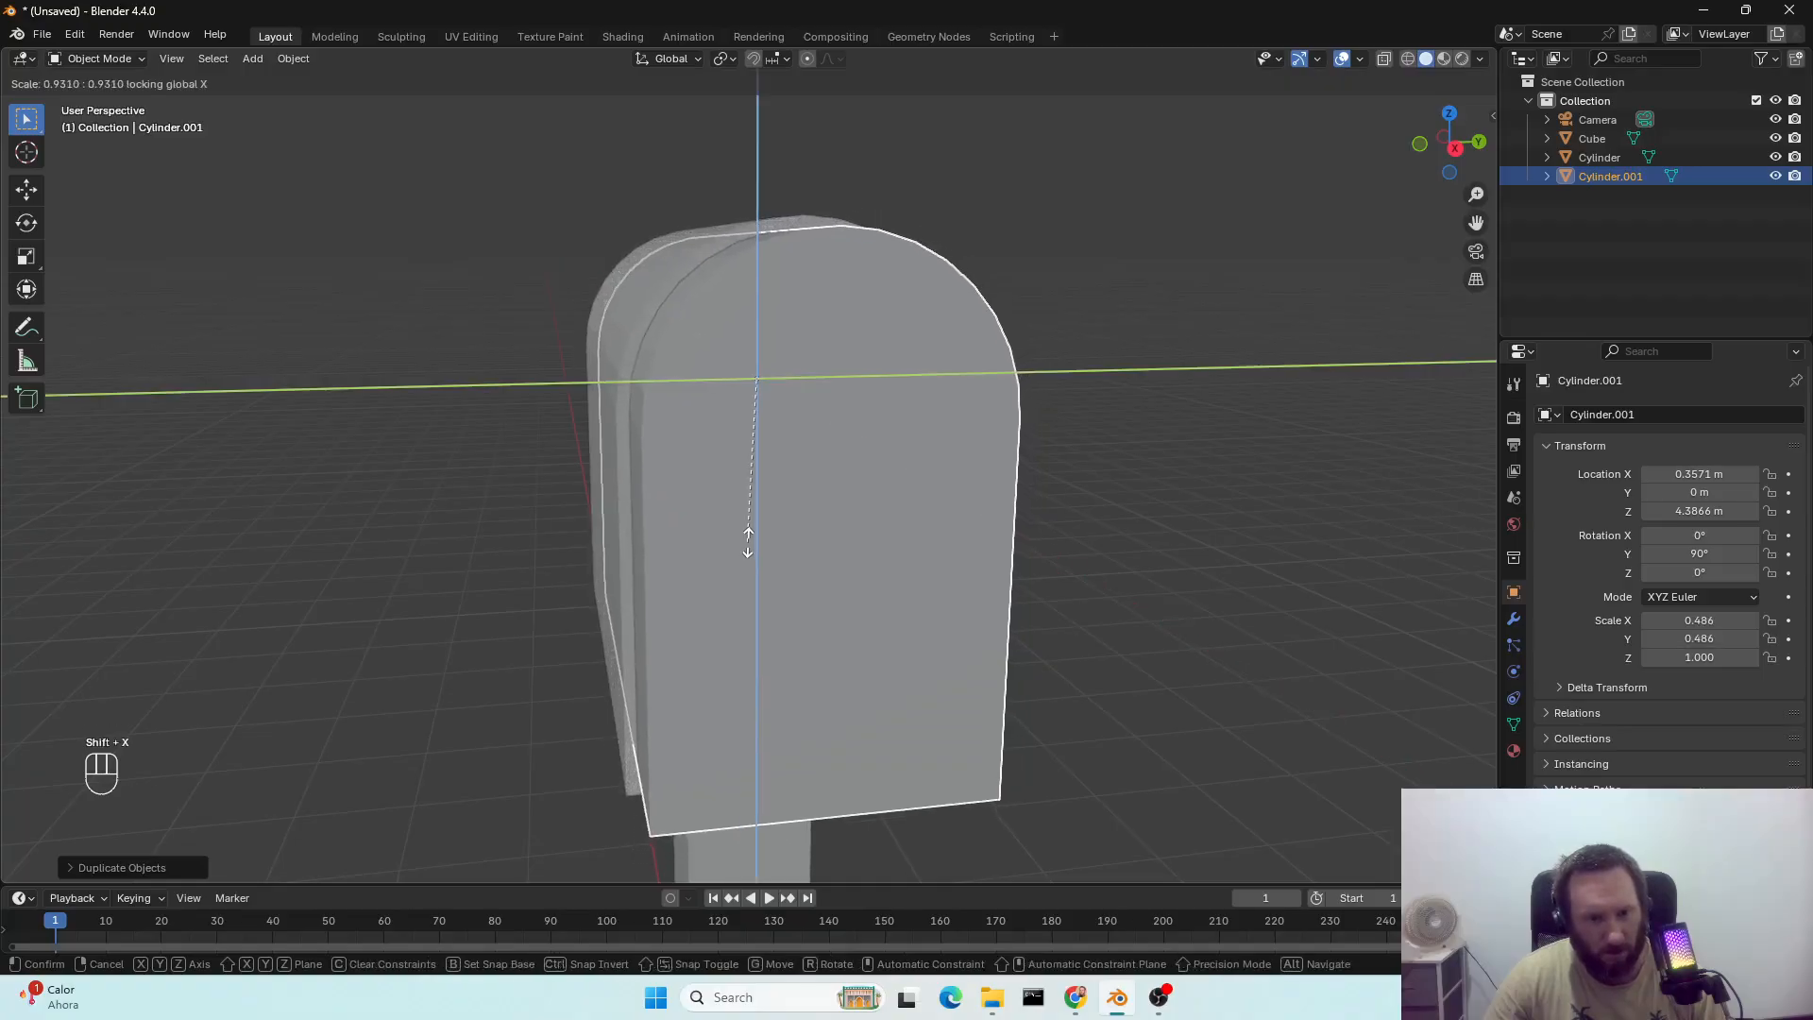
left_click(757, 603)
Move the smaller copy back along X to about 0.071 m so it protrudes slightly from the front of the mailbox.
middle_click_drag(757, 602, 901, 664)
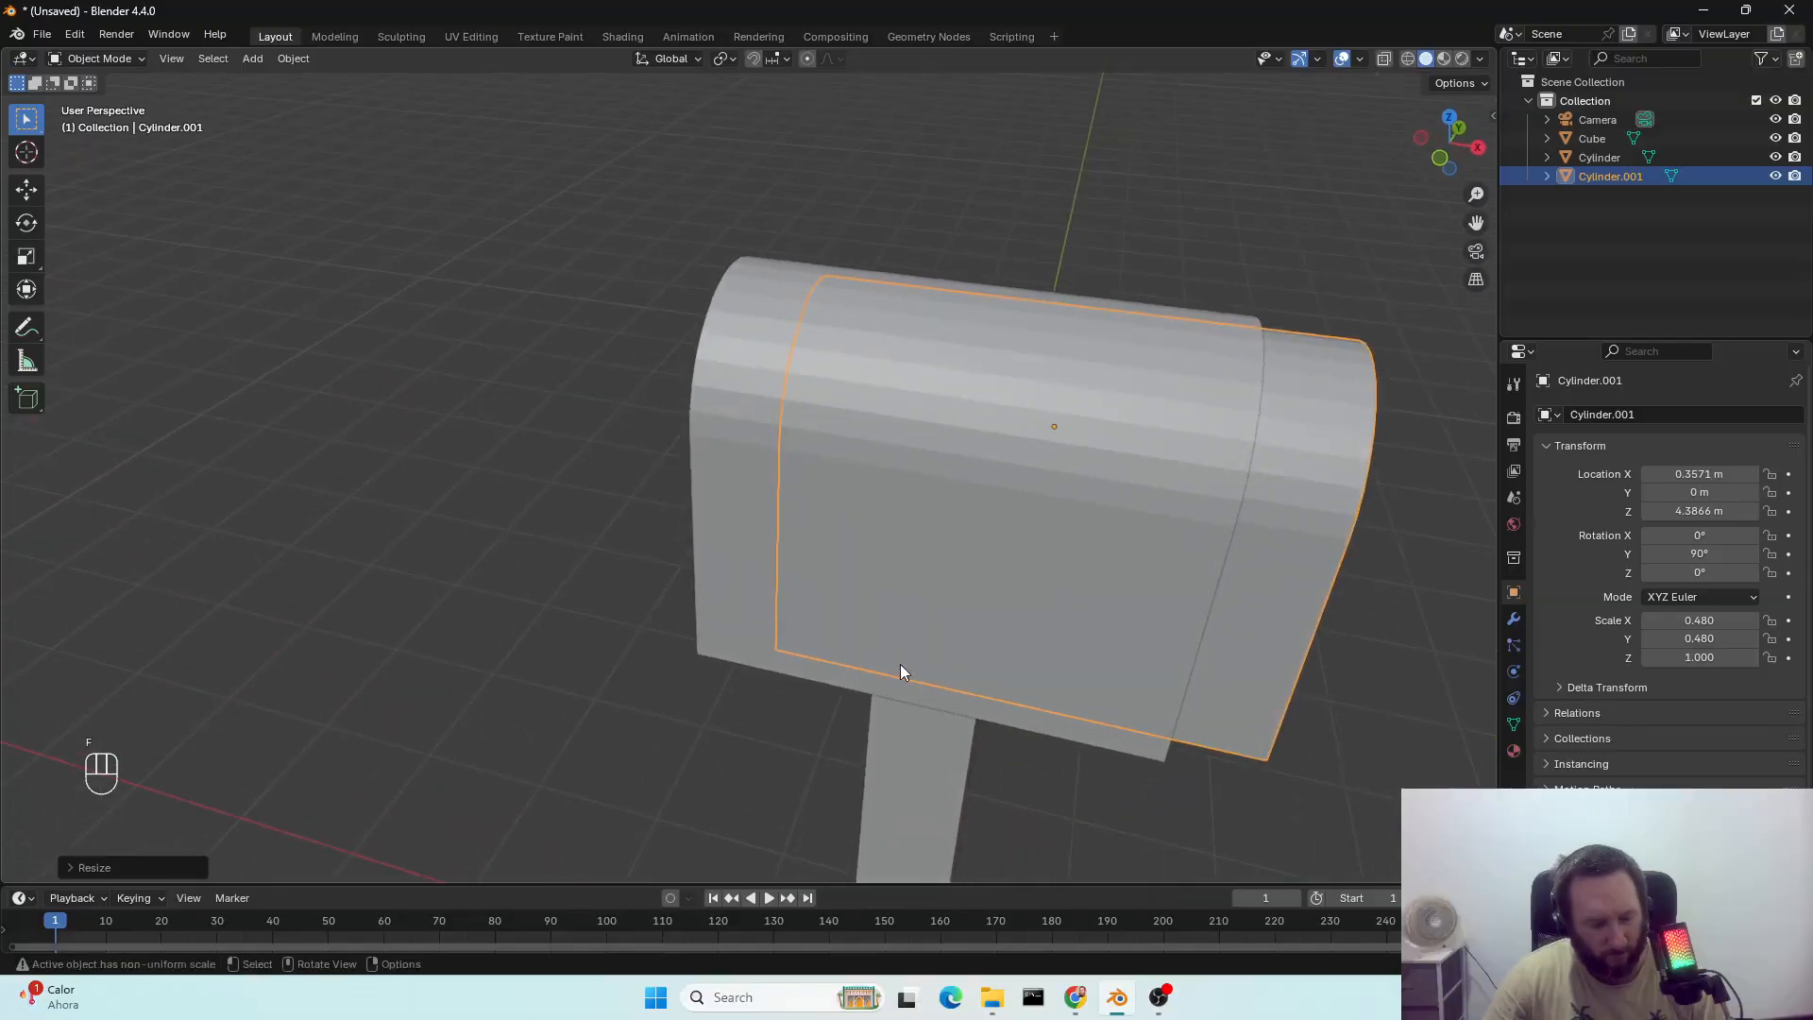
key("f")
key("g")
key("x")
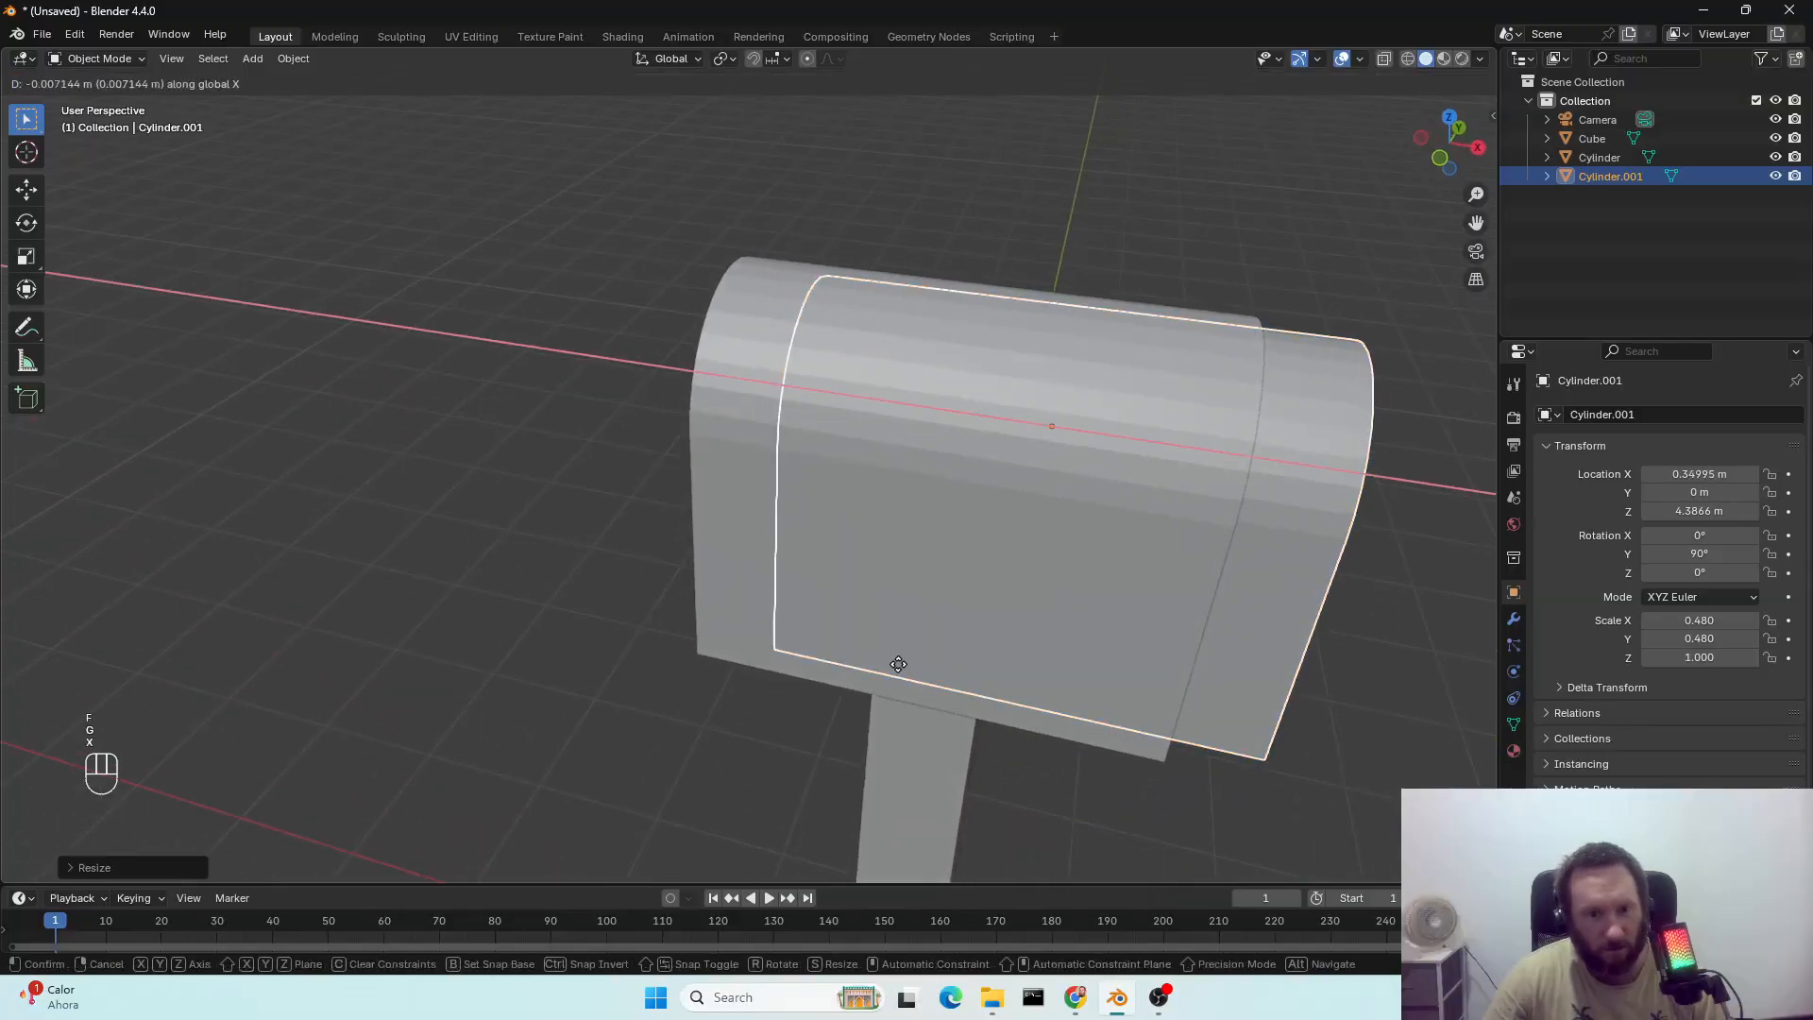
left_click(826, 666)
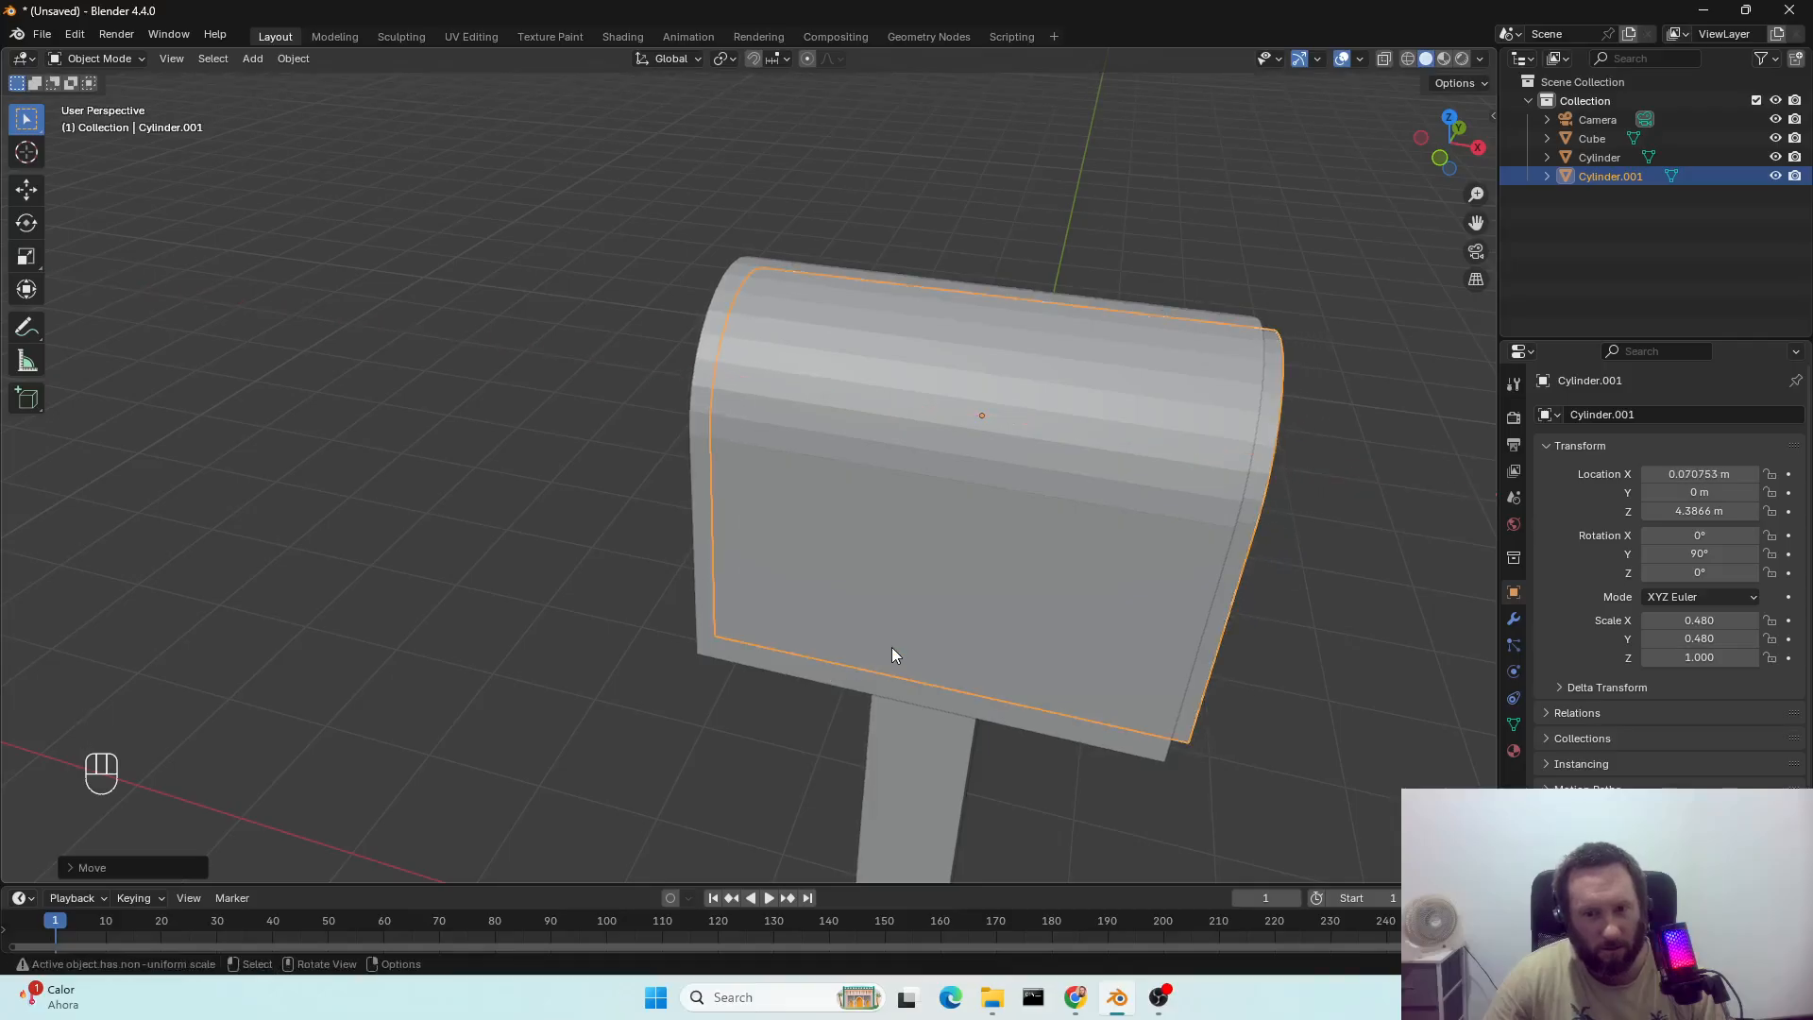
Add a Boolean modifier in Difference mode to the larger mailbox body.
middle_click_drag(891, 647, 785, 609)
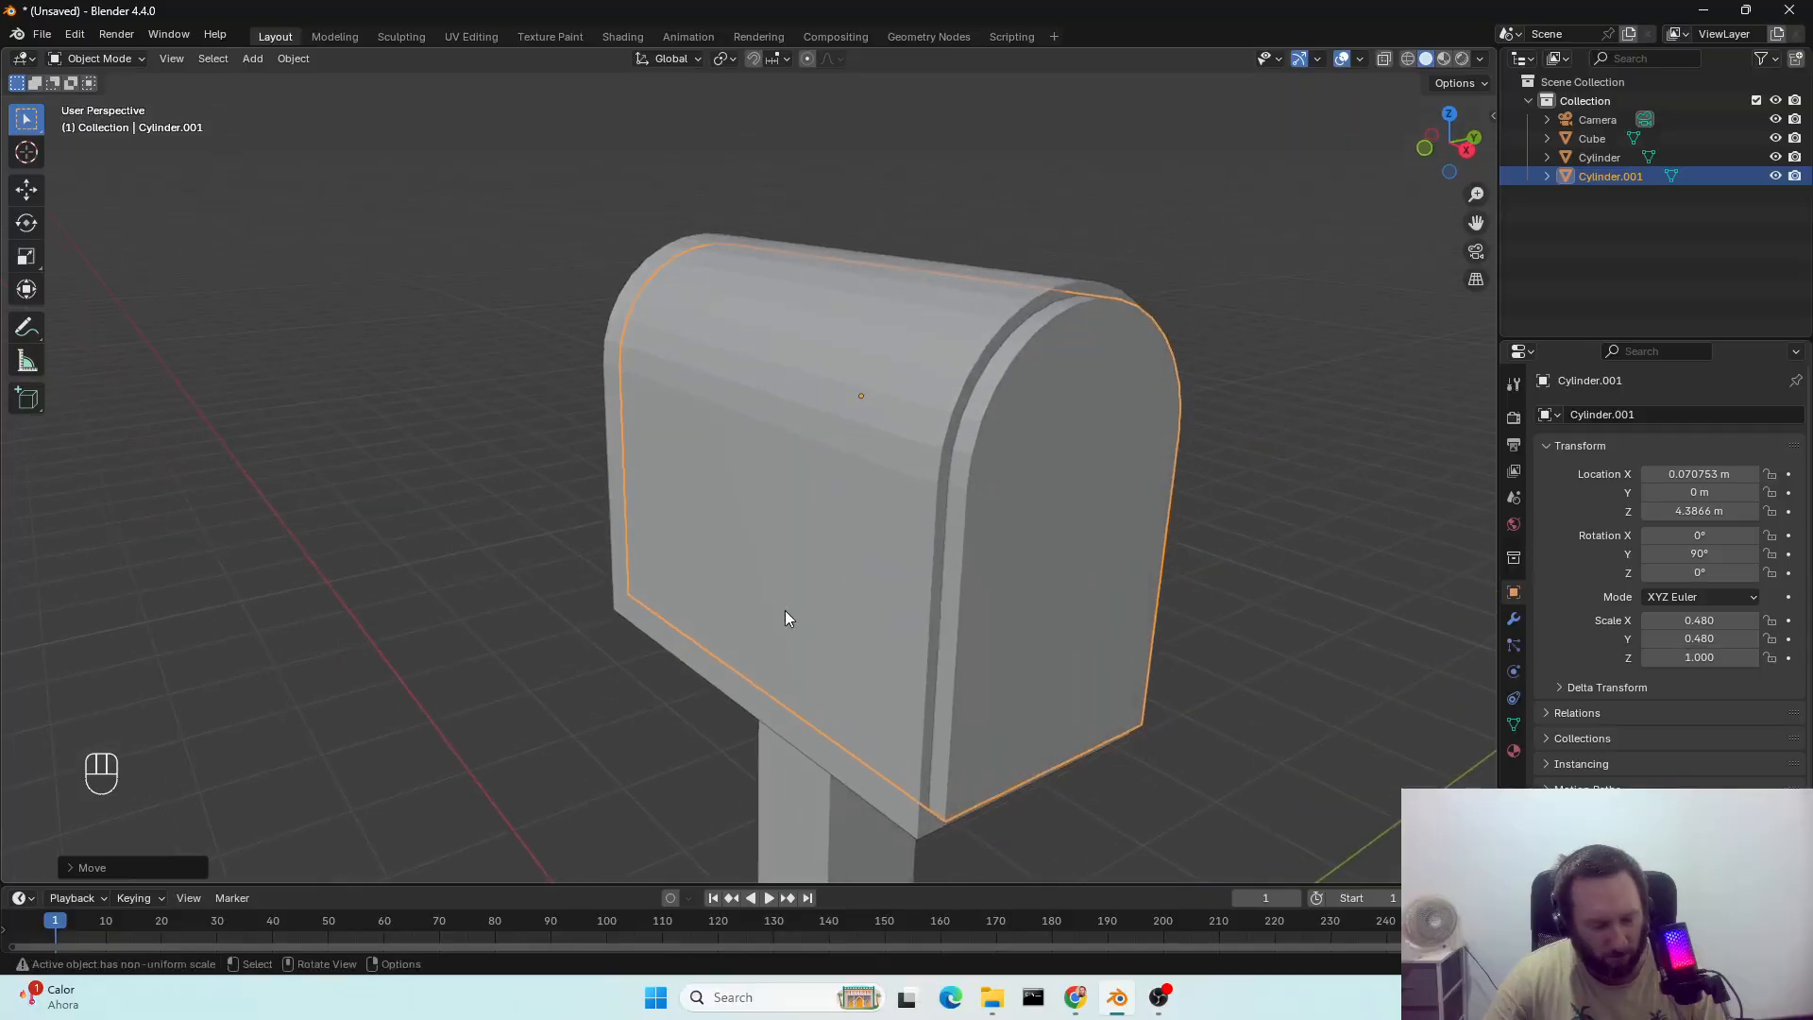
left_click(876, 472)
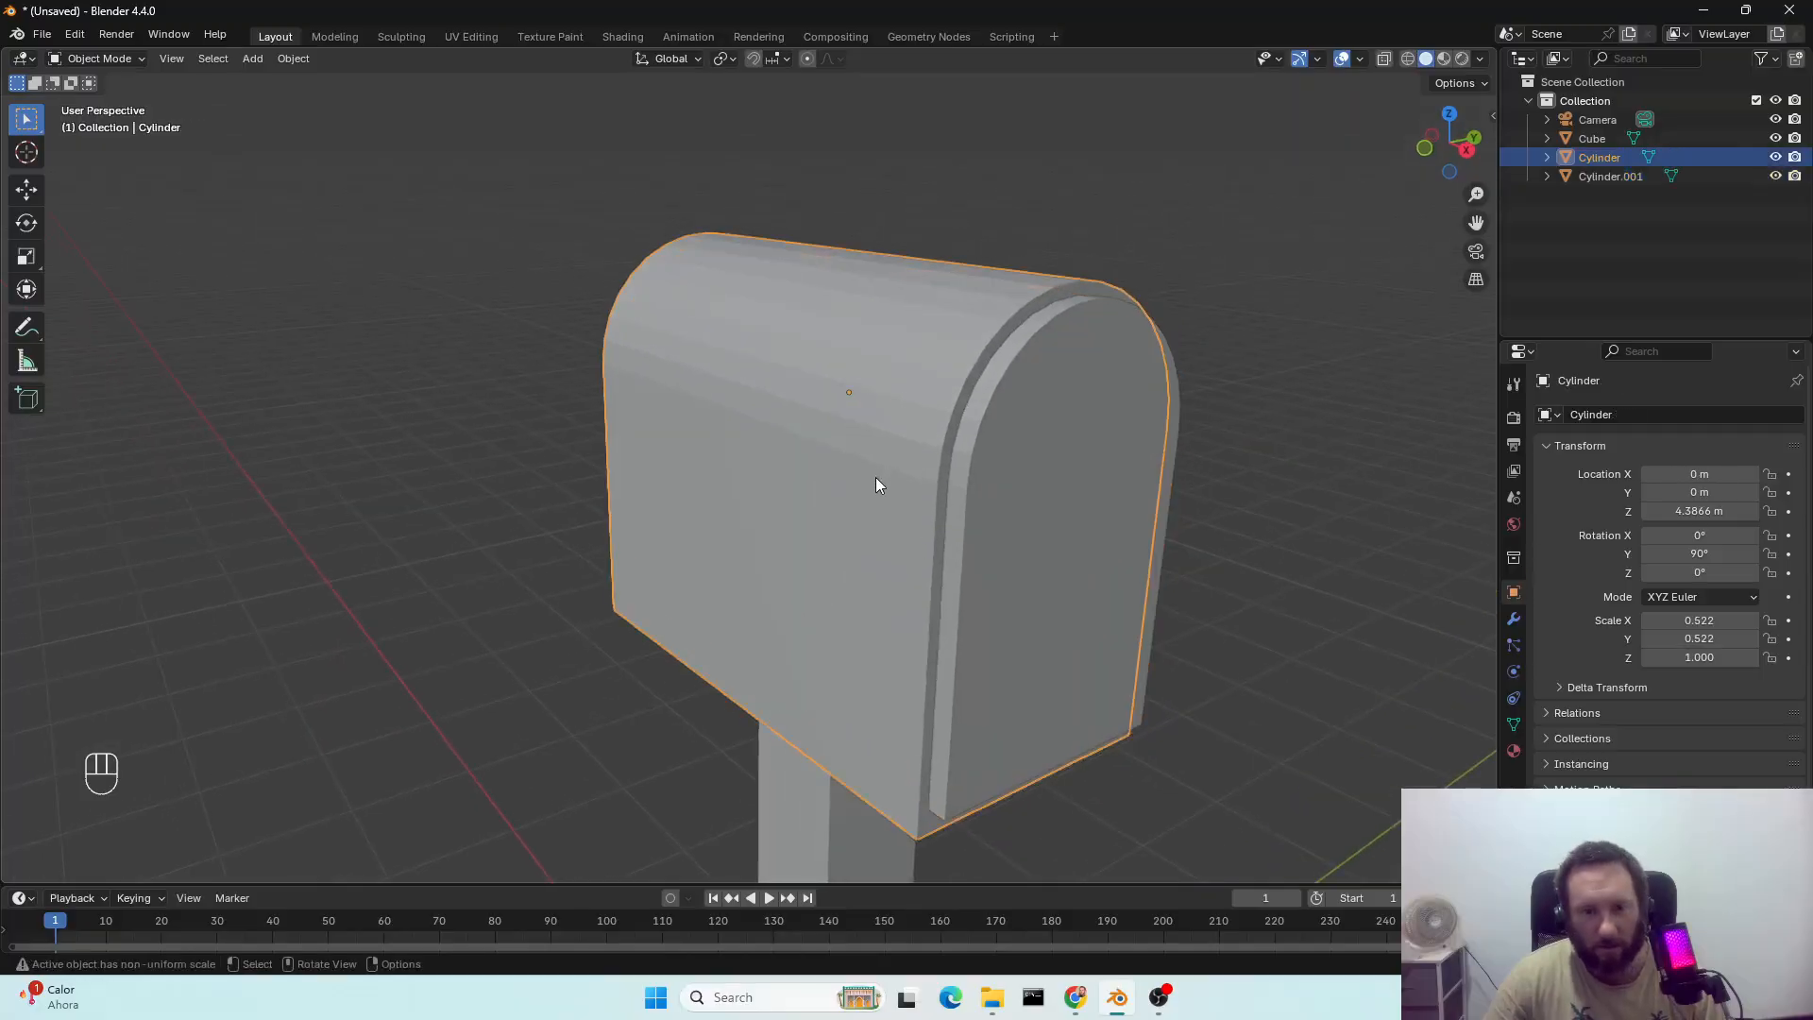
left_click(1514, 619)
left_click(1605, 413)
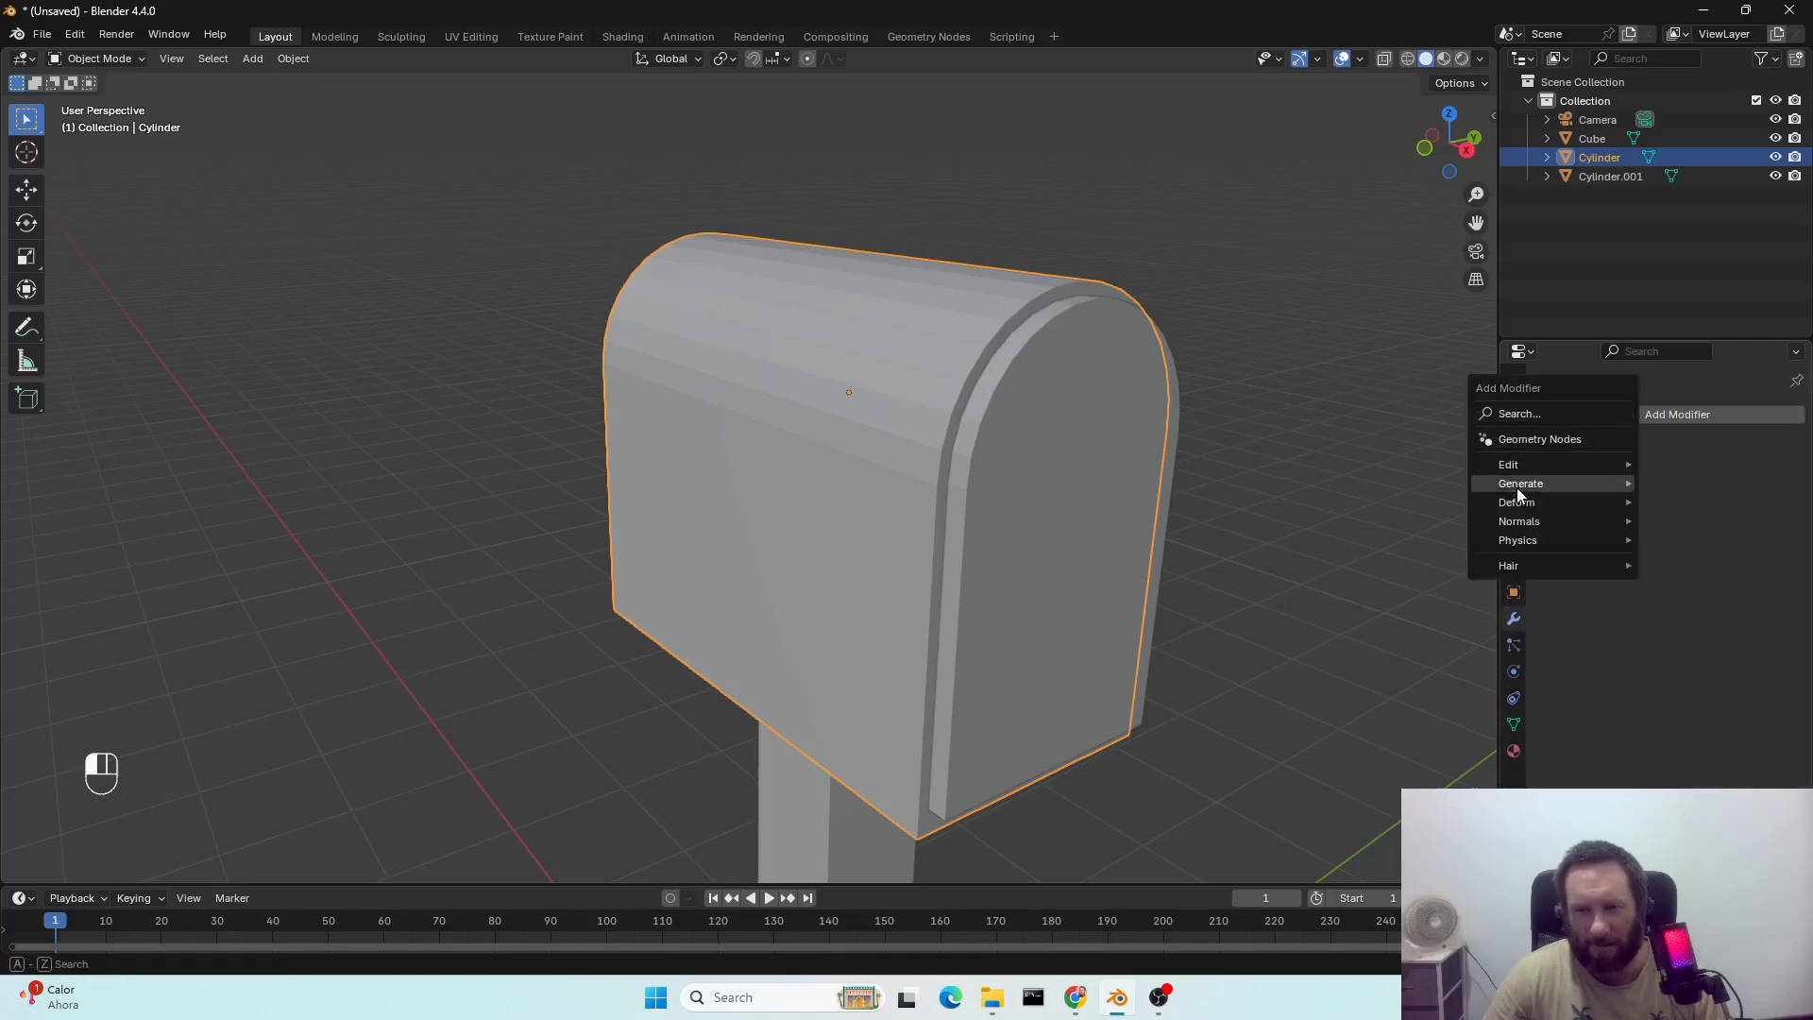
mouse_move(1522, 467)
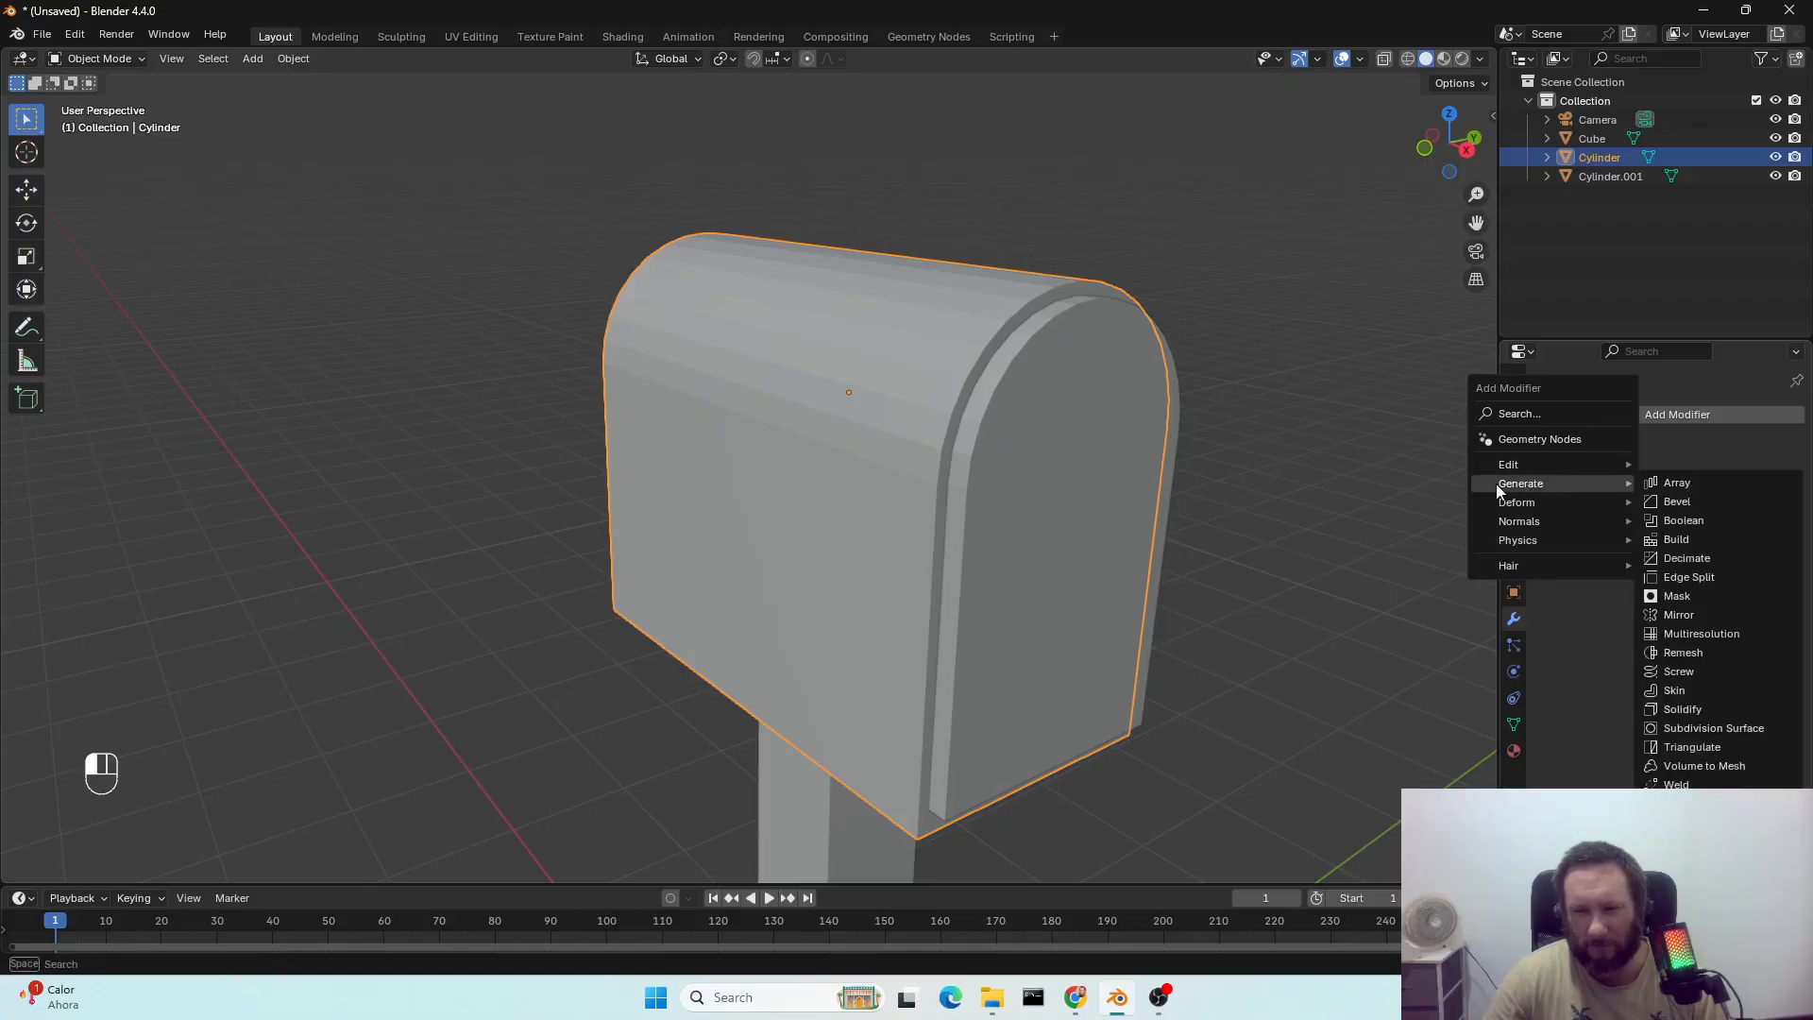
left_click(1676, 521)
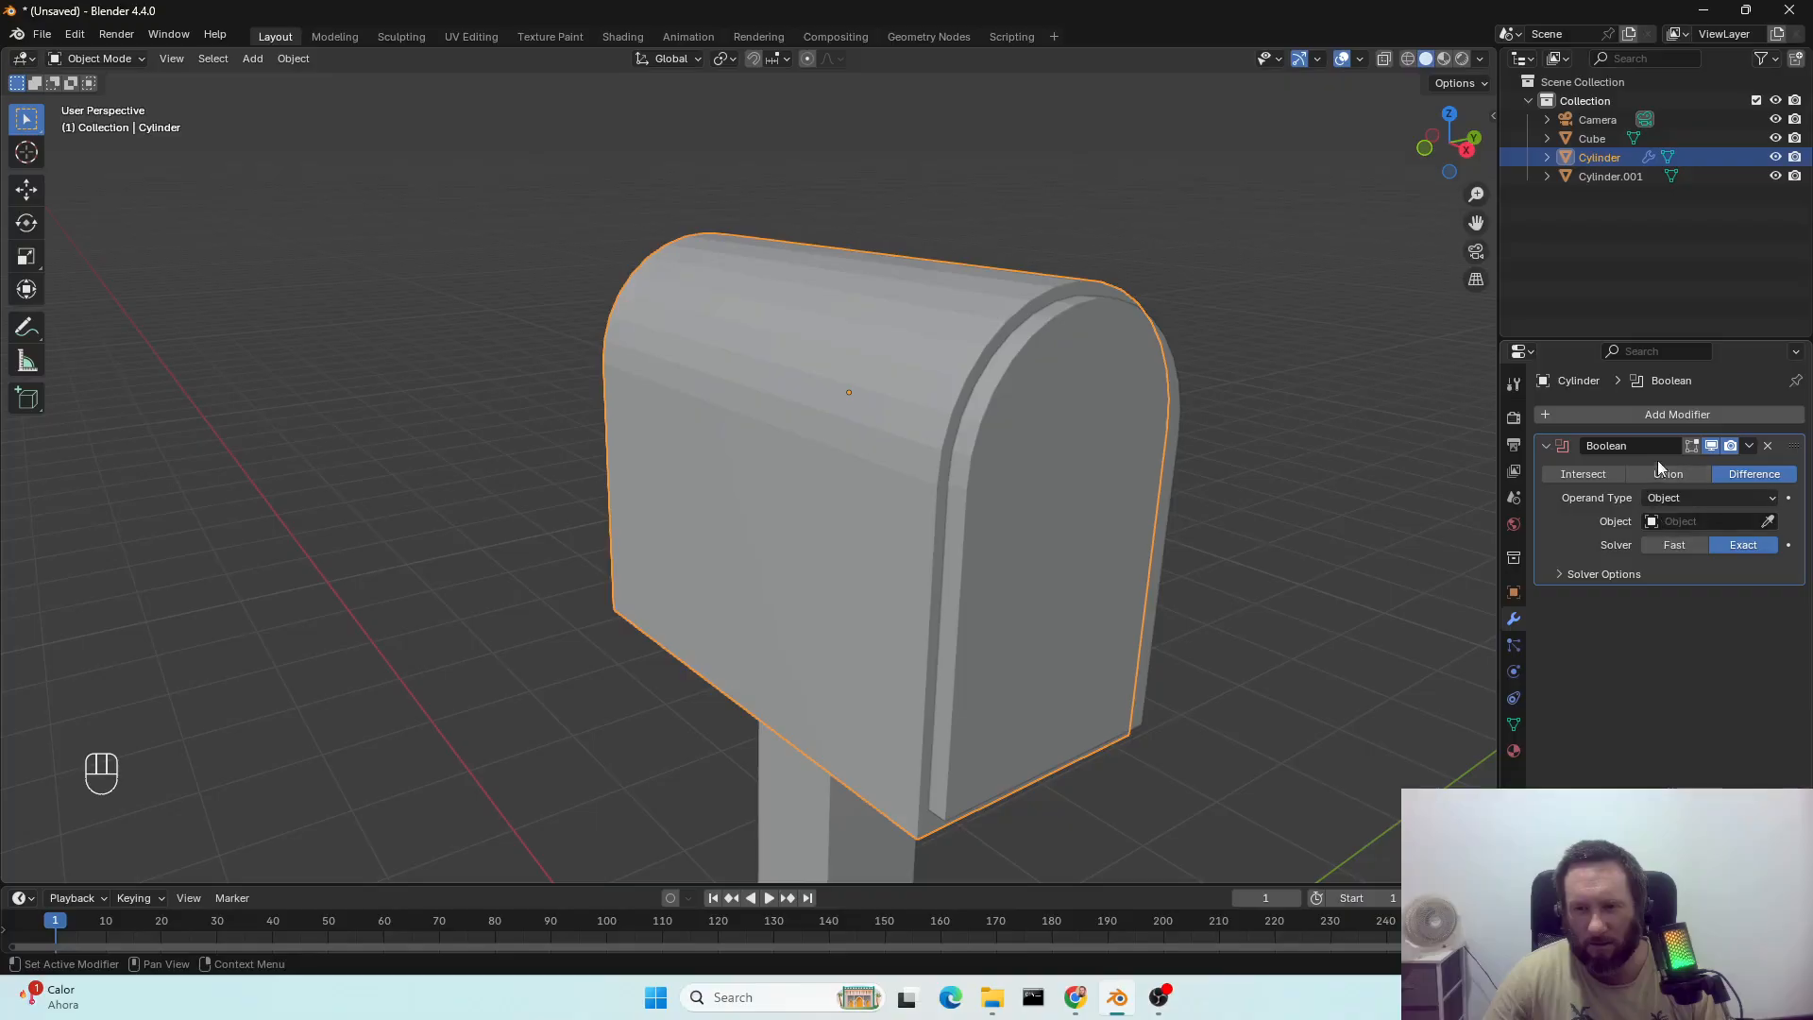
Set the smaller inner copy as the Boolean's object and apply the modifier.
left_click(1767, 522)
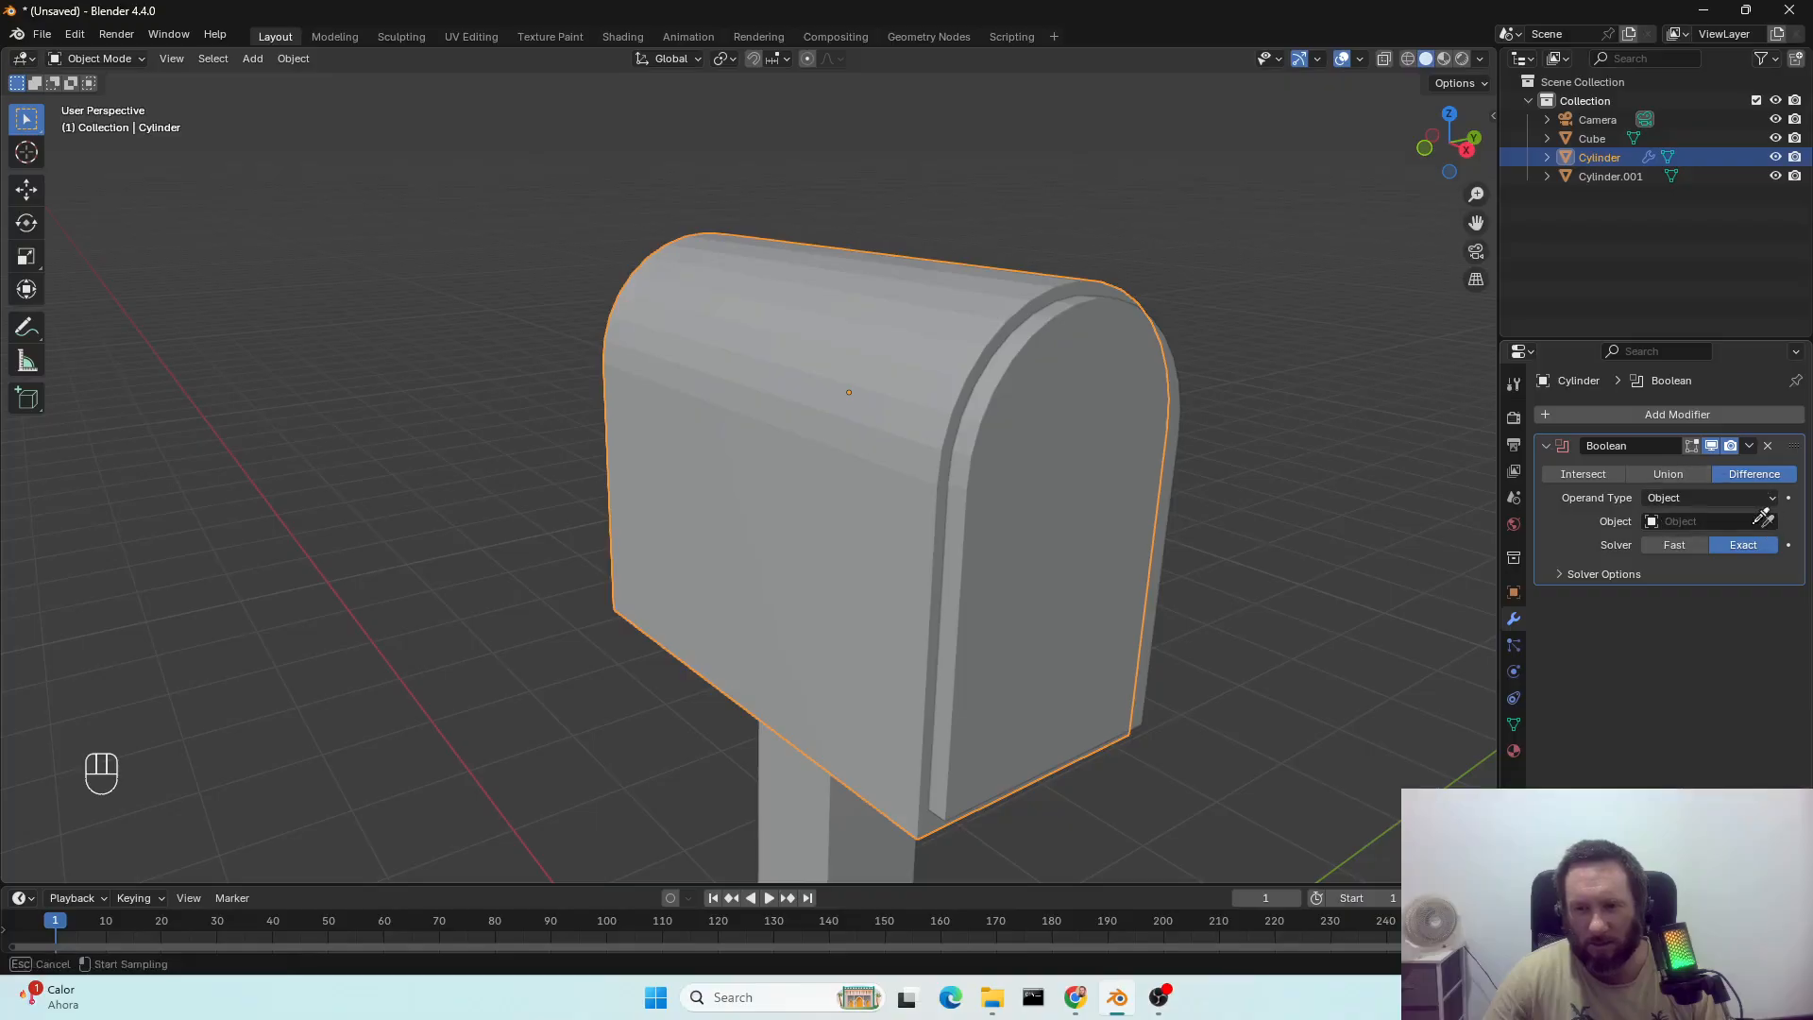
left_click(1034, 466)
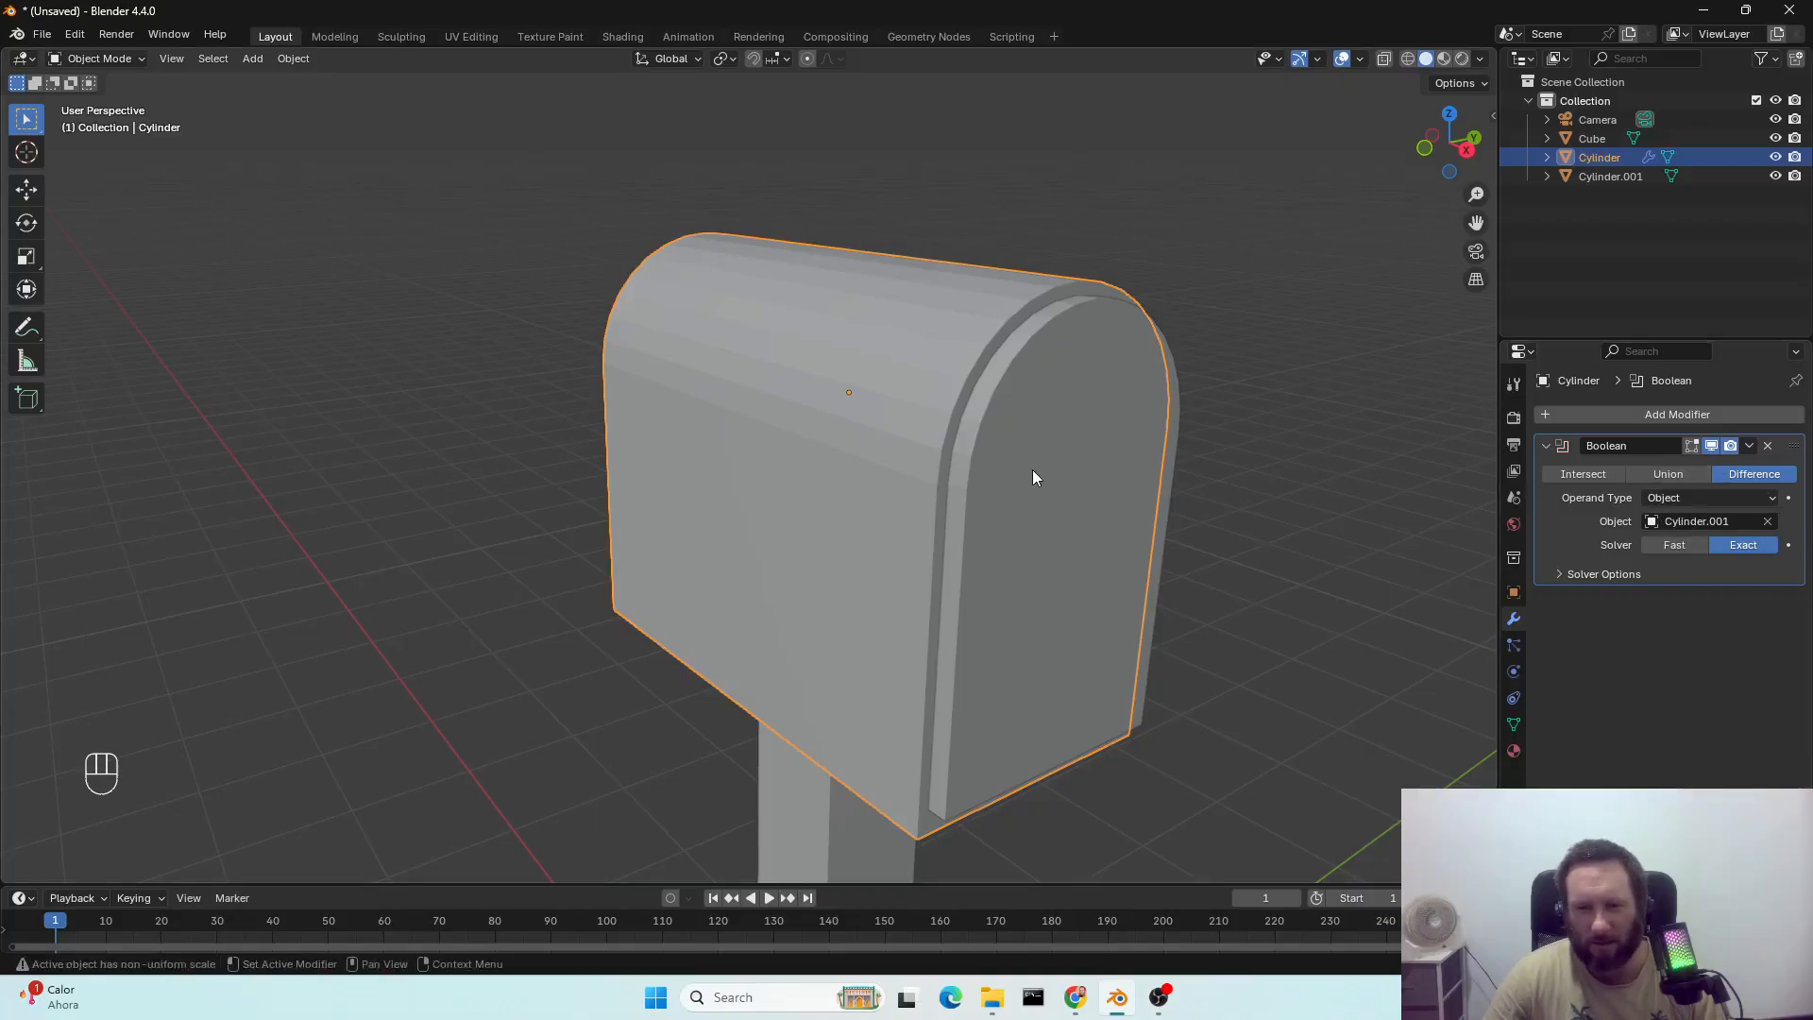
left_click(1752, 448)
left_click(1678, 473)
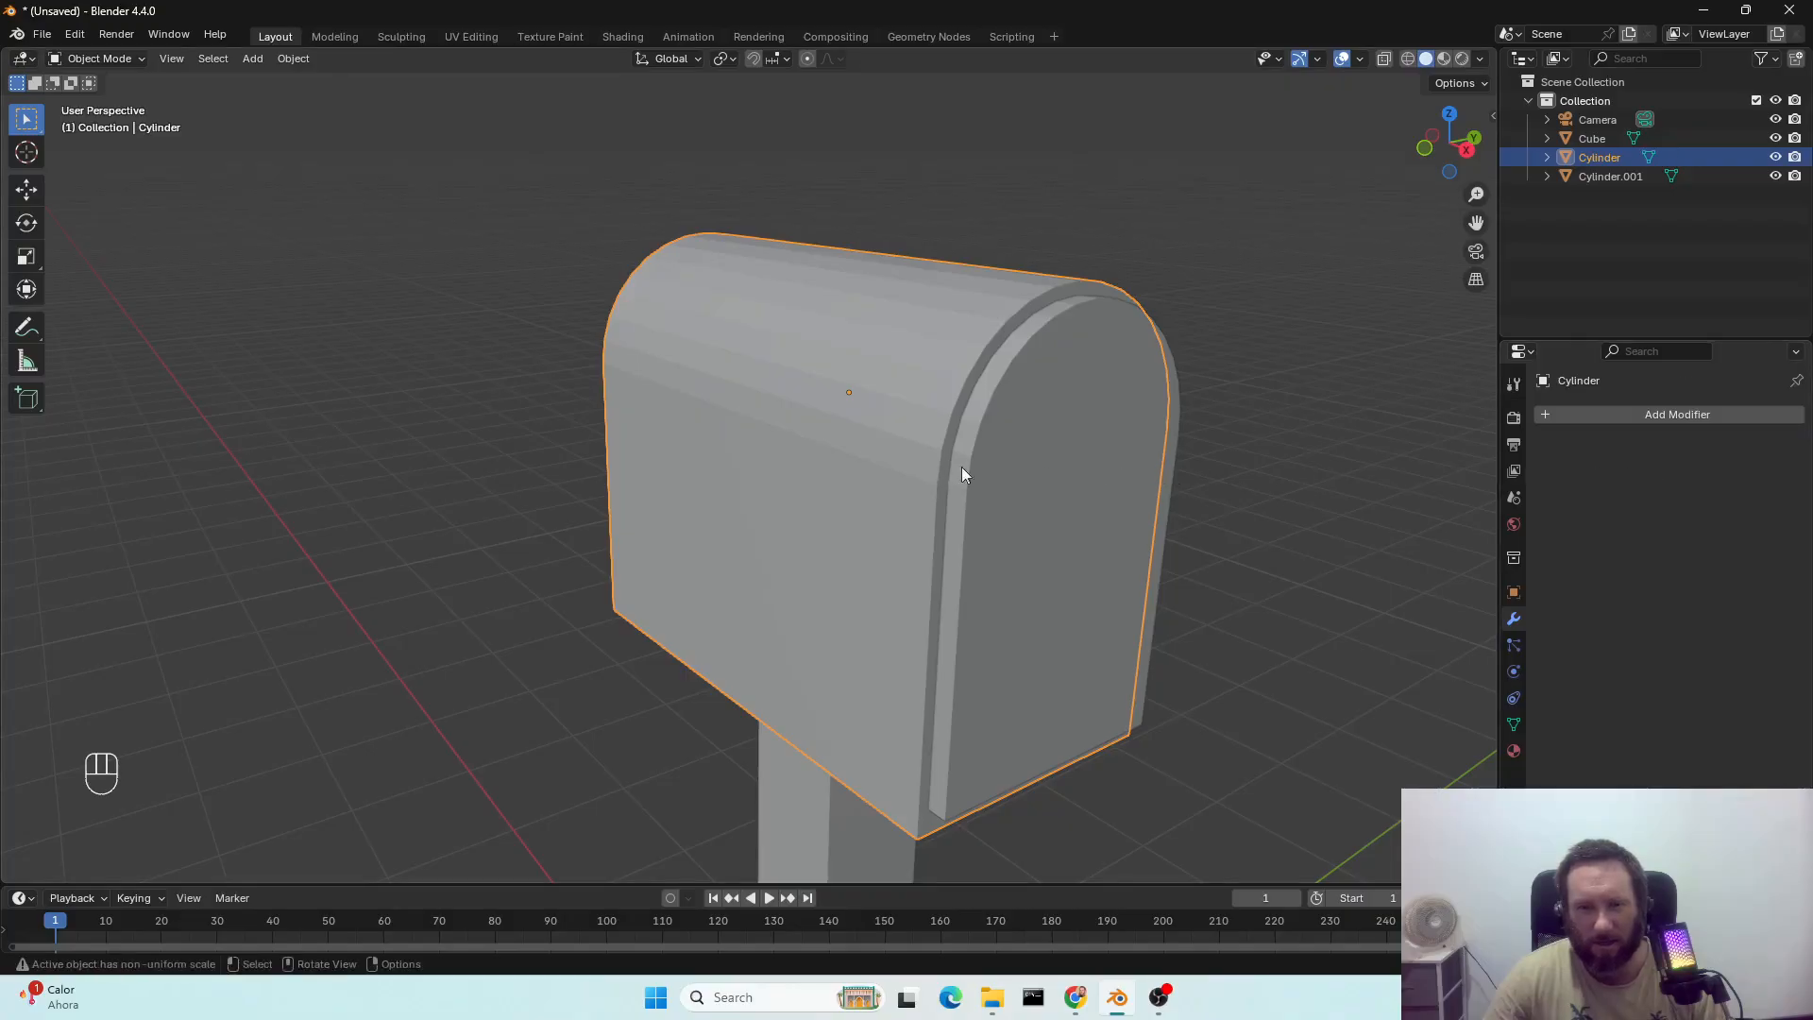
Temporarily shift the inner copy aside to inspect the hollowed interior, restoring the copy to its place inside the mailbox.
left_click(1016, 479)
key("g")
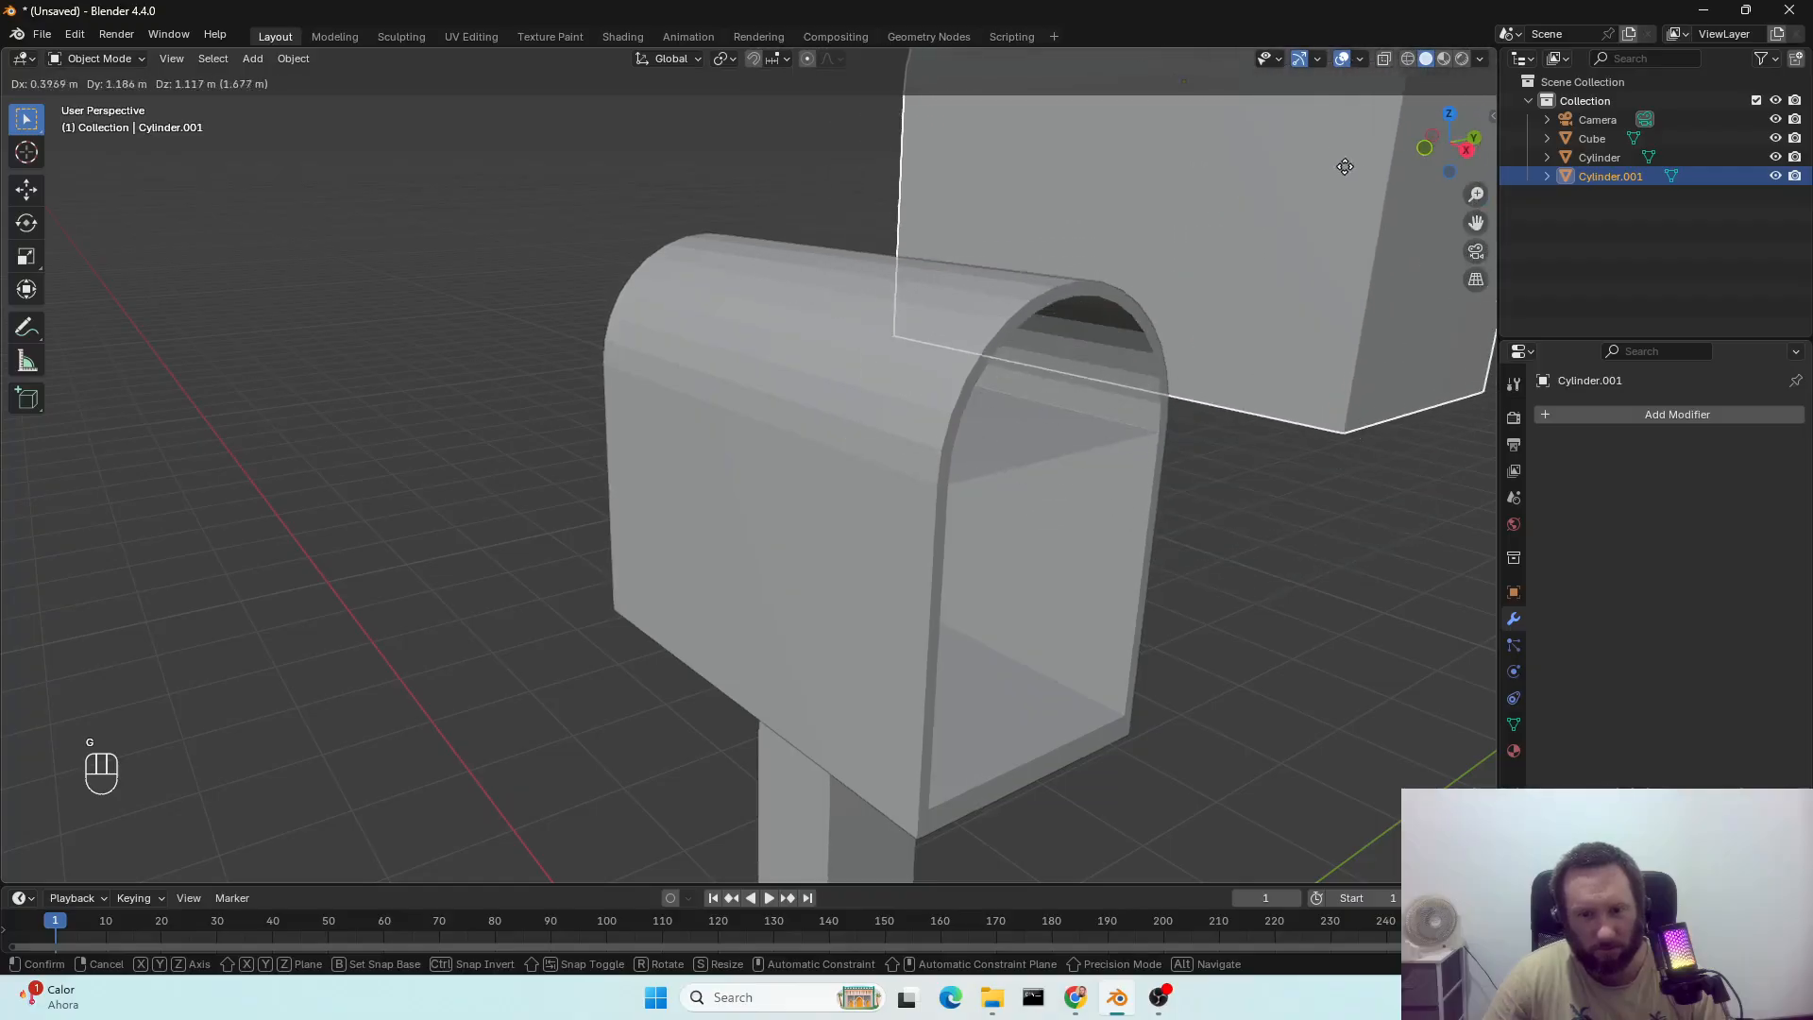
right_click(1450, 191)
middle_click_drag(1297, 370, 1213, 358)
key("g")
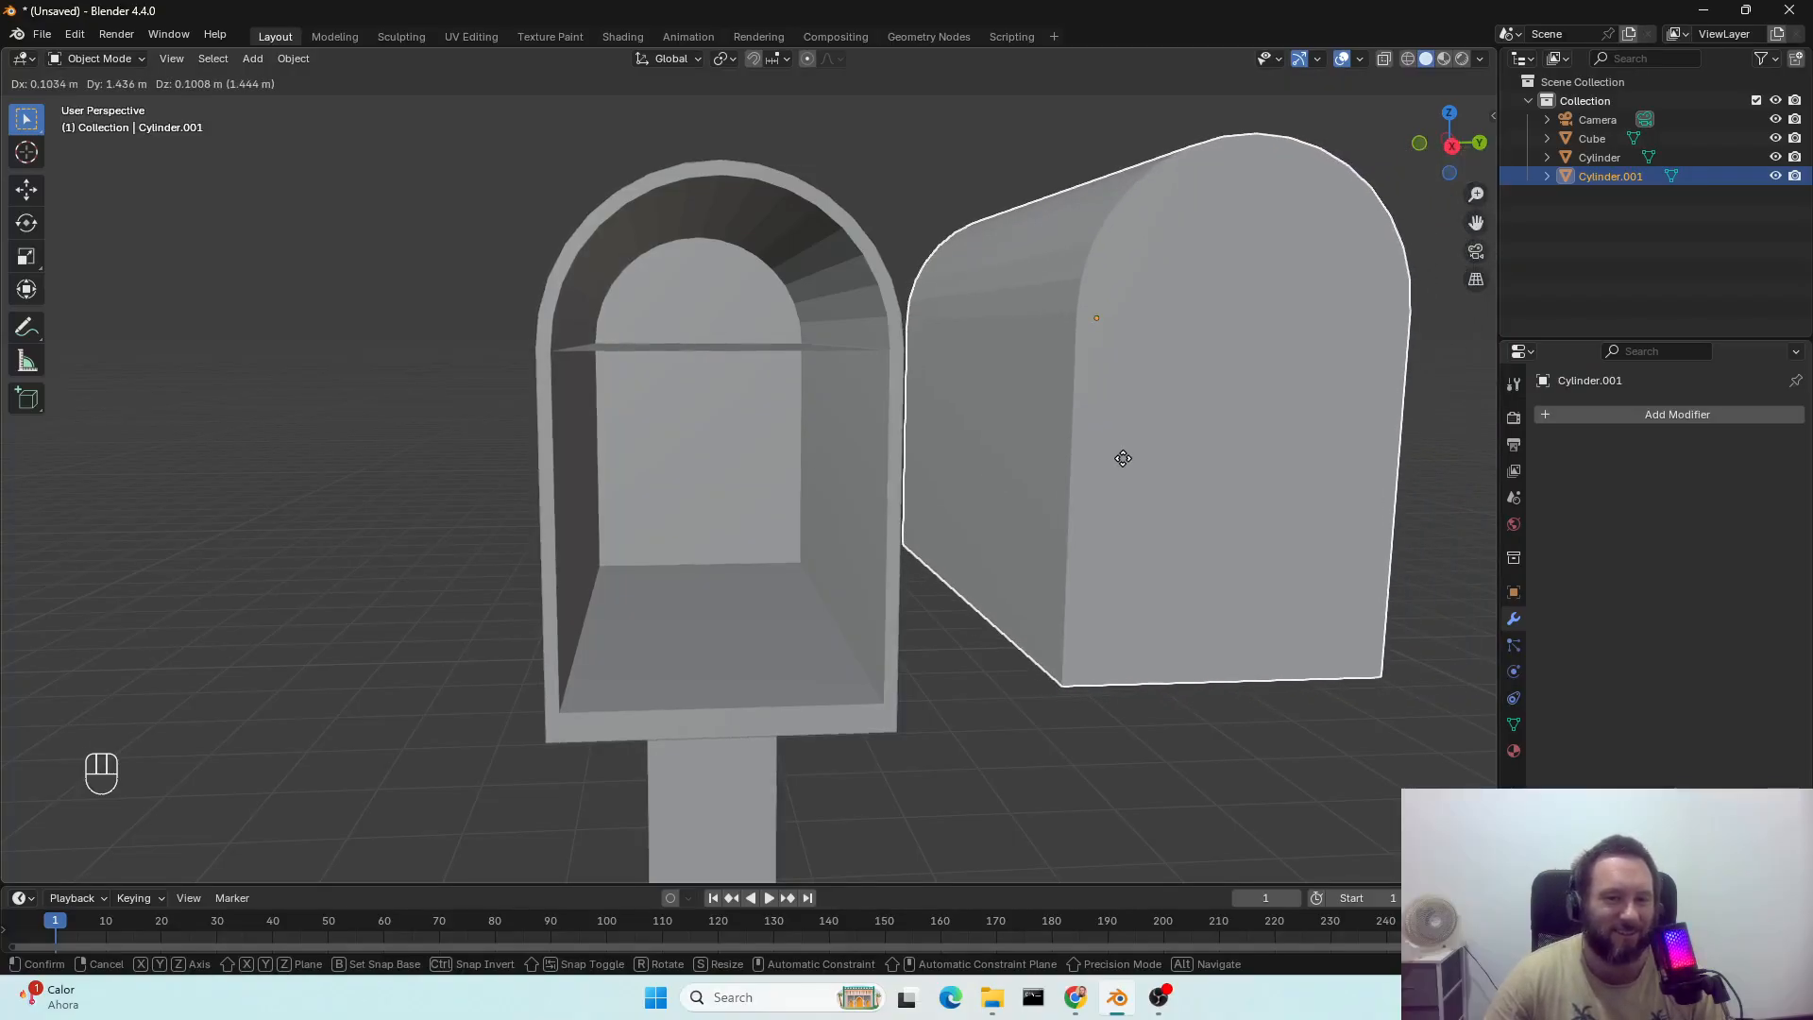
left_click(1036, 457)
middle_click_drag(1035, 457, 963, 527)
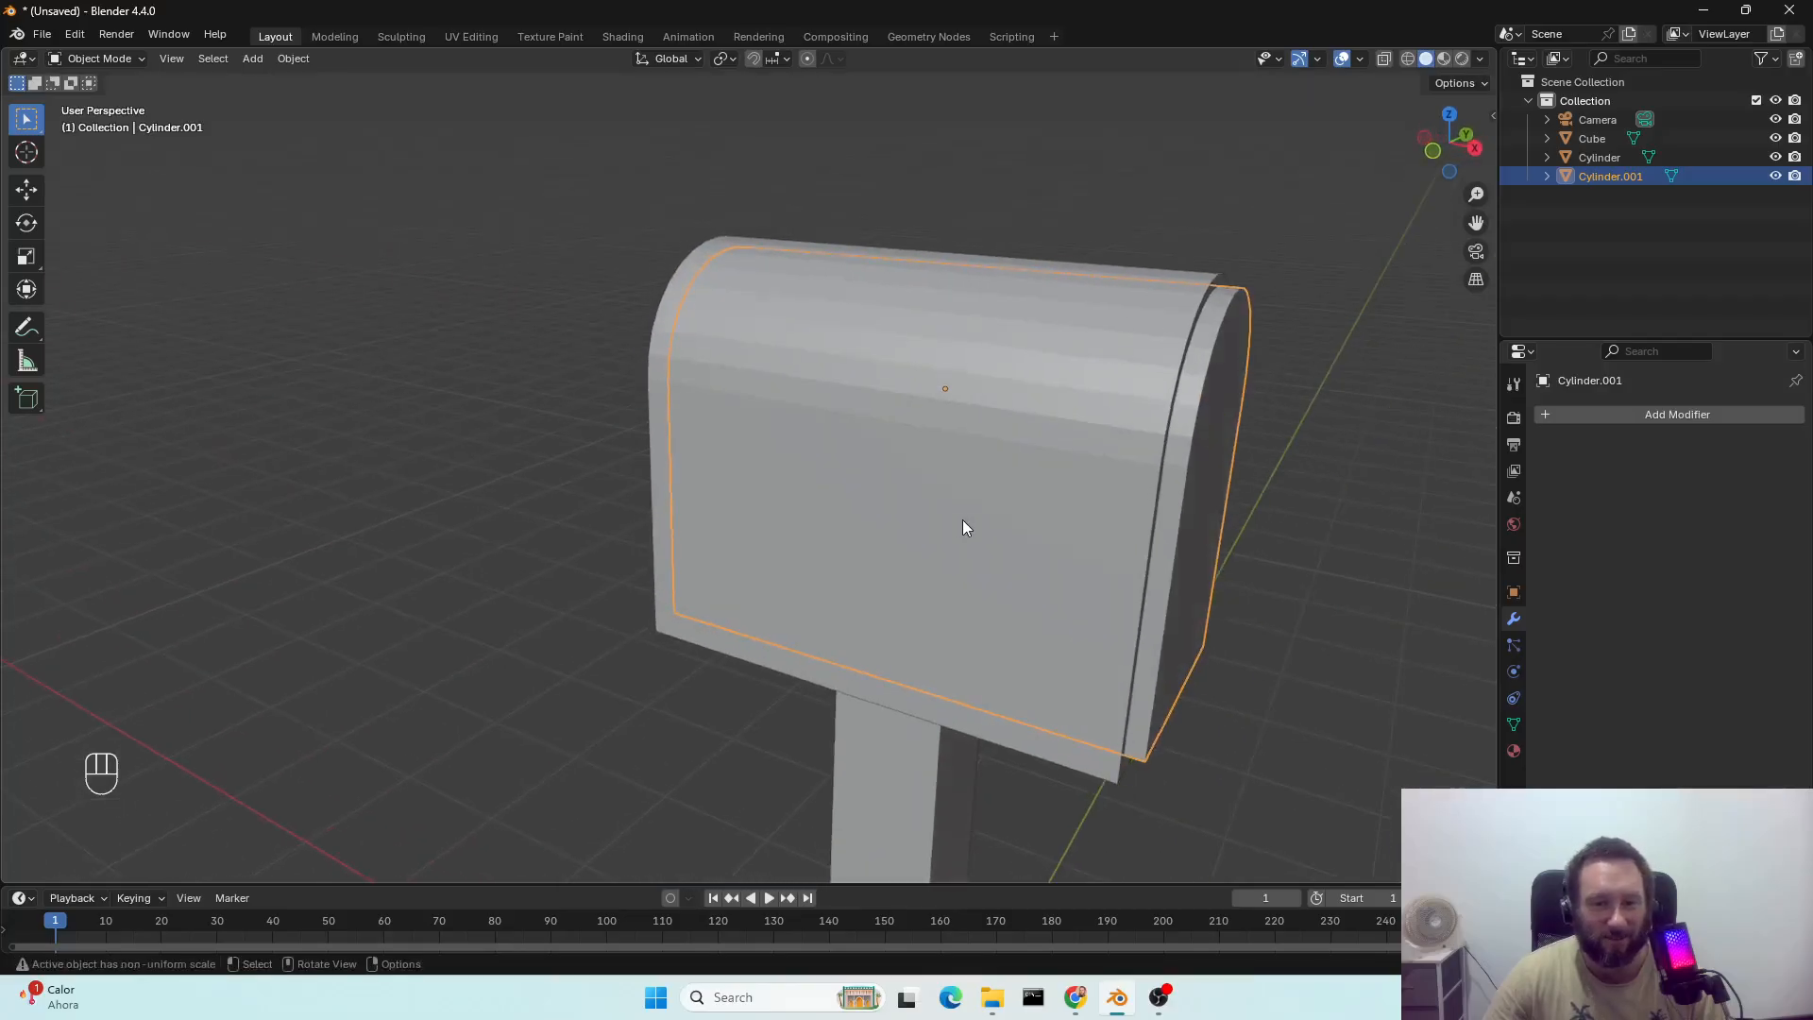
Flatten the inner copy along X into a thin door panel and move it along X just in front of the mailbox opening.
key("s")
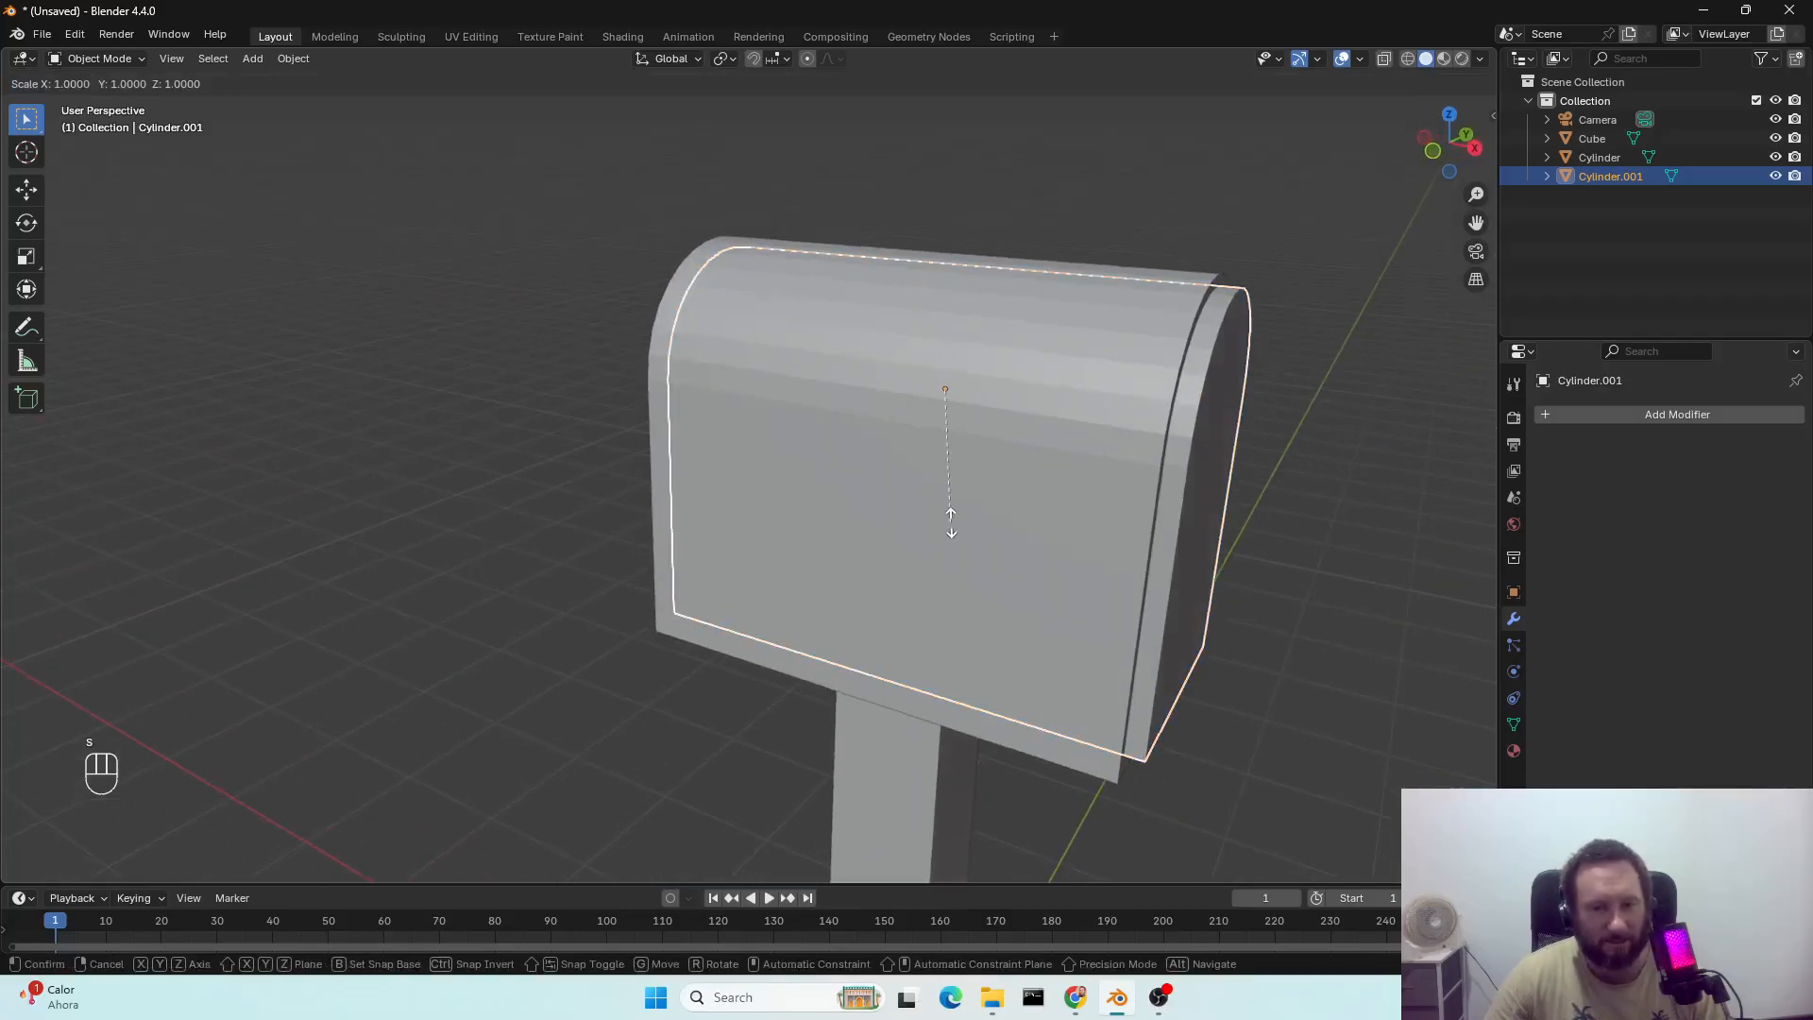
key("x")
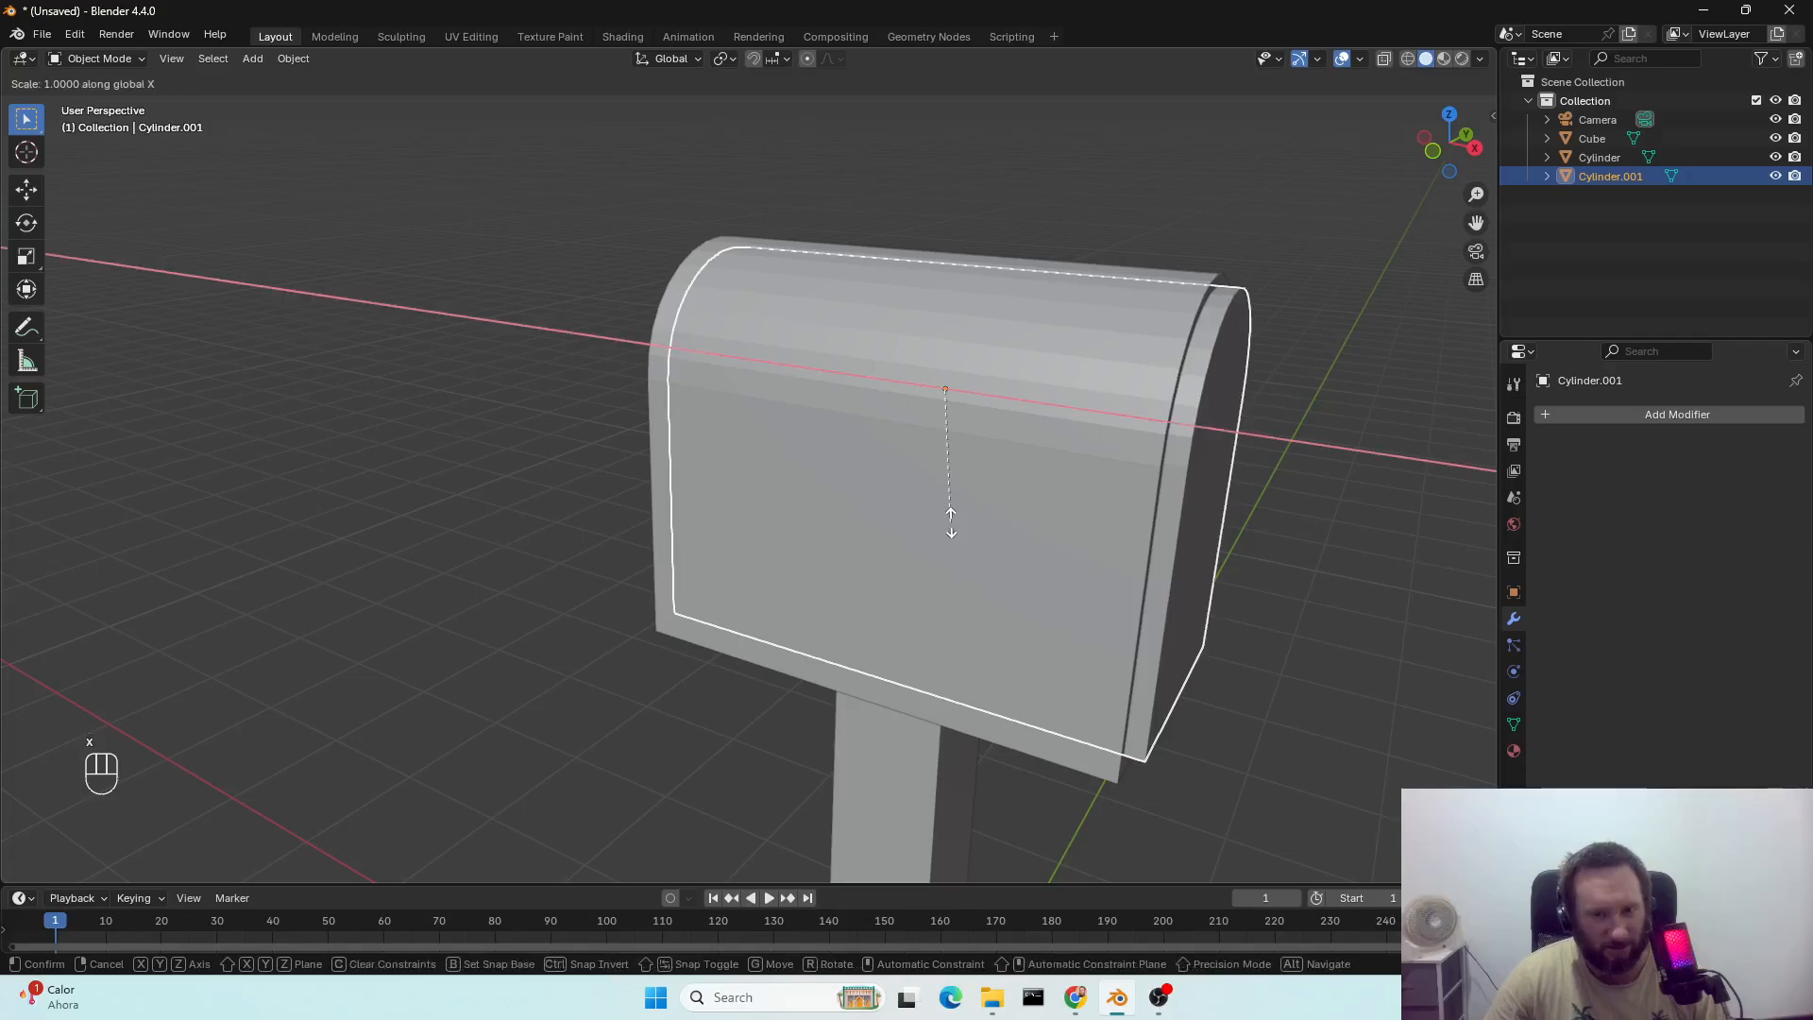
left_click(945, 392)
key("g")
key("x")
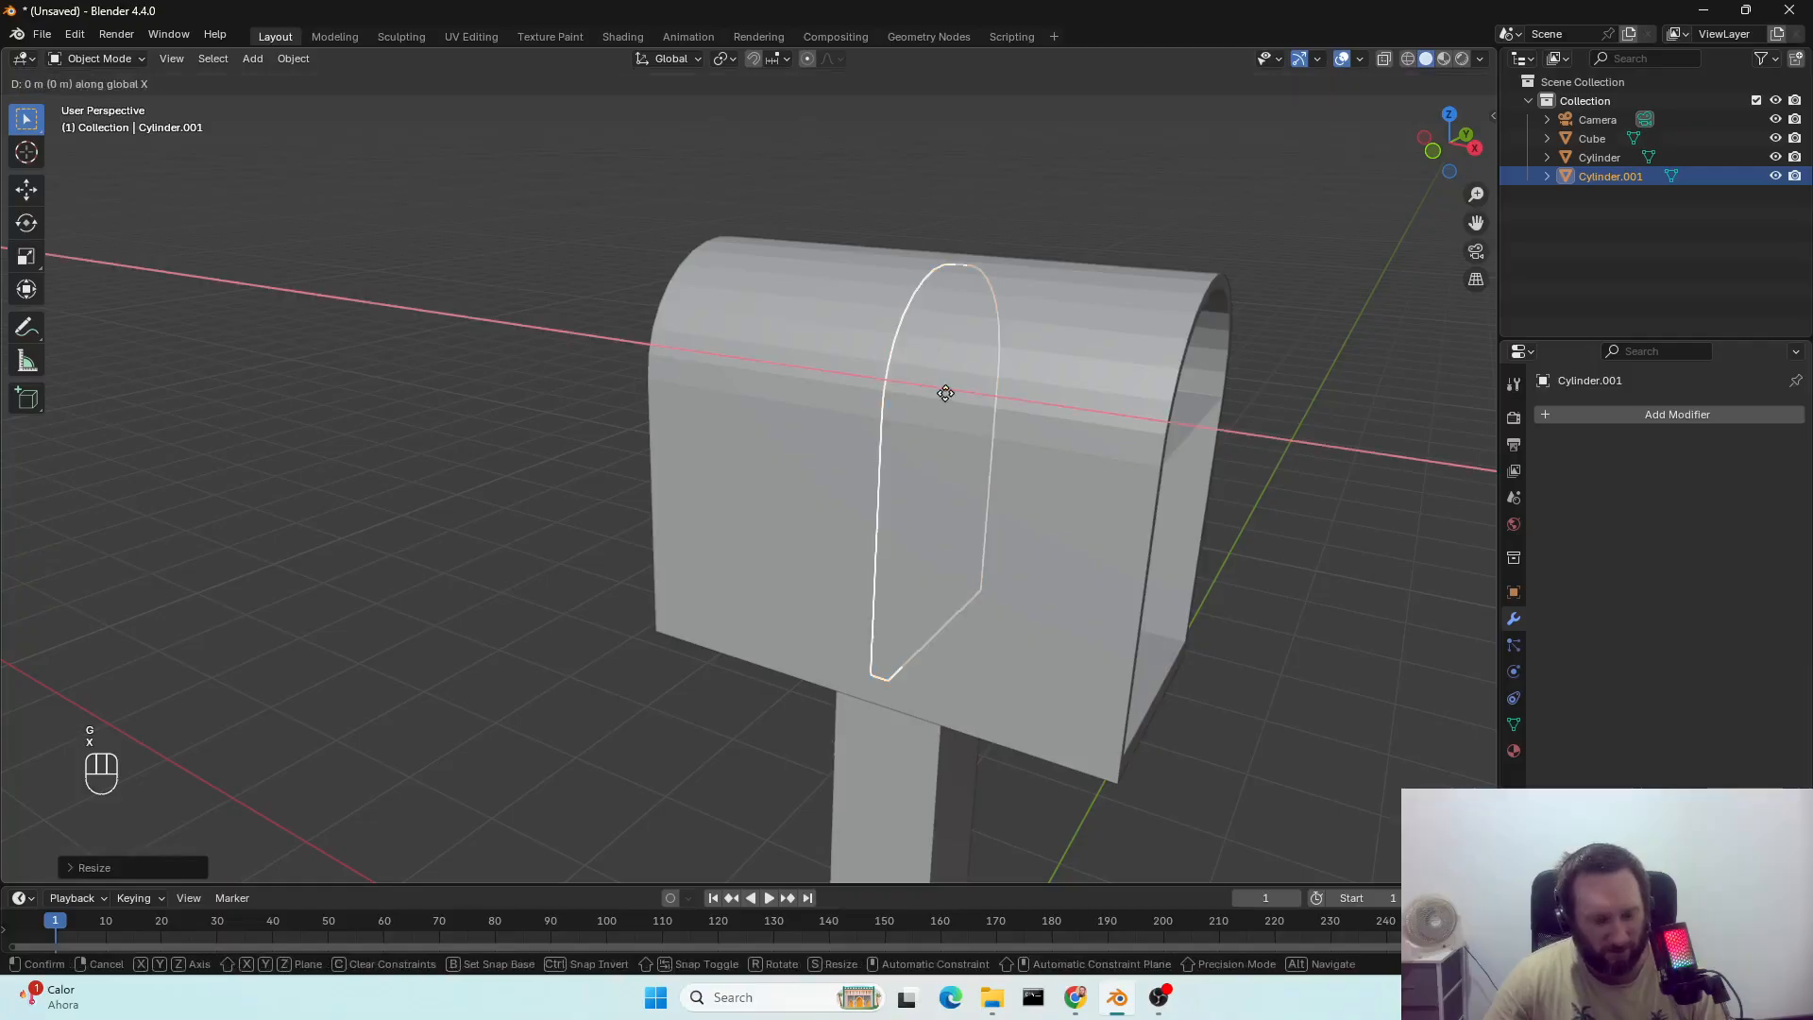
left_click(1263, 504)
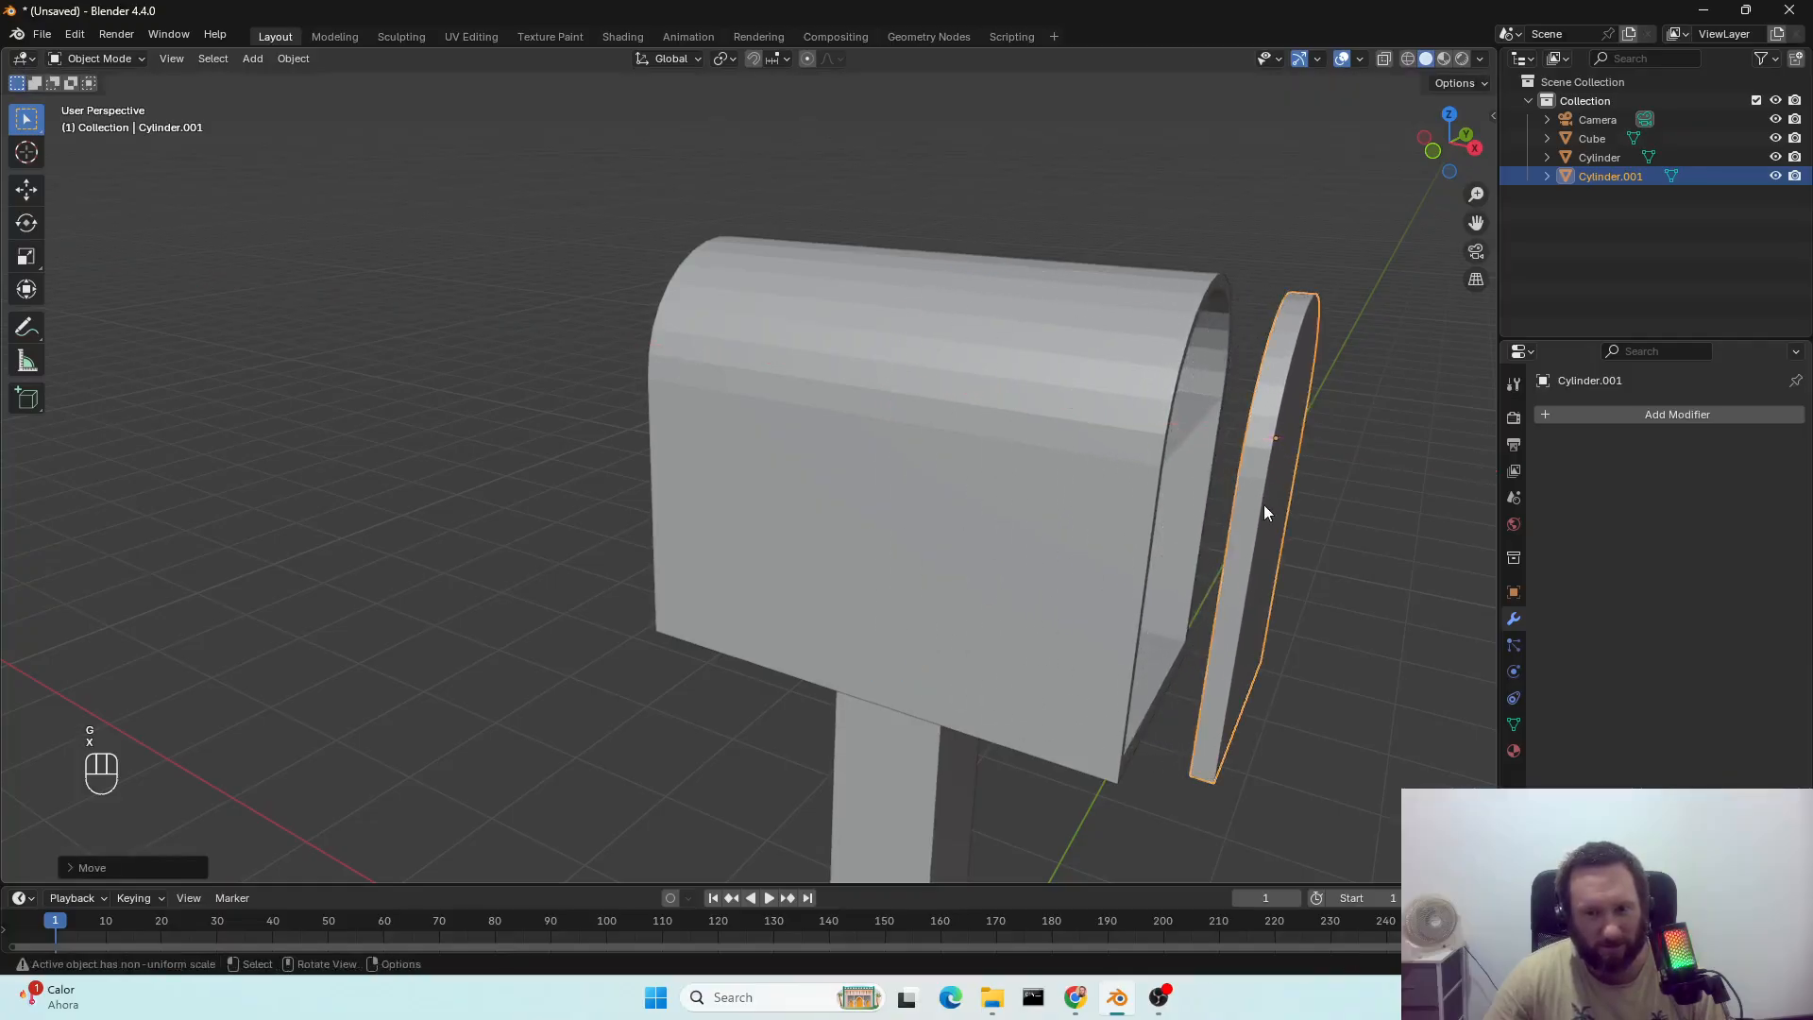
Delete the two leftover inner faces just below the arch inside the mailbox body.
middle_click_drag(1264, 505, 1050, 457)
left_click(1011, 427)
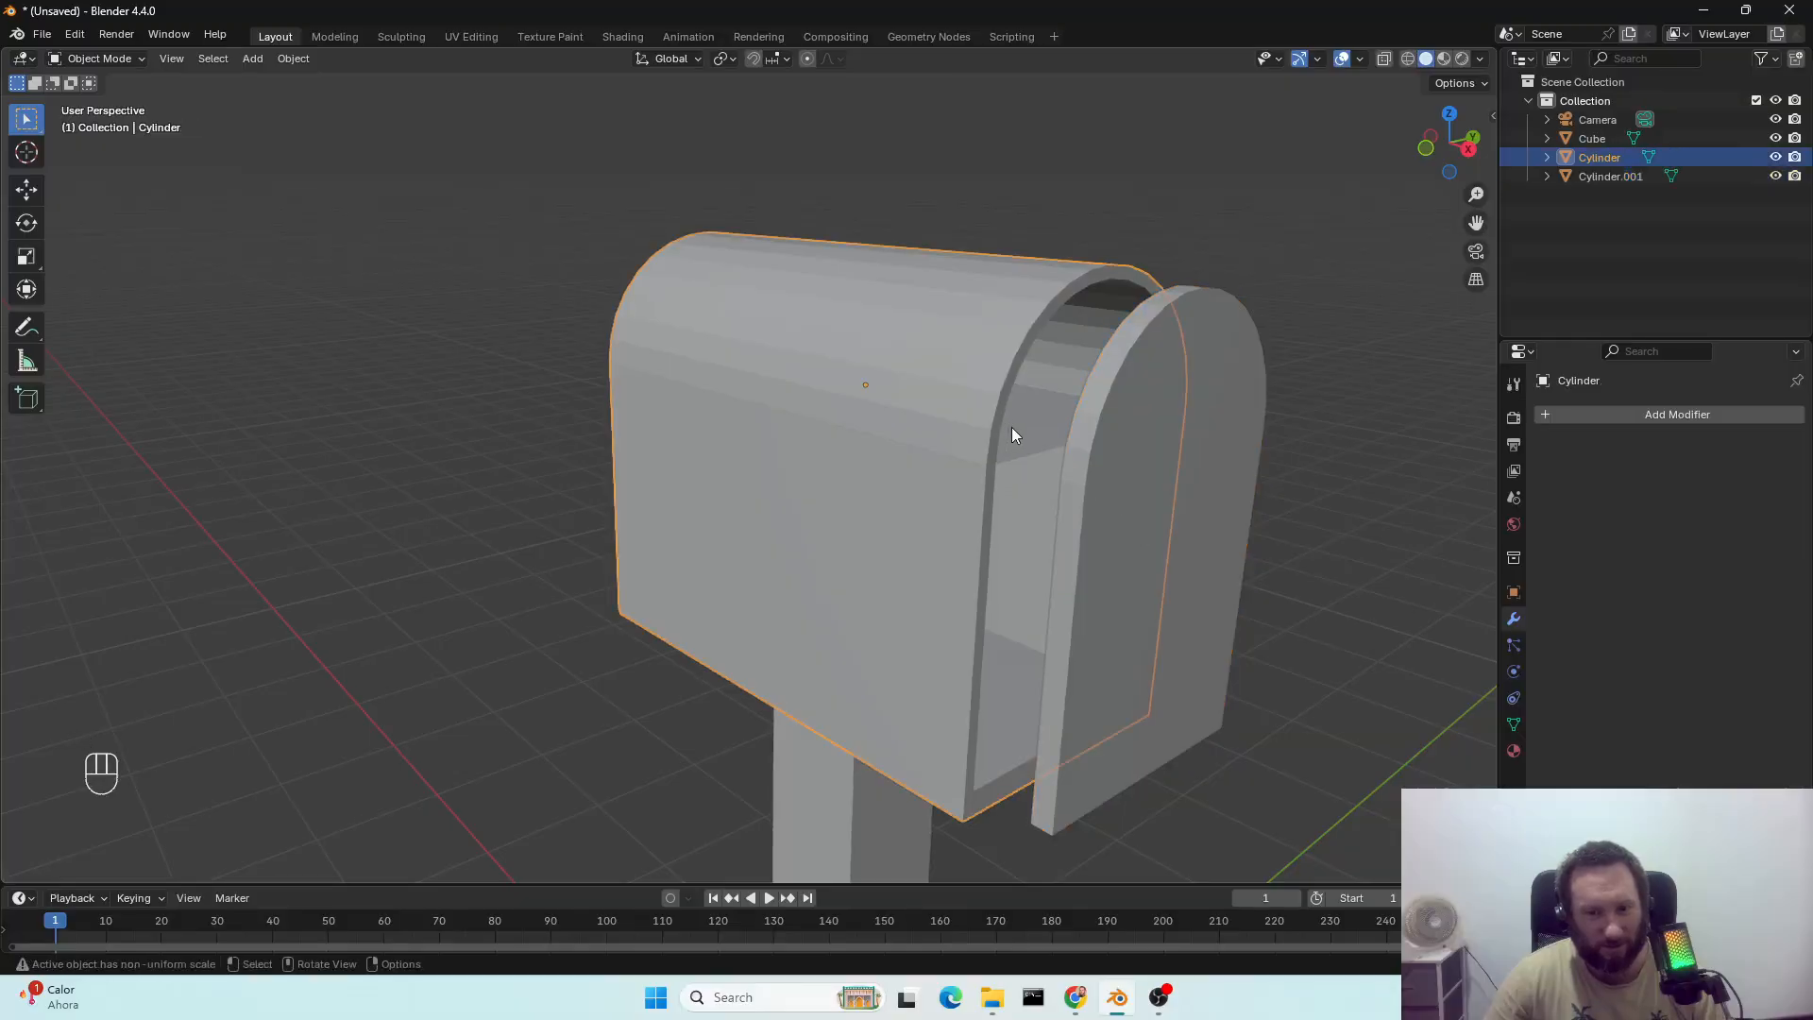
key("Tab")
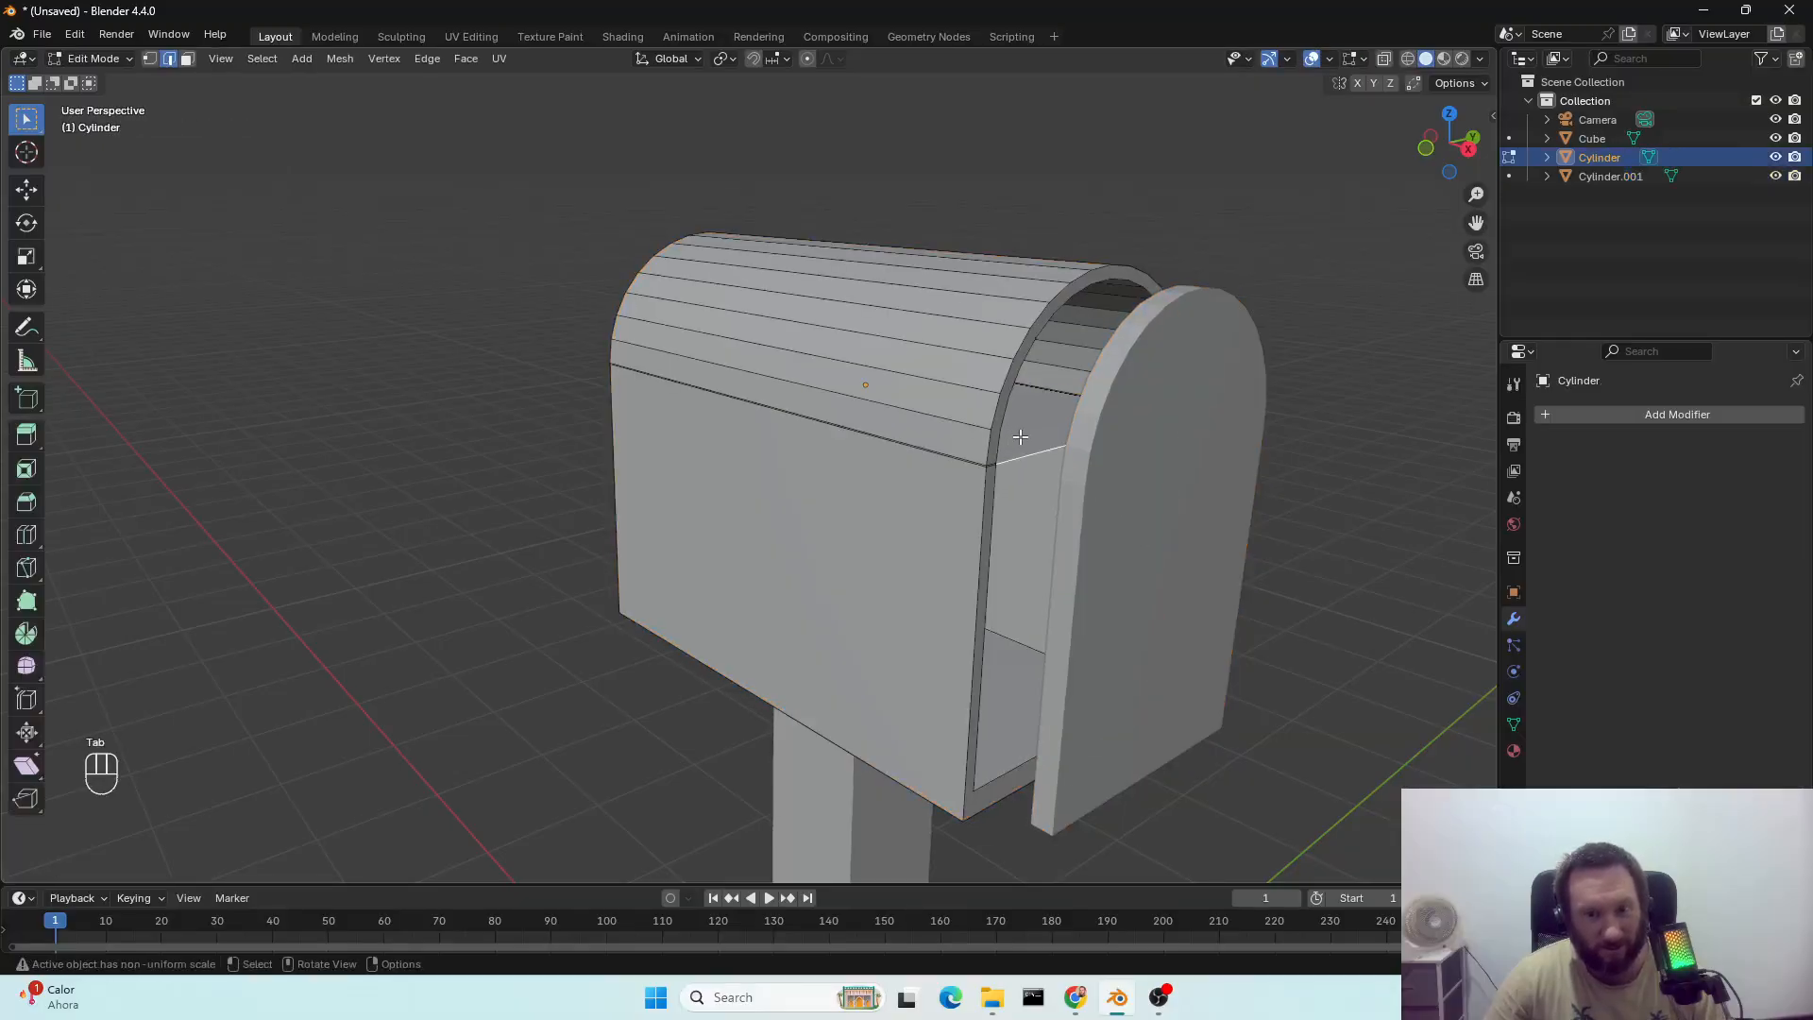
left_click(186, 58)
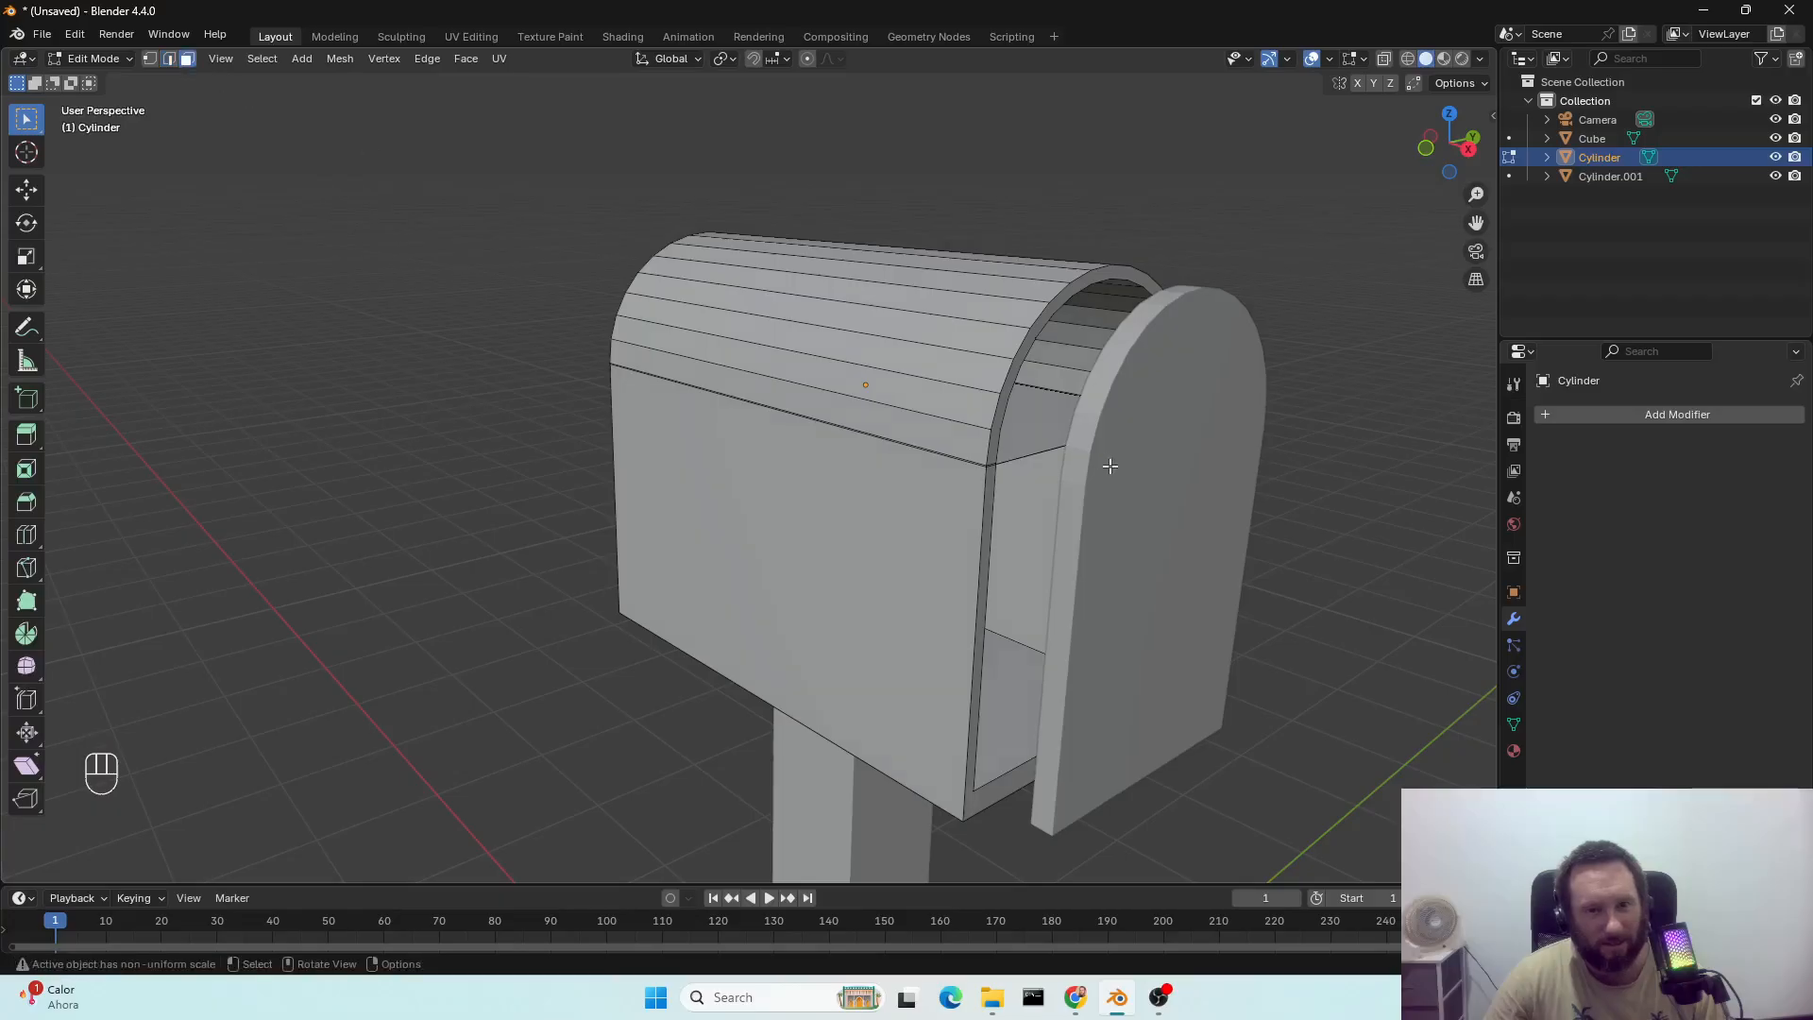
left_click(1014, 422)
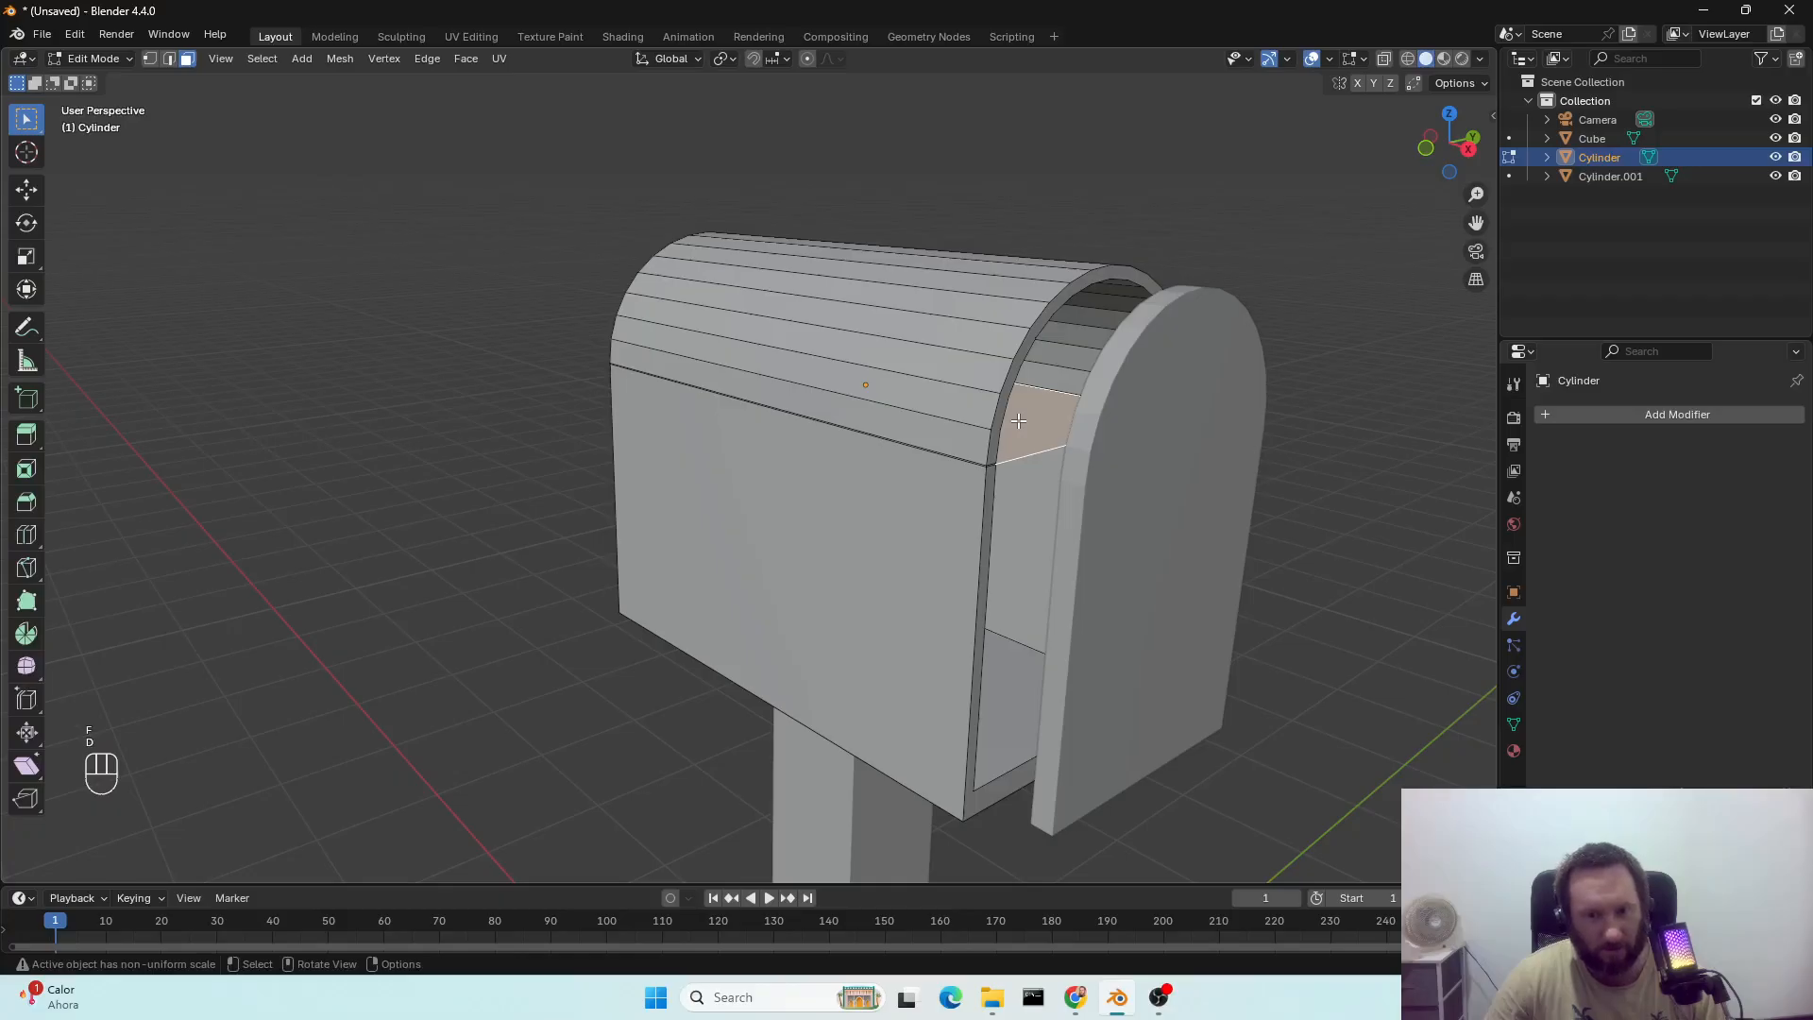
key("x")
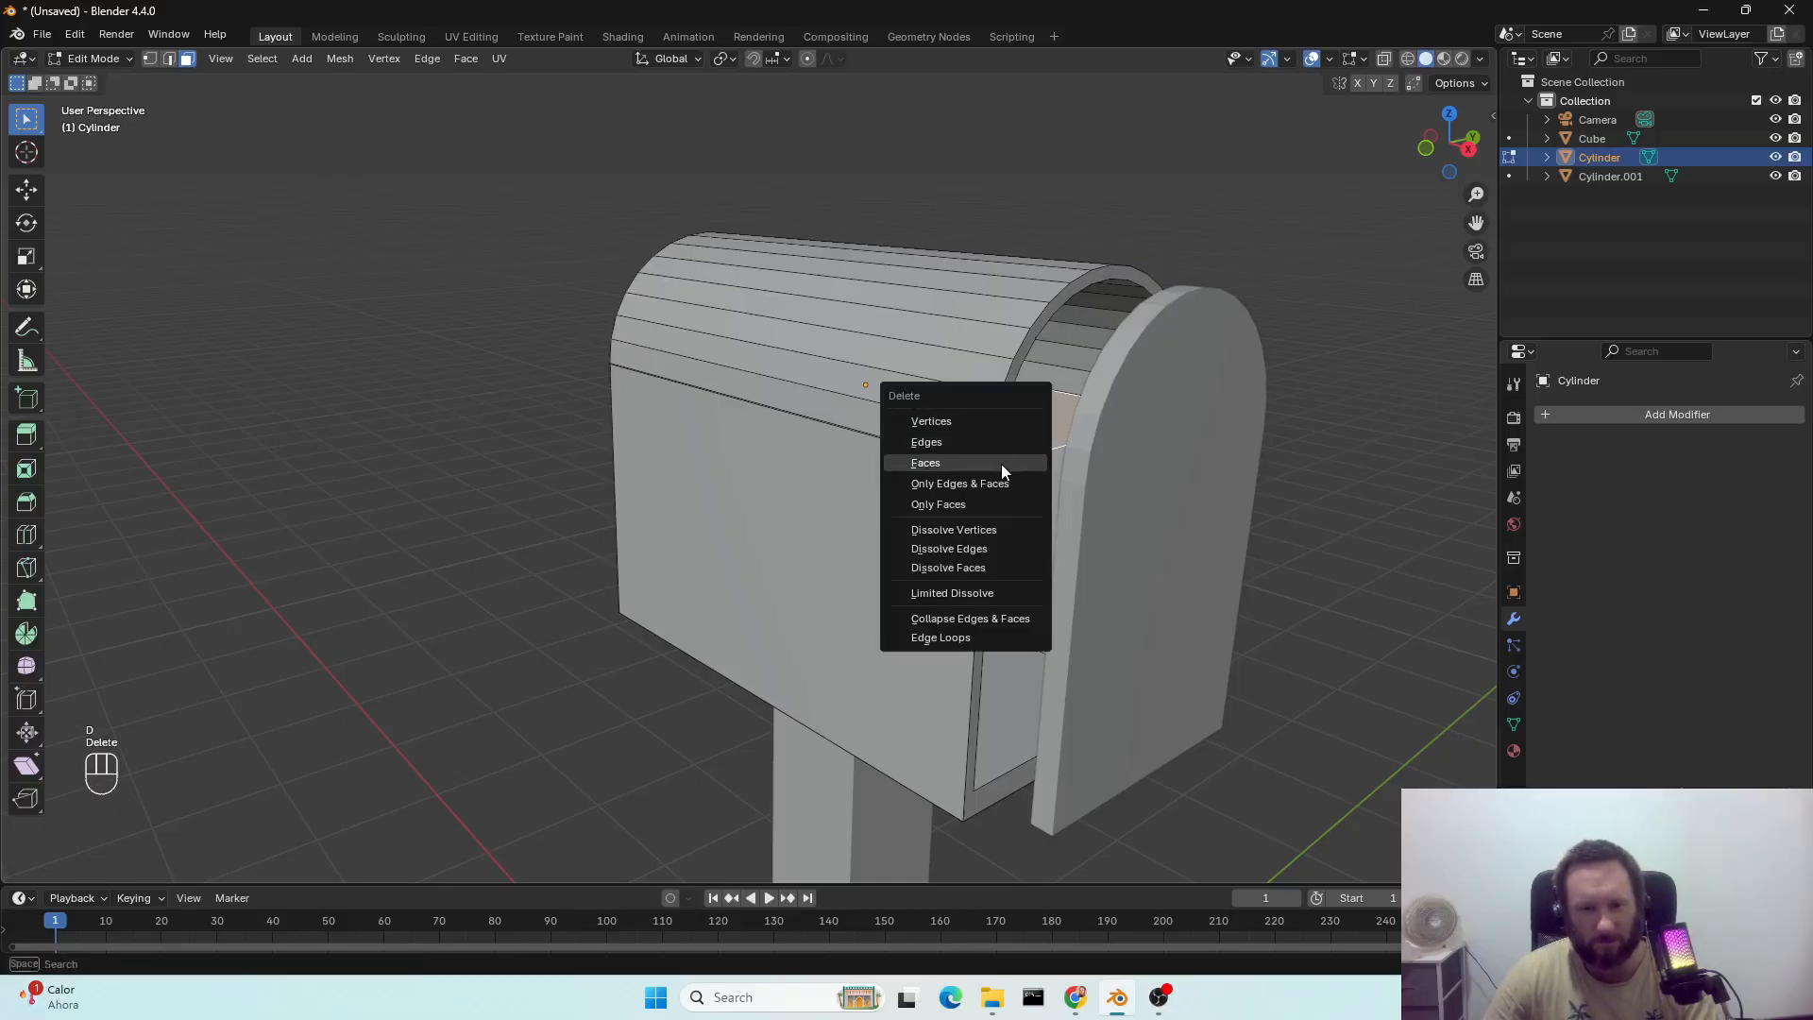
left_click(1001, 462)
left_click(1046, 433)
key("x")
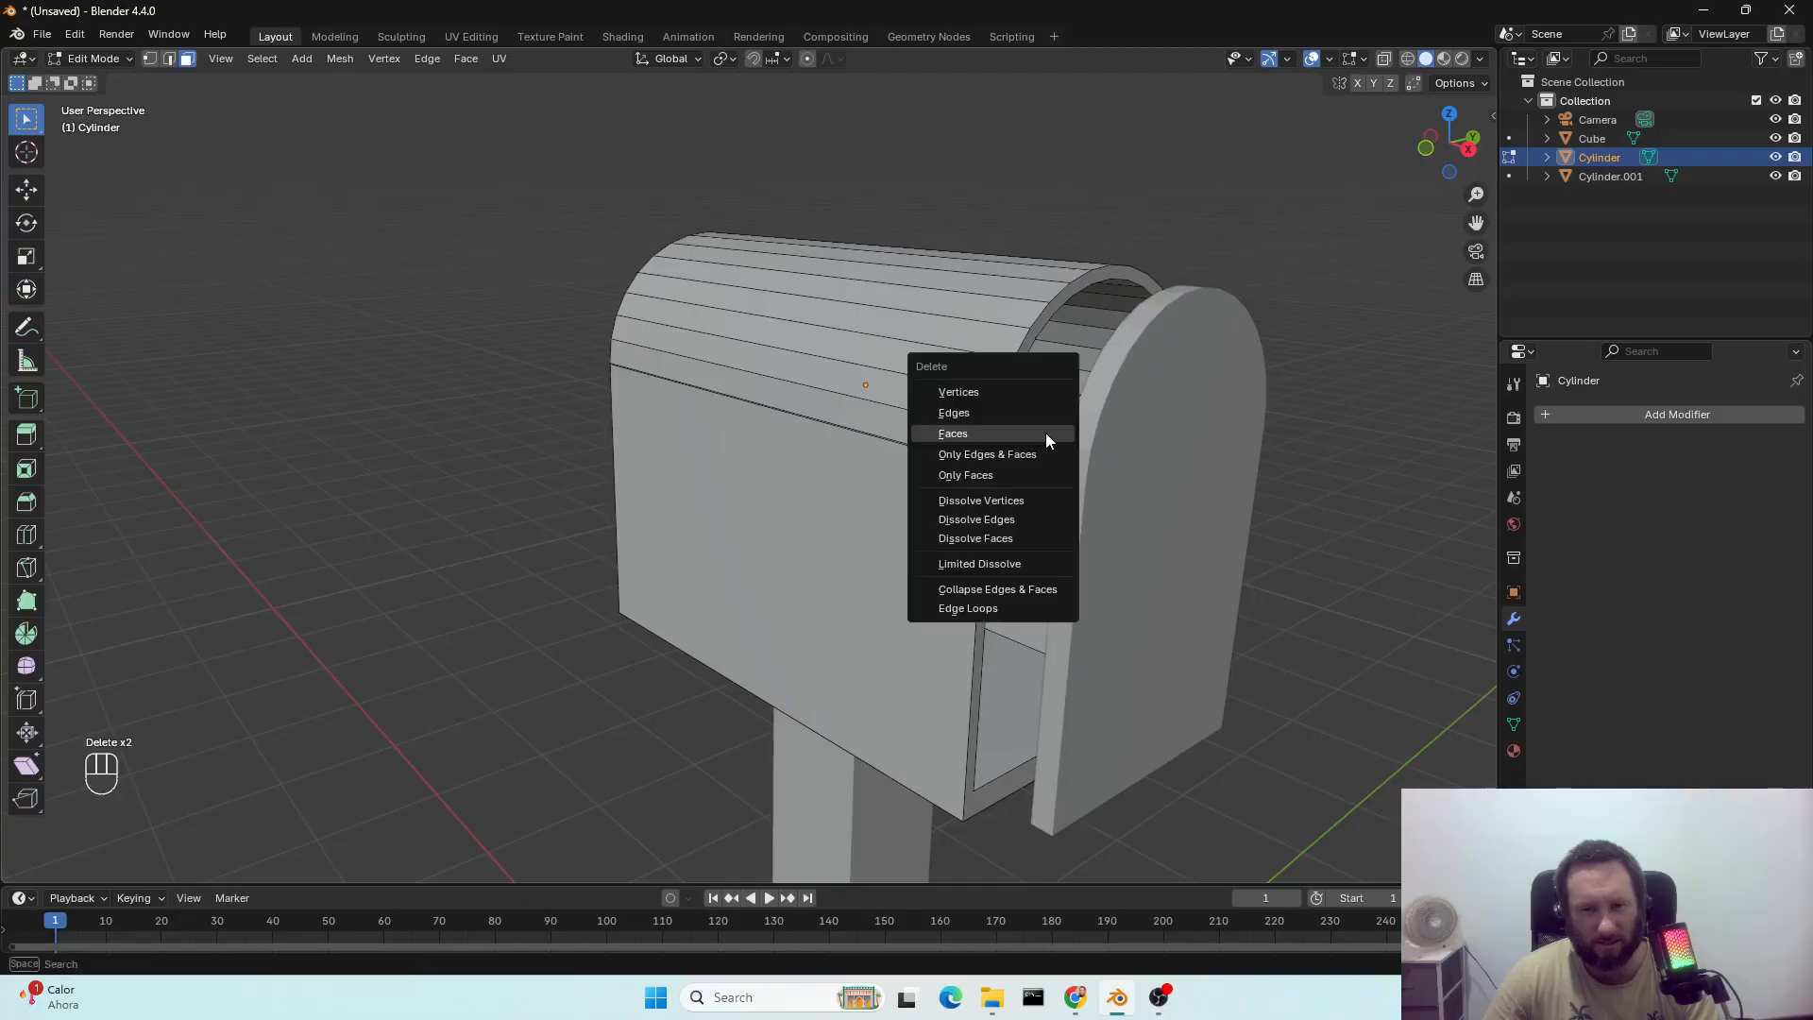
left_click(1045, 432)
mouse_move(1057, 468)
middle_mouse_down()
mouse_move(1024, 466)
mouse_move(991, 506)
mouse_move(931, 466)
mouse_move(1035, 460)
middle_mouse_up()
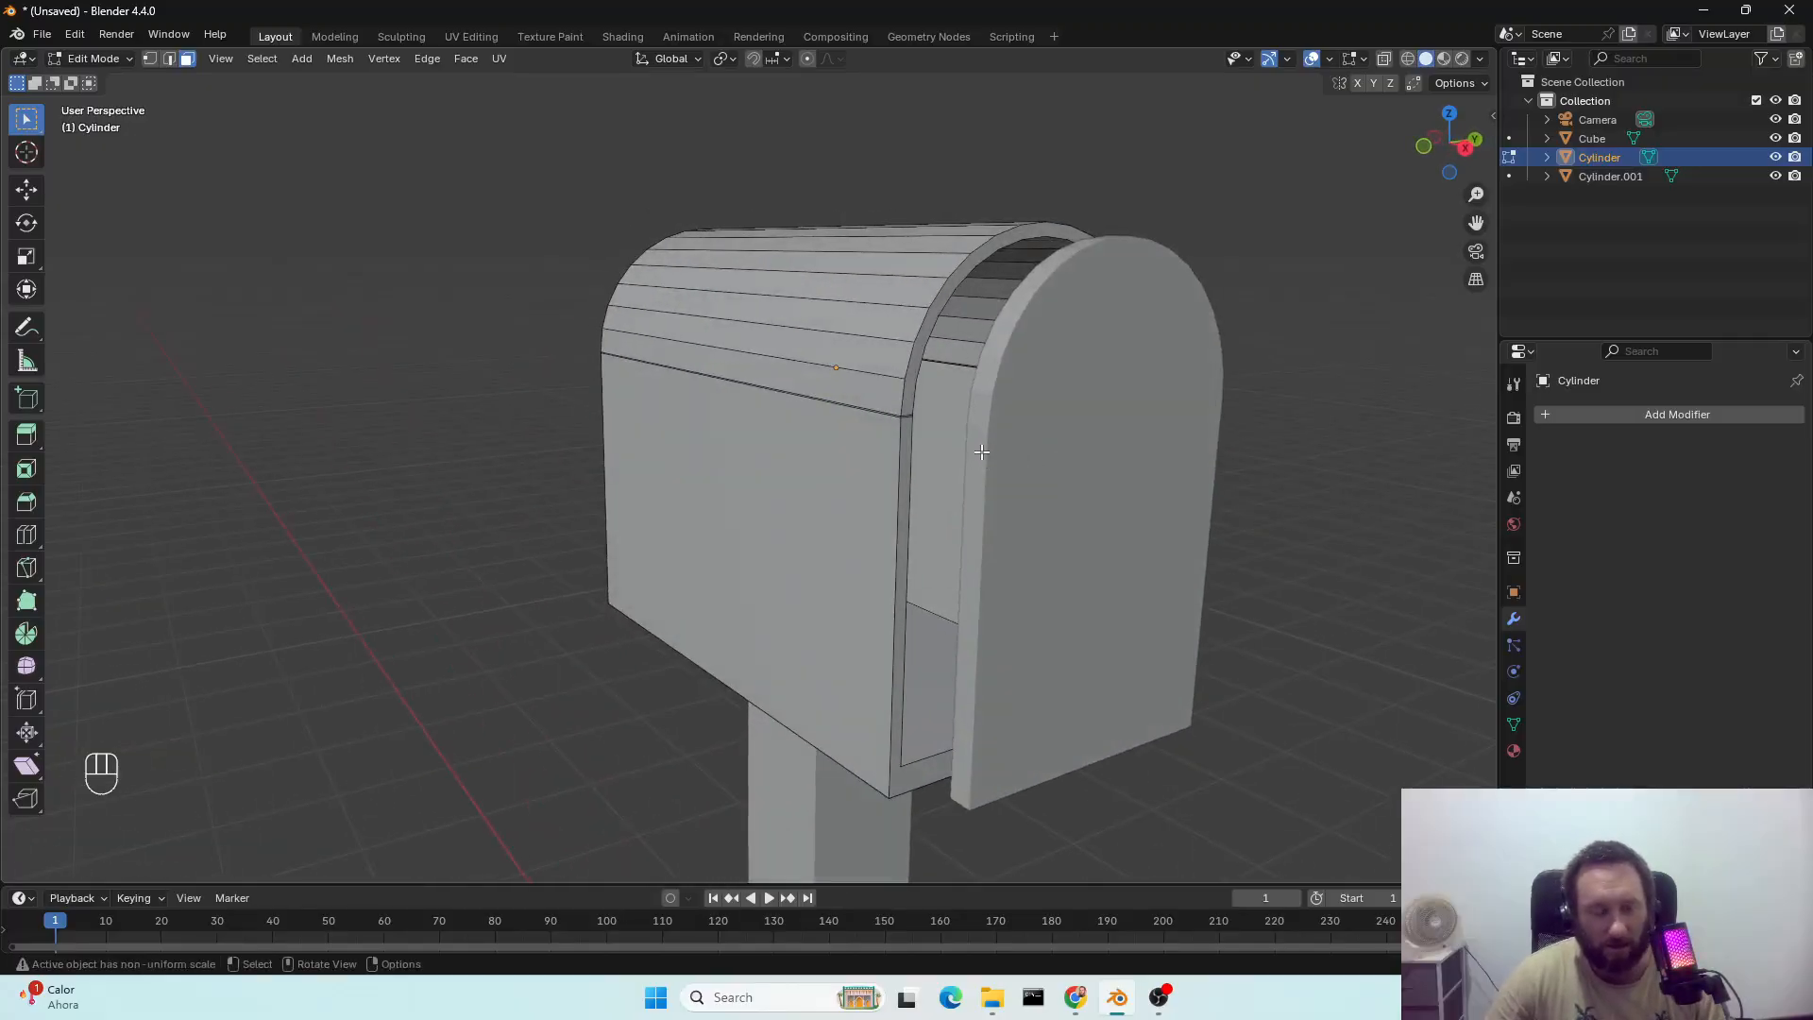
key("Tab")
Move the door panel back about 0.26 m along X so it sits in the mailbox opening.
left_click(1052, 480)
middle_click_drag(1058, 507, 1091, 539)
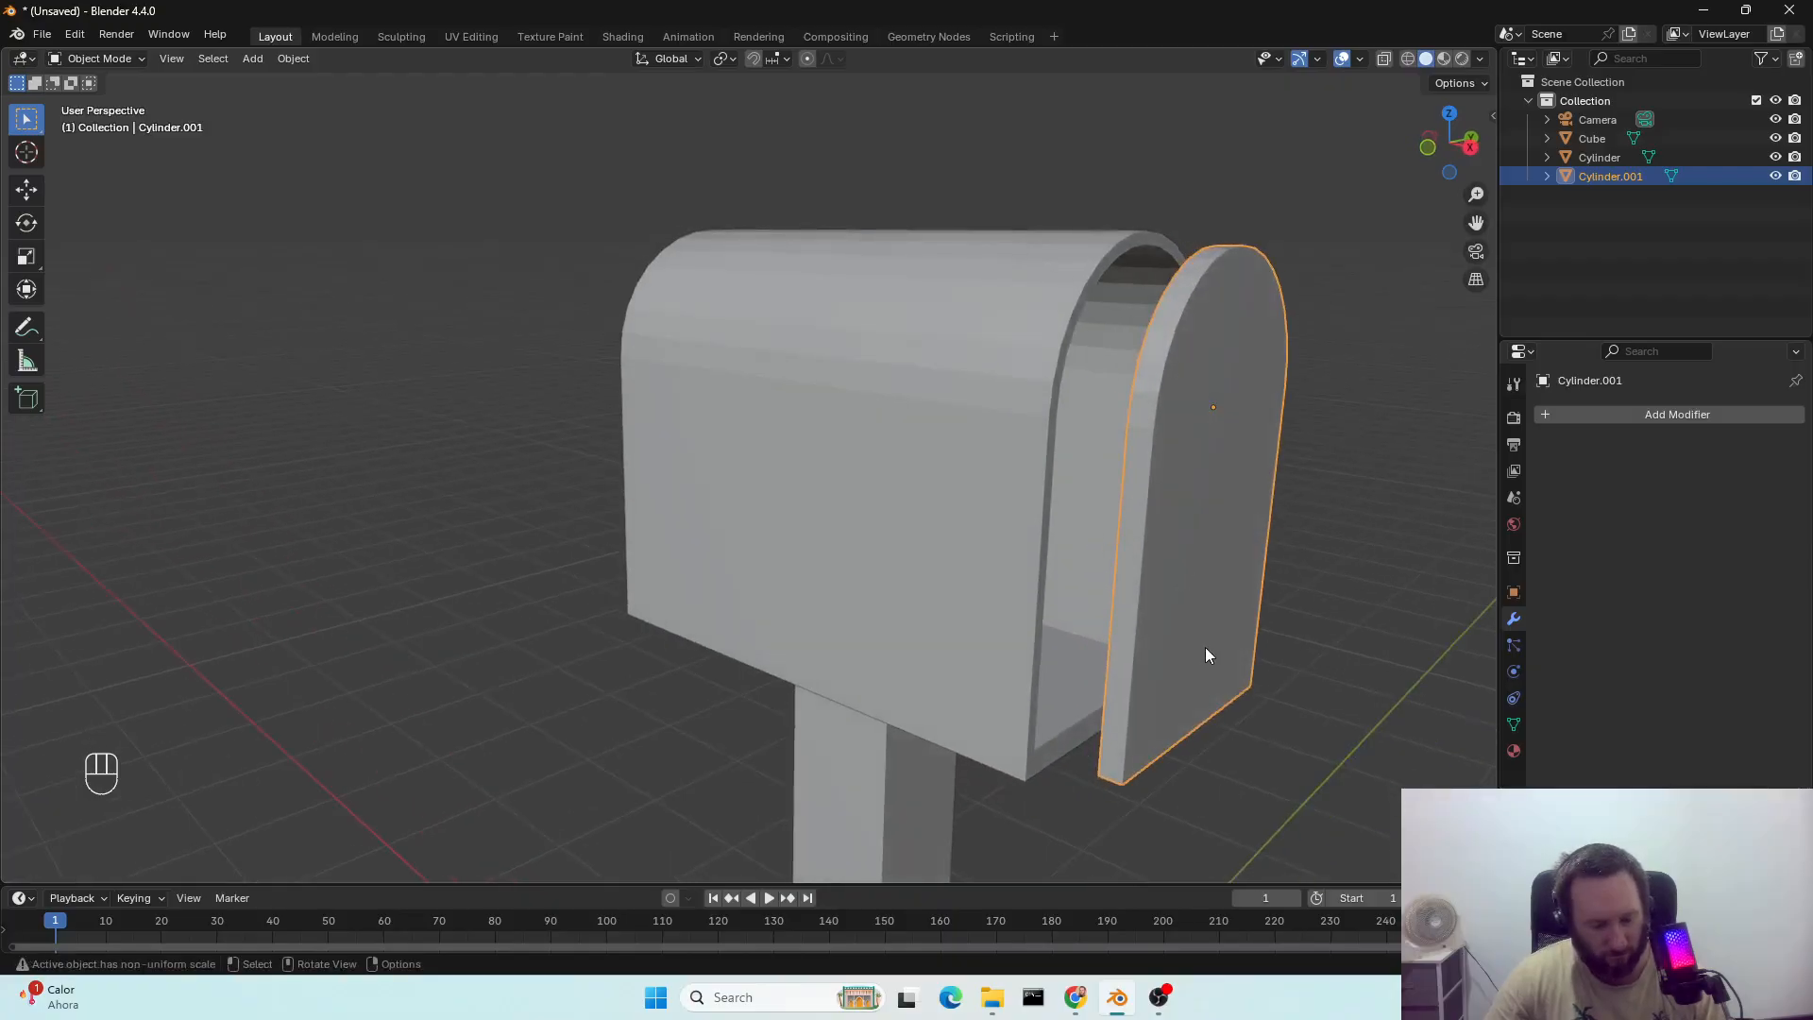
key("g")
key("x")
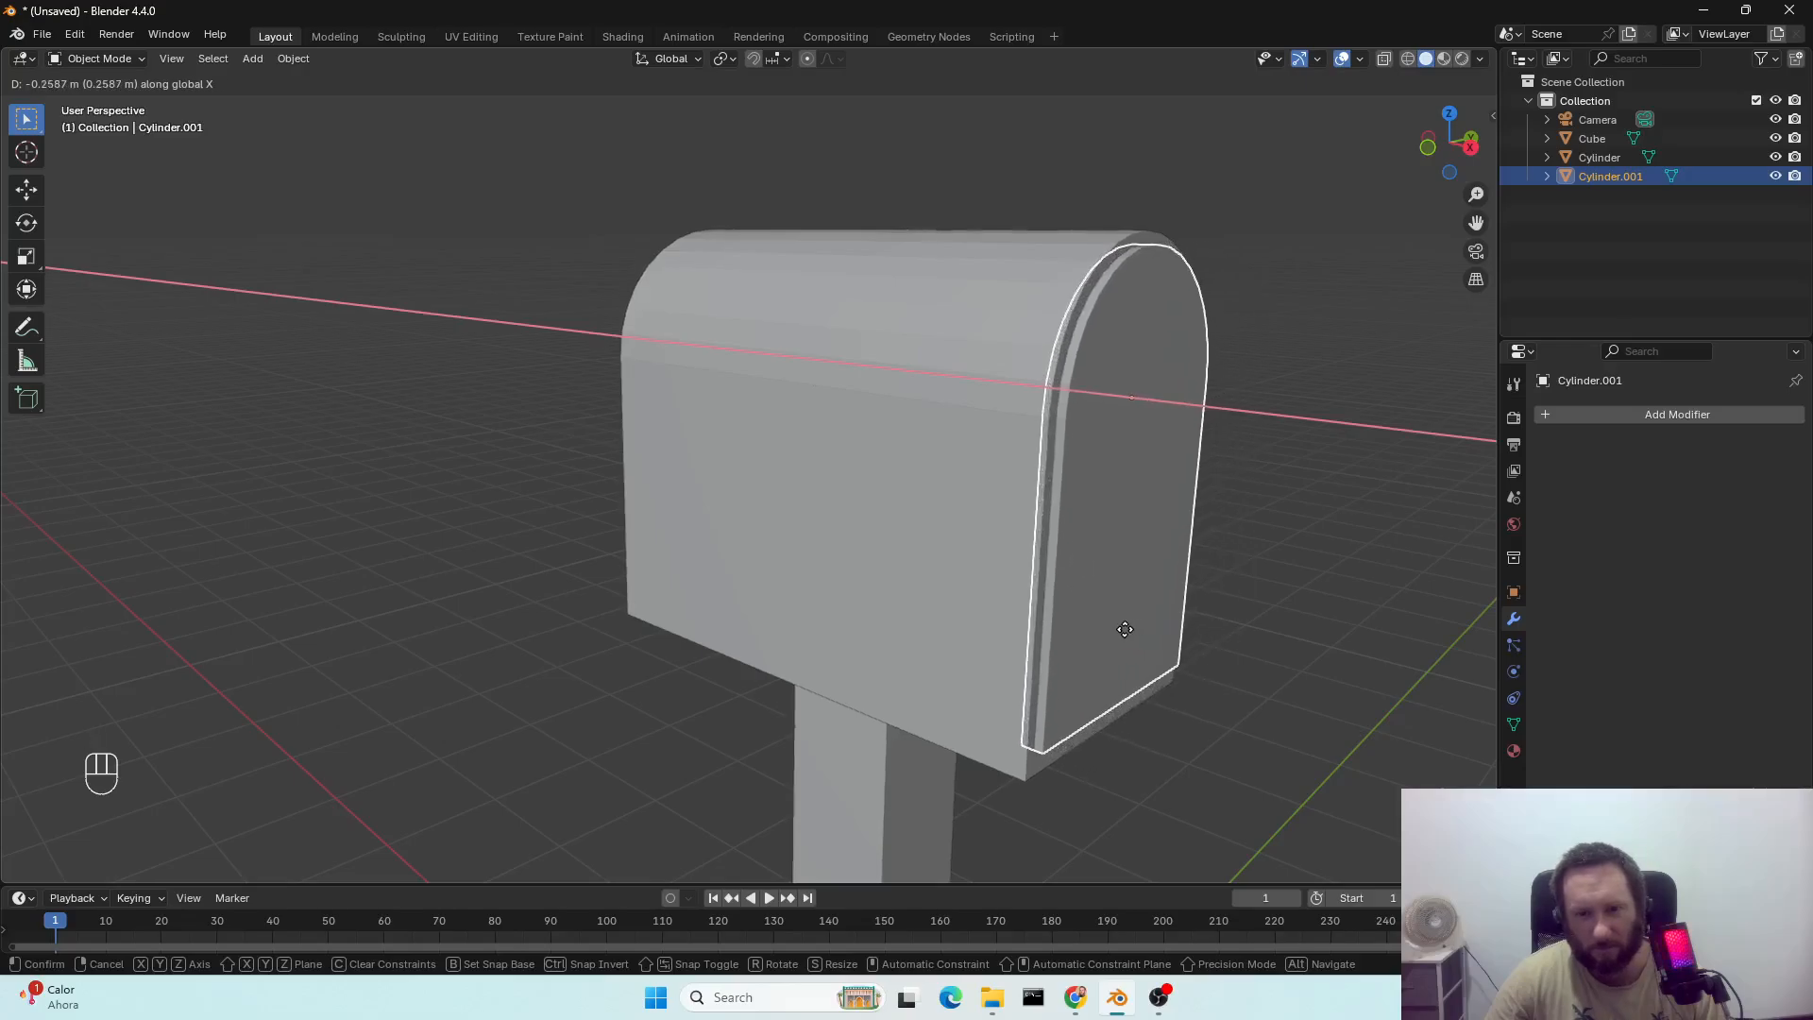
left_click(1125, 629)
middle_click_drag(1162, 683, 1102, 646)
key("shift+a")
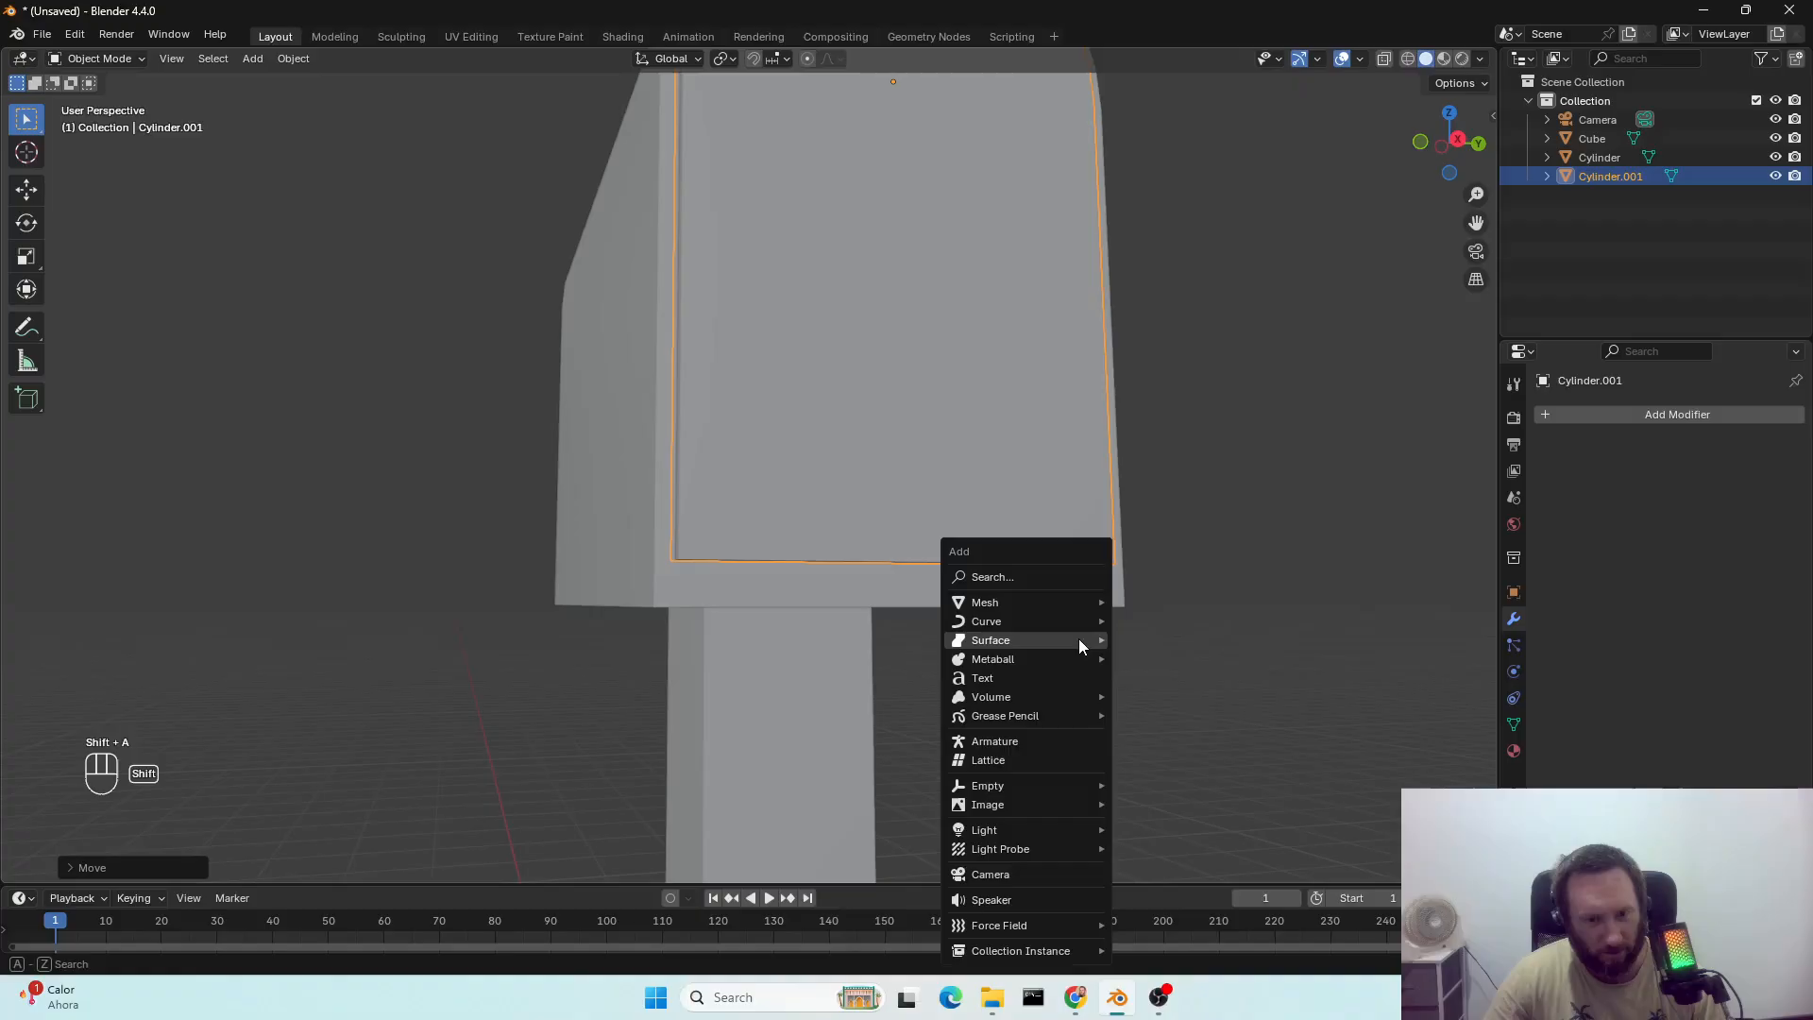
mouse_move(1063, 603)
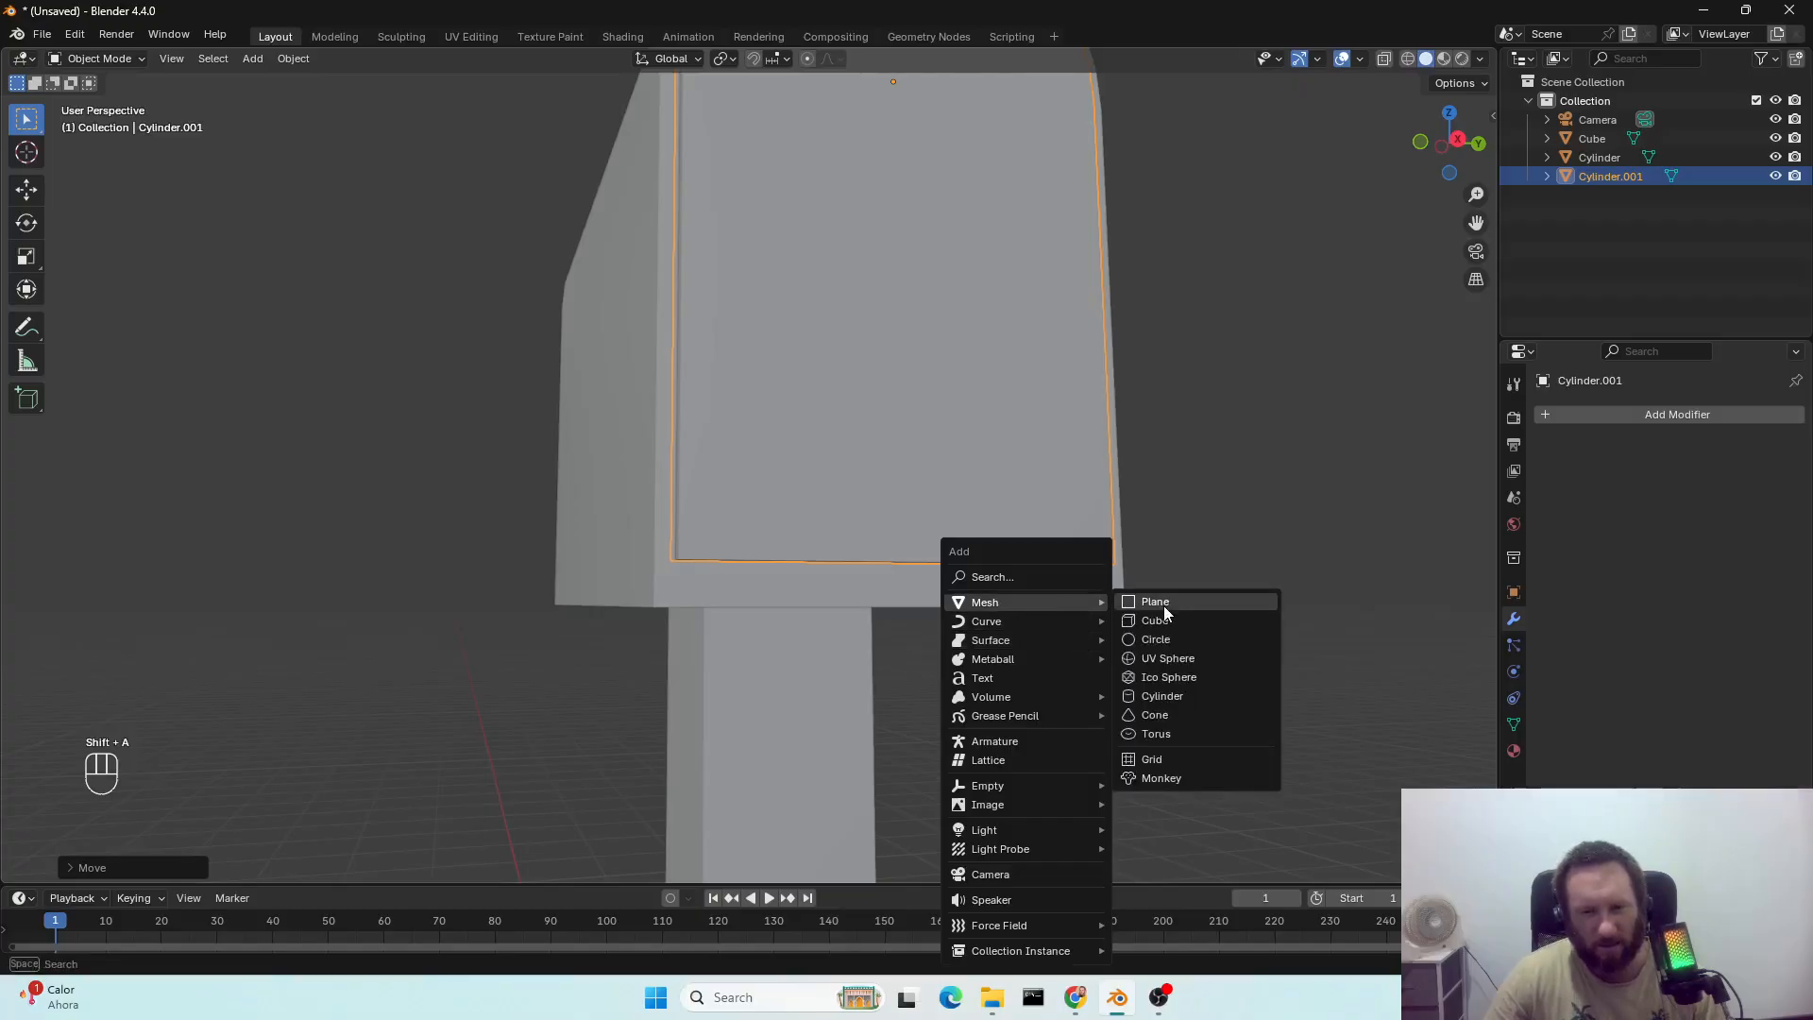
left_click(1165, 641)
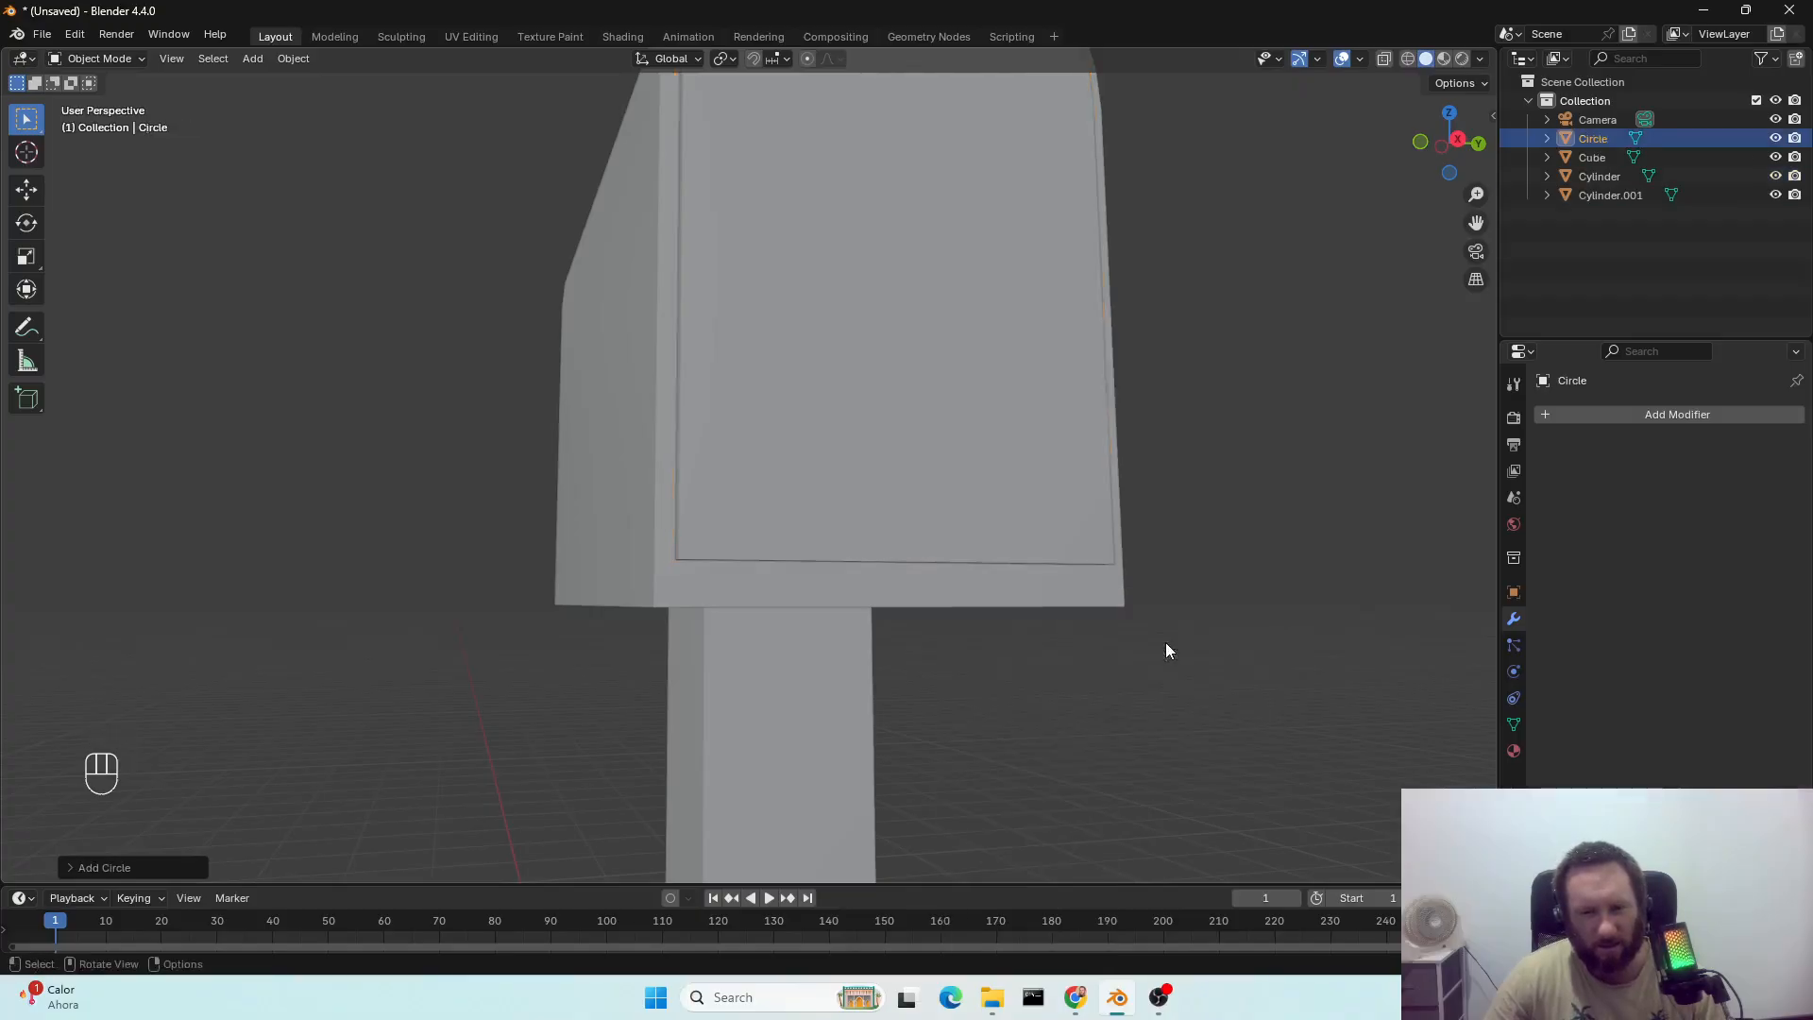
key("ctrl+z")
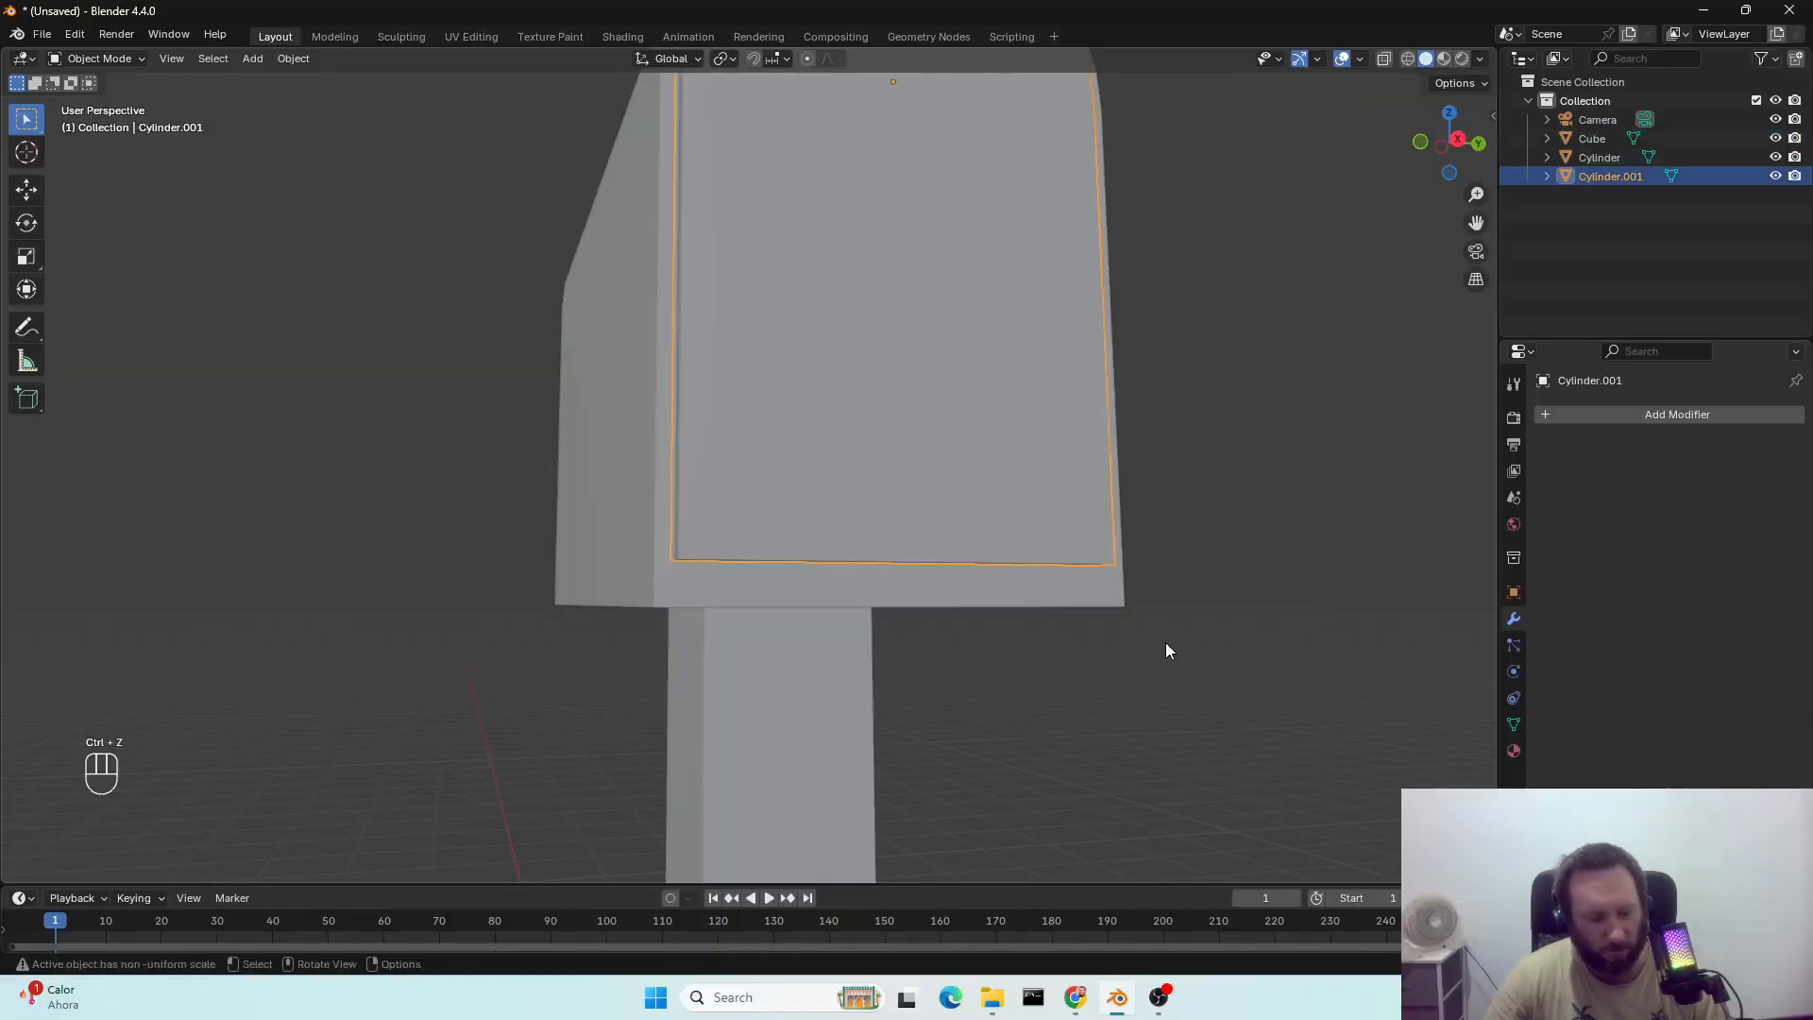
Add a cylinder mesh and move it along Z until its centre is level with the door's lower edge.
key("shift+a")
mouse_move(1129, 601)
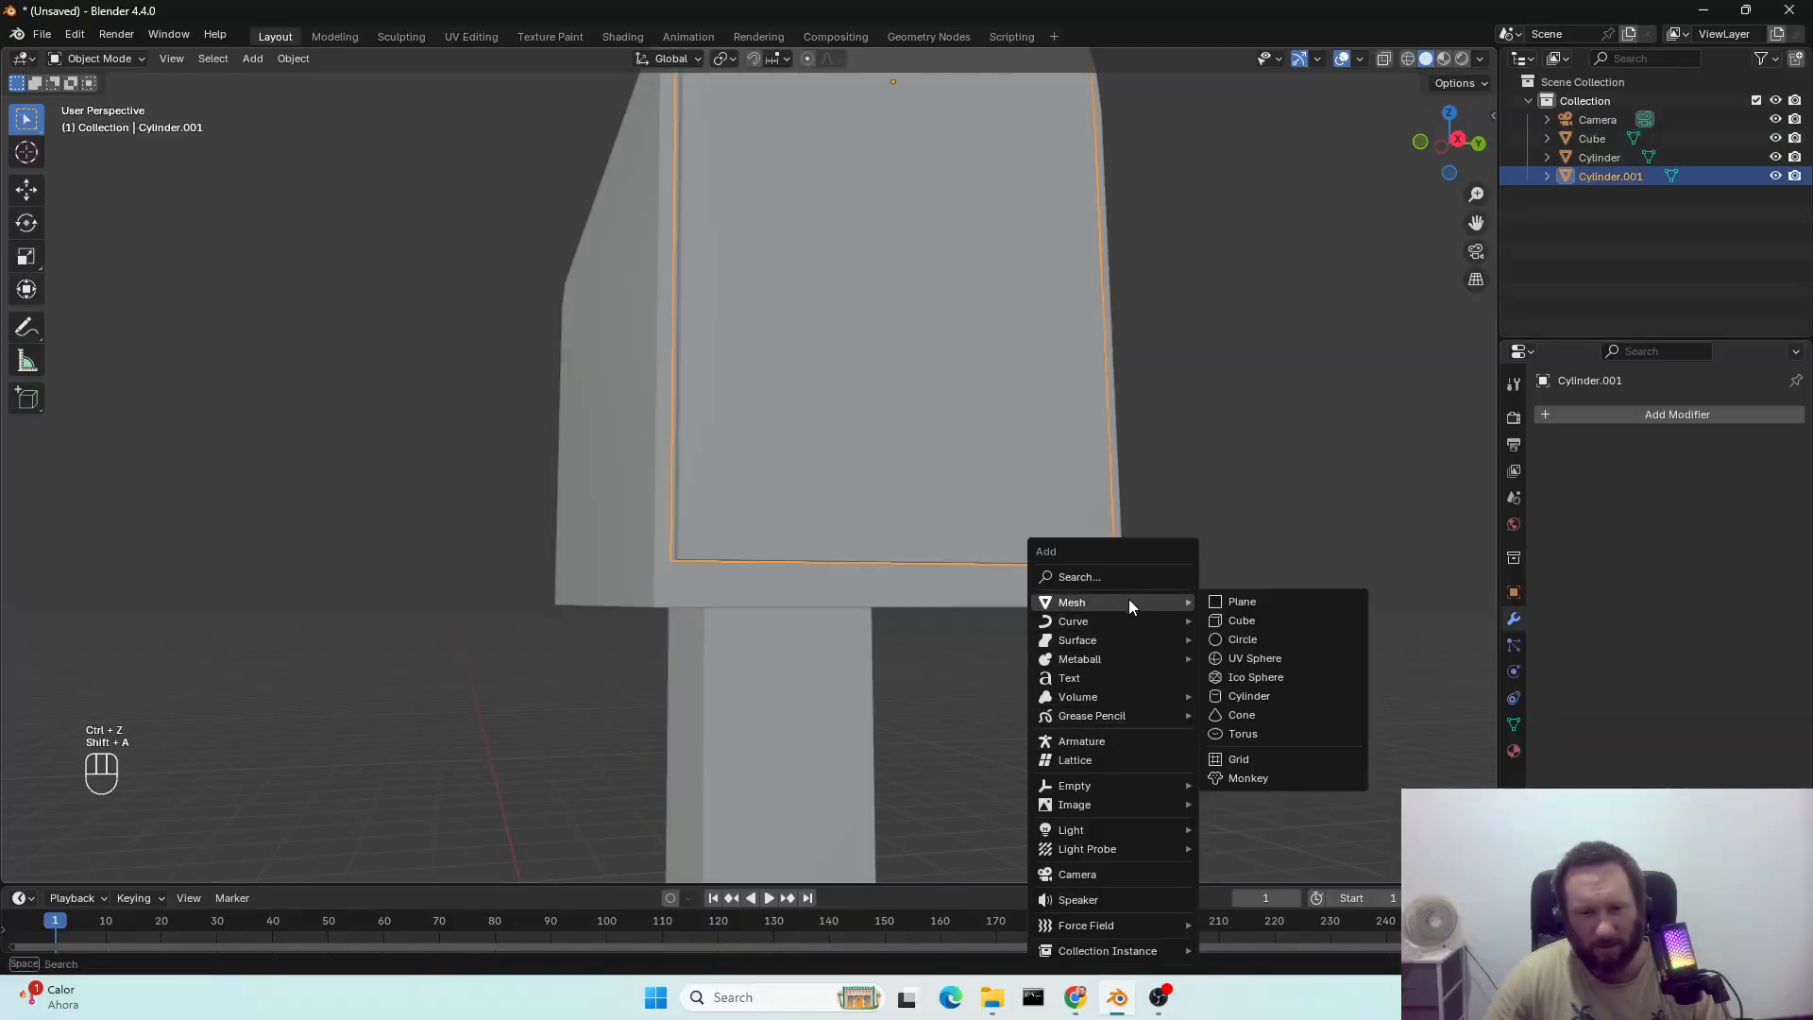
left_click(1262, 696)
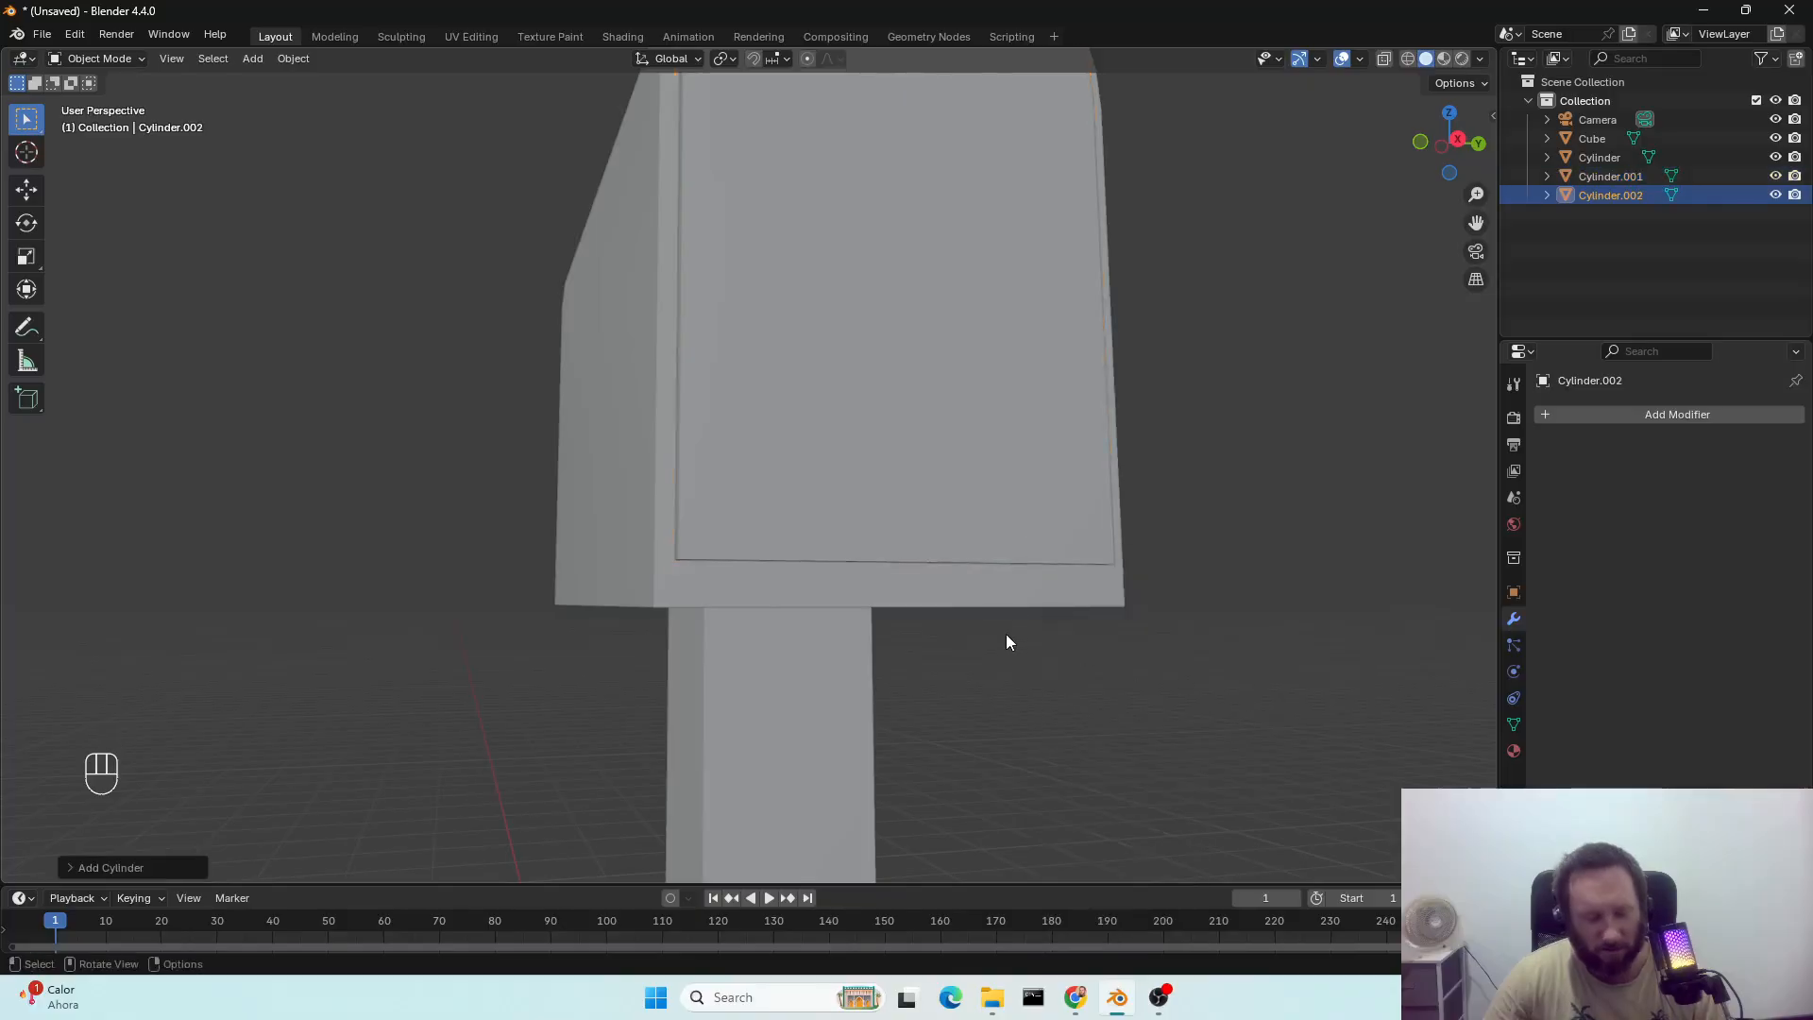
key("g")
key("z")
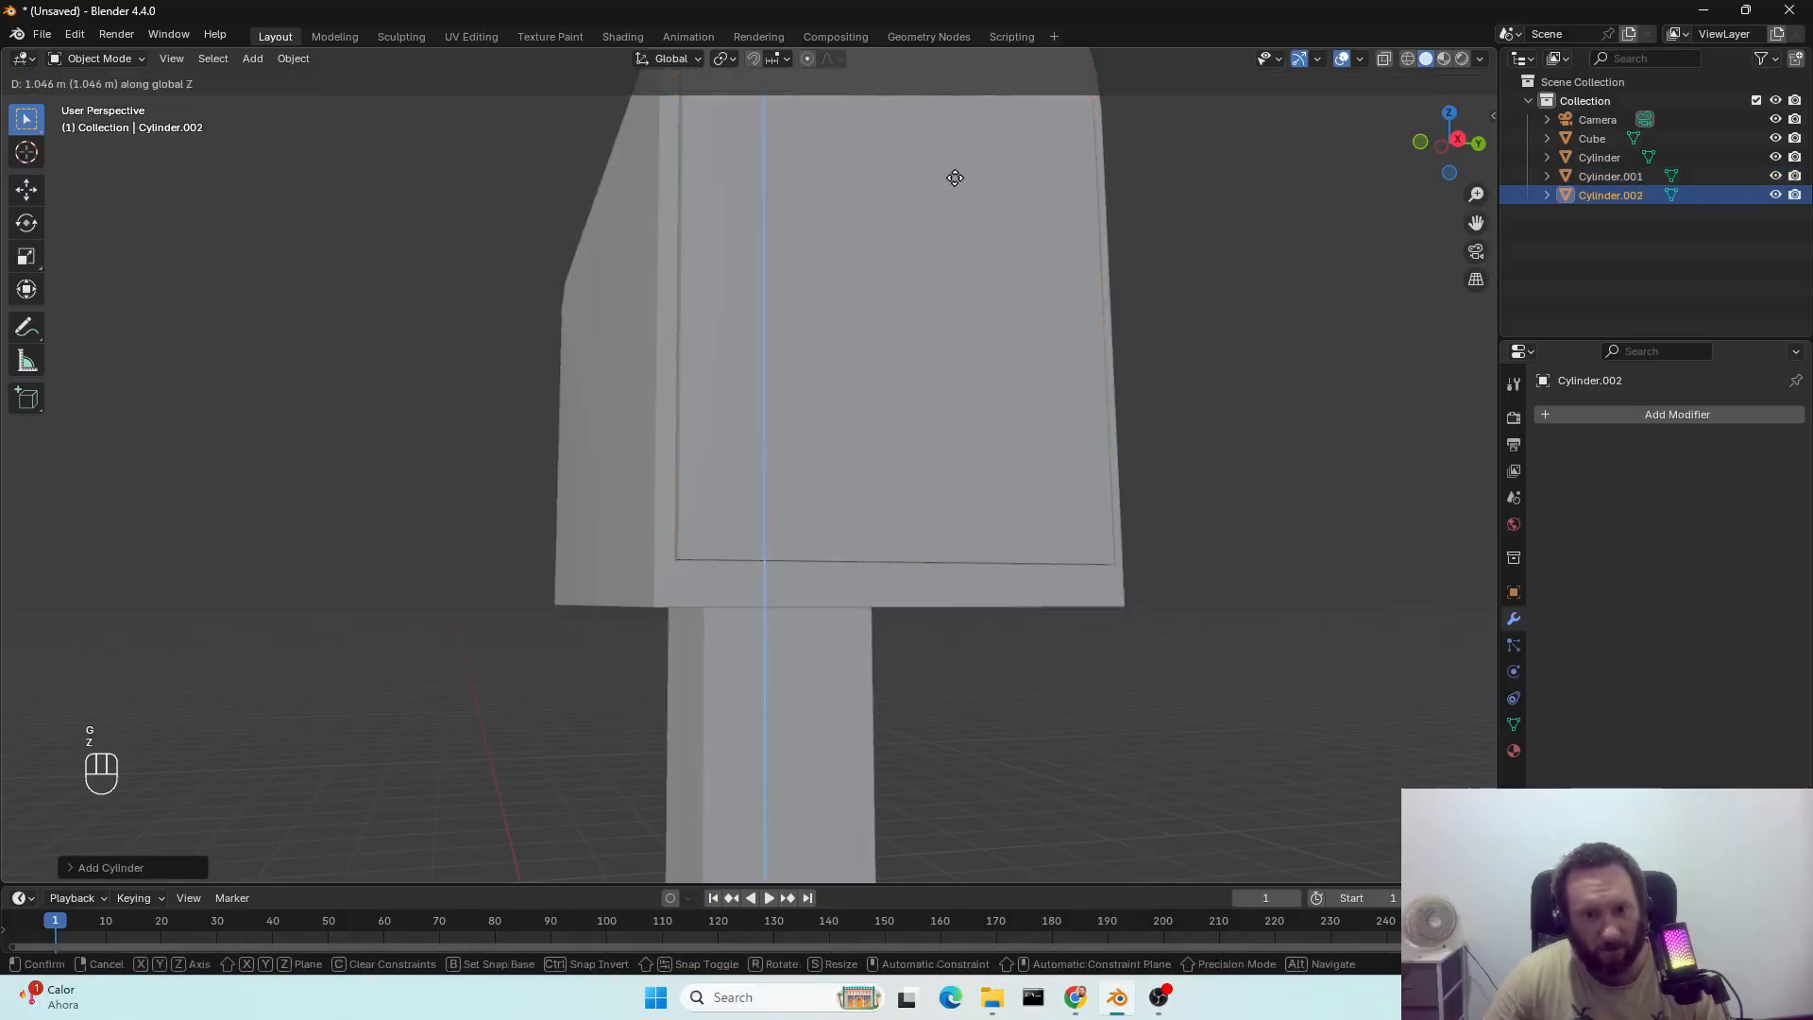
left_click(968, 814)
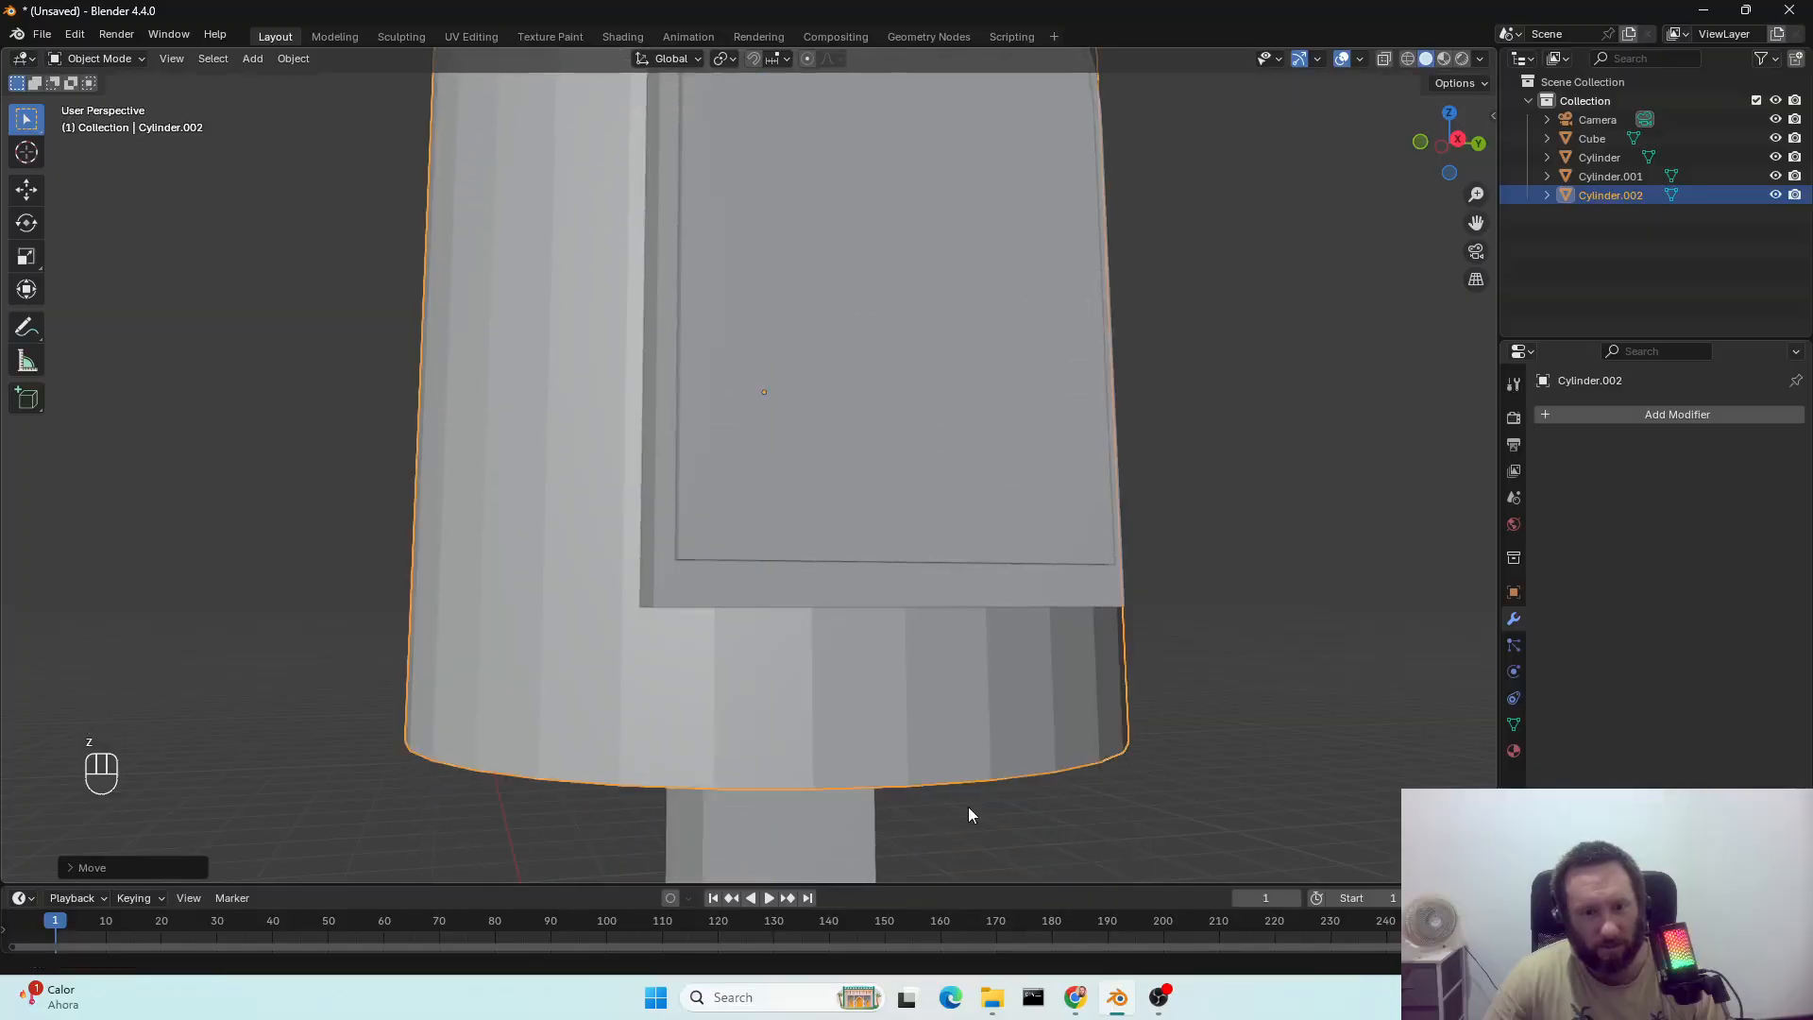
mouse_move(1086, 687)
middle_mouse_down()
mouse_move(1041, 693)
mouse_move(1057, 697)
middle_mouse_up()
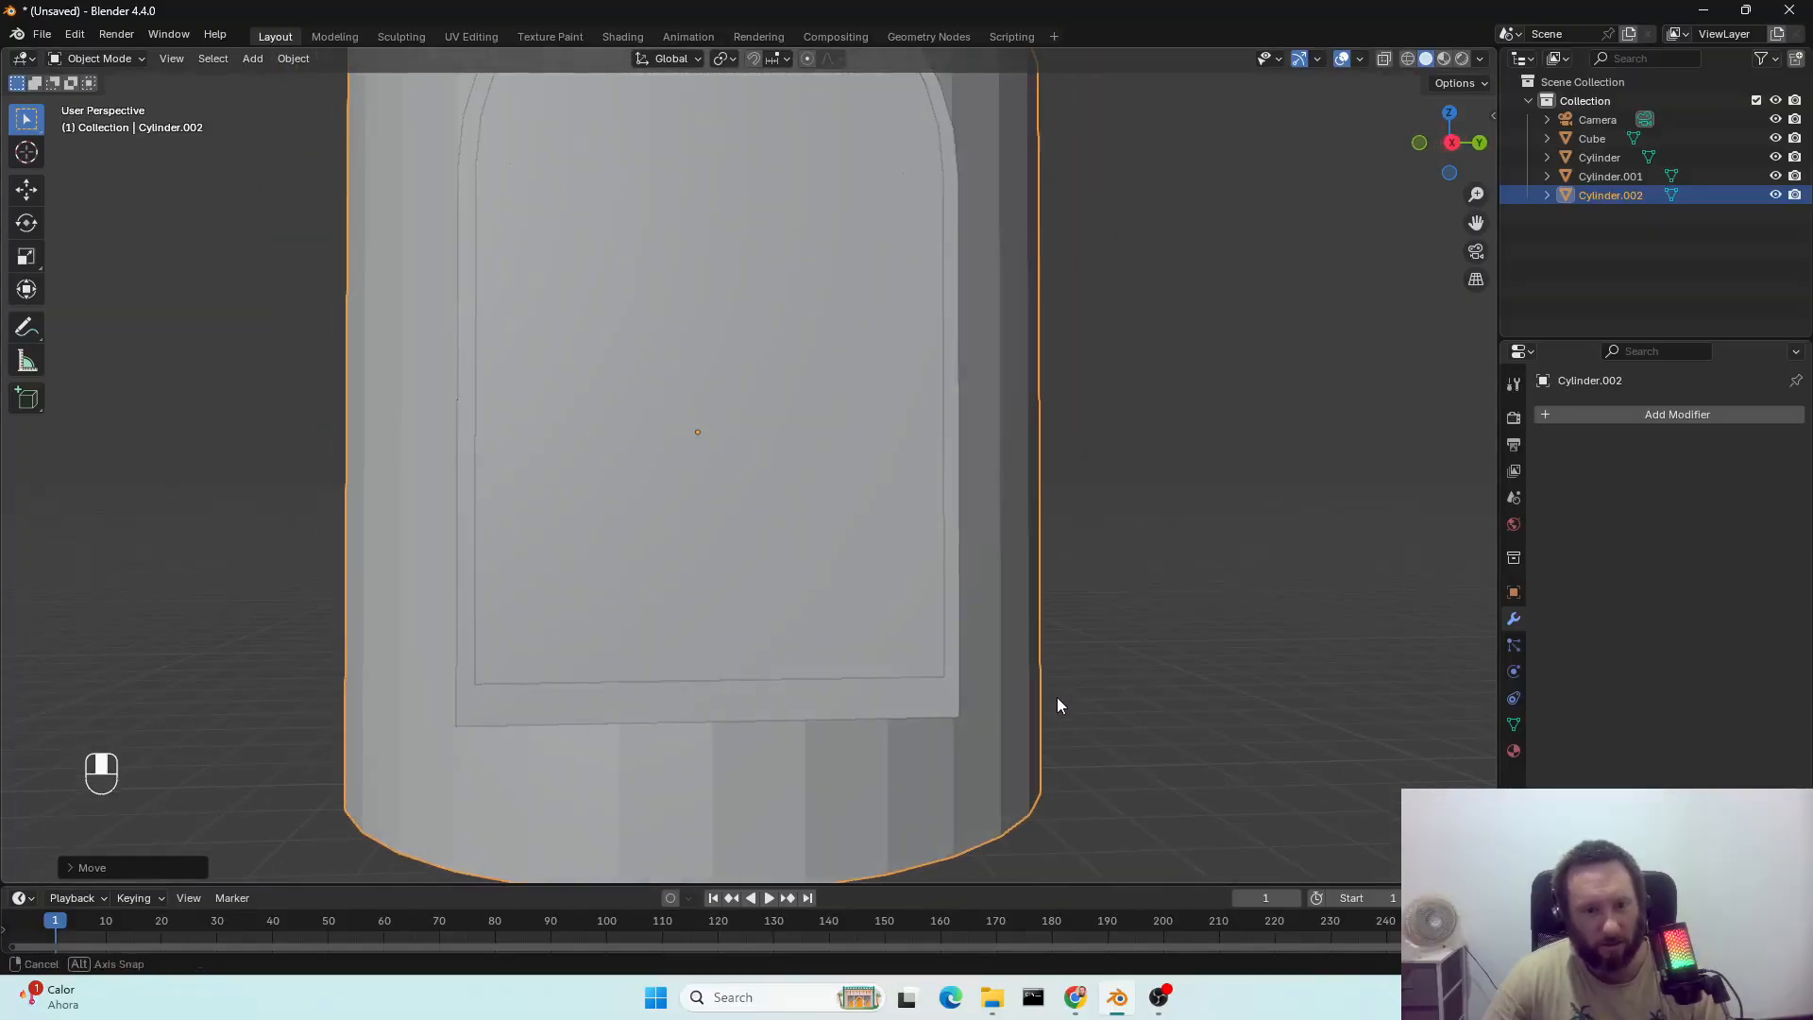
scroll(1057, 700, "down", 3)
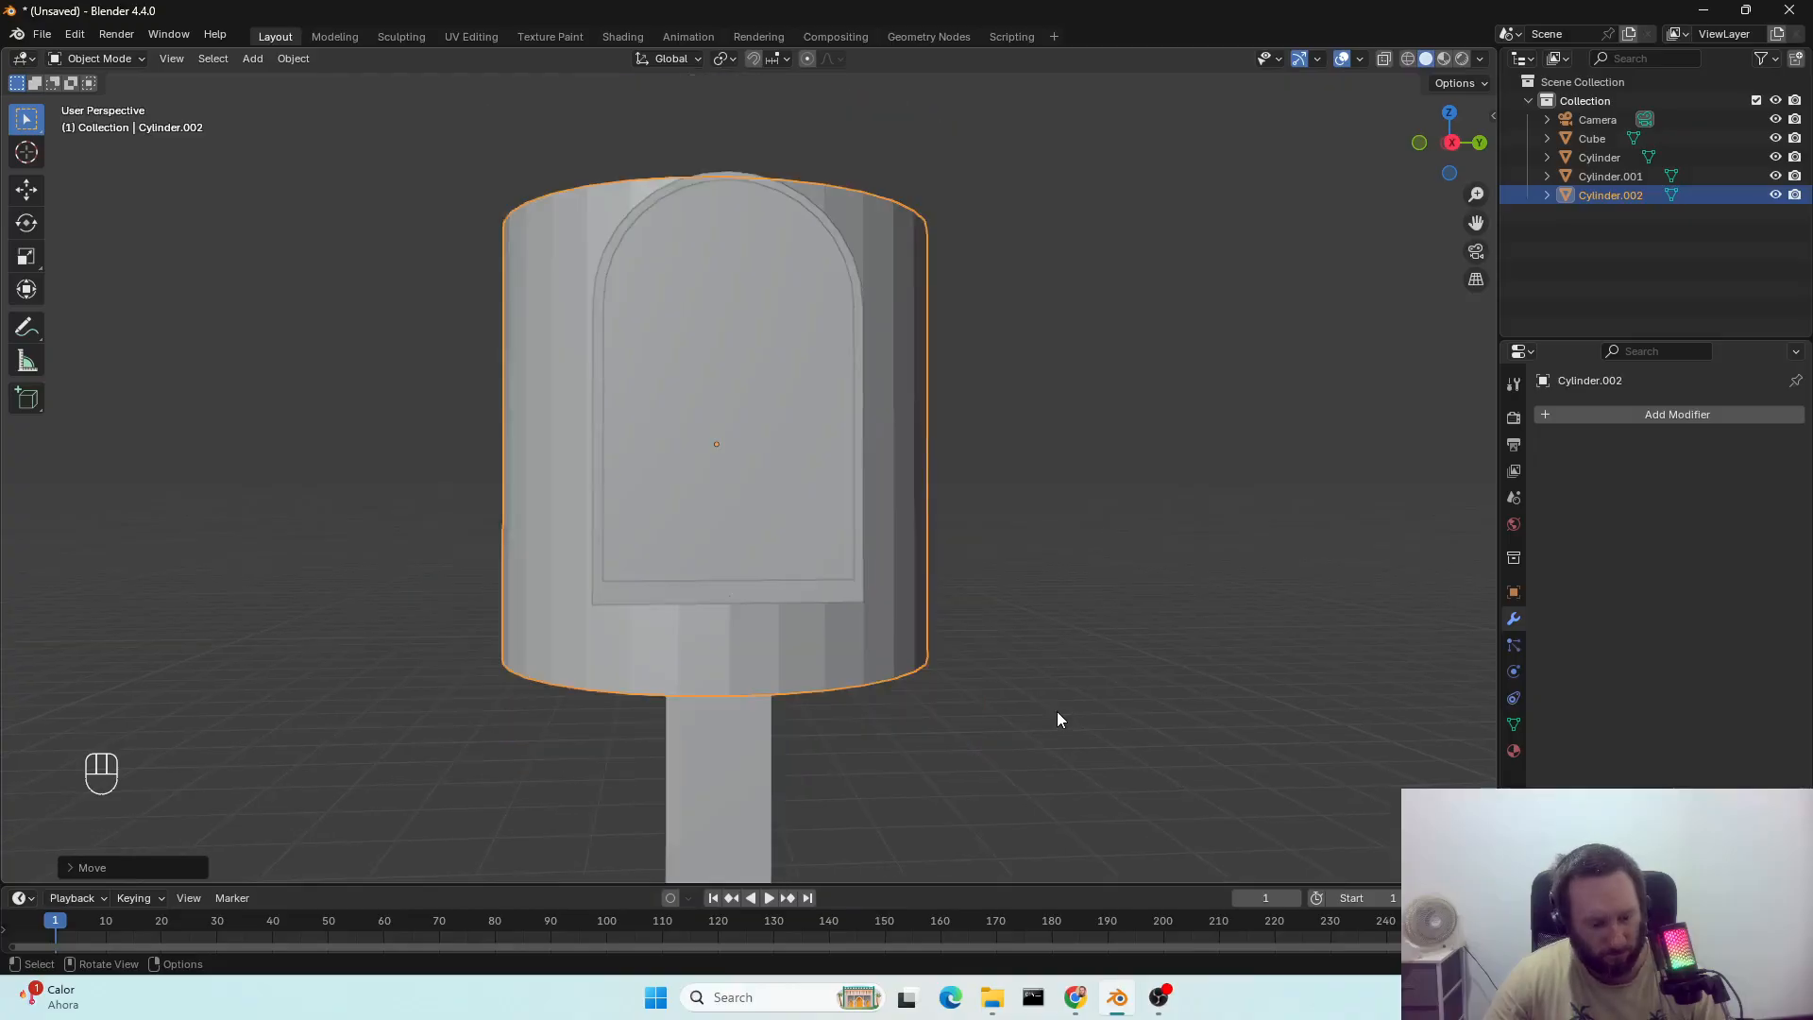
key("g")
key("z")
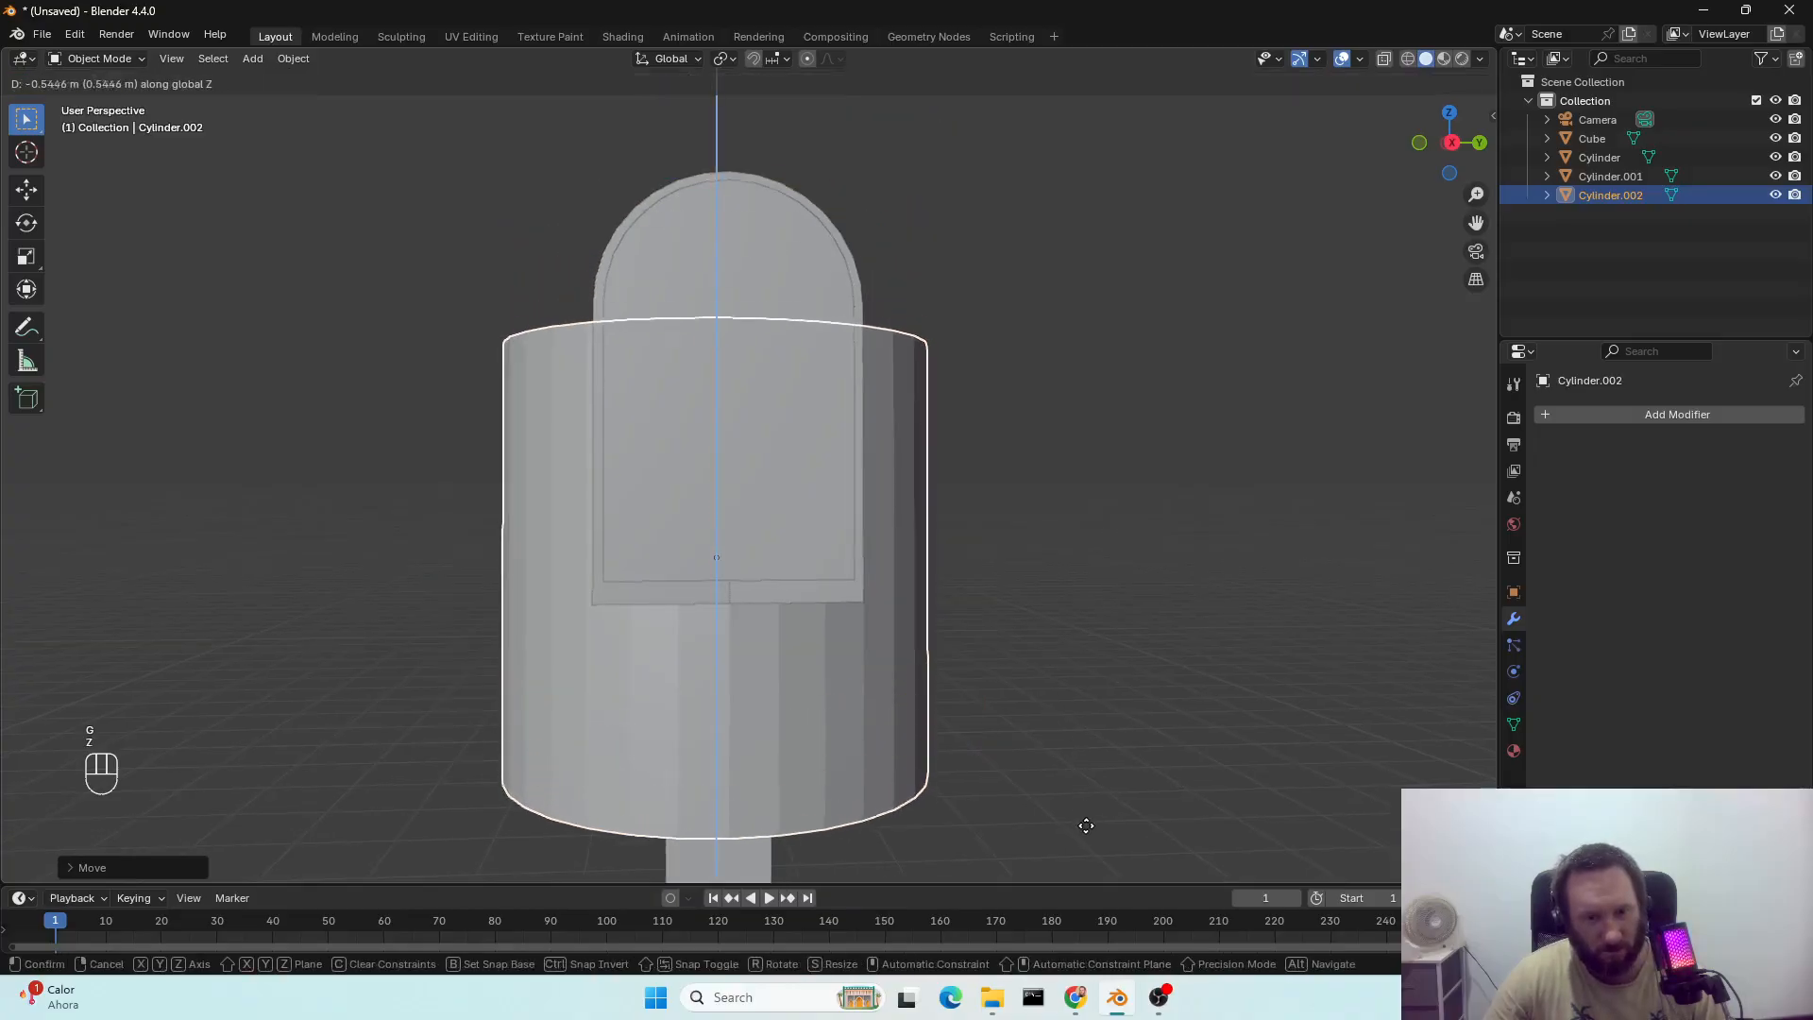
left_click(1096, 846)
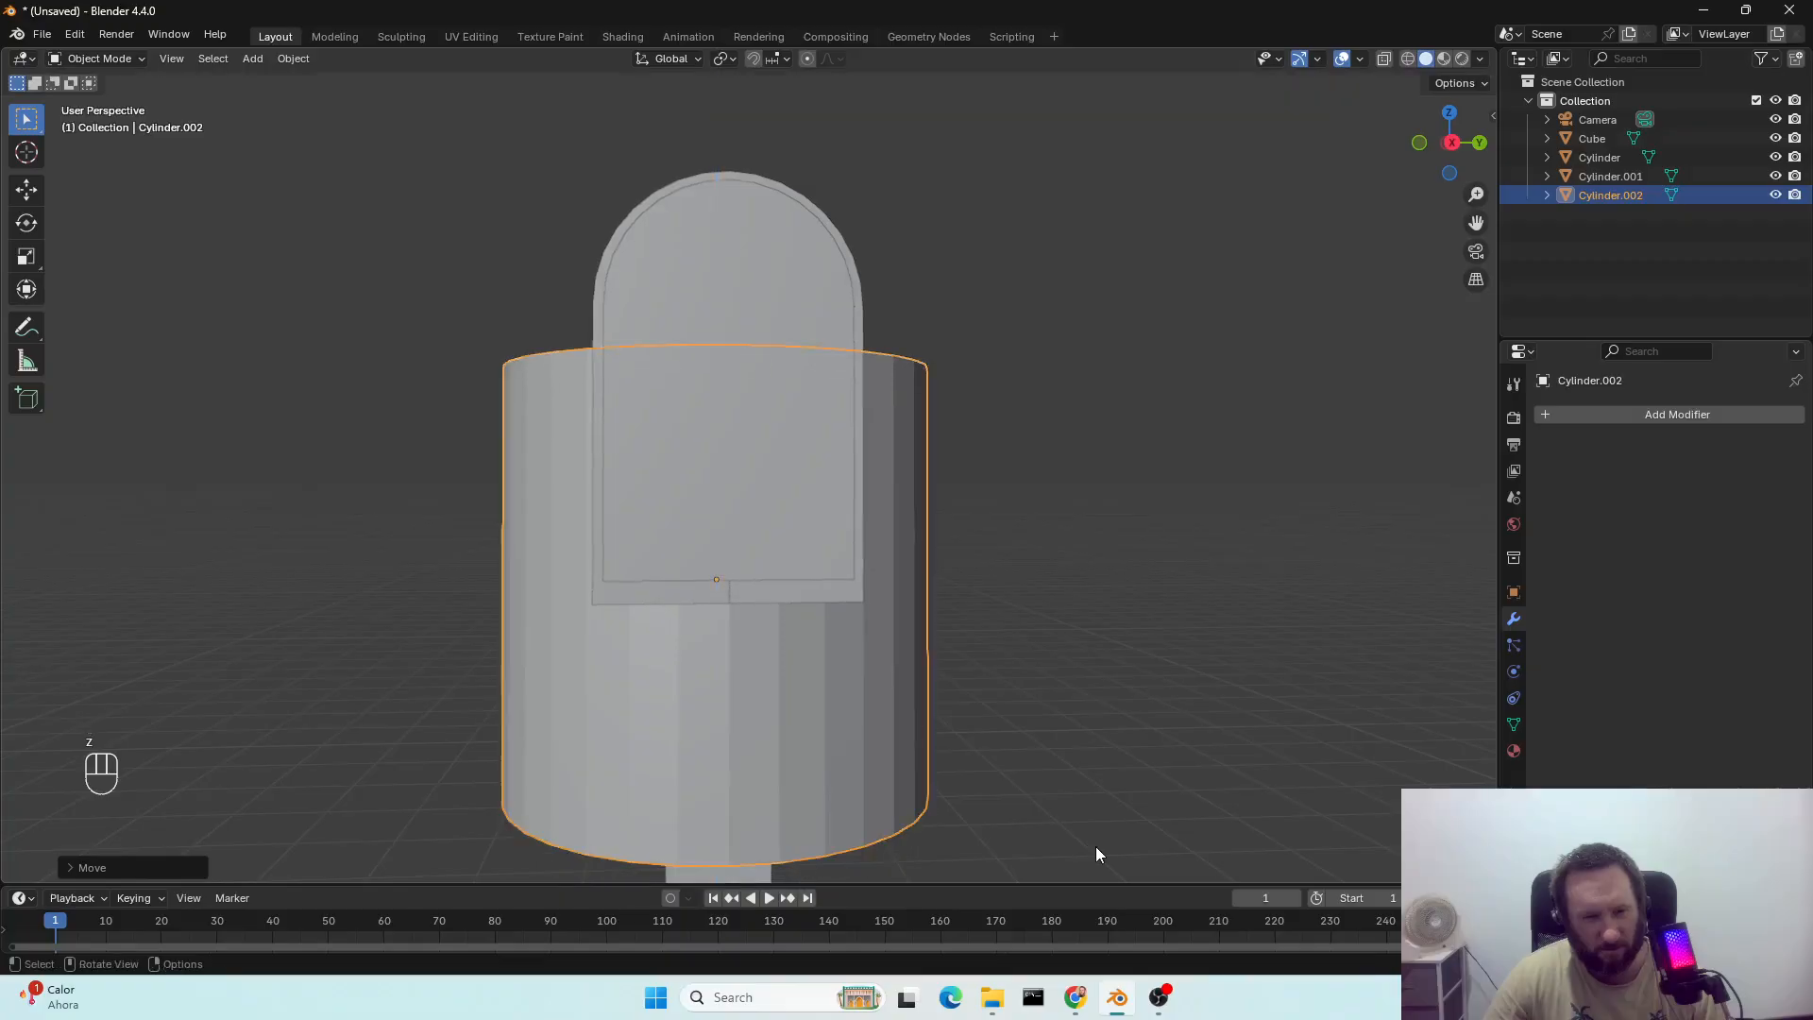
Rotate the new cylinder 90° about the X axis so it lies across the mailbox.
key("r")
key("x")
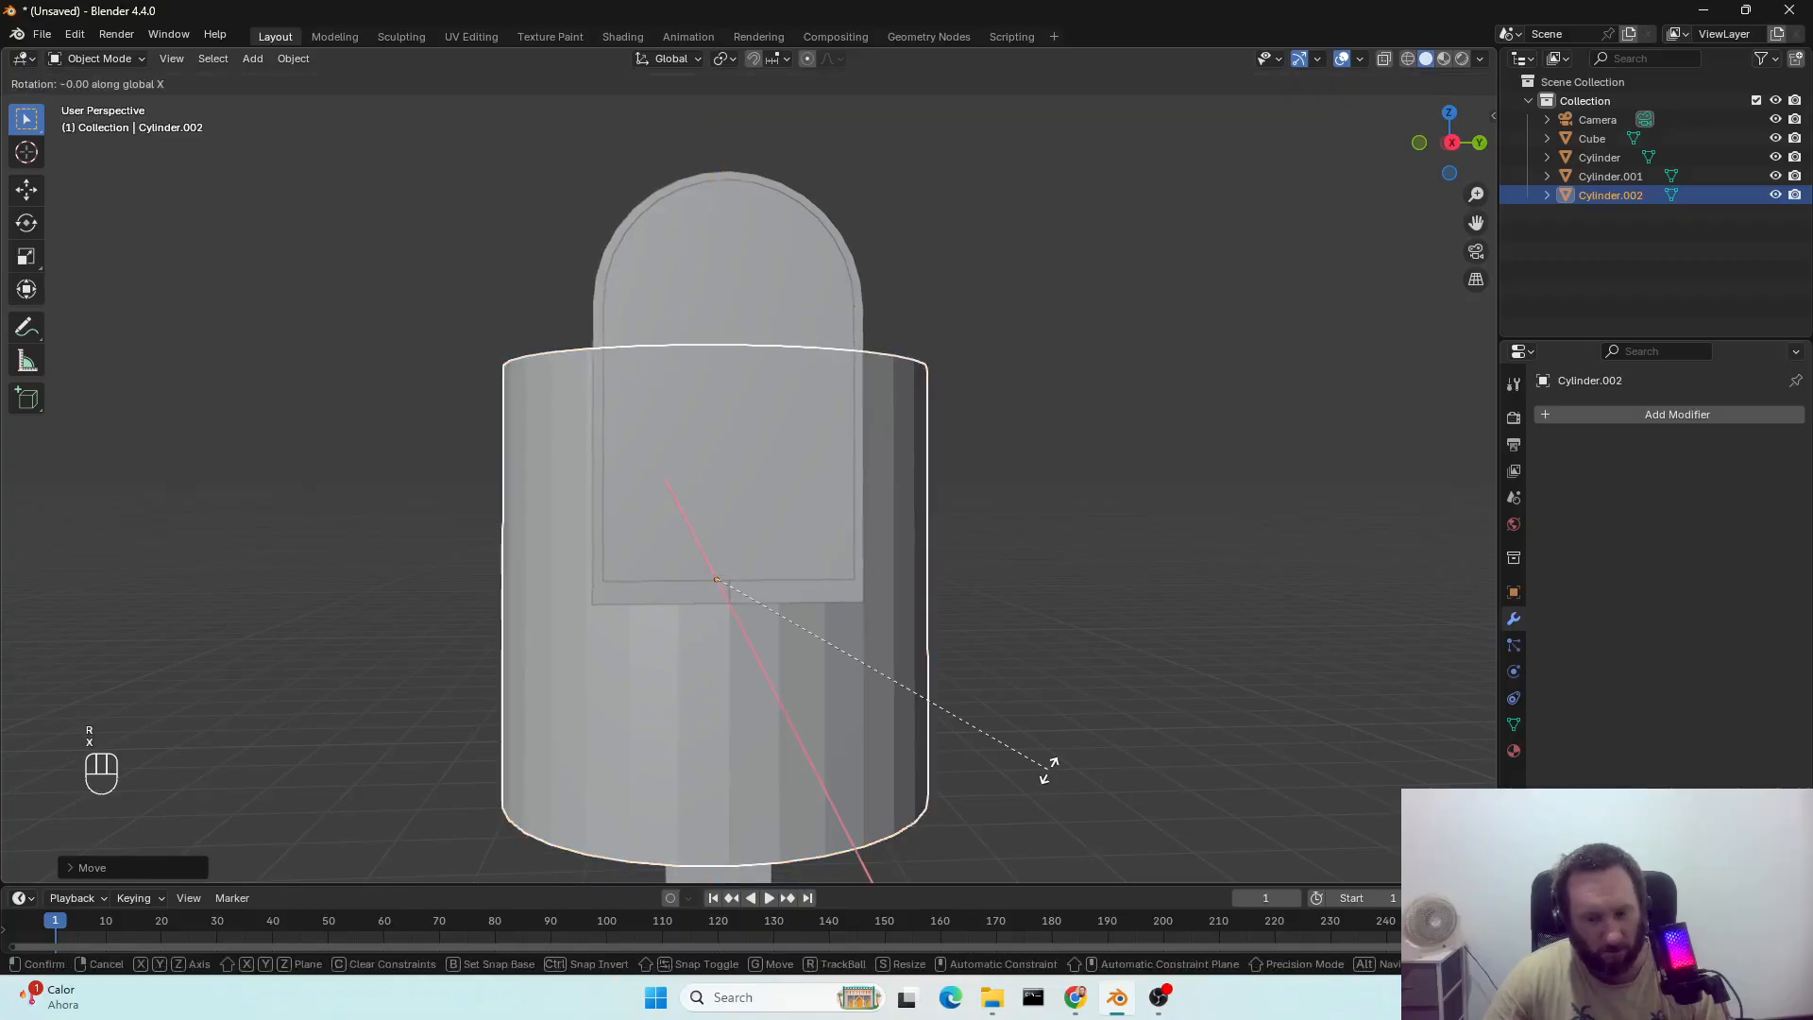
key("KP_9")
key("KP_0")
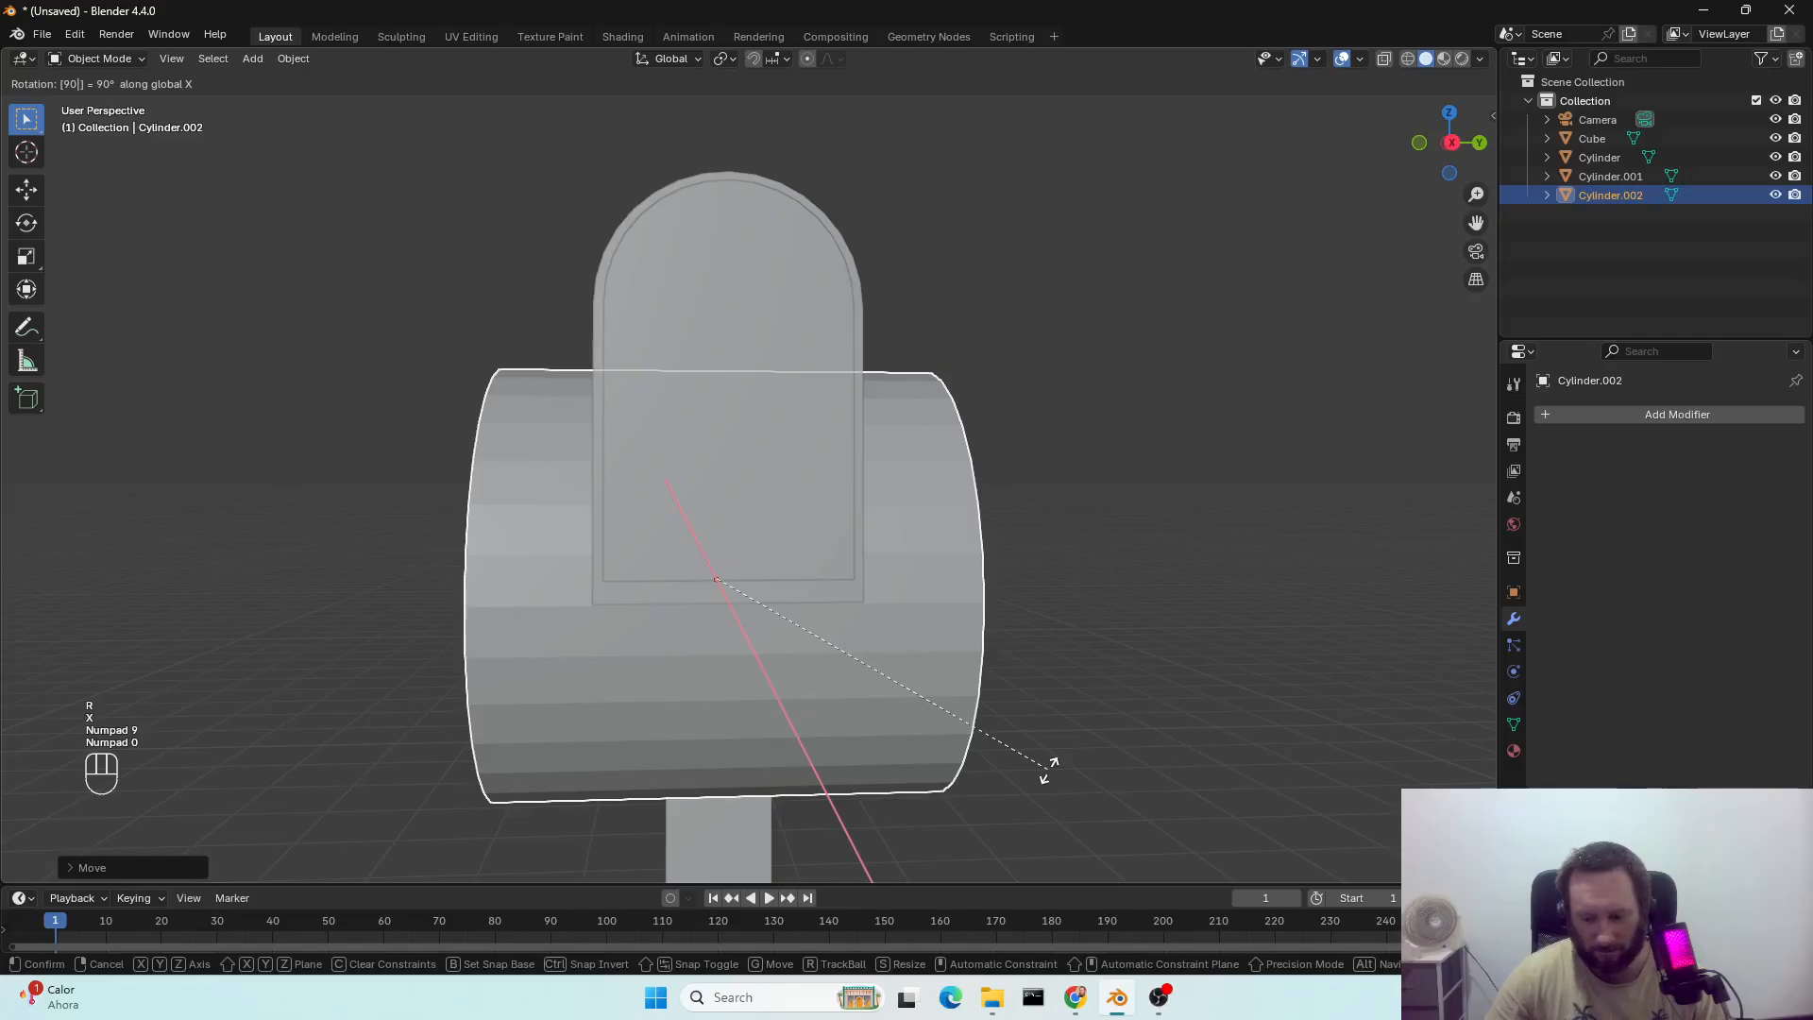
key("KP_Enter")
Scale the cylinder down in X and Z with Y locked to make a thin rod.
key("s")
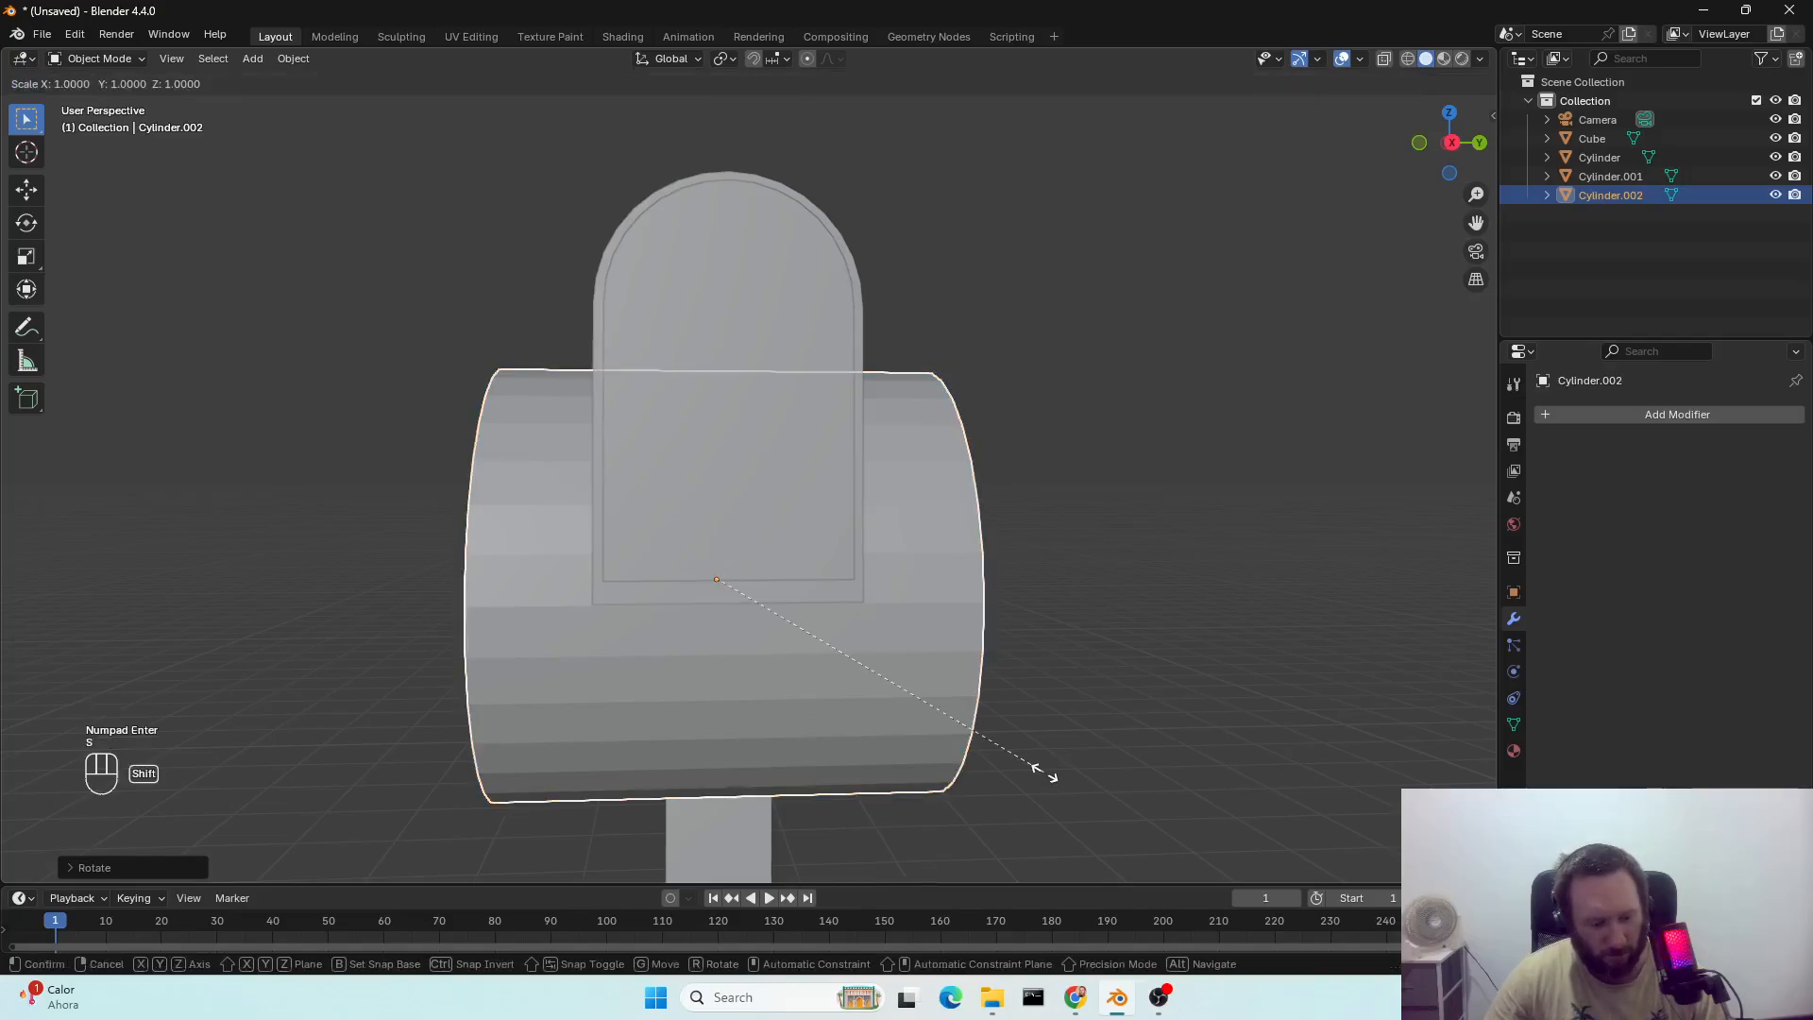
key("shift+x")
key("shift+y")
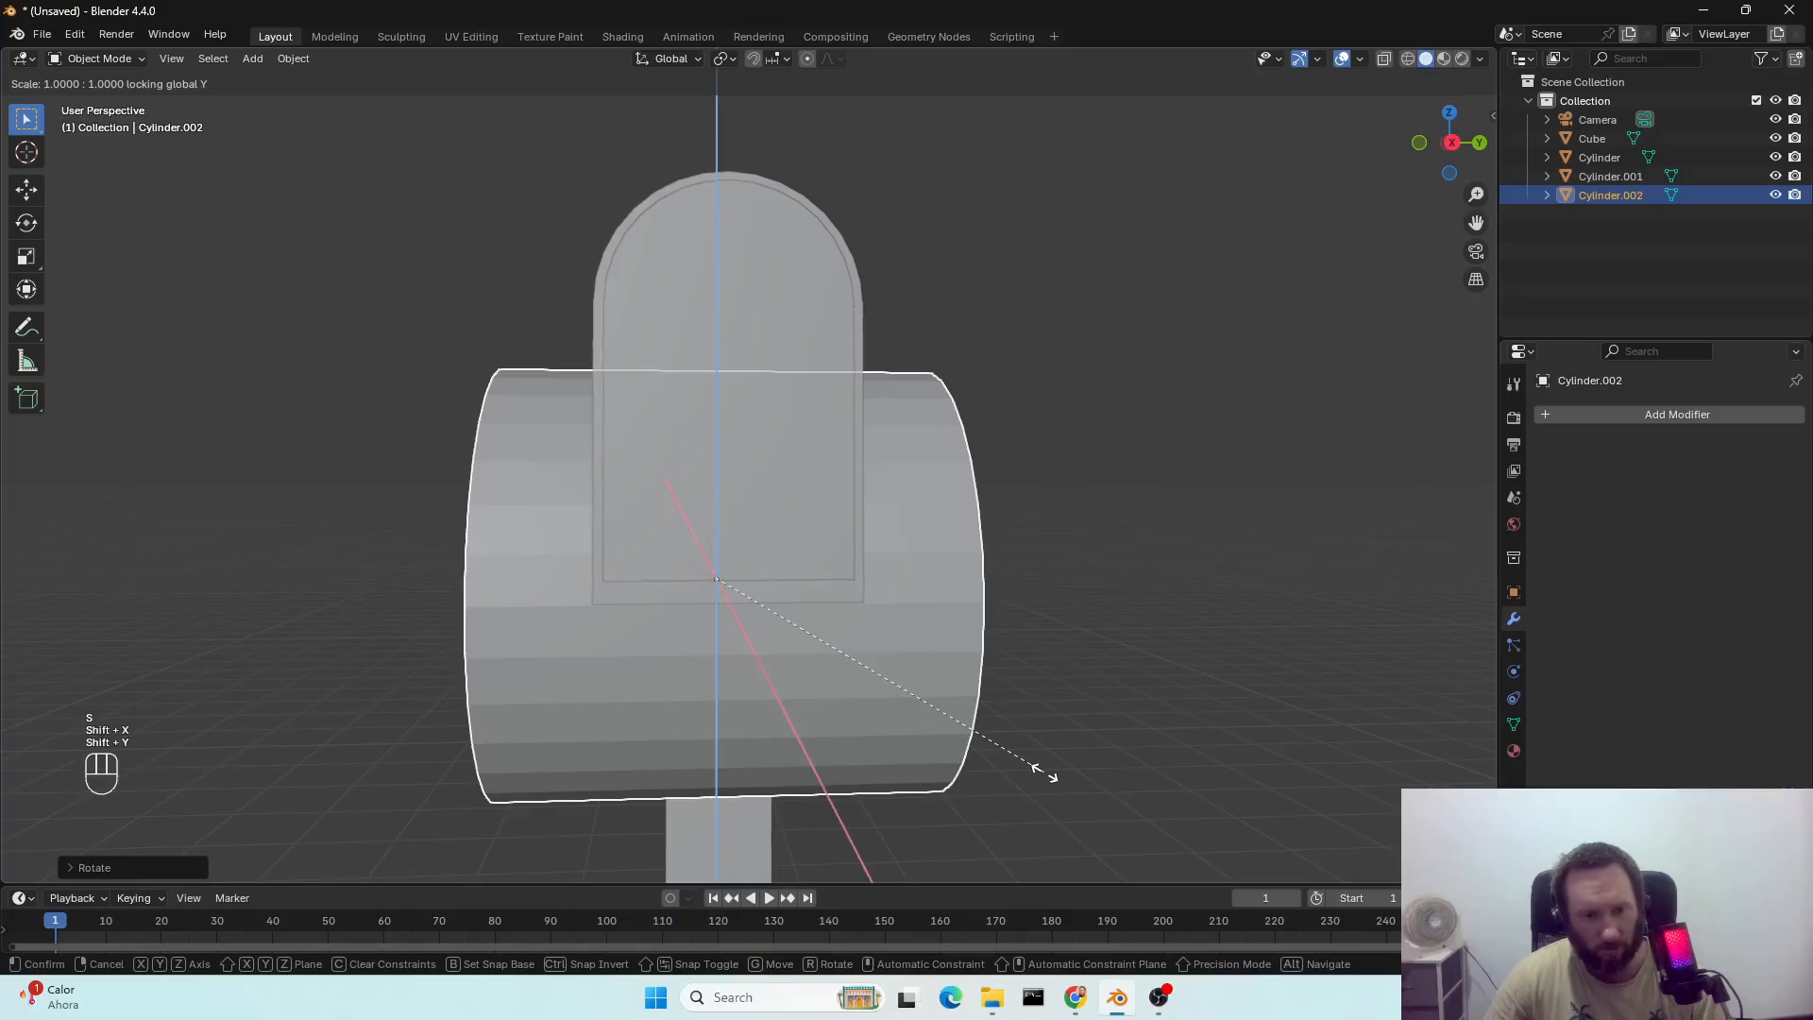
left_click(733, 578)
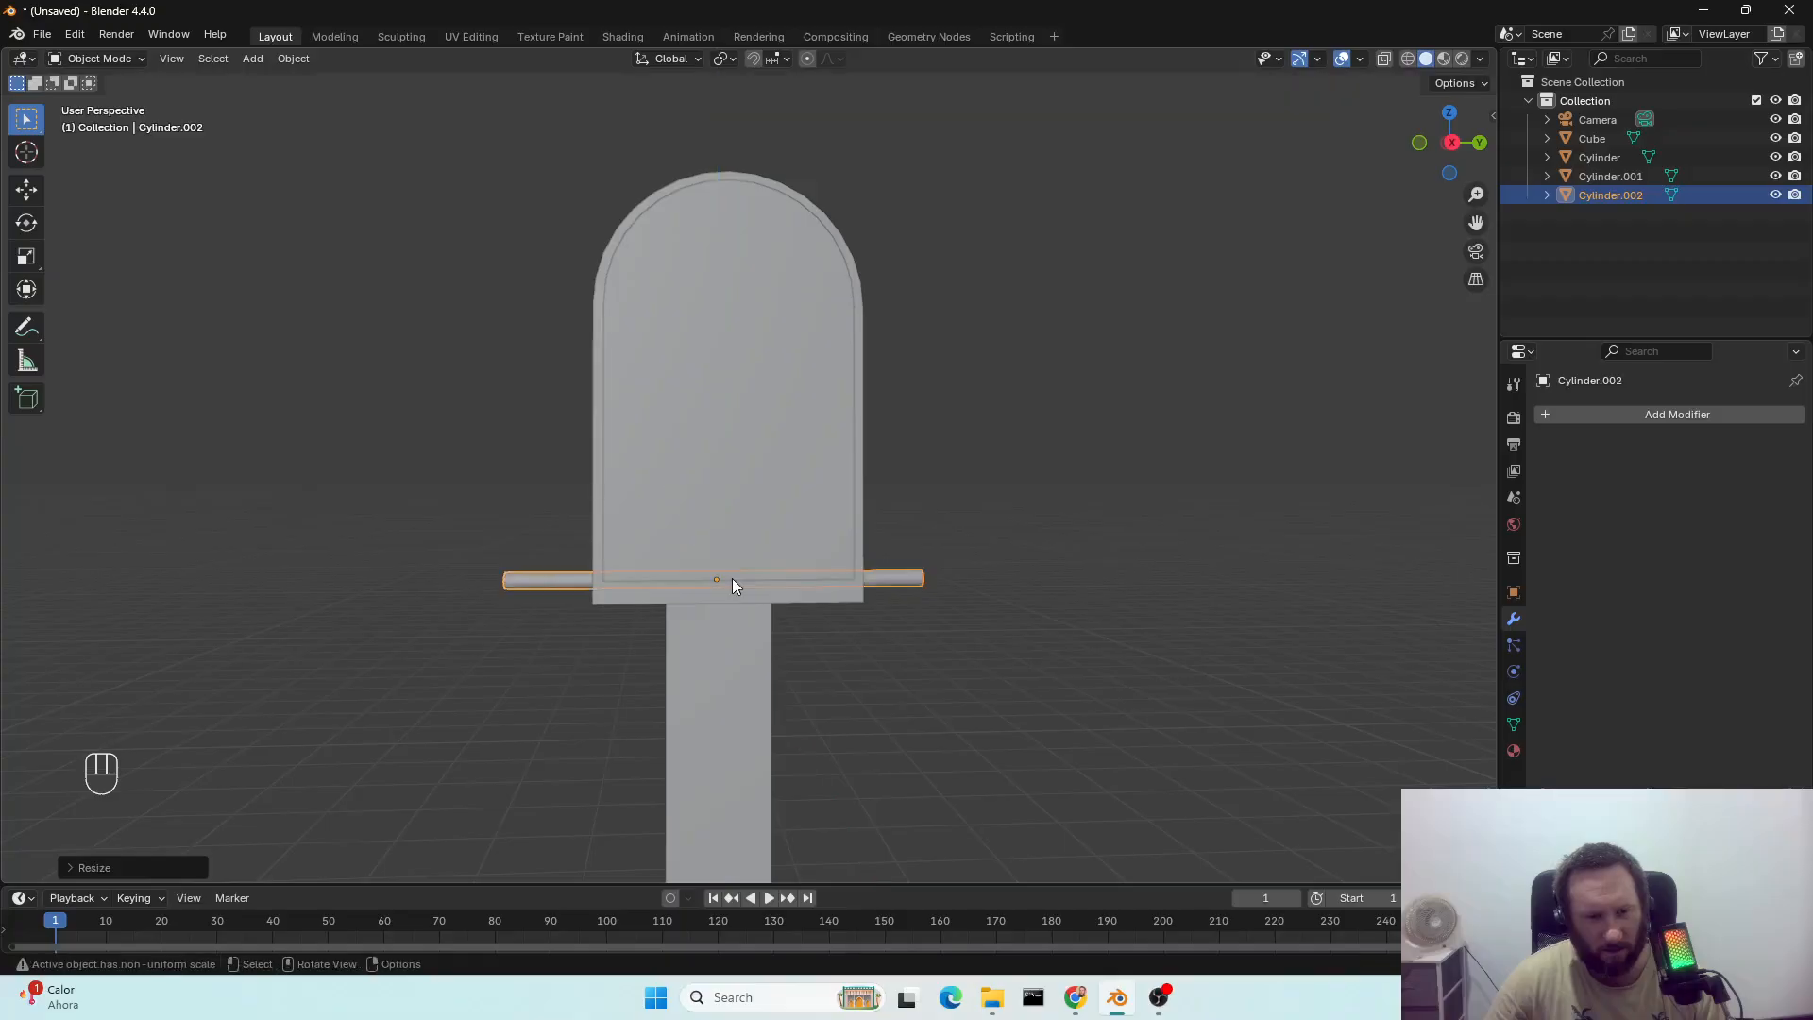
Move the rod about 0.94 m along X to the front face of the mailbox.
key("g")
key("x")
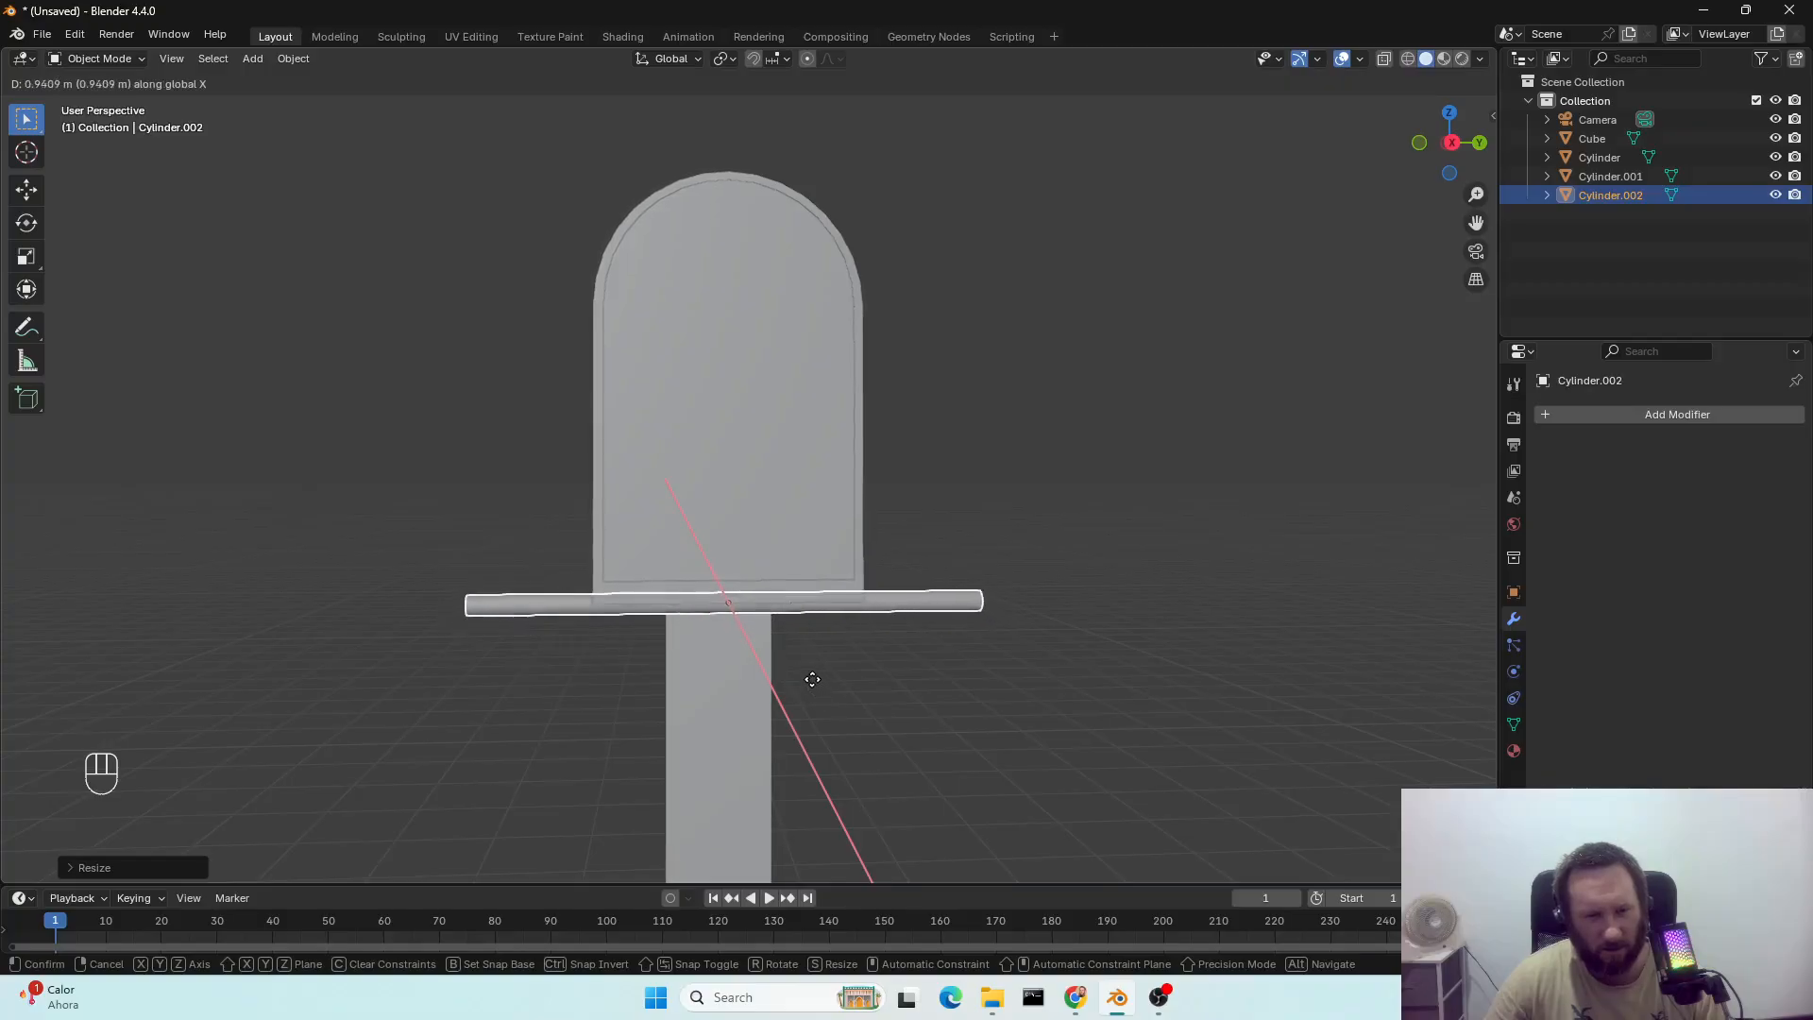
left_click(815, 682)
Raise the rod about 0.075 m along Z to line up with the door's lower edge.
middle_click_drag(813, 681, 943, 704)
scroll(996, 737, "up", 3)
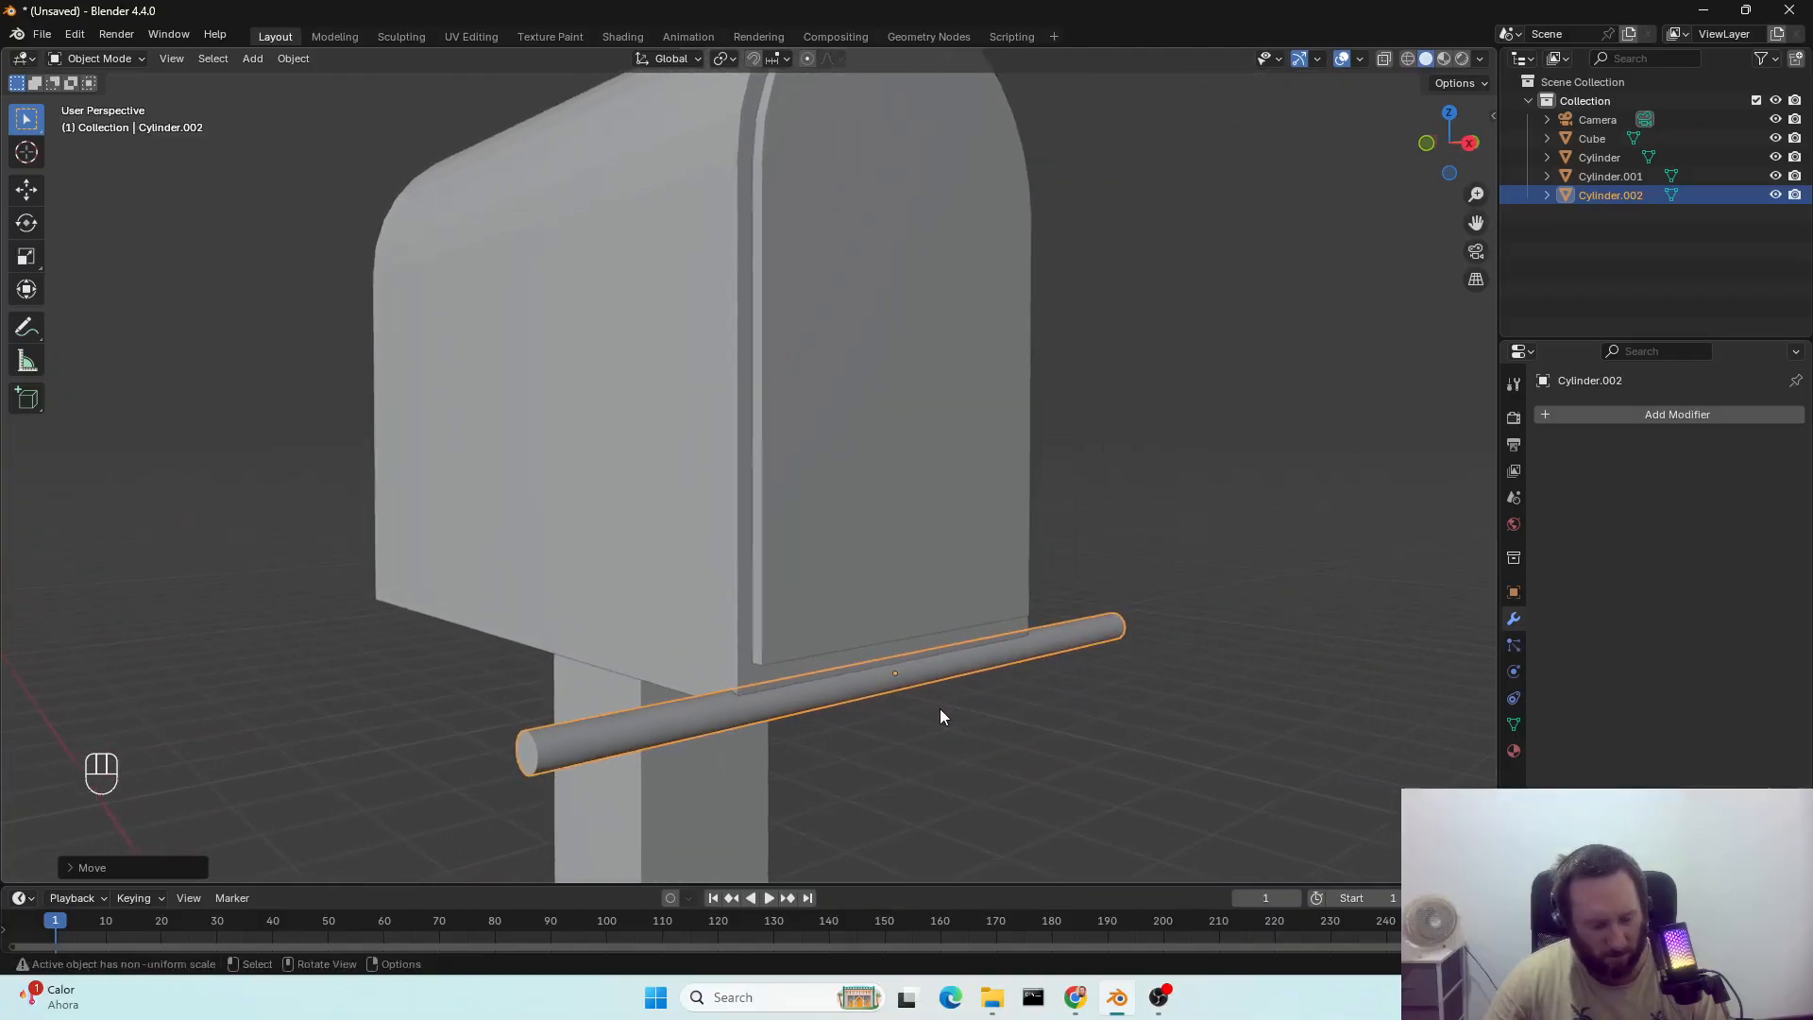
key("g")
key("z")
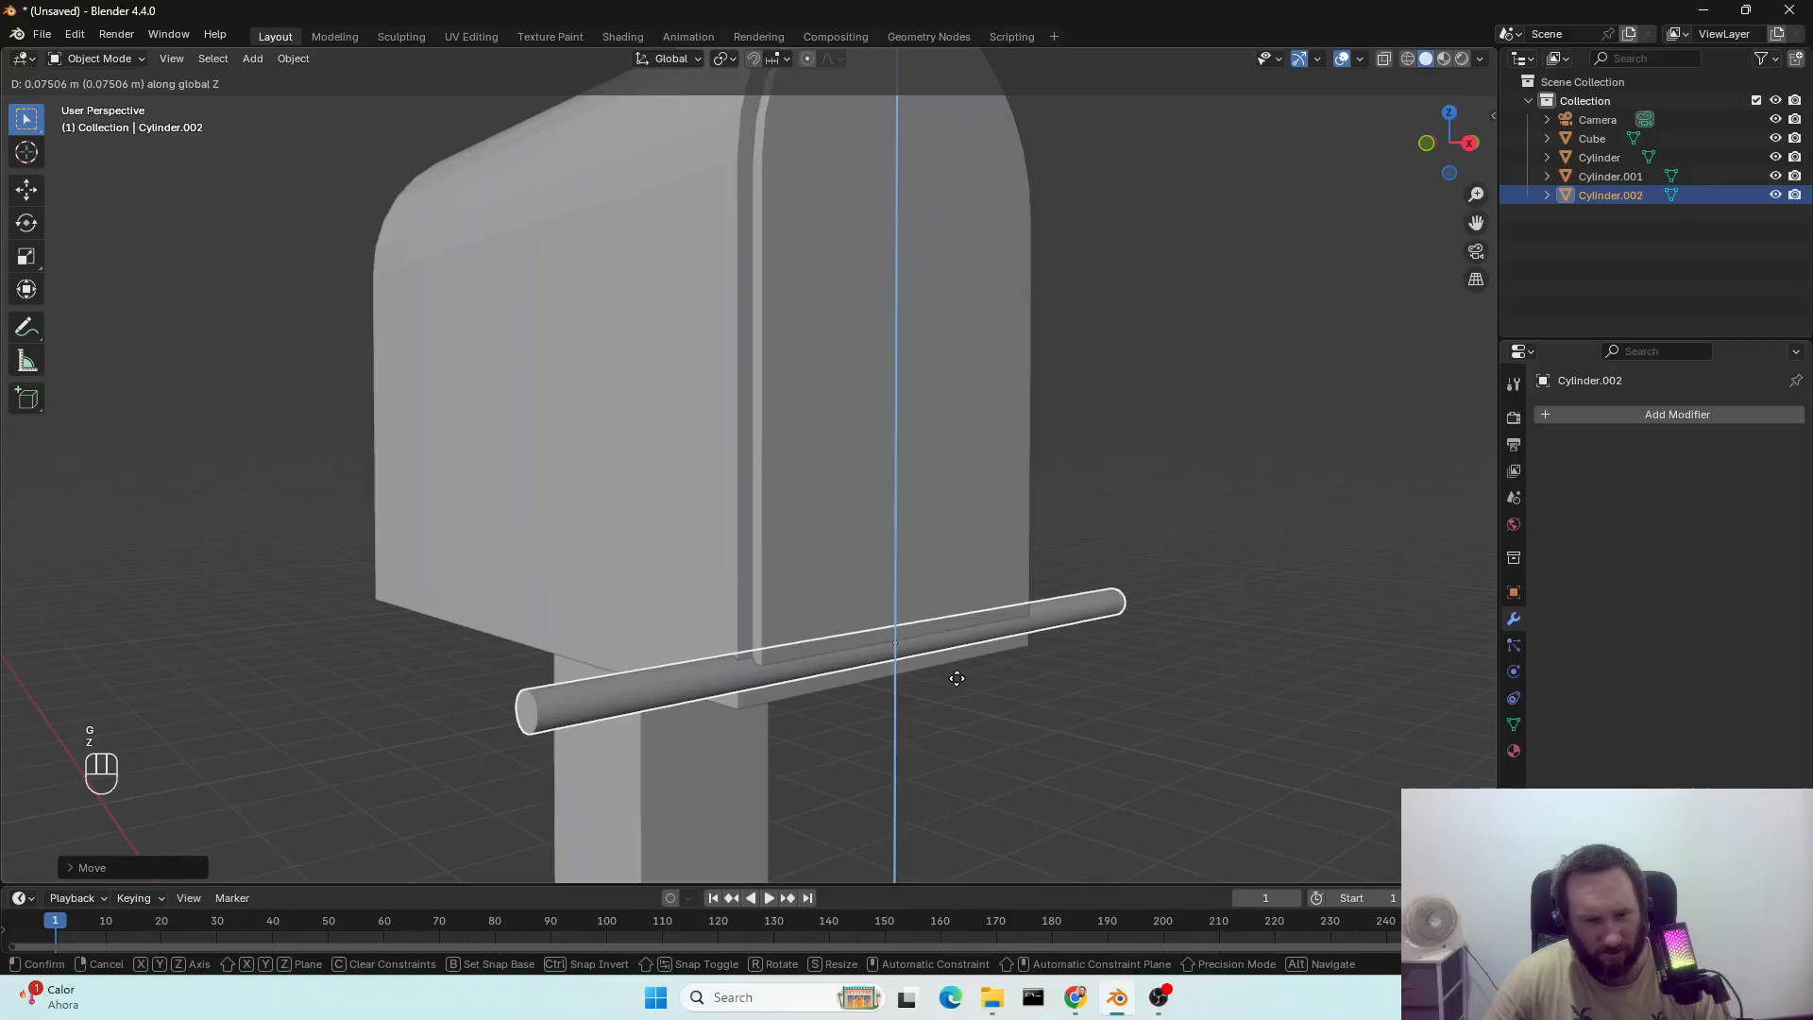
left_click(956, 681)
Shorten the hinge rod by scaling it along Y to about 0.47, roughly the width of the mailbox front.
scroll(869, 728, "up", 3)
scroll(869, 728, "down", 3)
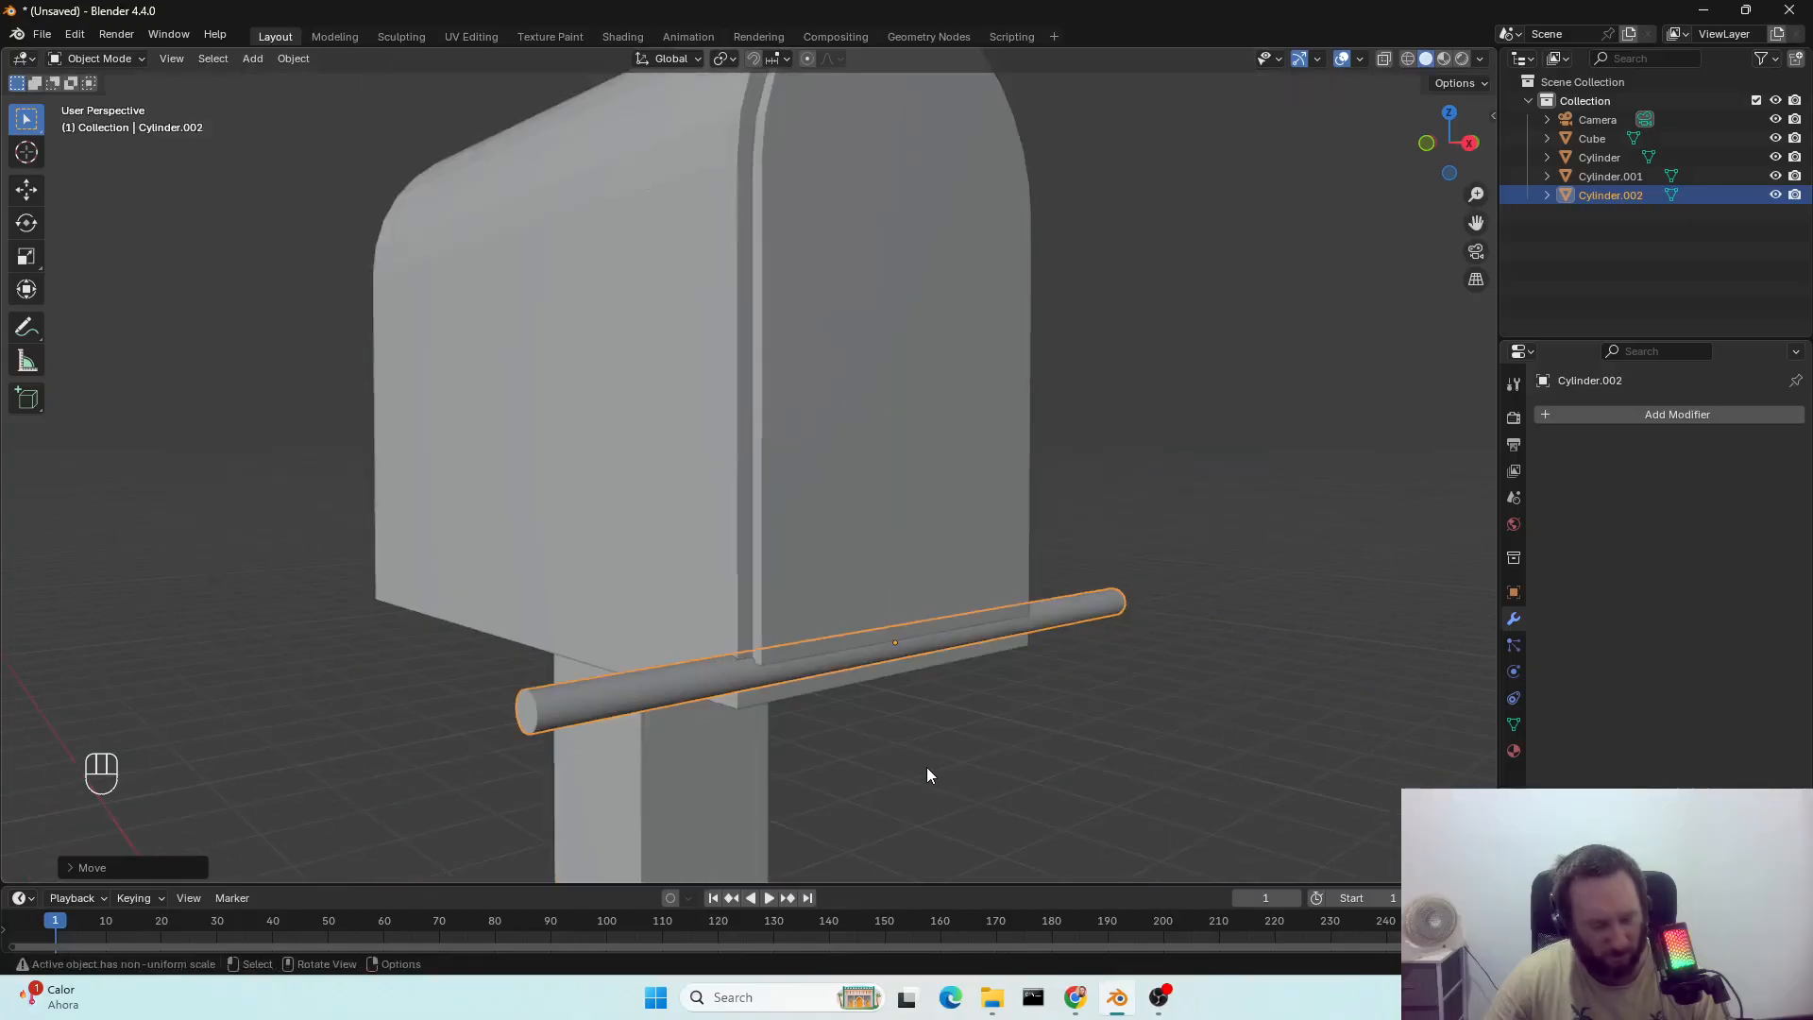
key("s")
key("z")
key("x")
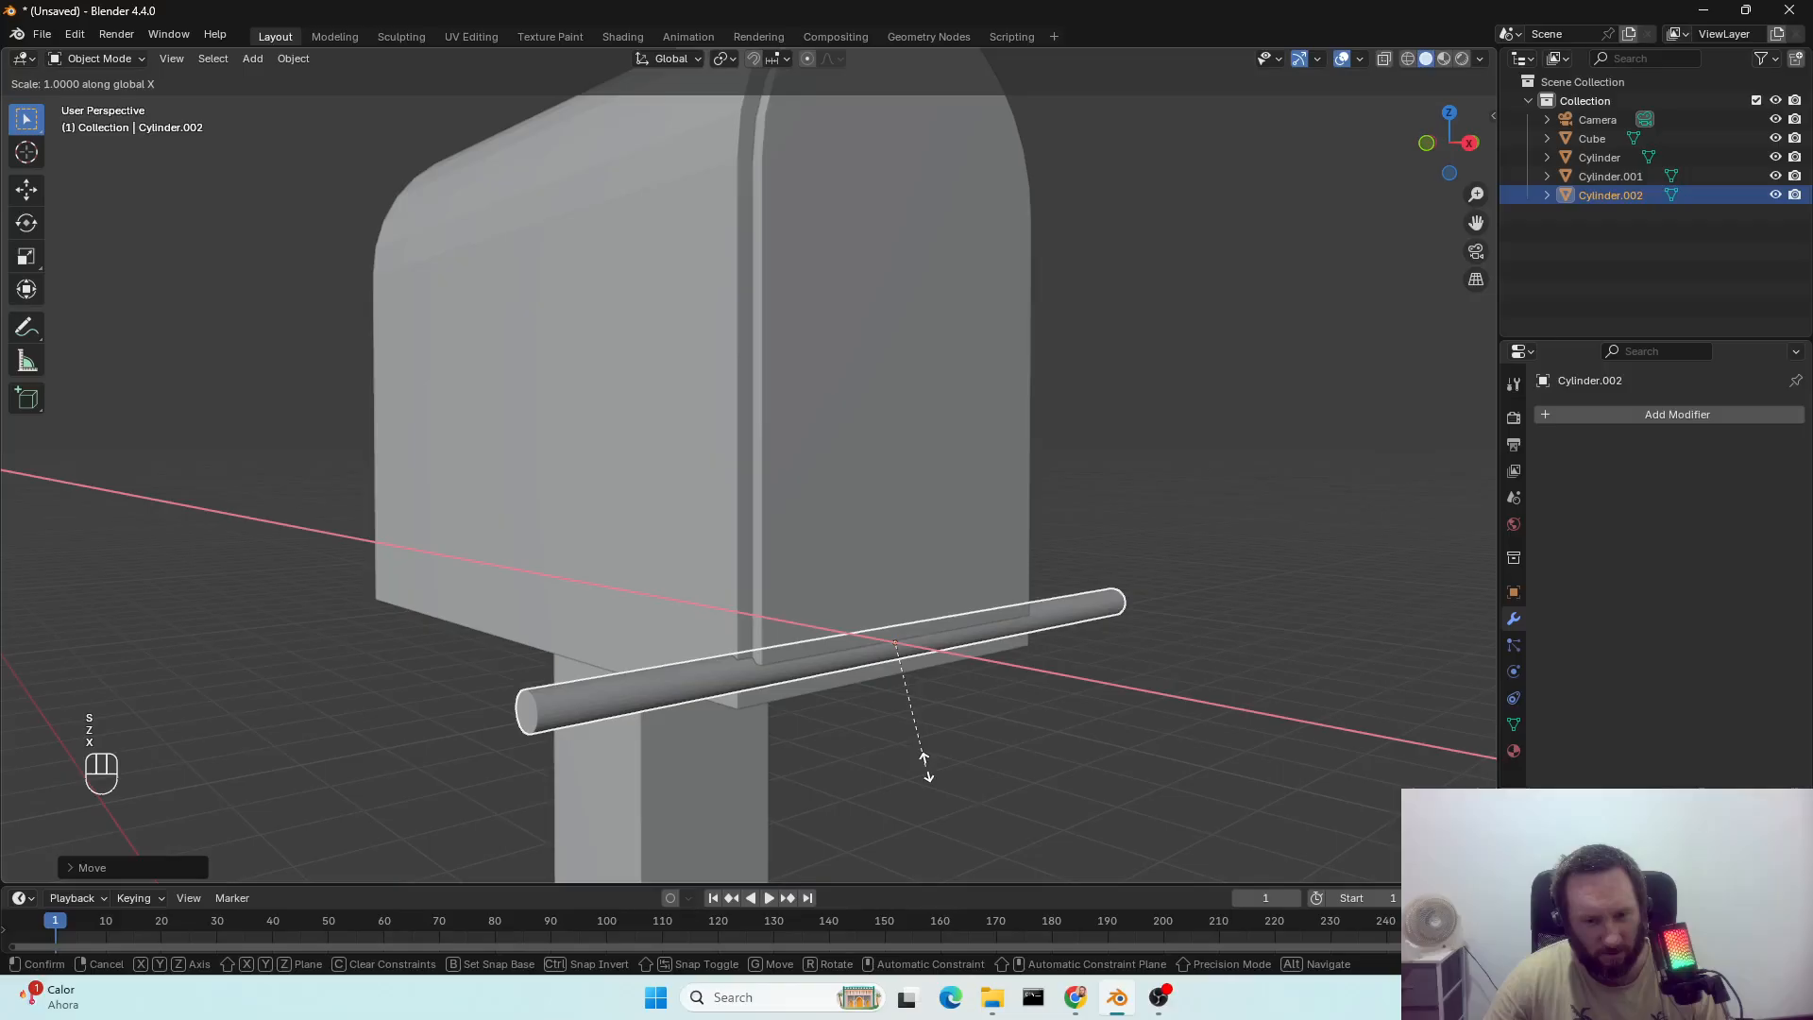
key("y")
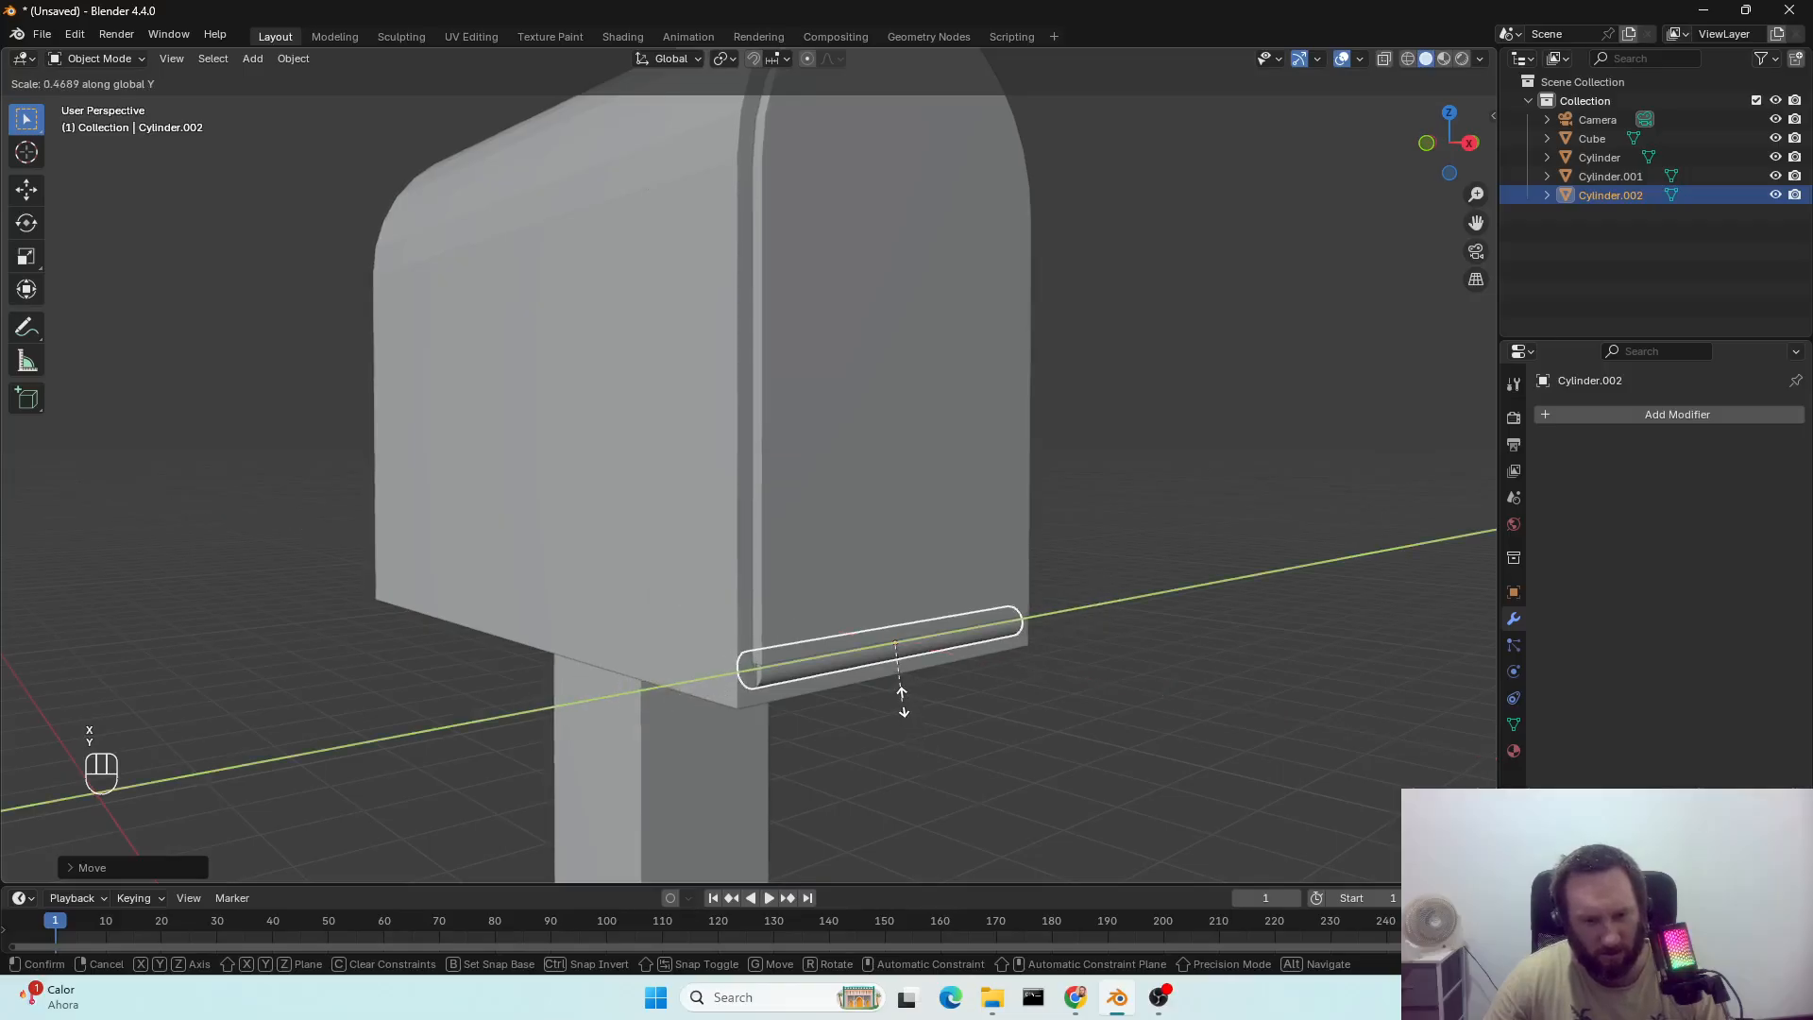
left_click(901, 699)
Lengthen the rod slightly along Y by a factor of about 1.055 to match the door's width.
middle_click_drag(914, 741, 807, 755)
scroll(803, 750, "up", 3)
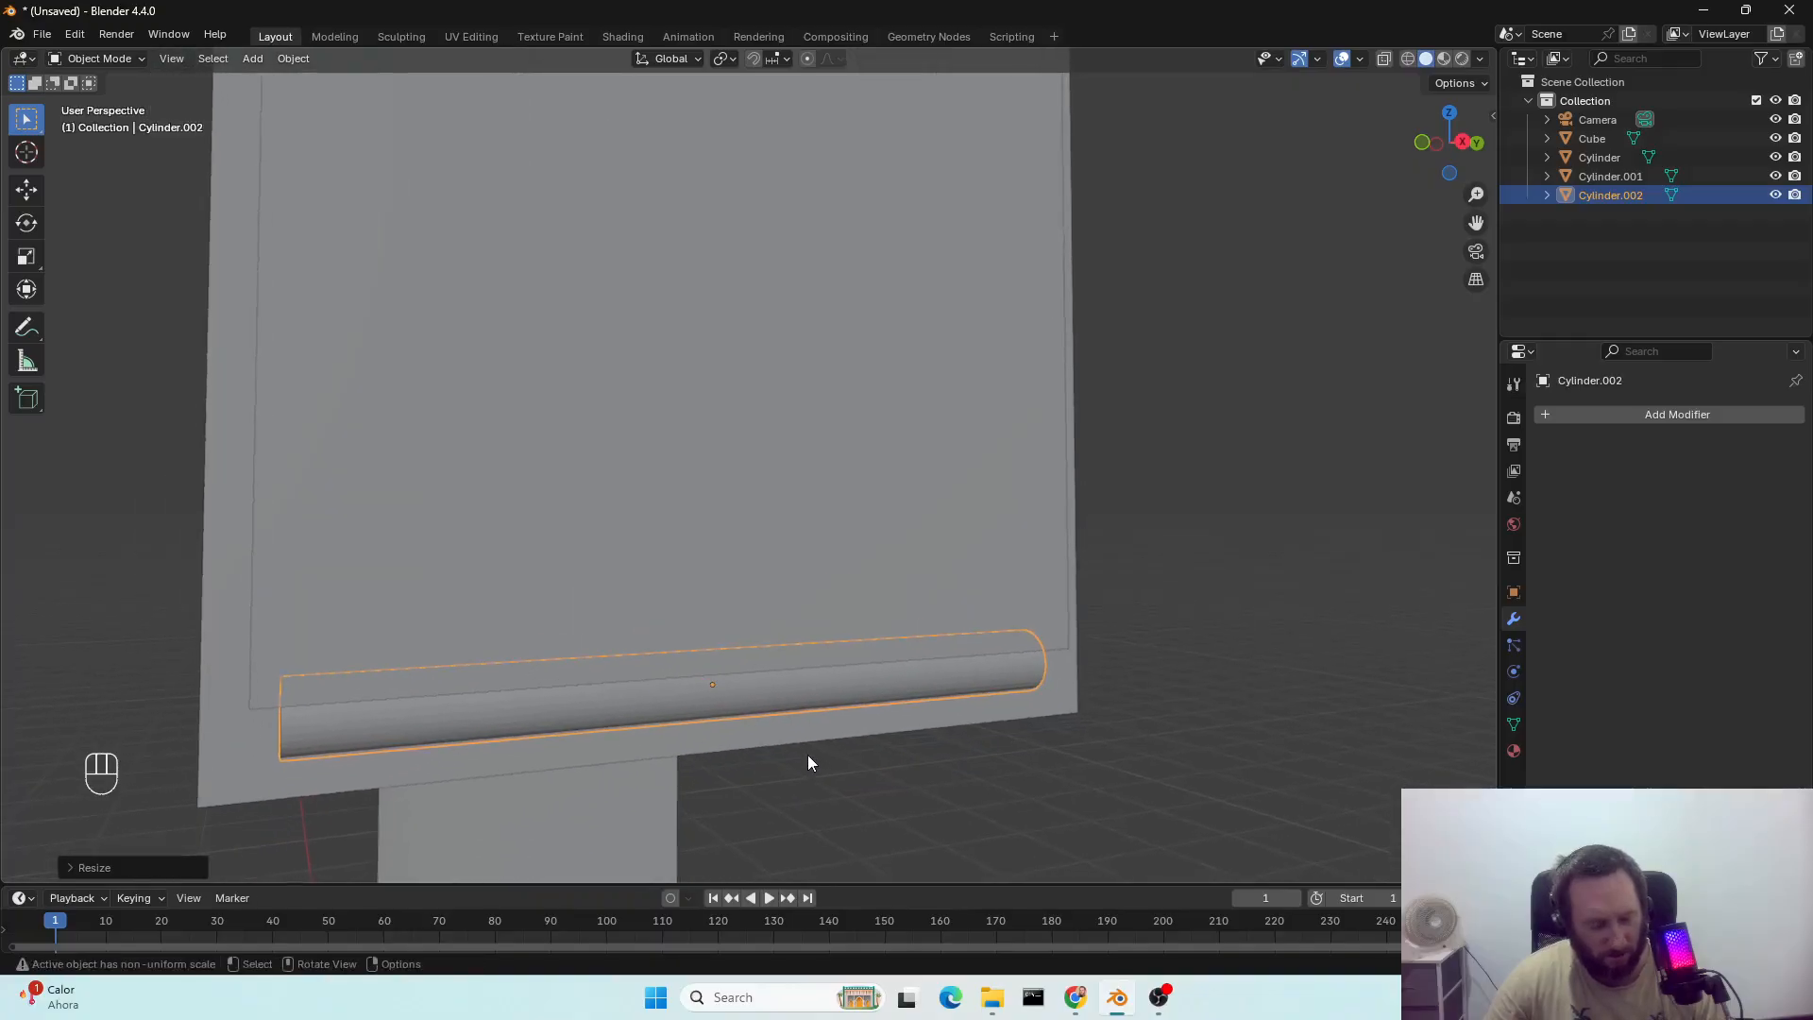
key("s")
key("y")
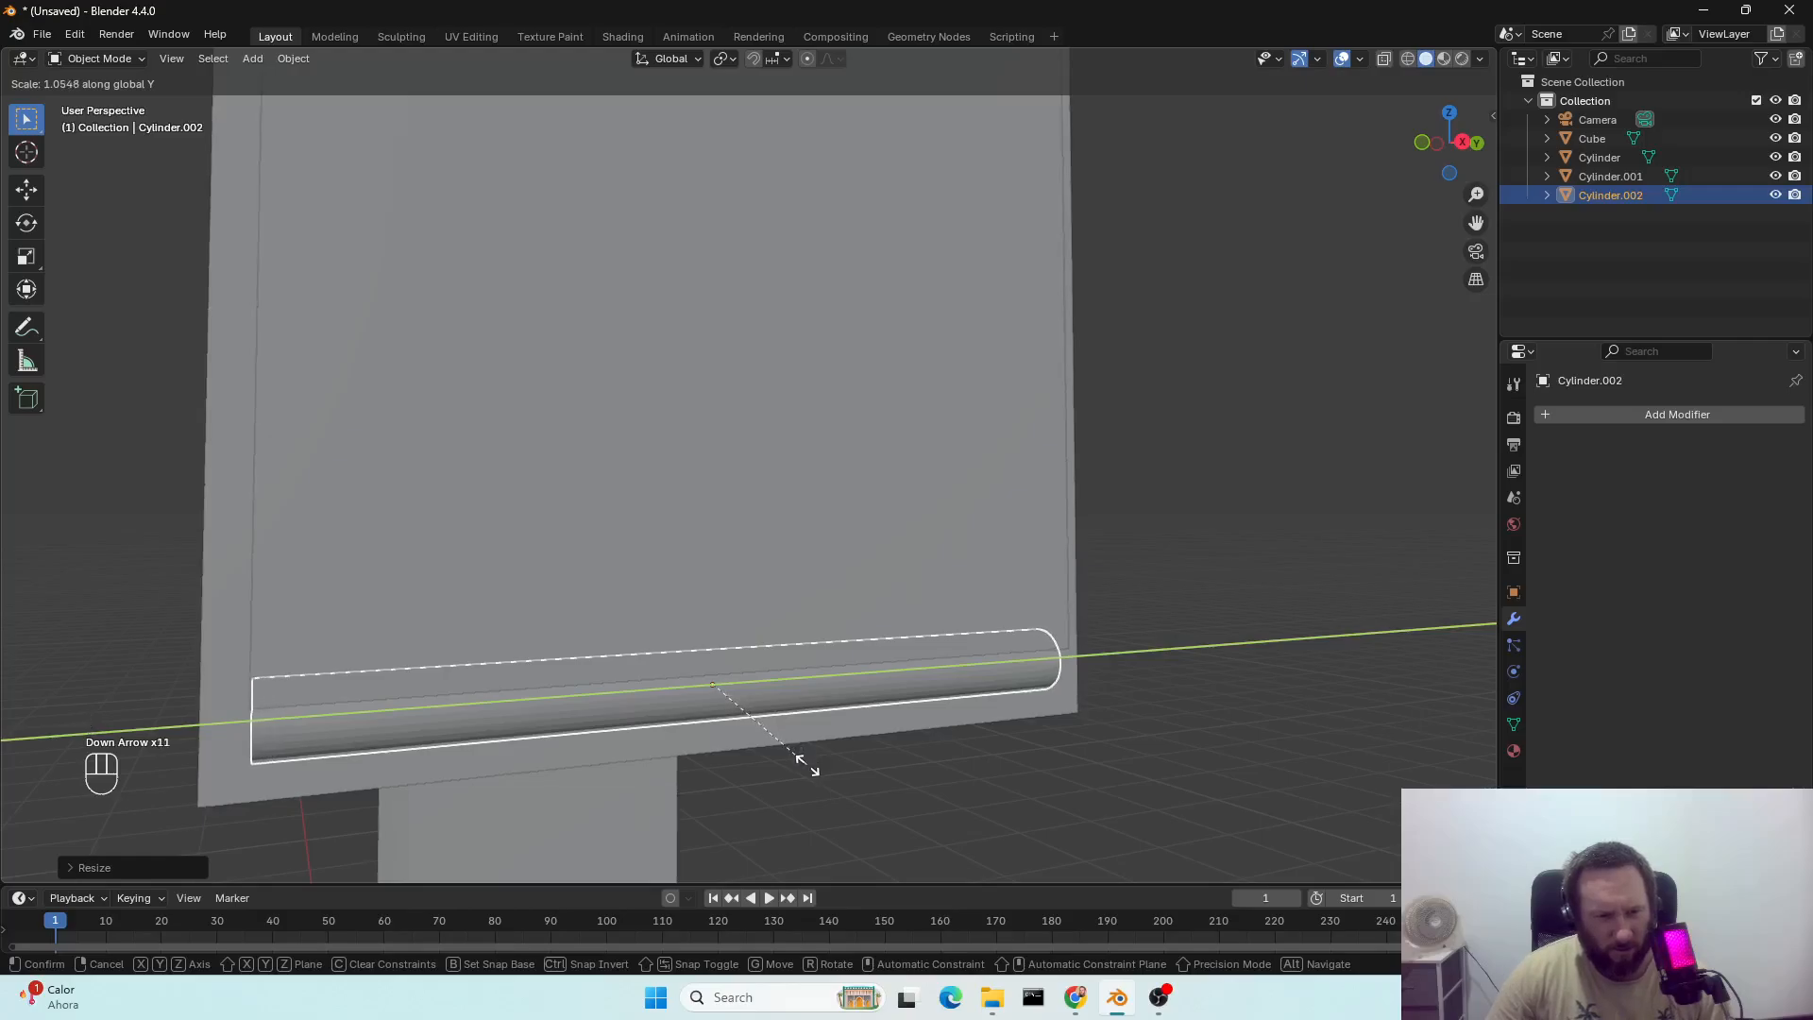
key("Return")
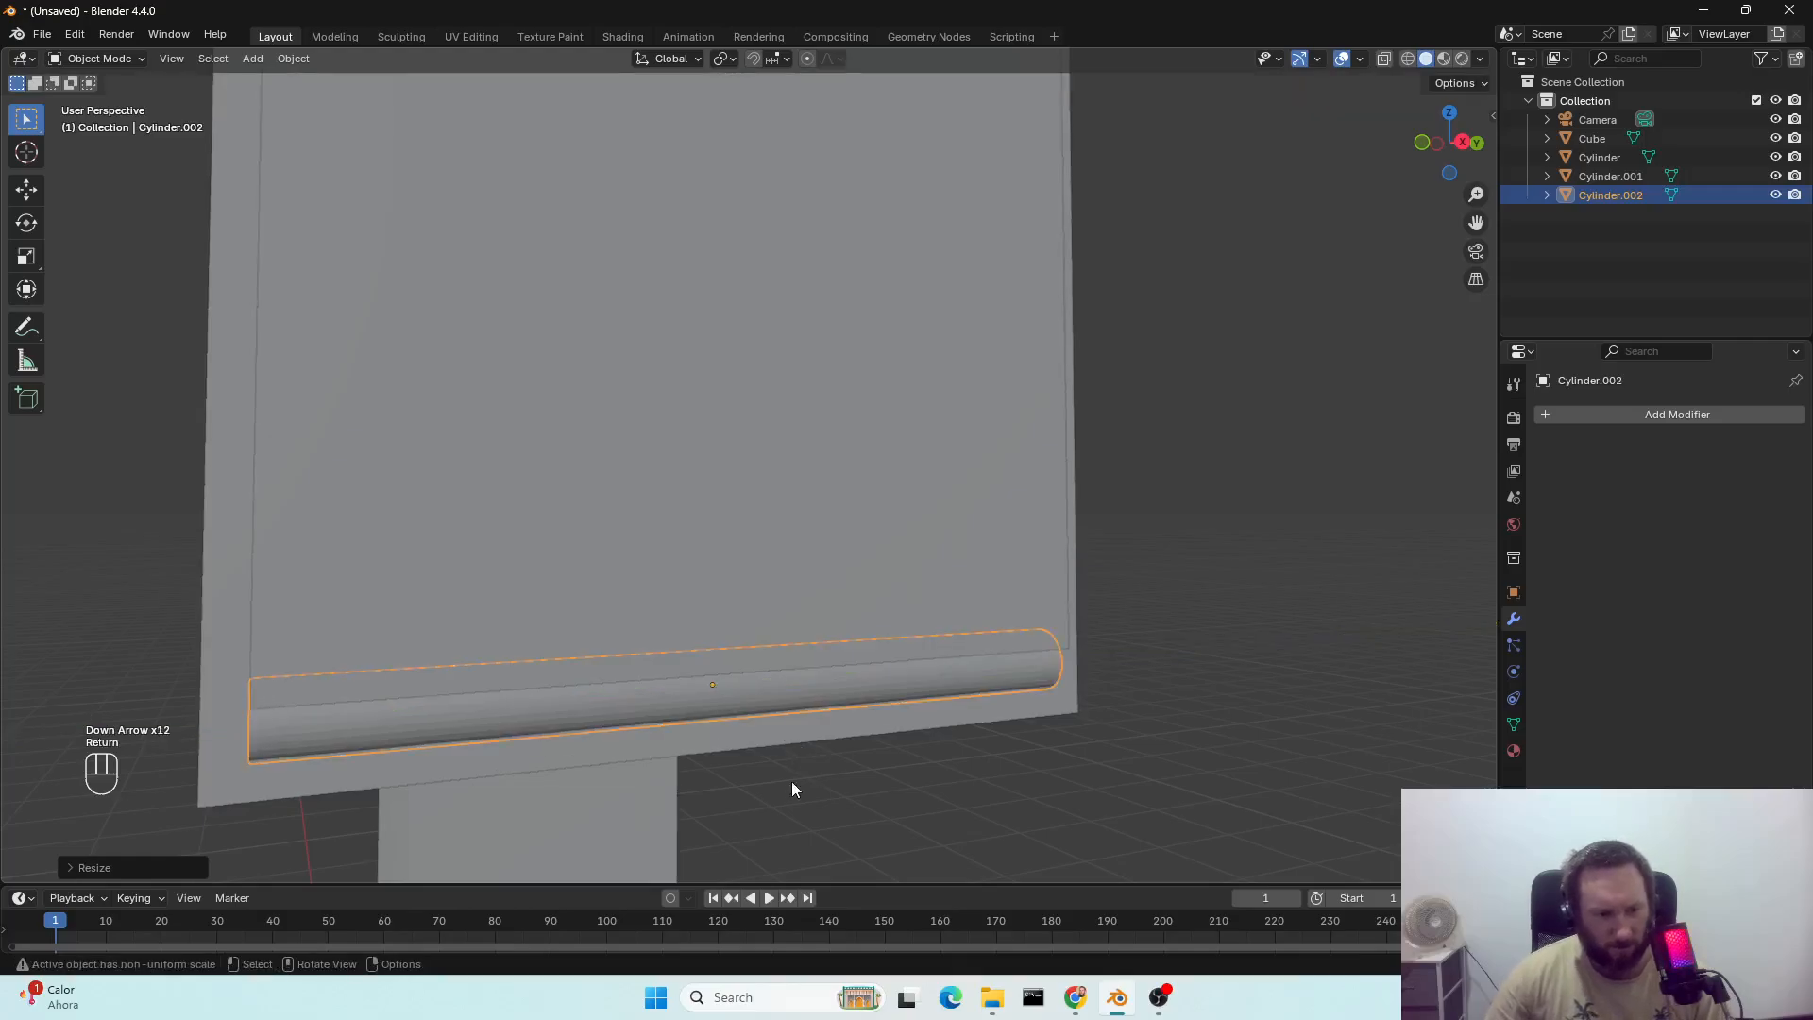
Make the rod thinner by scaling it down in X and Z with Y locked.
middle_click_drag(792, 780, 737, 772)
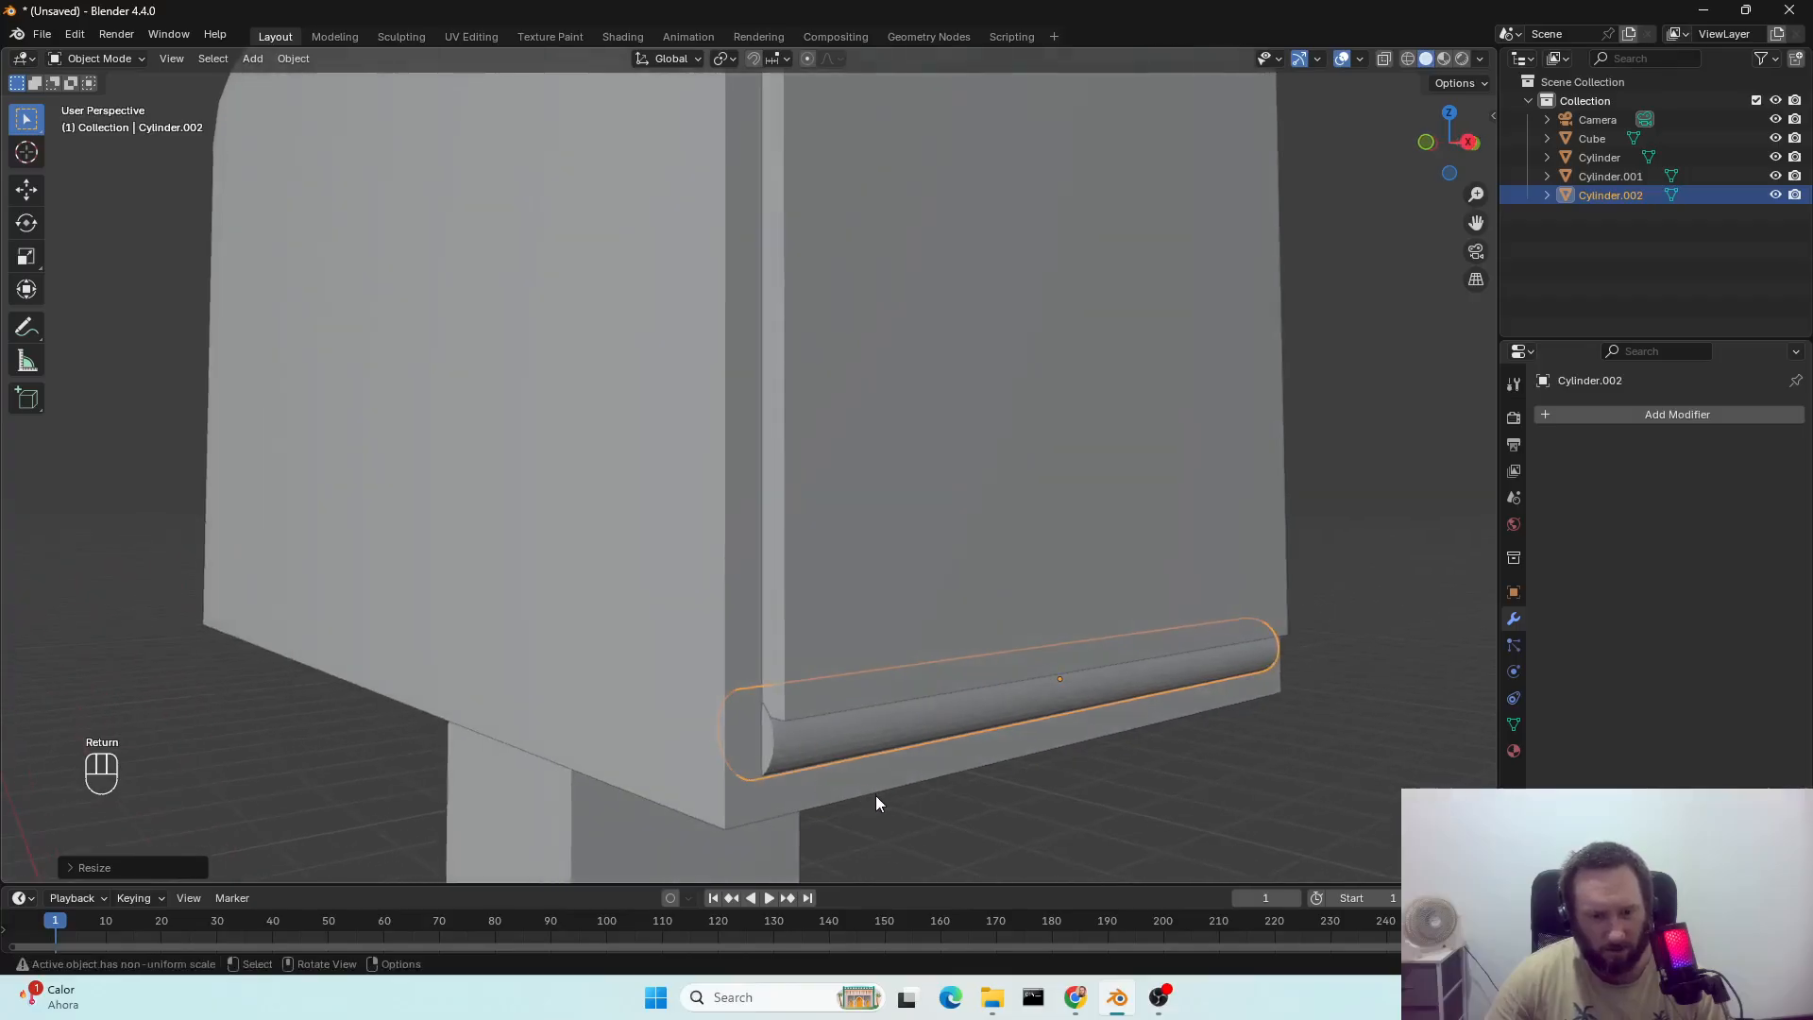
key("s")
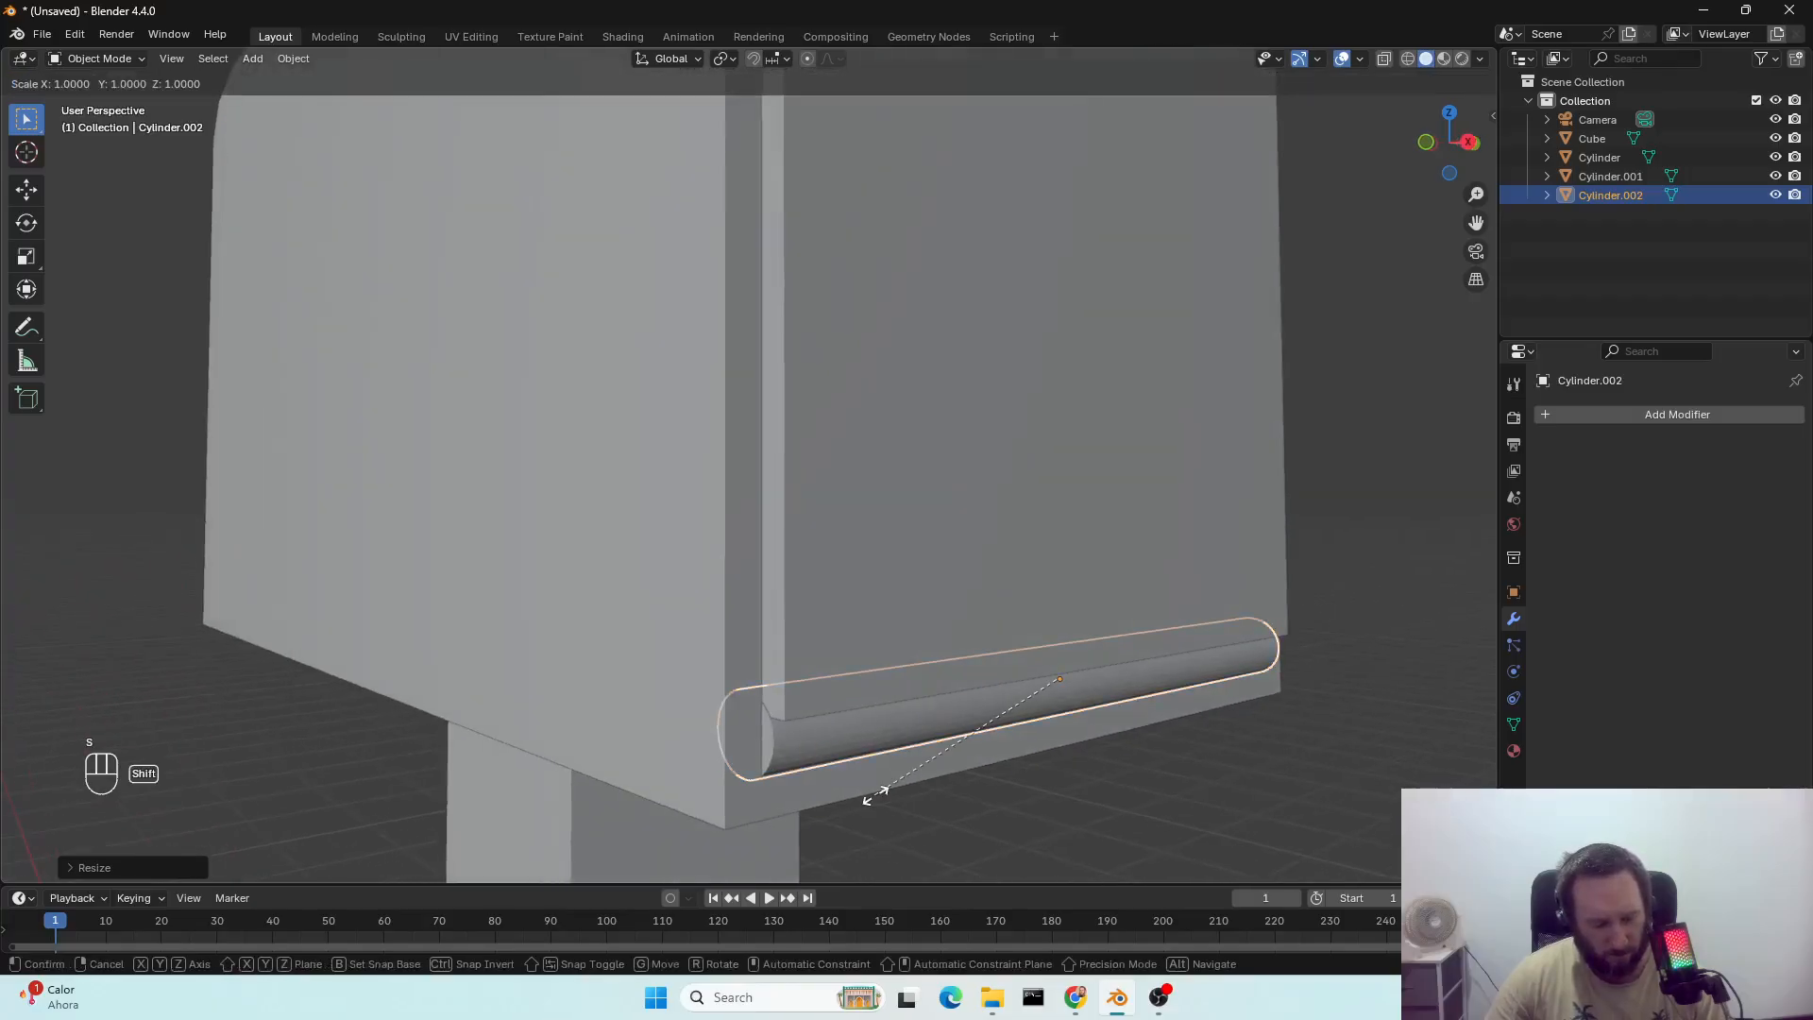
key("shift+x")
key("shift+y")
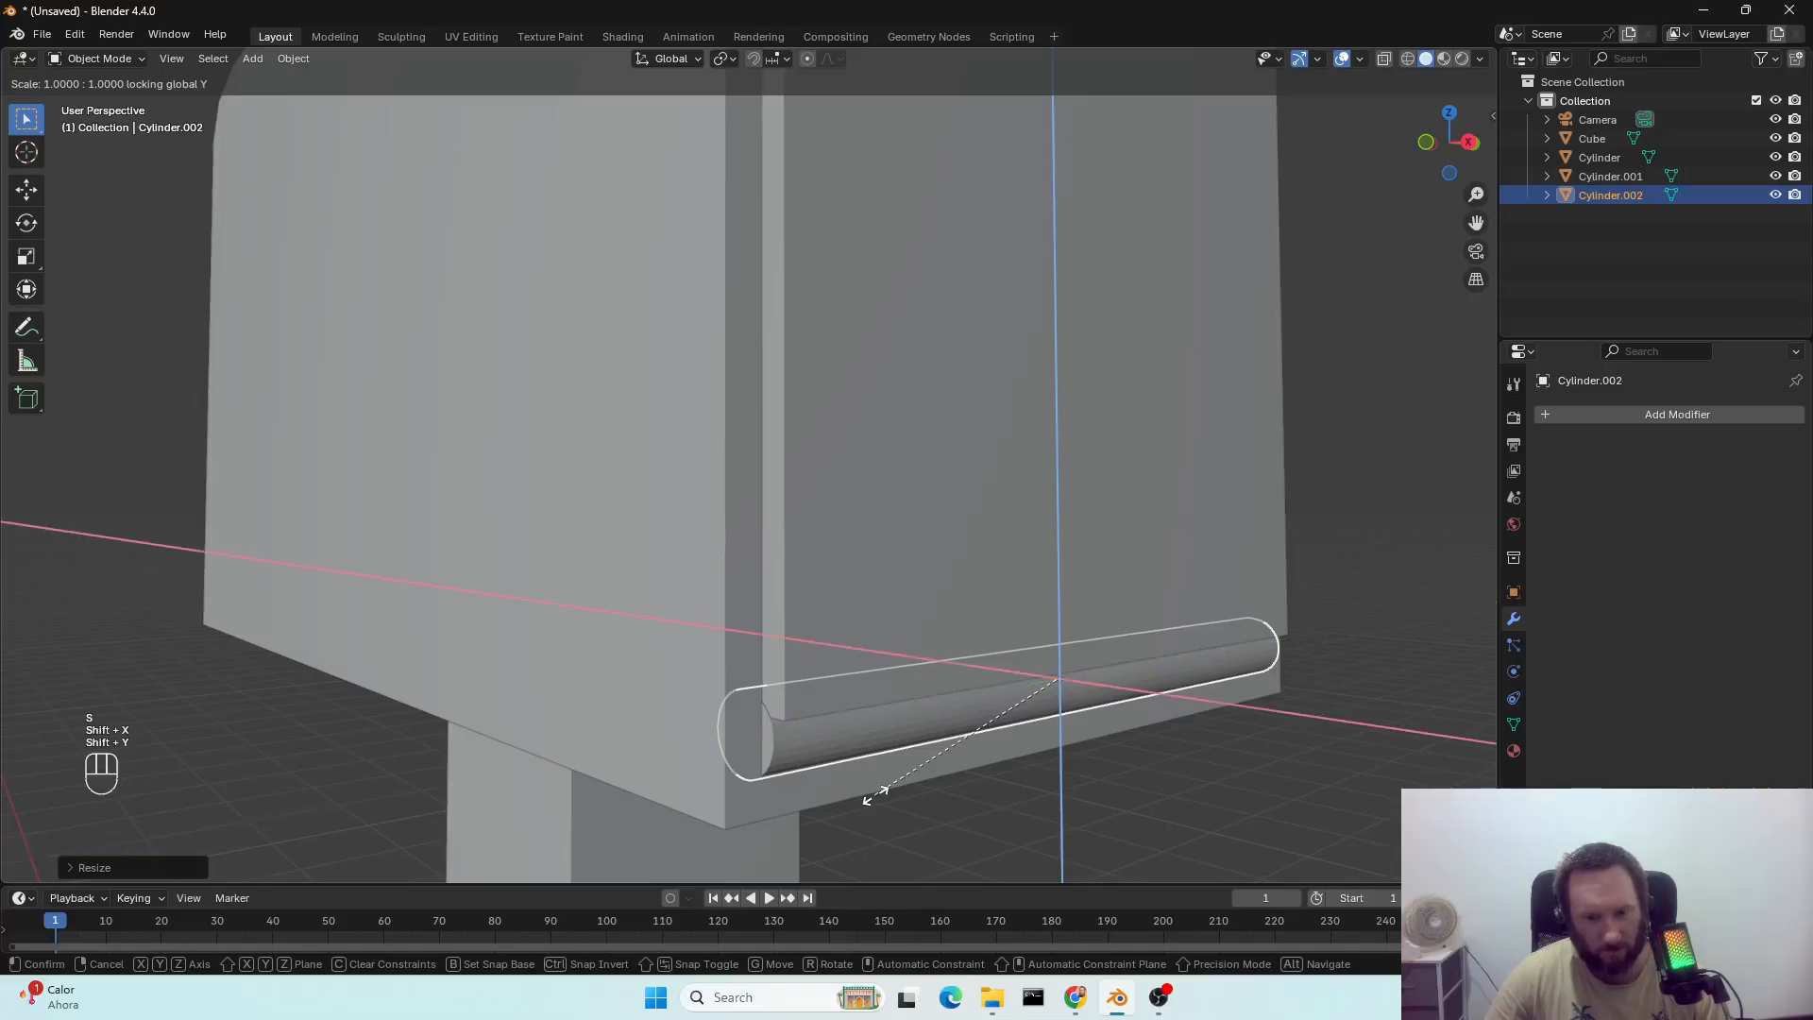
left_click(973, 710)
Move the rod outward about 0.033 m along X and raise it about 0.013 m to meet the door's lower edge.
key("g")
key("y")
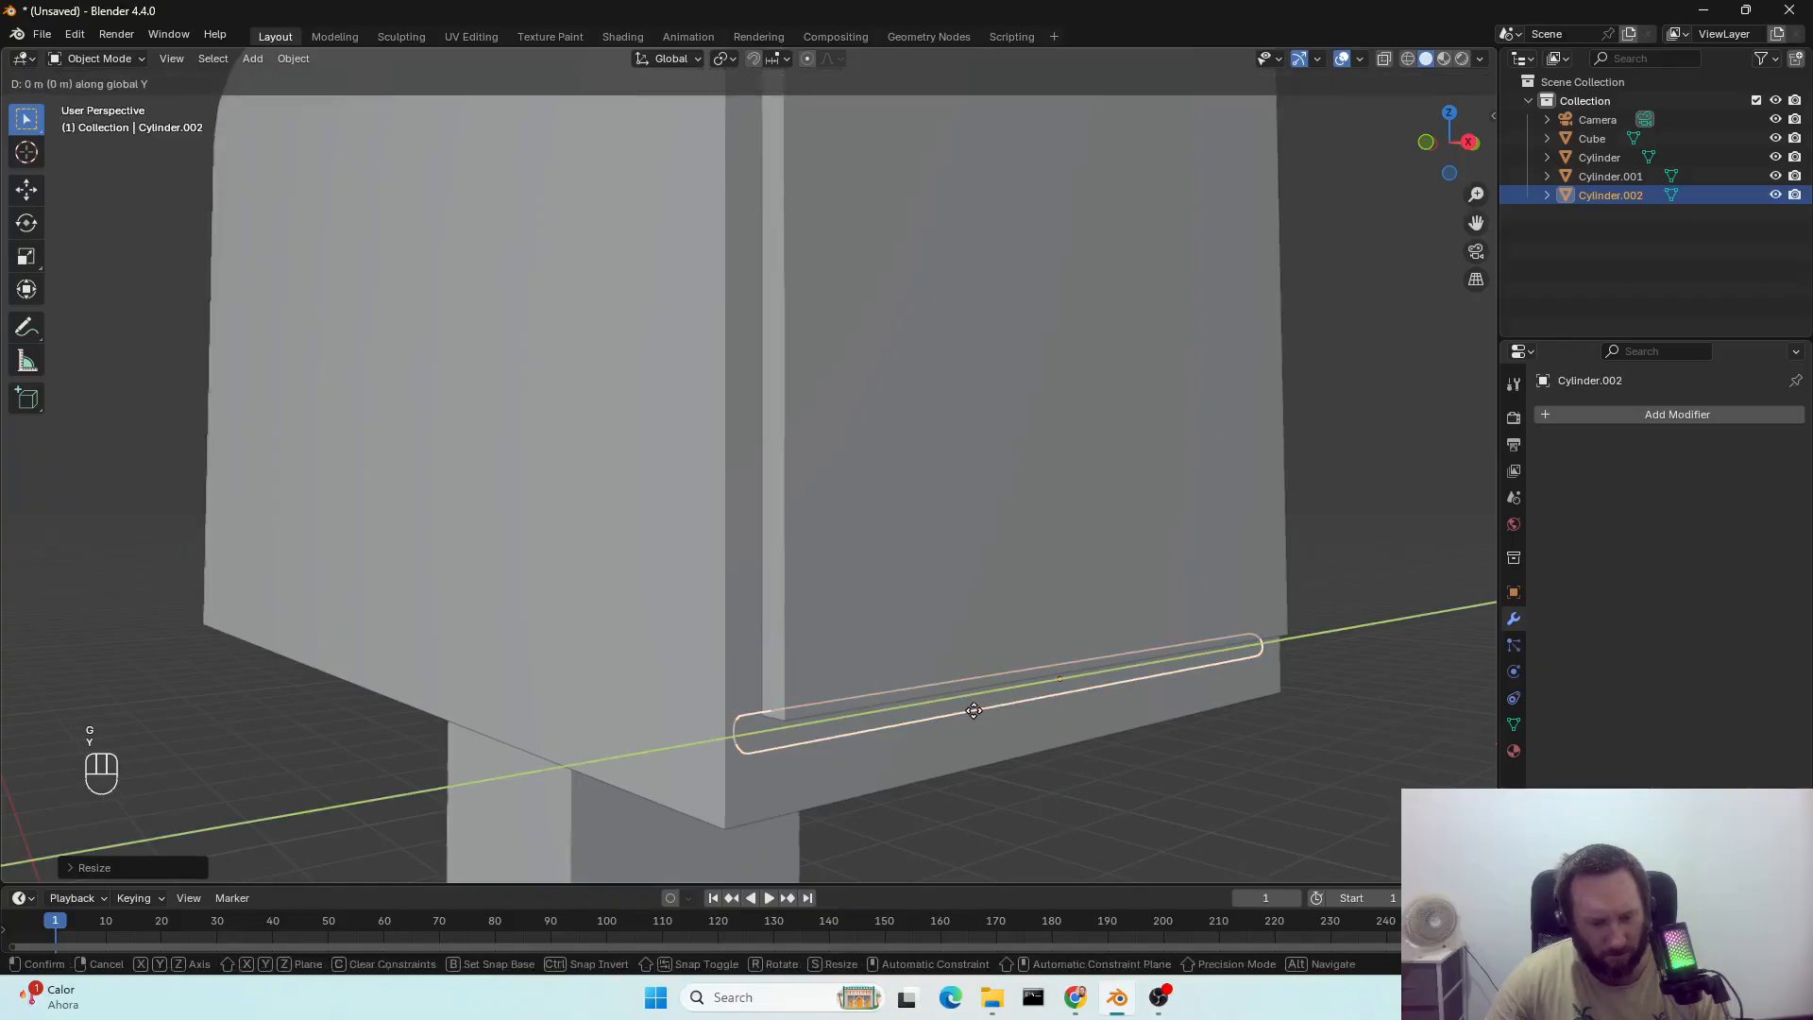
key("x")
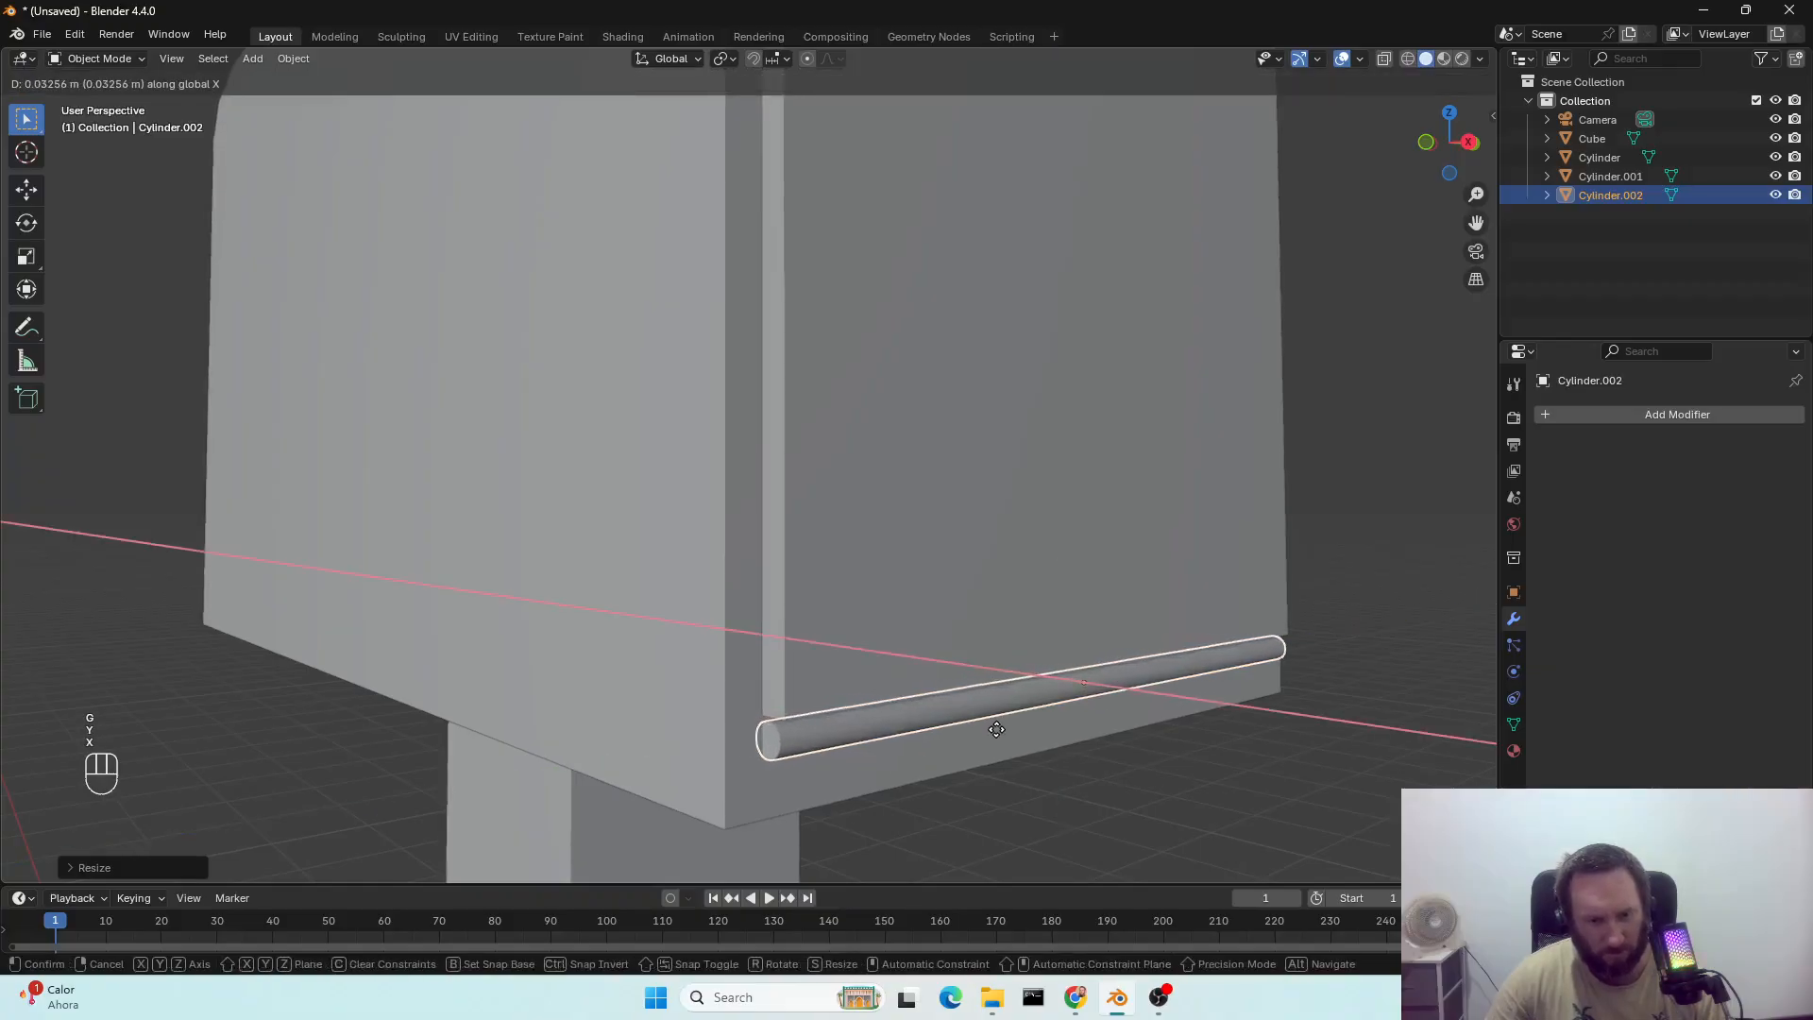
left_click(995, 779)
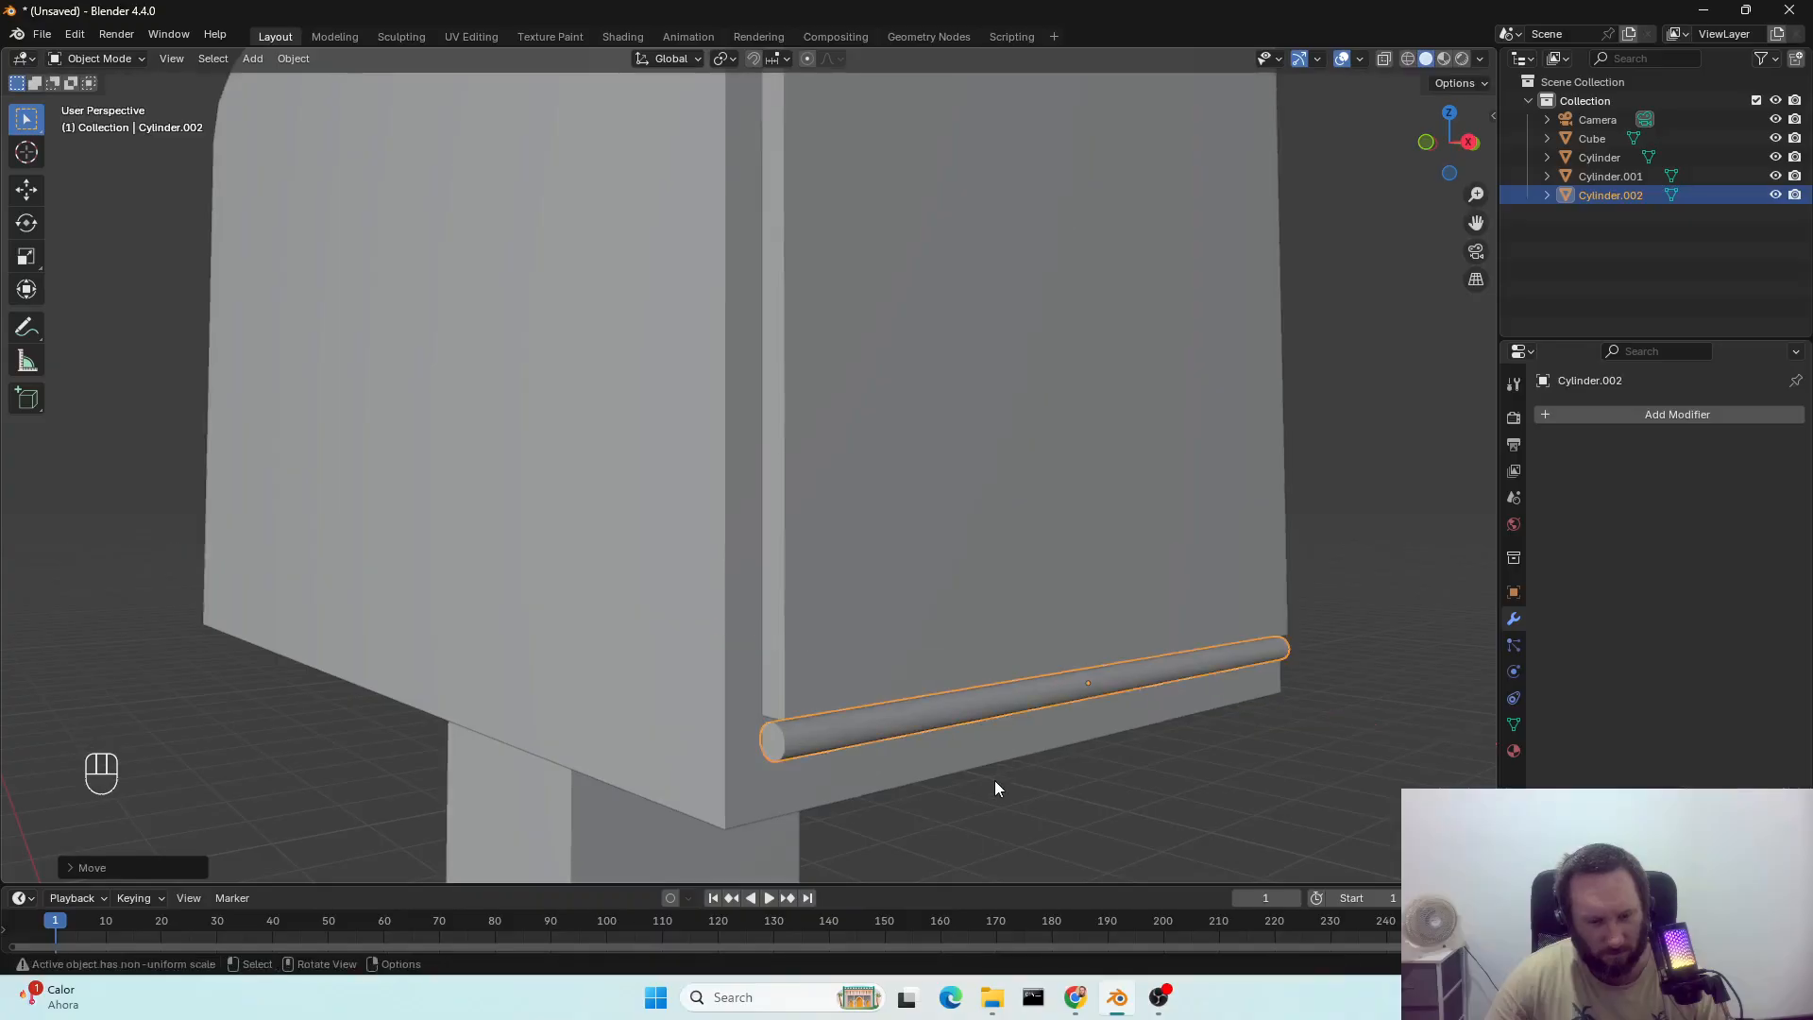
key("g")
key("z")
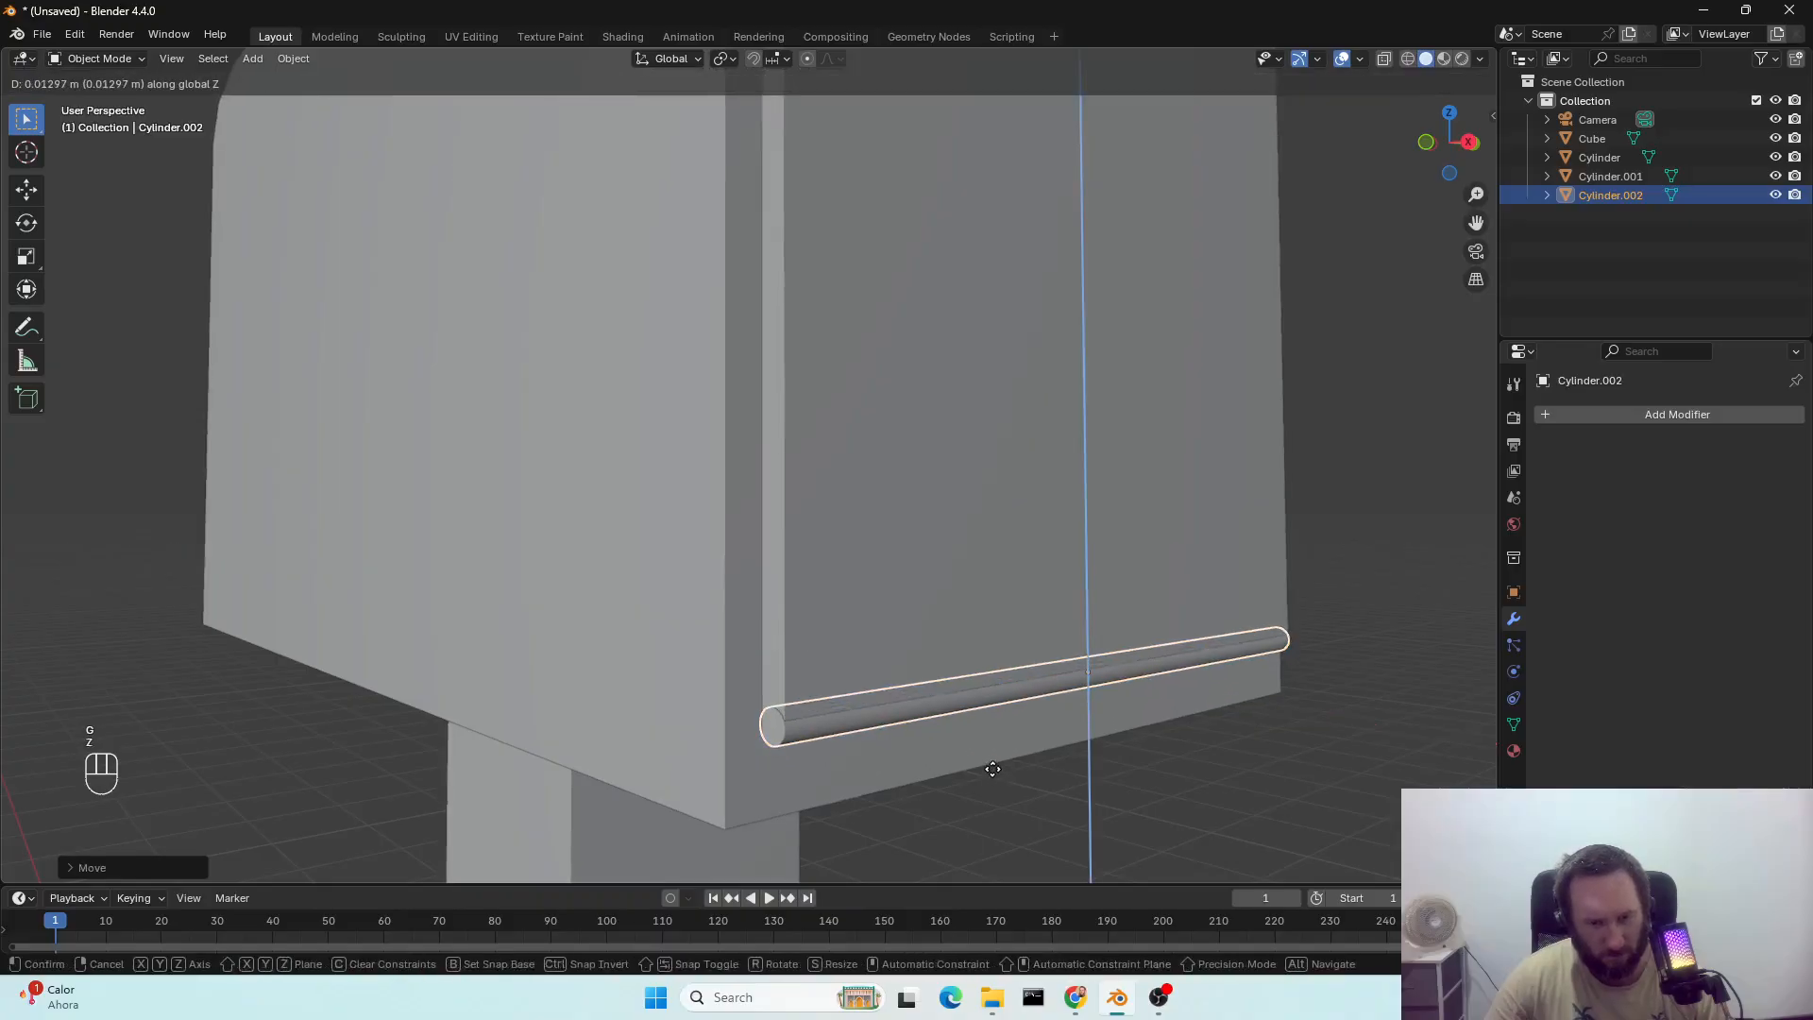
left_click(993, 765)
Try to thin the door and hinge rod together by scaling them along X, and undo it.
middle_click_drag(998, 793, 1039, 820)
left_click(968, 625, "shift")
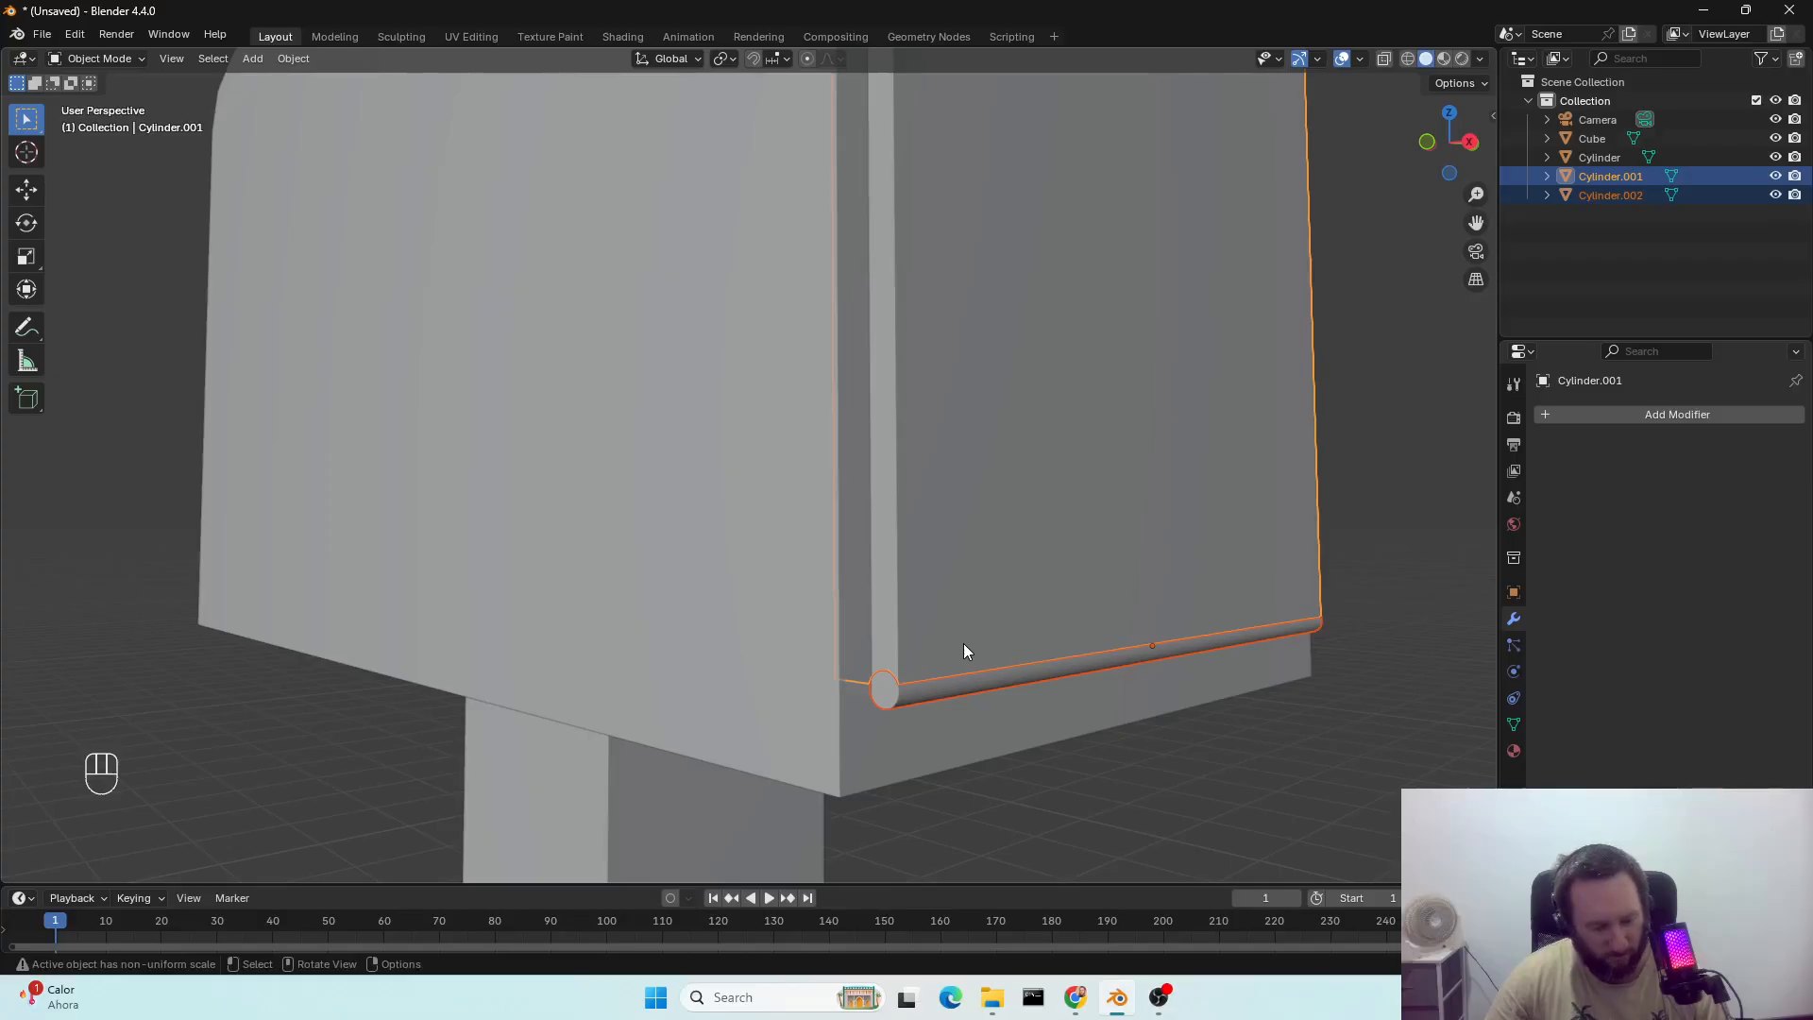
key("s")
key("x")
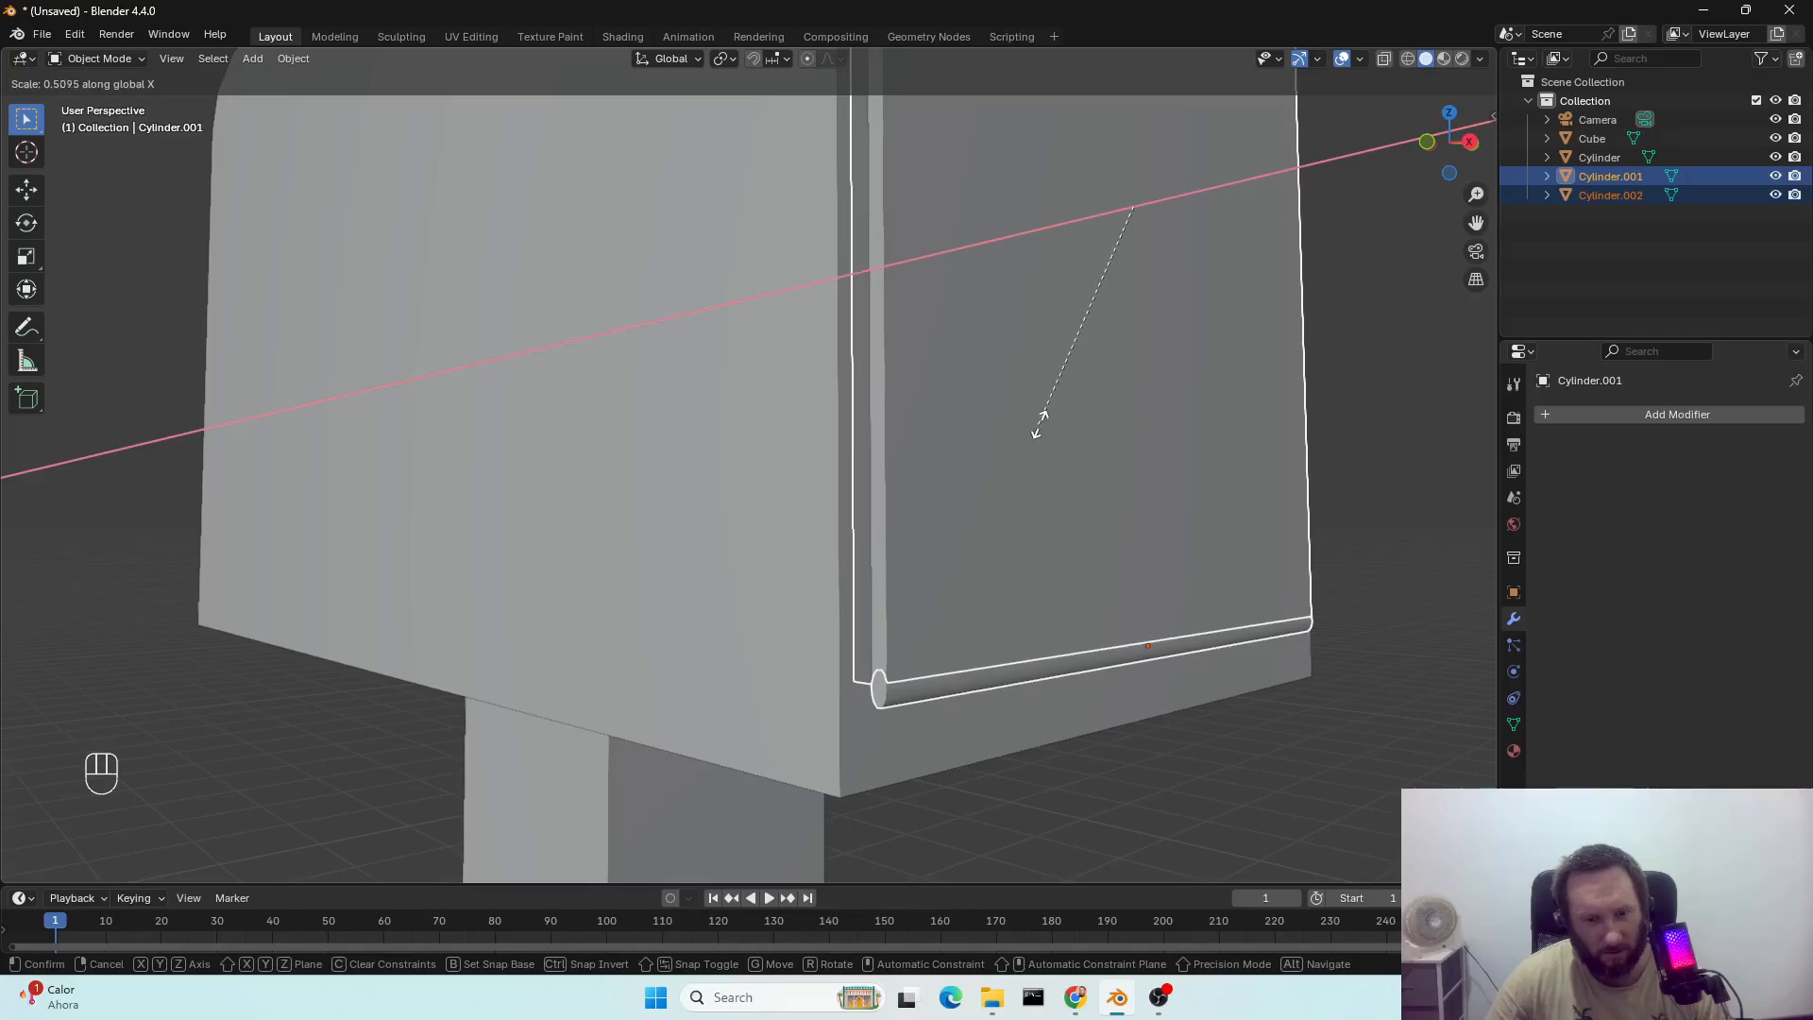
left_click(1061, 379)
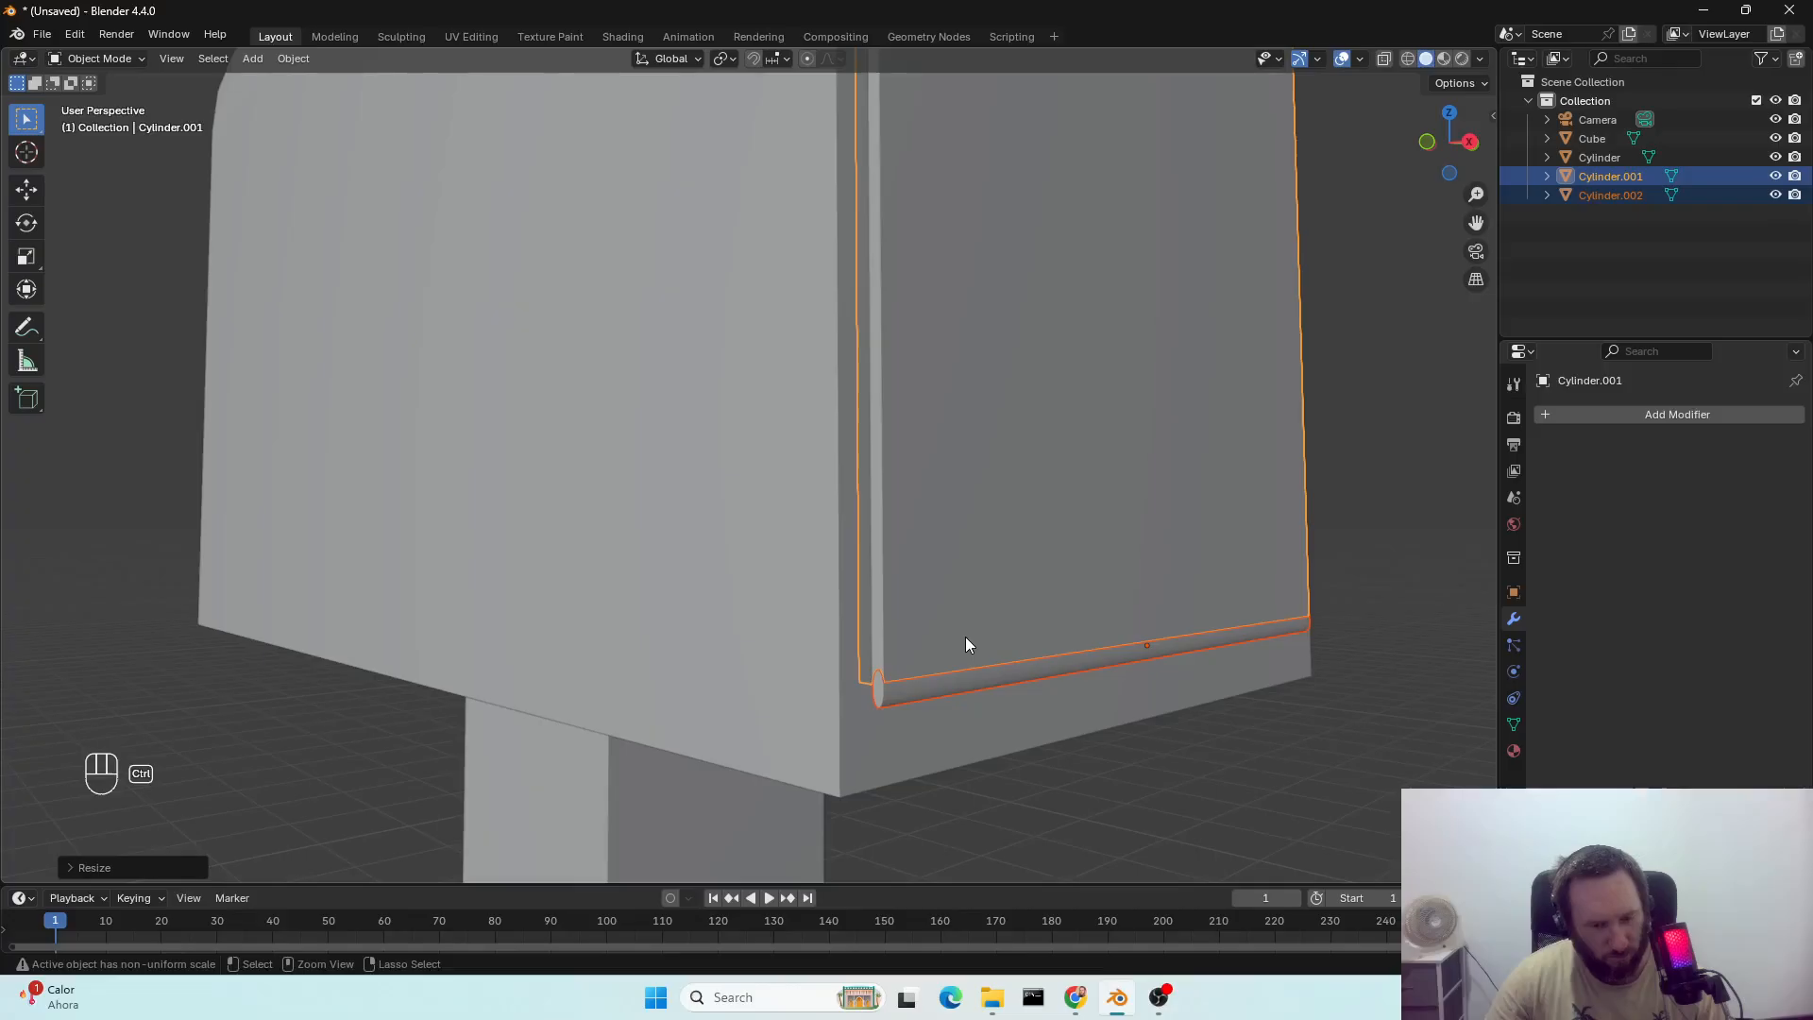
key("ctrl+z")
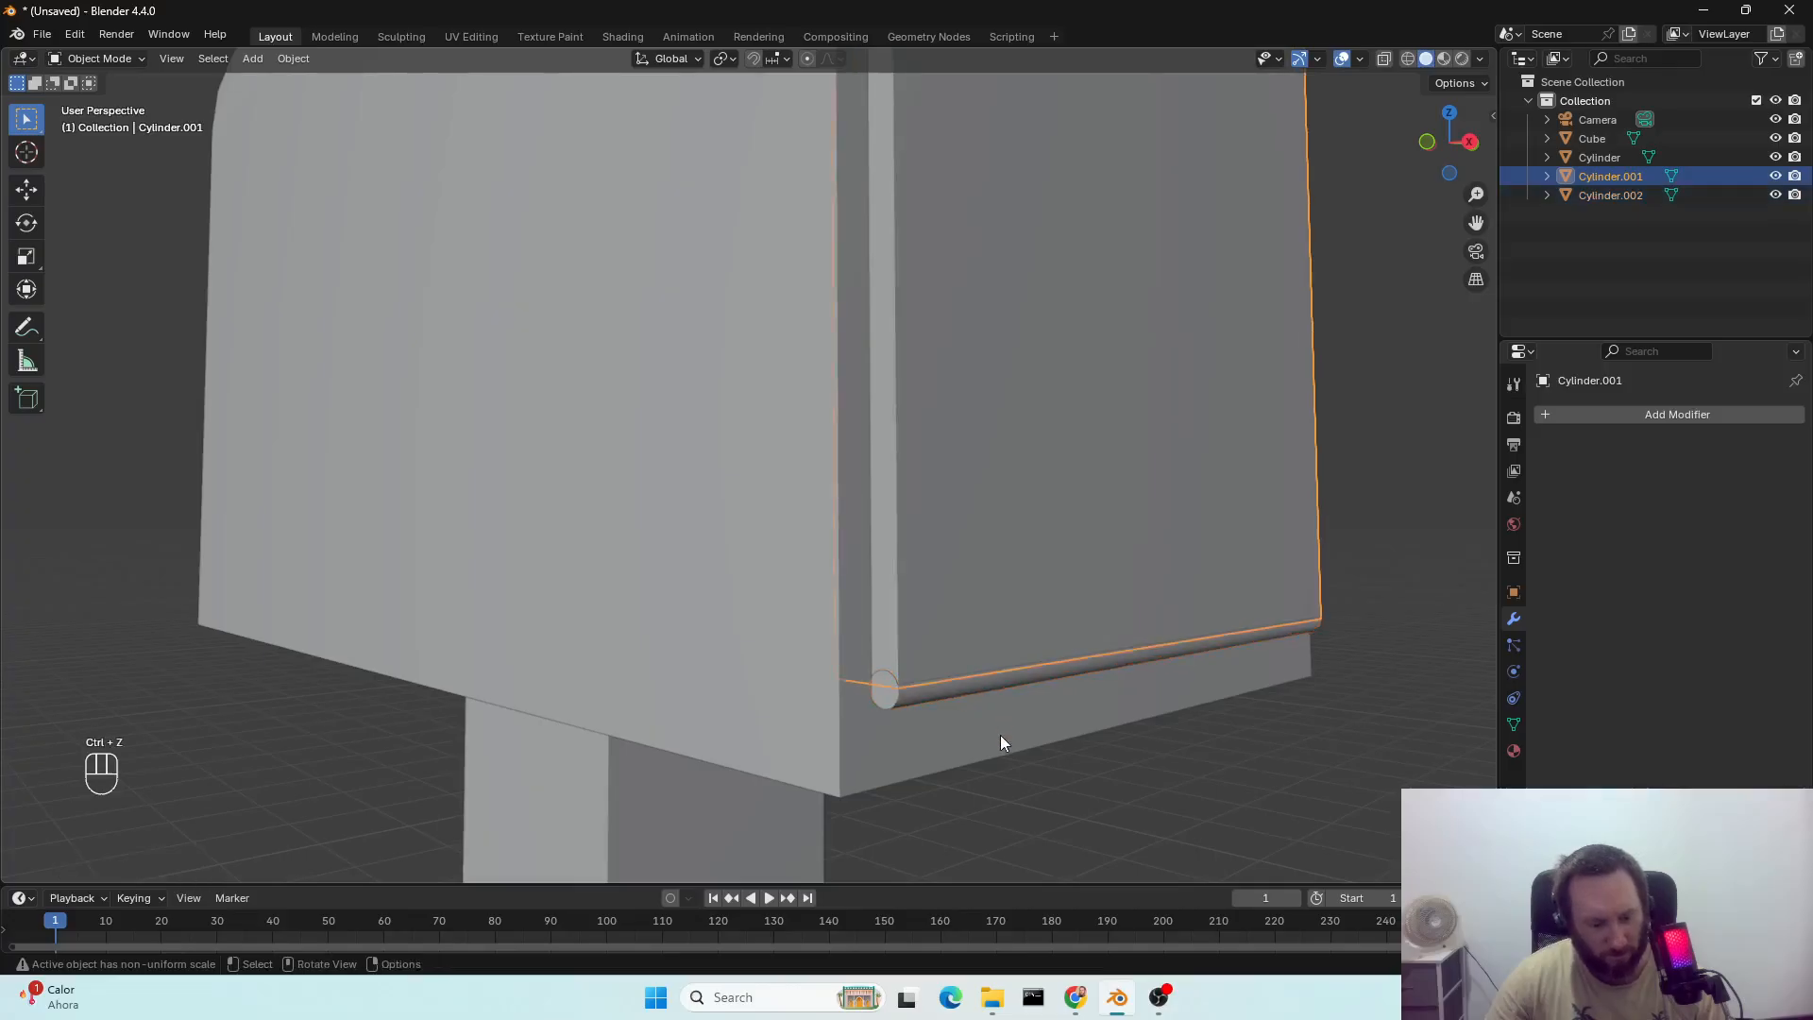
Scale the door alone along X to less than half its thickness and move it about 0.02 m outward along X.
key("s")
key("x")
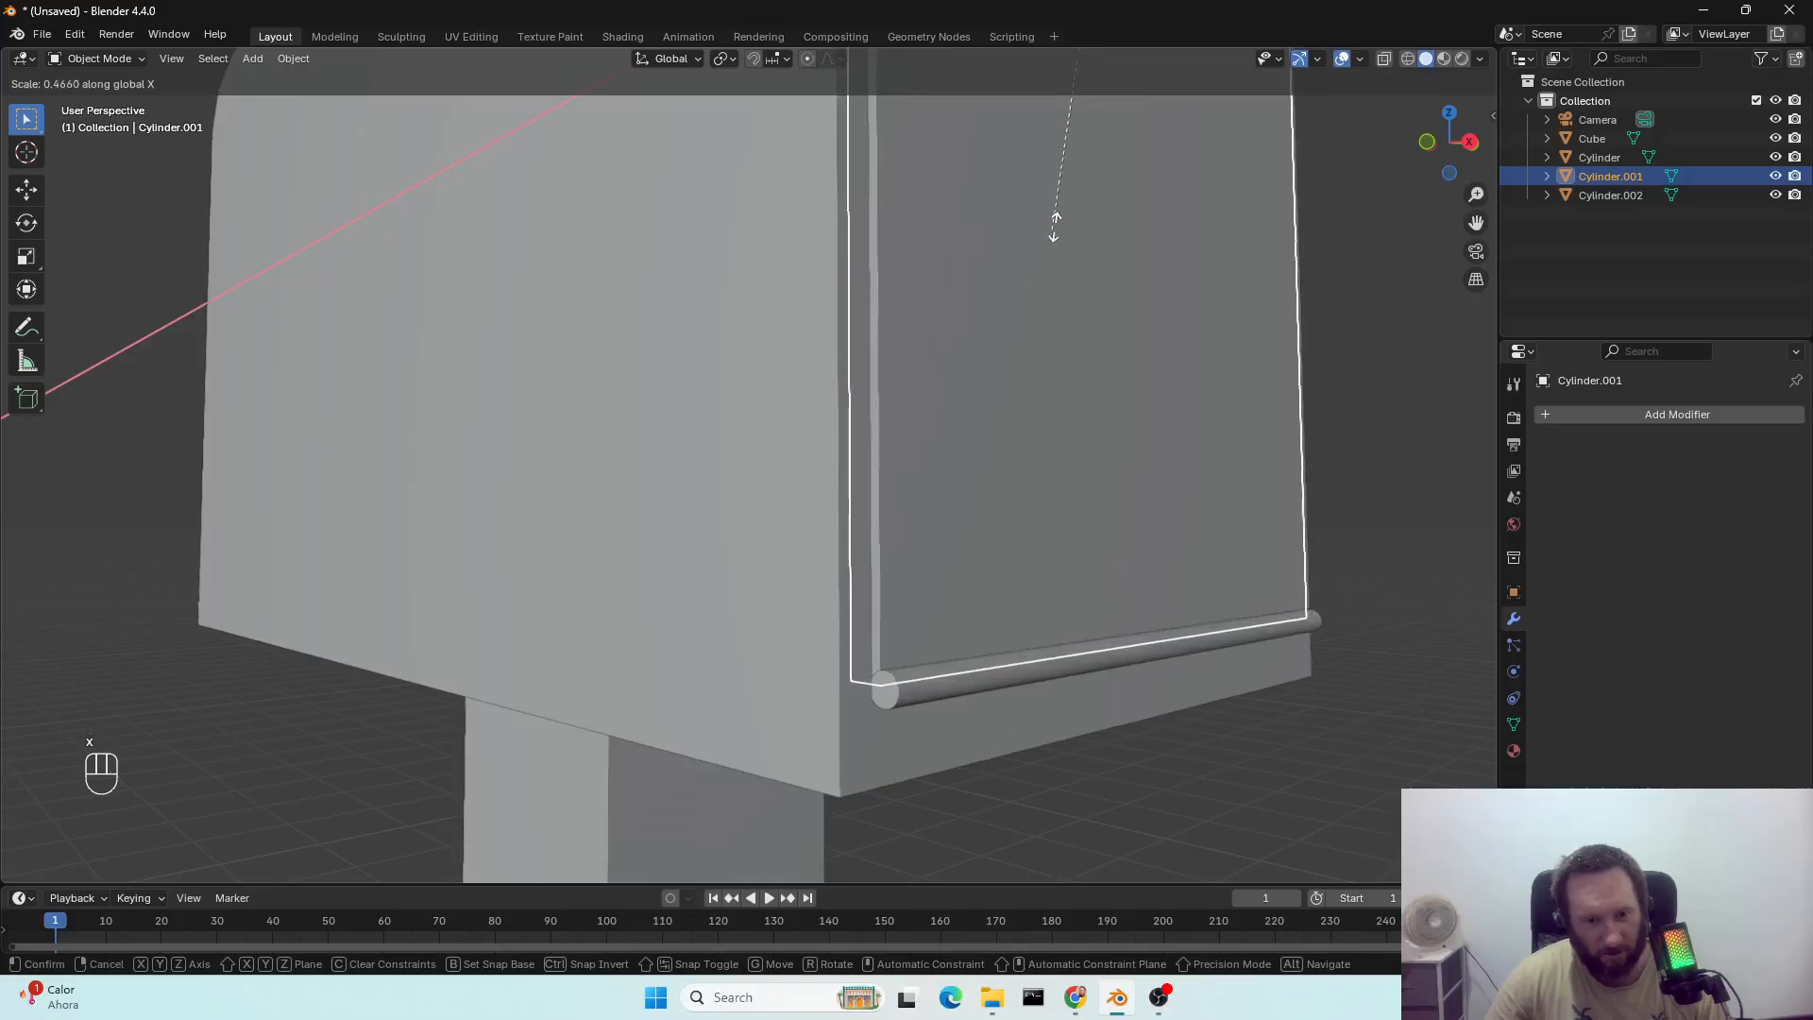
left_click(1083, 93)
key("g")
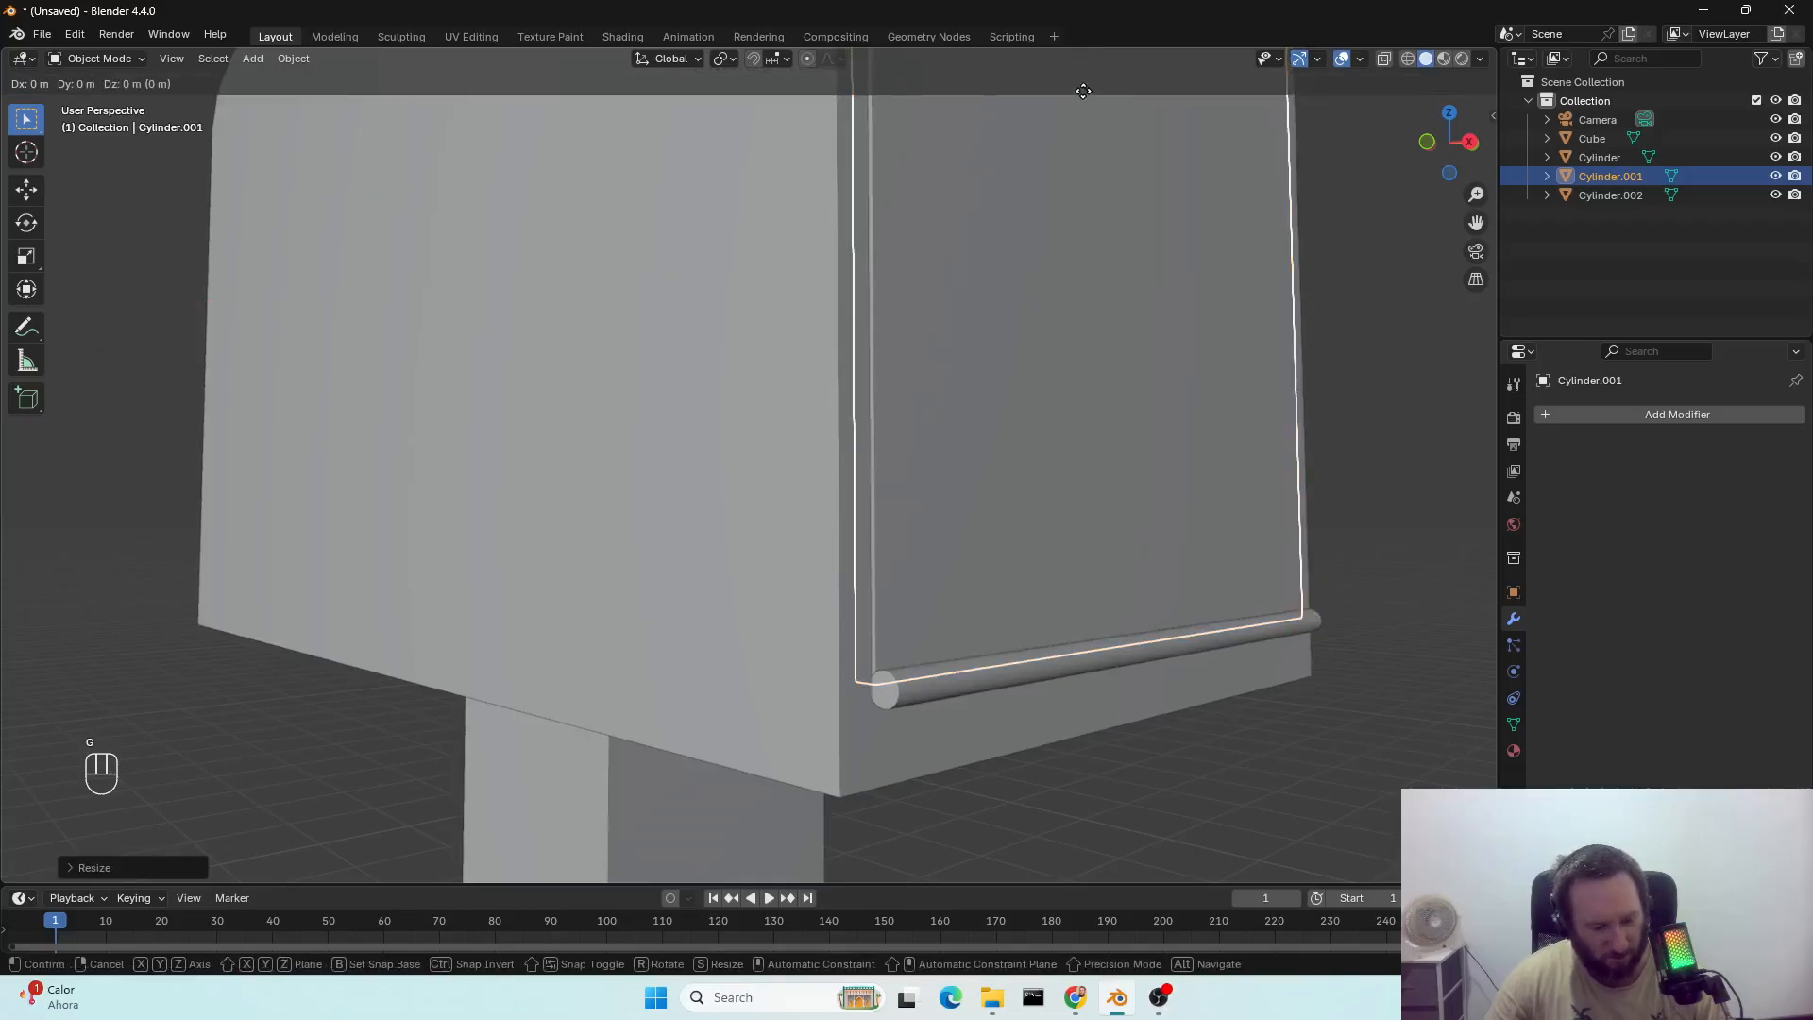
key("x")
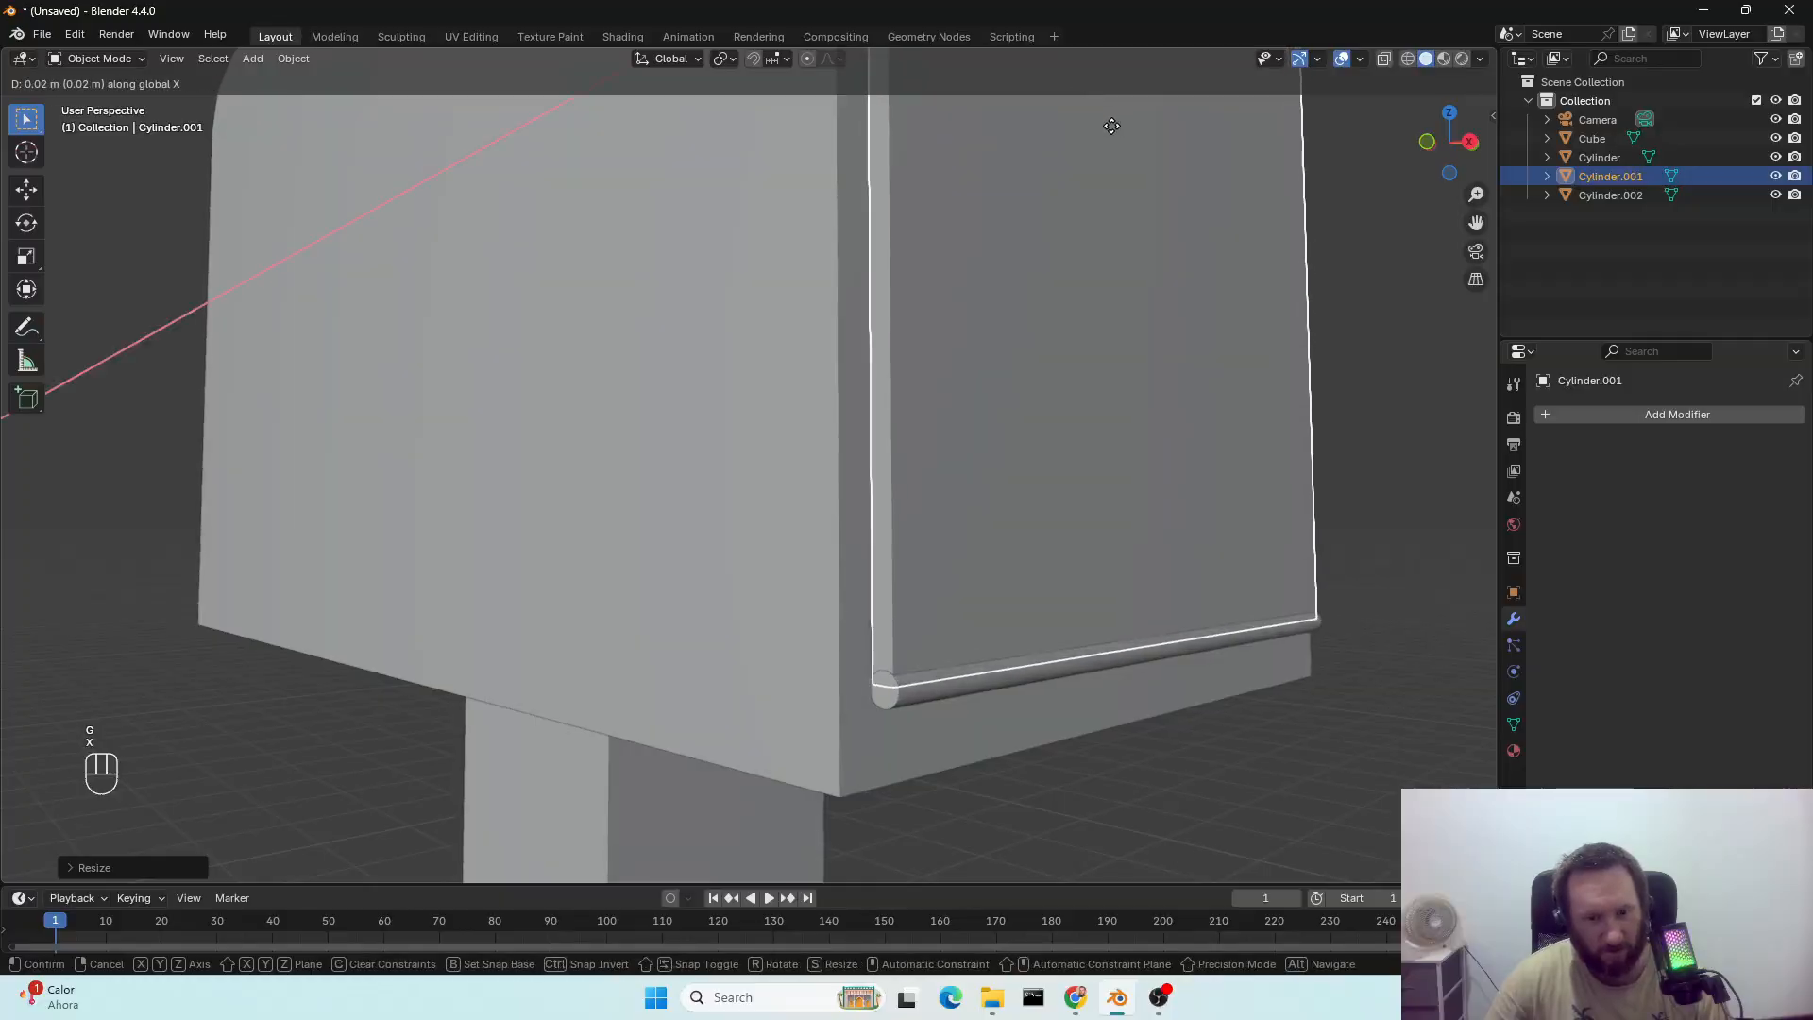
left_click(1111, 126)
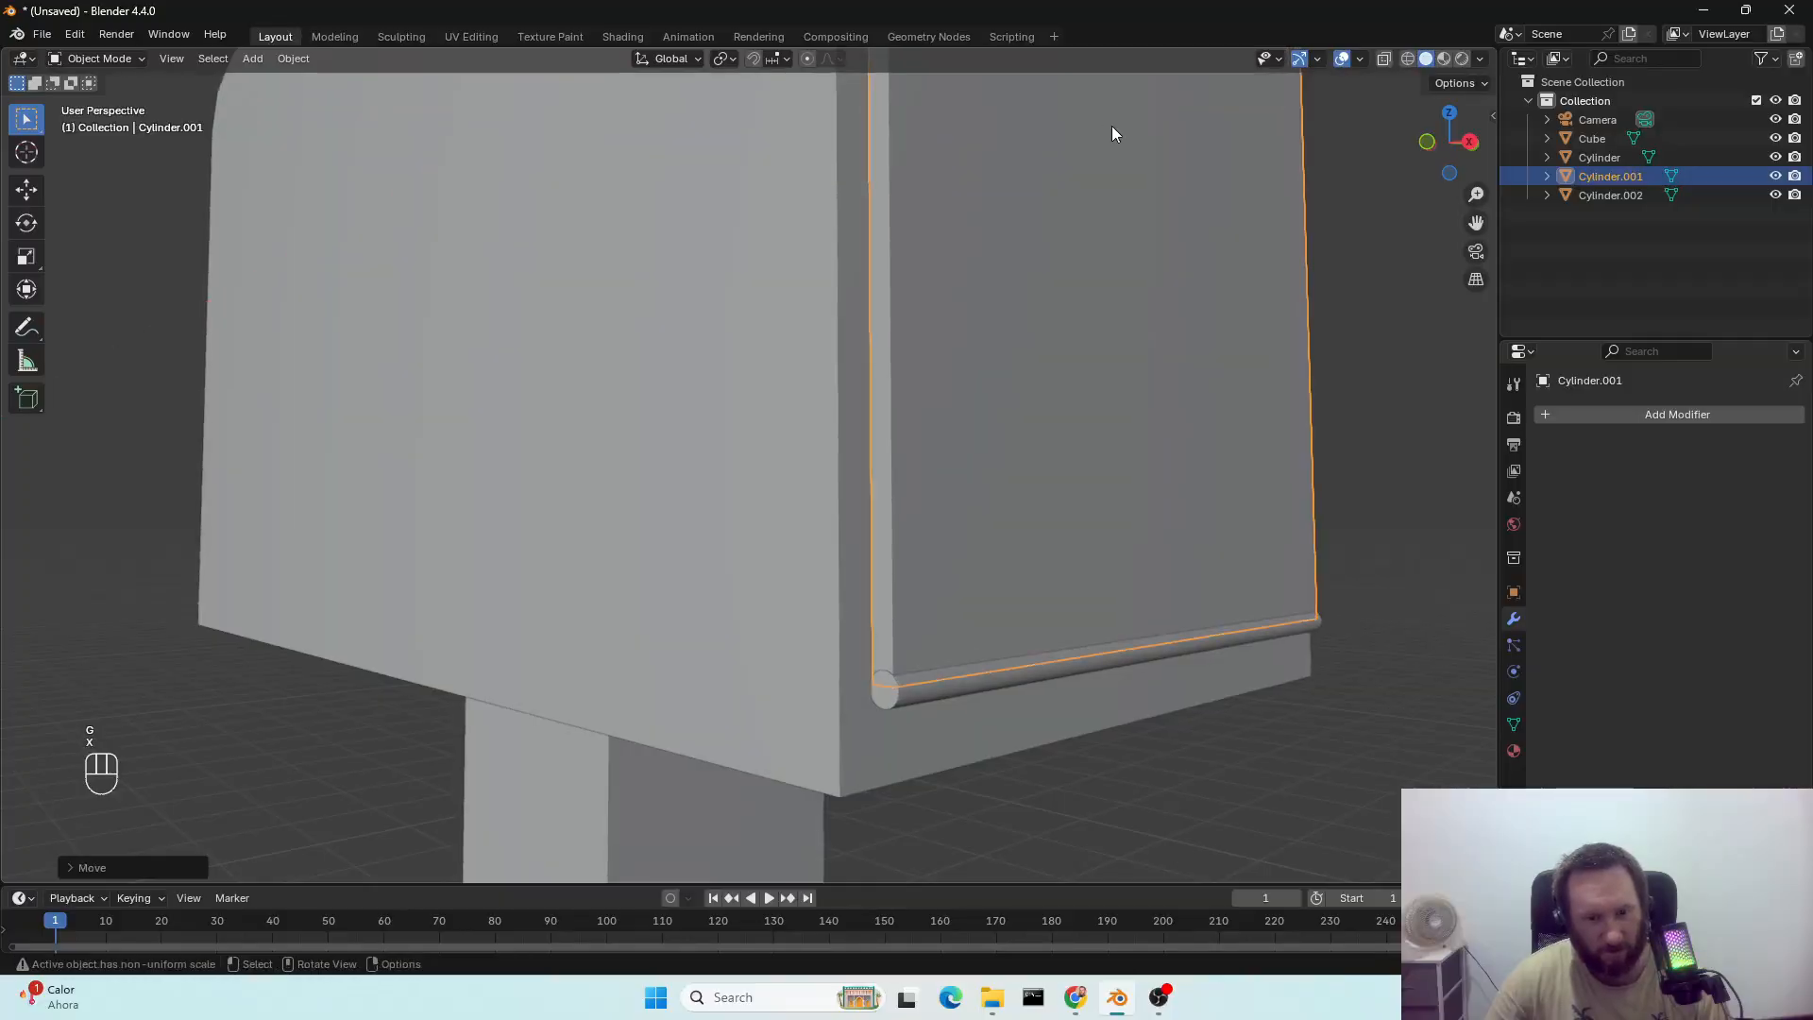
Move the door and hinge rod together about 0.019 m inward along X into the mailbox opening.
left_click(968, 677, "shift")
key("g")
key("x")
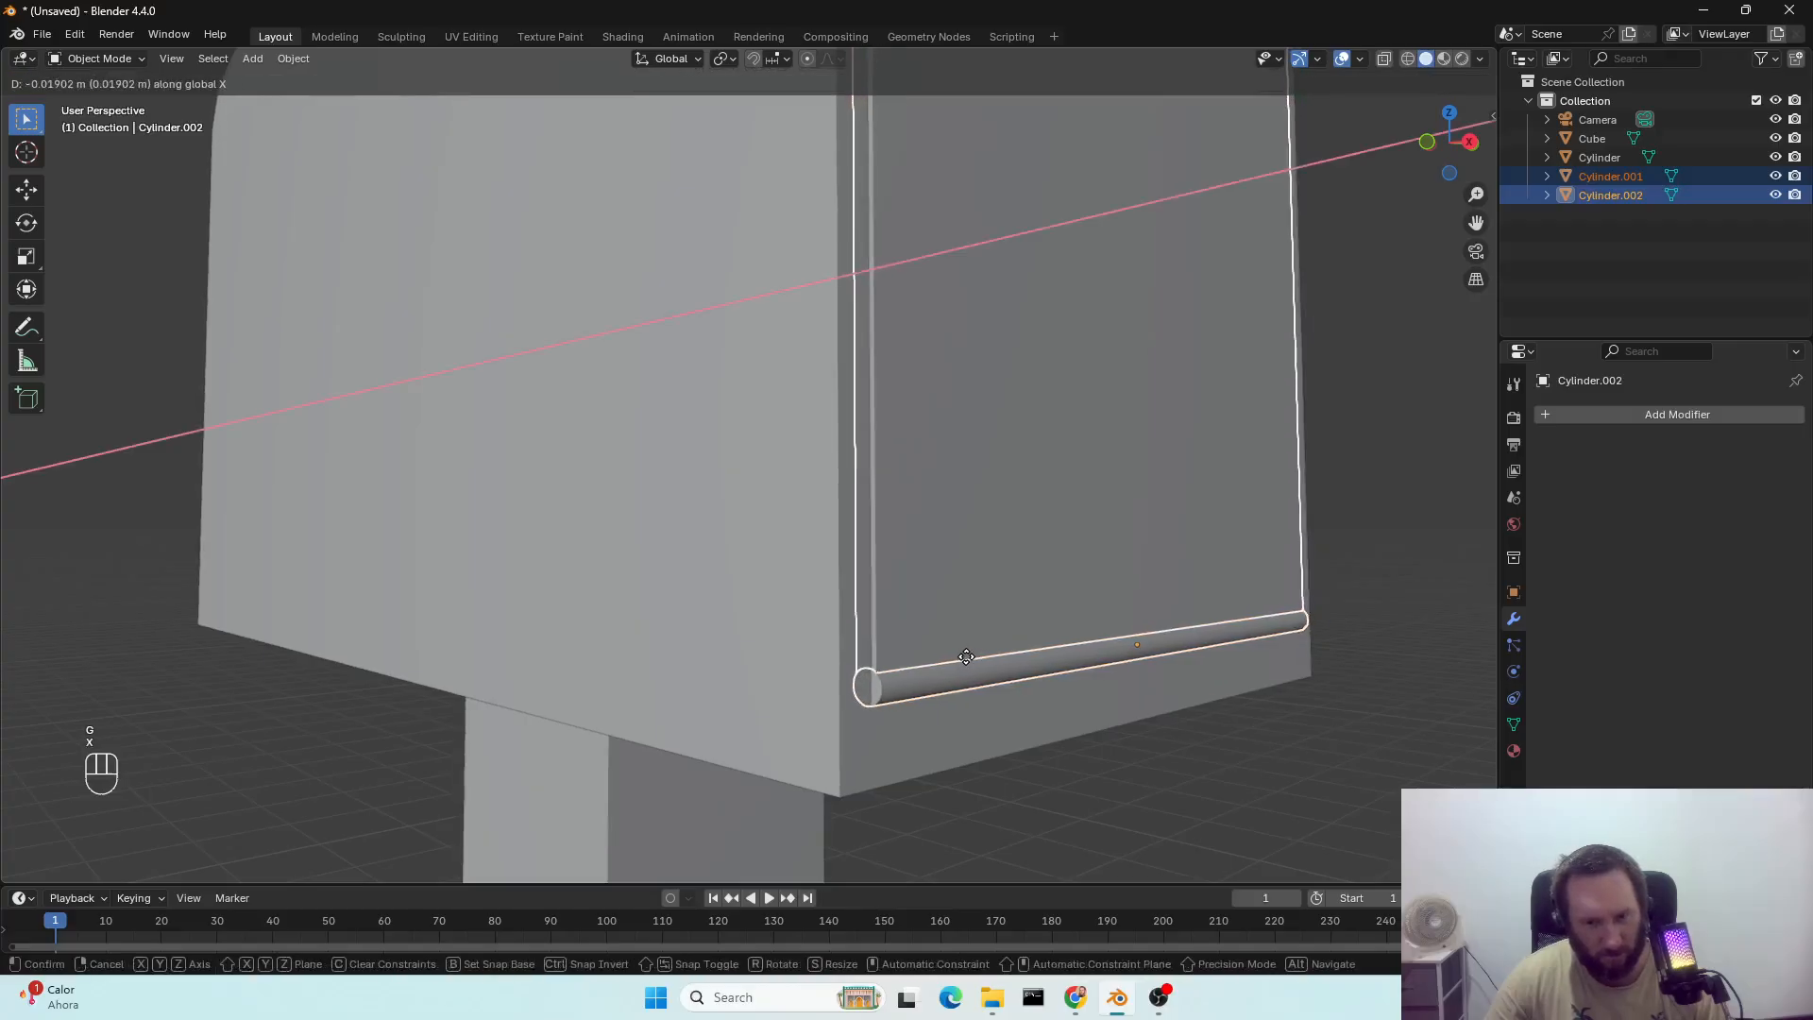
left_click(967, 656)
Try joining the door and hinge rod into one object, and undo the join.
middle_click_drag(966, 655, 922, 729)
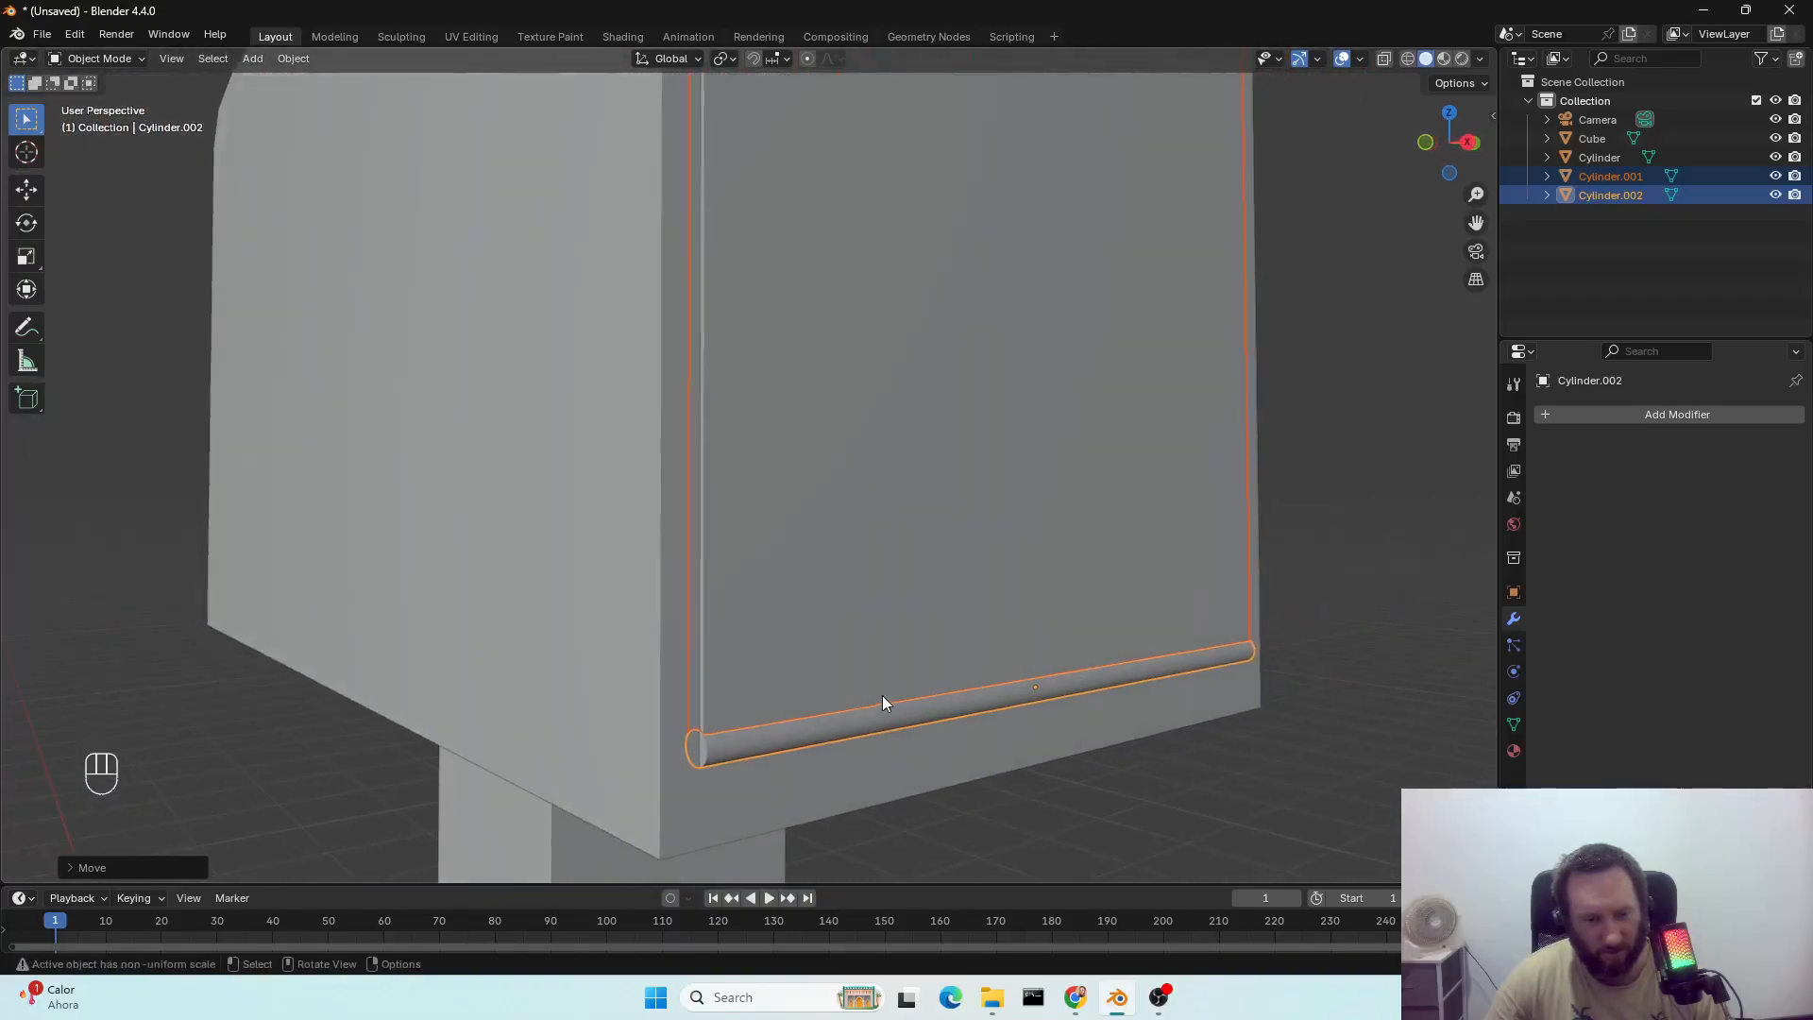
right_click(857, 693)
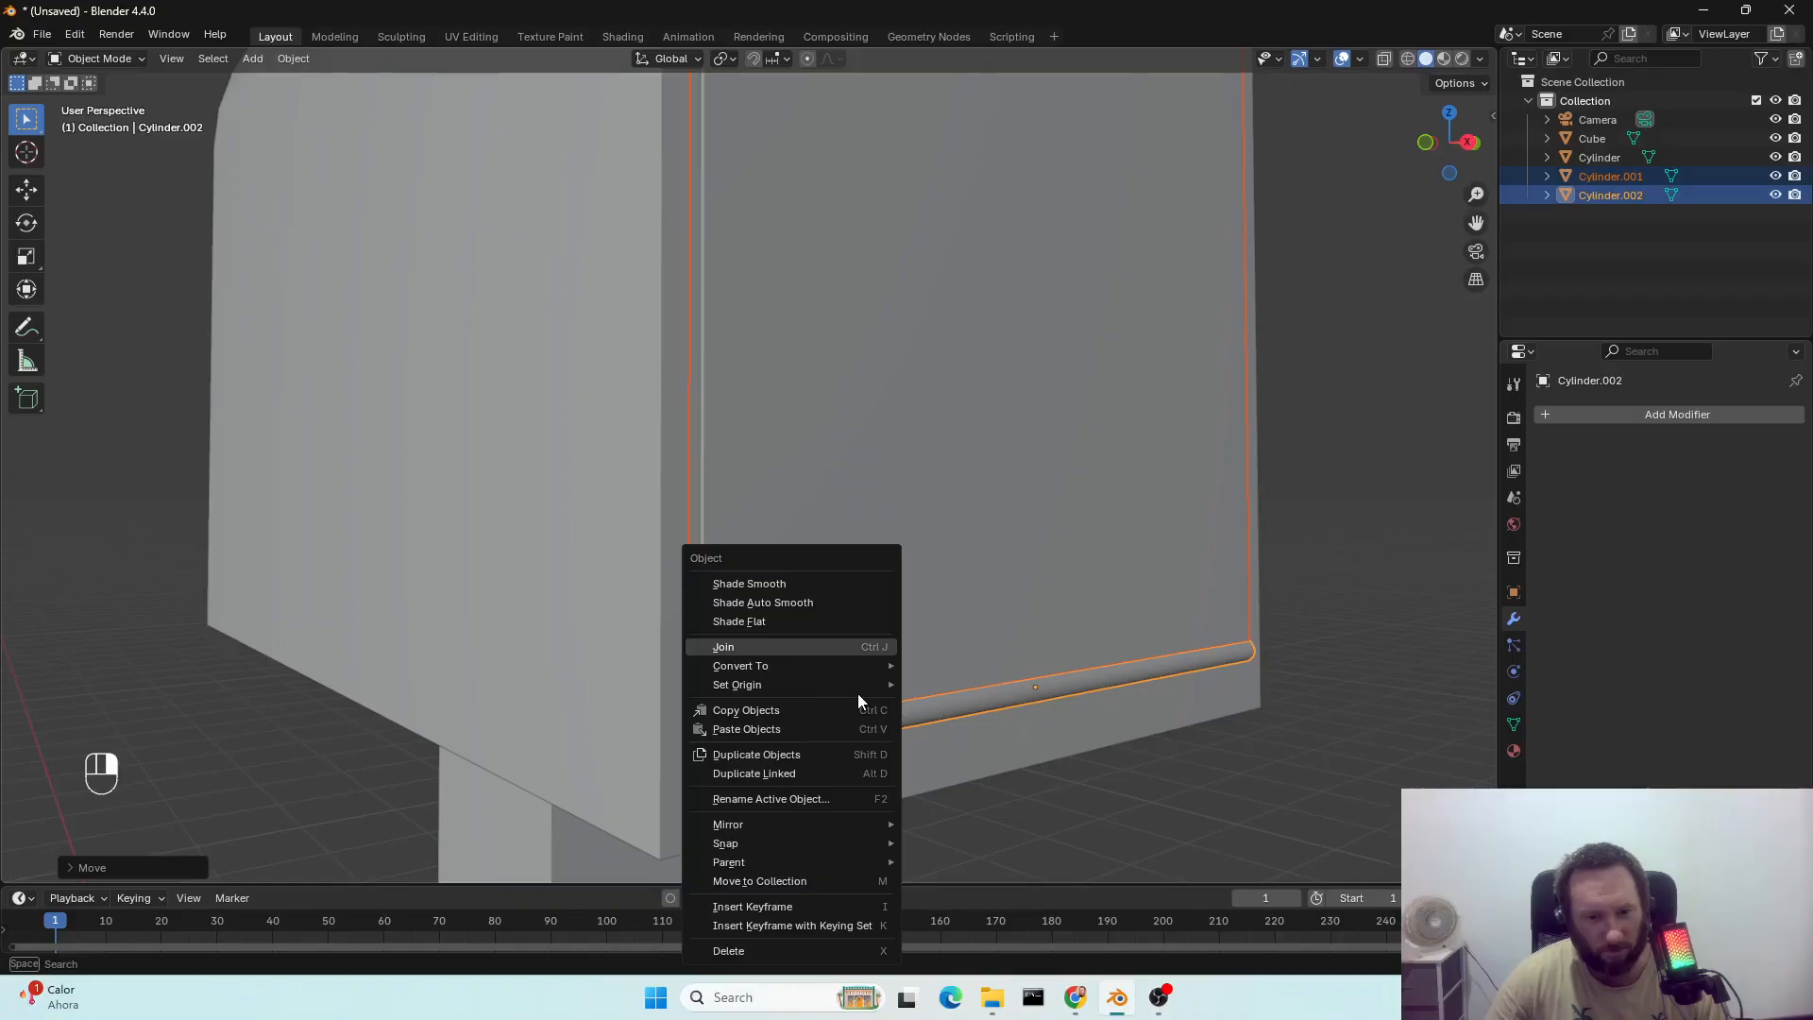
left_click(779, 646)
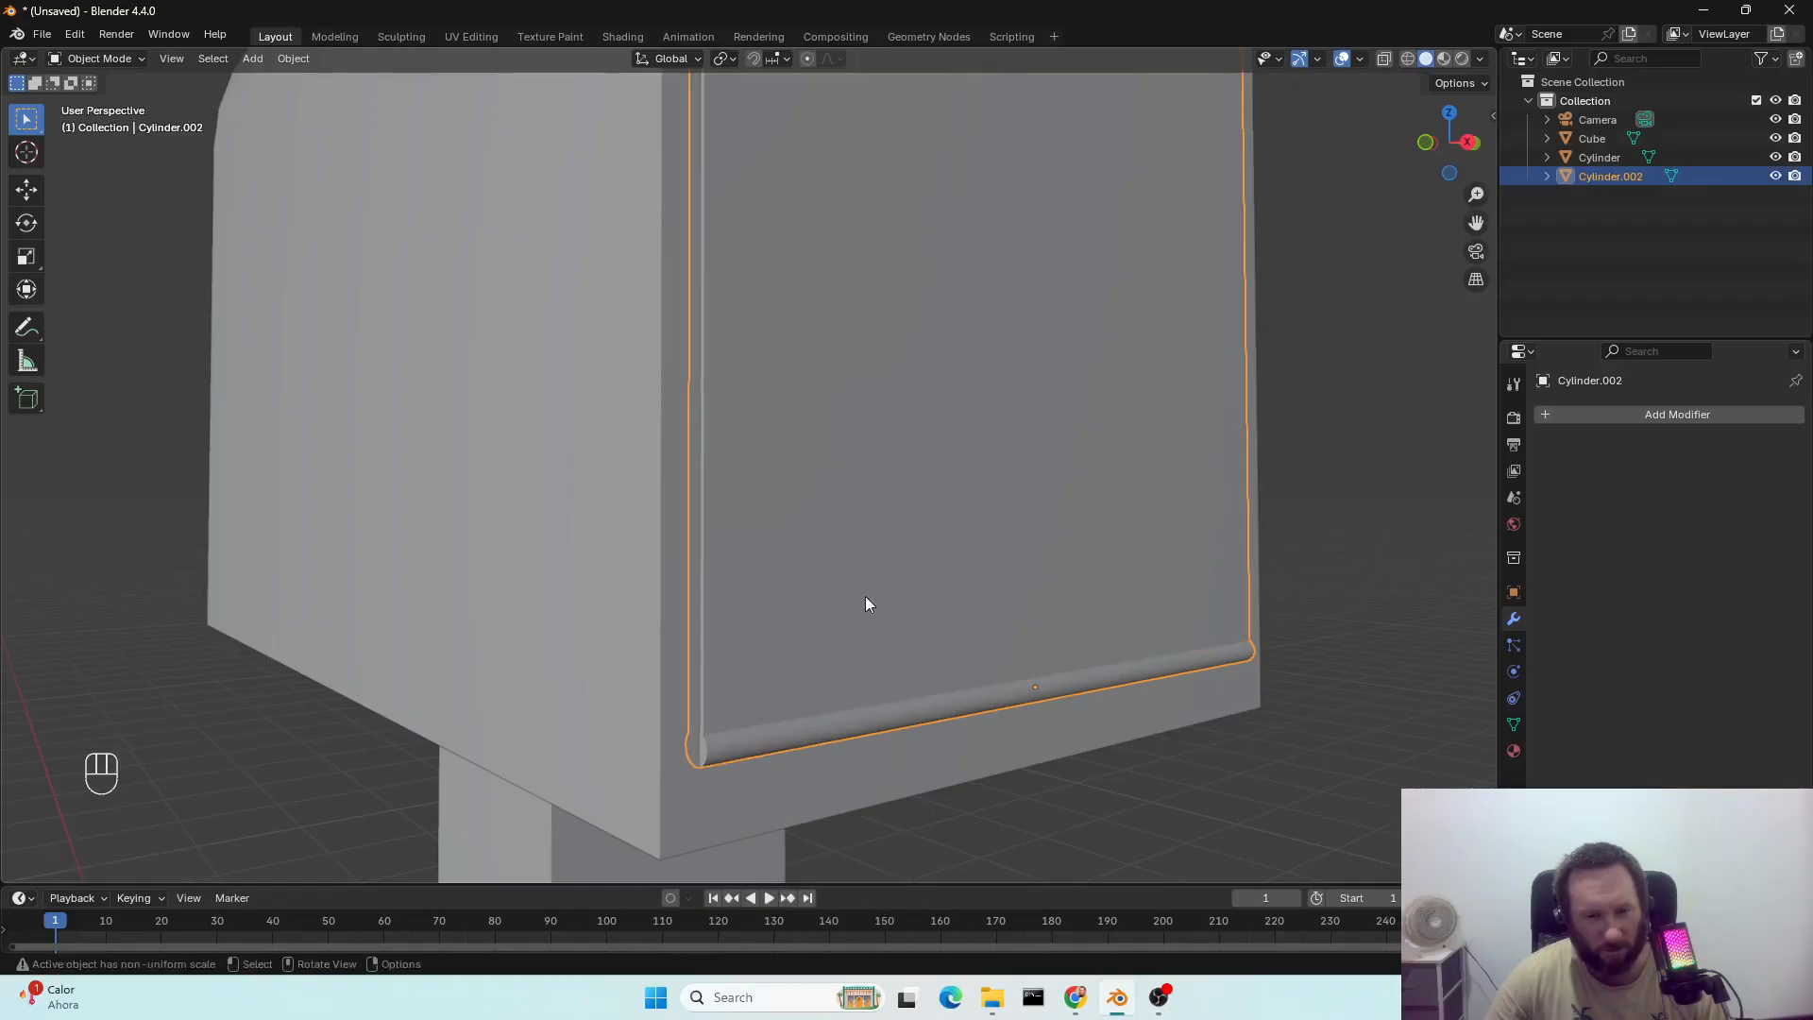
scroll(869, 591, "down", 3)
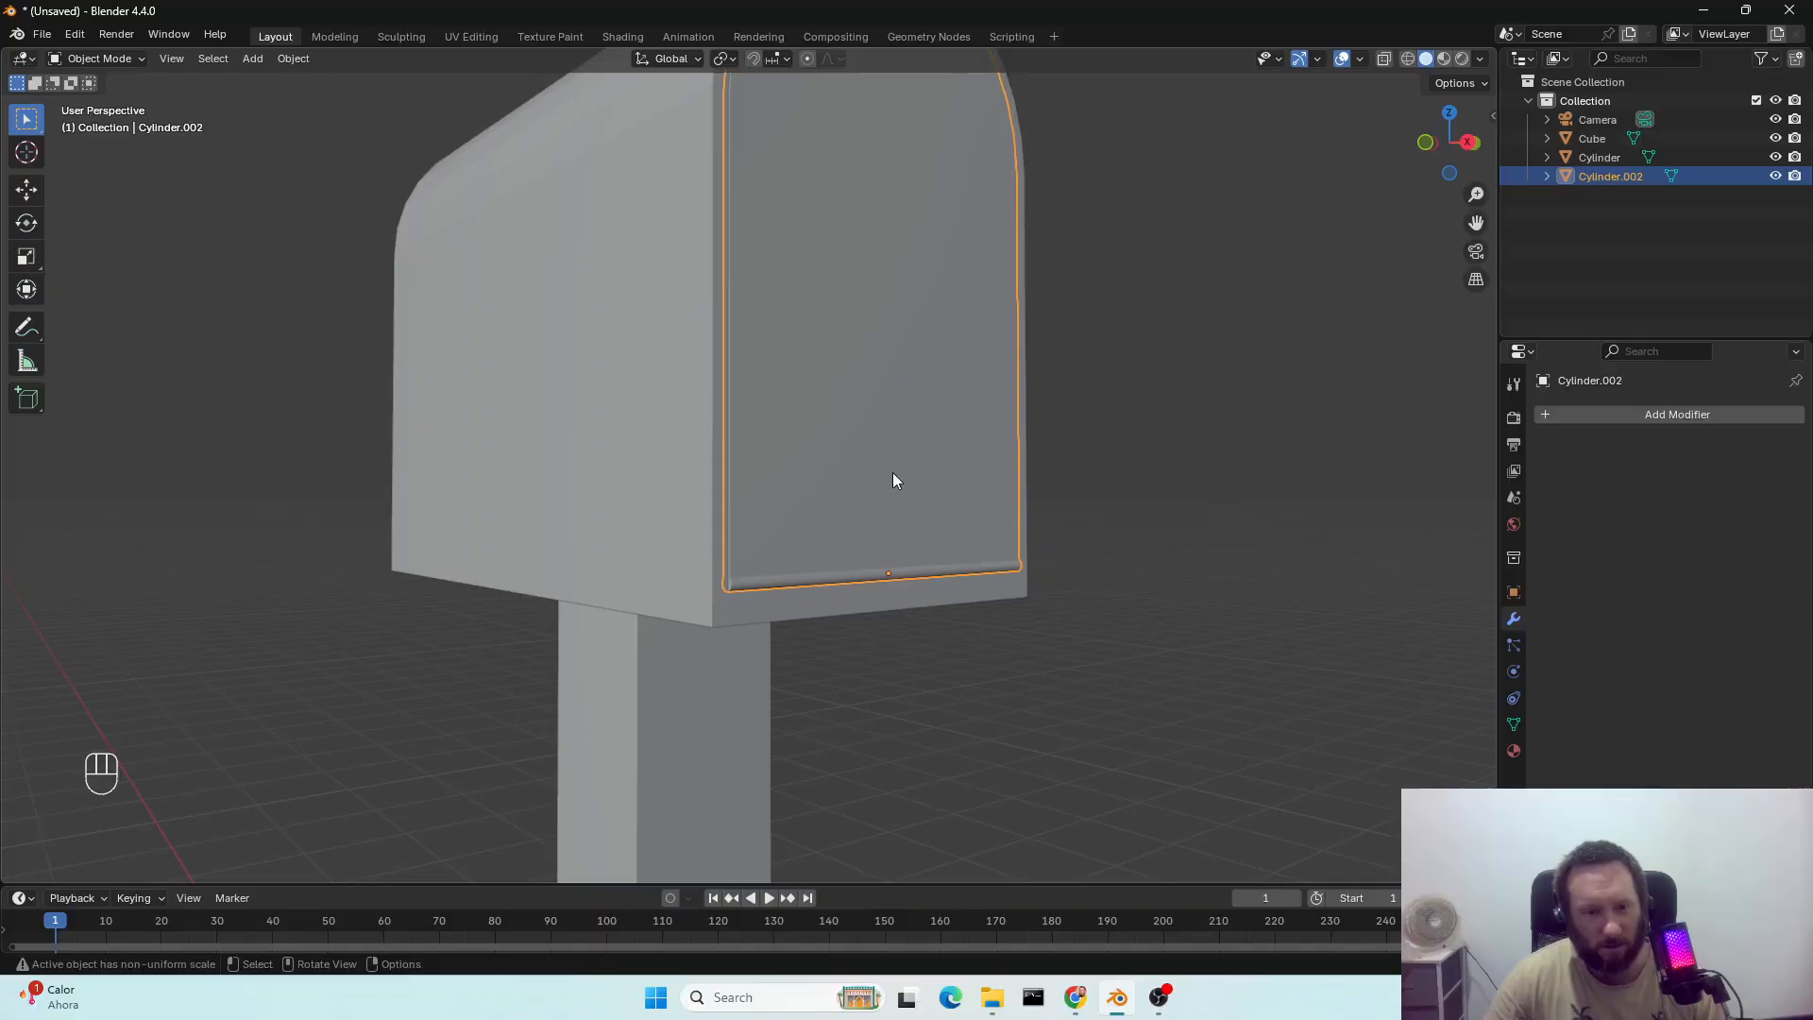
key("ctrl+z")
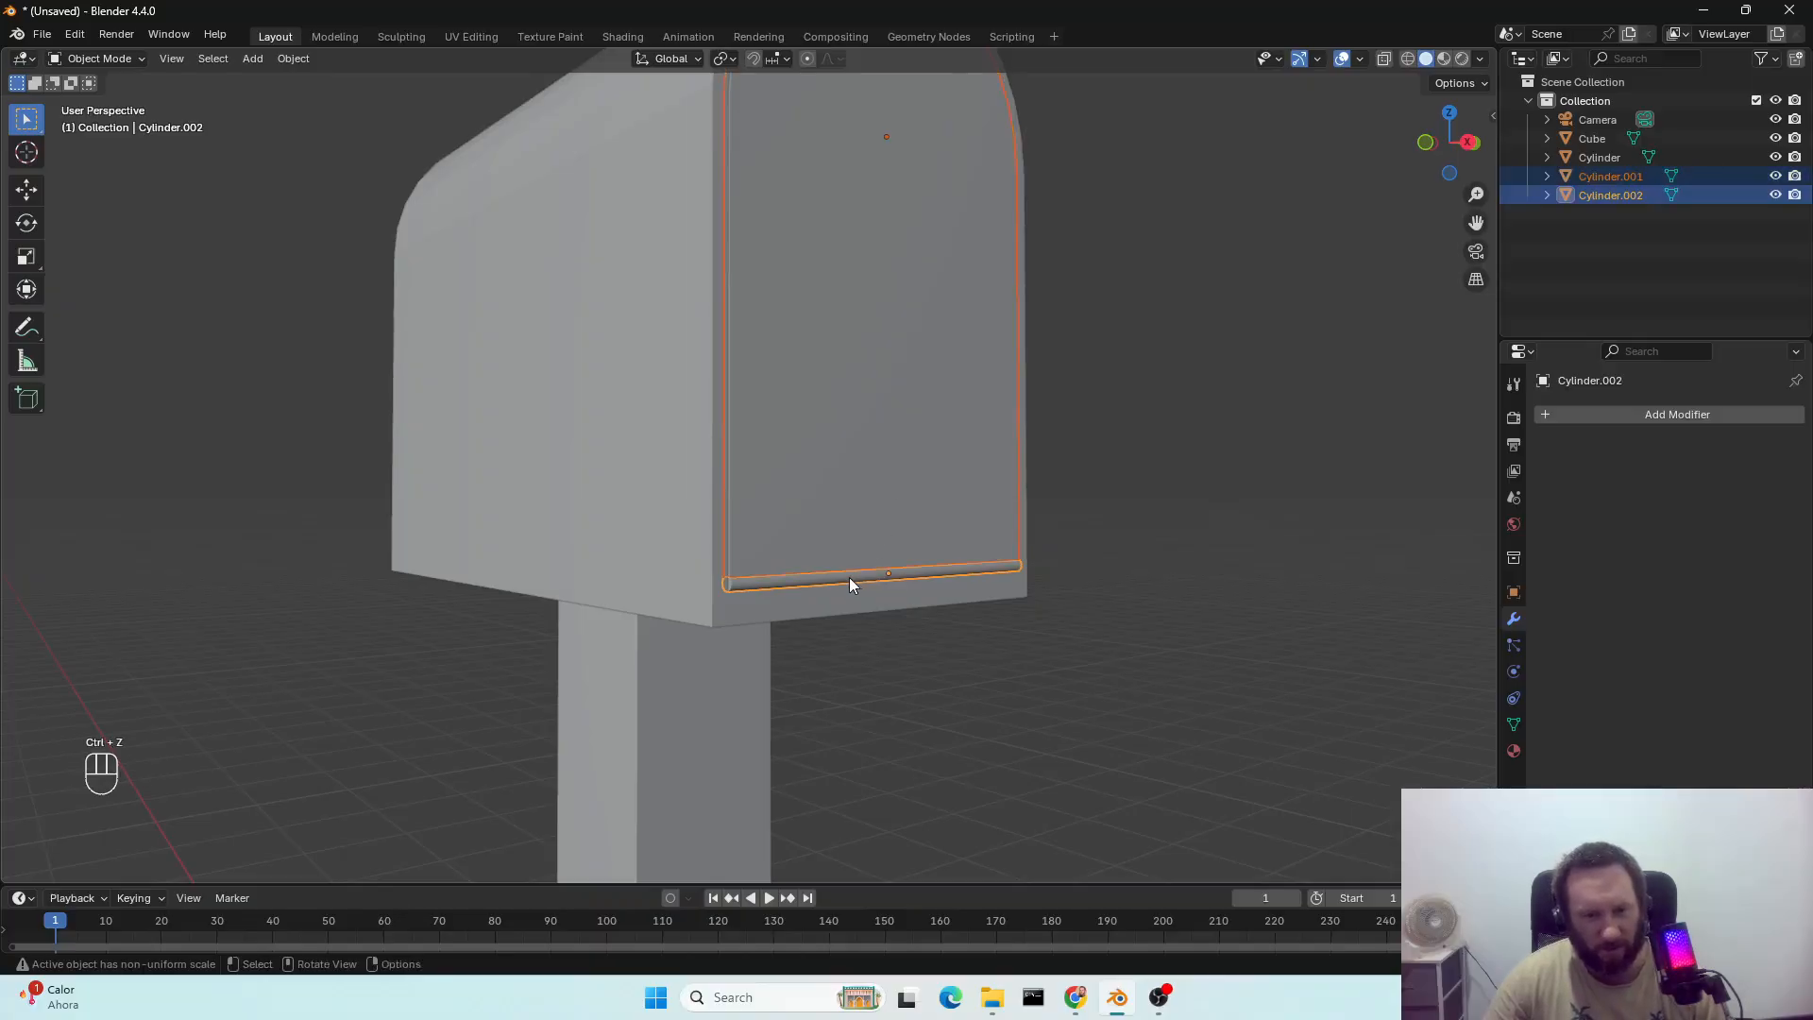
Duplicate the hinge rod alone and raise the copy about 0.80 m along Z across the door.
key("shift")
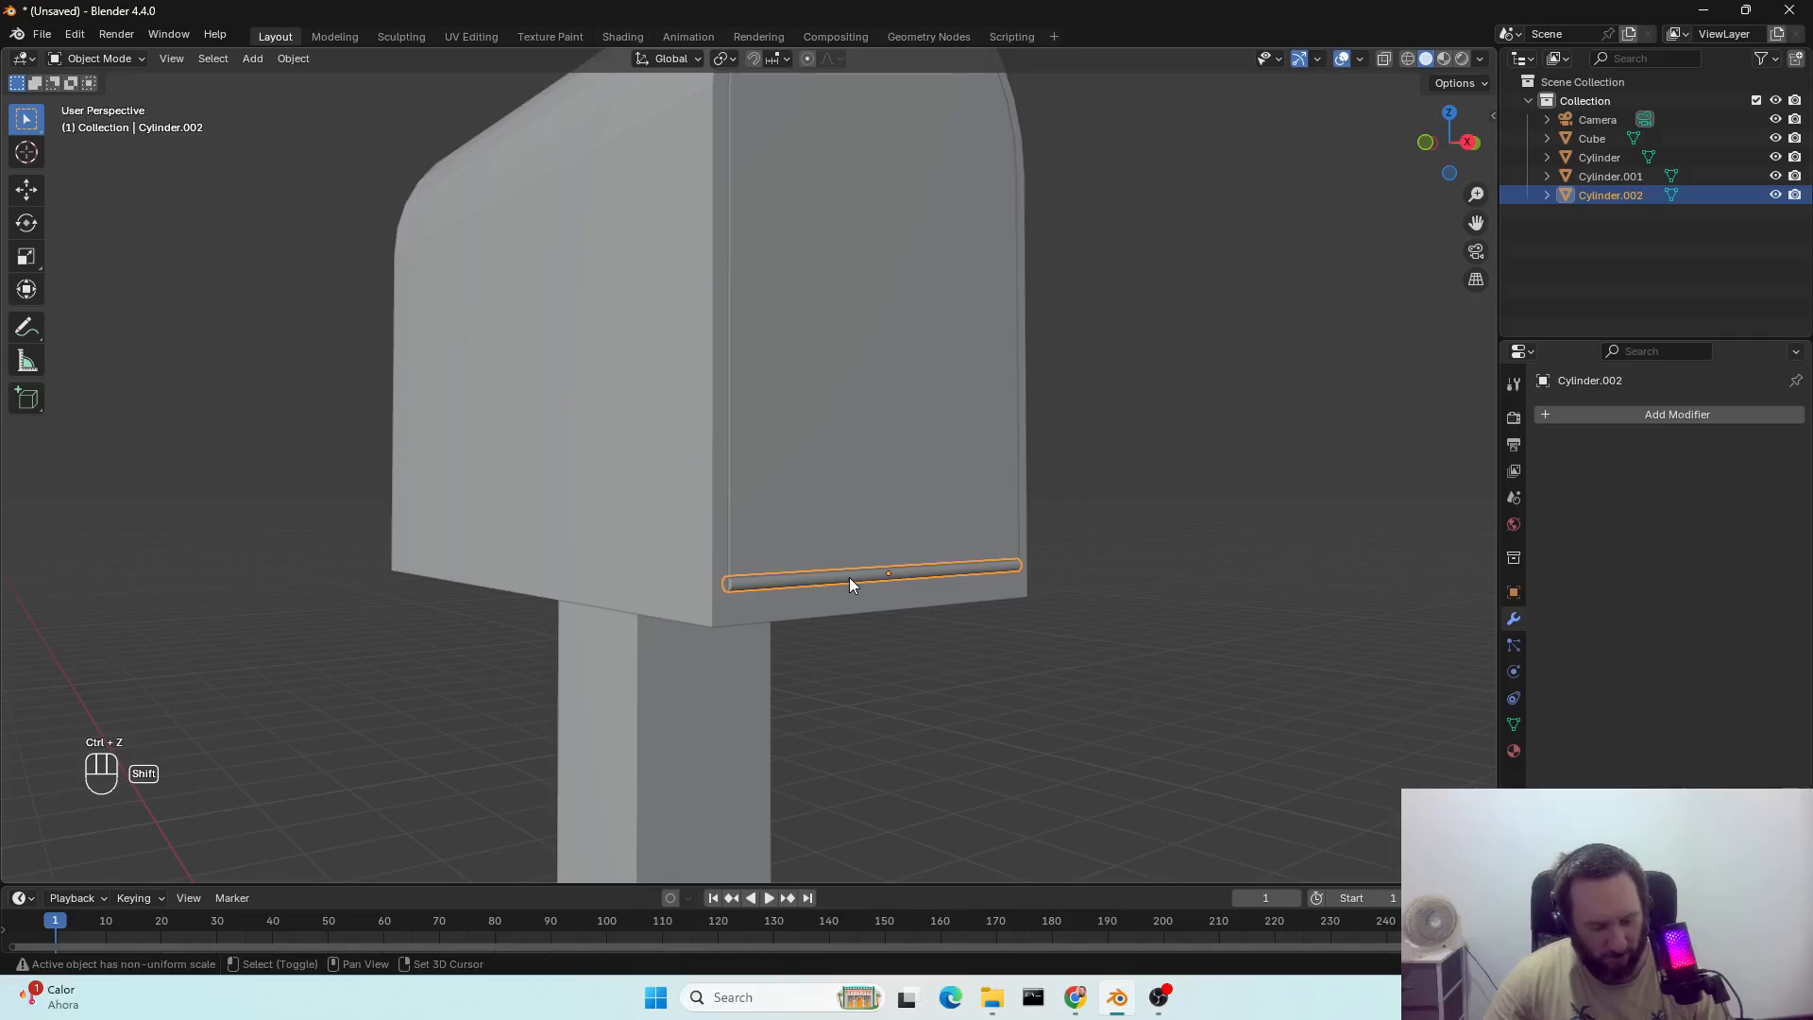
key("shift+d")
key("g")
key("z")
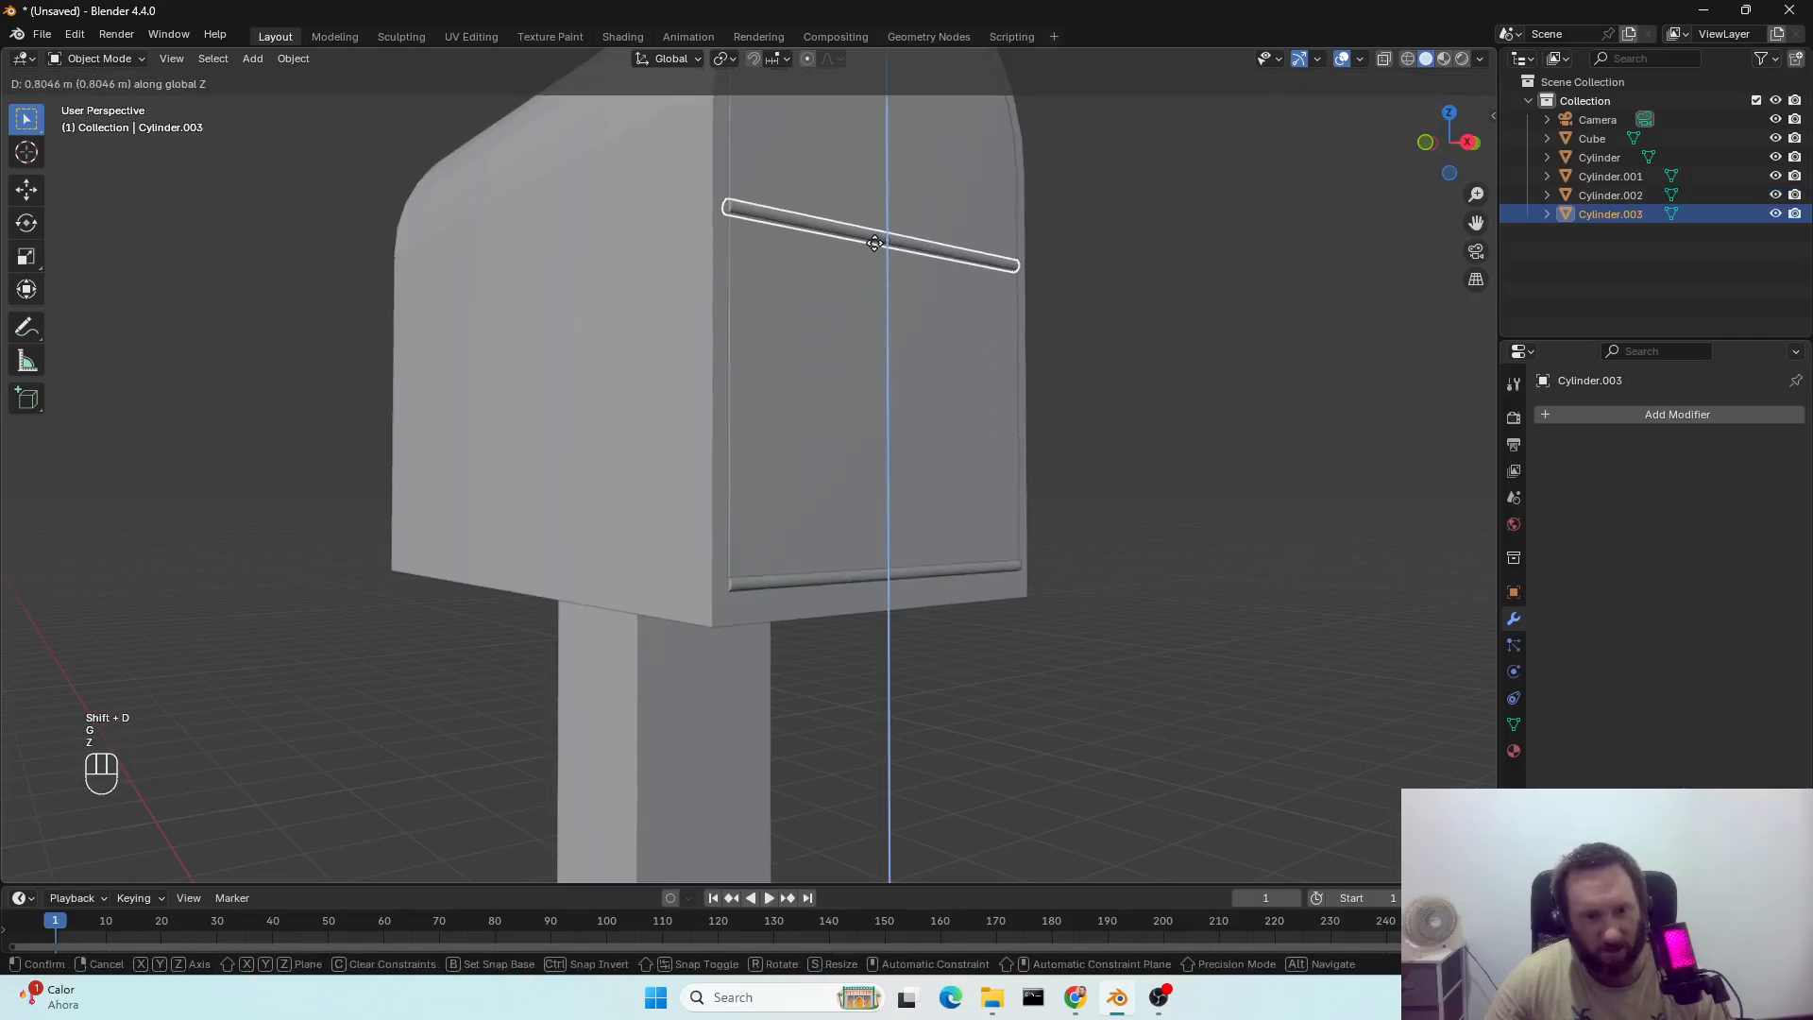
left_click(875, 247)
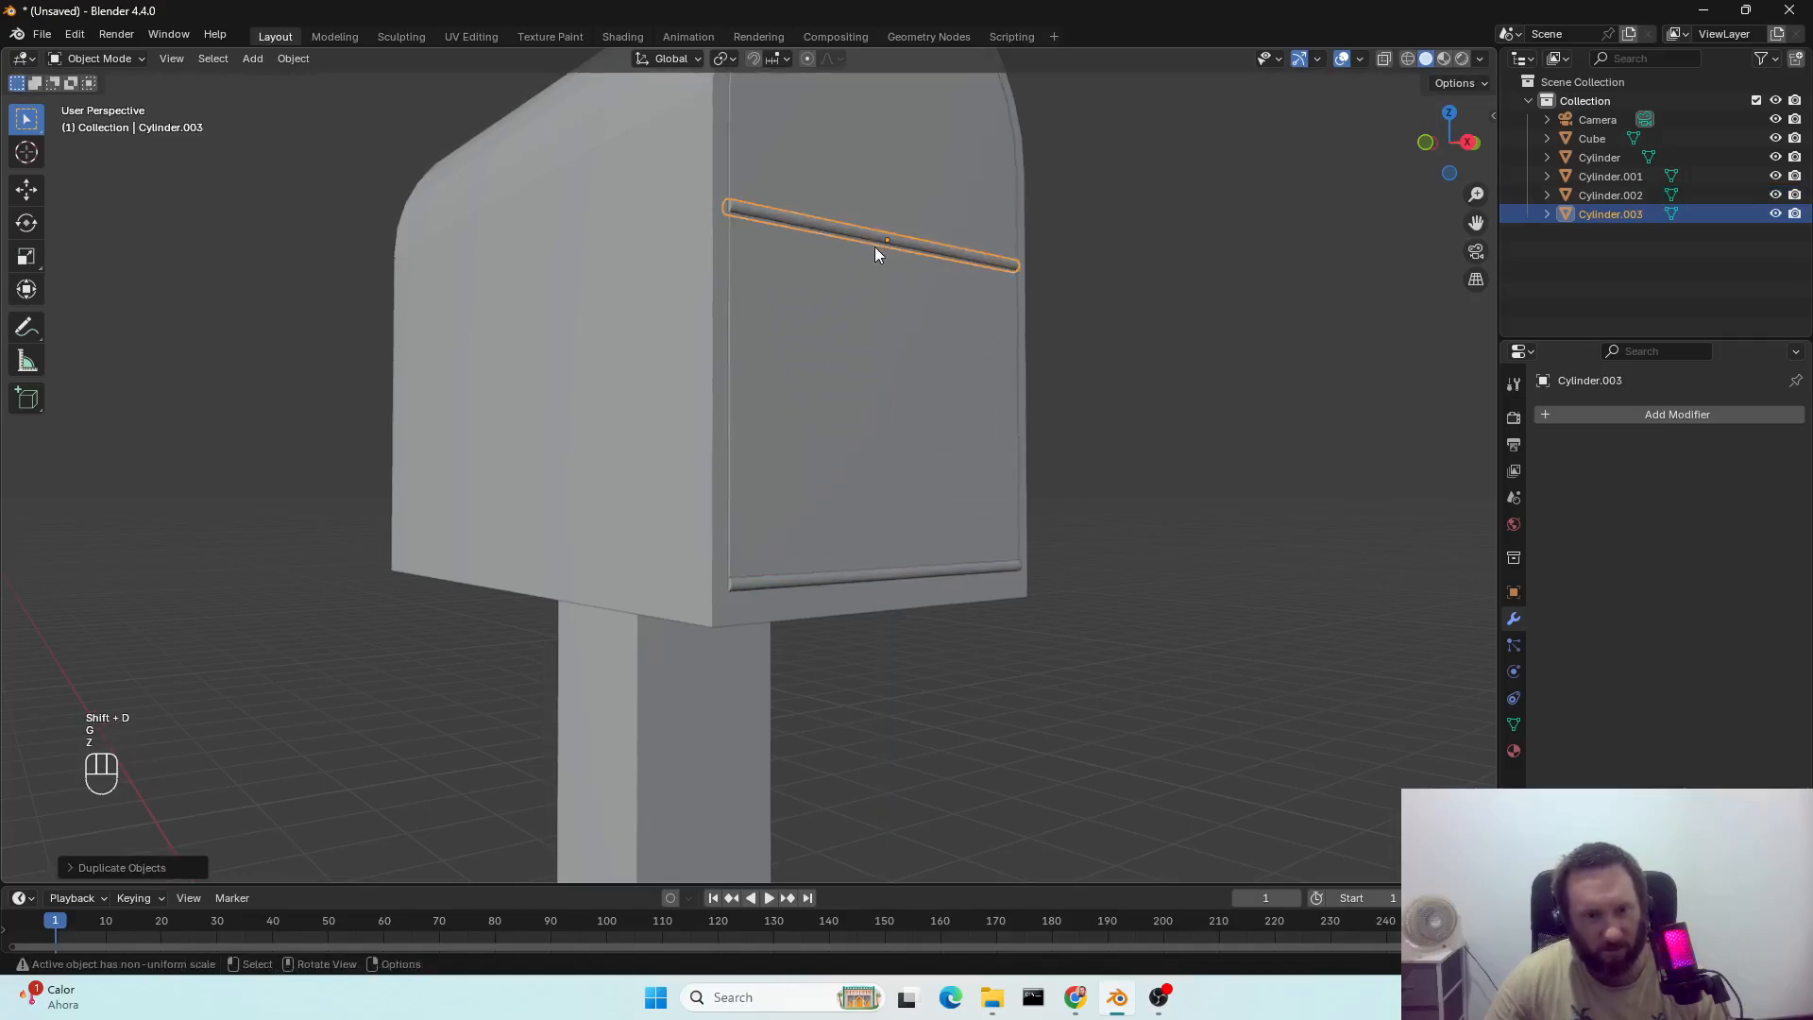
Move the duplicated rod slightly outward along X so it sits in front of the door.
key("g")
key("x")
left_click(824, 515)
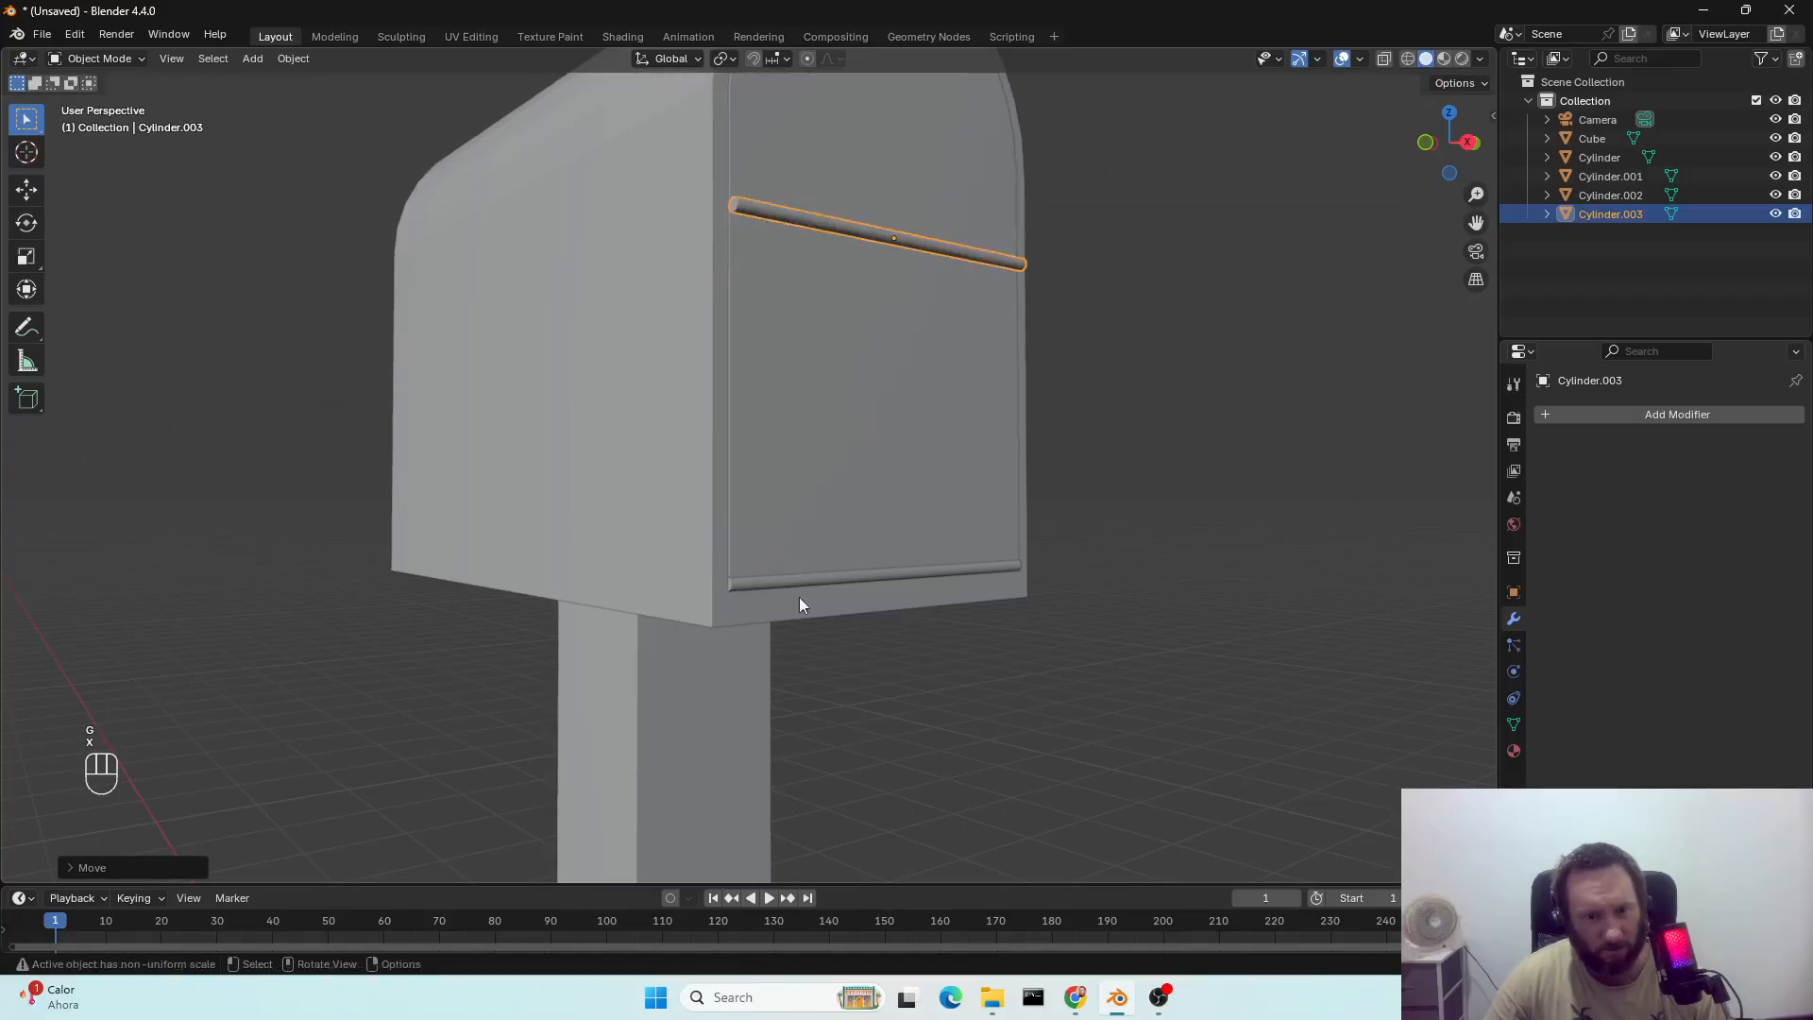
Join the lower hinge rod to the door as one object, with the door as the active object.
left_click(791, 581)
left_click(791, 537, "shift")
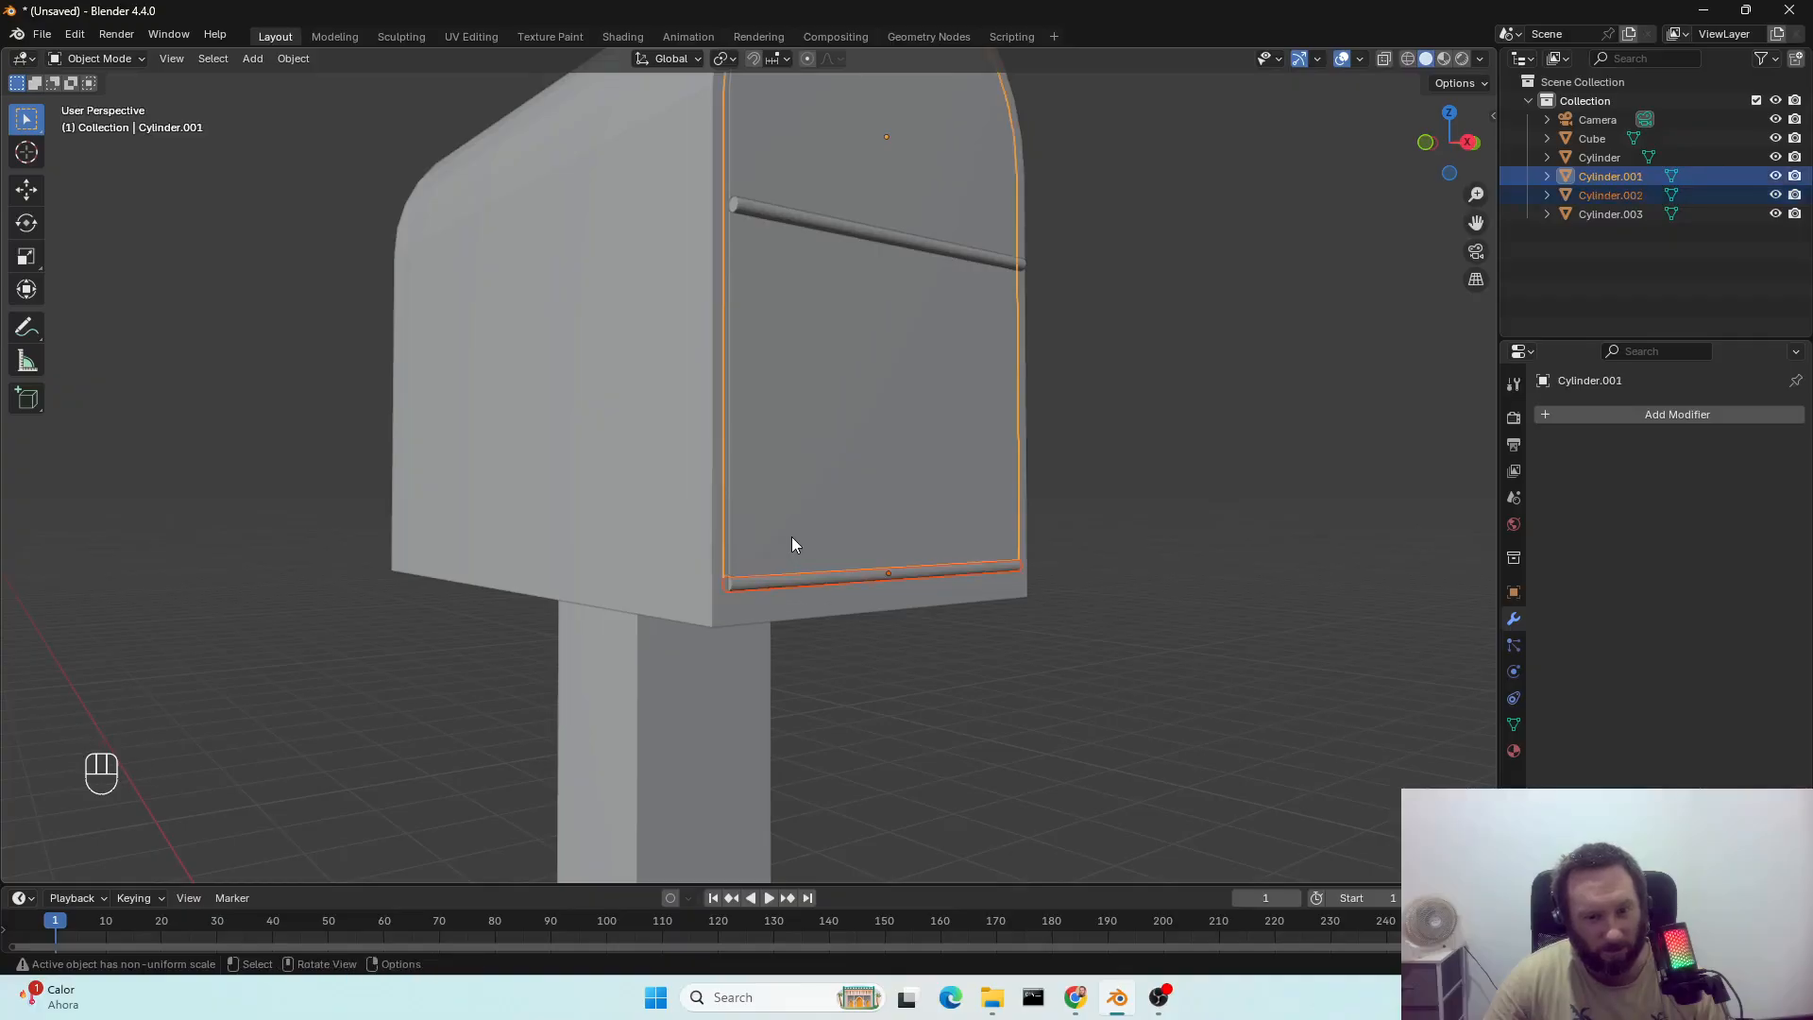
right_click(791, 536)
left_click(791, 536)
Rotate the duplicated rod across the door 90° about Z so it points out from the door.
middle_click_drag(895, 491, 871, 711)
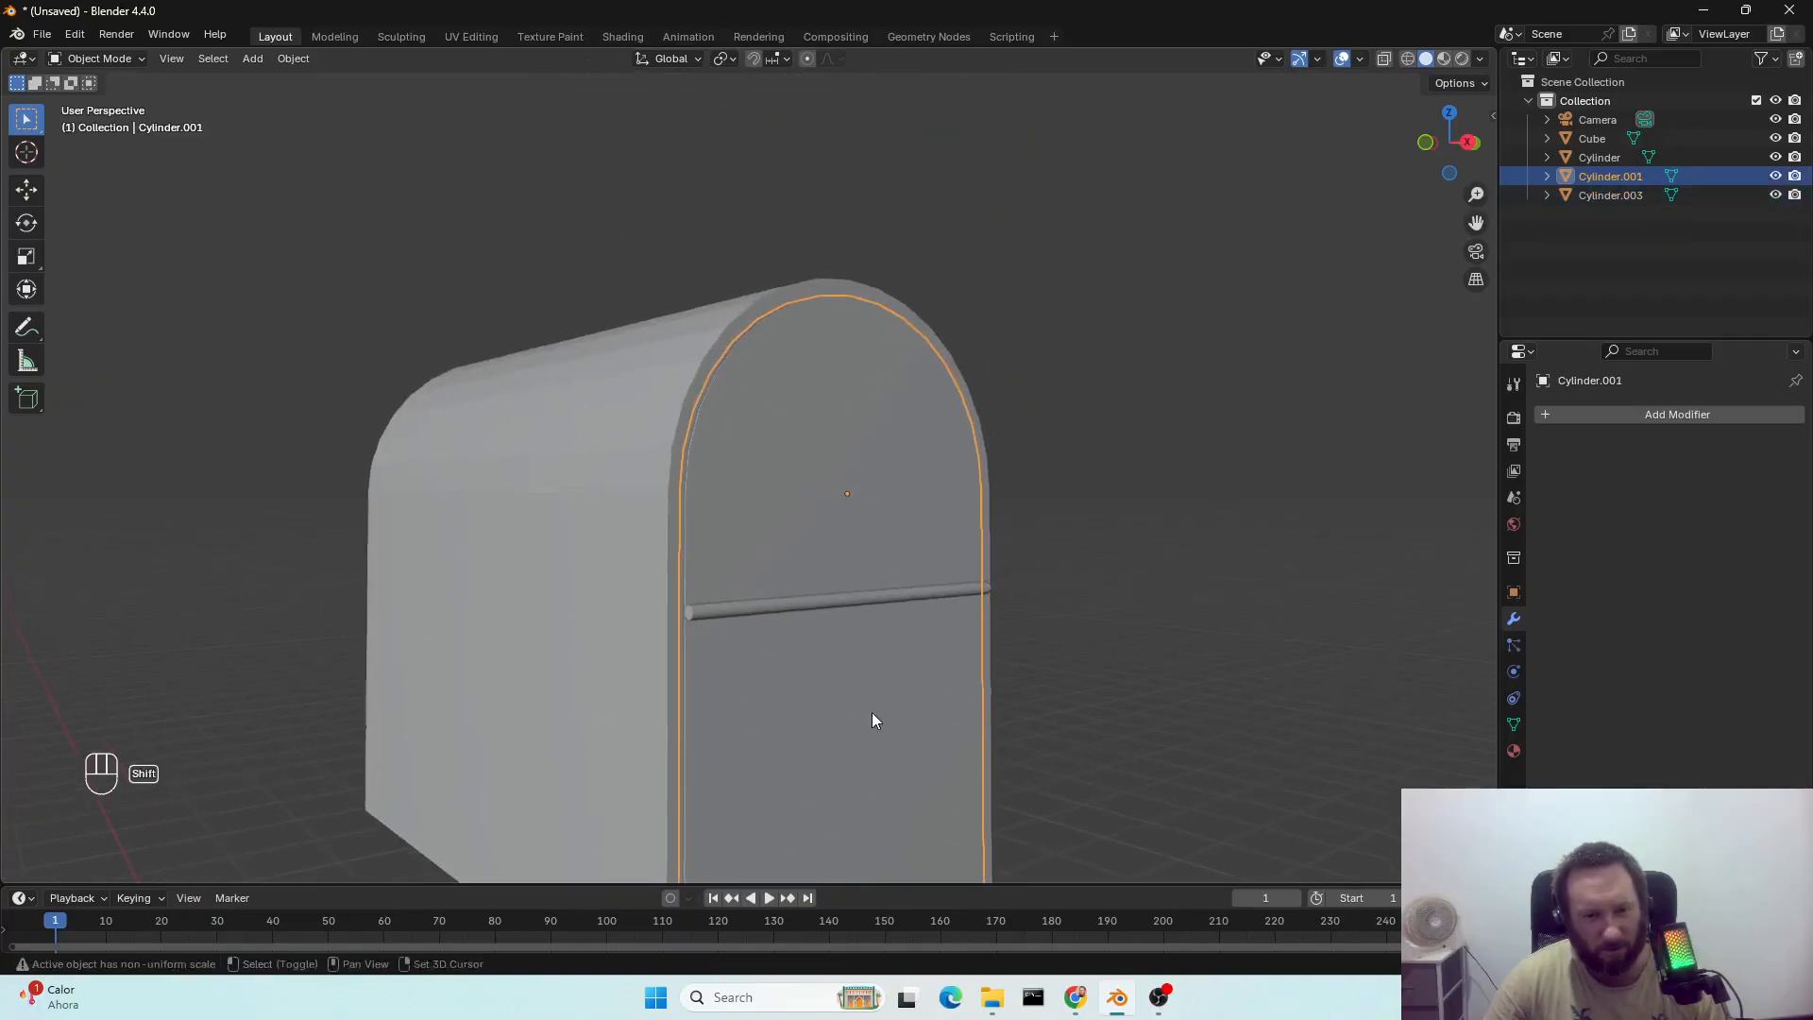
scroll(869, 710, "up", 3)
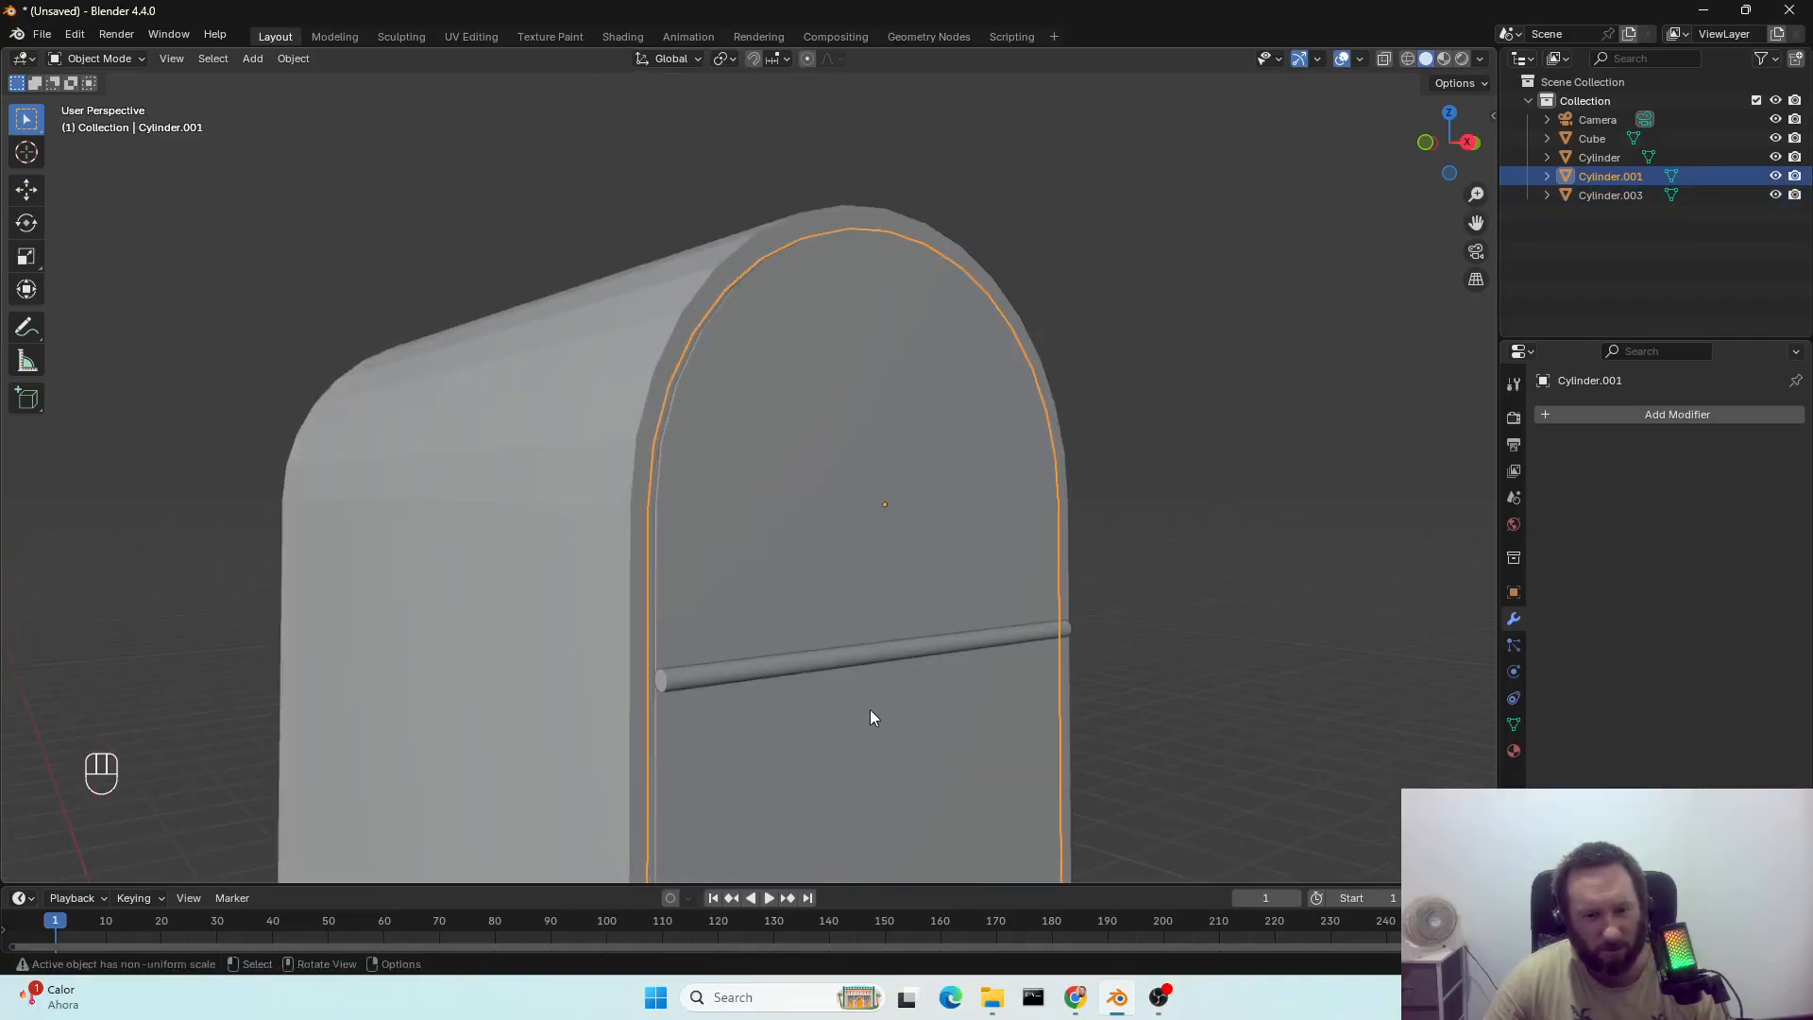
left_click(868, 655)
type("rz90")
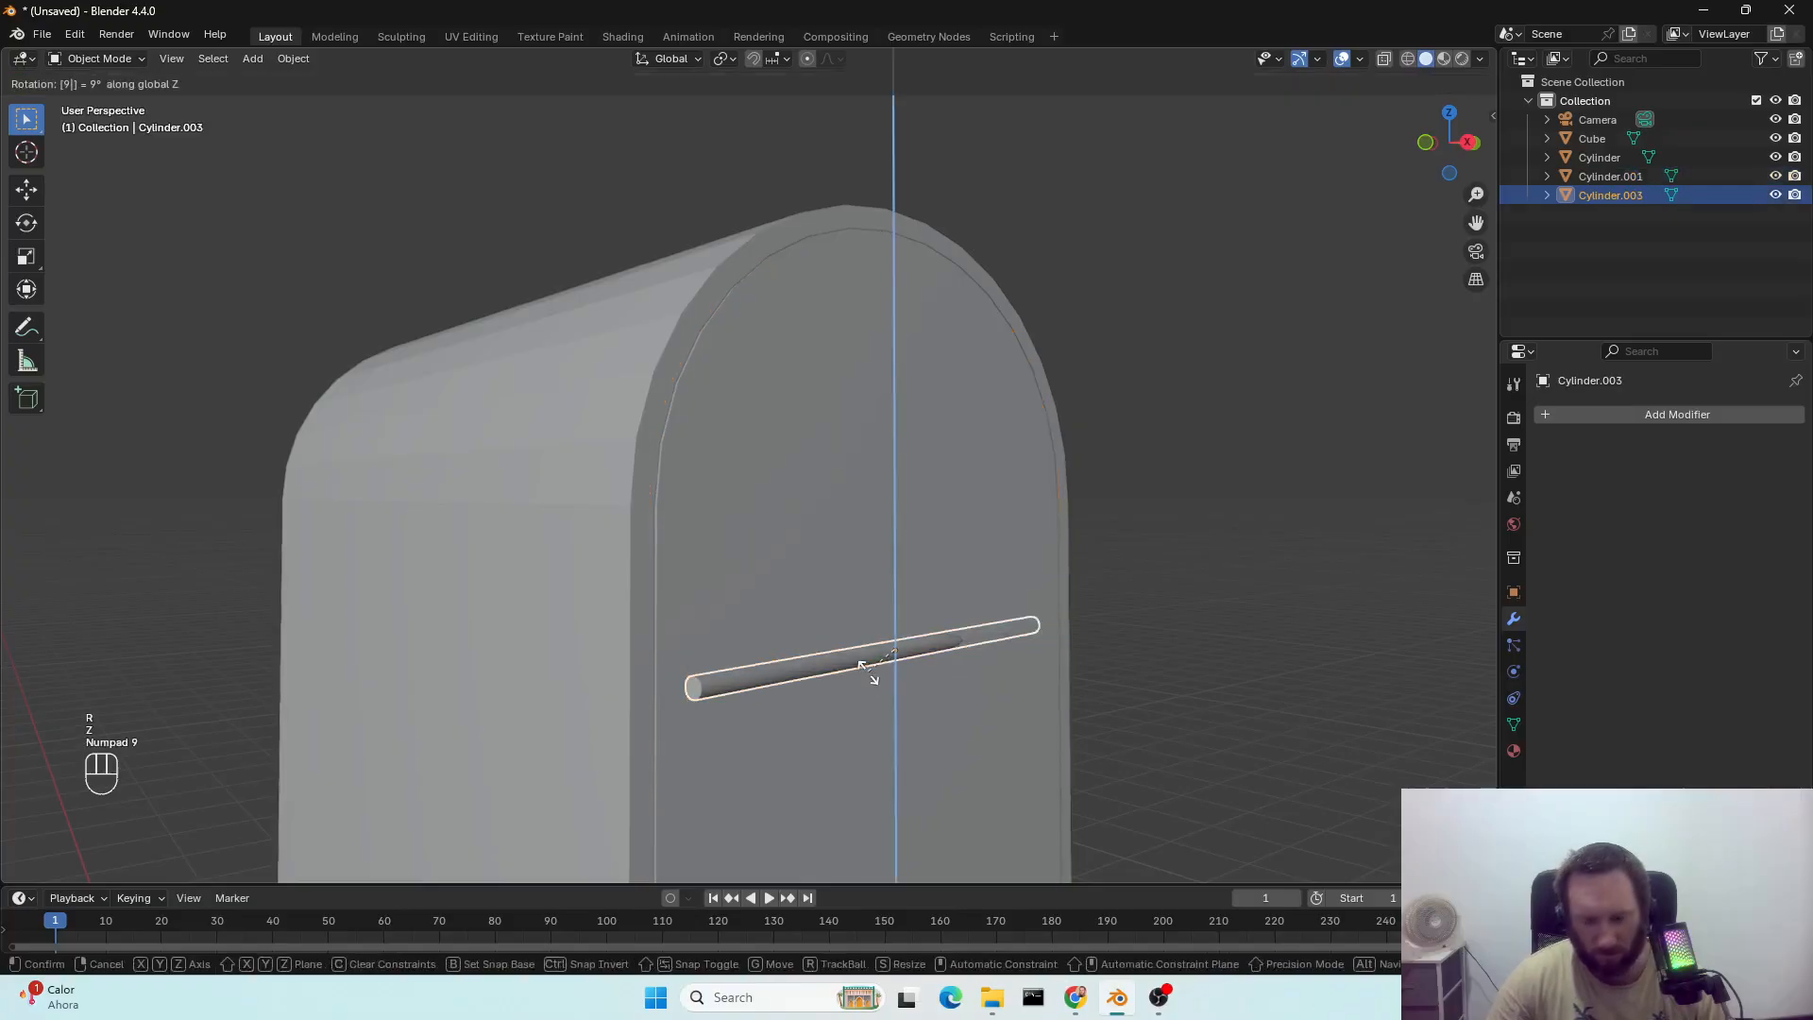
key("KP_Enter")
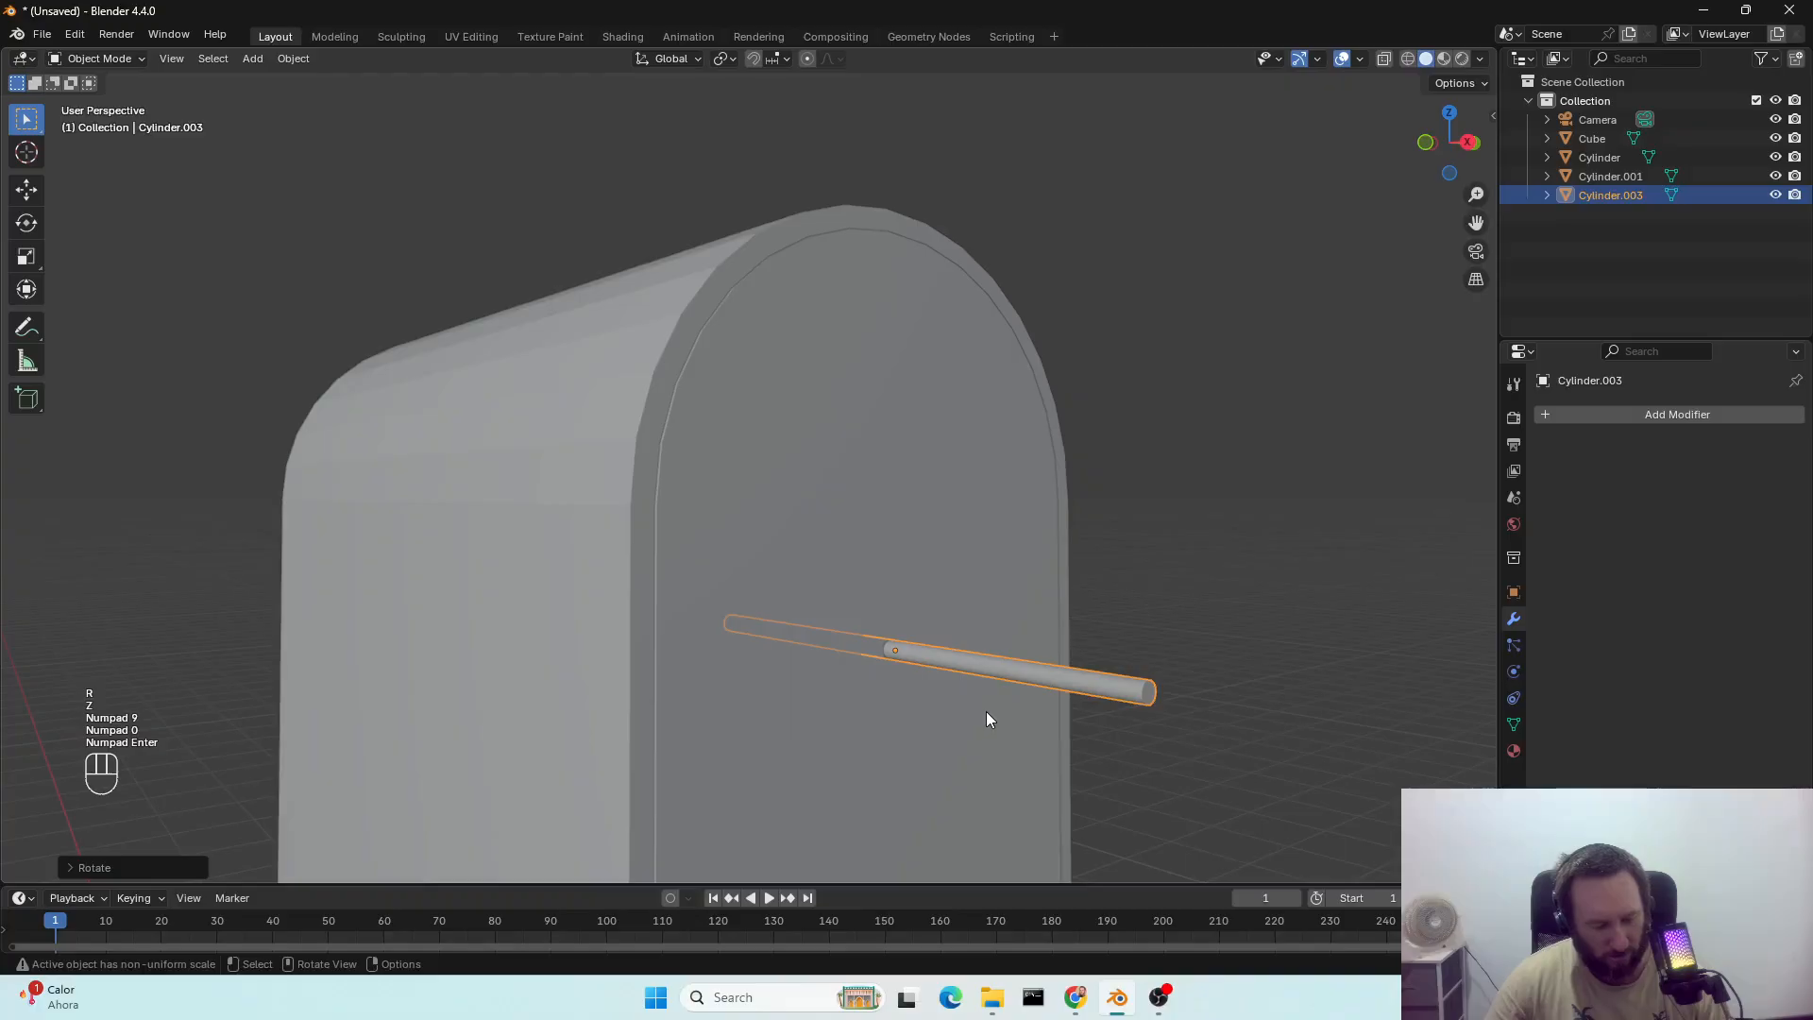
Shrink the rotated rod along X to about 0.06 of its length and raise it about 0.53 m along Z.
key("s")
key("x")
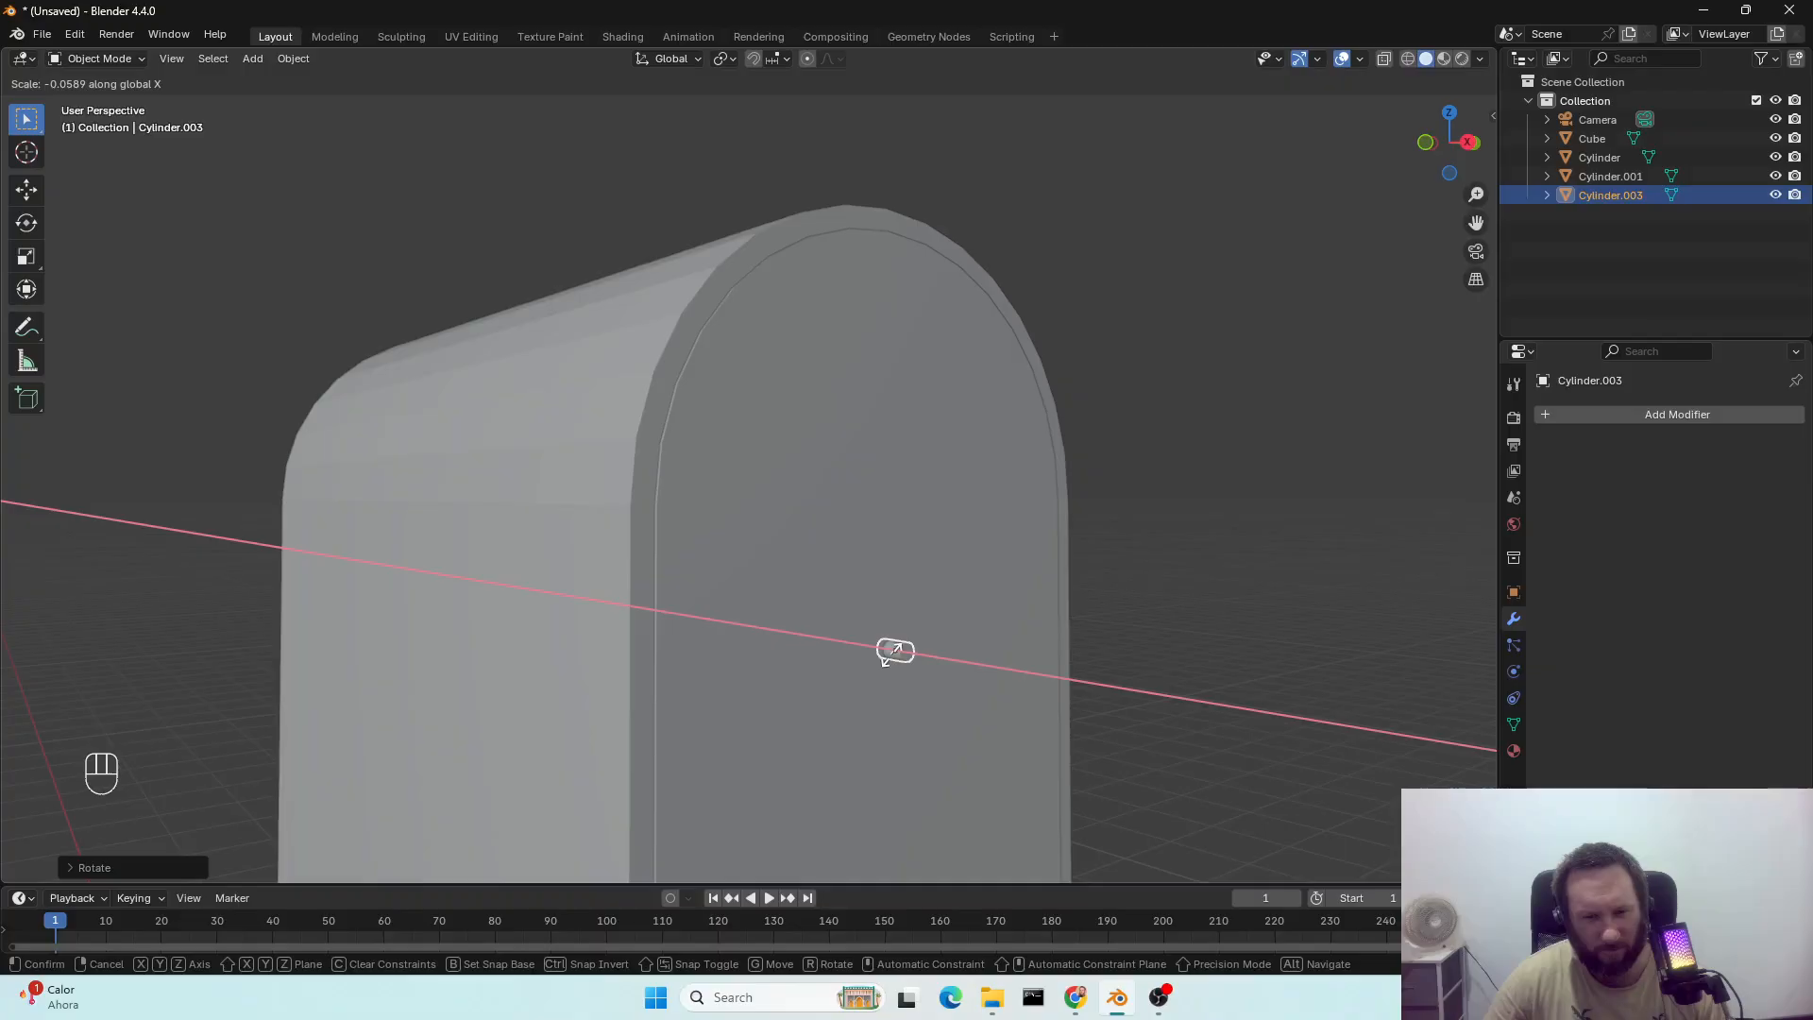
left_click(899, 661)
key("g")
key("x")
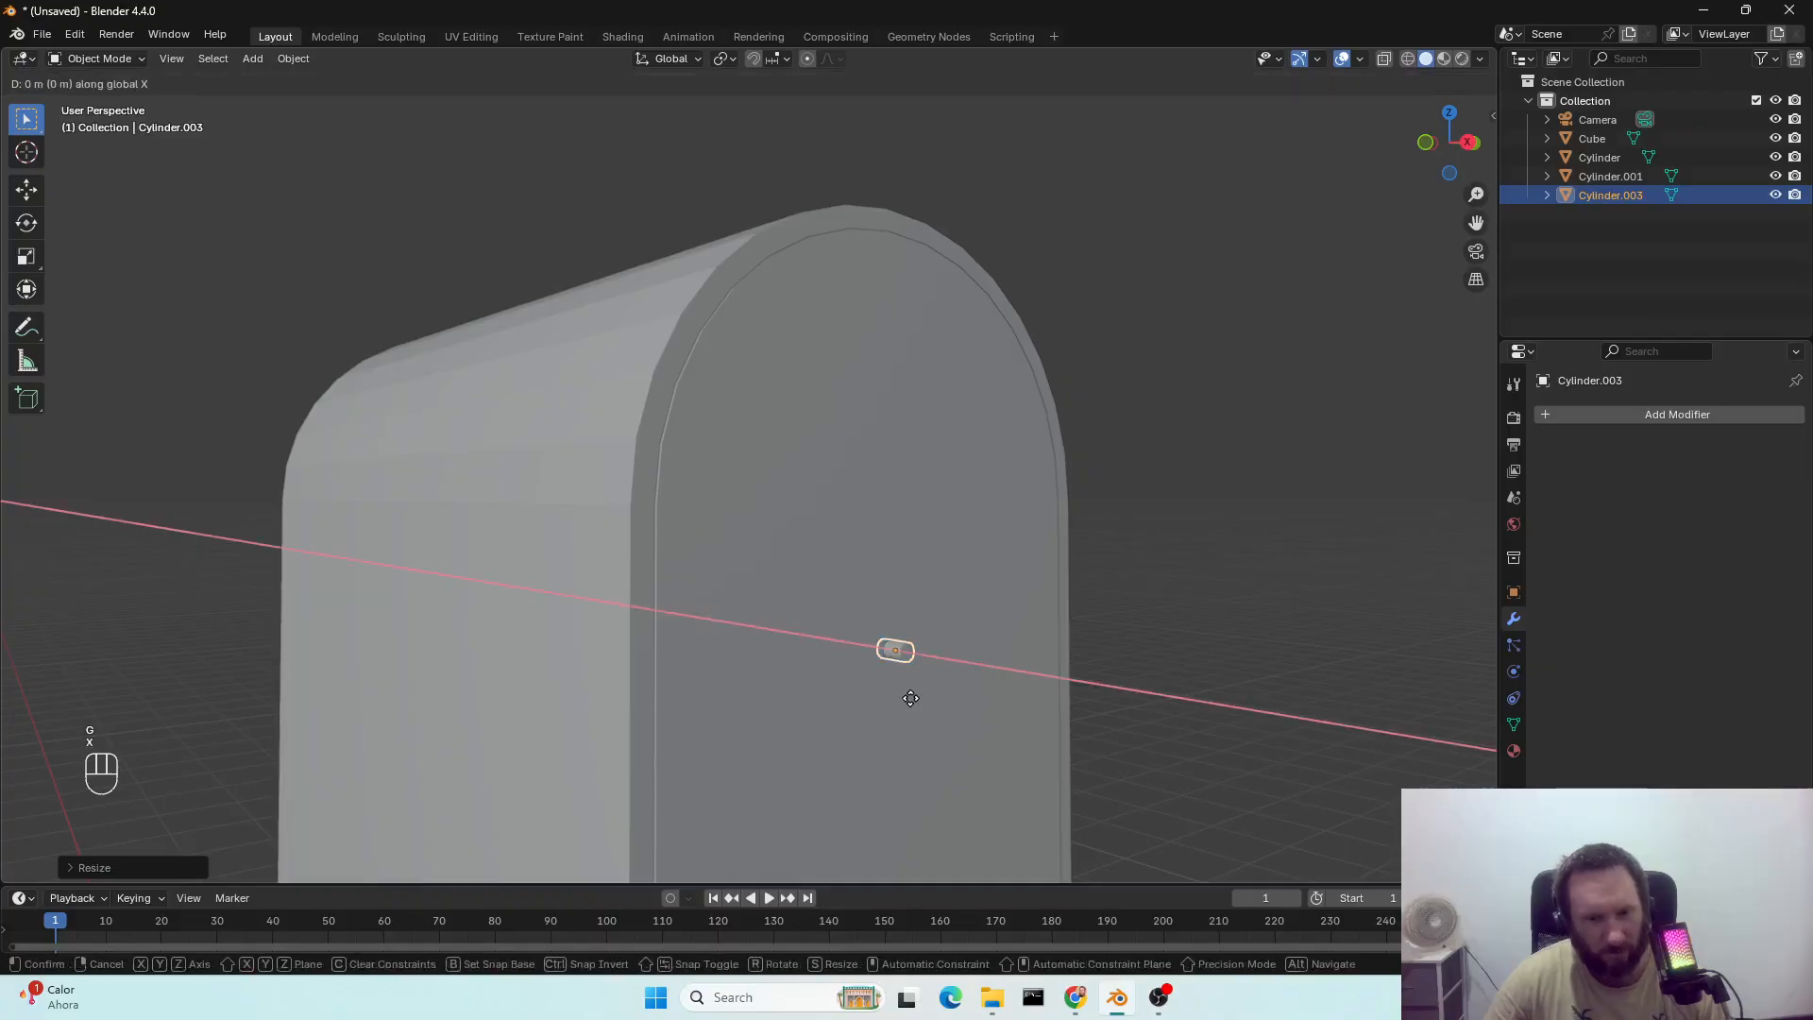
key("z")
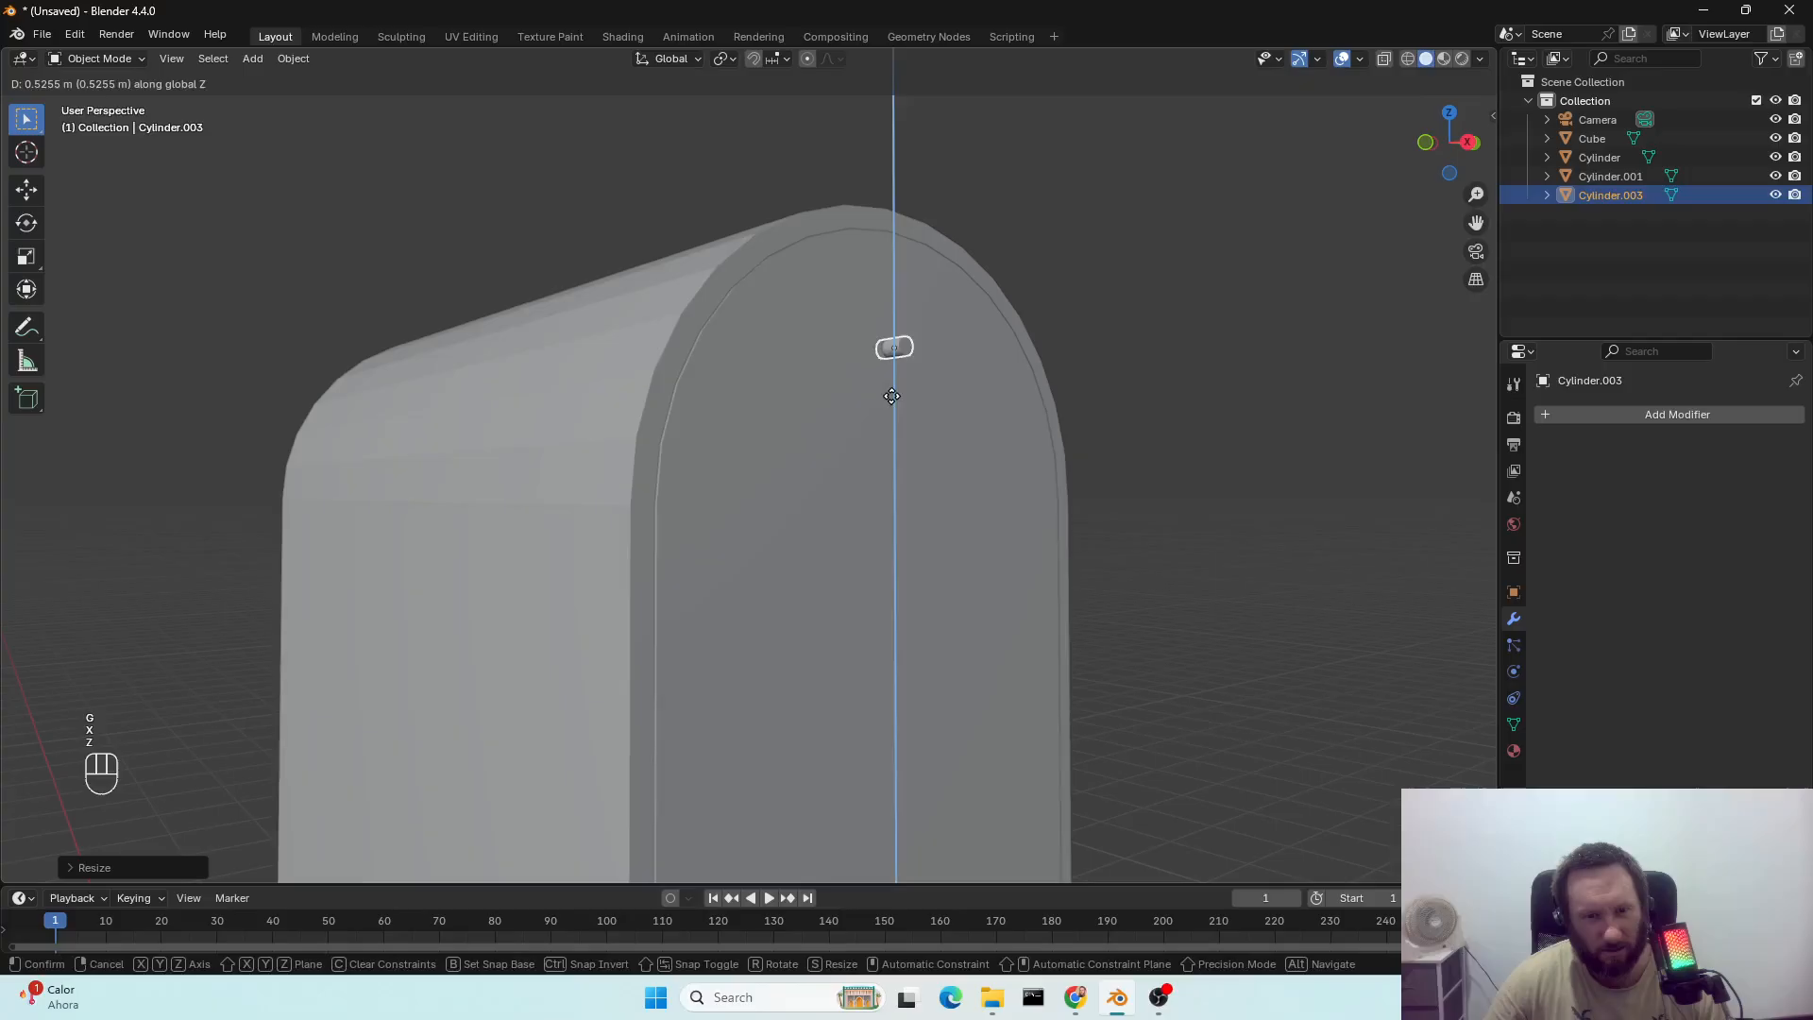
left_click(891, 396)
Duplicate the short peg, offset the copy about 0.02 m along X, and rotate it 90° about Z as a crosspiece.
middle_click_drag(935, 652, 972, 695)
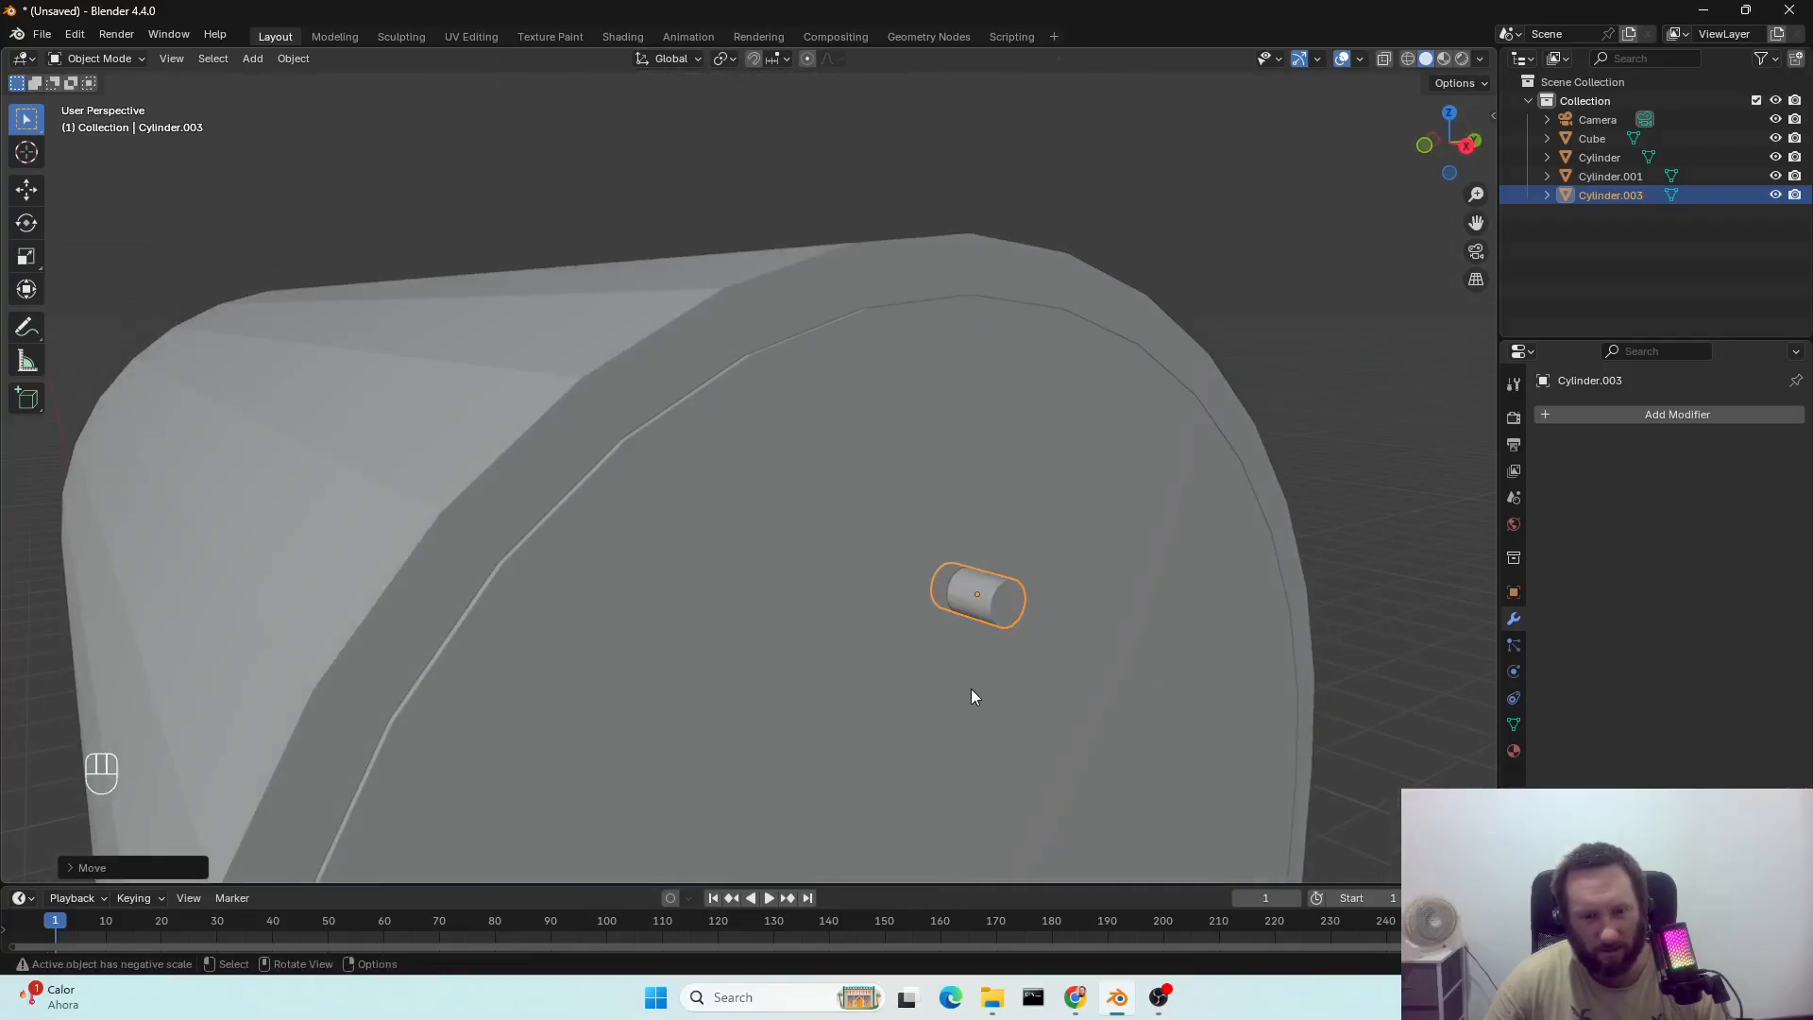
key("shift+d")
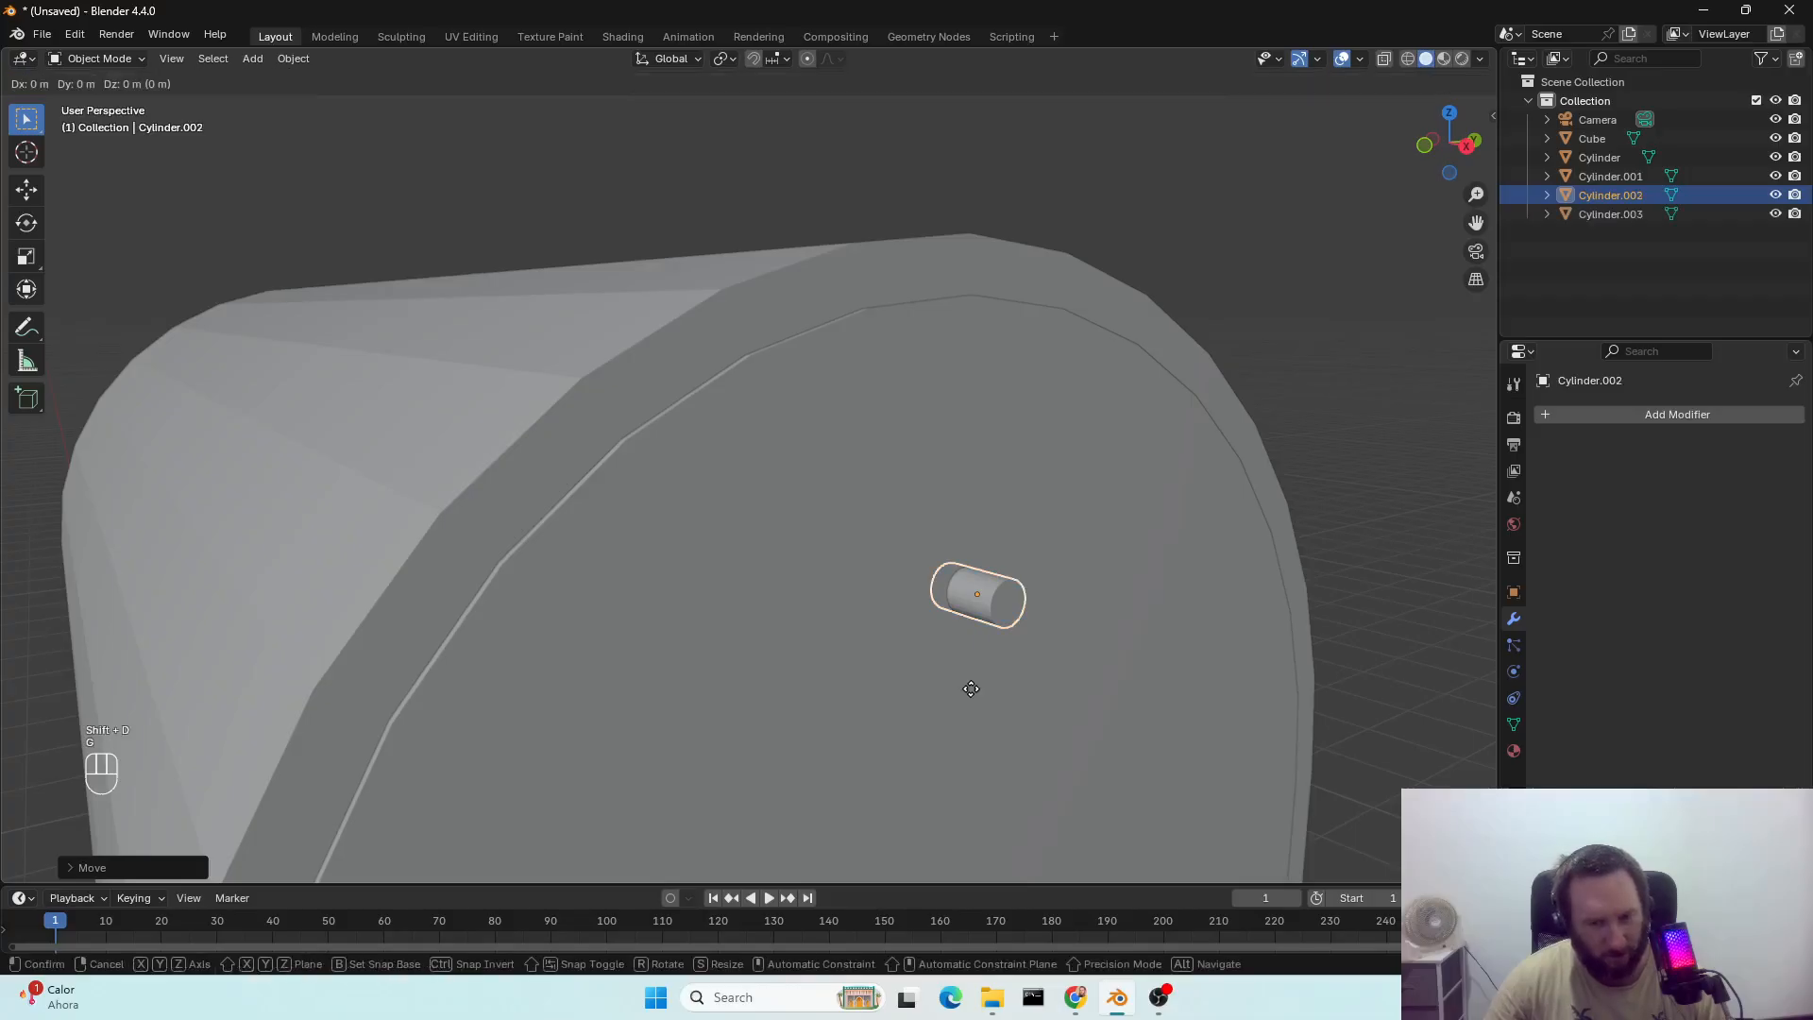
key("x")
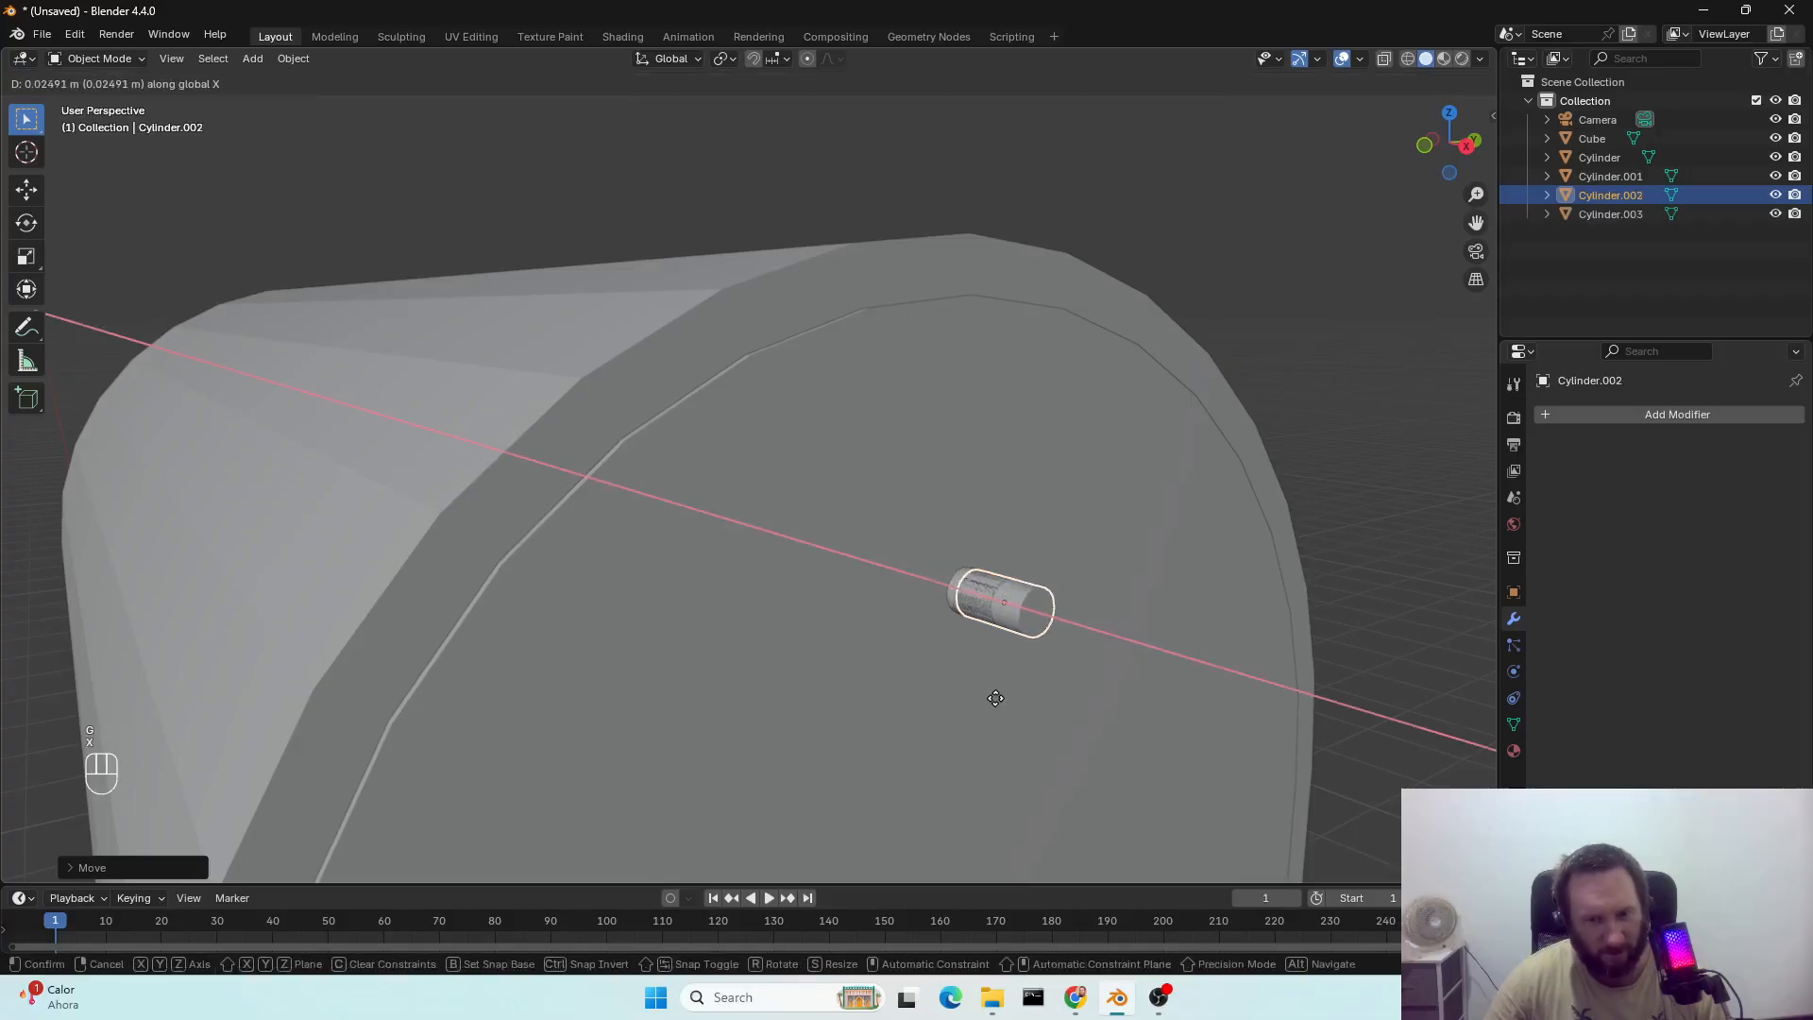
left_click(991, 698)
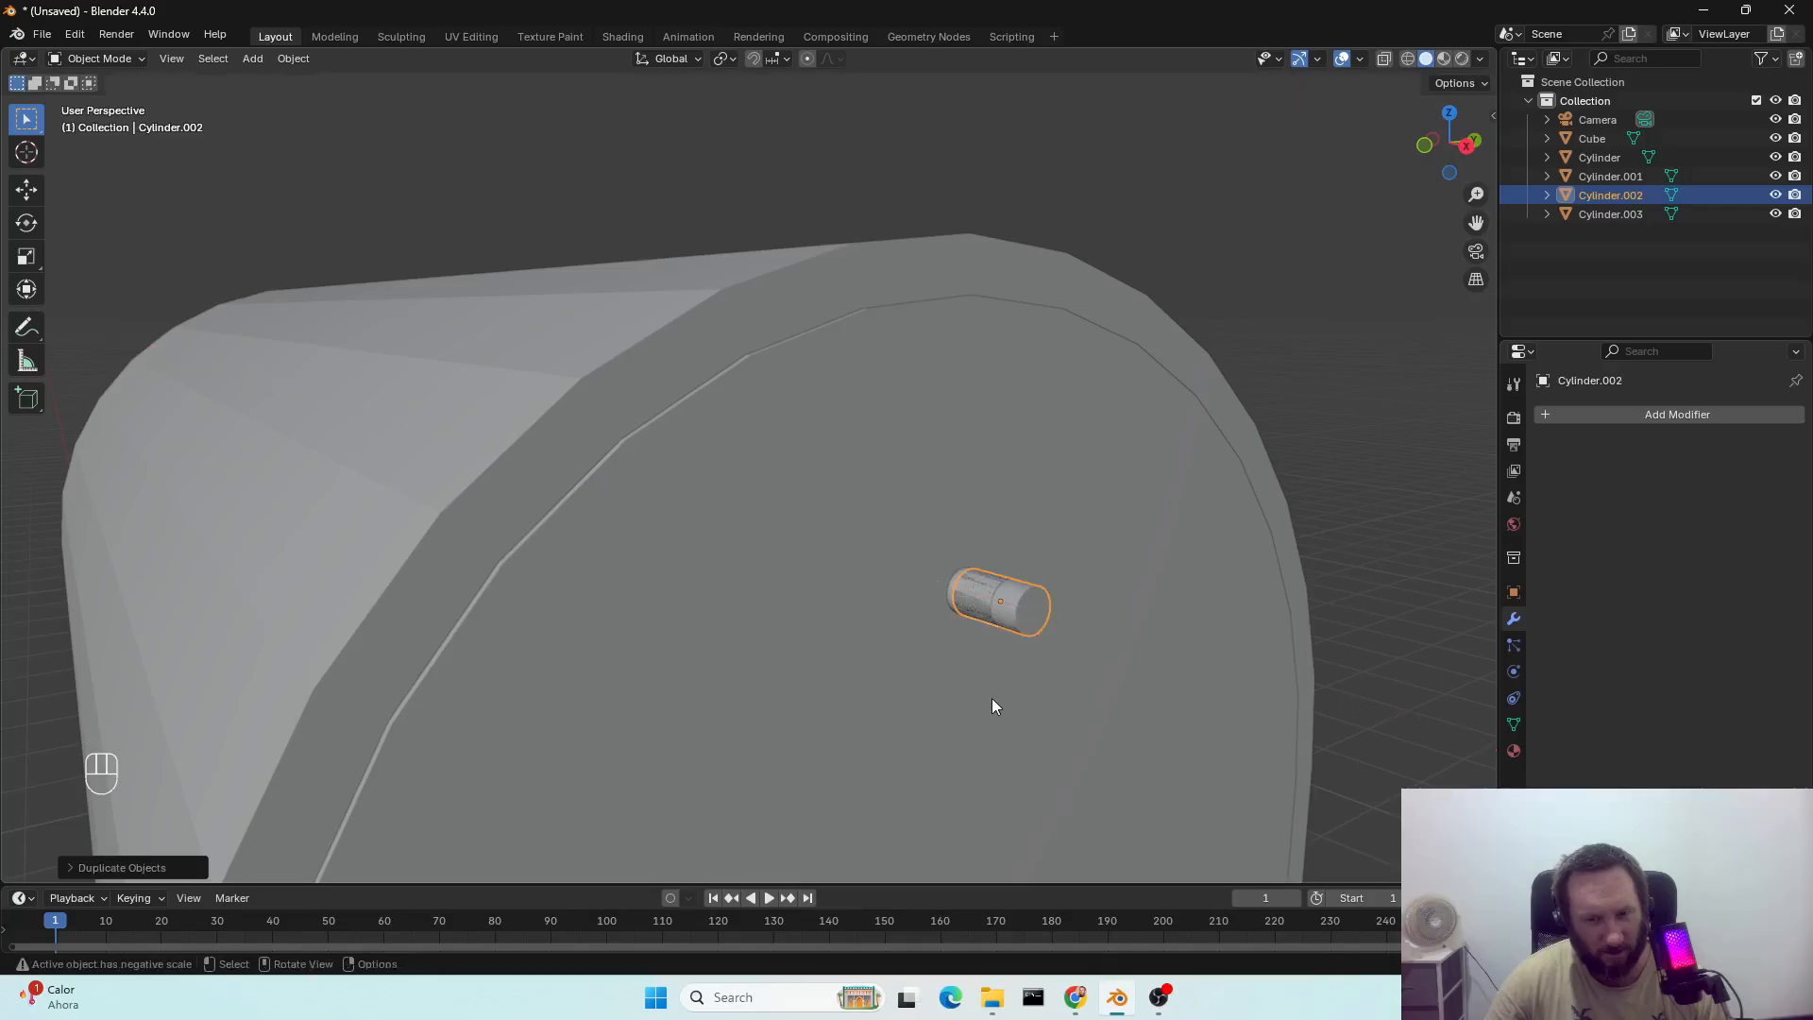
key("r")
key("z")
key("KP_9")
key("KP_0")
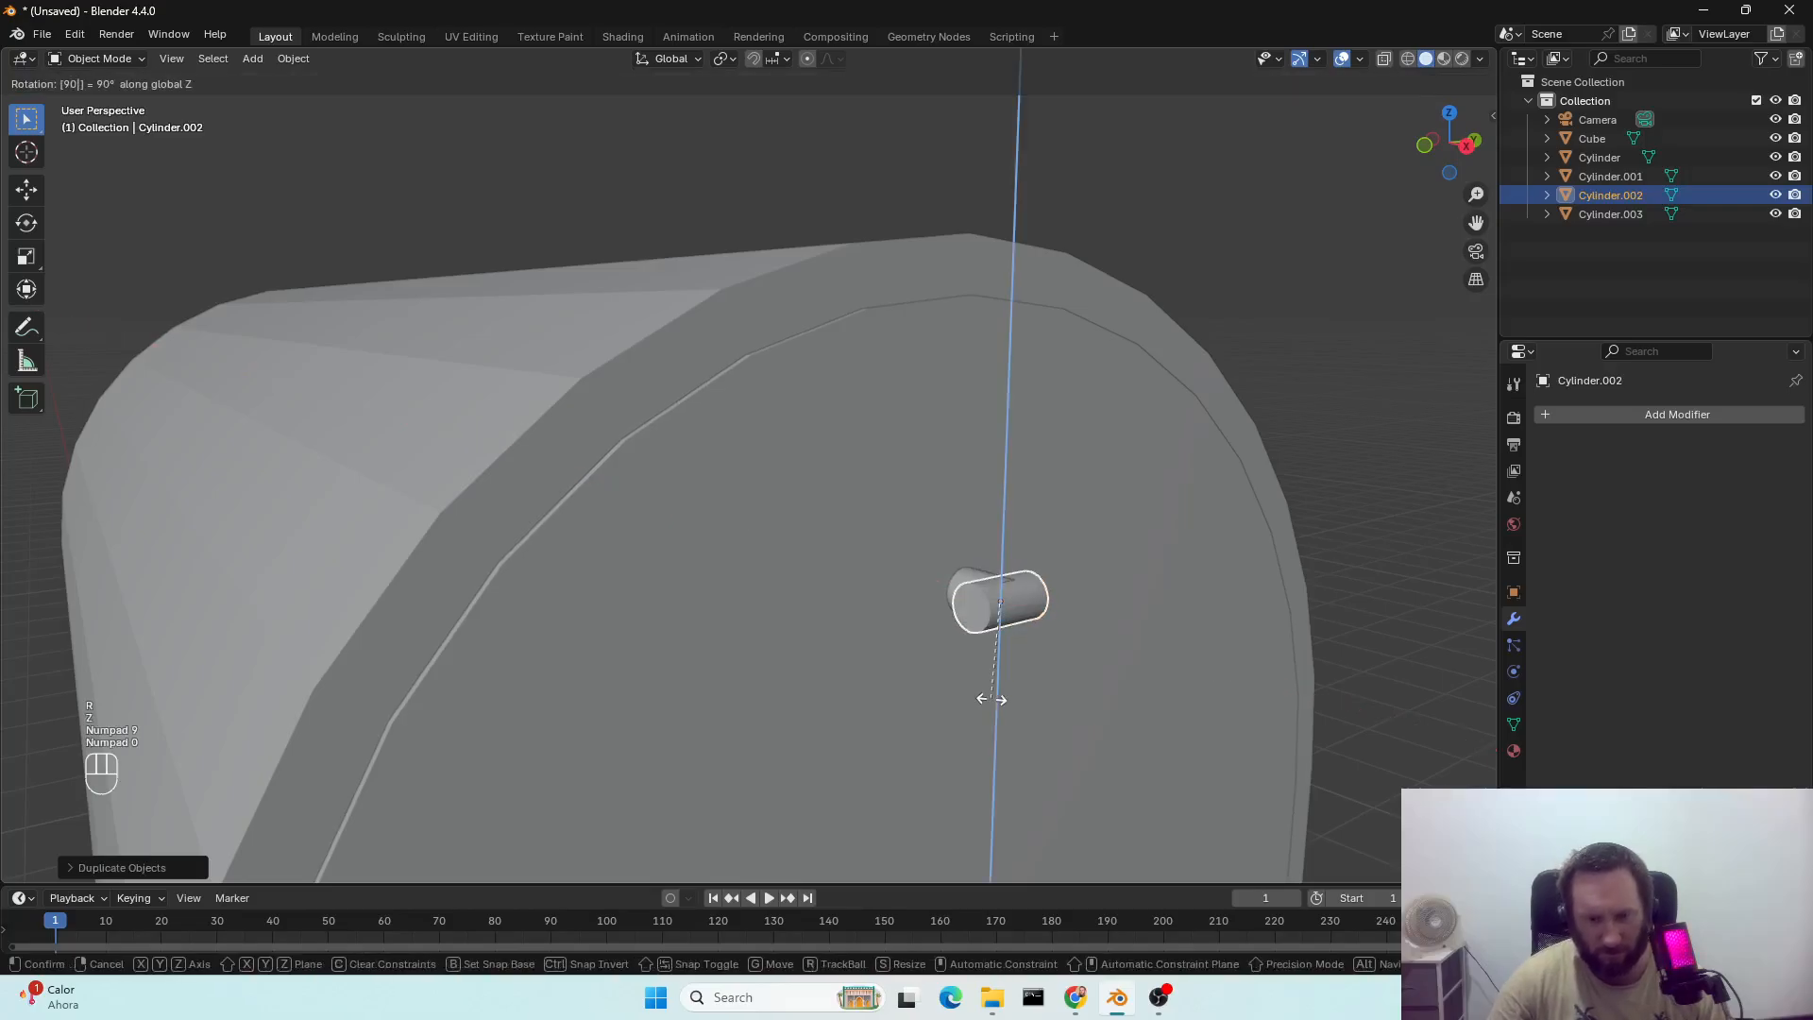
key("KP_Enter")
Move the crosspiece slightly further outward along X to the peg's end and join both parts into one handle.
middle_click_drag(984, 716, 988, 748)
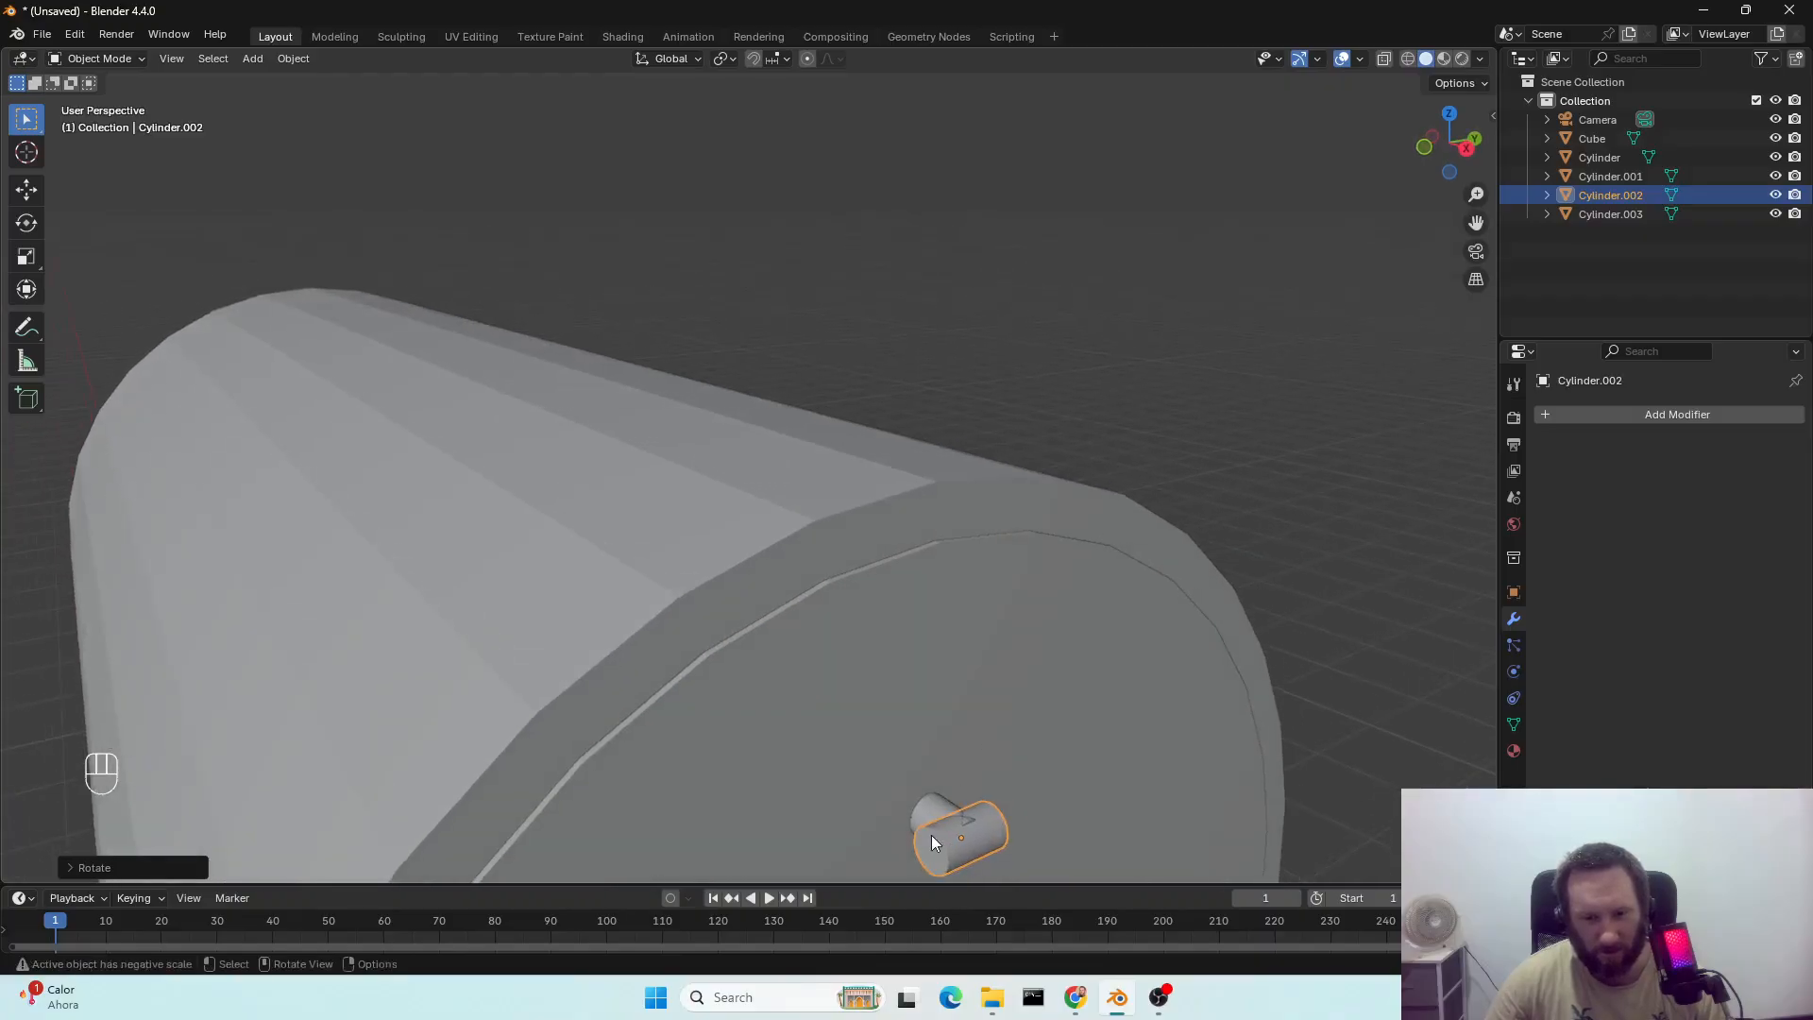
key("g")
key("x")
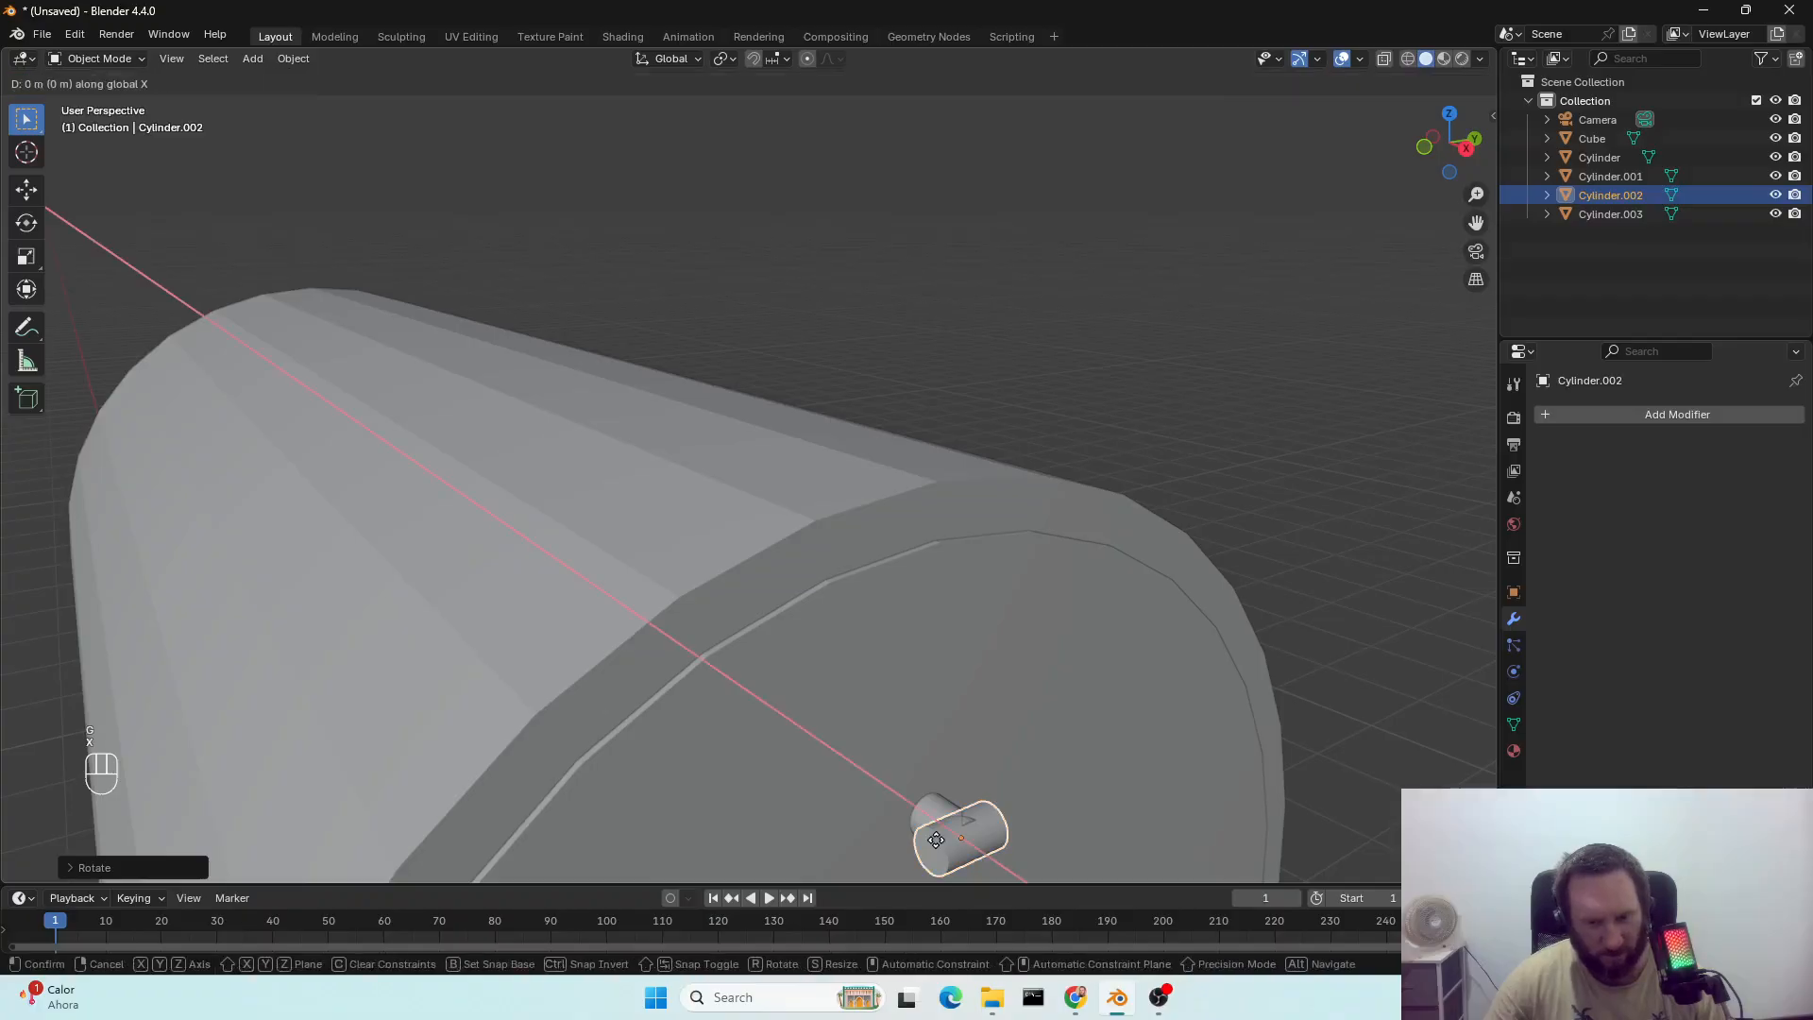
left_click(942, 847)
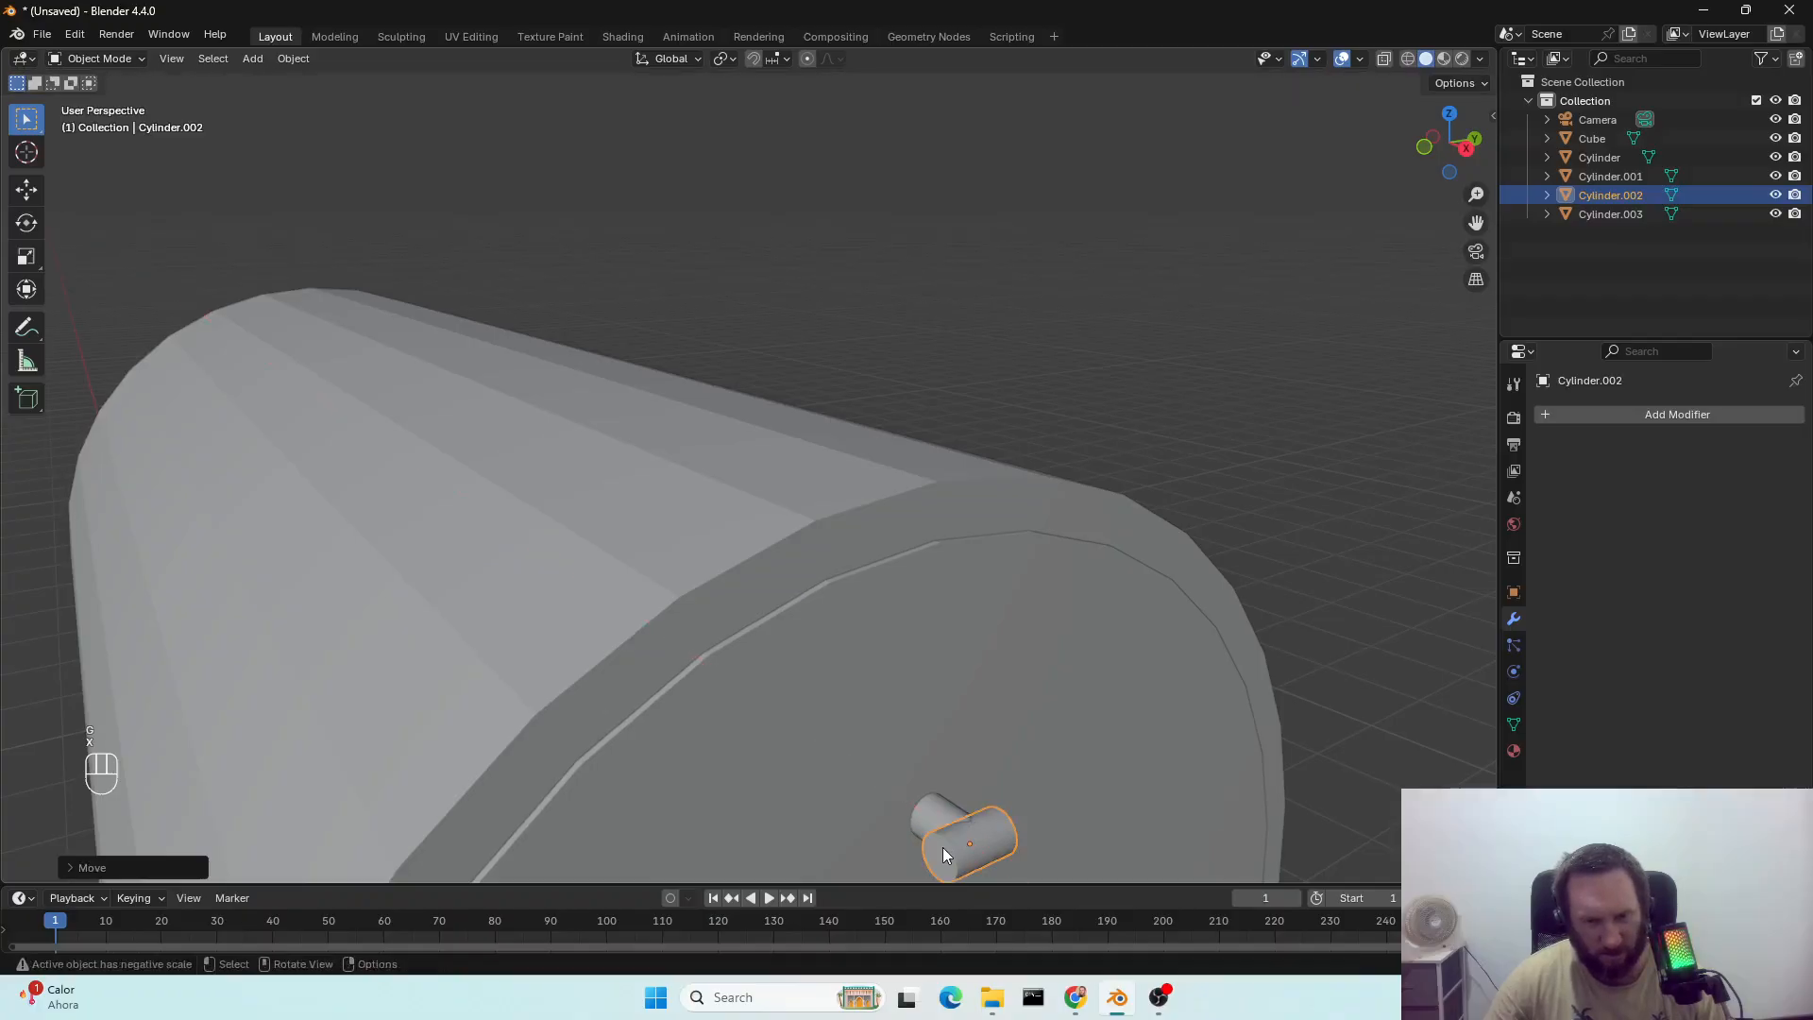
left_click(934, 819, "shift")
right_click(932, 818)
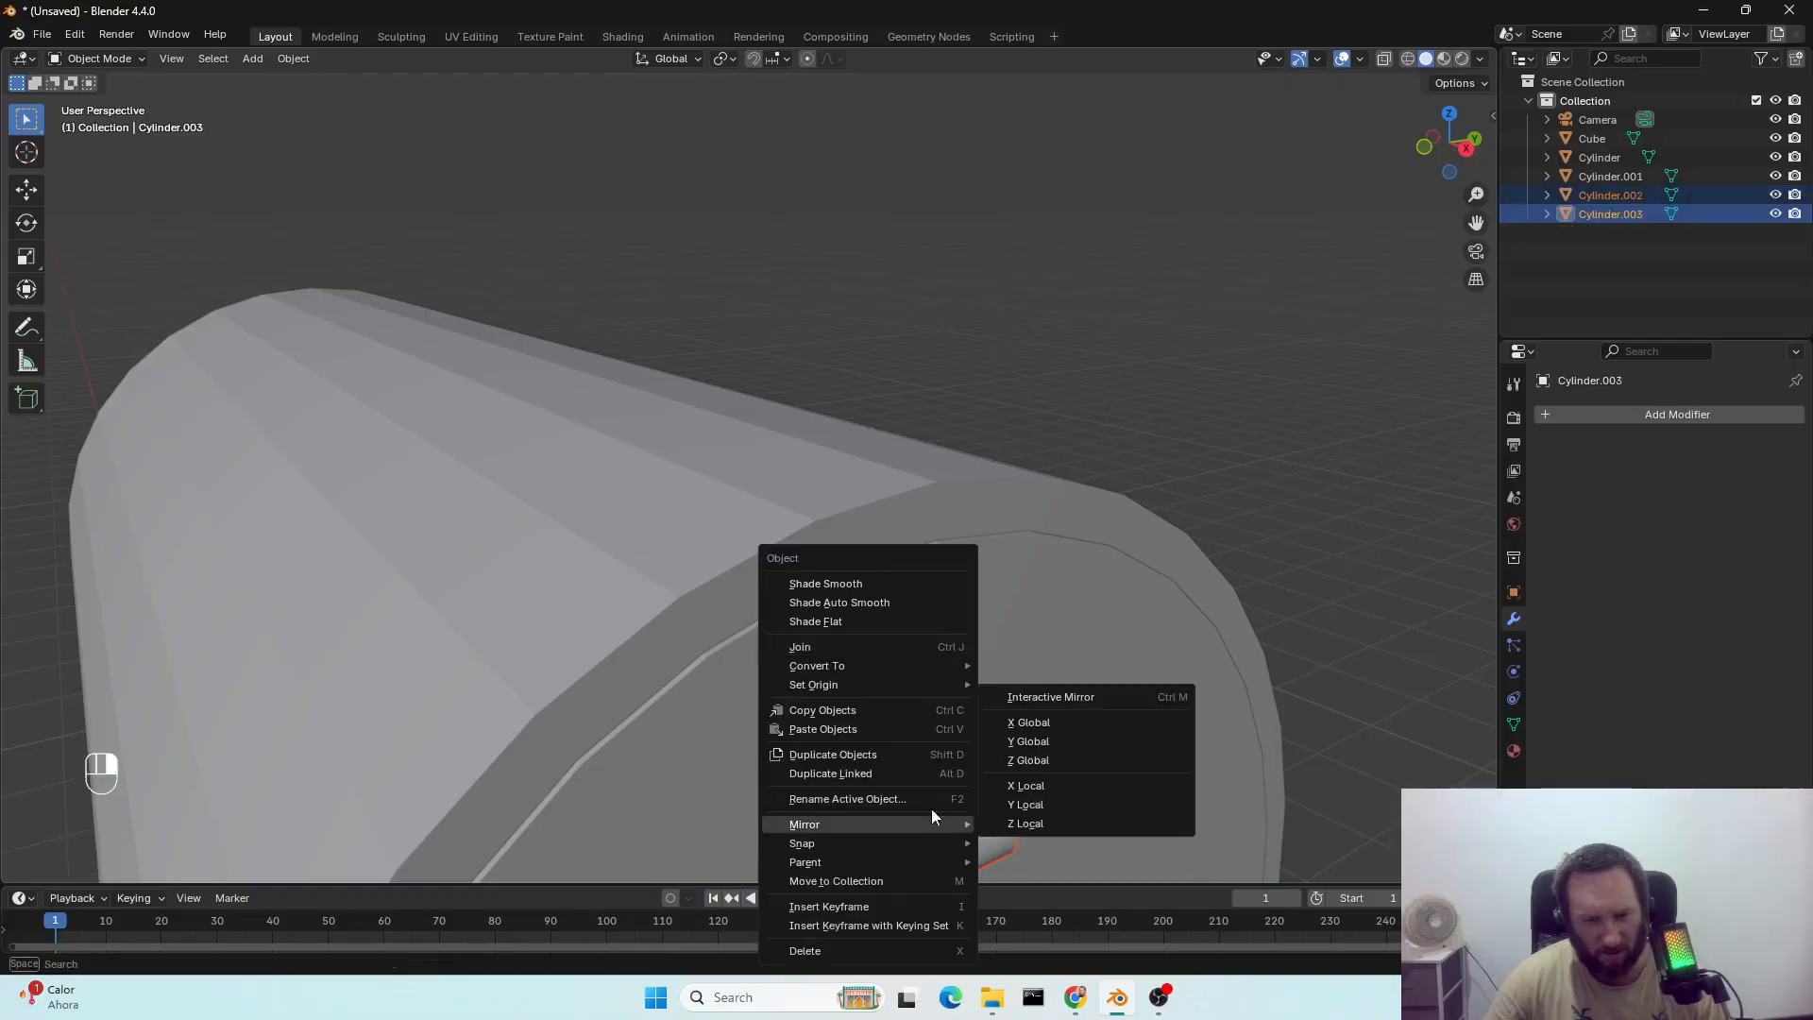
left_click(864, 648)
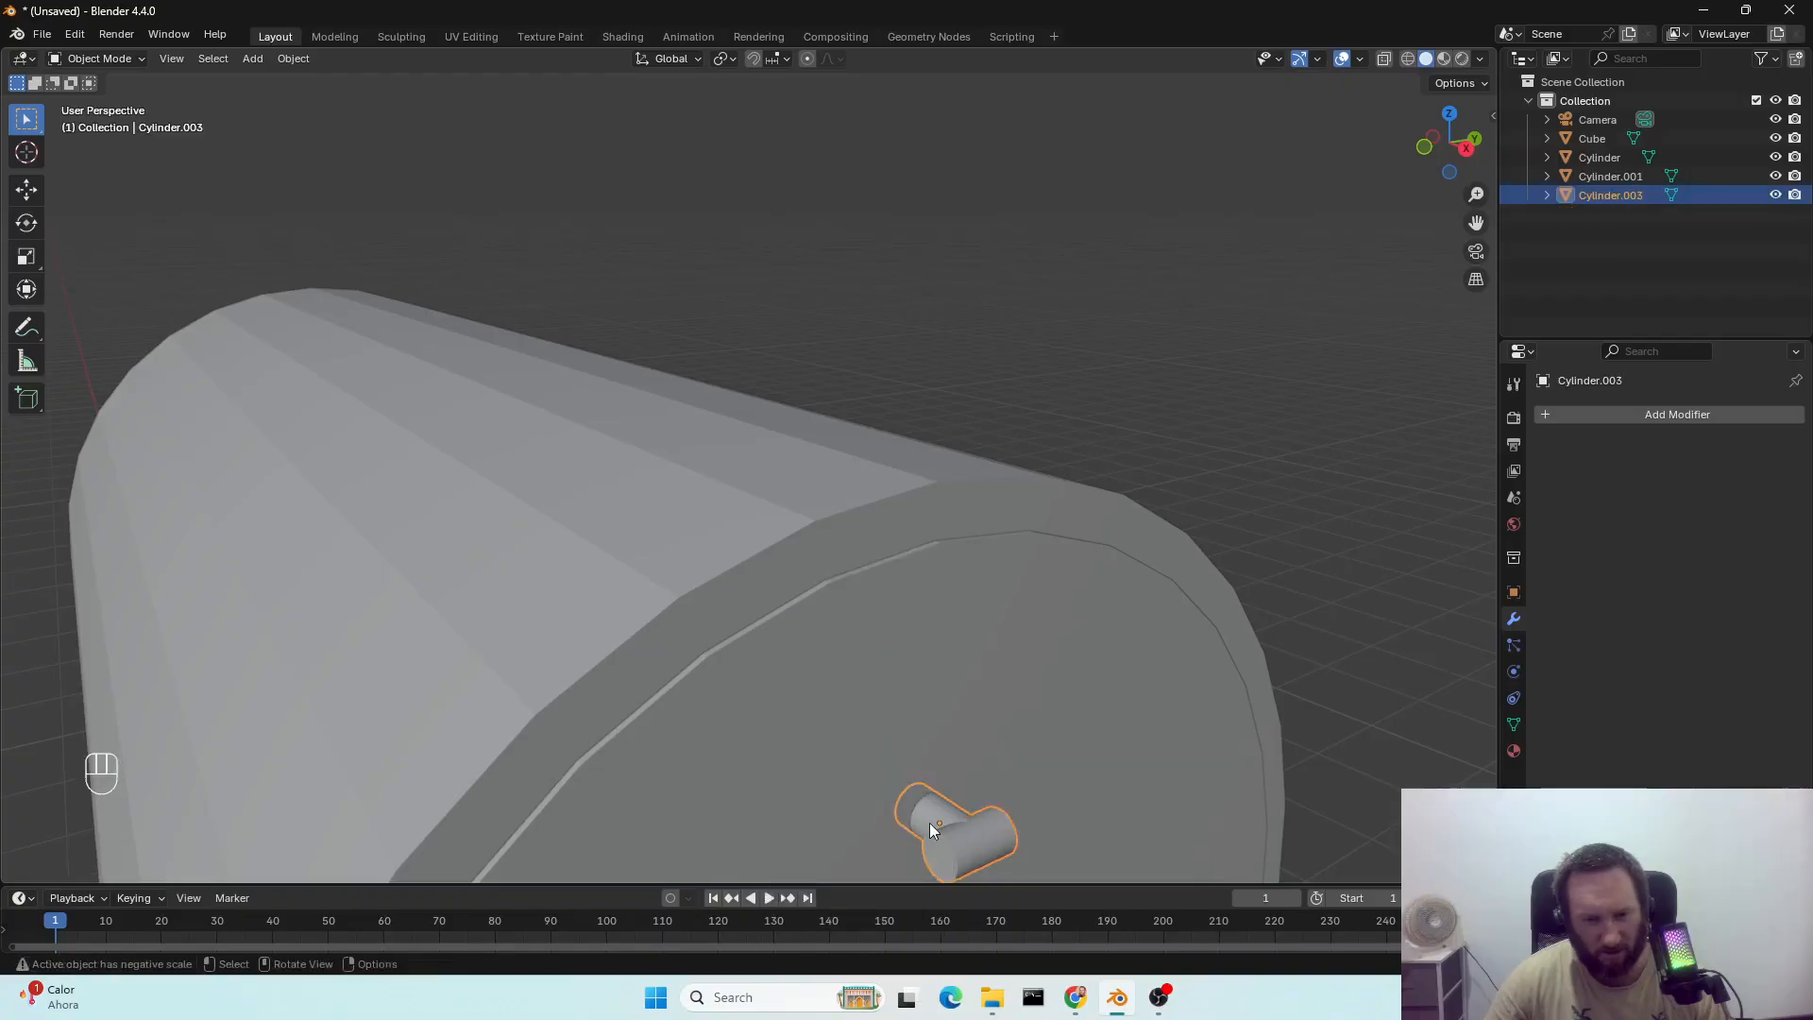
Try joining the handle to the door, and undo the join.
middle_click_drag(929, 823, 944, 803)
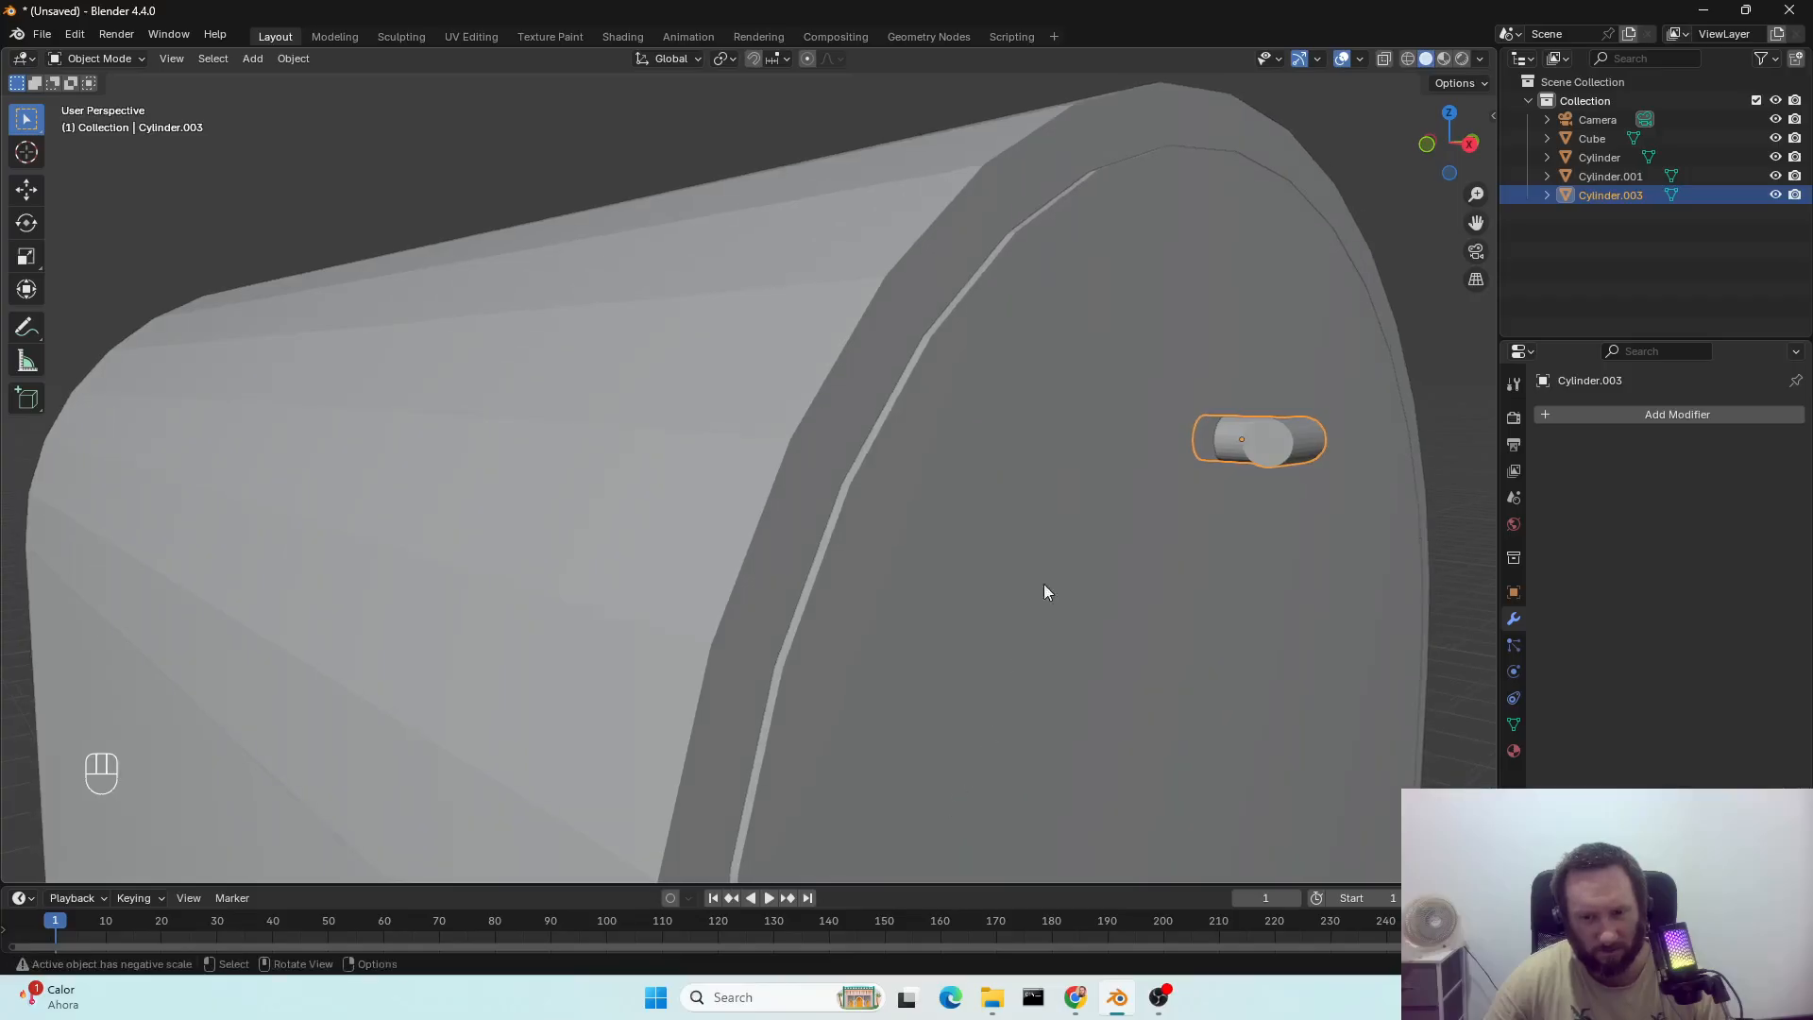
left_click(1113, 484, "shift")
right_click(1112, 475)
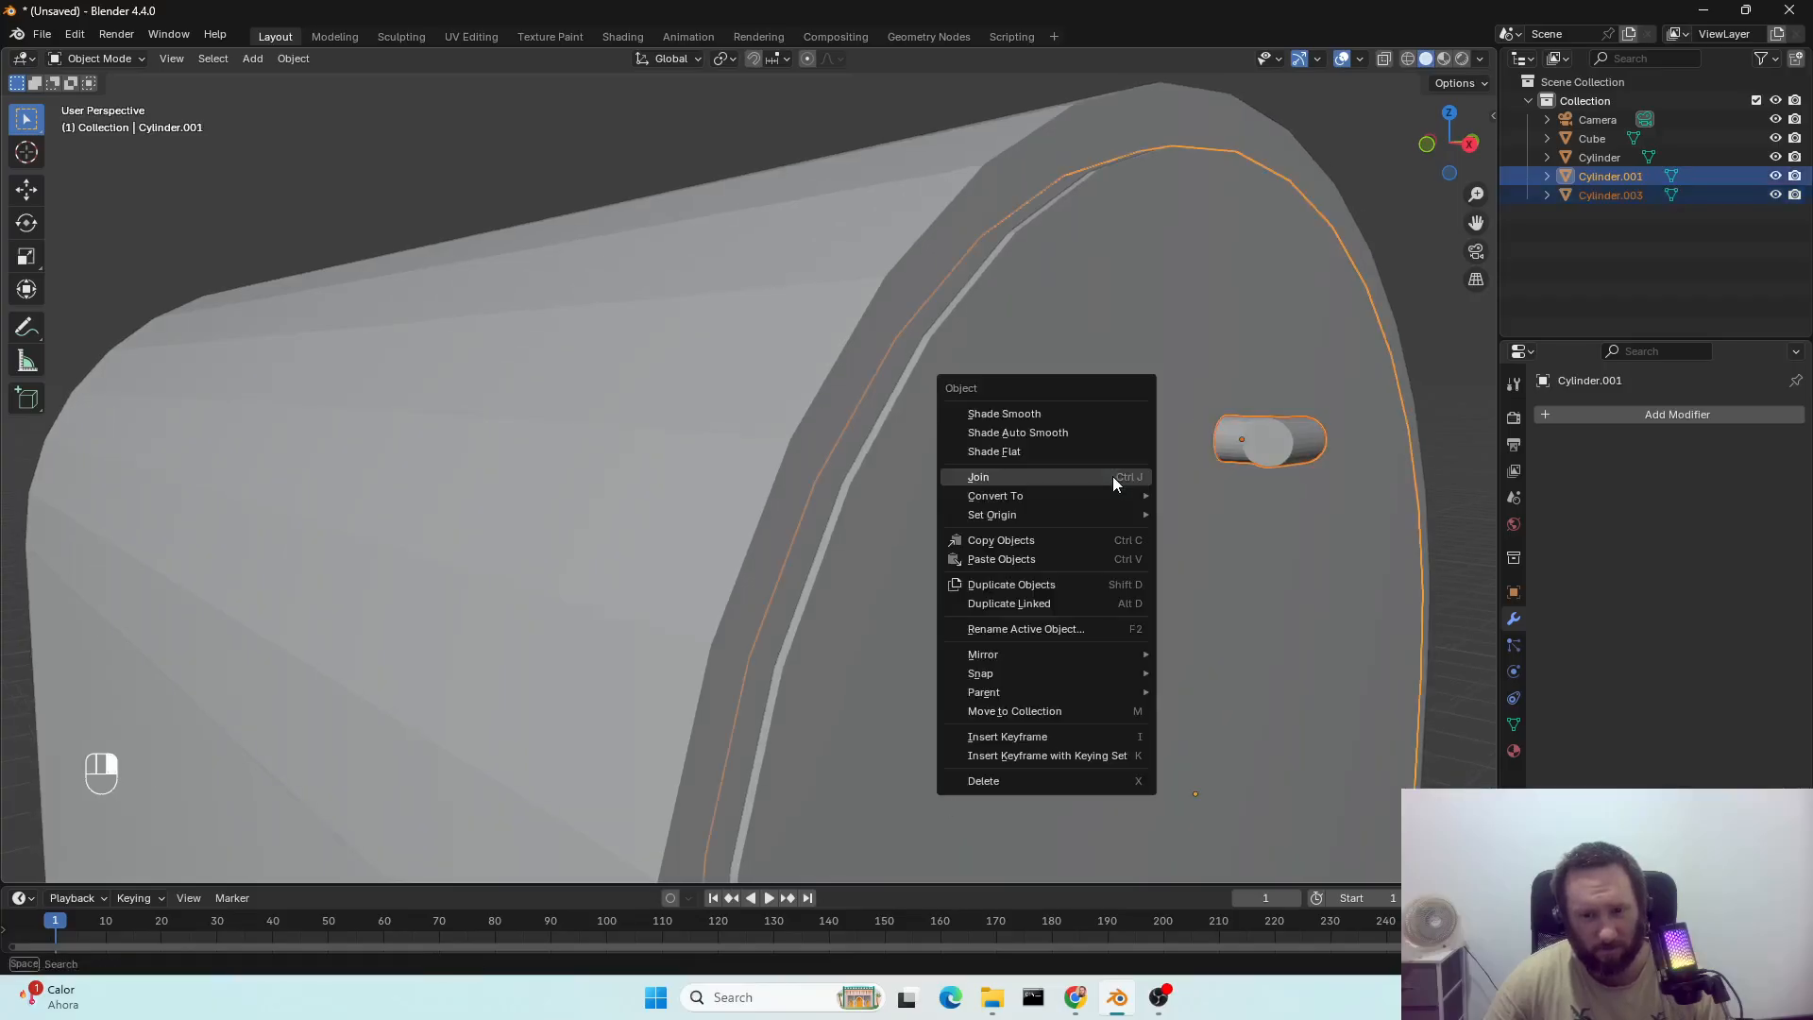
left_click(1112, 476)
scroll(1079, 636, "down", 6)
middle_click_drag(1049, 657, 925, 773)
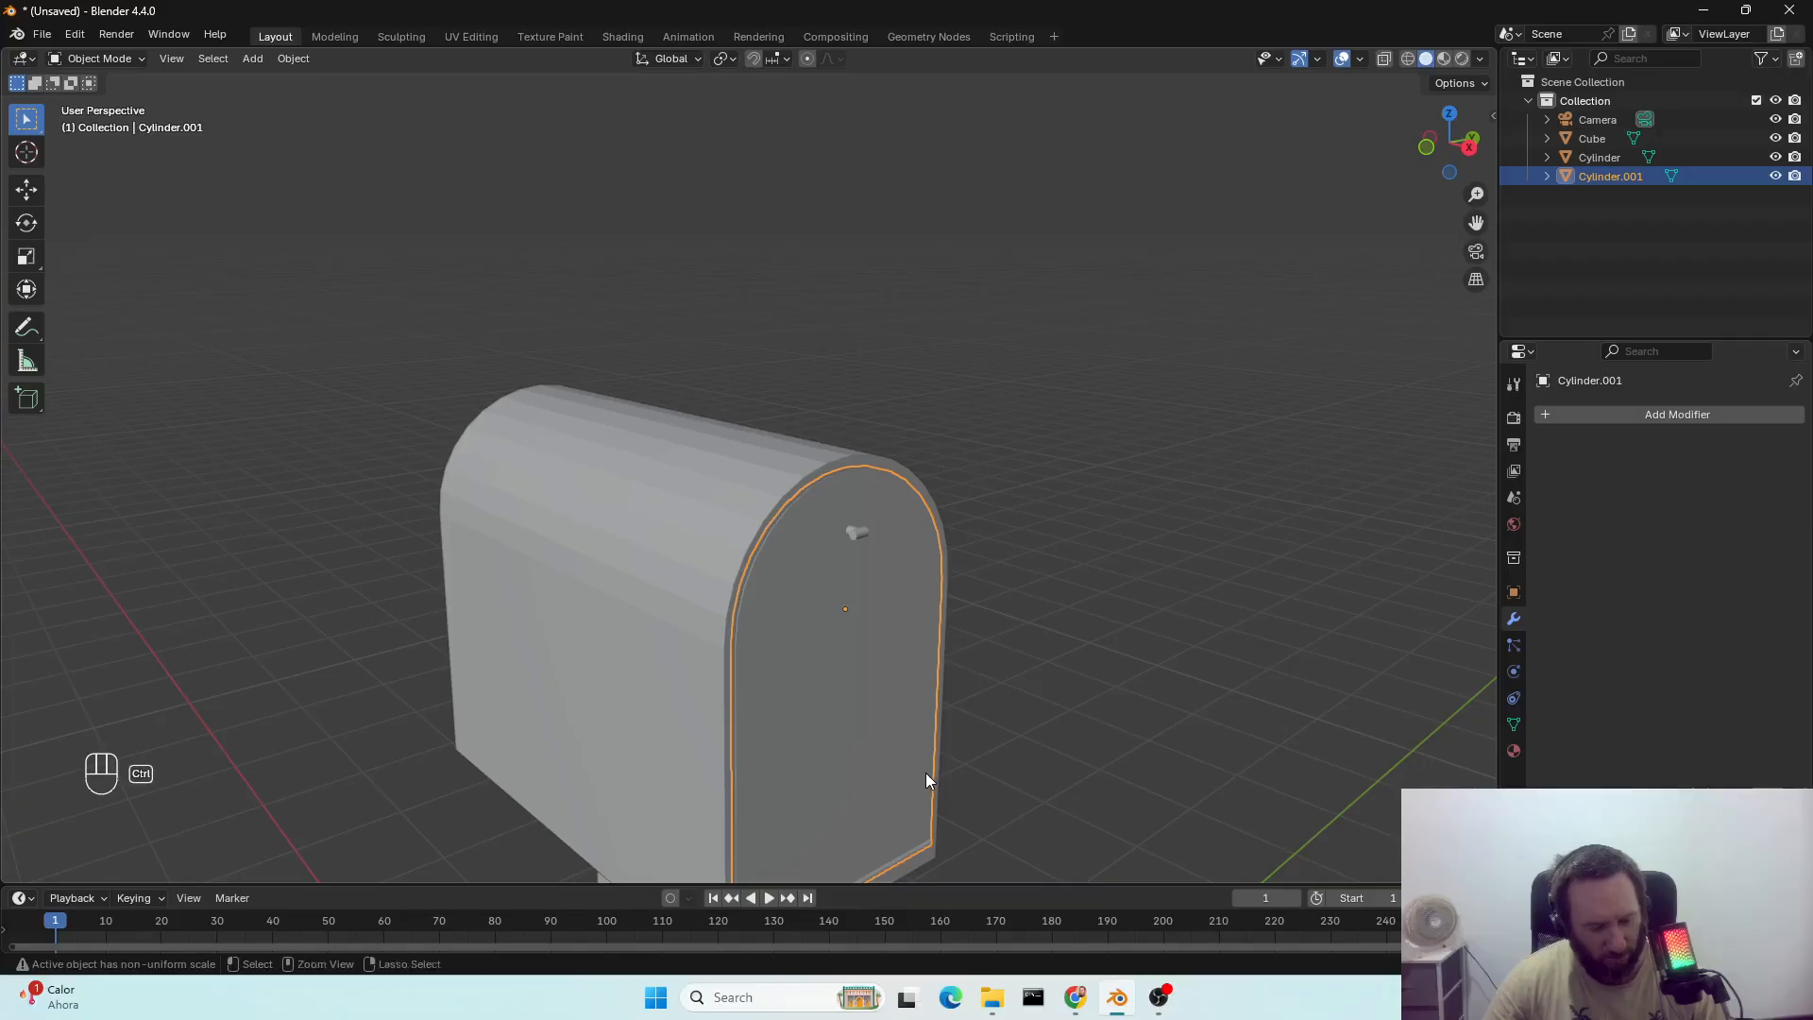
key("ctrl+z")
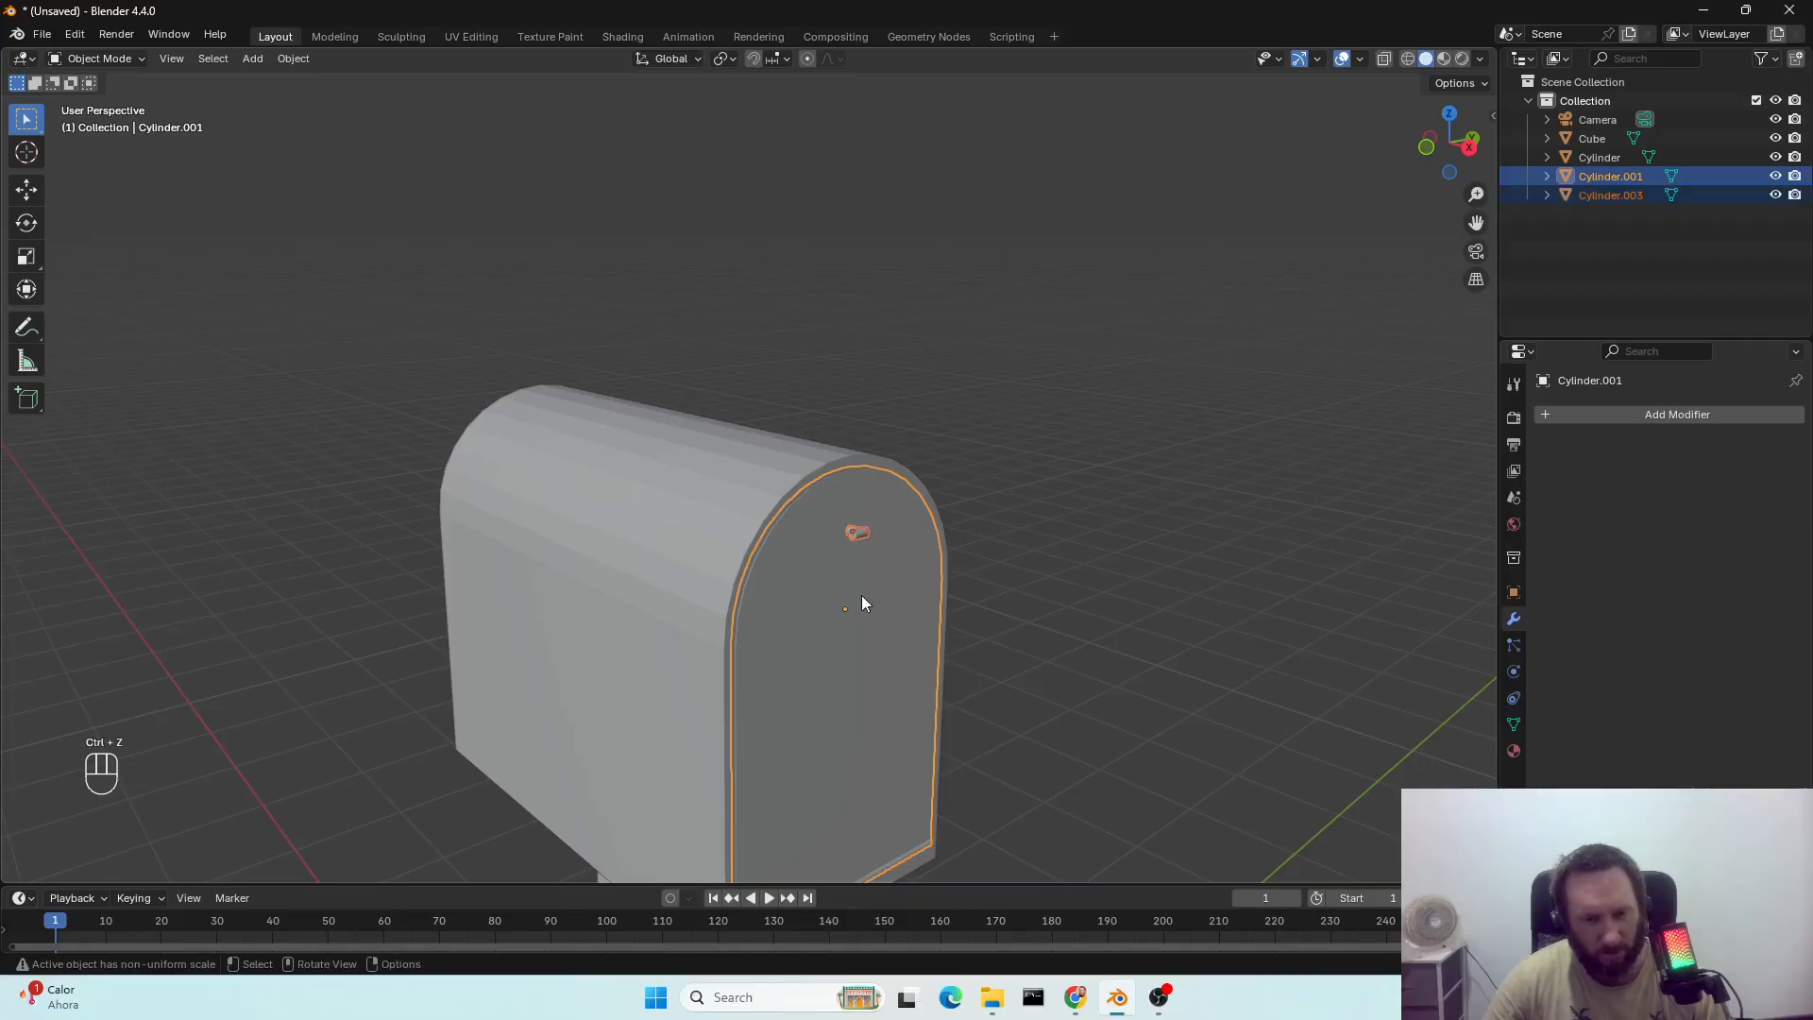
Scale the handle up uniformly by about 1.7 and move it slightly outward along X from the door.
scroll(861, 595, "up", 4)
left_click(1057, 650)
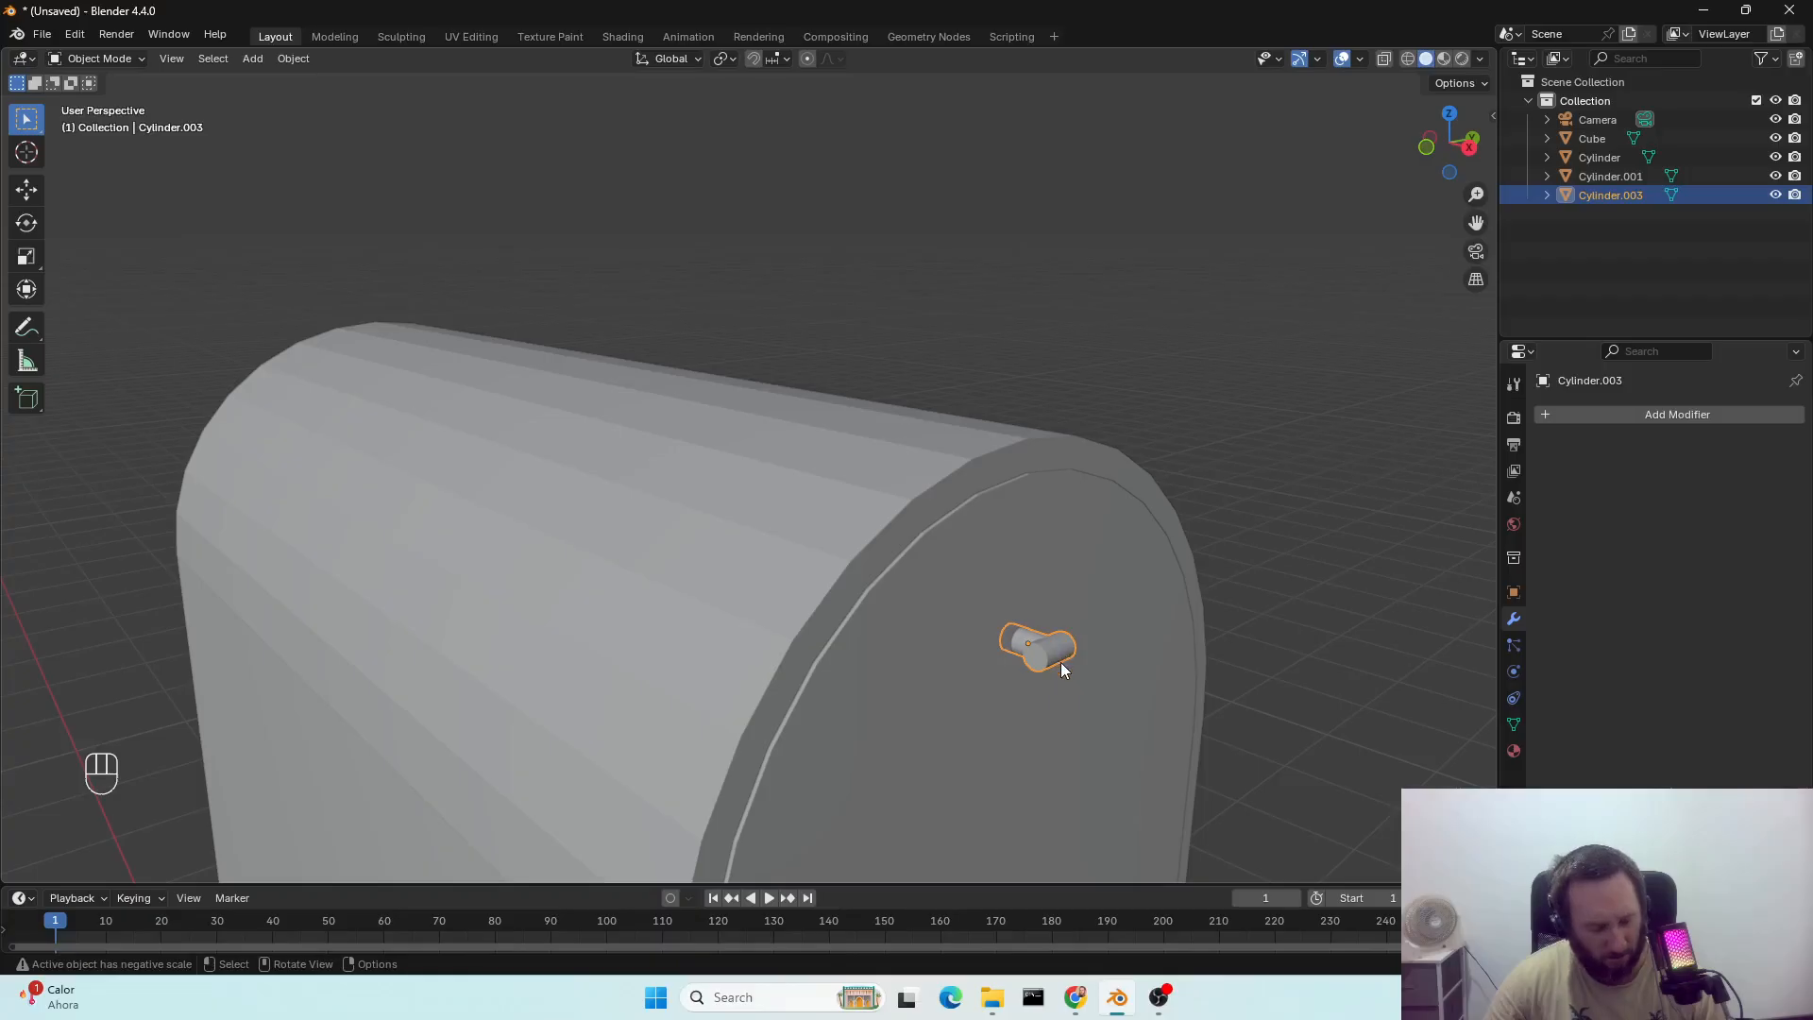
key("s")
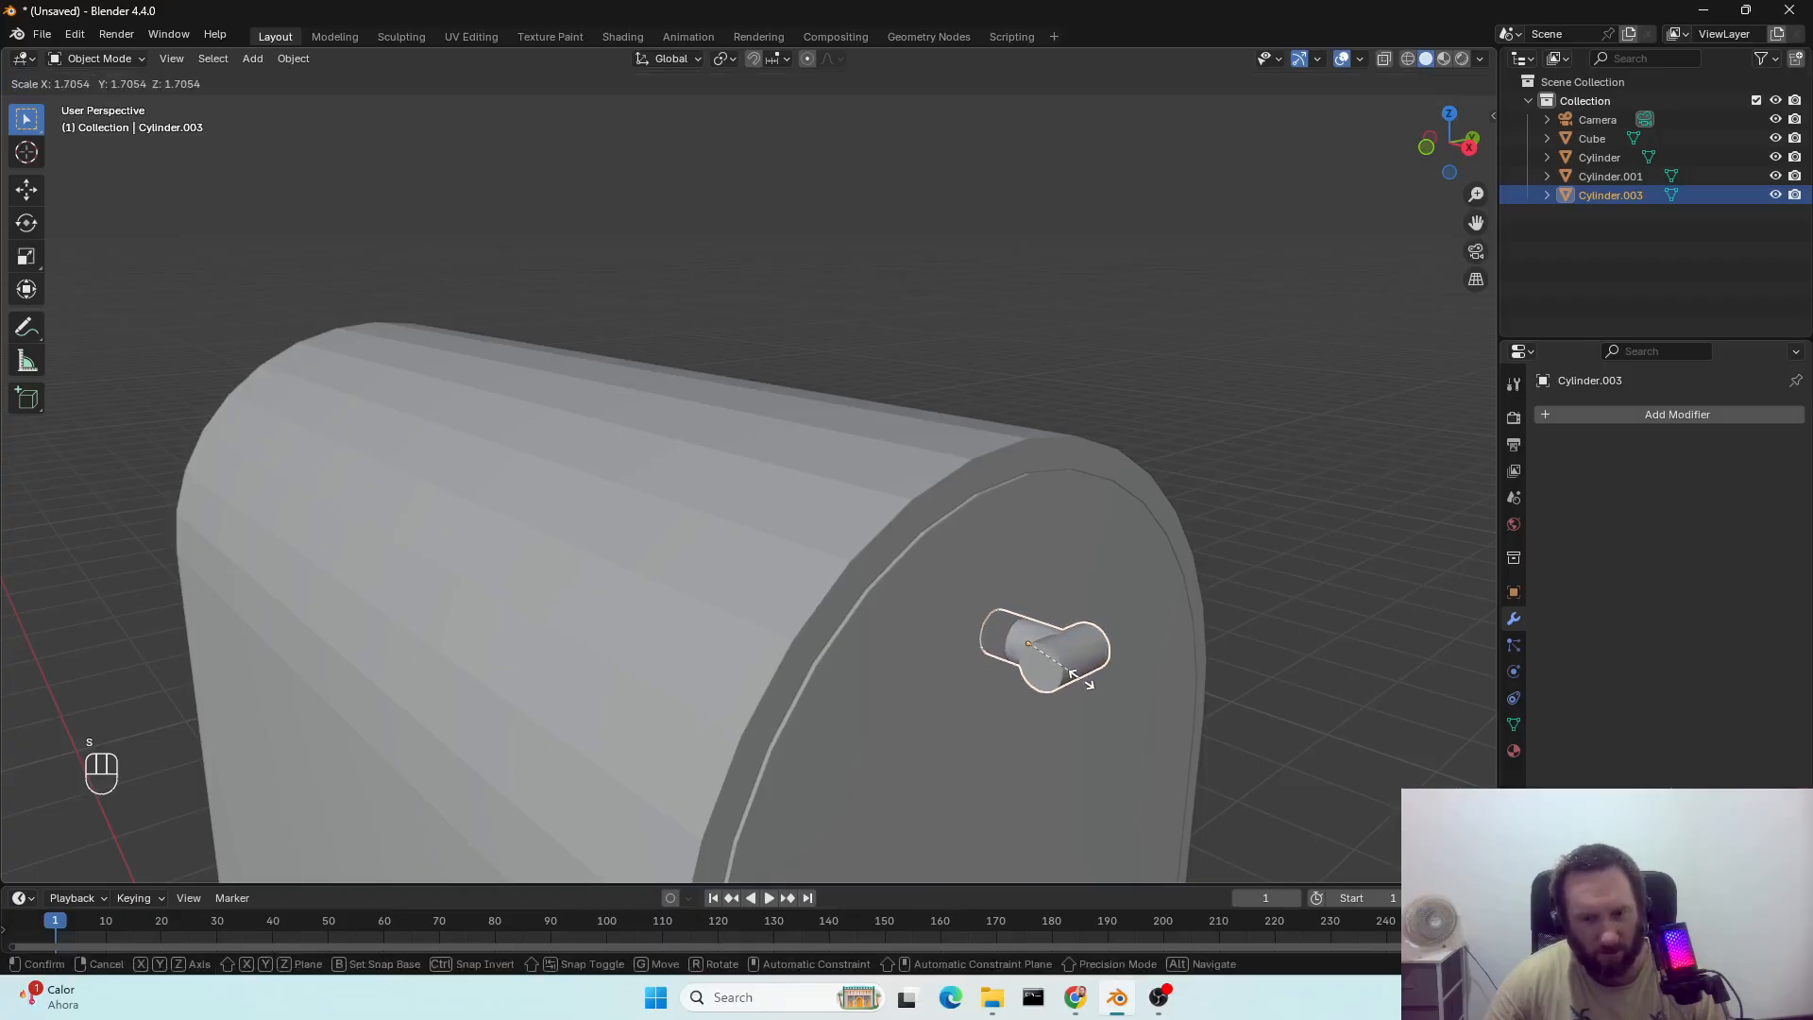
left_click(1081, 678)
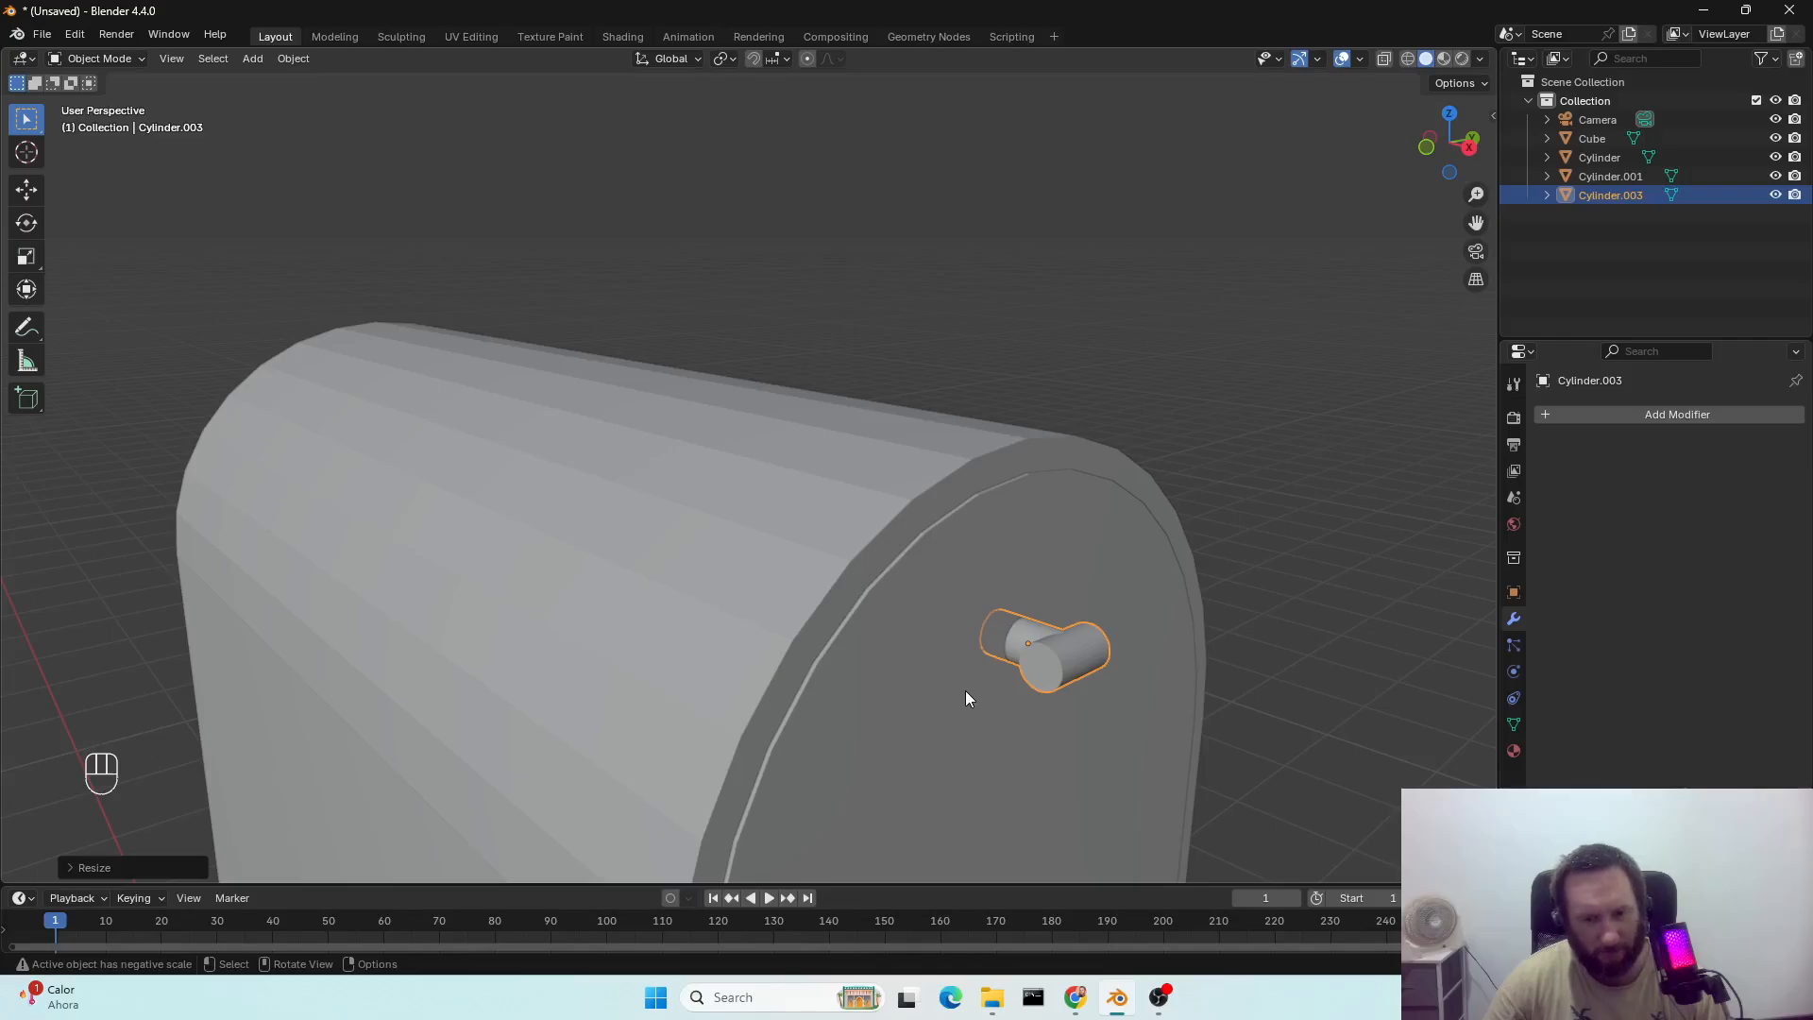
key("g")
key("x")
left_click(1046, 650)
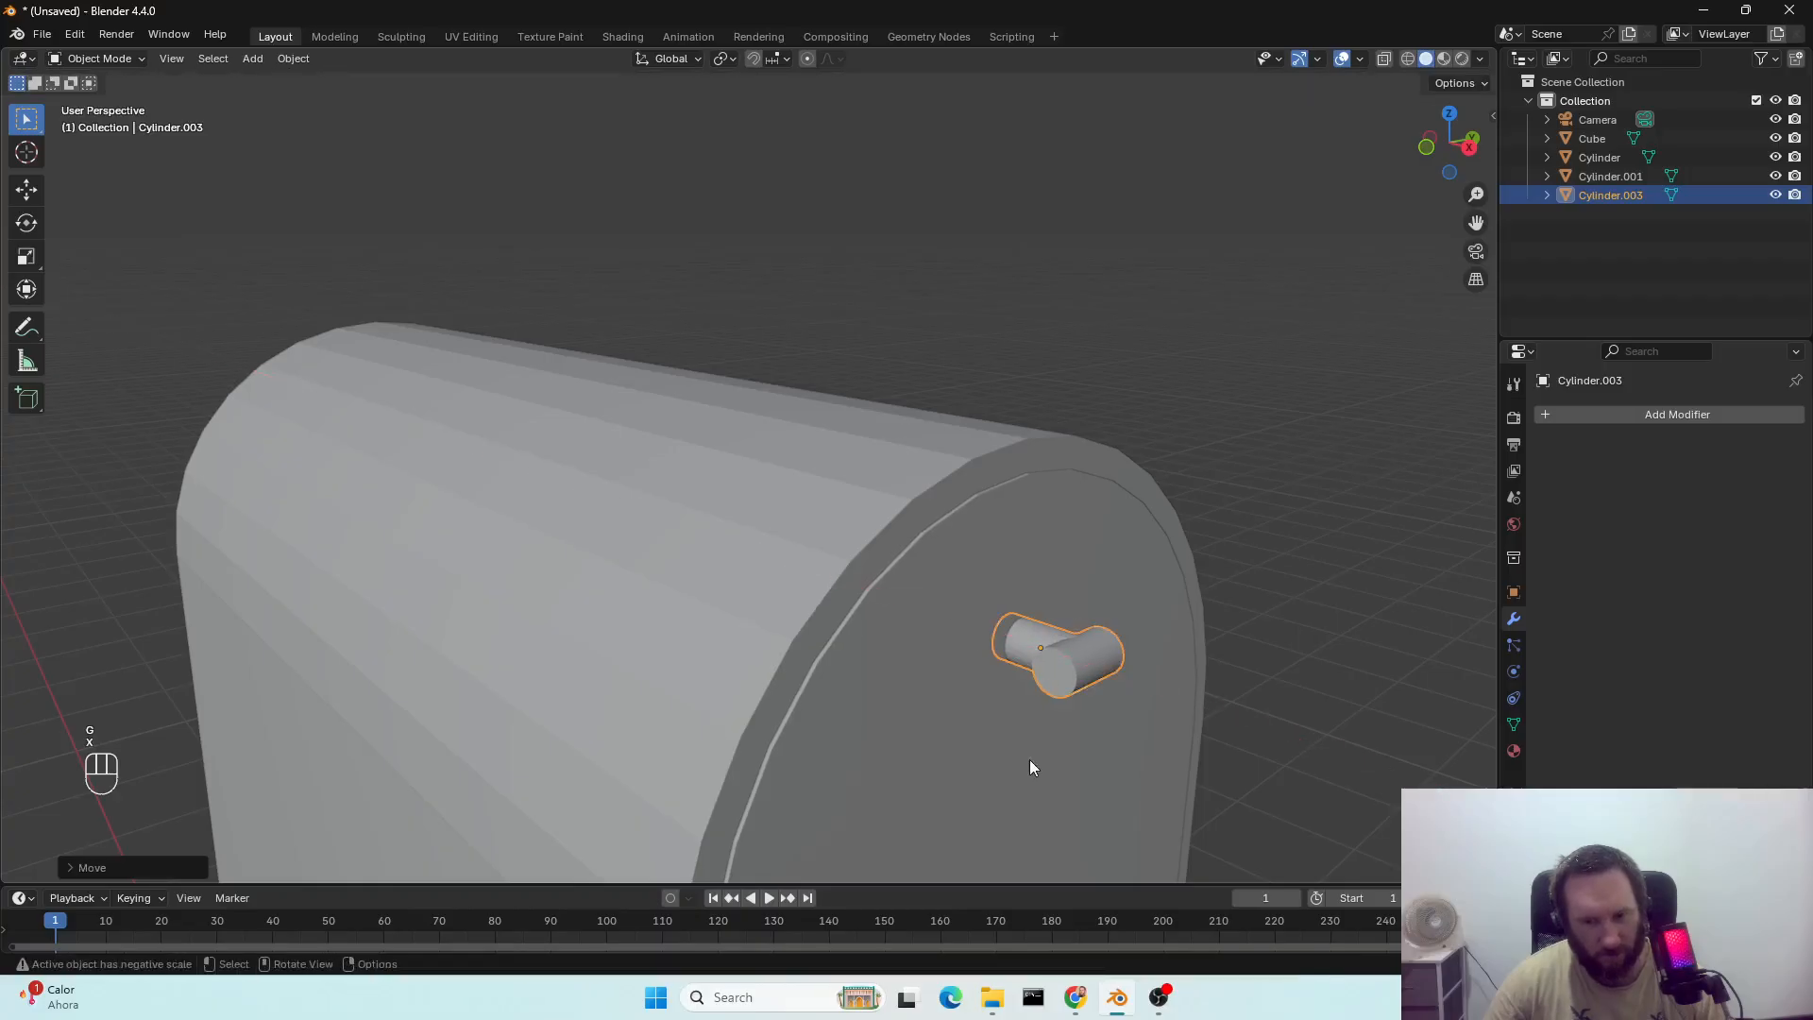
Join the enlarged handle to the door as one object, with the door as the active object.
left_click(950, 748, "shift")
right_click(949, 746)
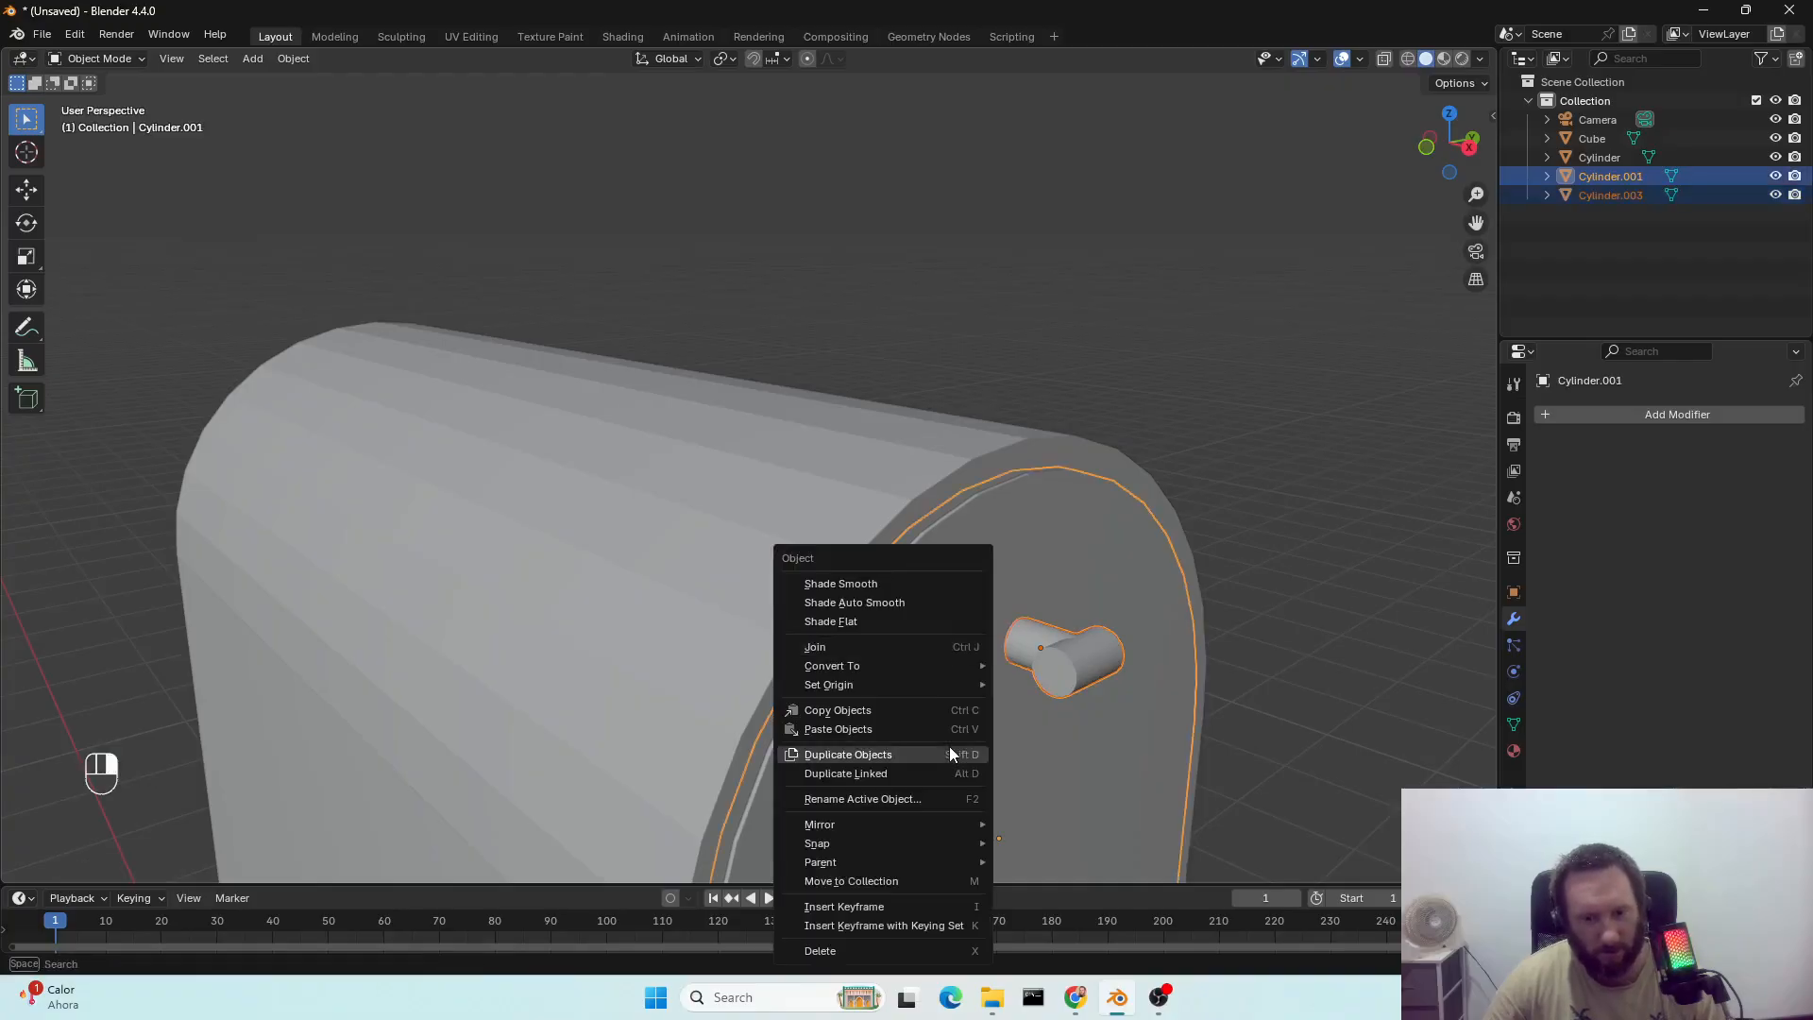
left_click(895, 644)
scroll(972, 717, "down", 10)
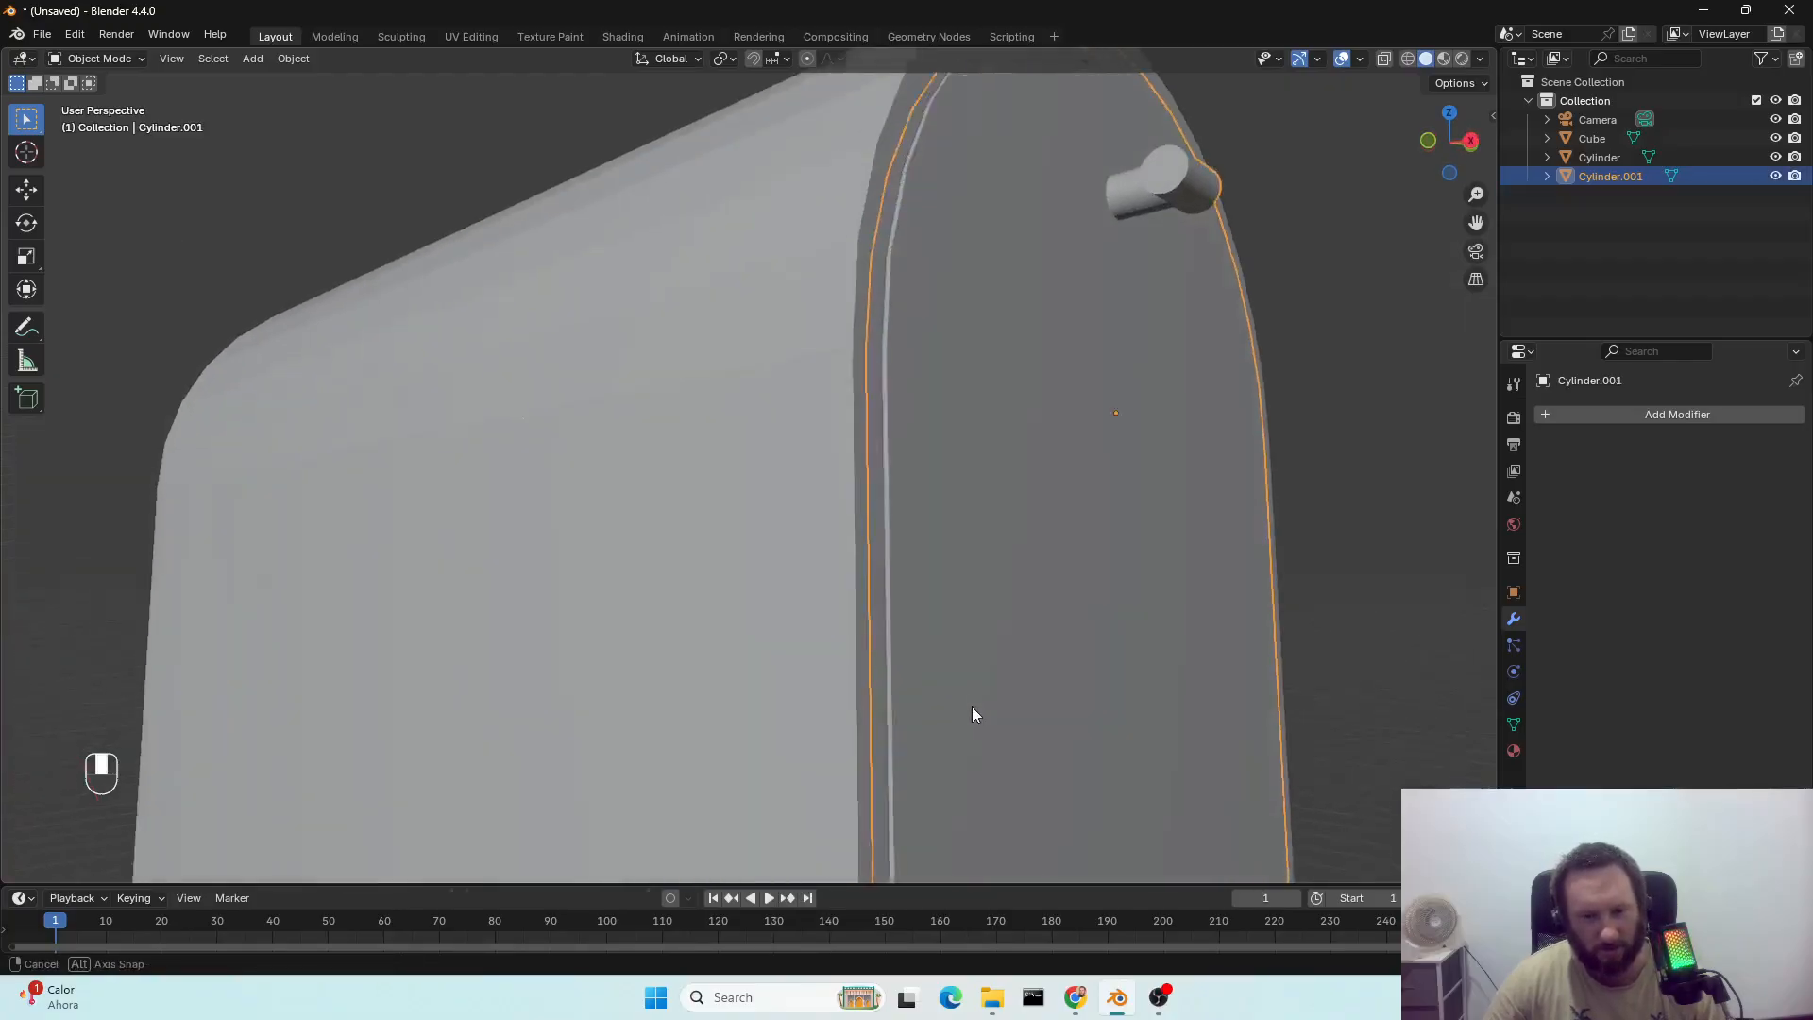
mouse_move(1003, 725)
middle_mouse_down()
mouse_move(907, 798)
mouse_move(1008, 731)
middle_mouse_up()
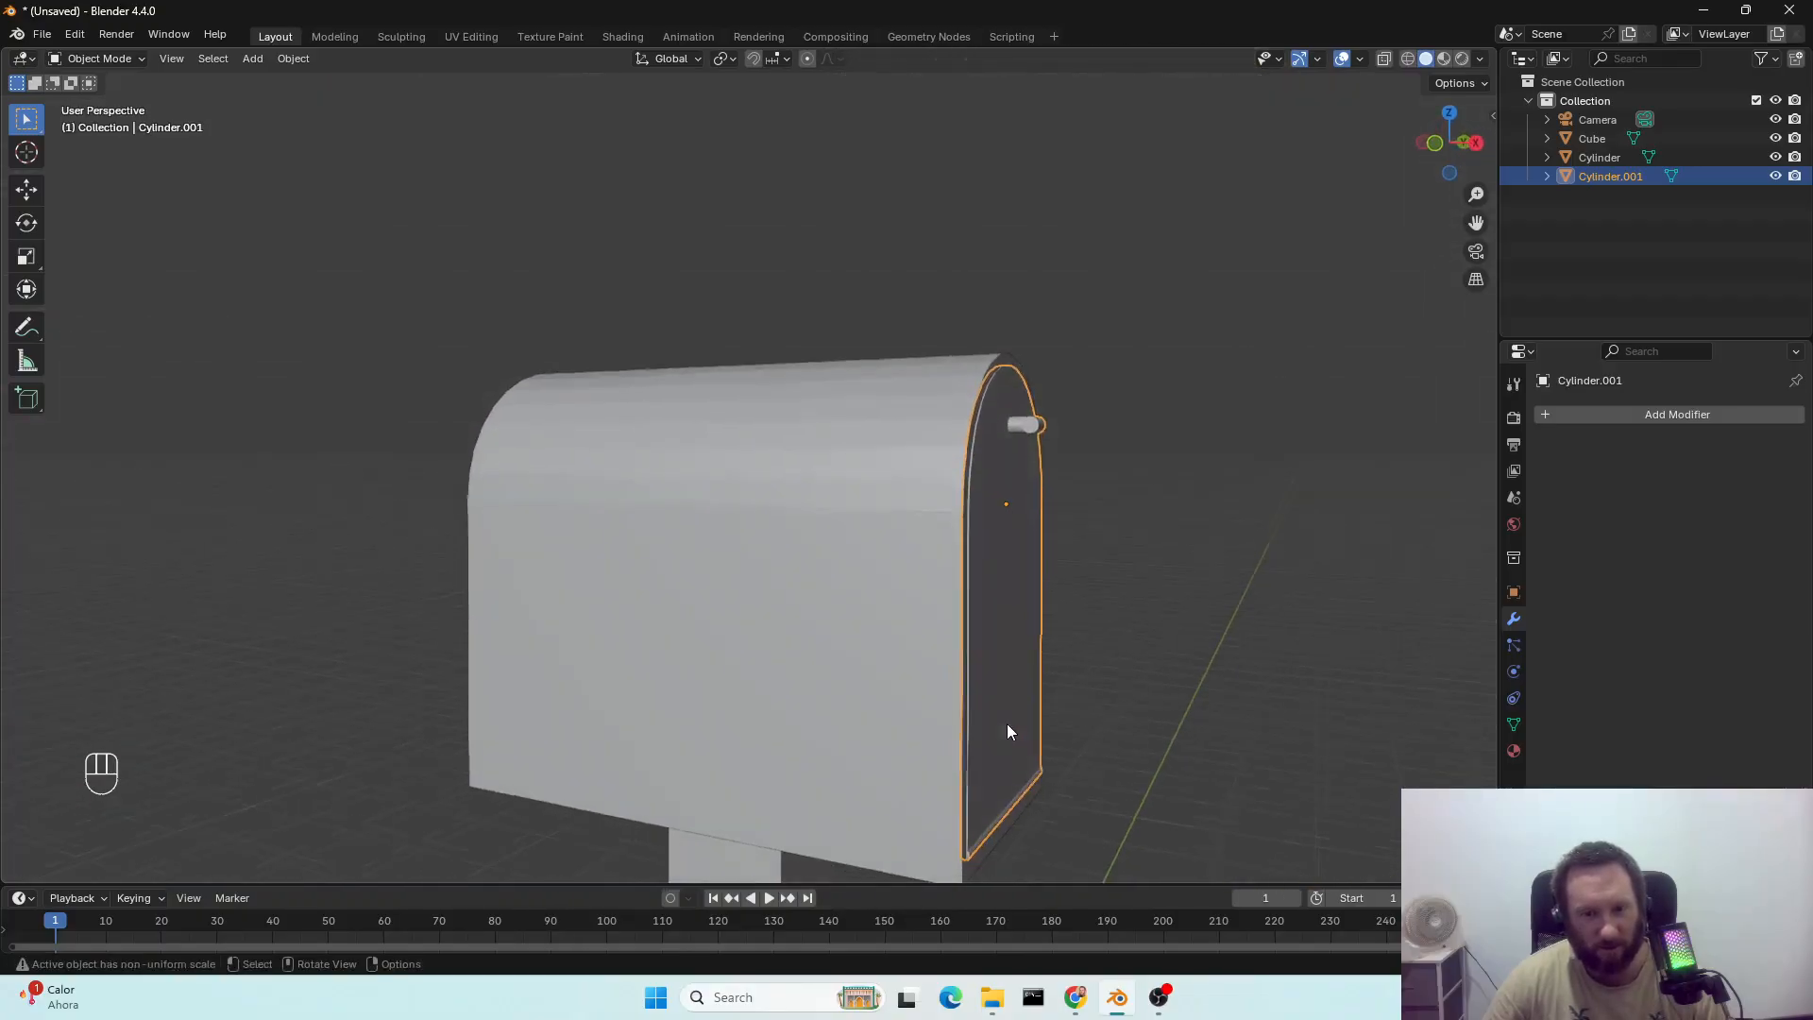
Duplicate the mailbox post and raise the copy along Z until it extends above the mailbox's rounded top.
left_click(830, 716)
scroll(830, 714, "down", 3)
left_click(784, 770)
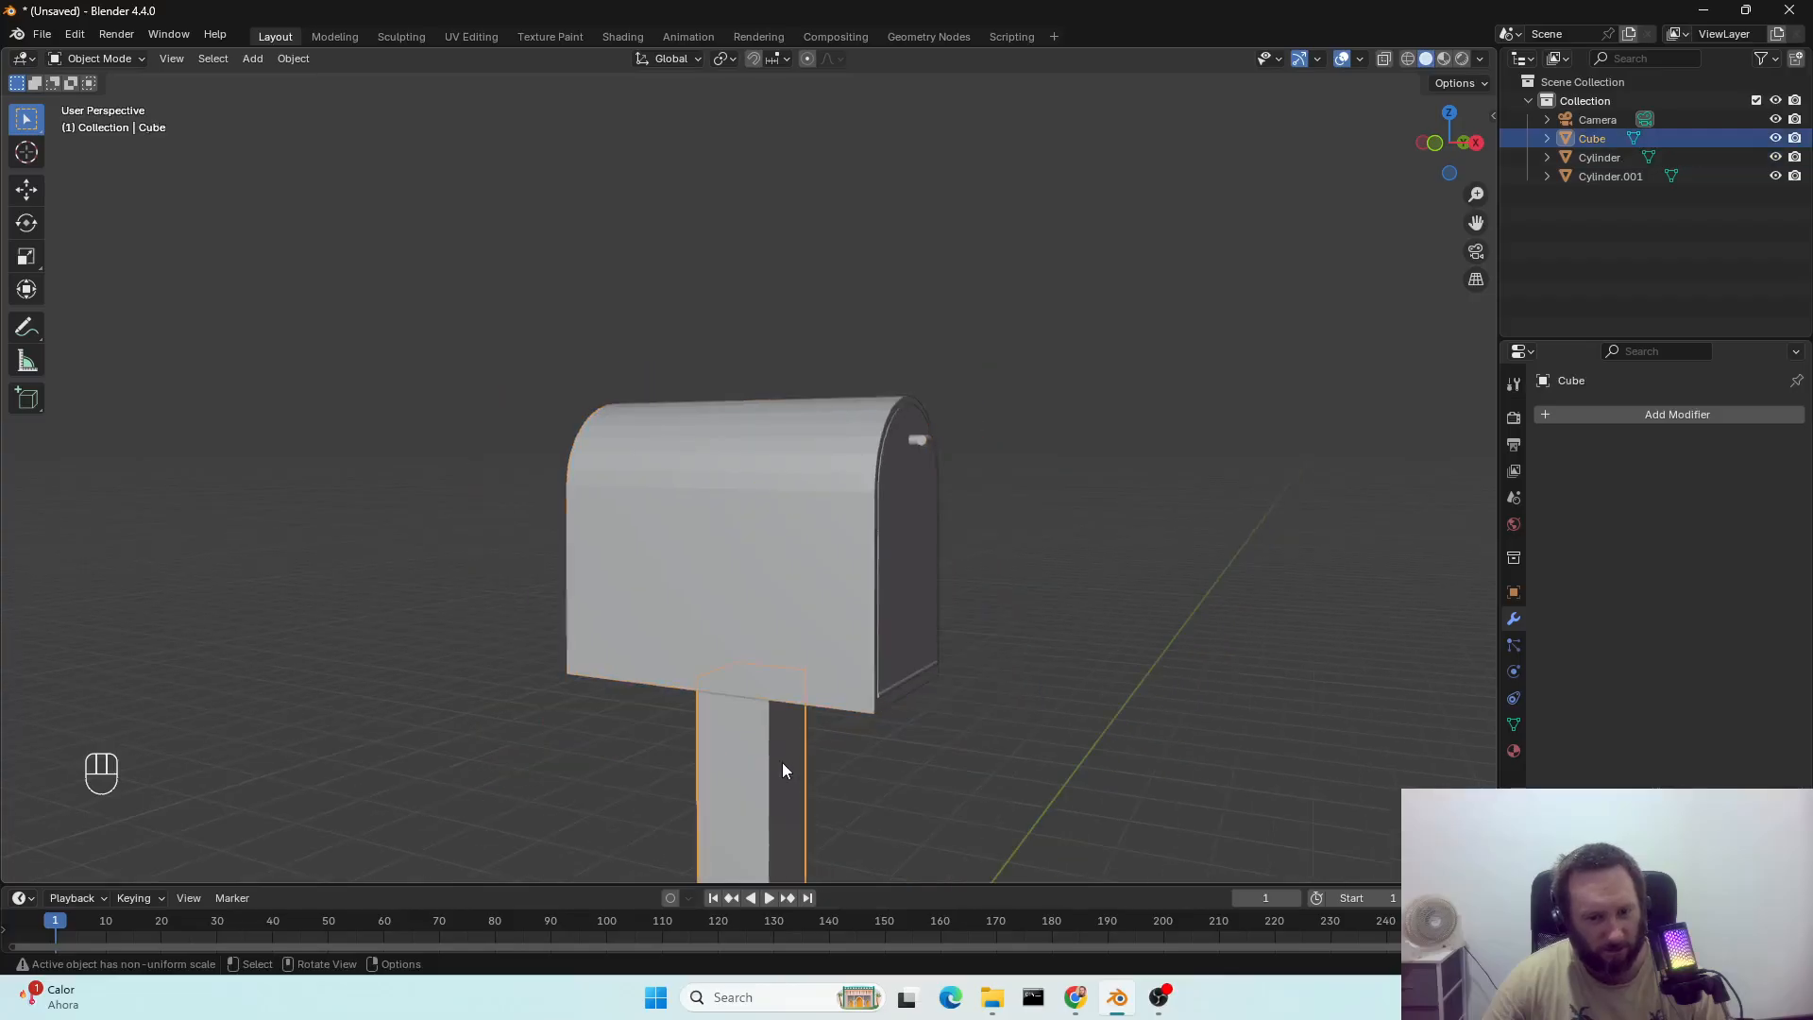
key("shift+s")
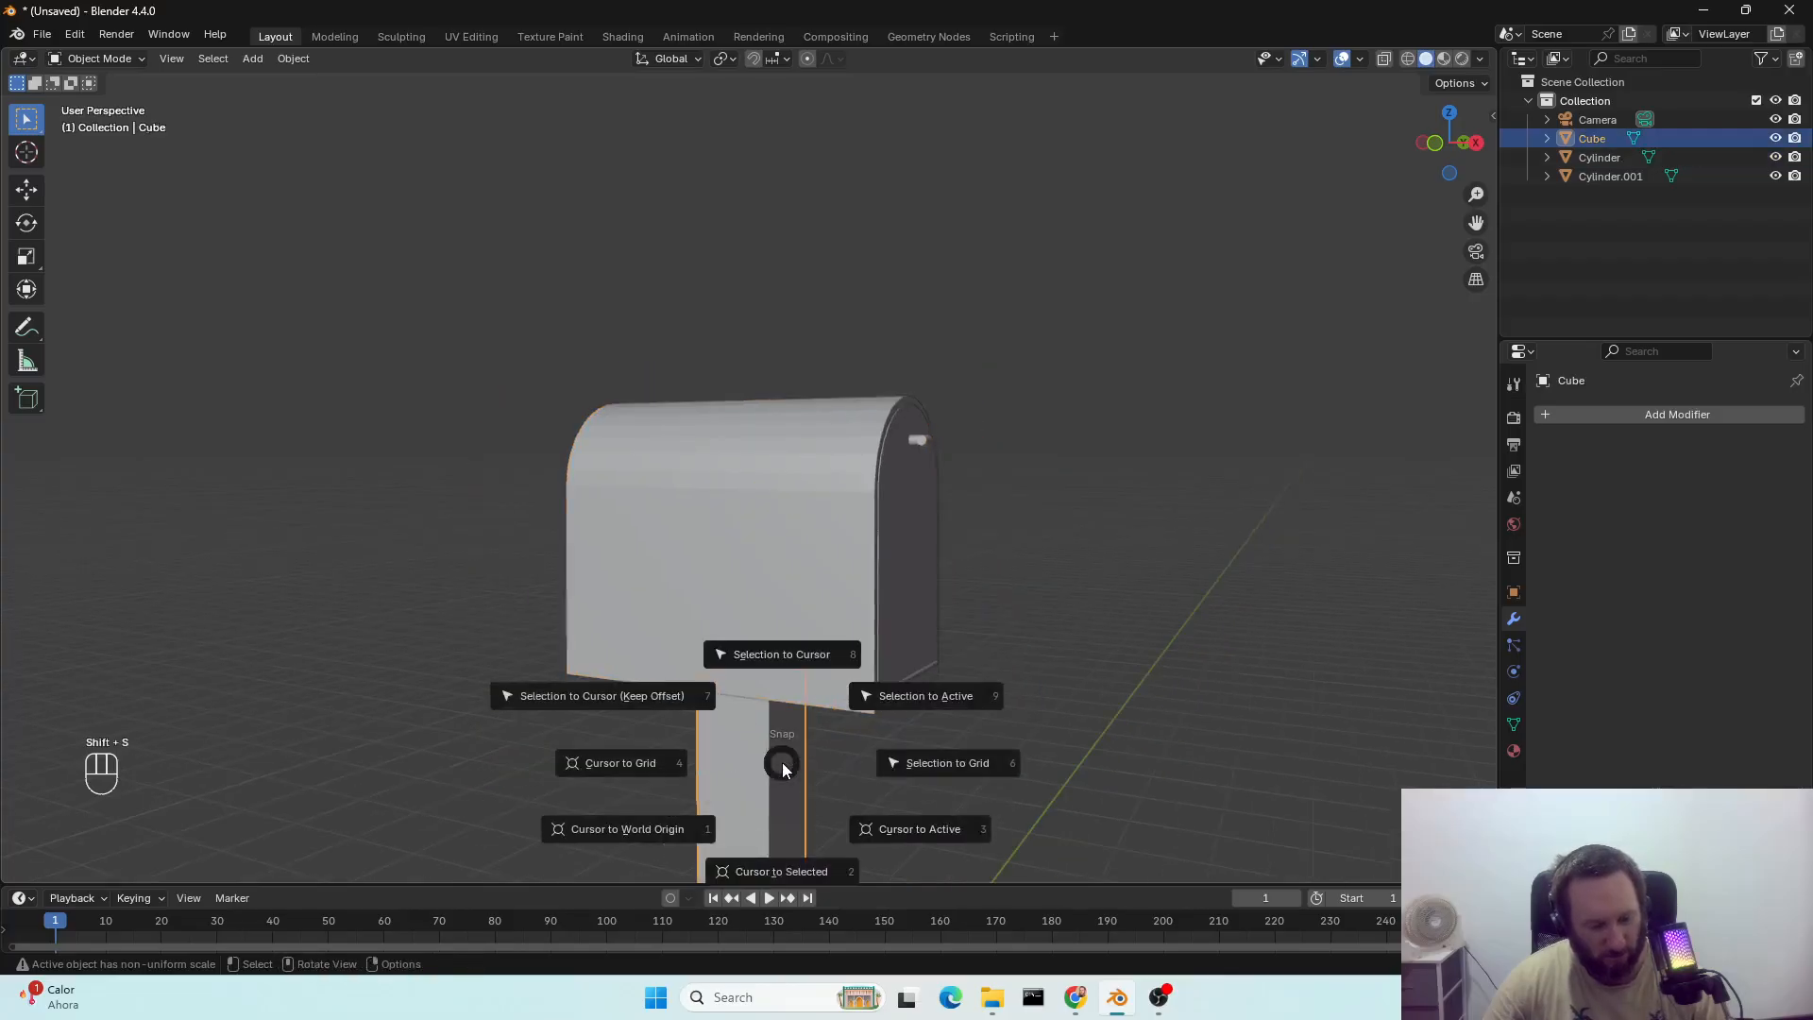
left_click(781, 767)
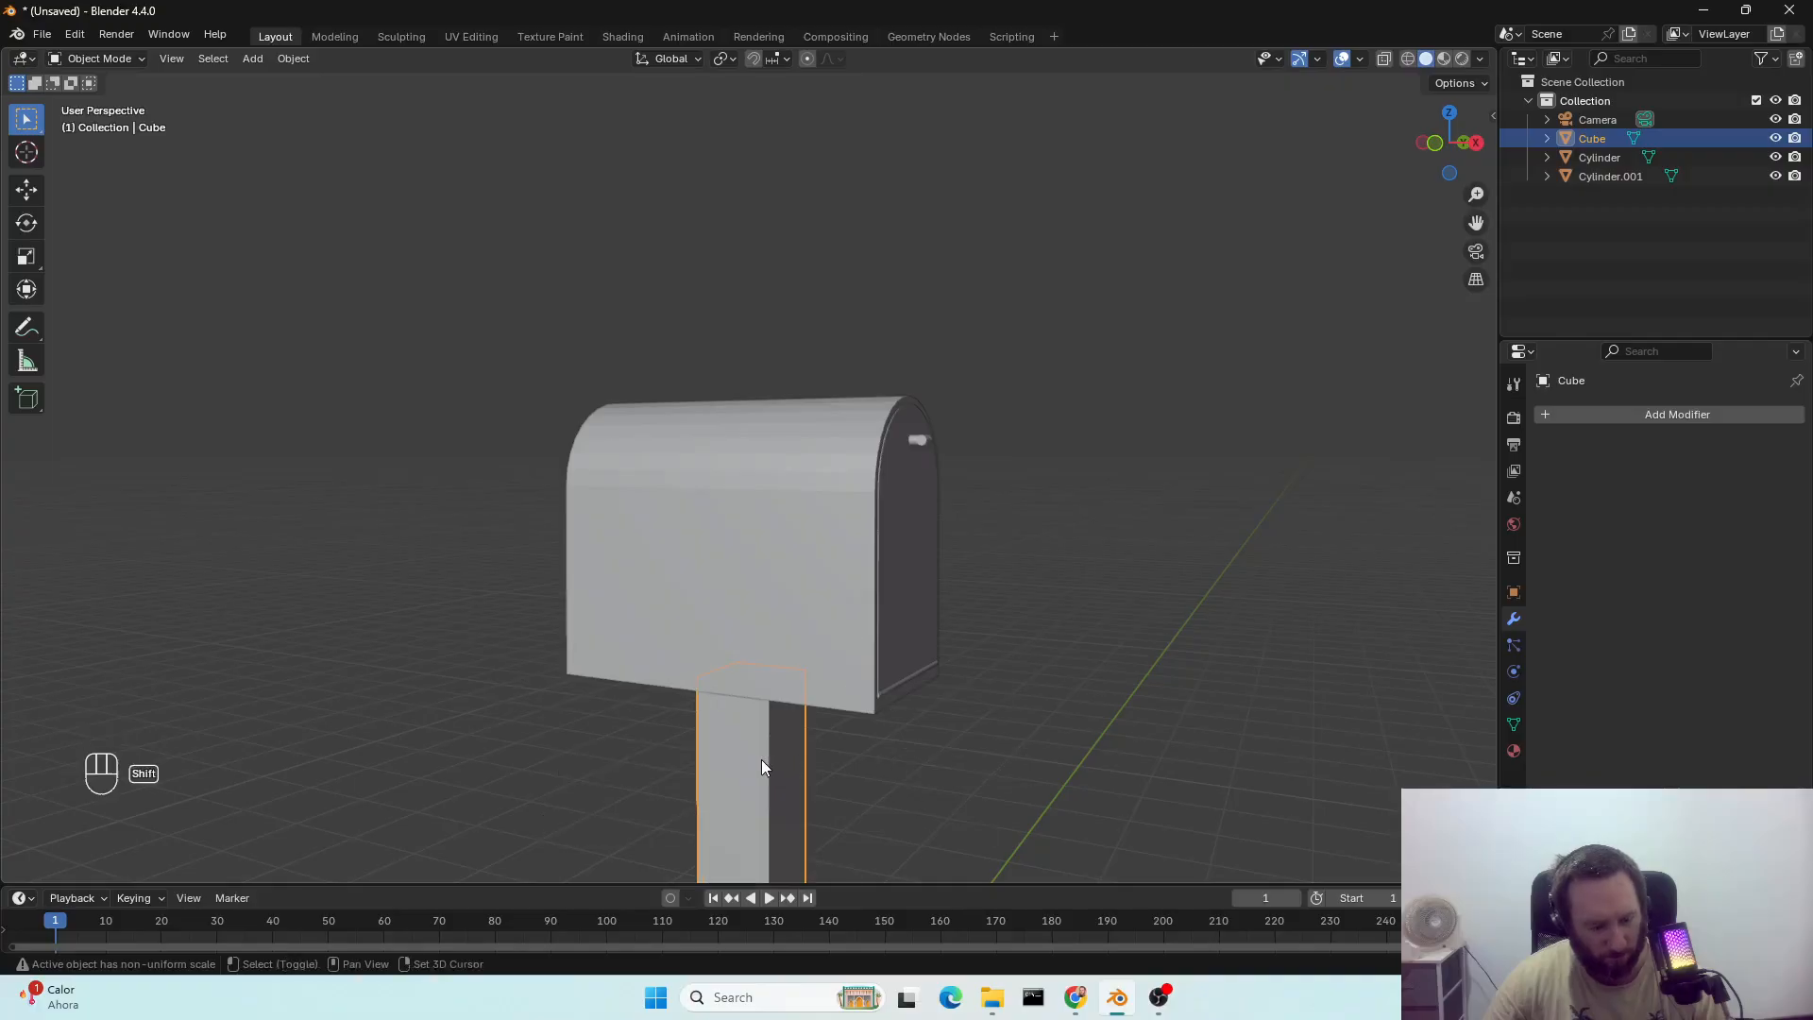
key("shift+d")
key("g")
key("z")
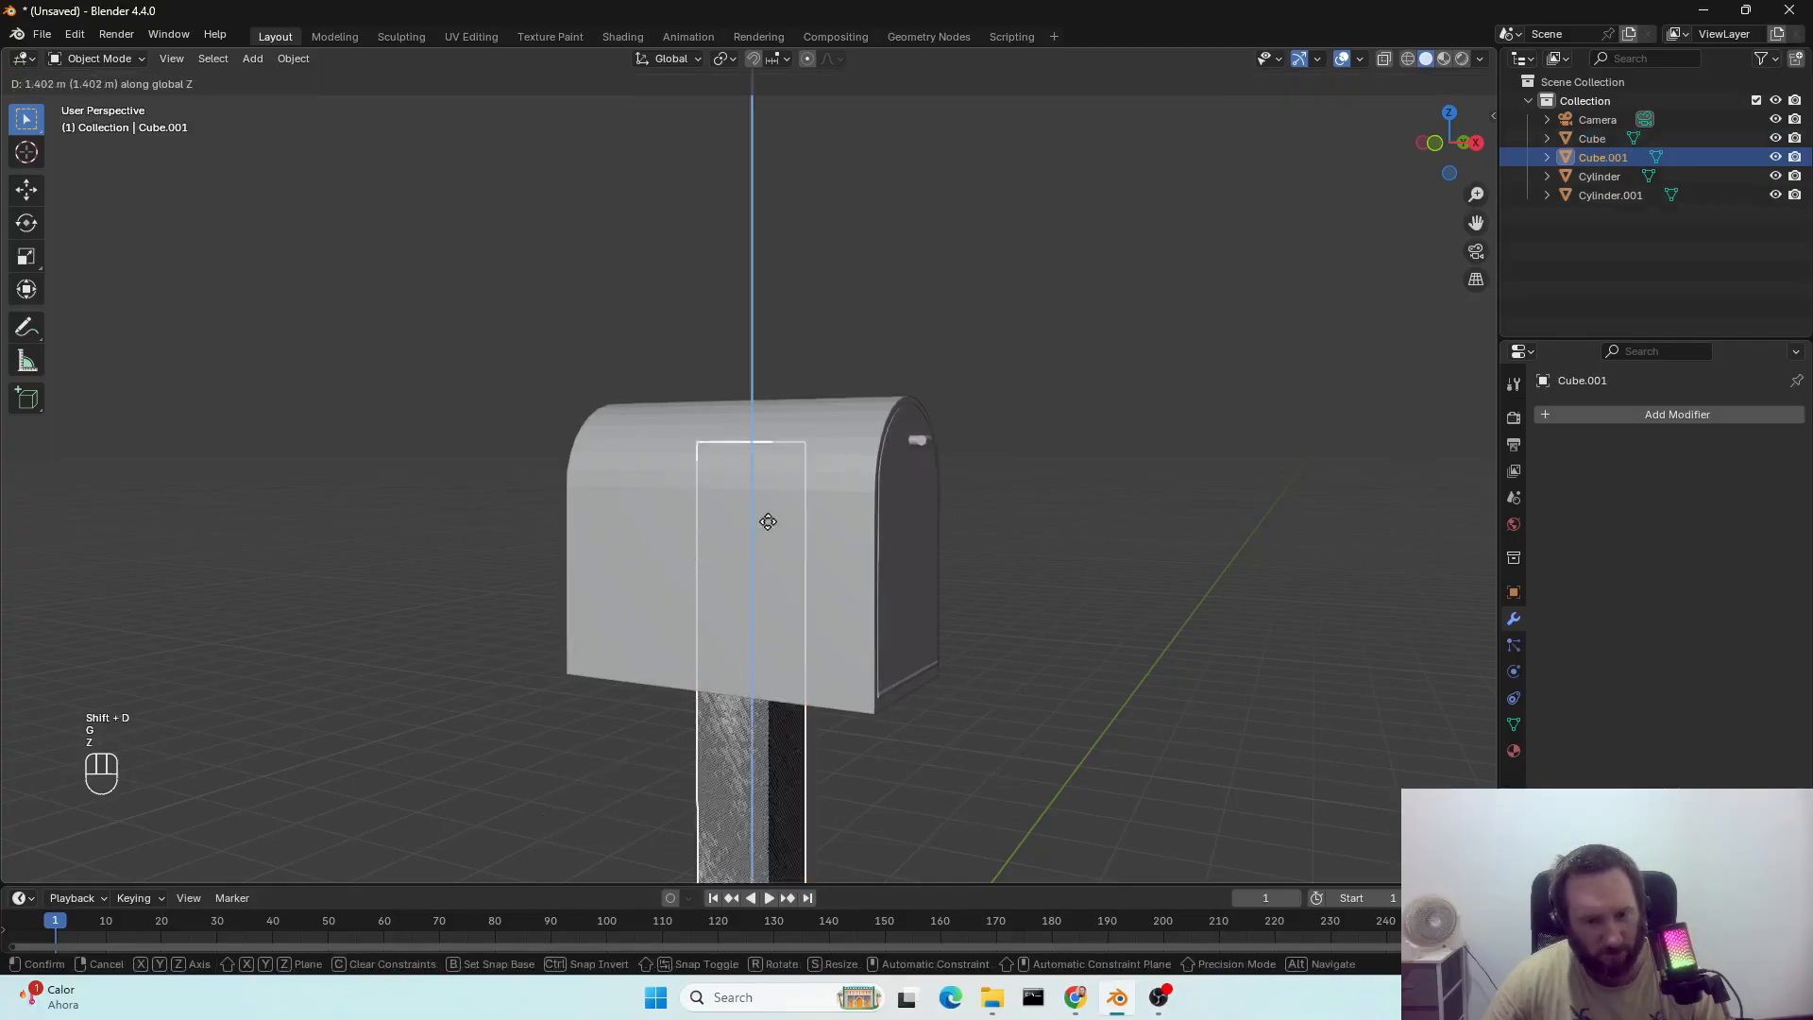
left_click(872, 601)
Move the duplicated post along Y until it stands clear outside the mailbox's long side wall.
key("g")
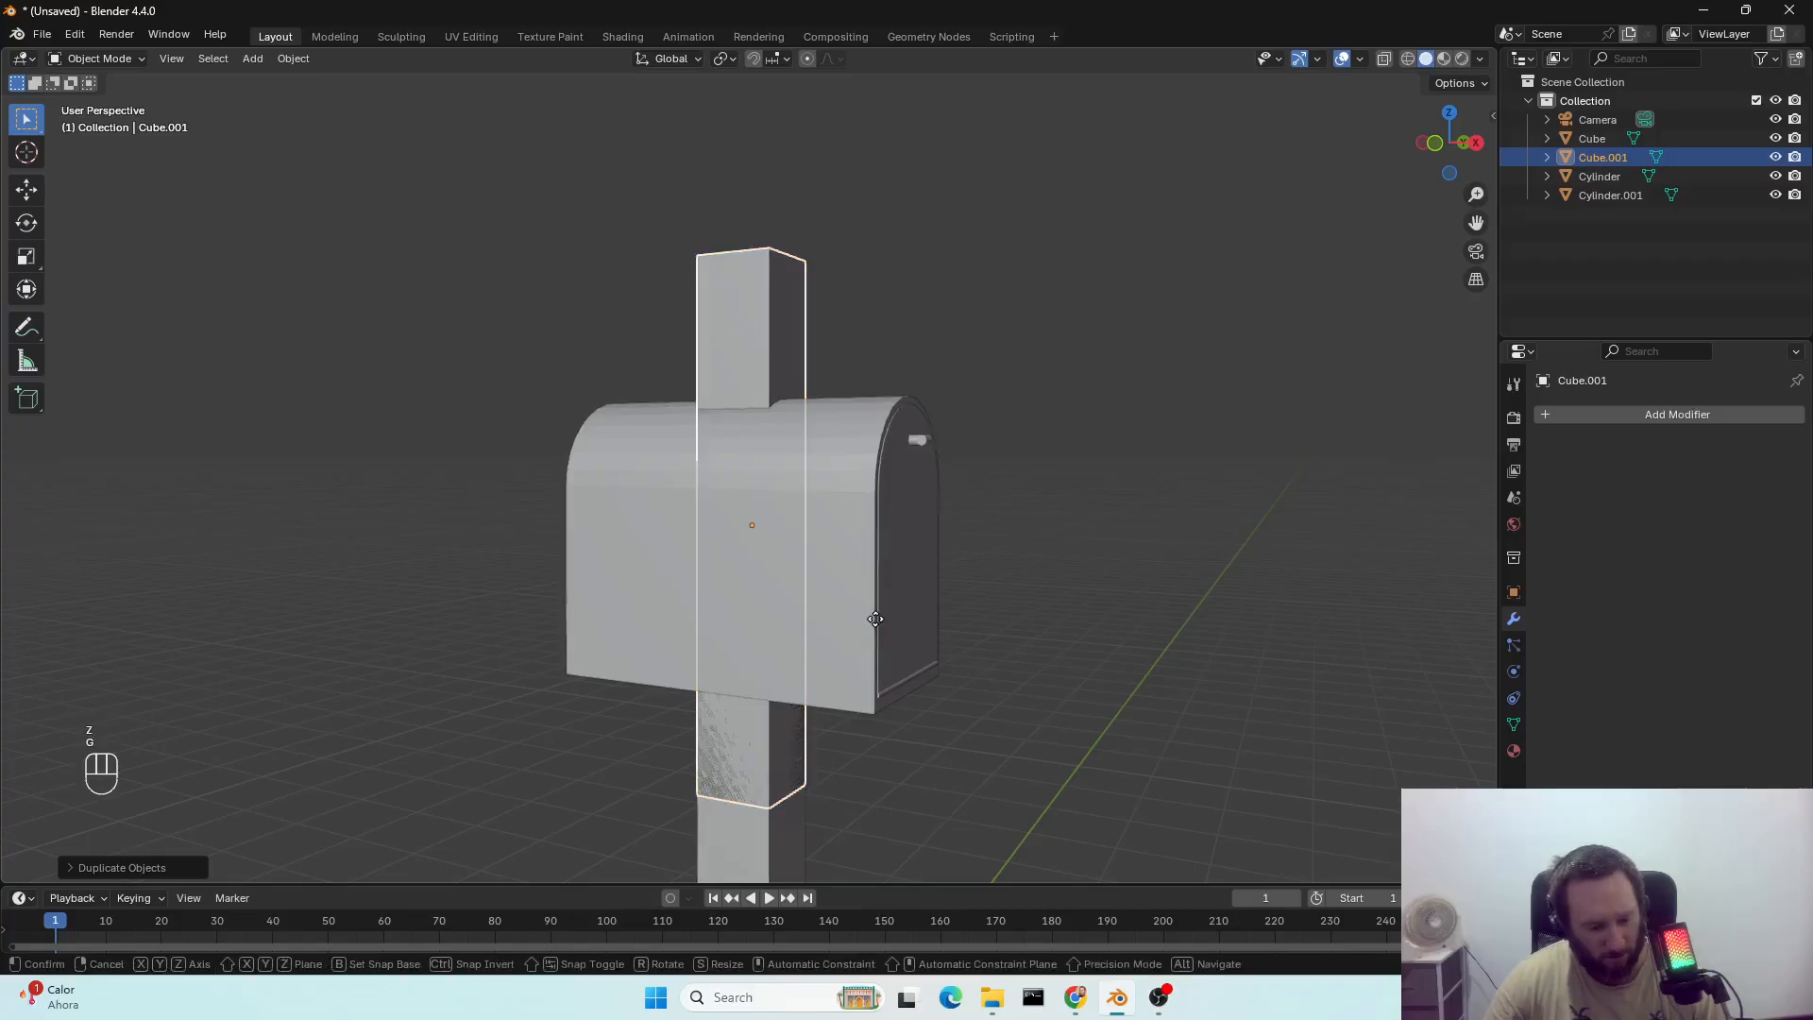
key("x")
key("y")
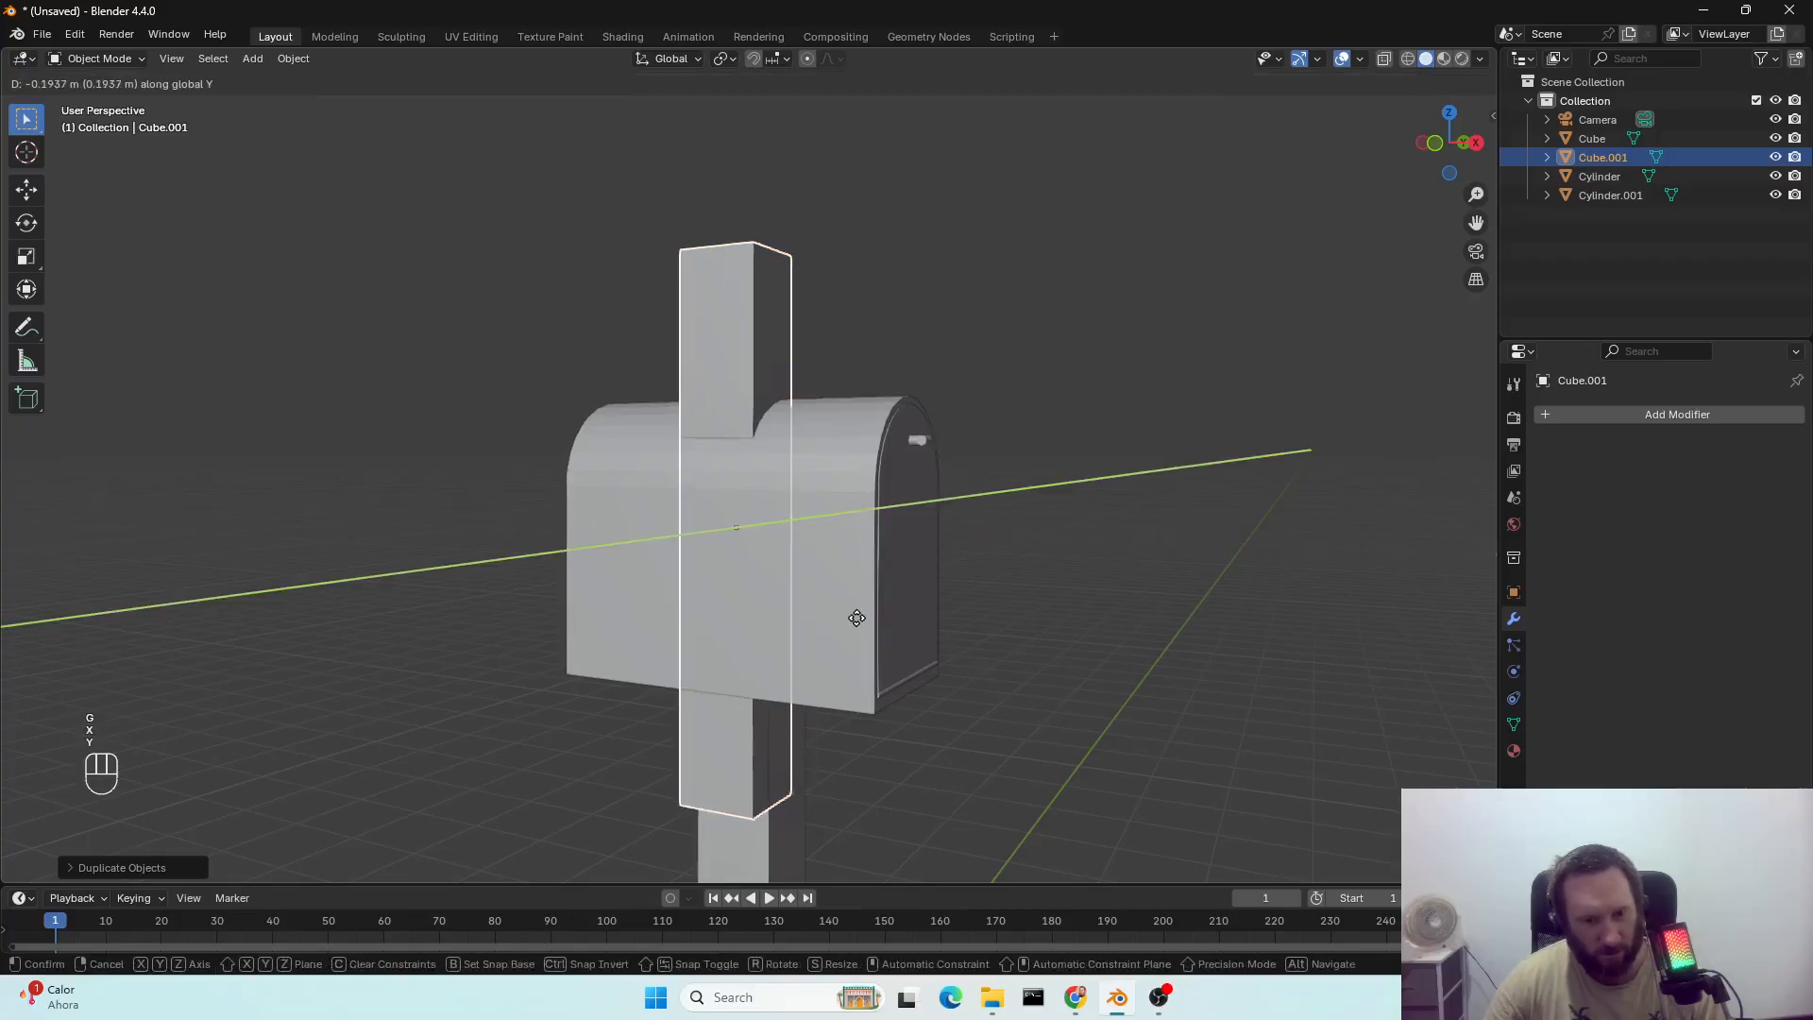
left_click(825, 630)
Scale the duplicated post along Z to about 0.29 so it becomes a short block beside the mailbox.
key("s")
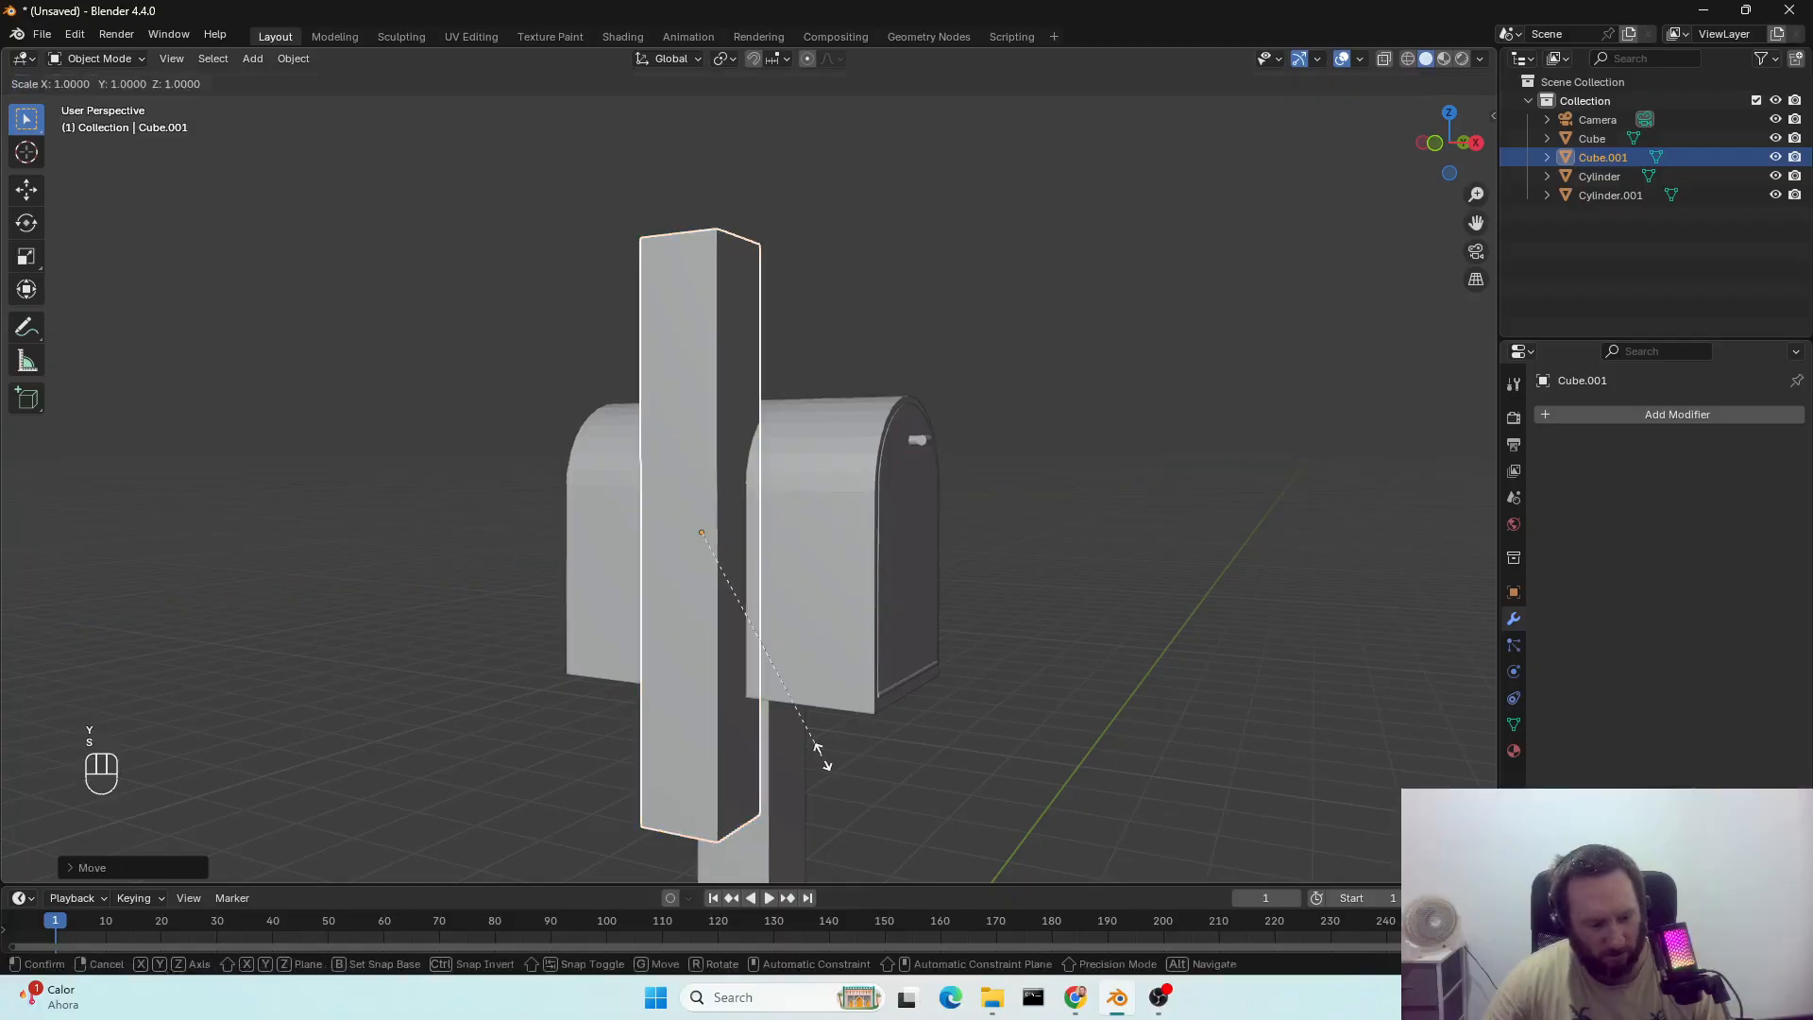
key("z")
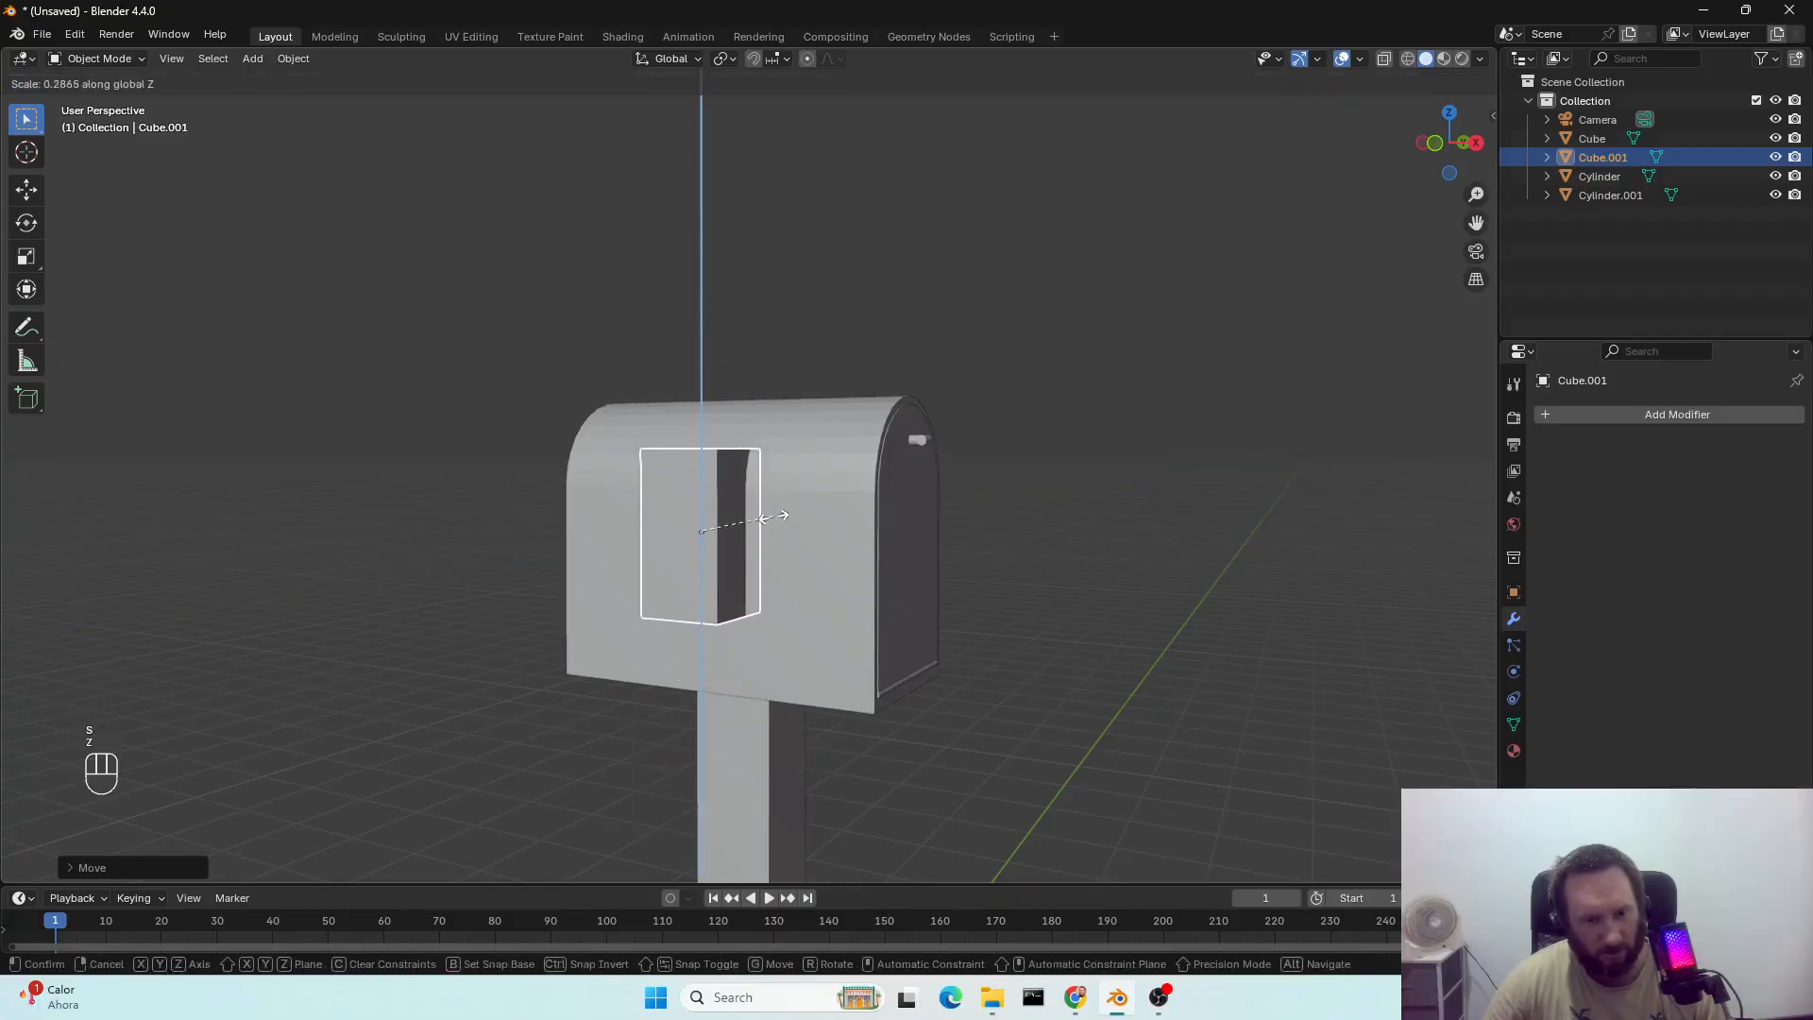
left_click(806, 648)
Narrow the block along X and along Y into a slim upright strip on the mailbox's side.
key("s")
key("x")
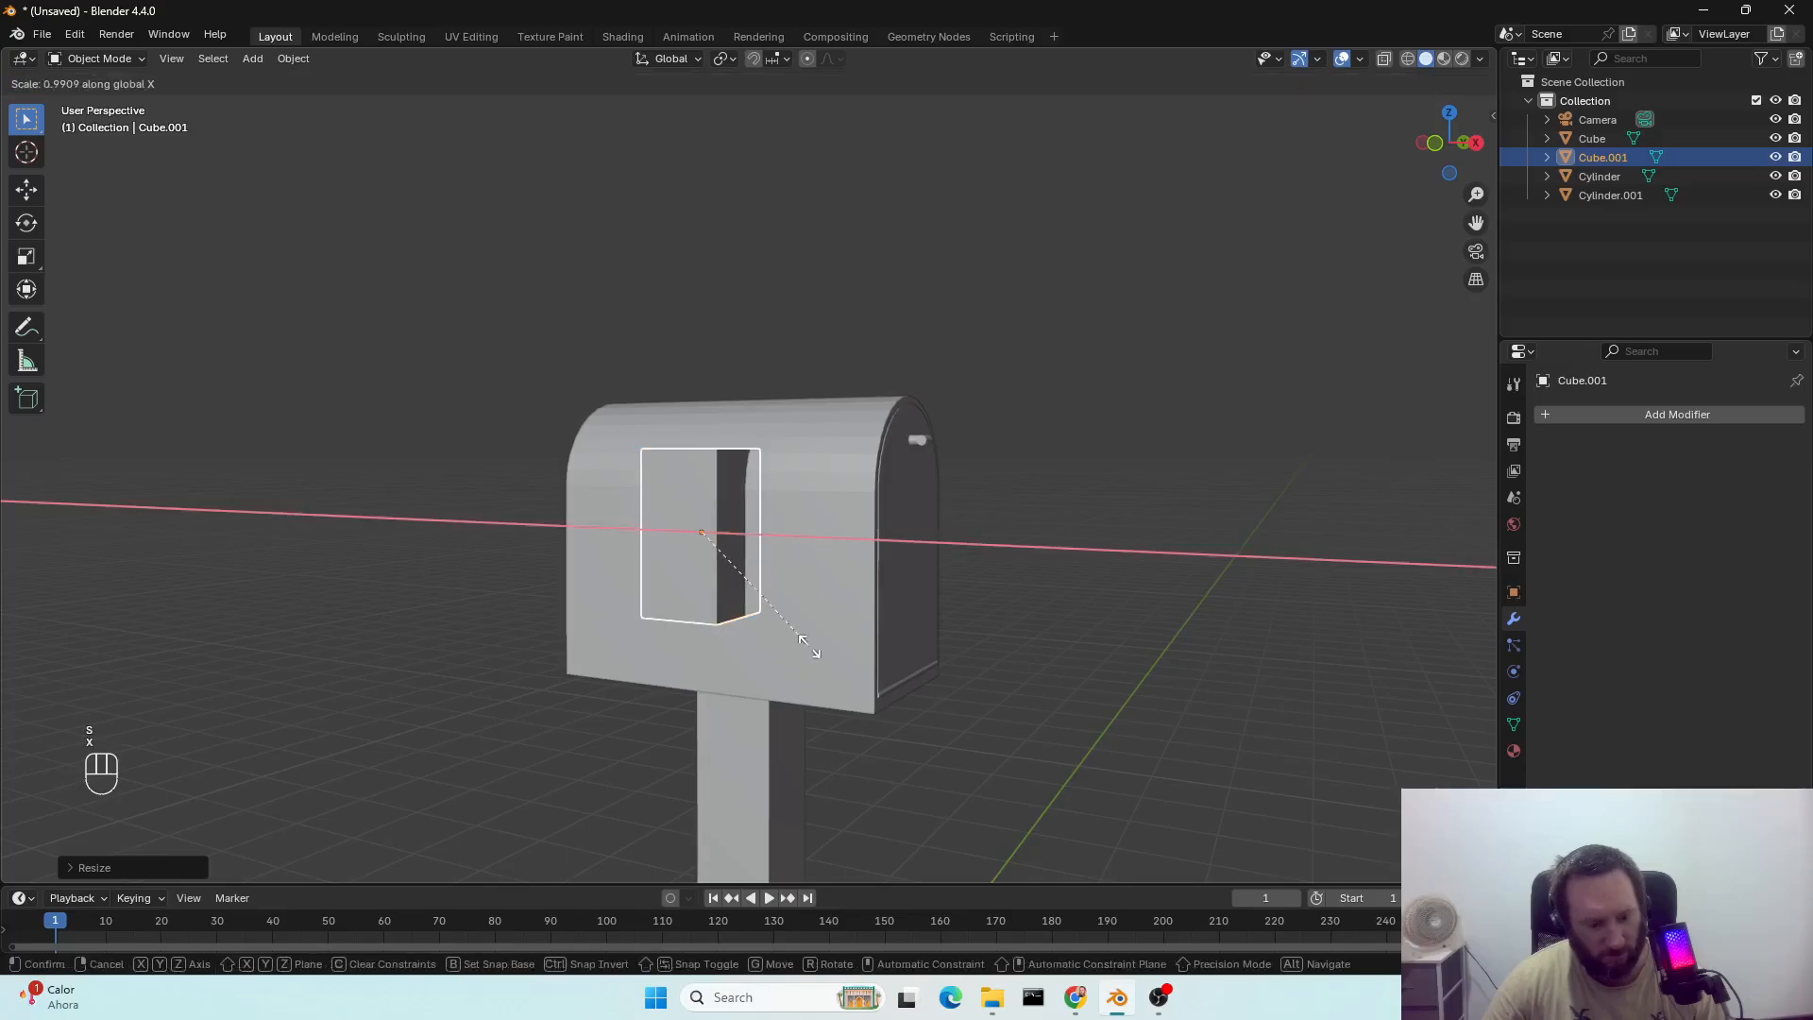
left_click(763, 565)
key("s")
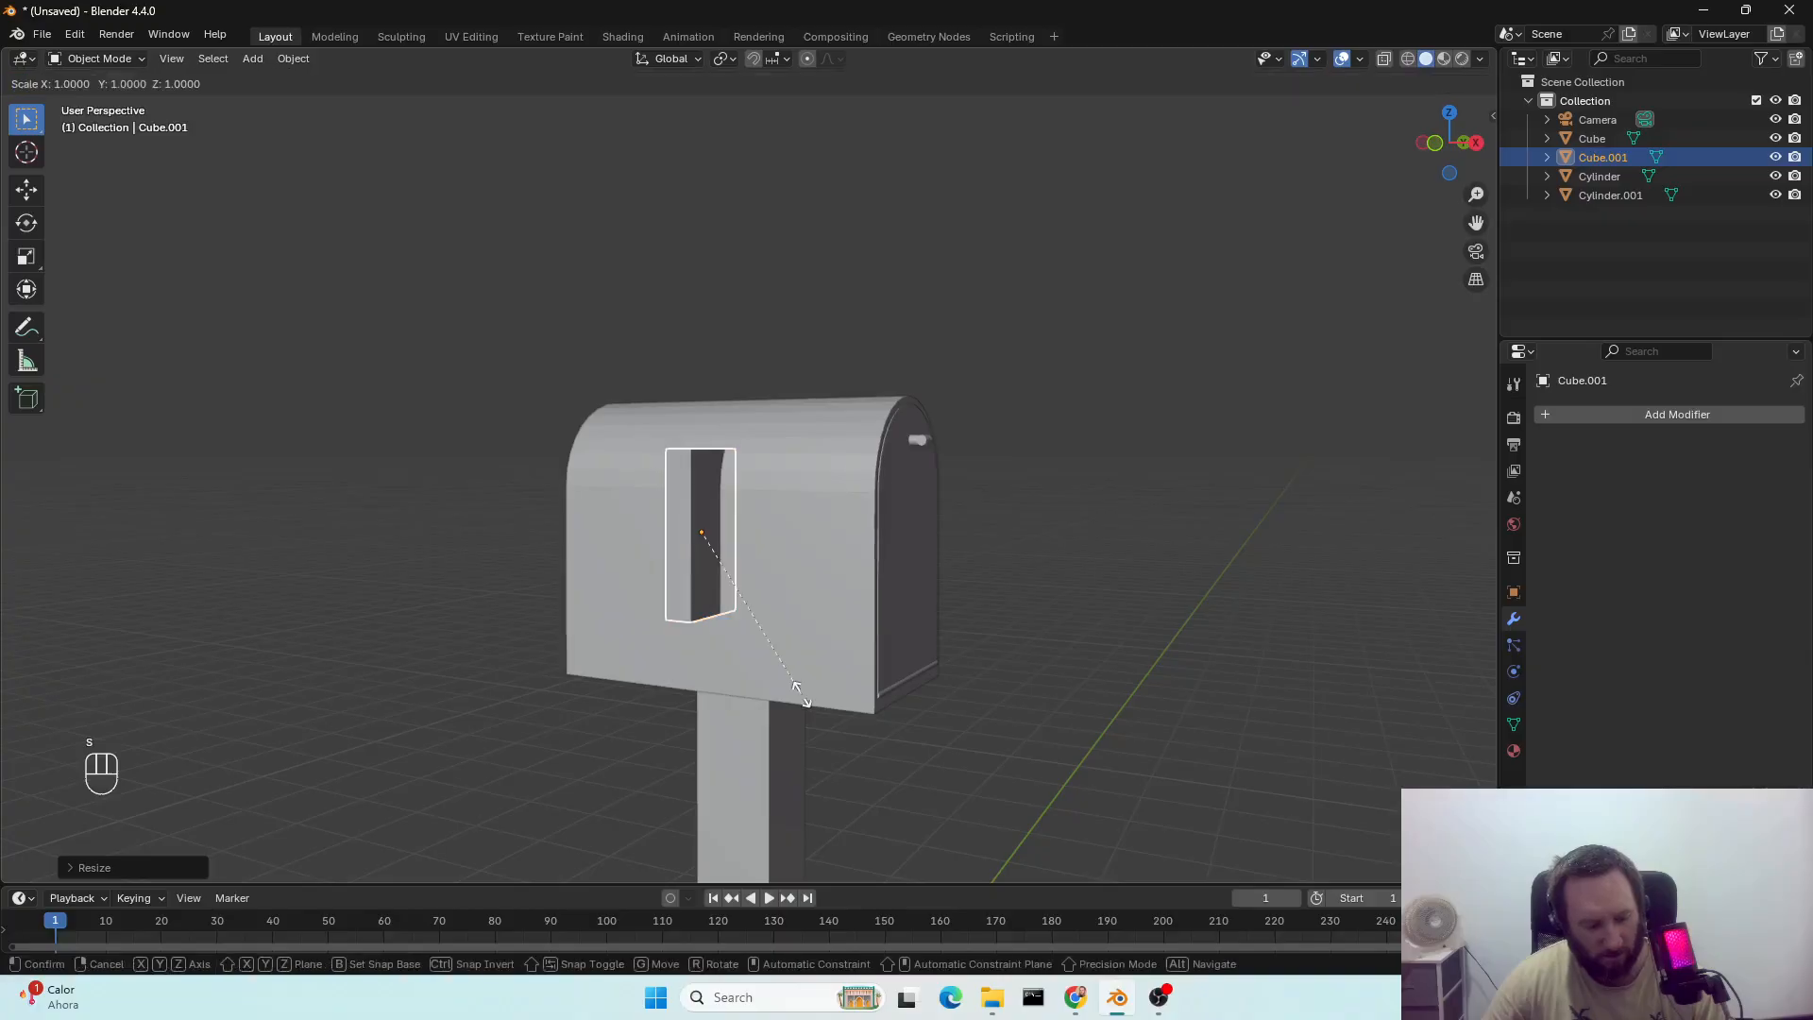
key("y")
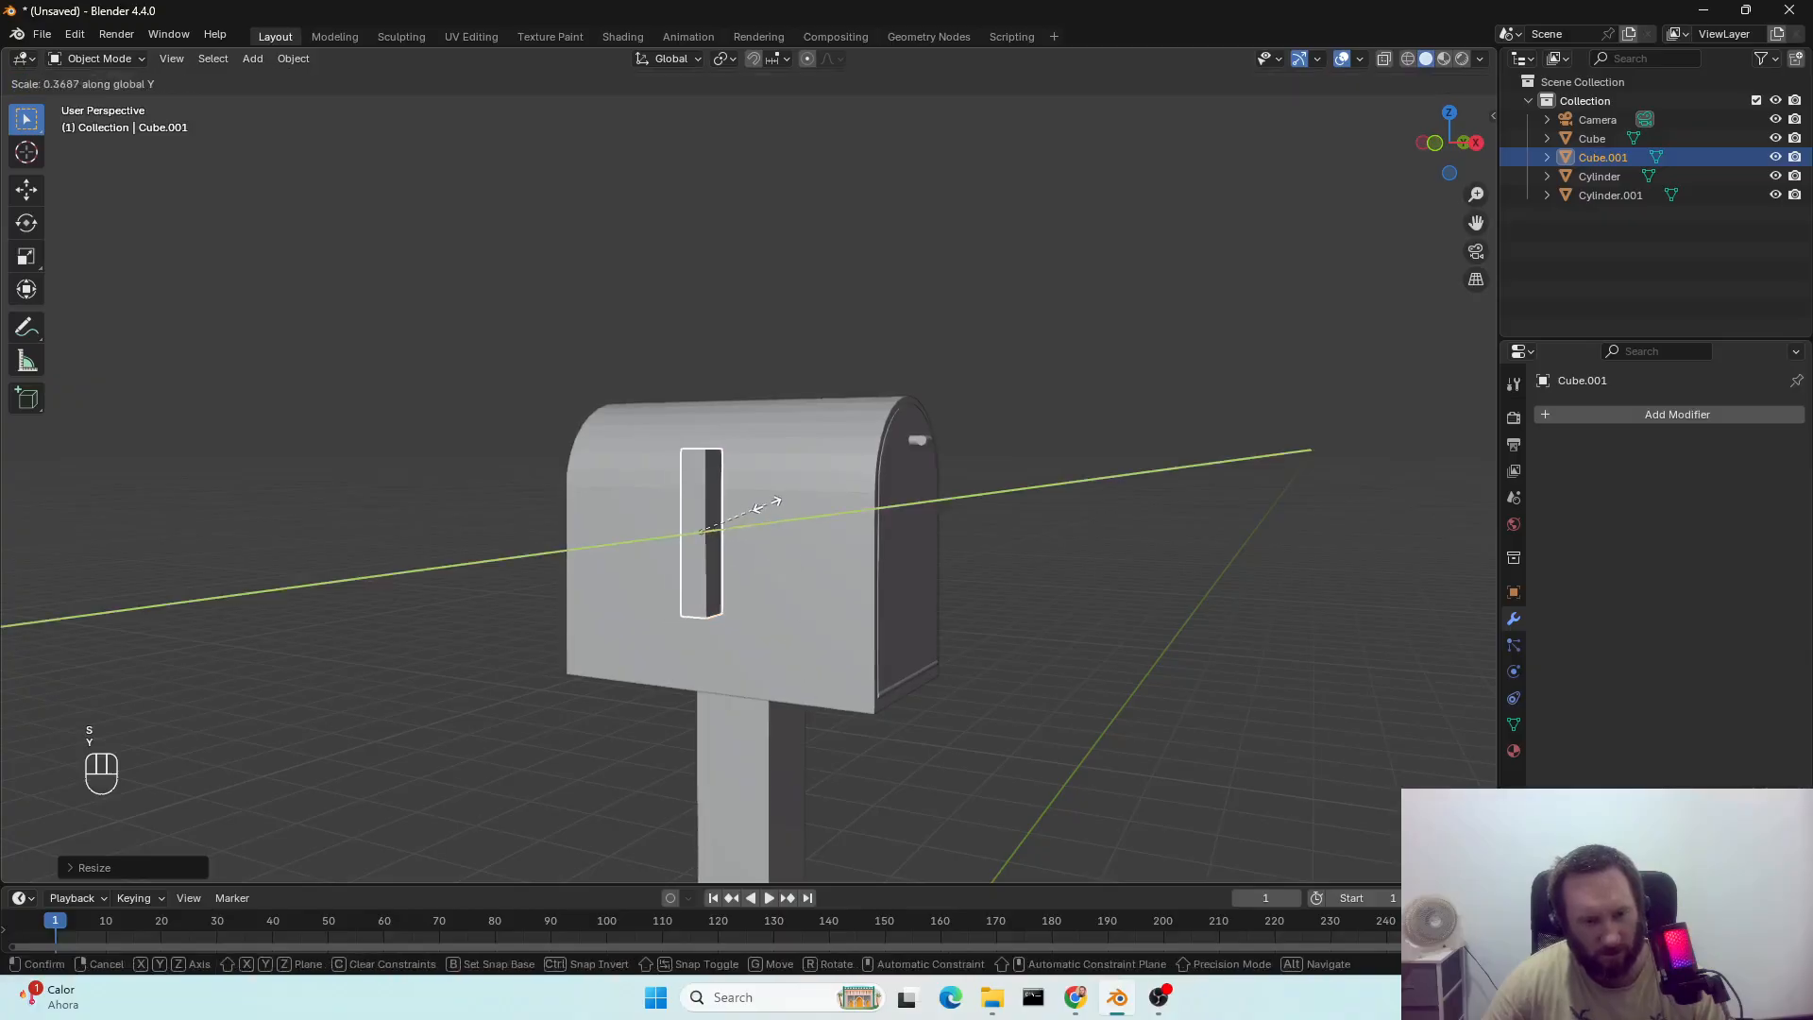
left_click(731, 528)
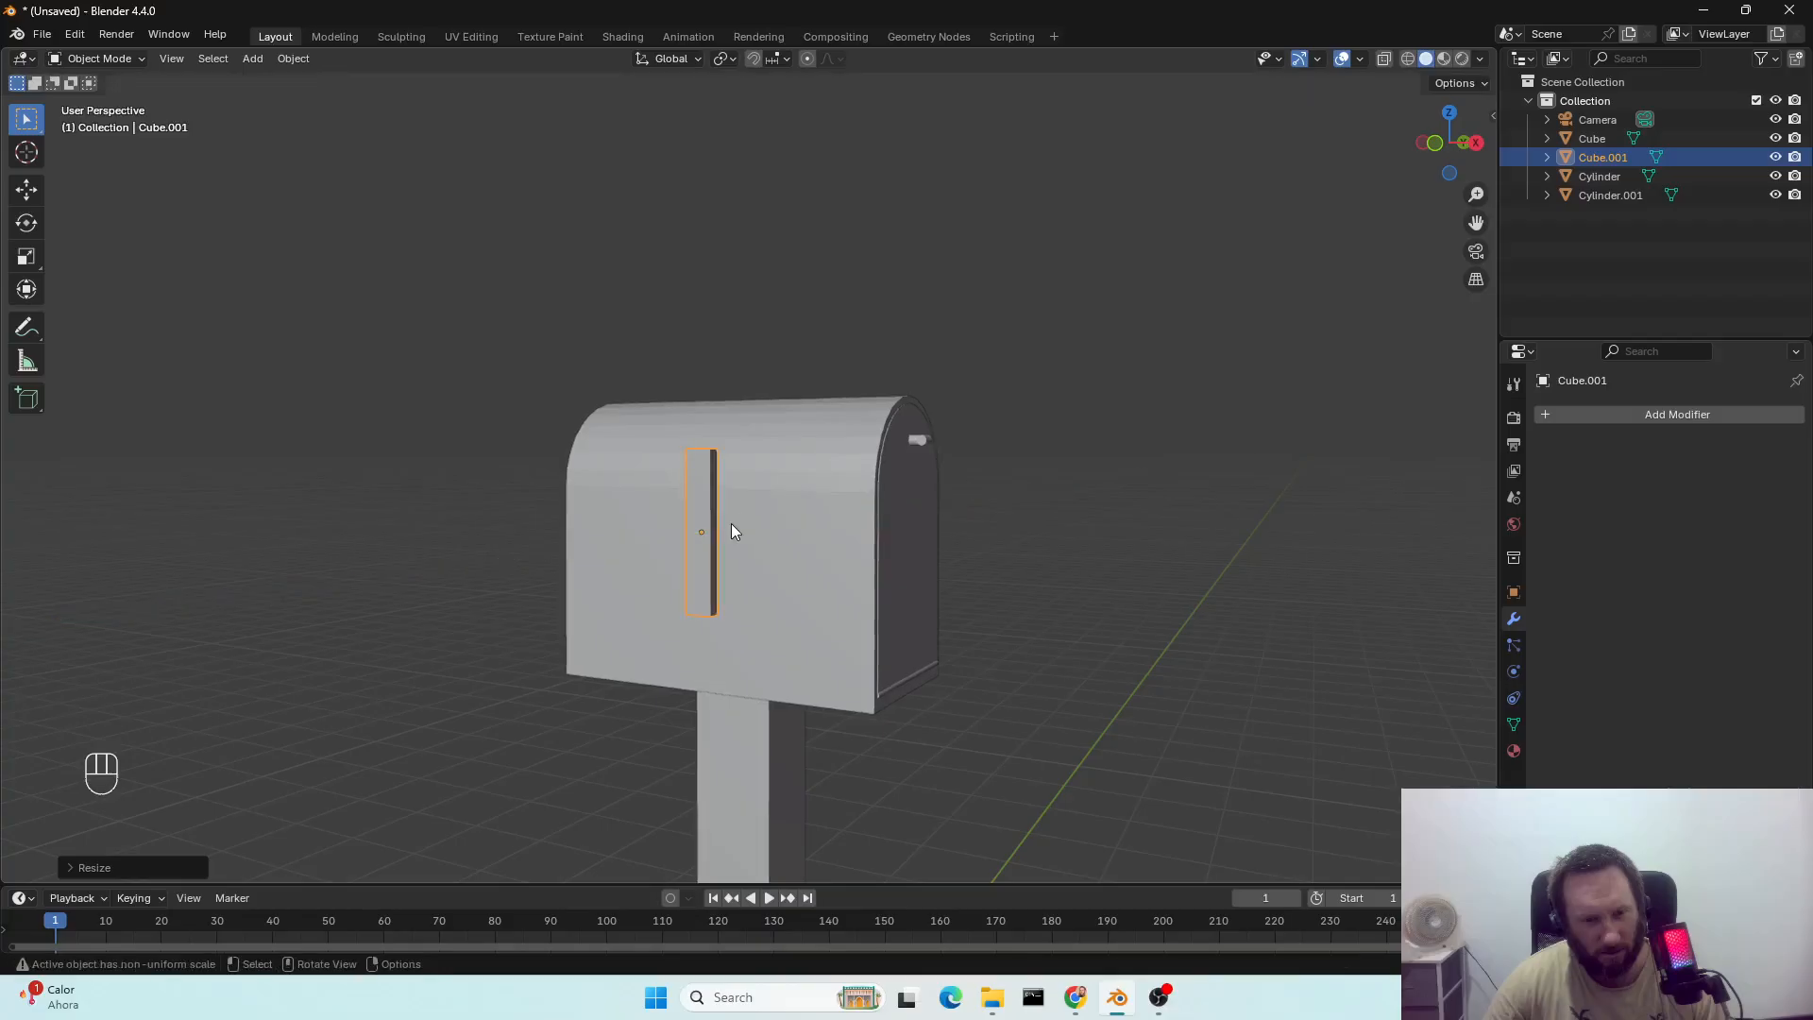
Move the strip about 0.015 m along Y toward the mailbox's side wall.
middle_click_drag(784, 733, 655, 733)
scroll(599, 676, "up", 4)
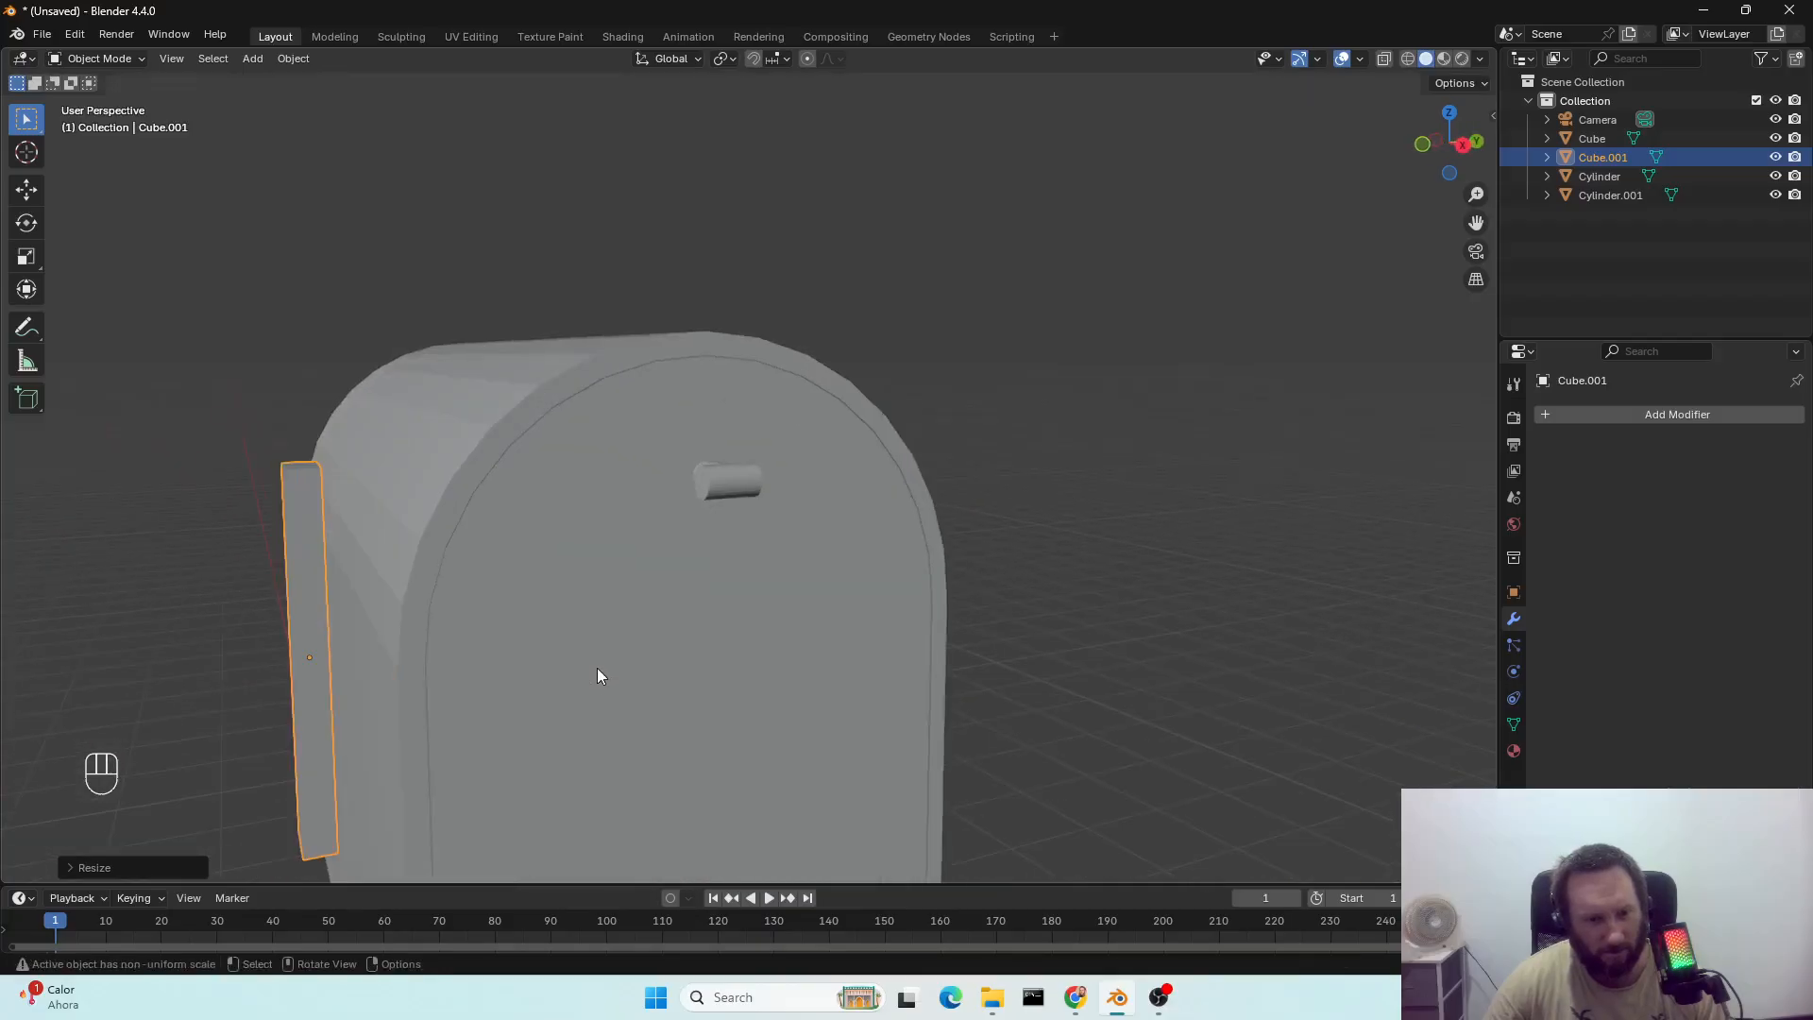
middle_click_drag(555, 697, 517, 698)
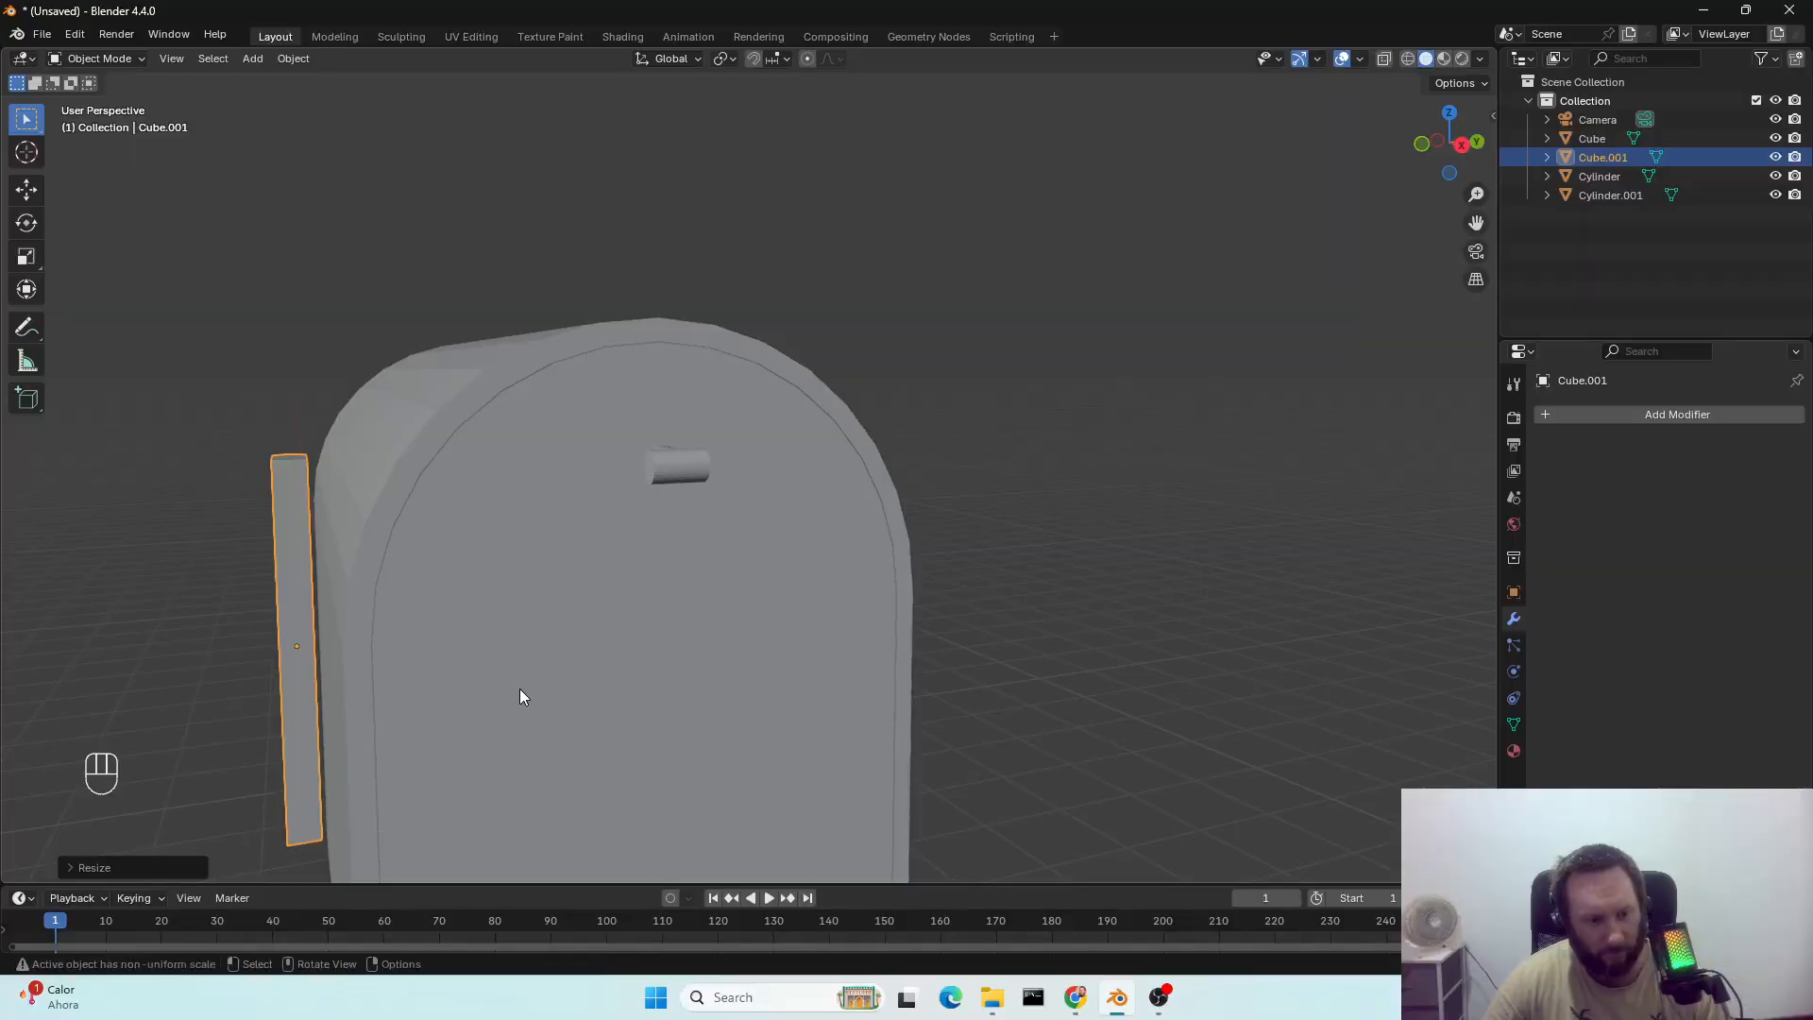
key("g")
key("x")
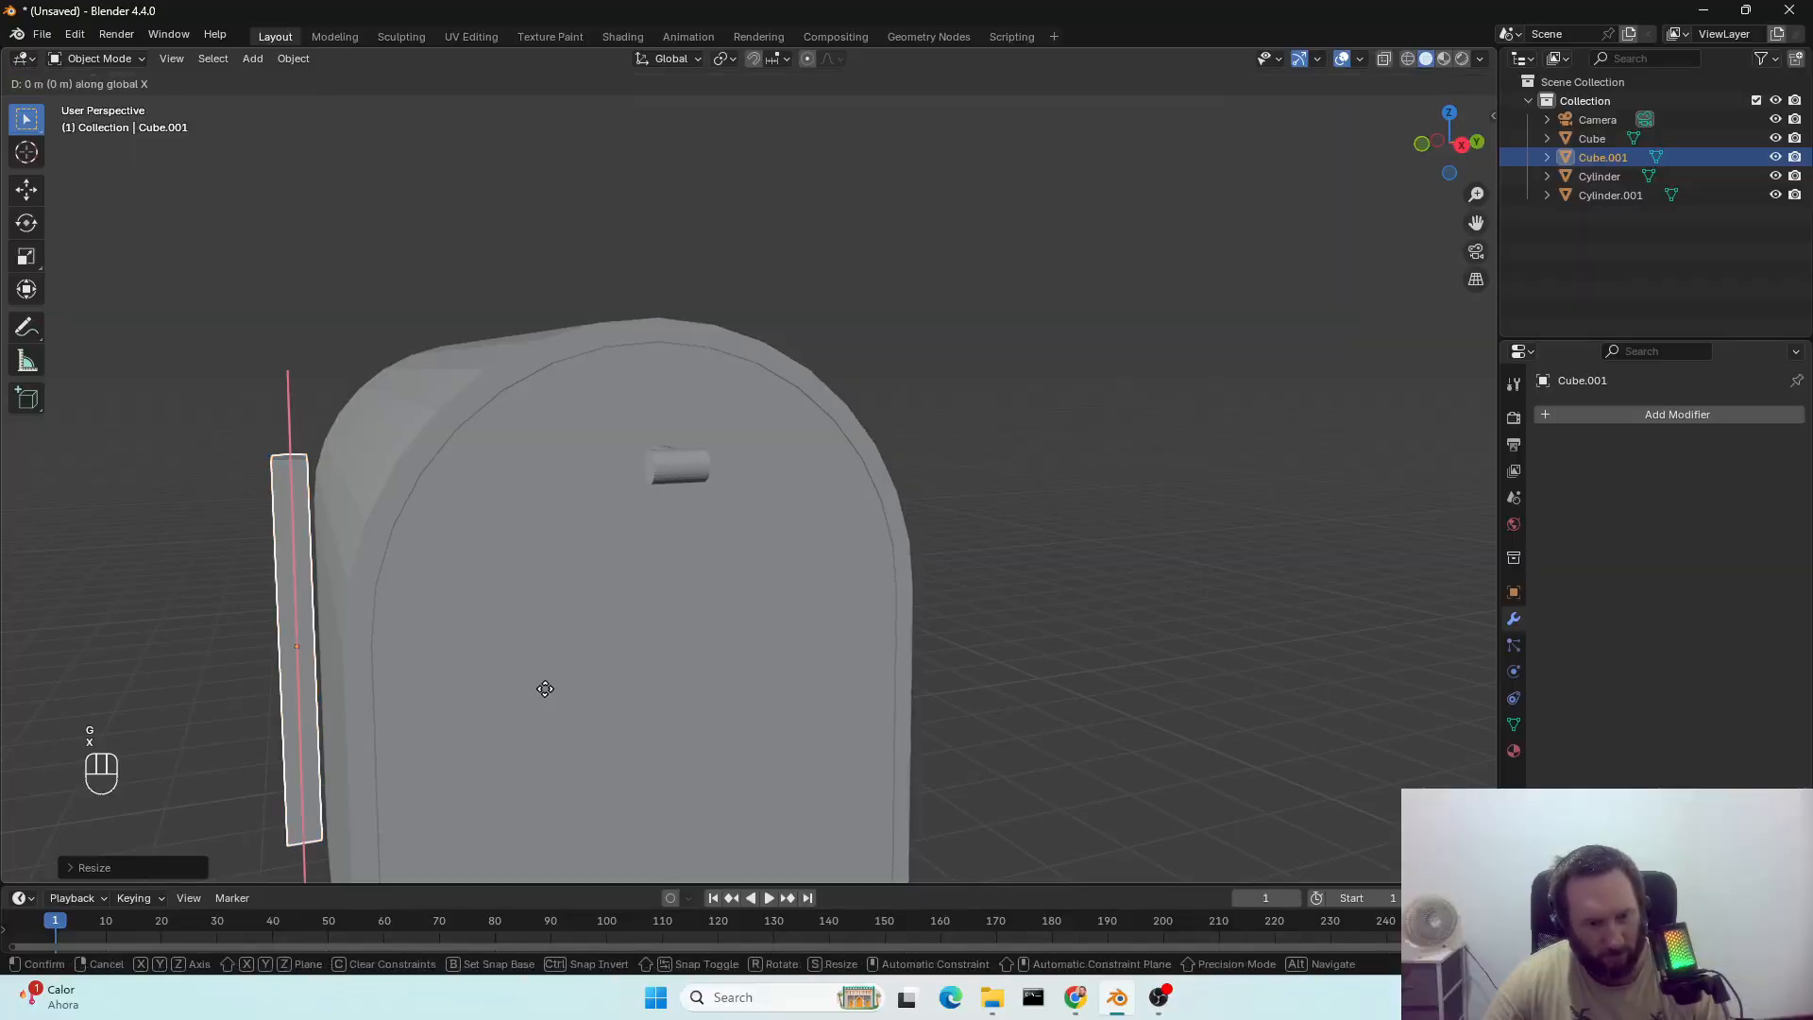
key("y")
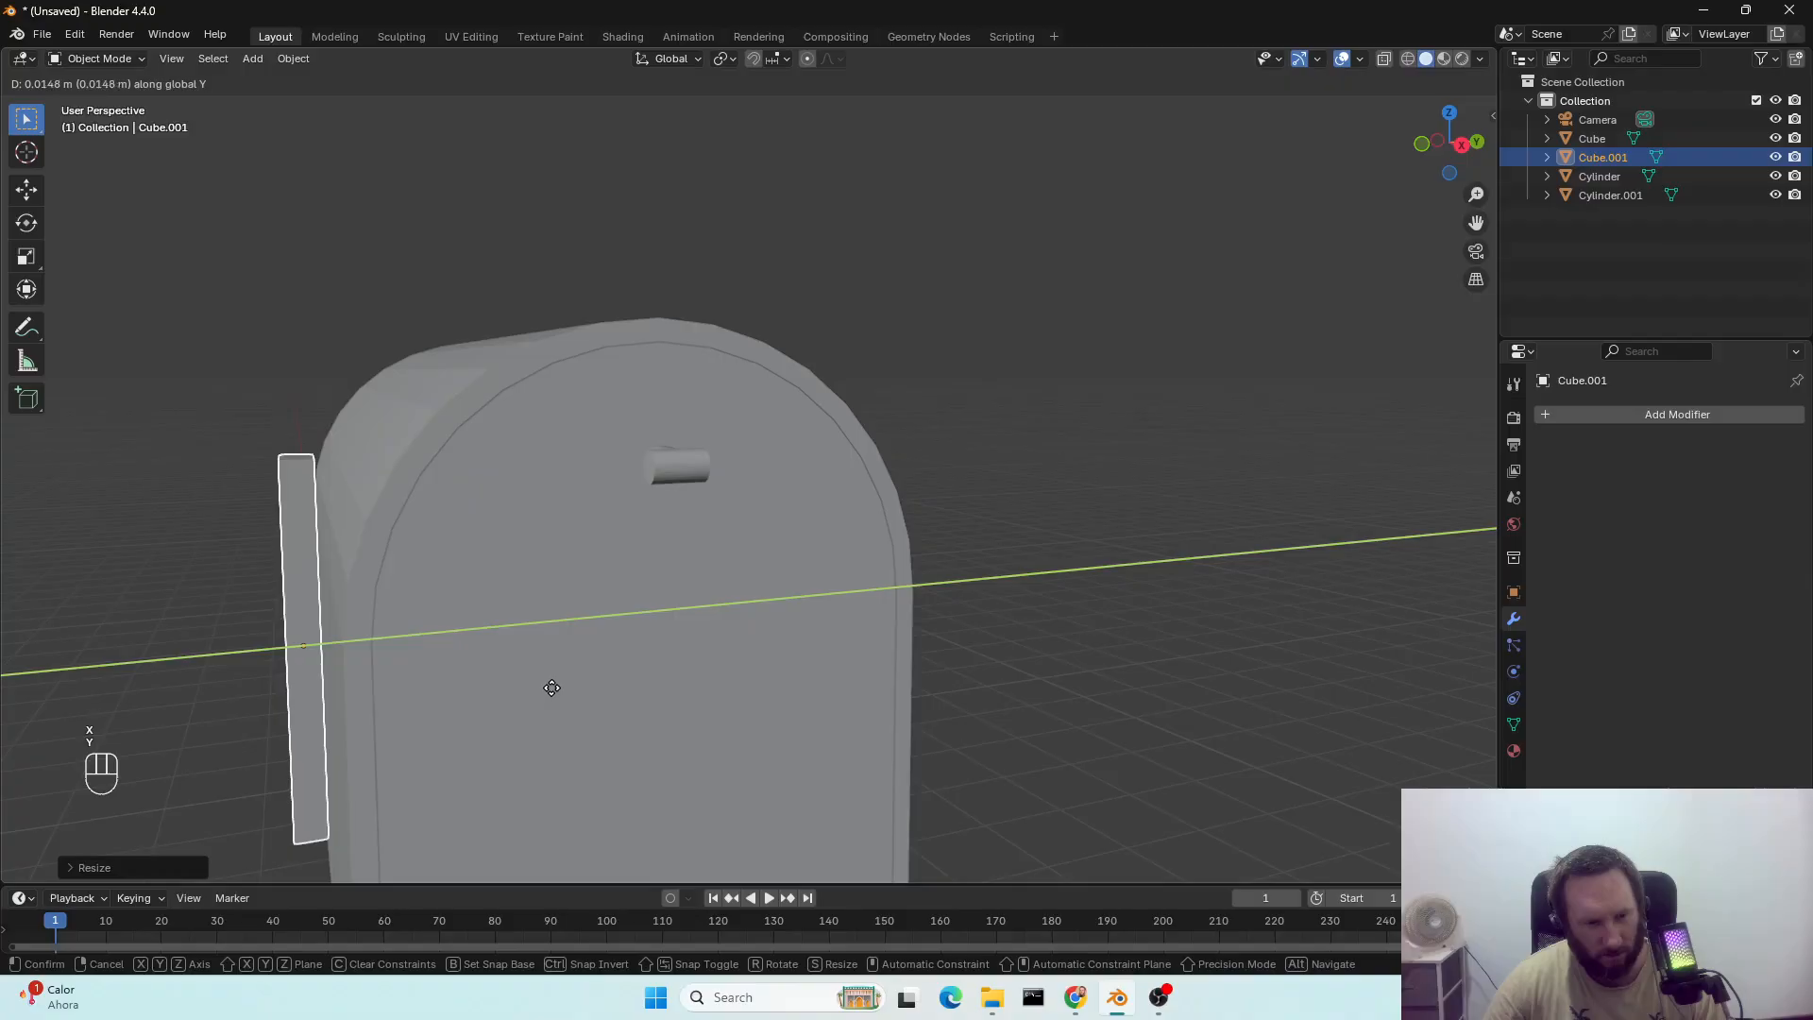
left_click(550, 688)
Scale the strip down further along Y to make it a thin flat plate.
middle_click_drag(549, 689, 451, 769)
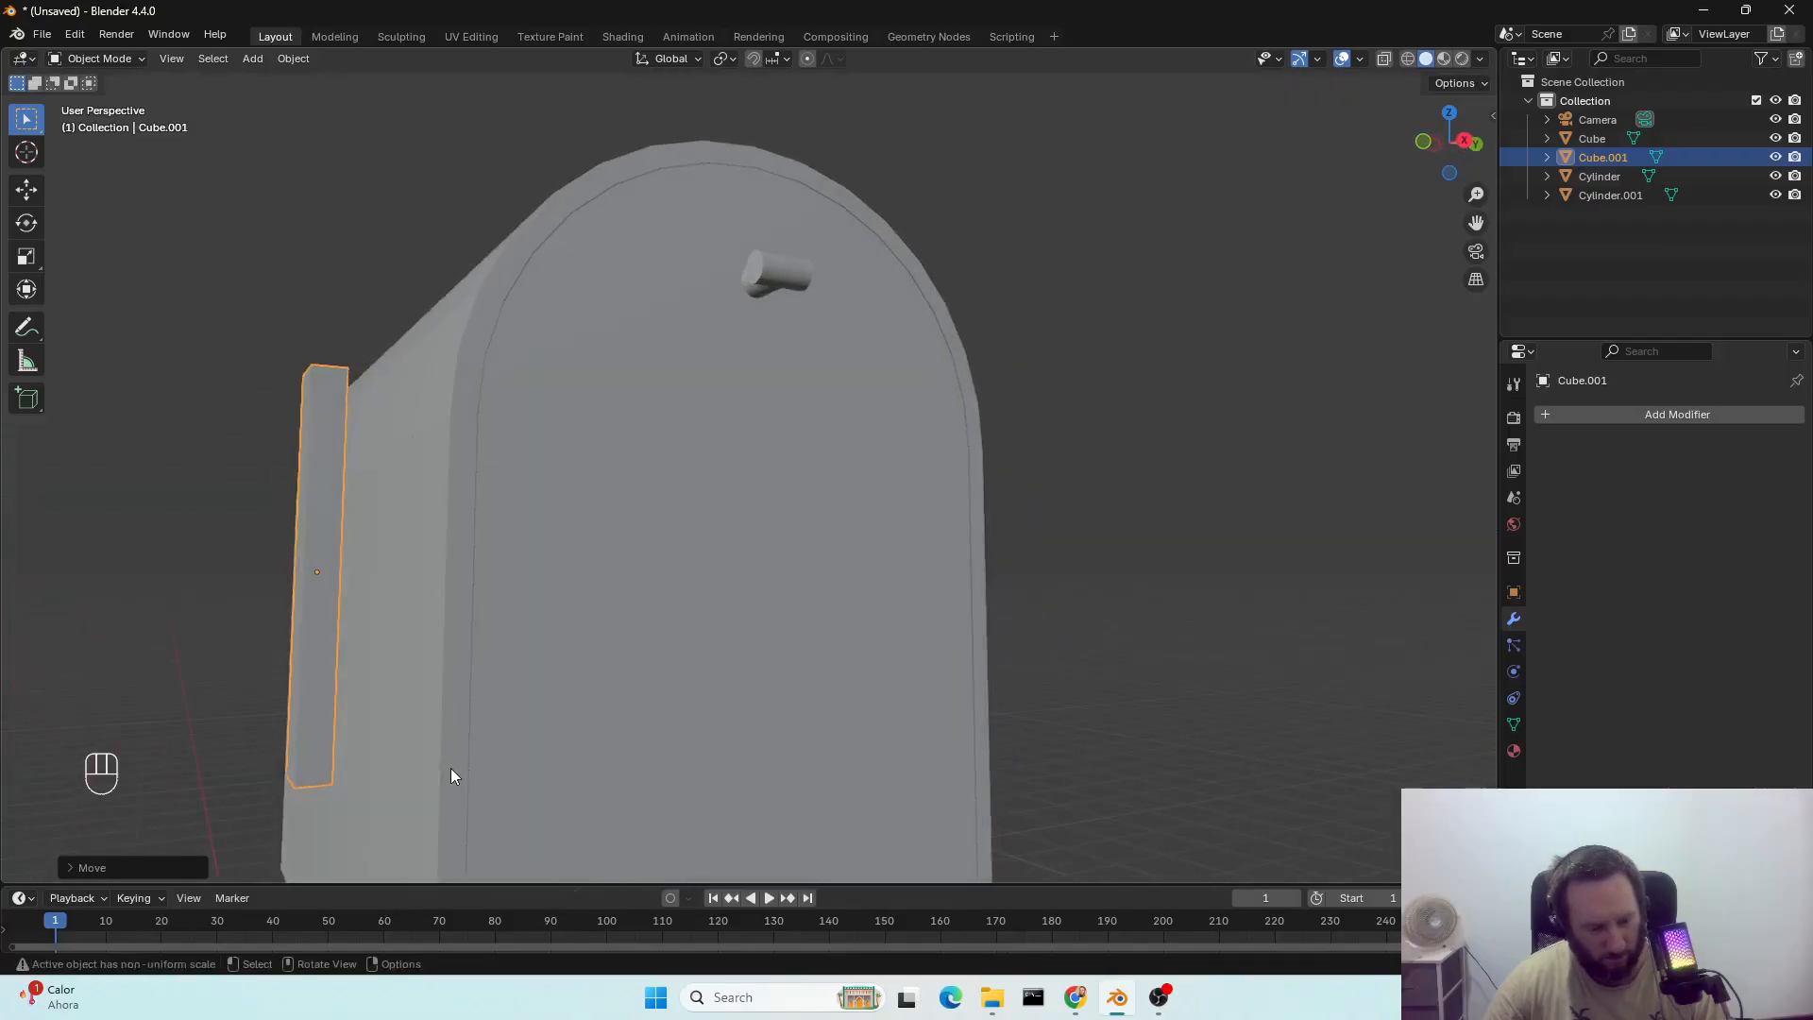
key("s")
key("y")
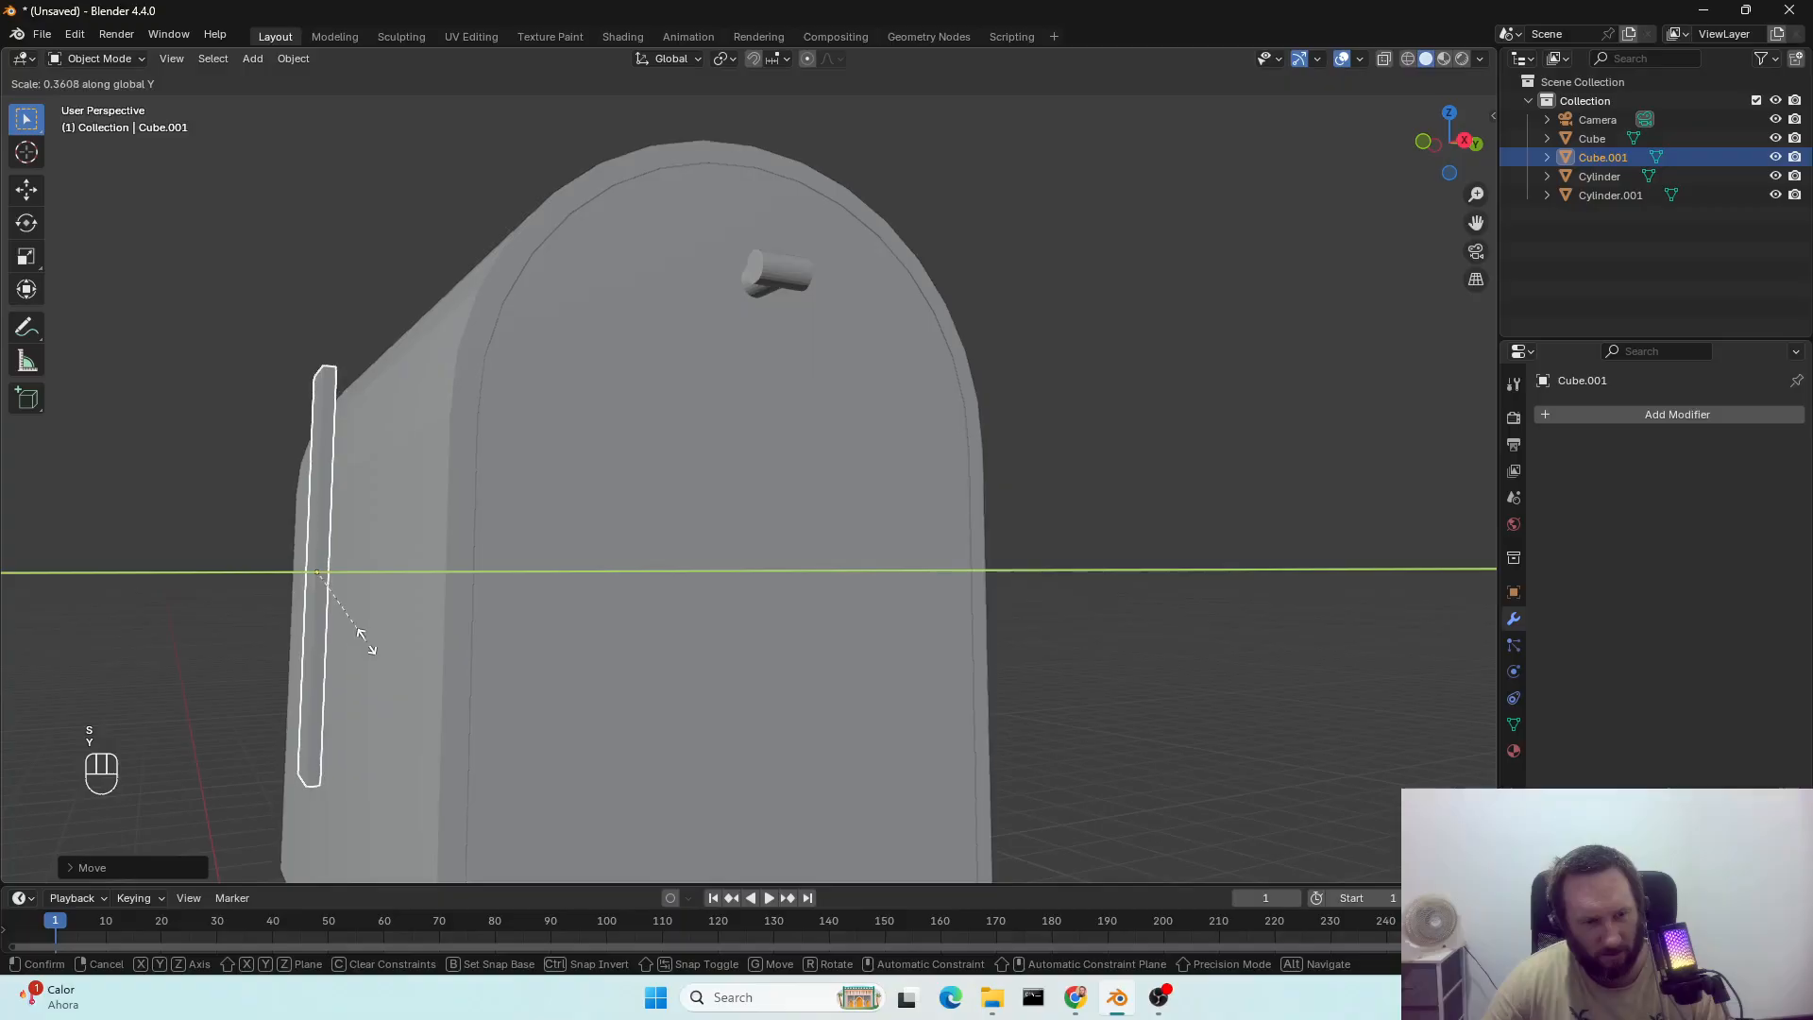
left_click(378, 668)
Move the thin strip about 0.05 m along Y so it sits against the mailbox's side wall.
middle_click_drag(377, 672, 393, 730)
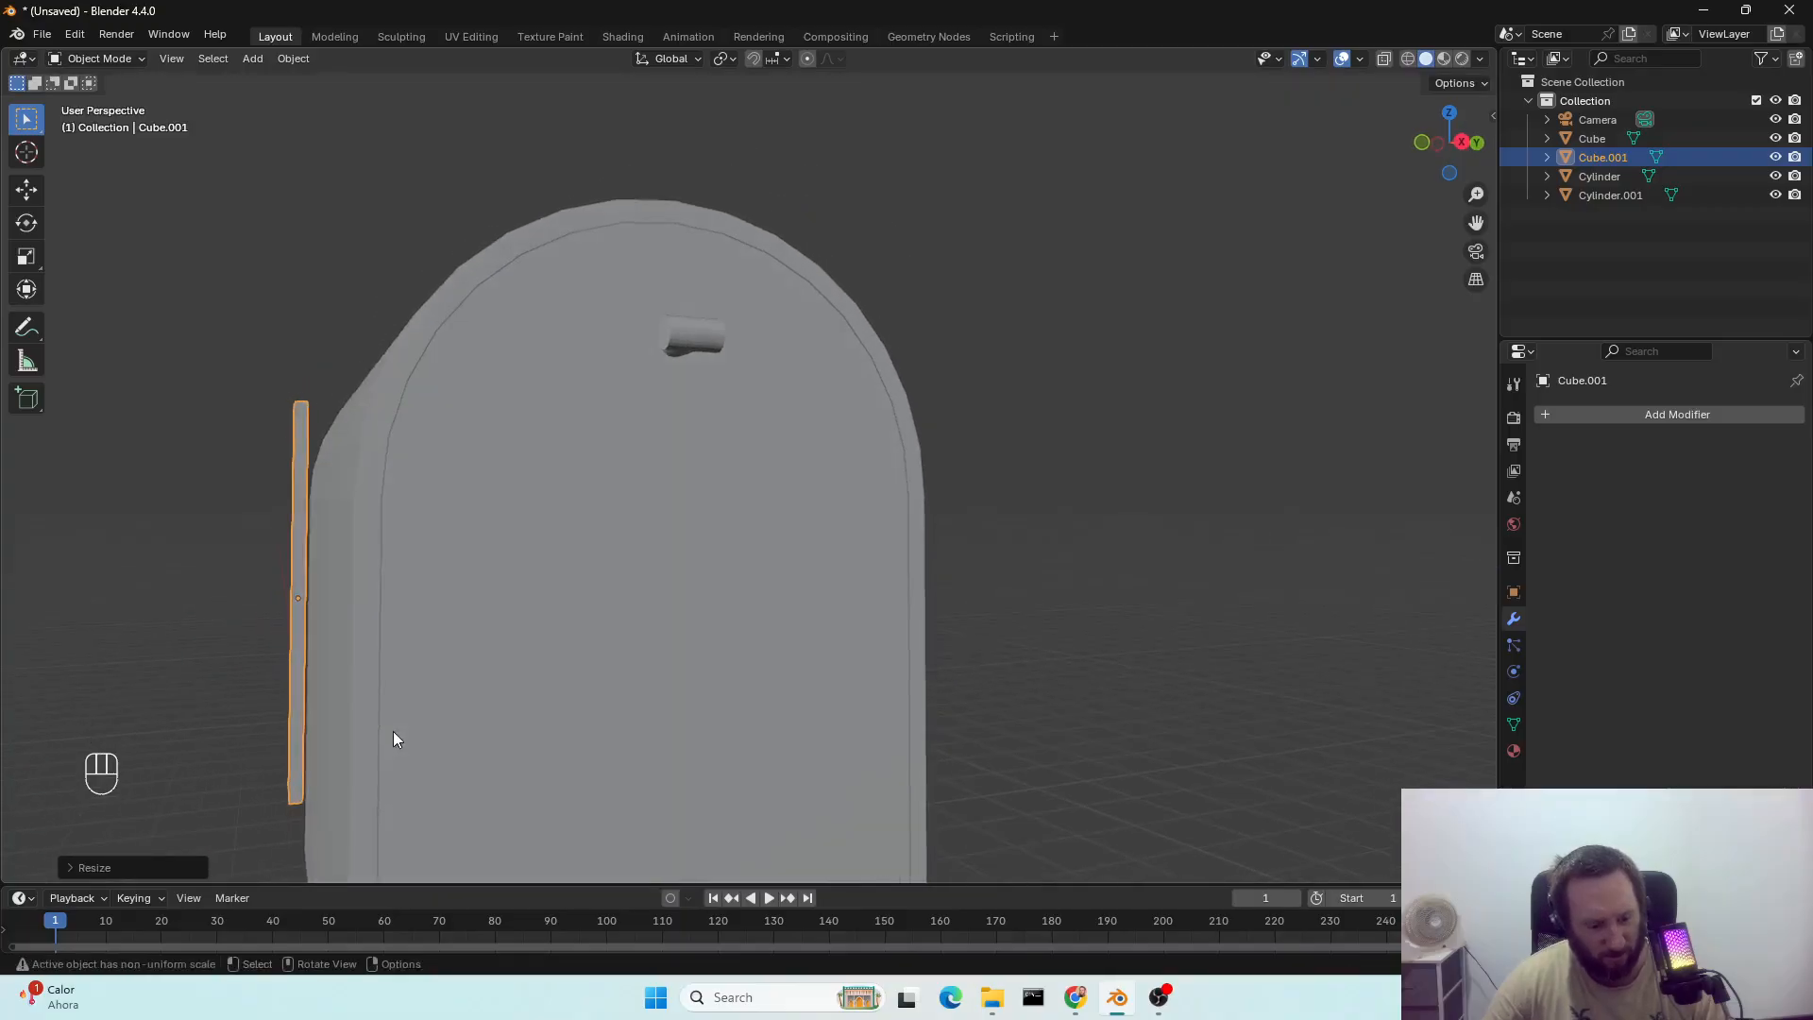
key("g")
key("y")
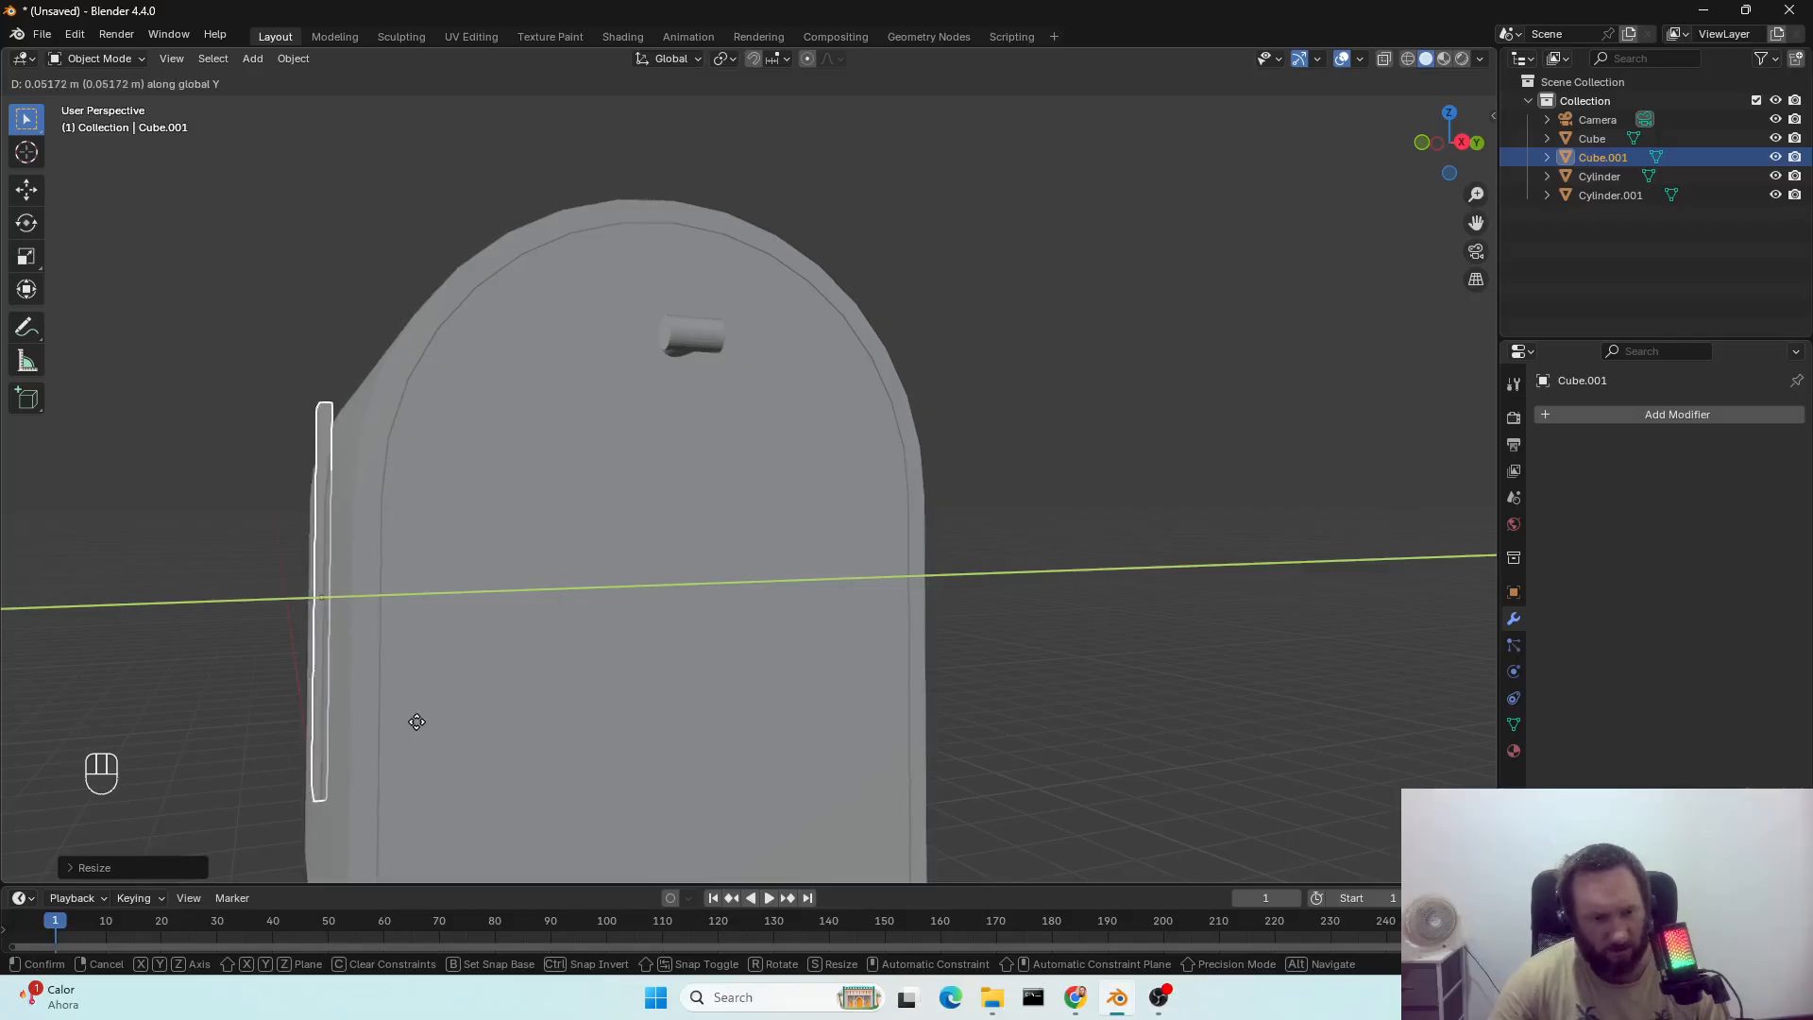
key("Left")
key("Left")
key("Return")
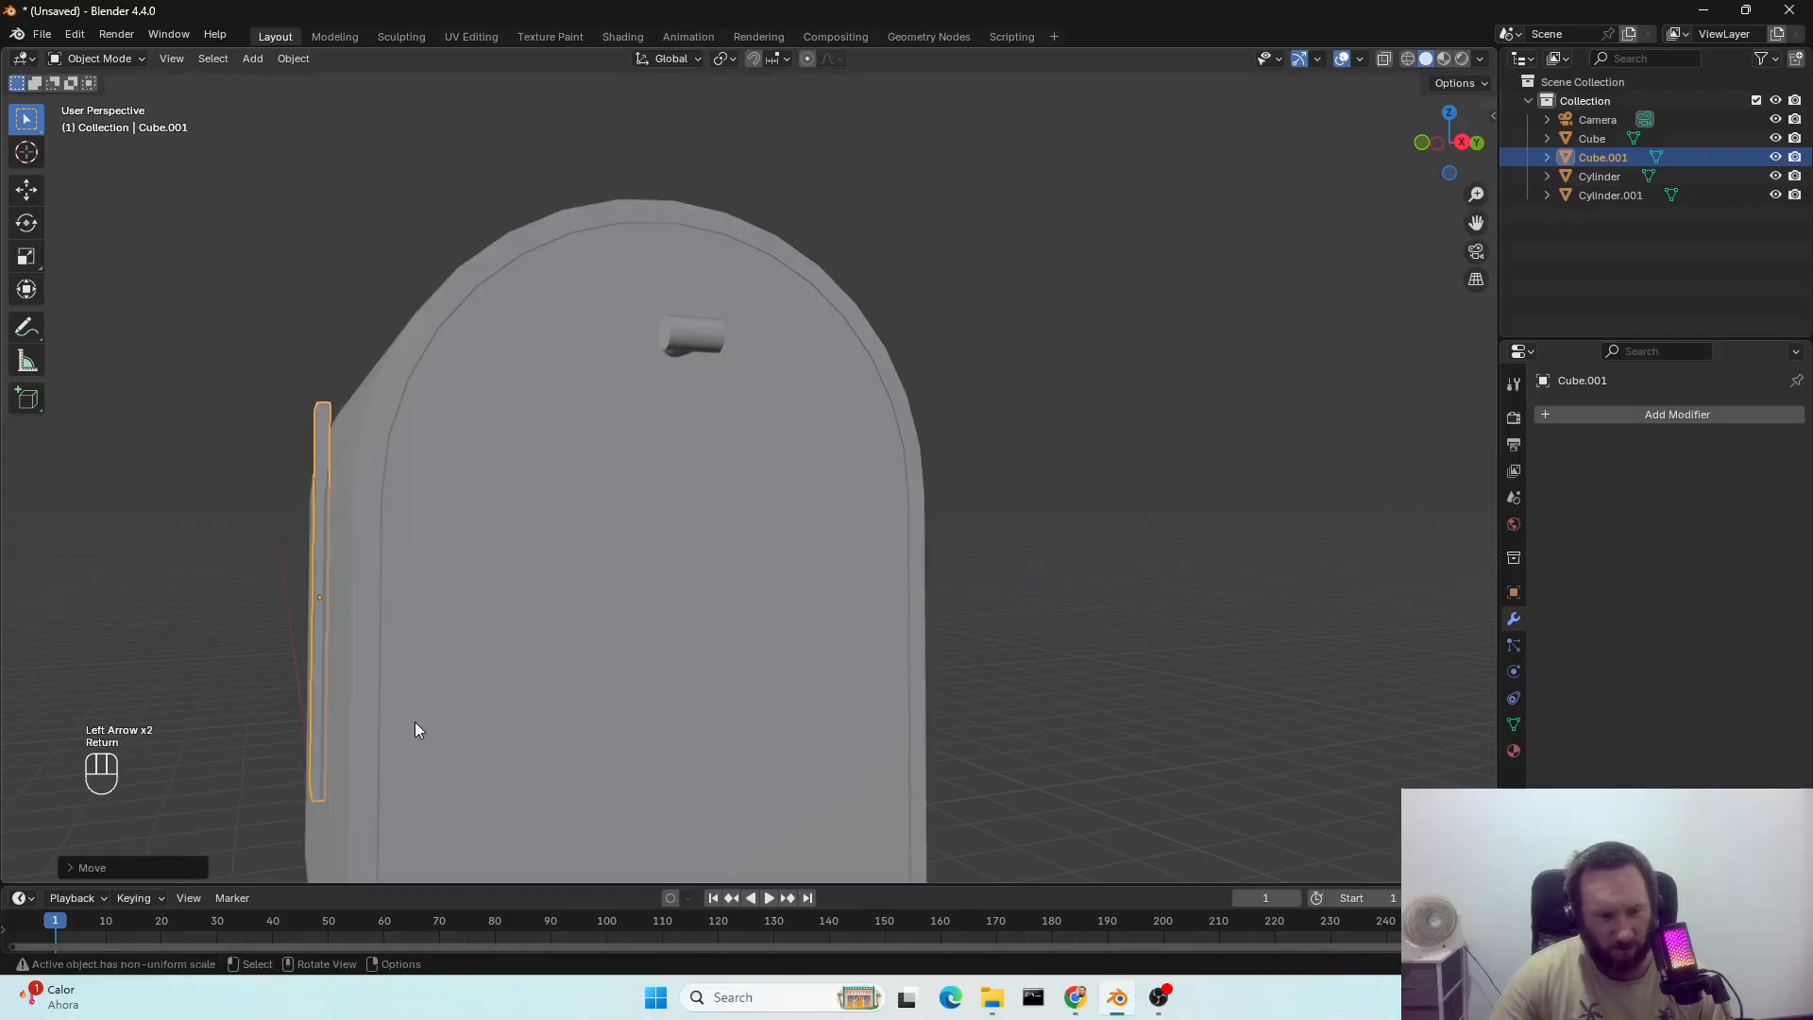
middle_click_drag(416, 721, 443, 745)
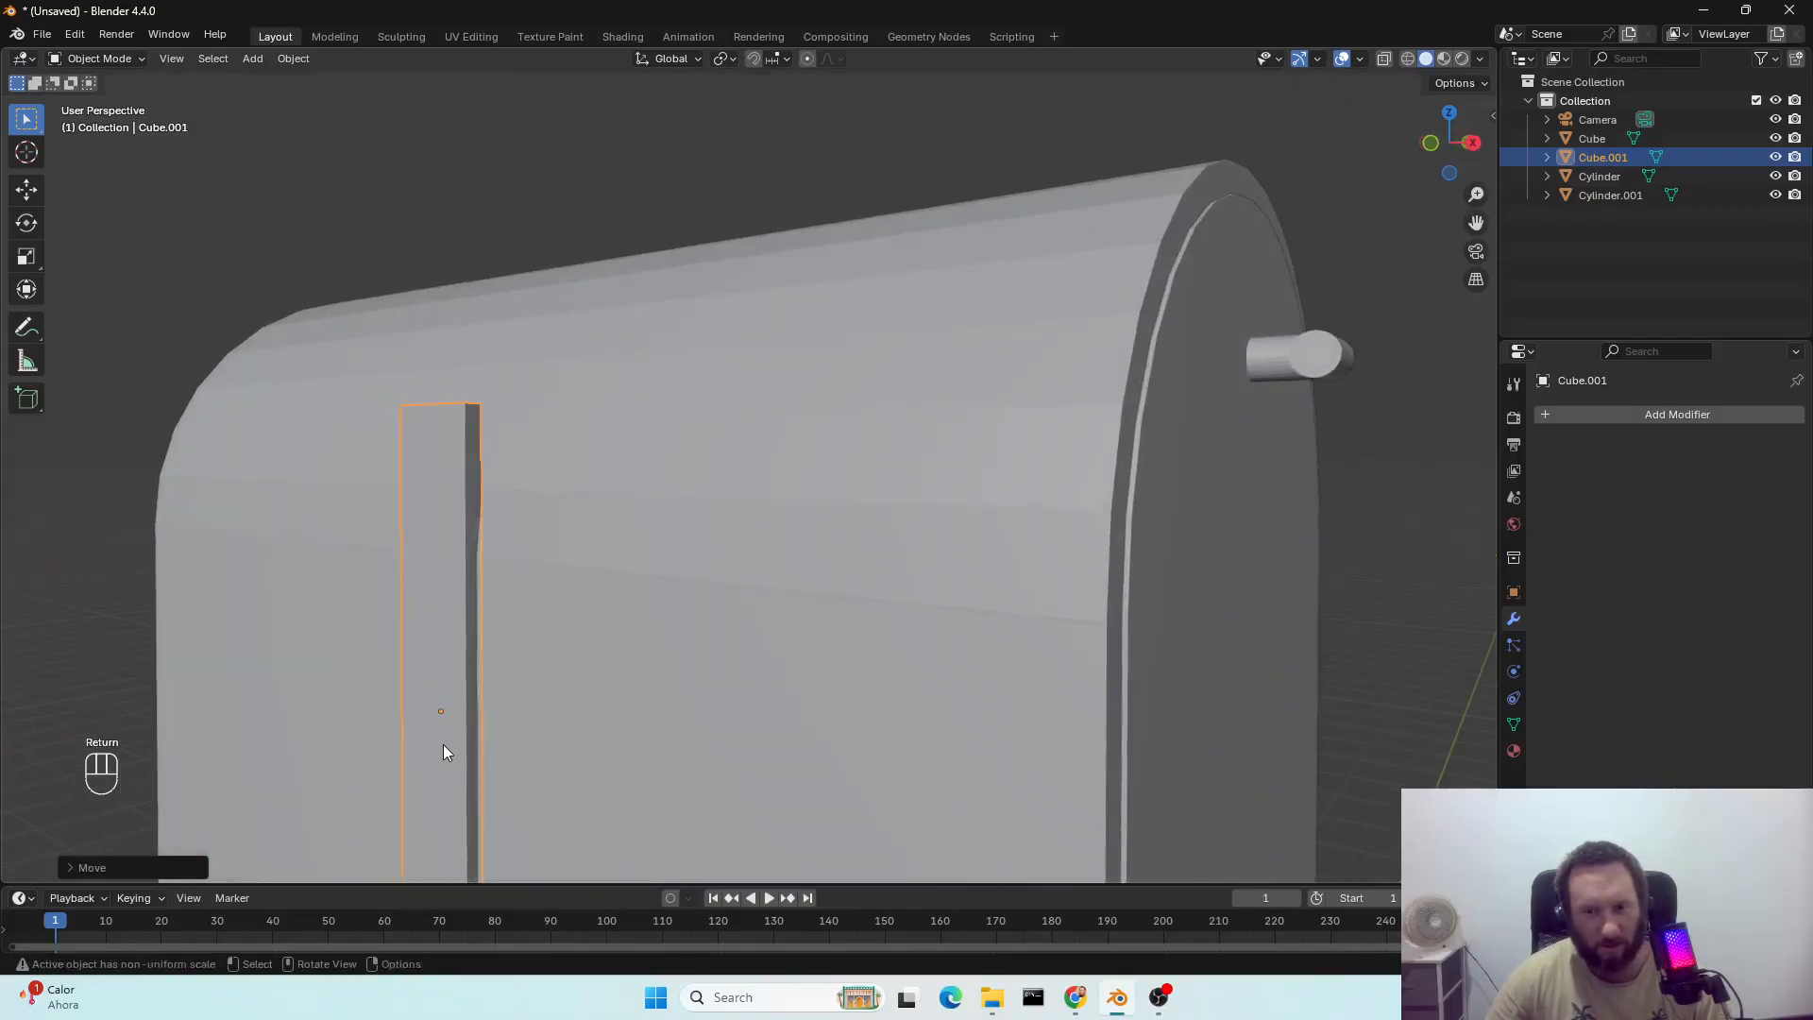
scroll(991, 721, "down", 6)
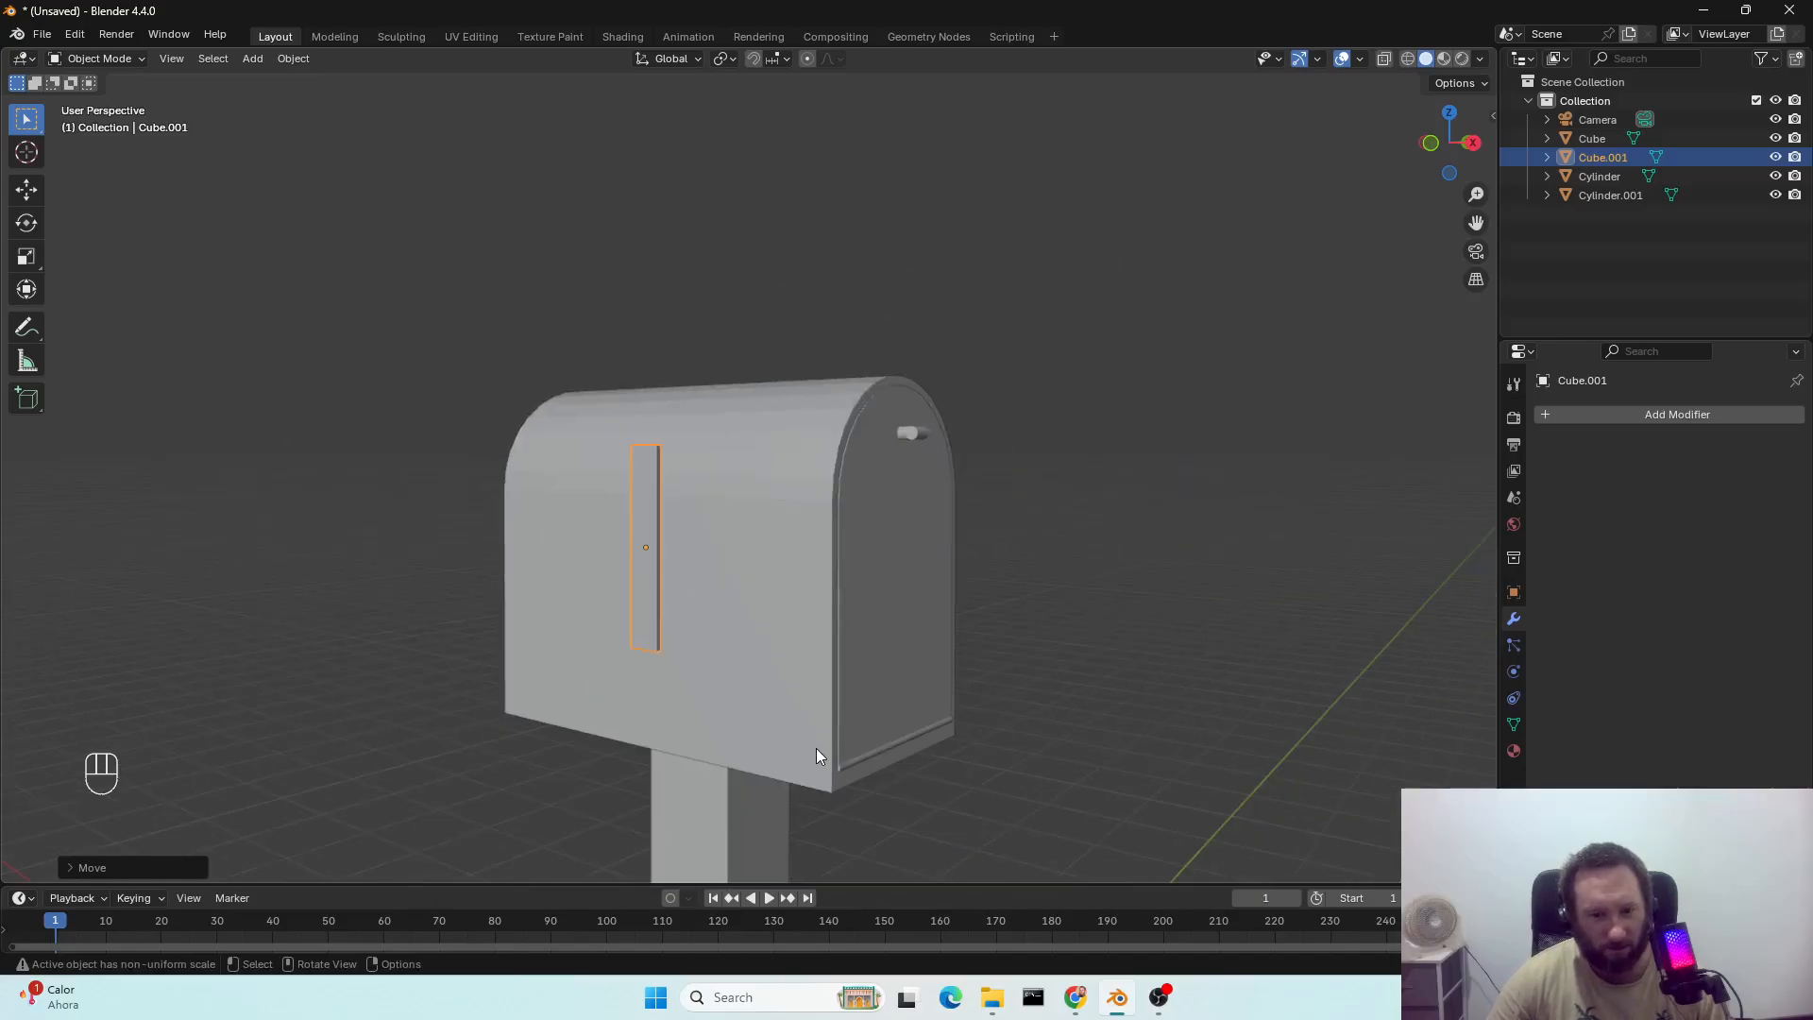
Duplicate the thin side strip, place the copy away from the mailbox, and delete that copy.
key("shift")
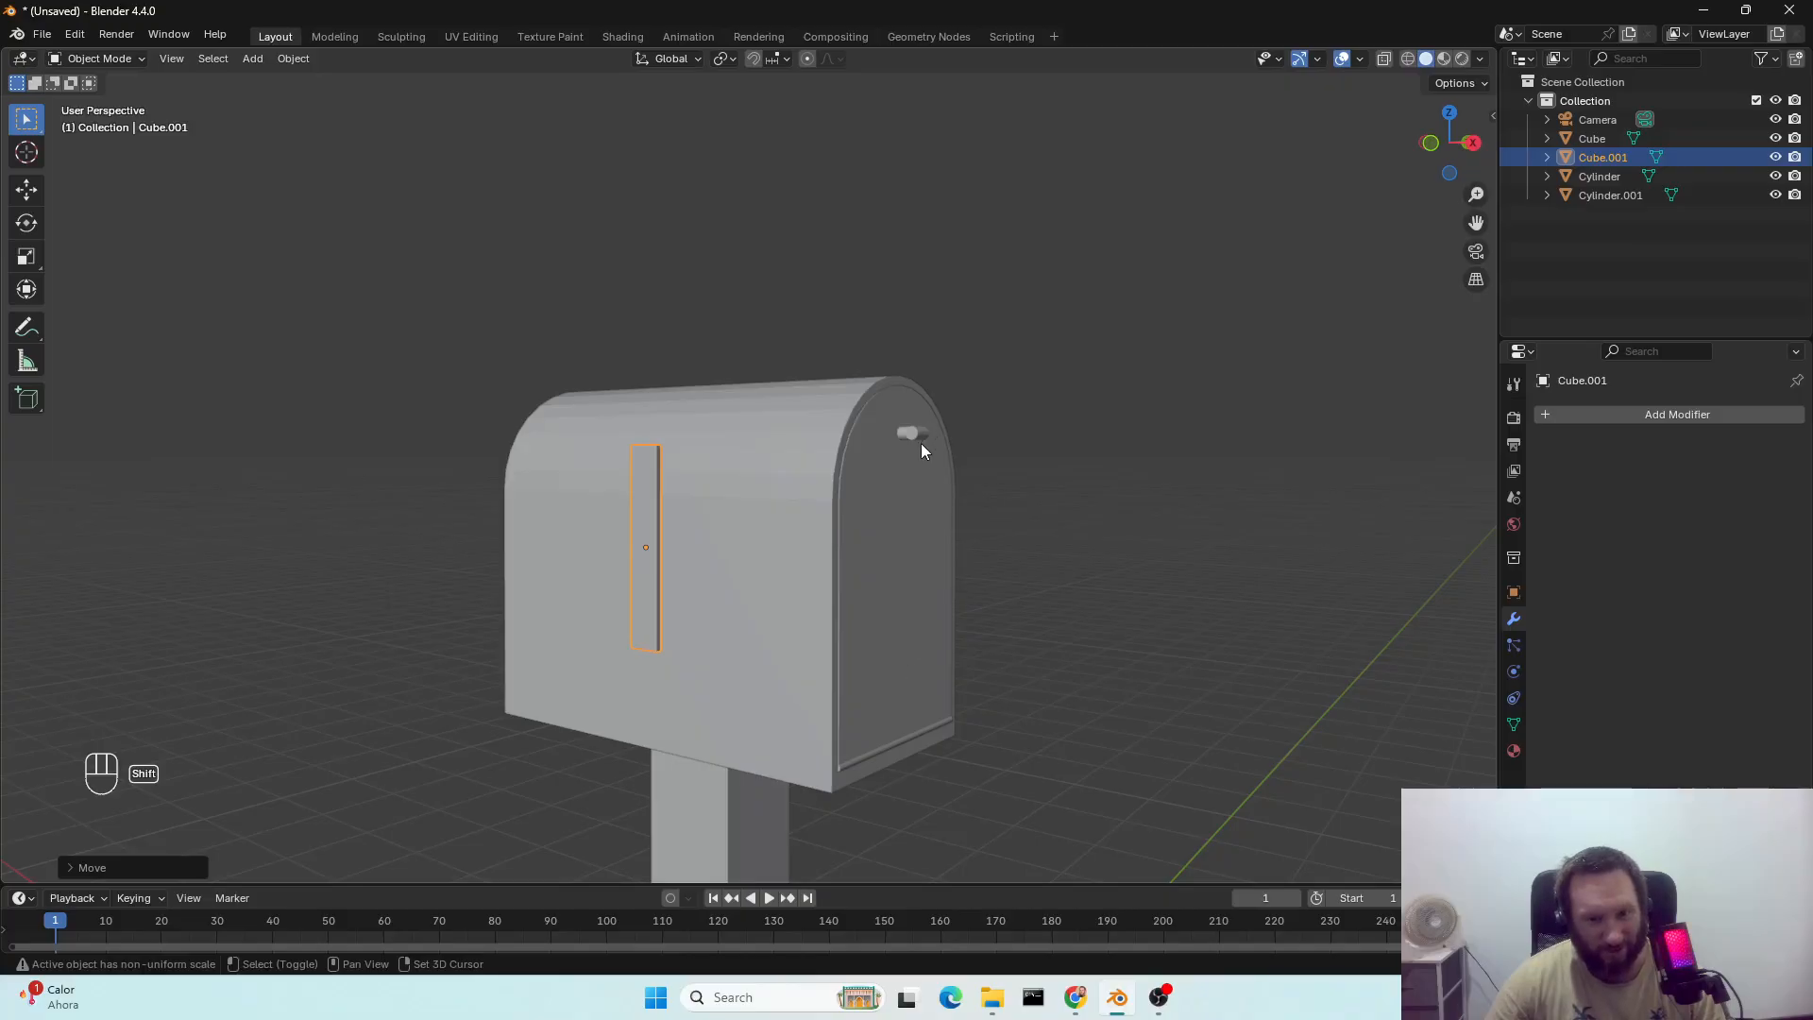
key("shift+s")
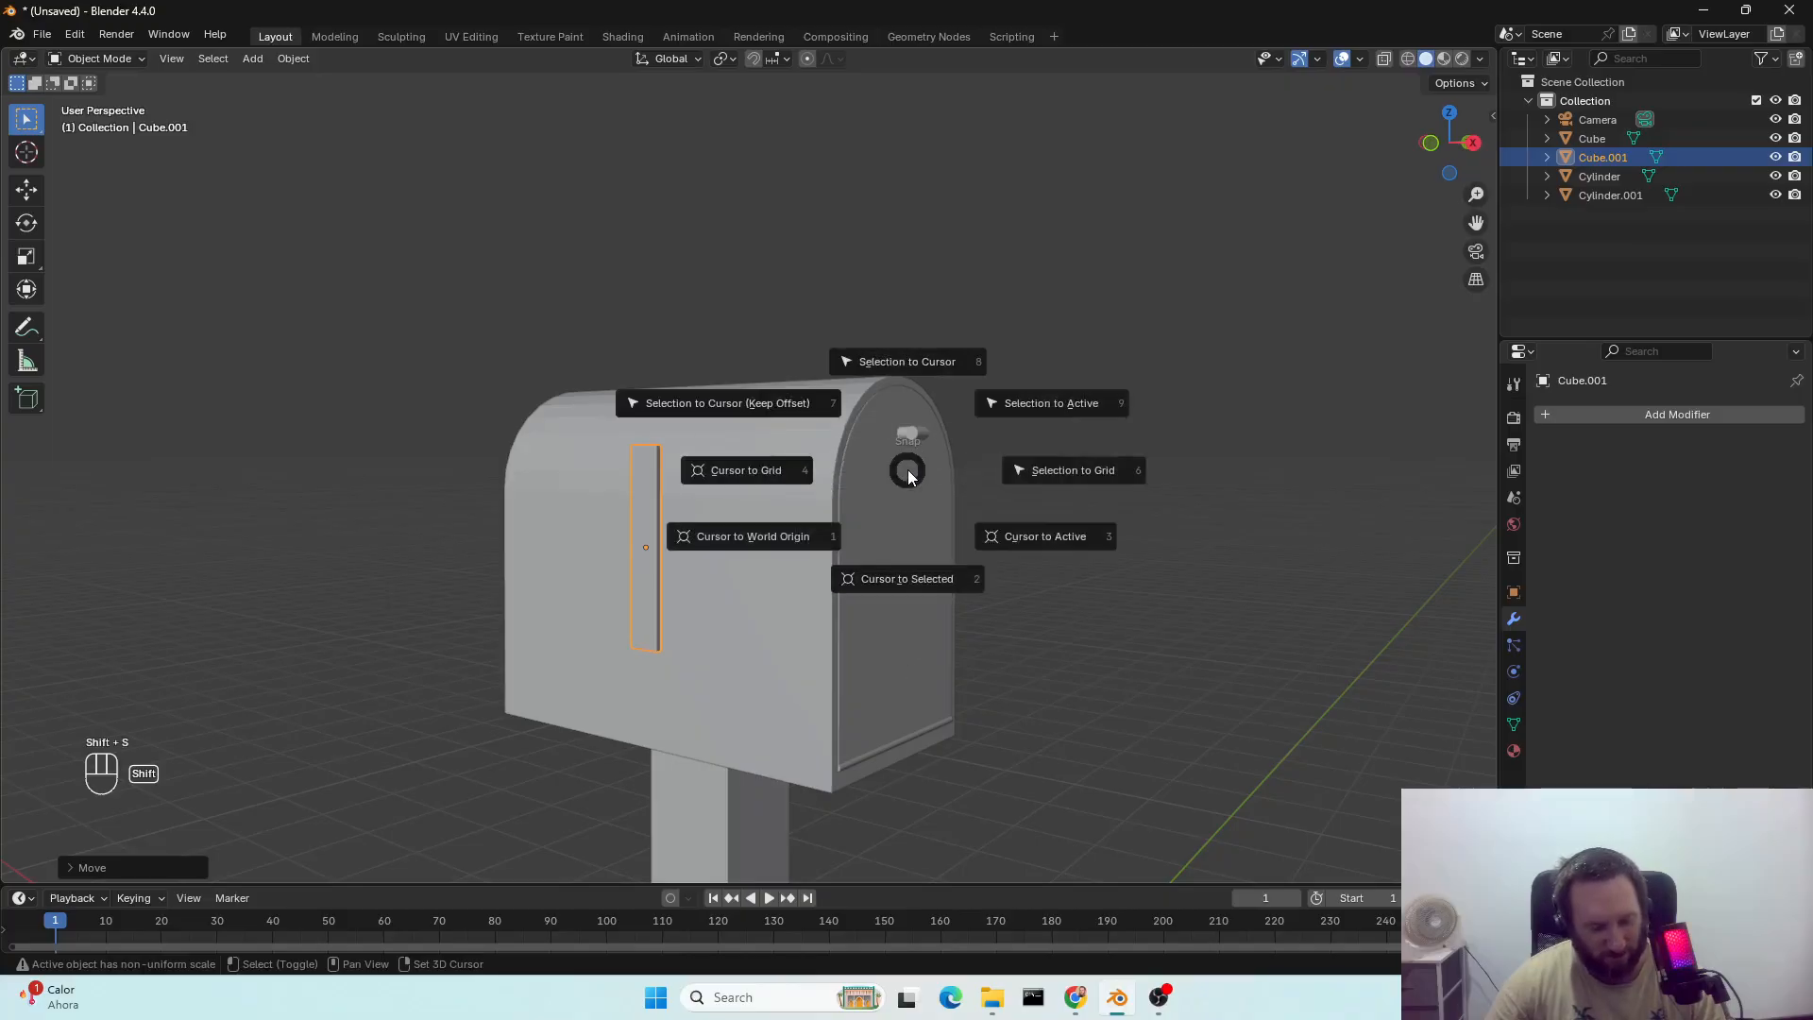
key("shift+d")
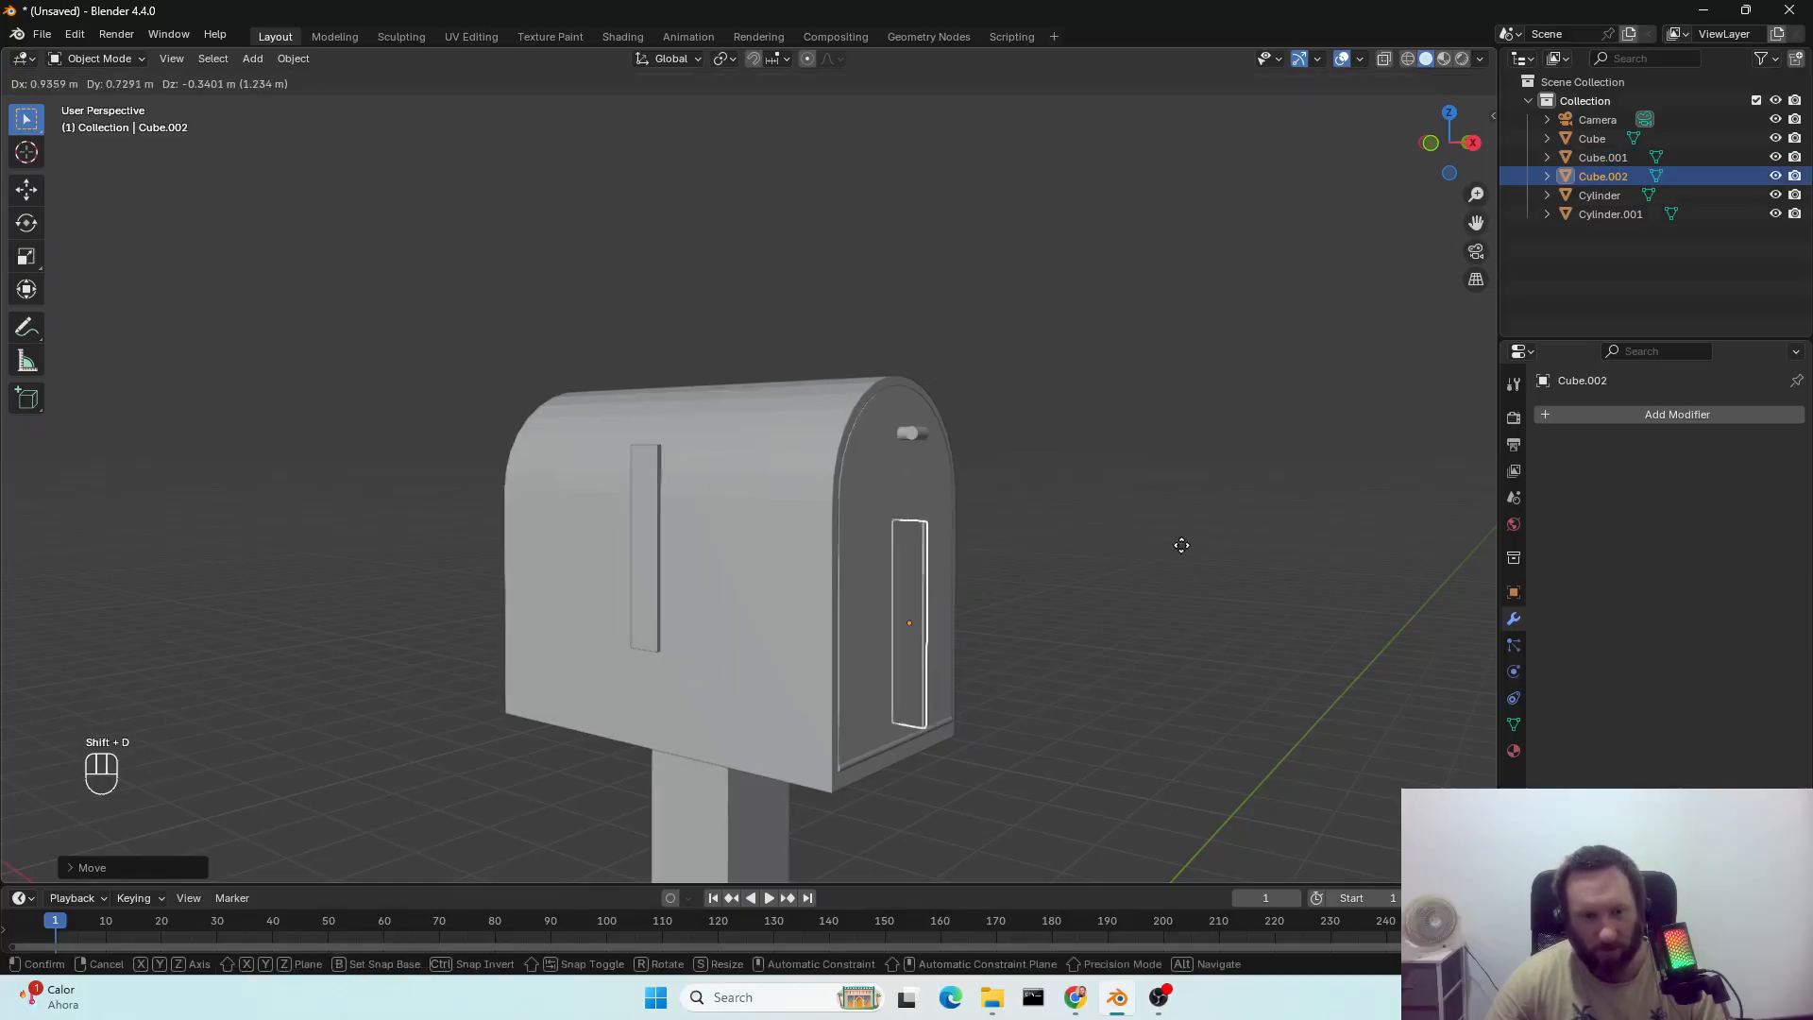
left_click(1368, 538)
key("Delete")
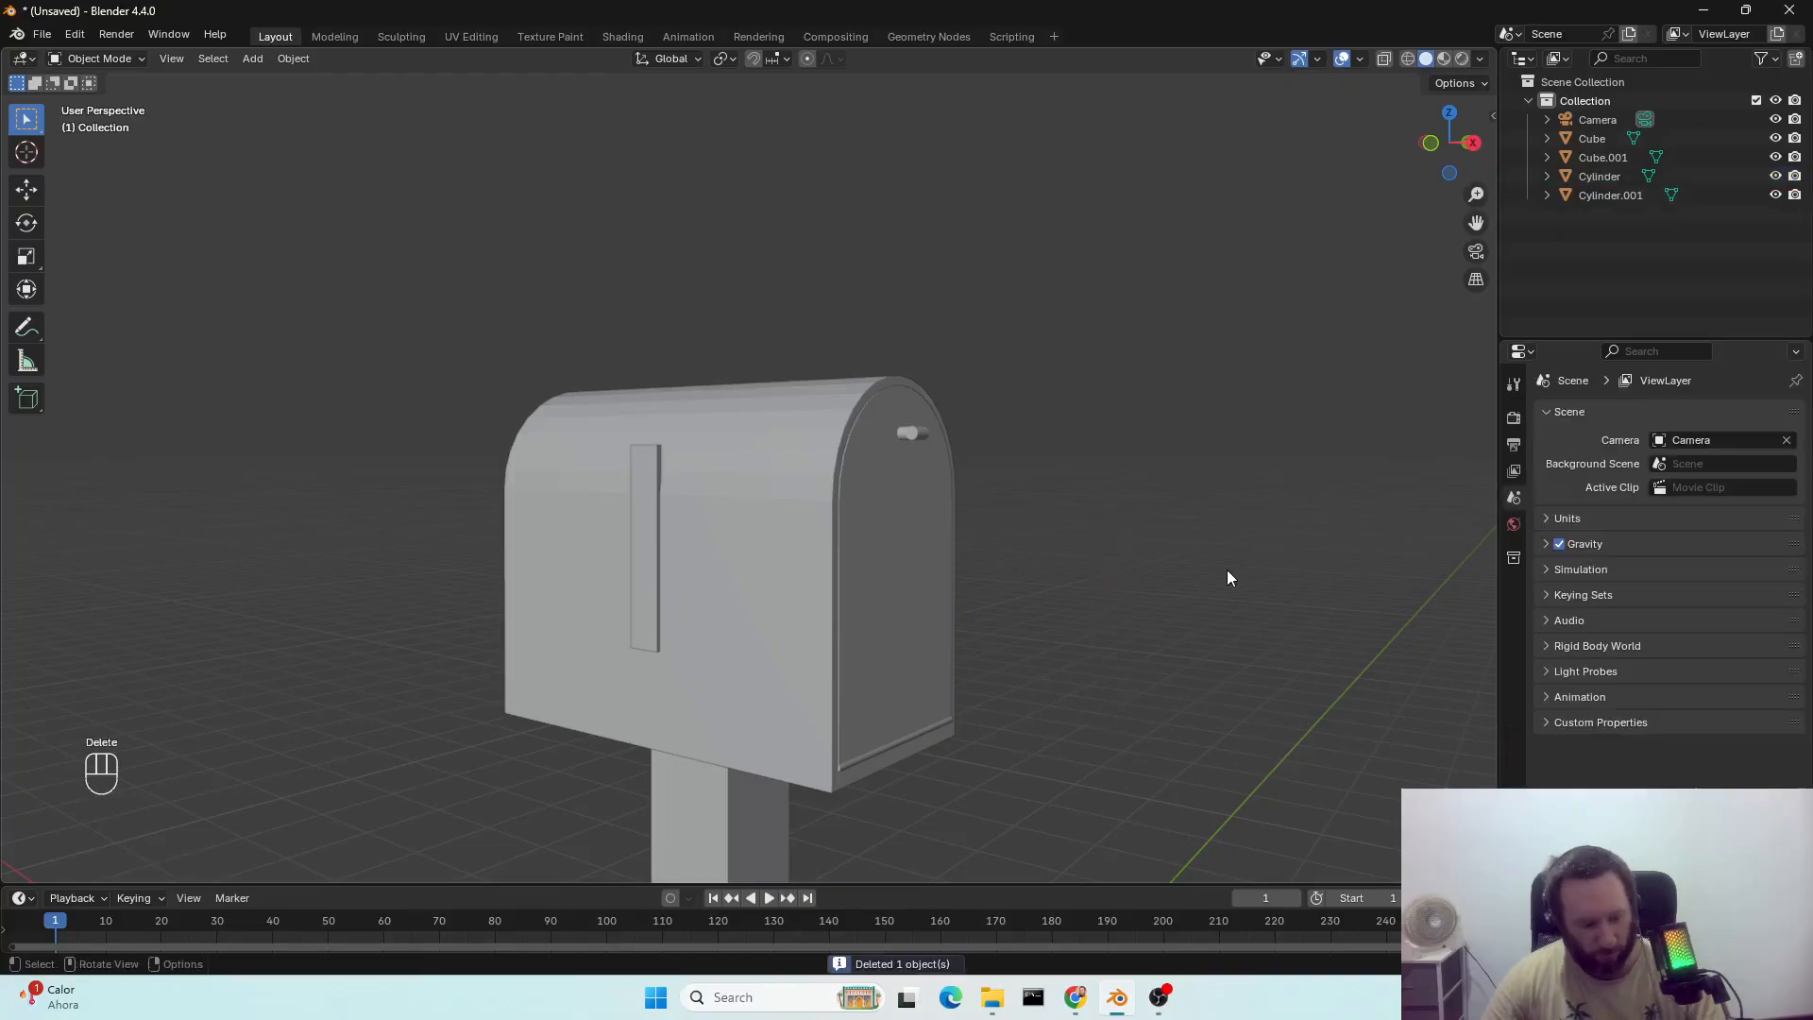
Add a cylinder mesh and raise it along Z to the height of the mailbox body.
key("shift+a")
mouse_move(1226, 569)
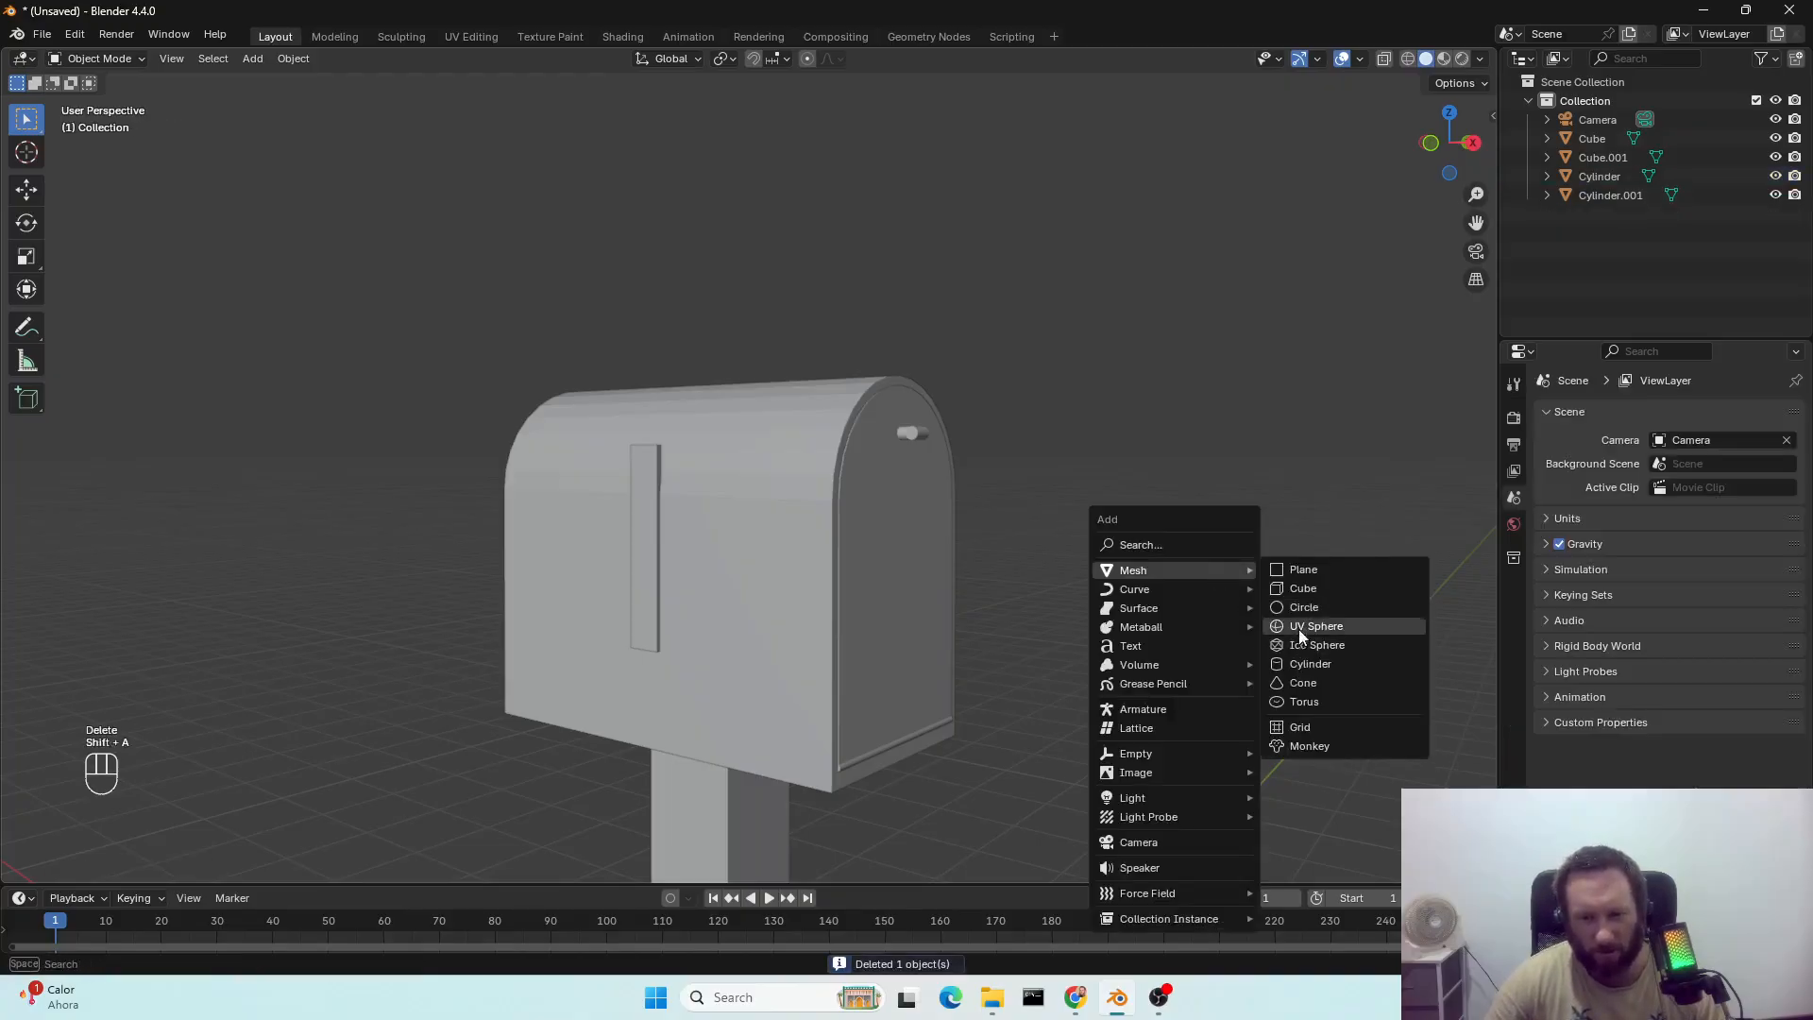
left_click(1312, 665)
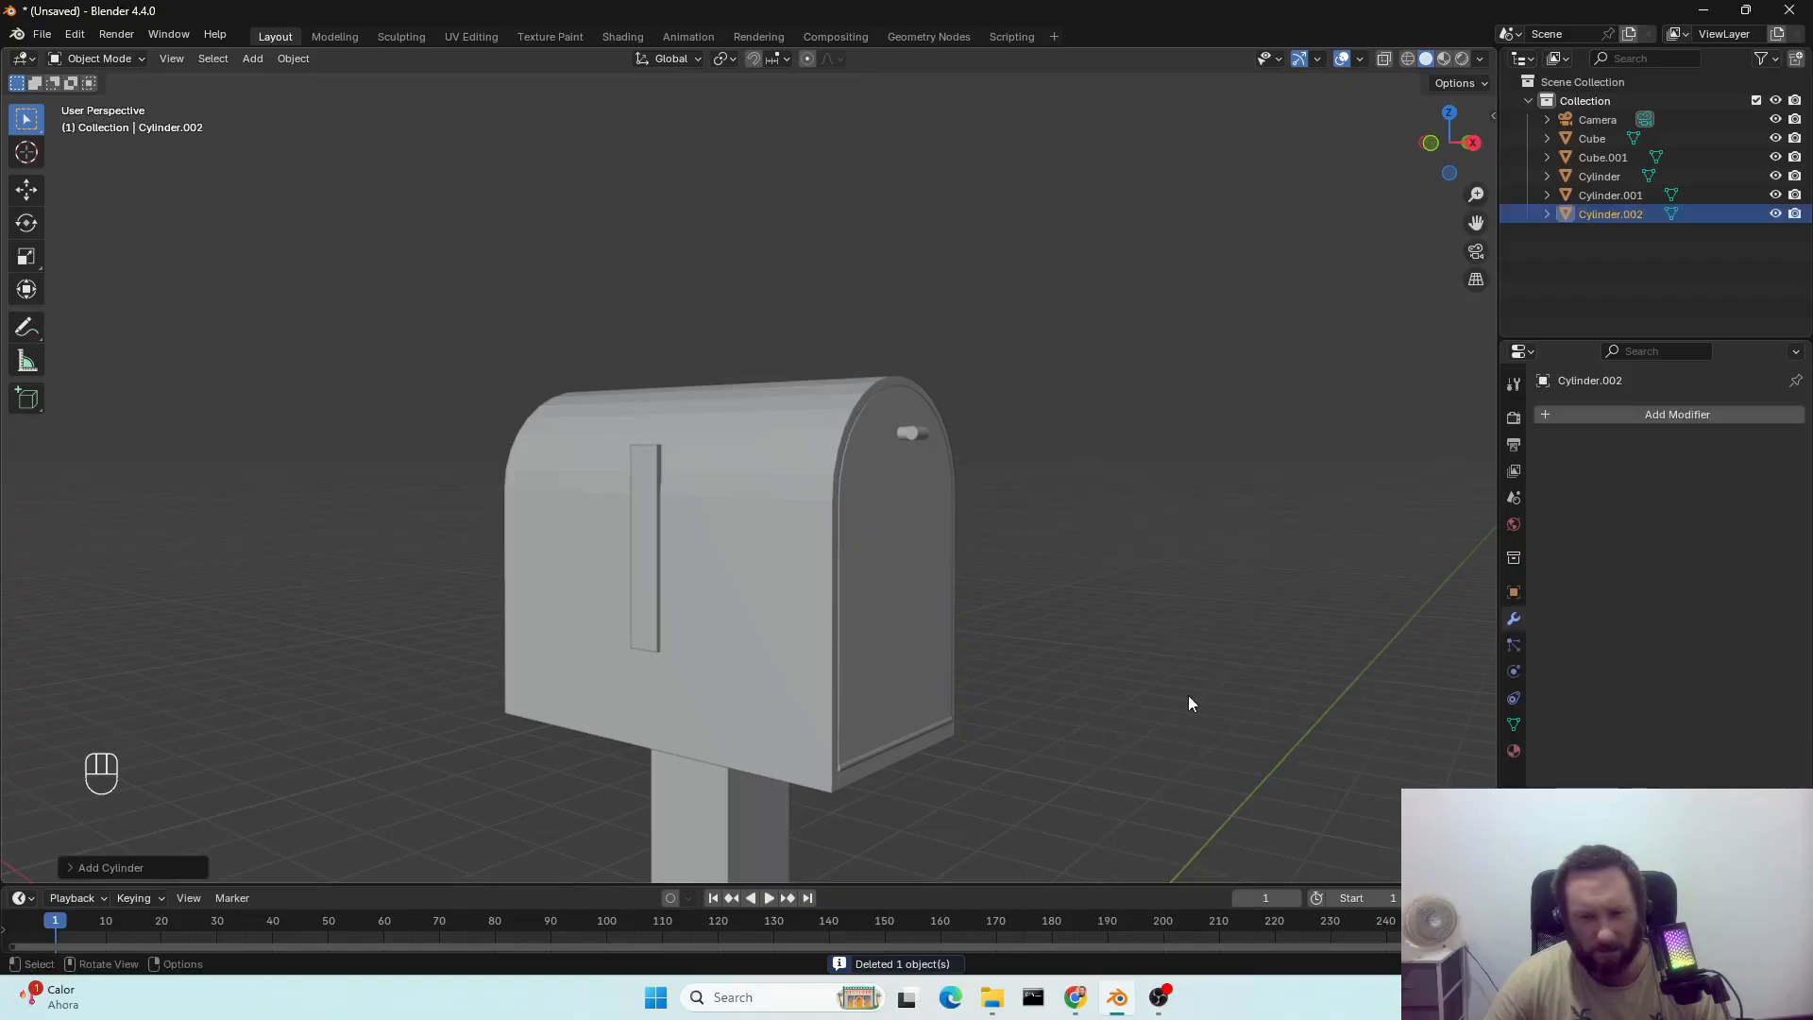
key("g")
key("z")
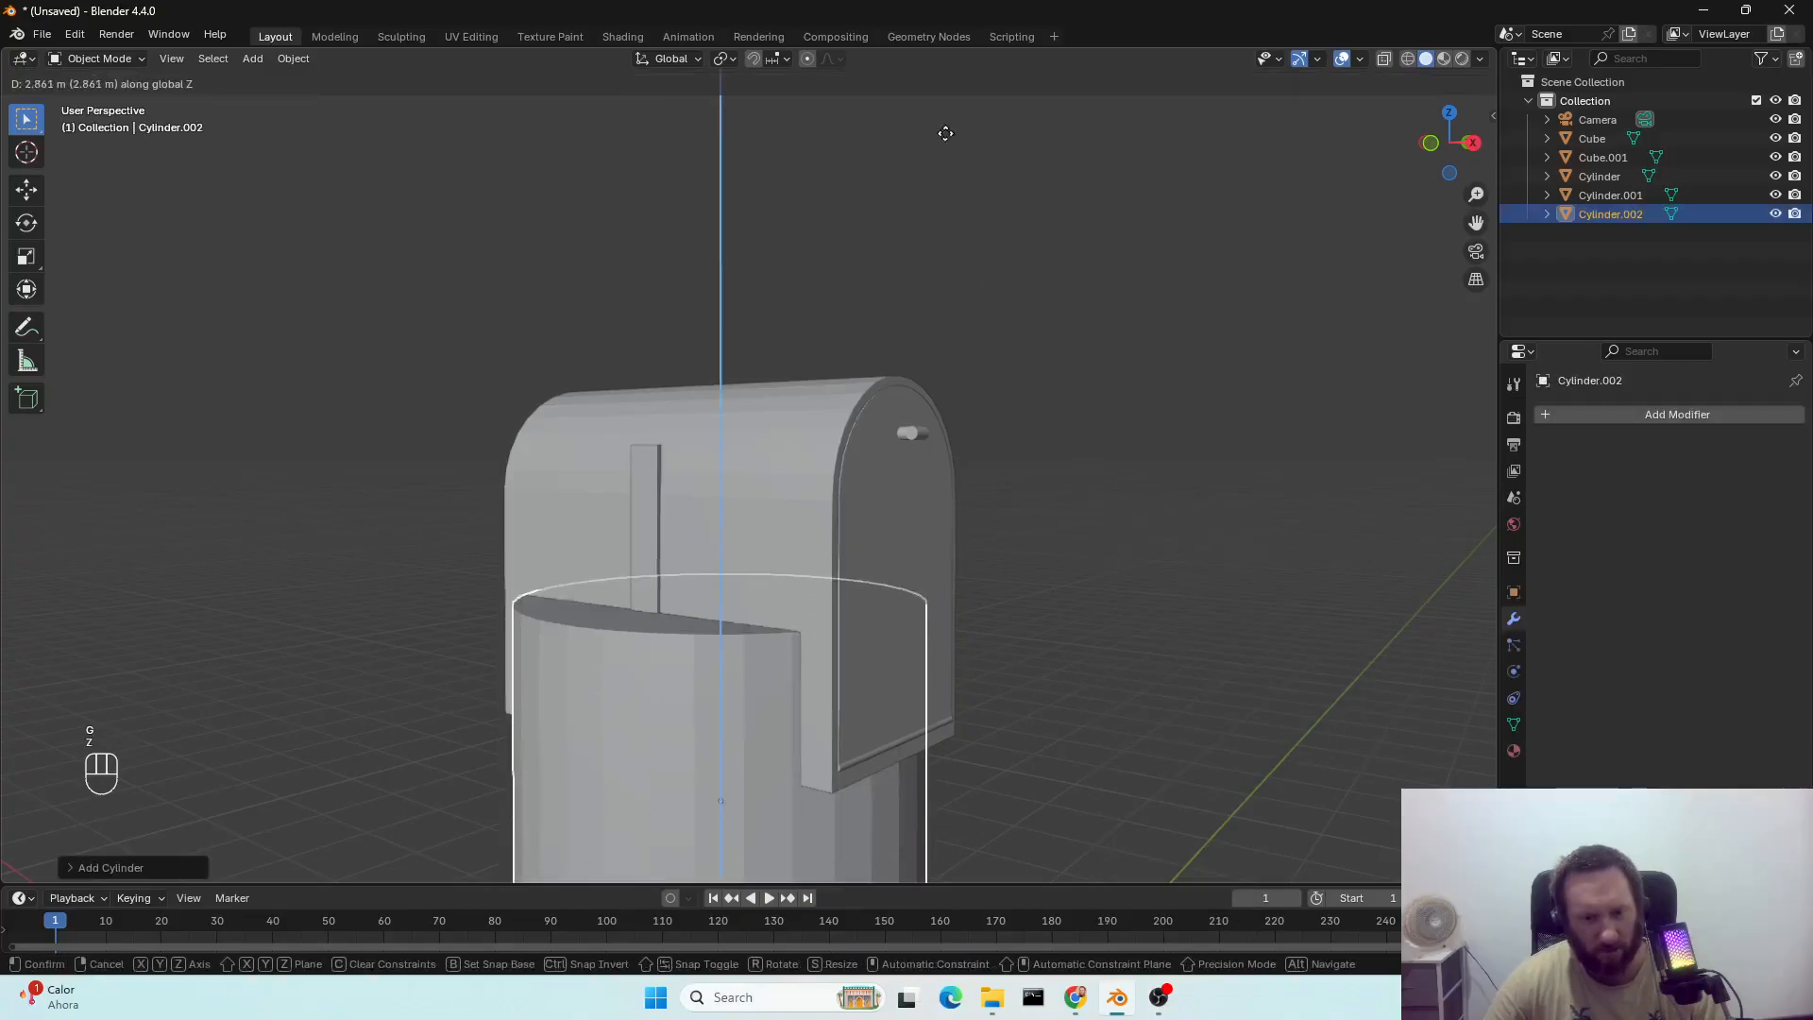
left_click(926, 781)
key("r")
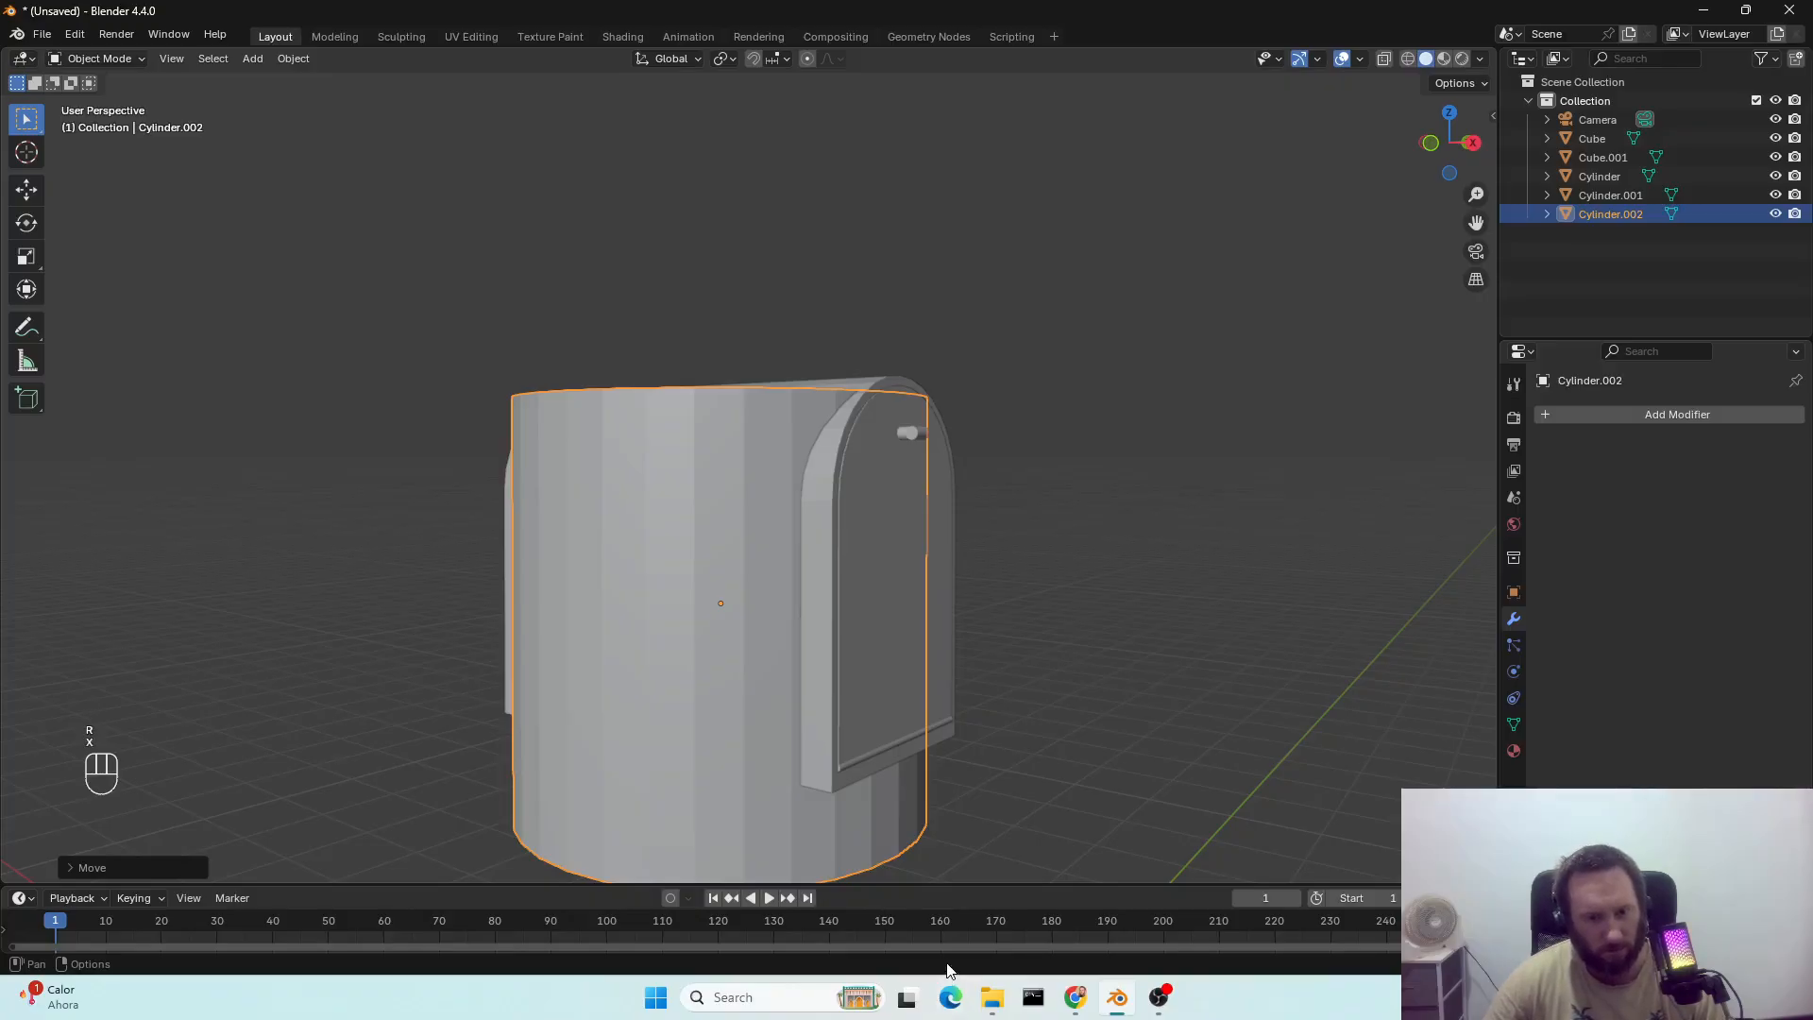
right_click(947, 970)
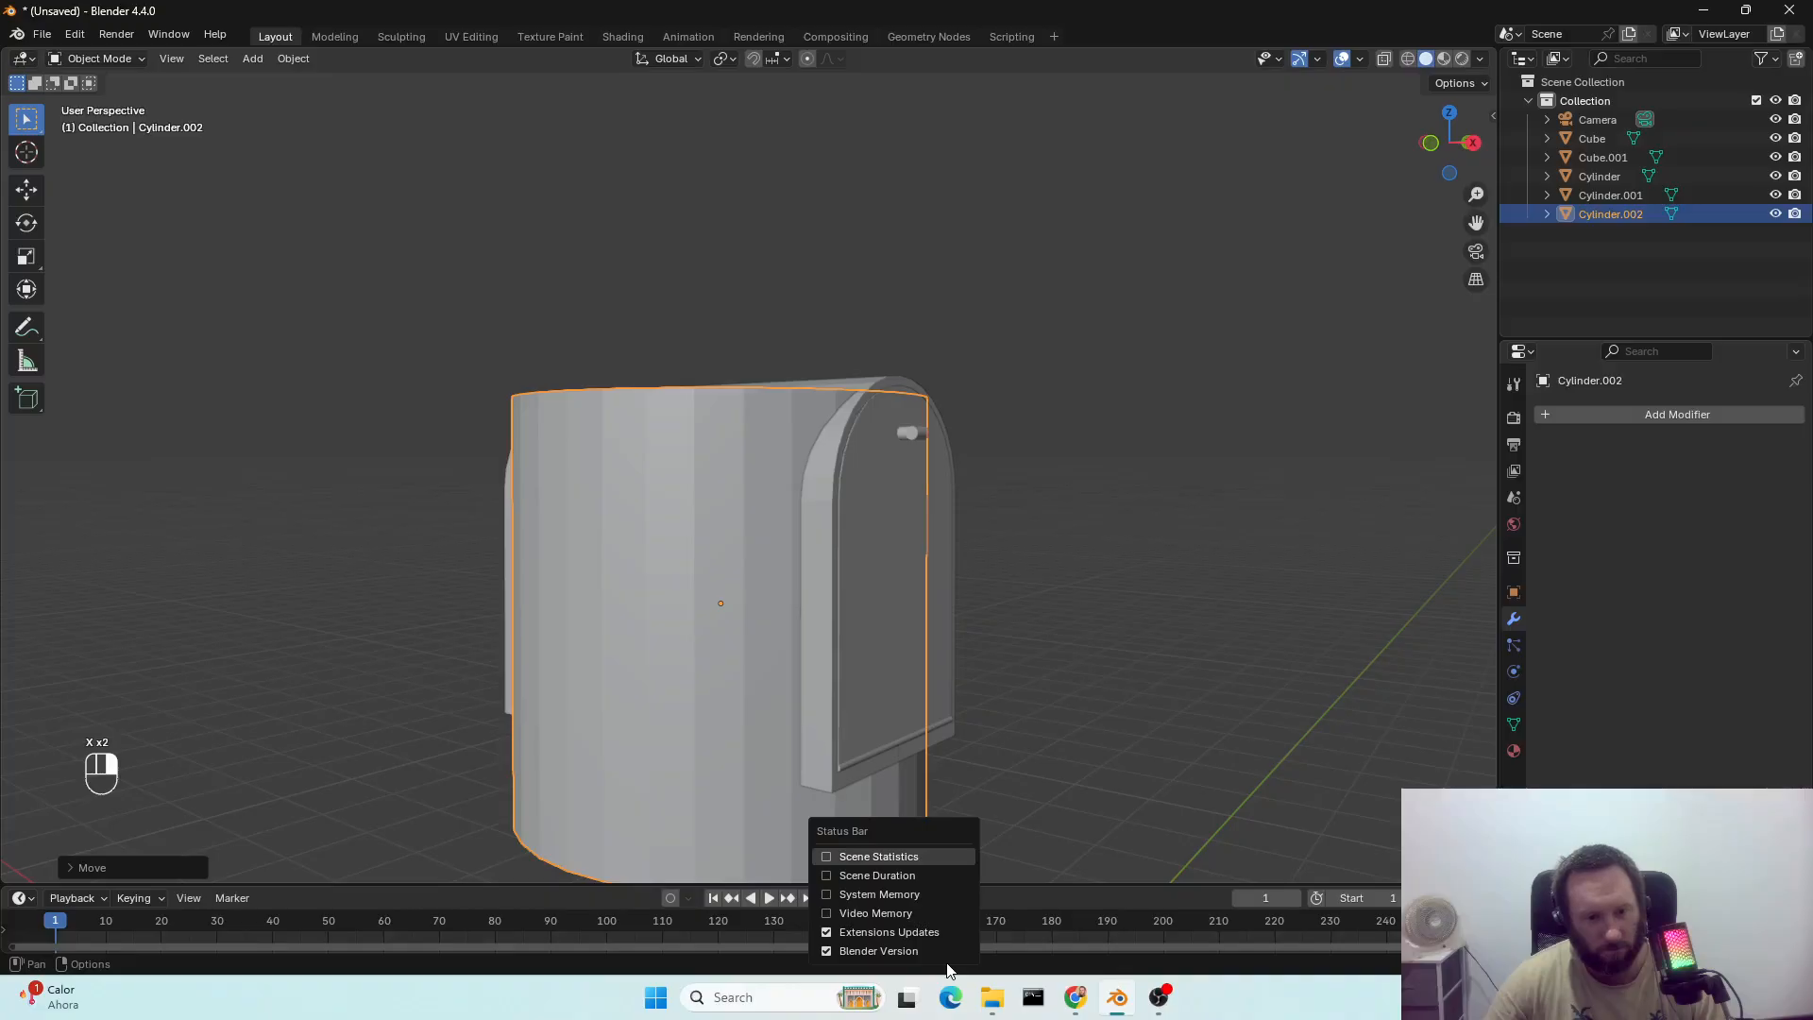
left_click(576, 561)
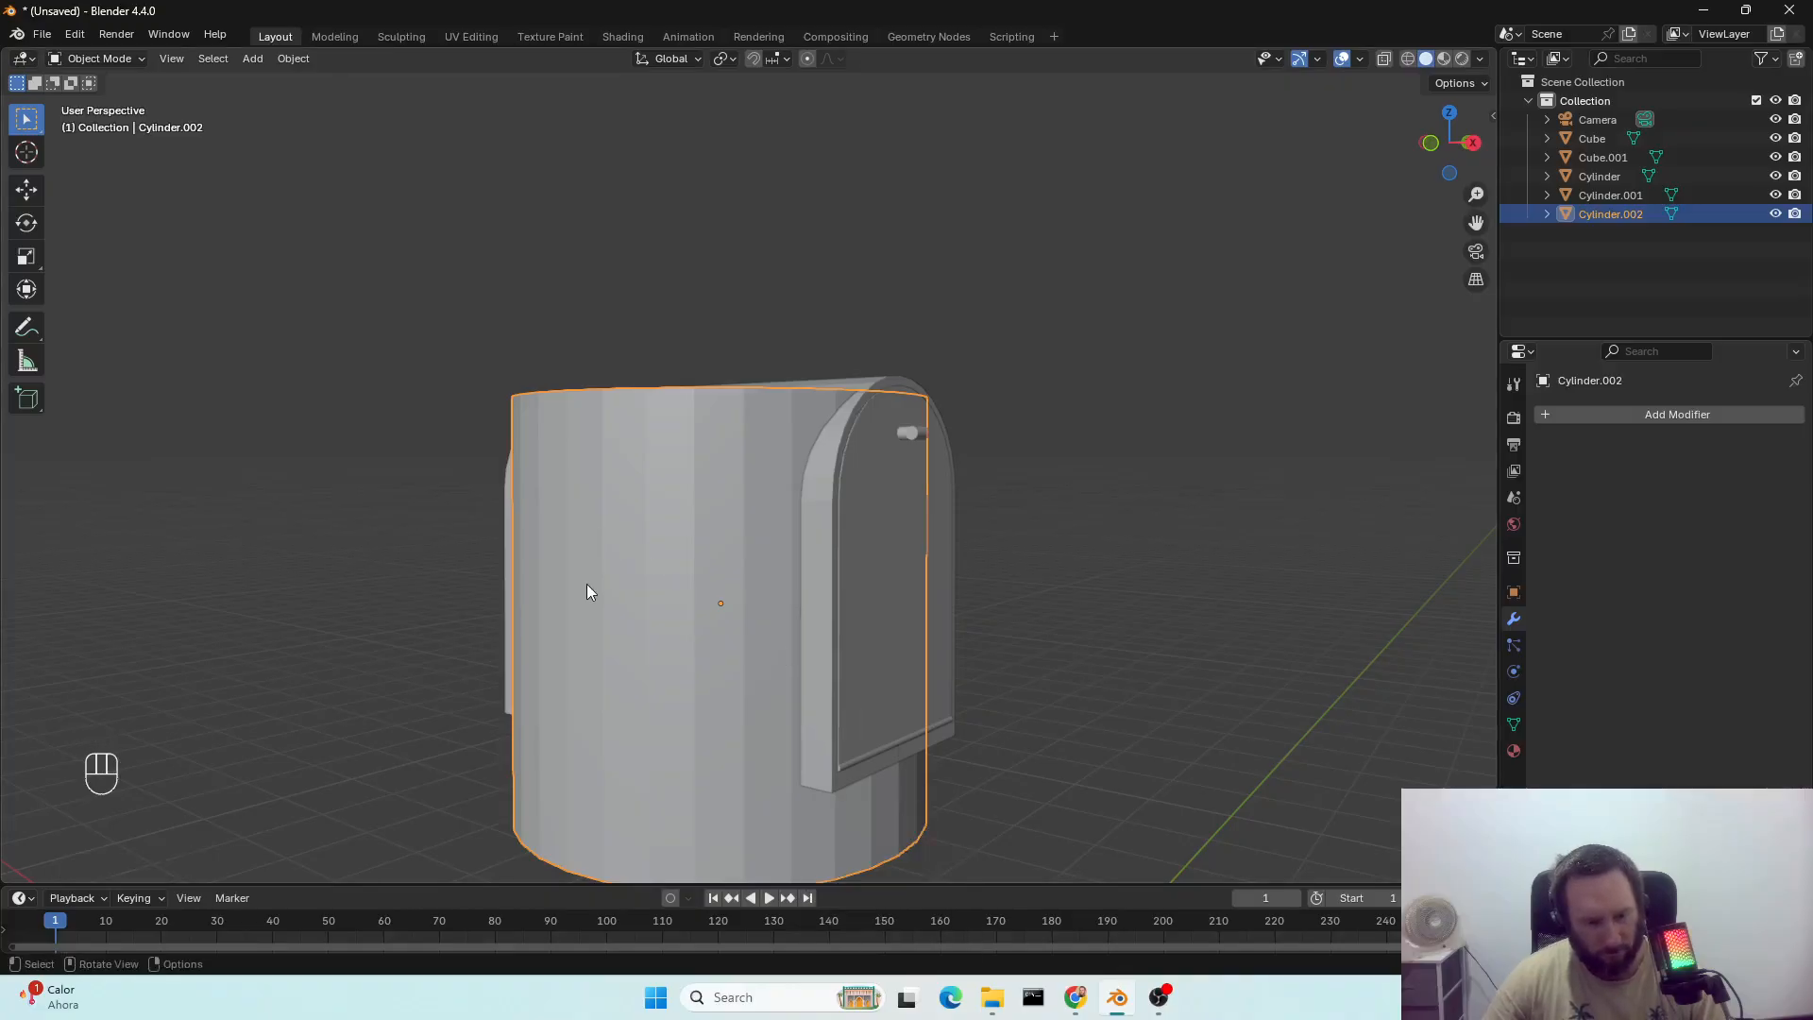
Rotate the new cylinder 90 degrees about the X axis so it lies across the mailbox.
key("r")
key("x")
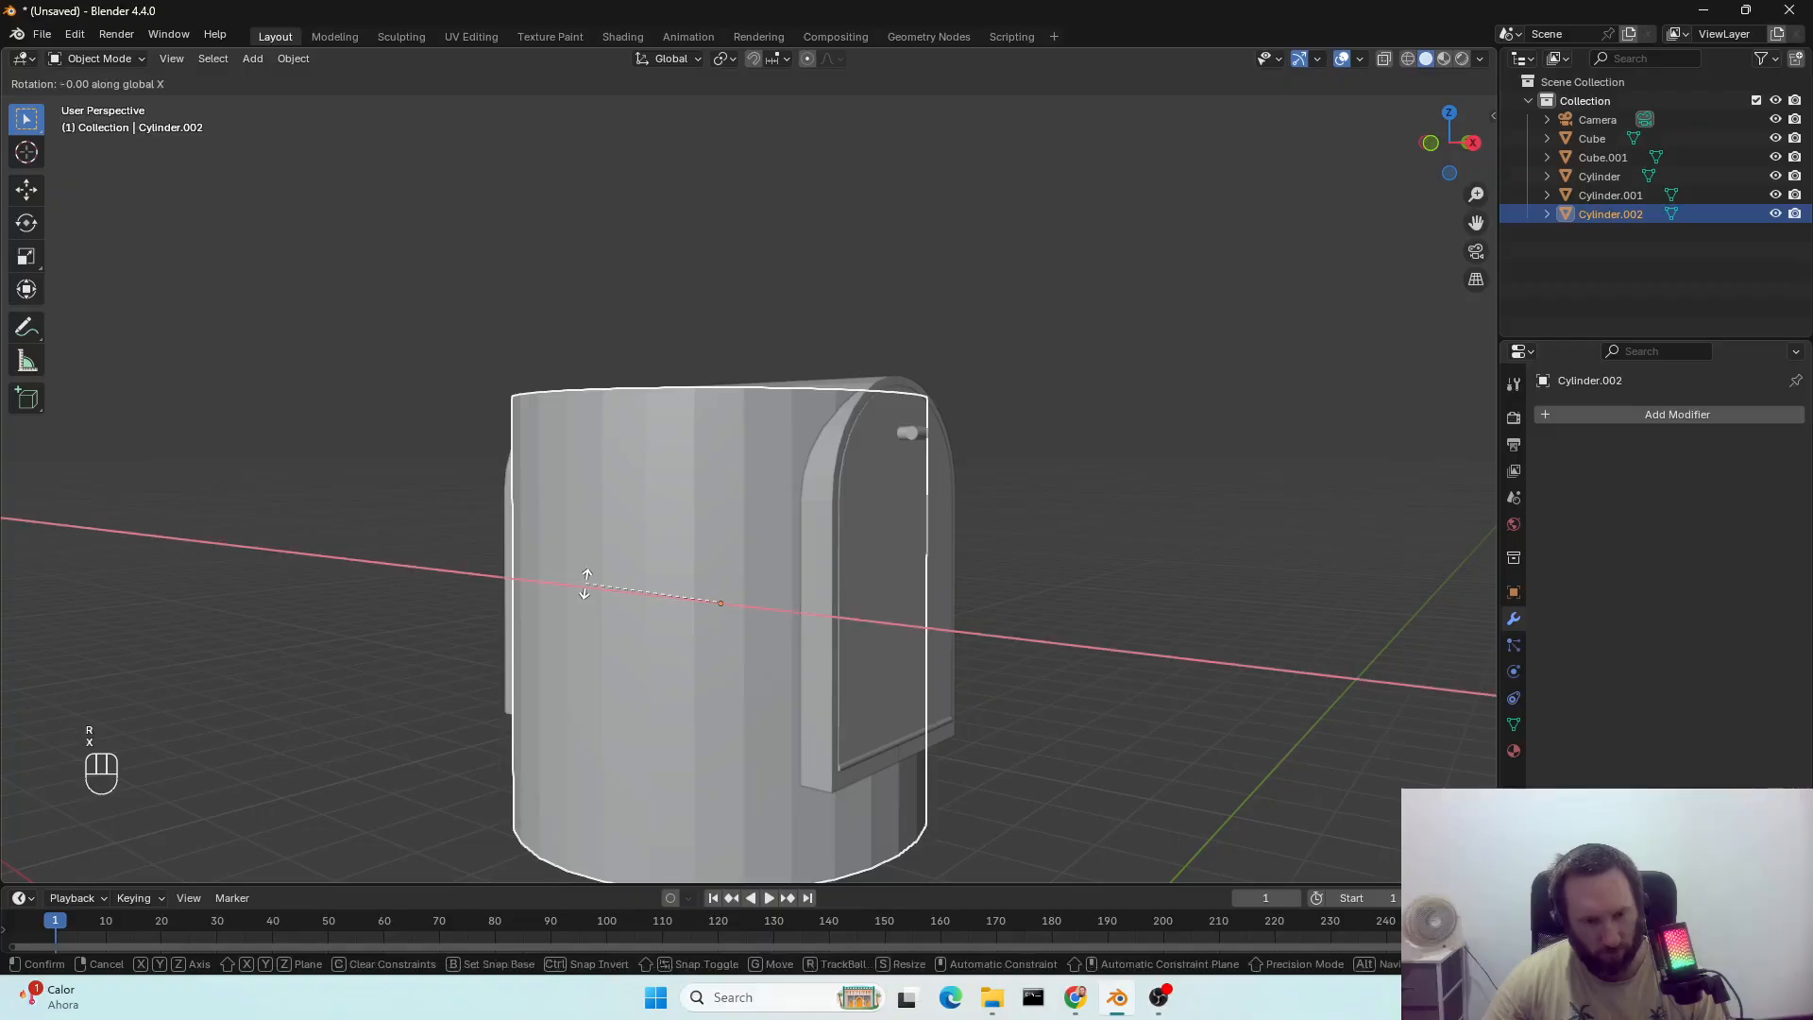
key("KP_9")
key("KP_0")
key("KP_Enter")
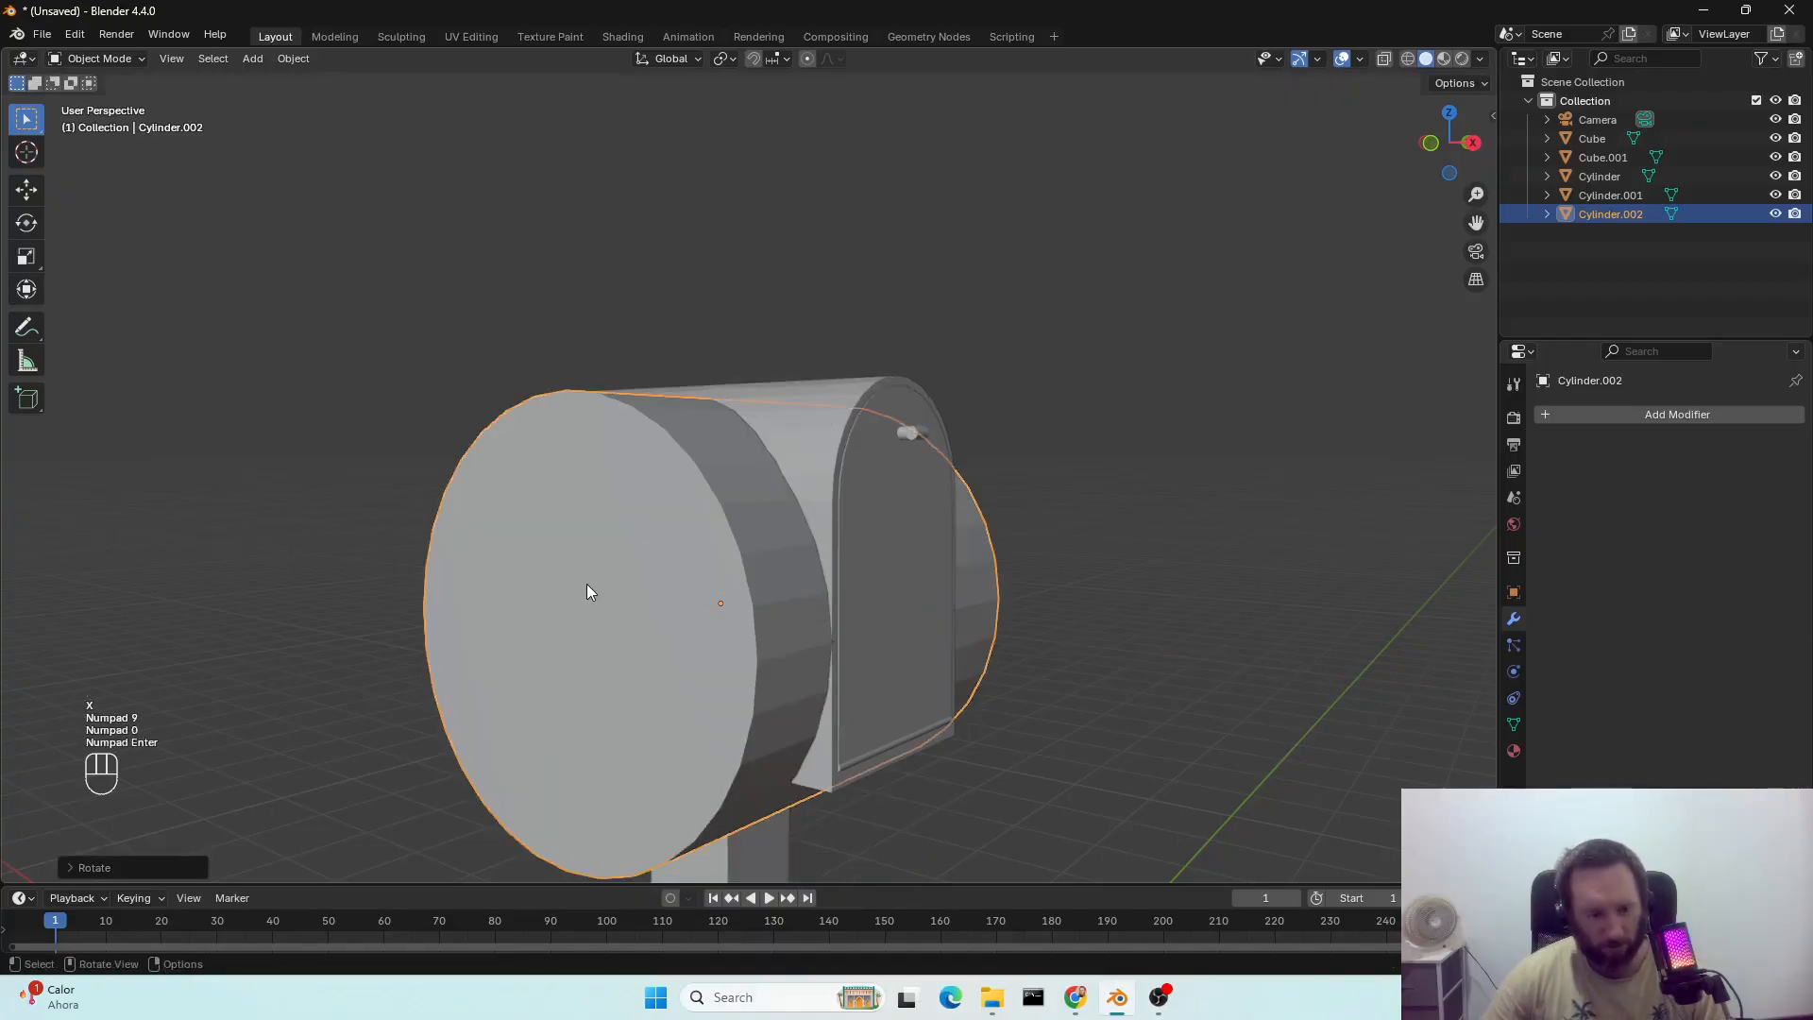
Scale the cylinder down in X and Z with Y locked, to roughly a quarter of its diameter.
key("s")
key("shift+x")
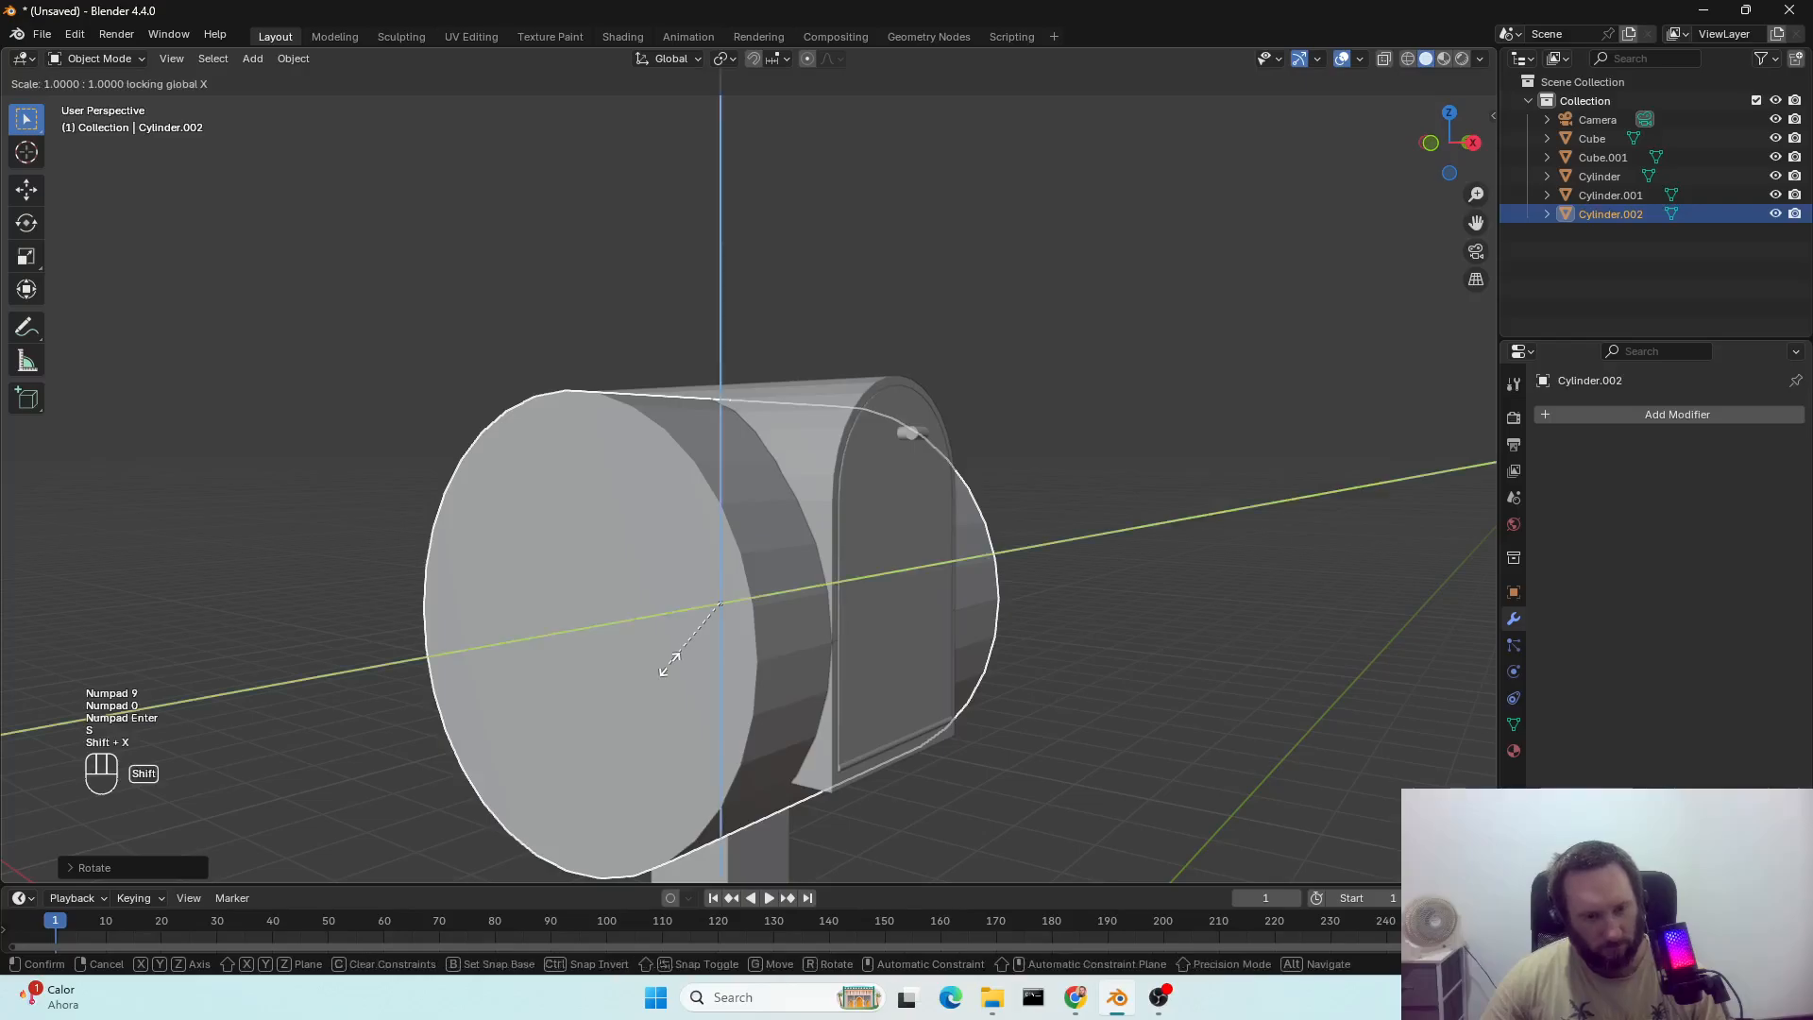
key("shift+y")
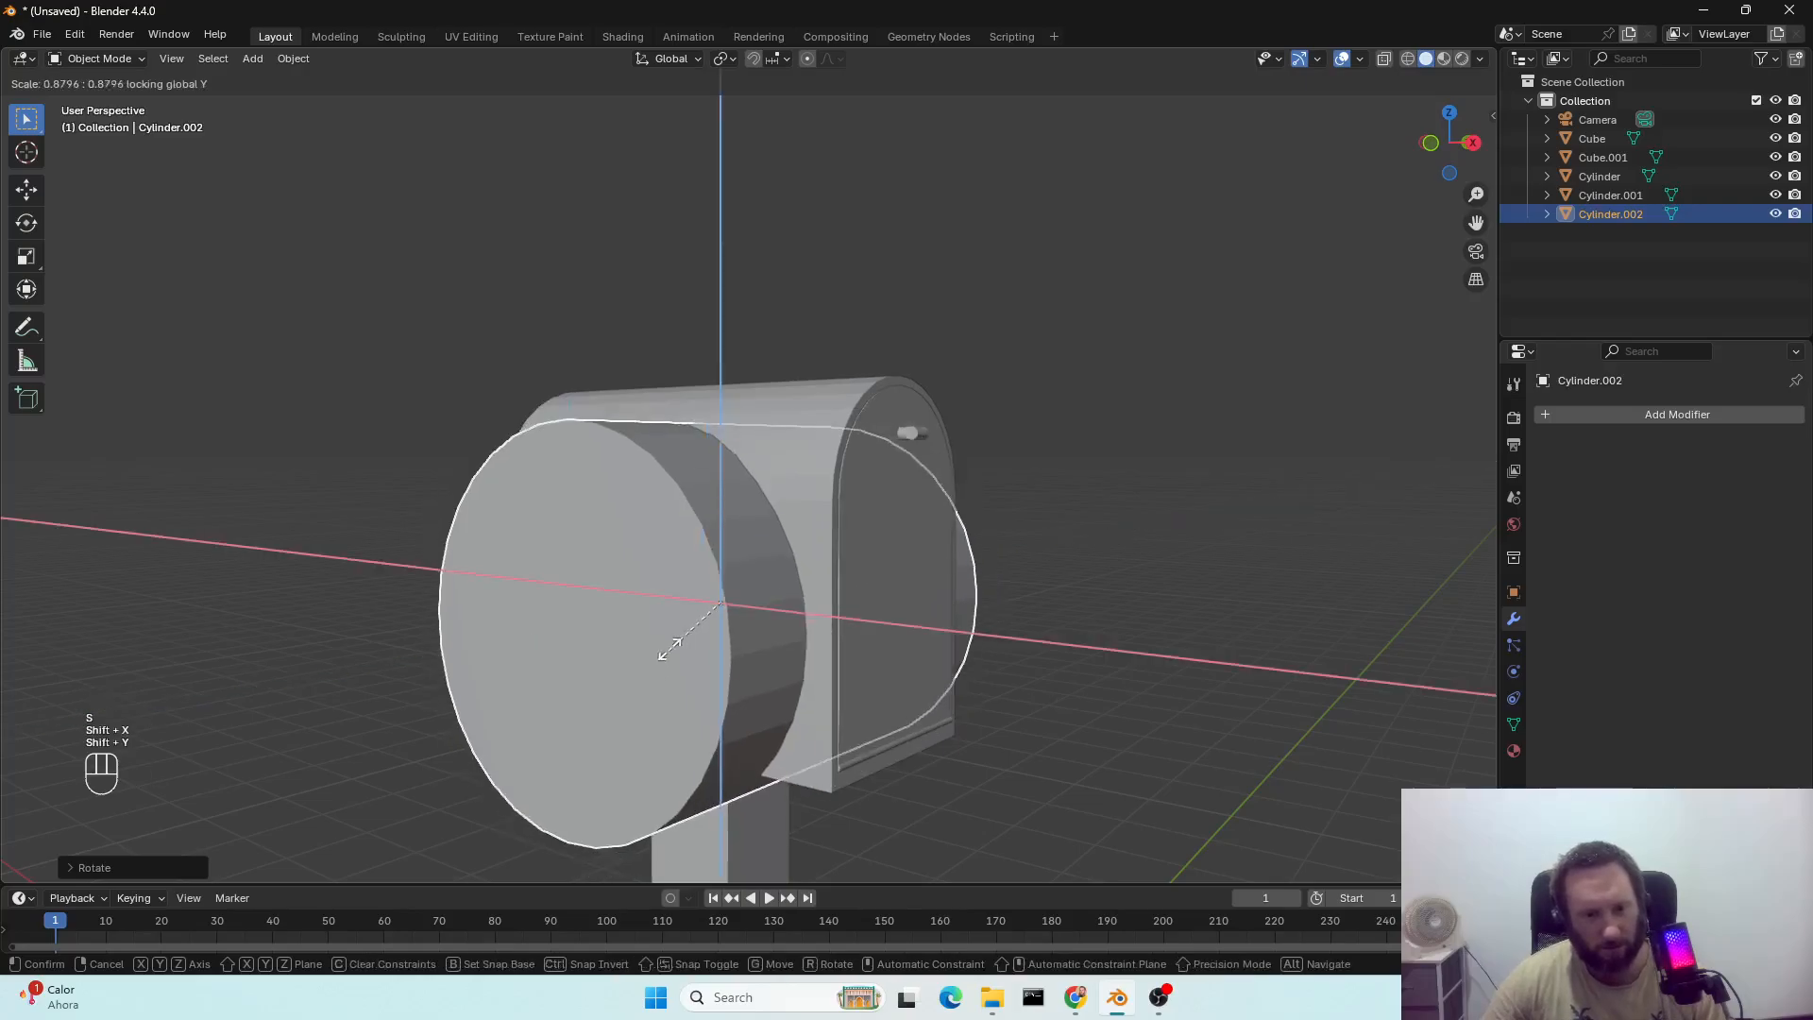
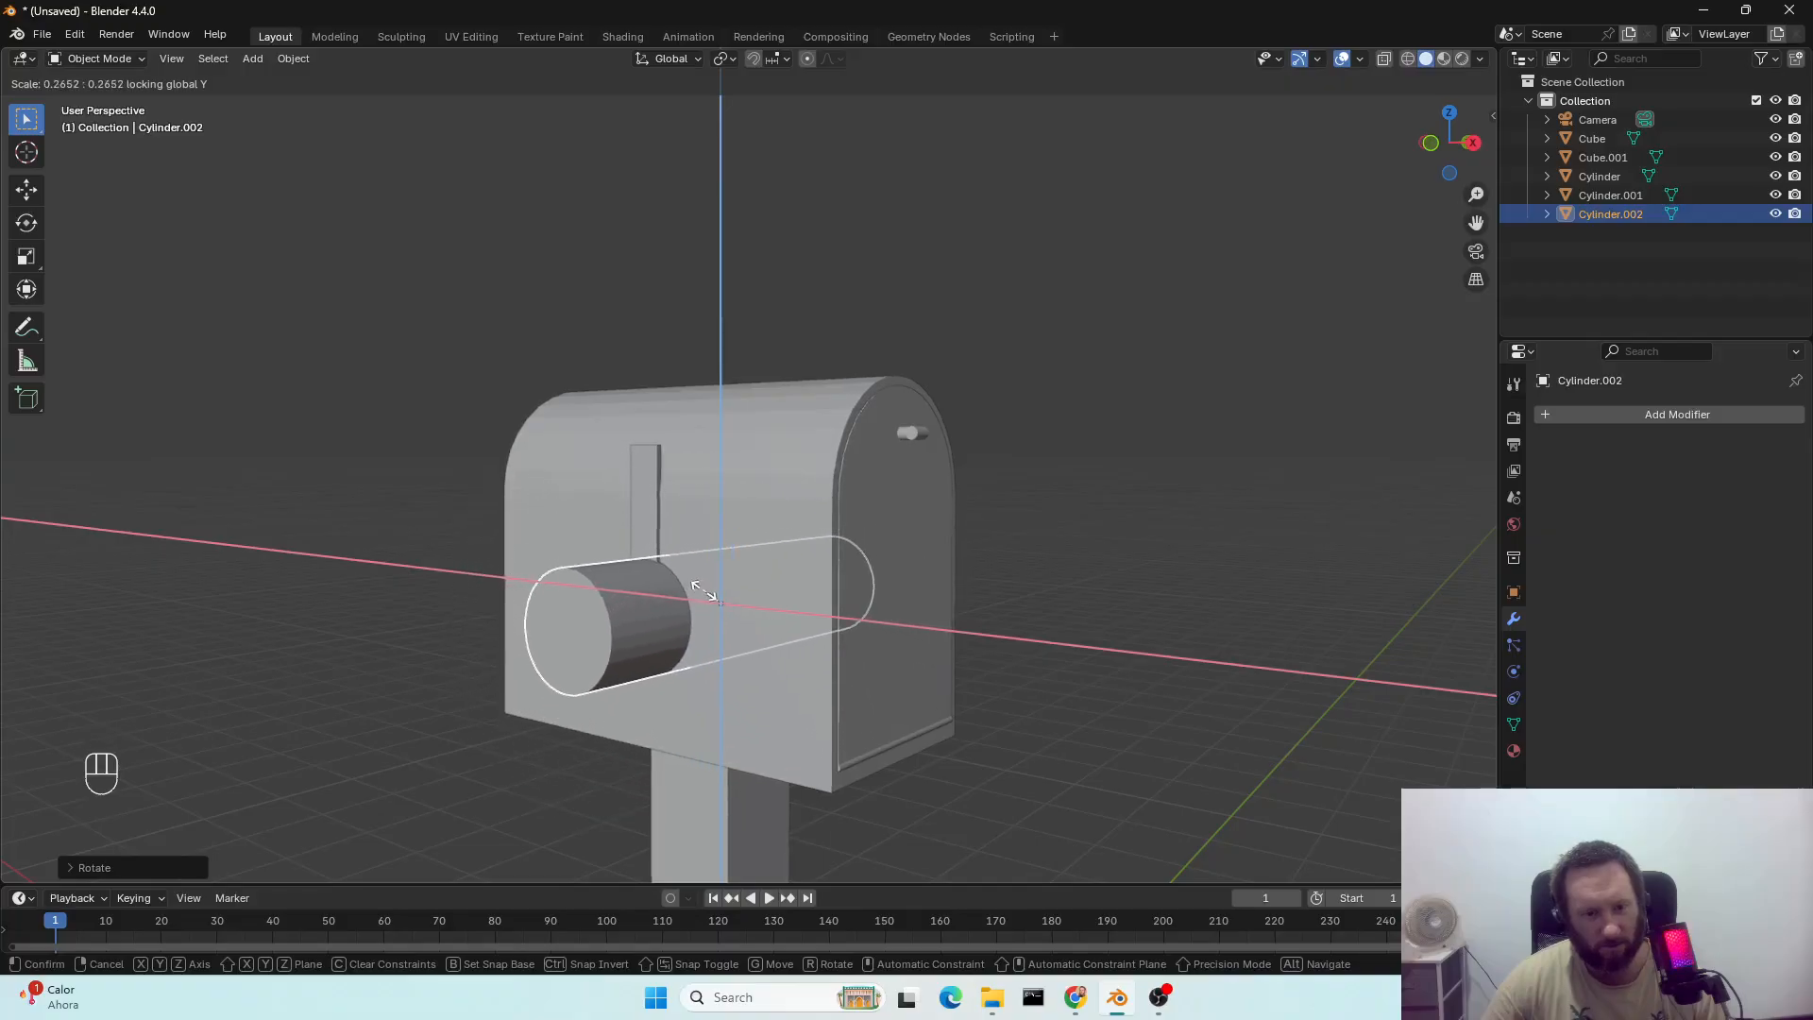
left_click(708, 596)
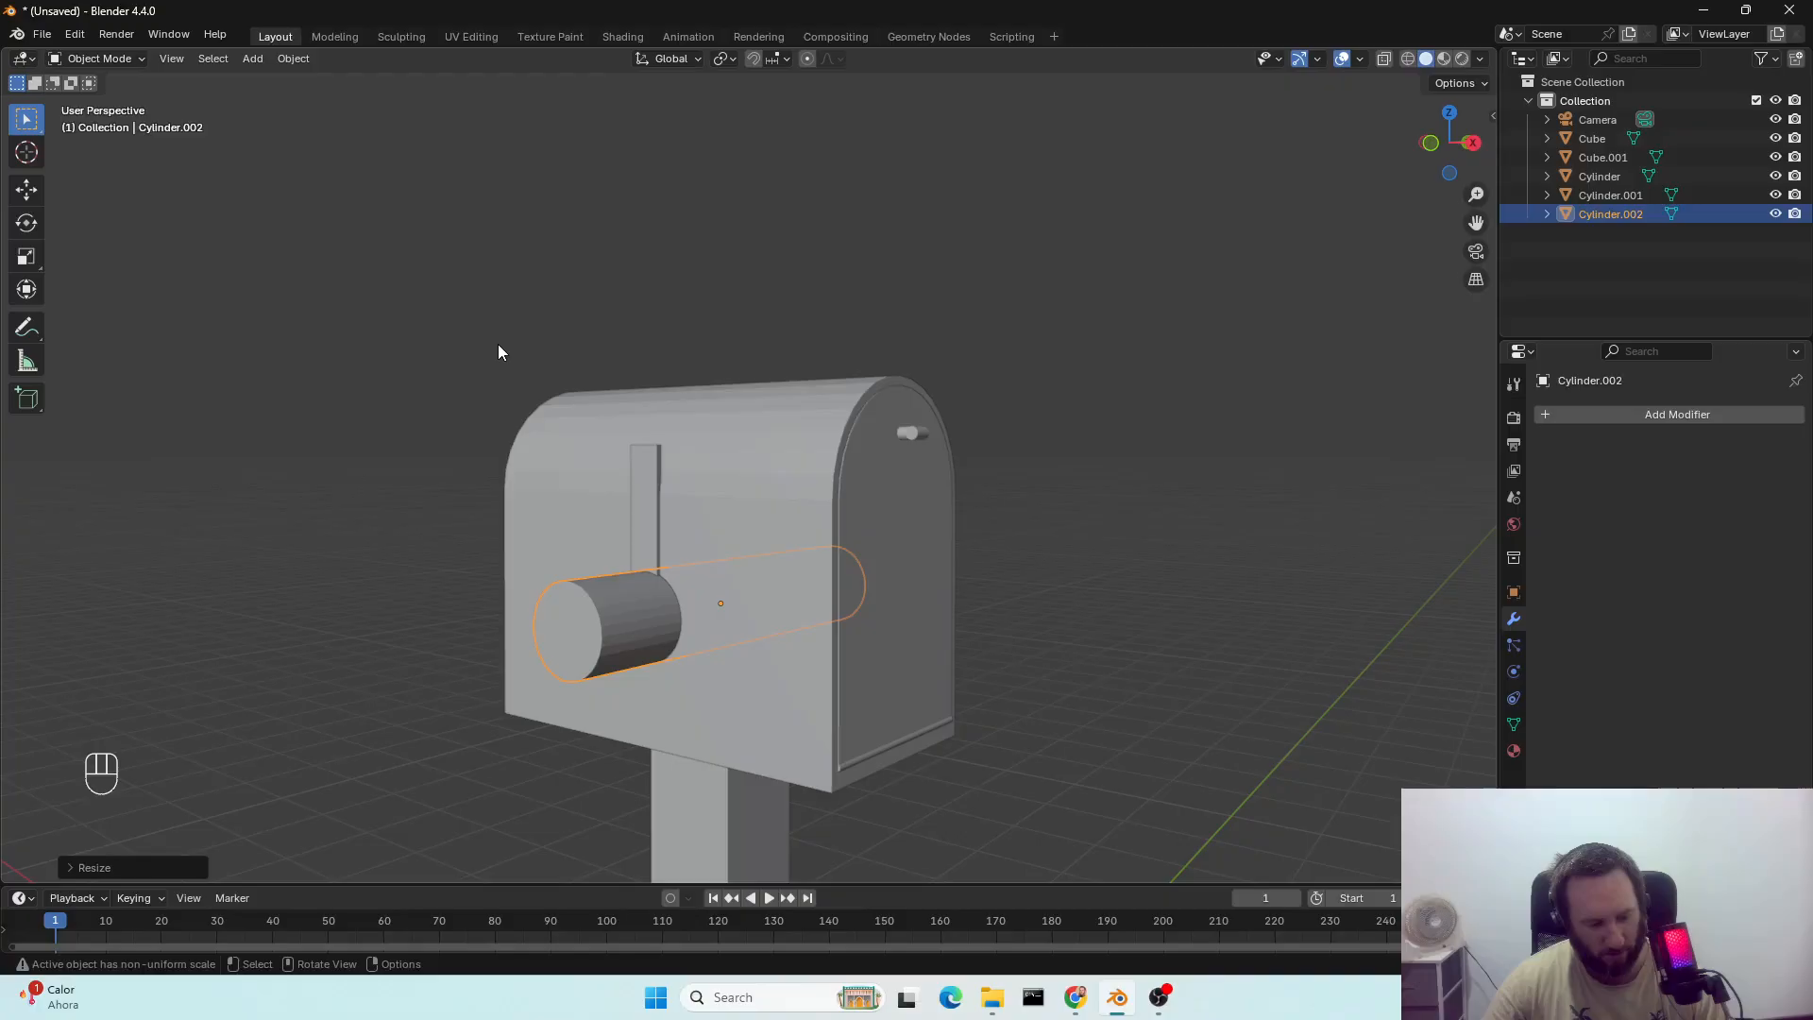
Scale the cylinder down further in X and Z to a factor of about 0.23, keeping Y locked.
key("s")
key("shift+y")
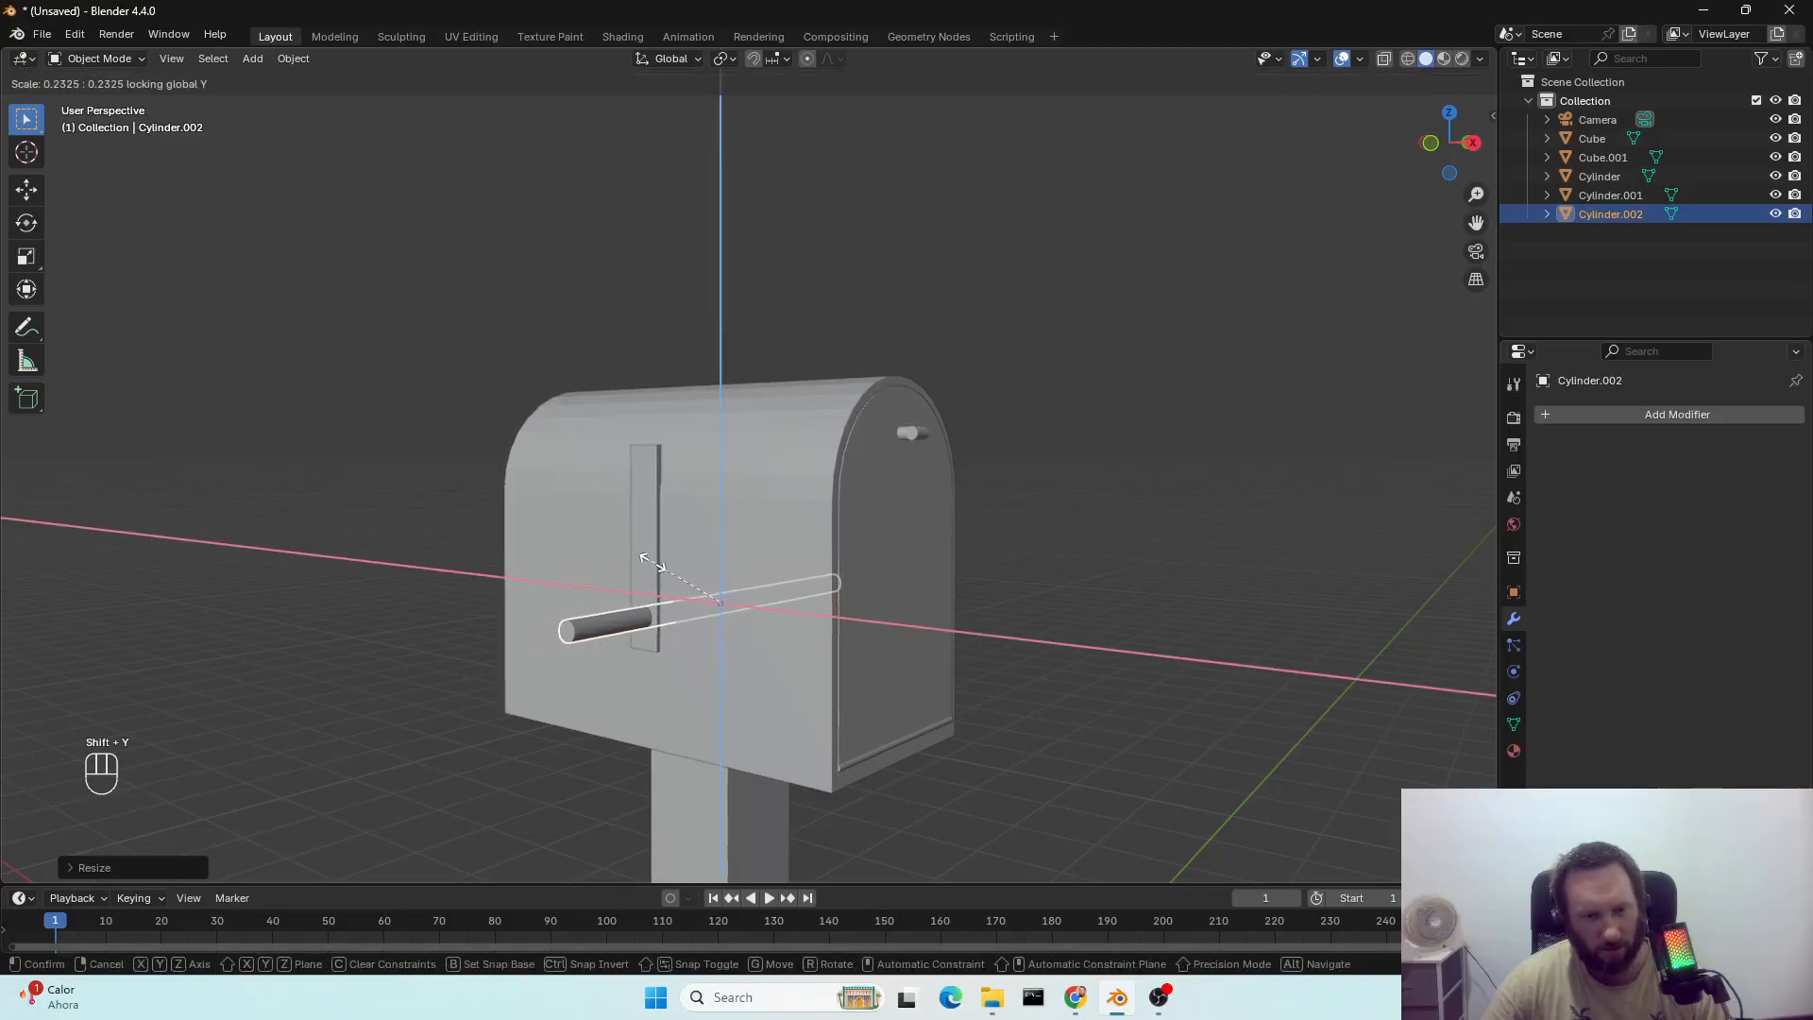
left_click(651, 564)
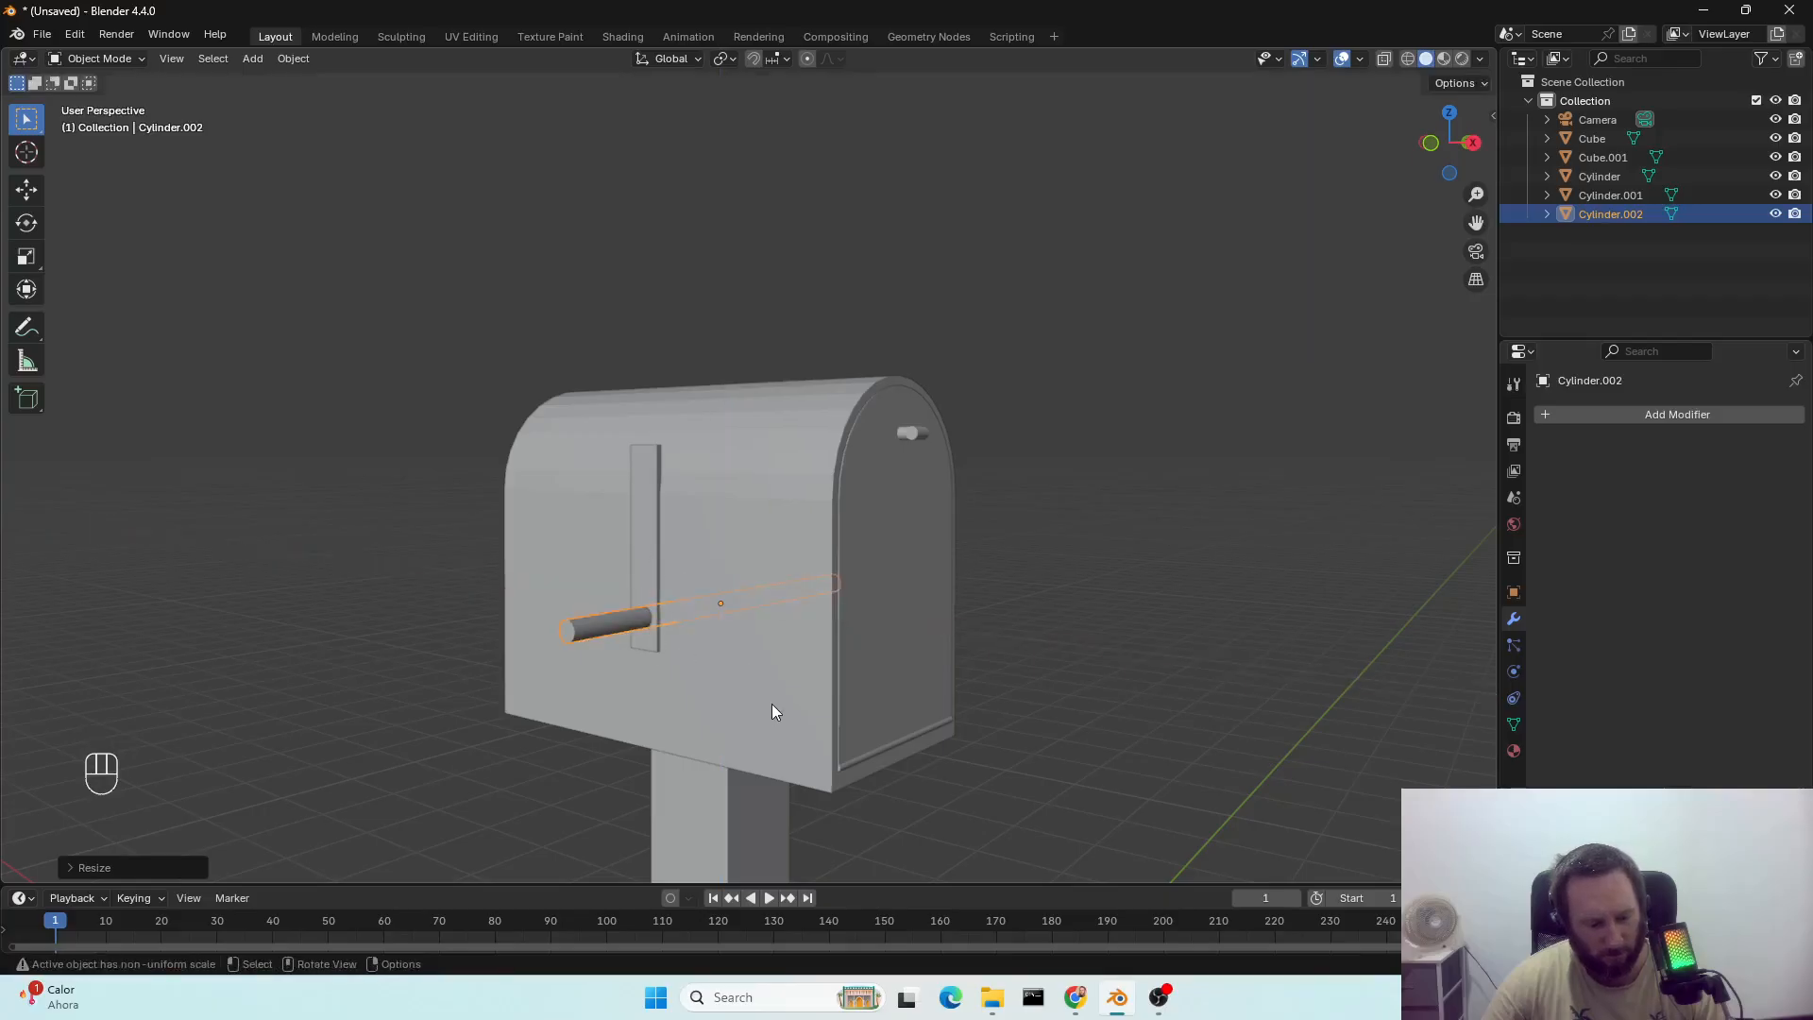
Move the thin cylinder along Y to the side strip and shrink it along Y into a short stub.
key("g")
key("y")
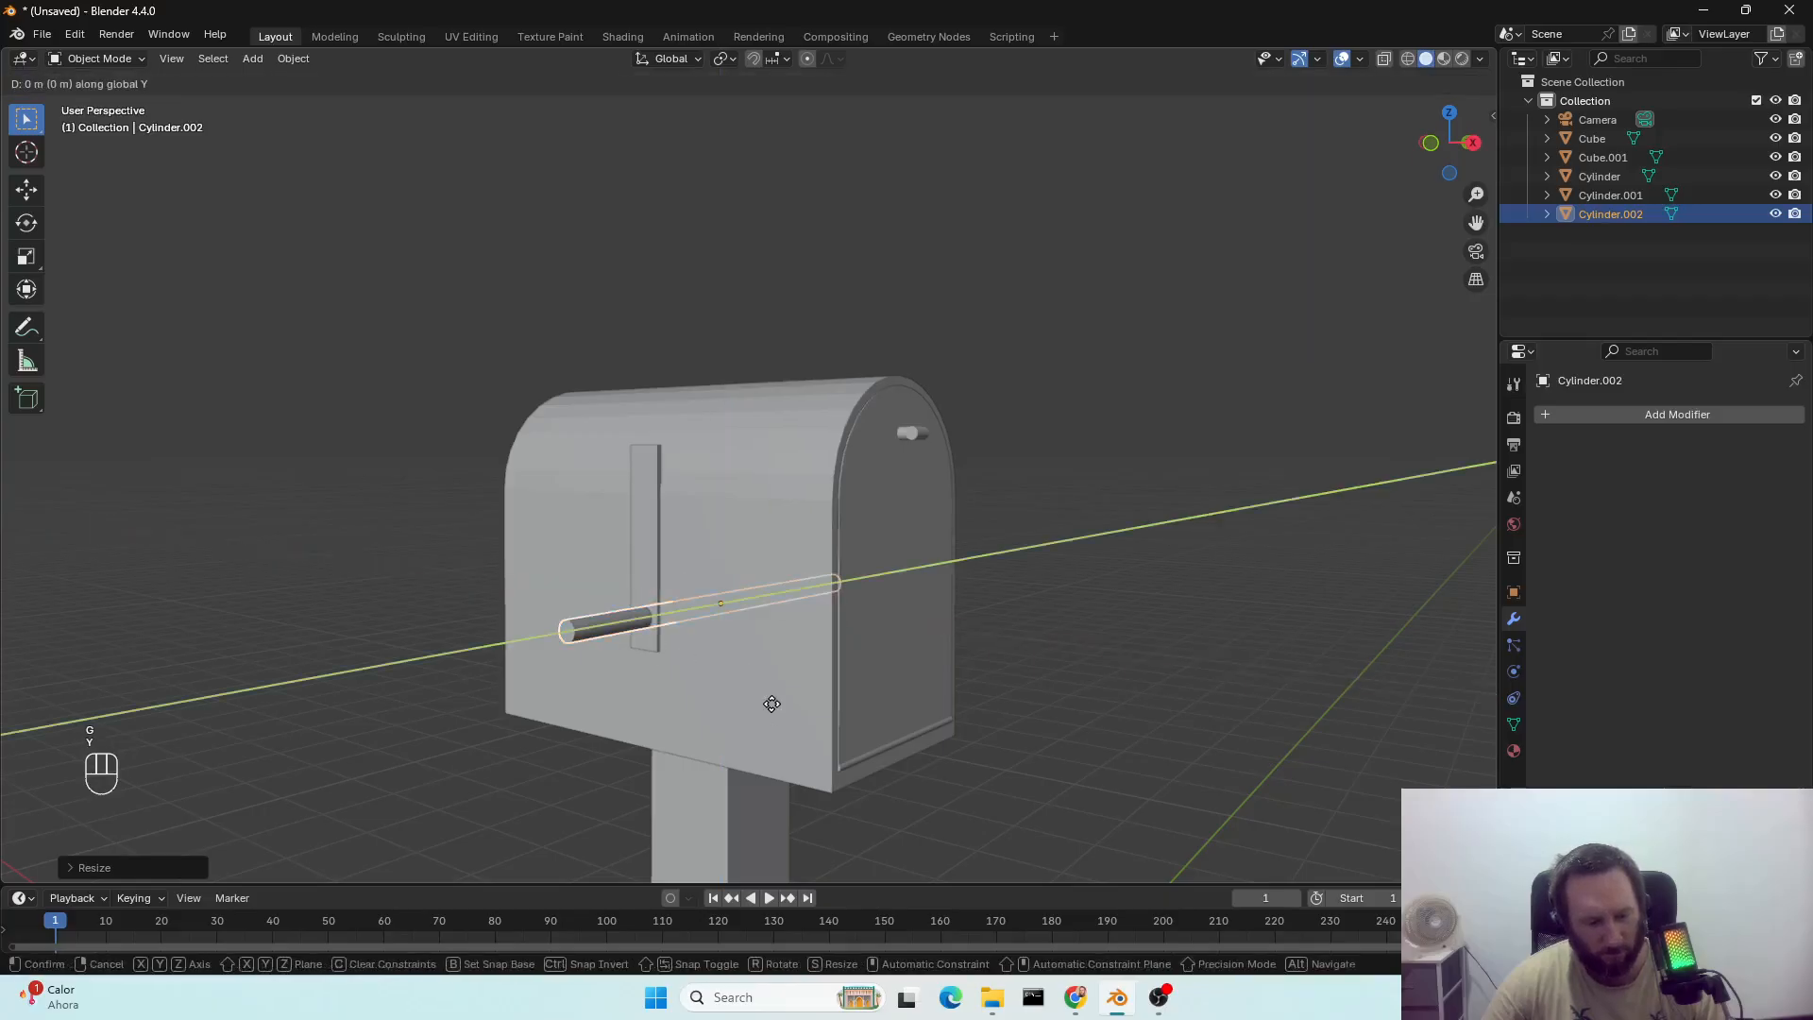
left_click(689, 699)
key("s")
key("y")
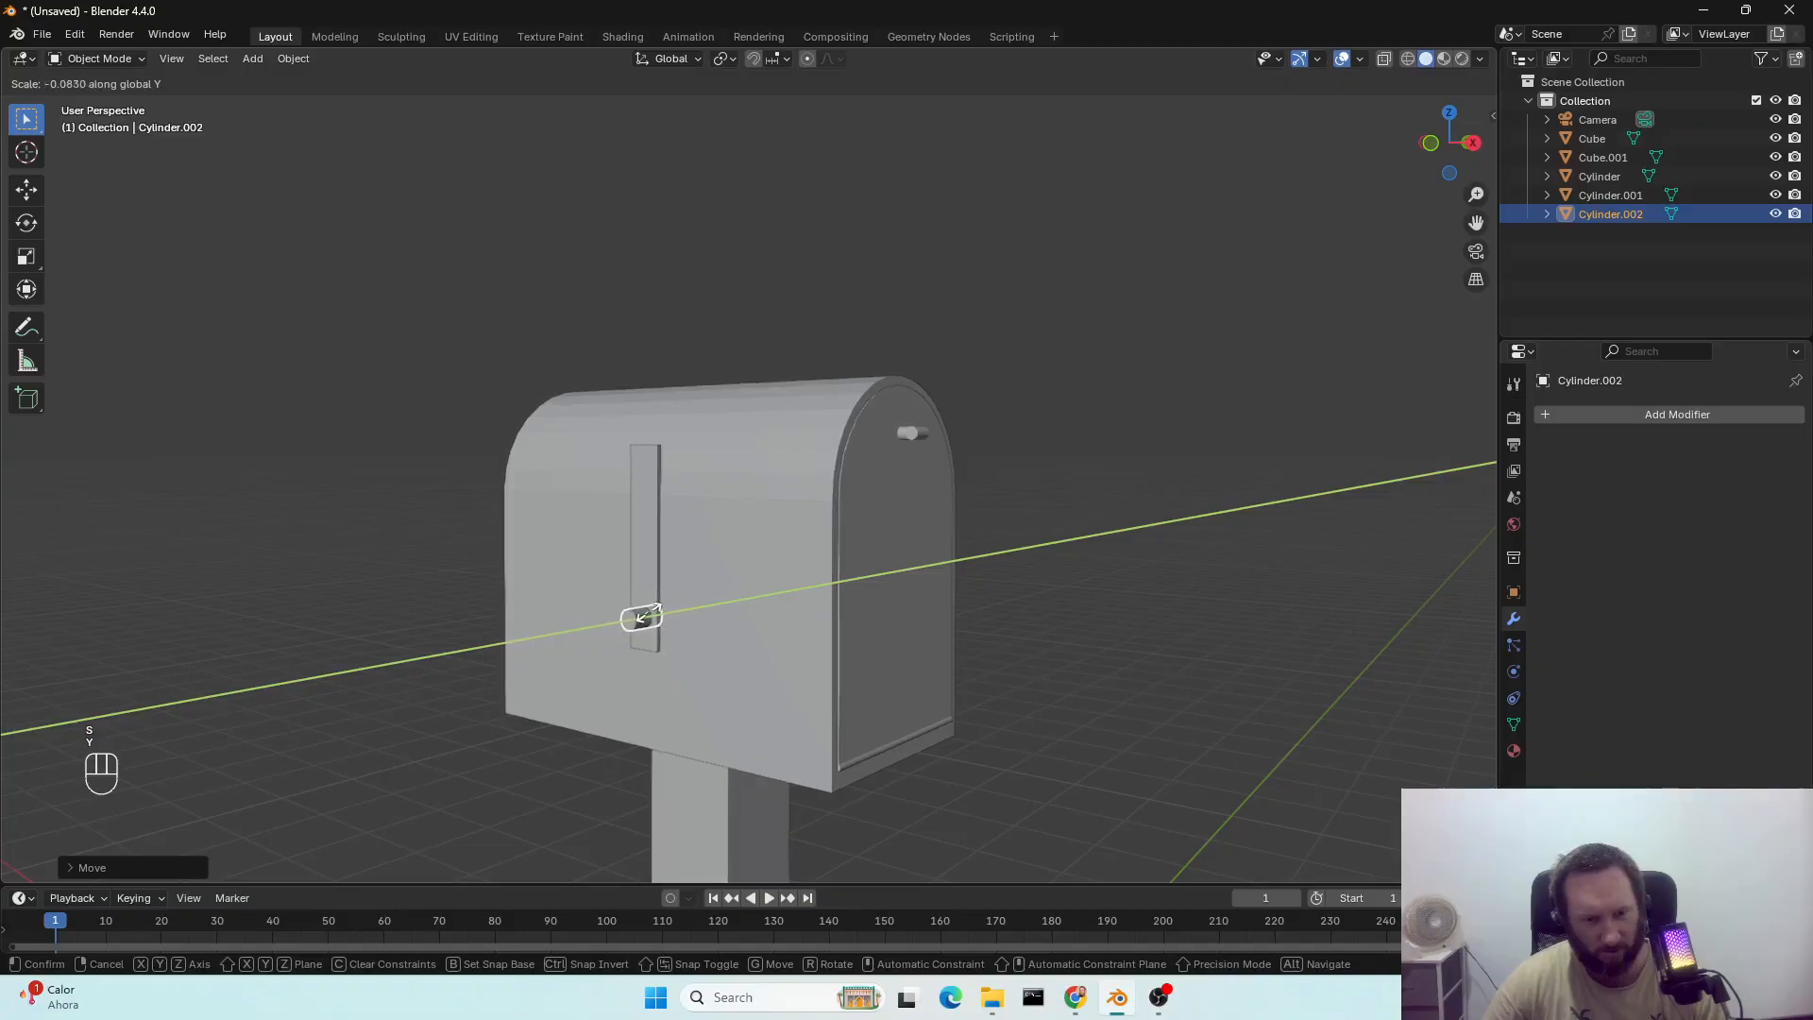
left_click(671, 668)
Move the stub about 0.033 m along Y into the side strip so only a thin disc protrudes.
scroll(672, 674, "up", 4)
scroll(672, 675, "up", 3)
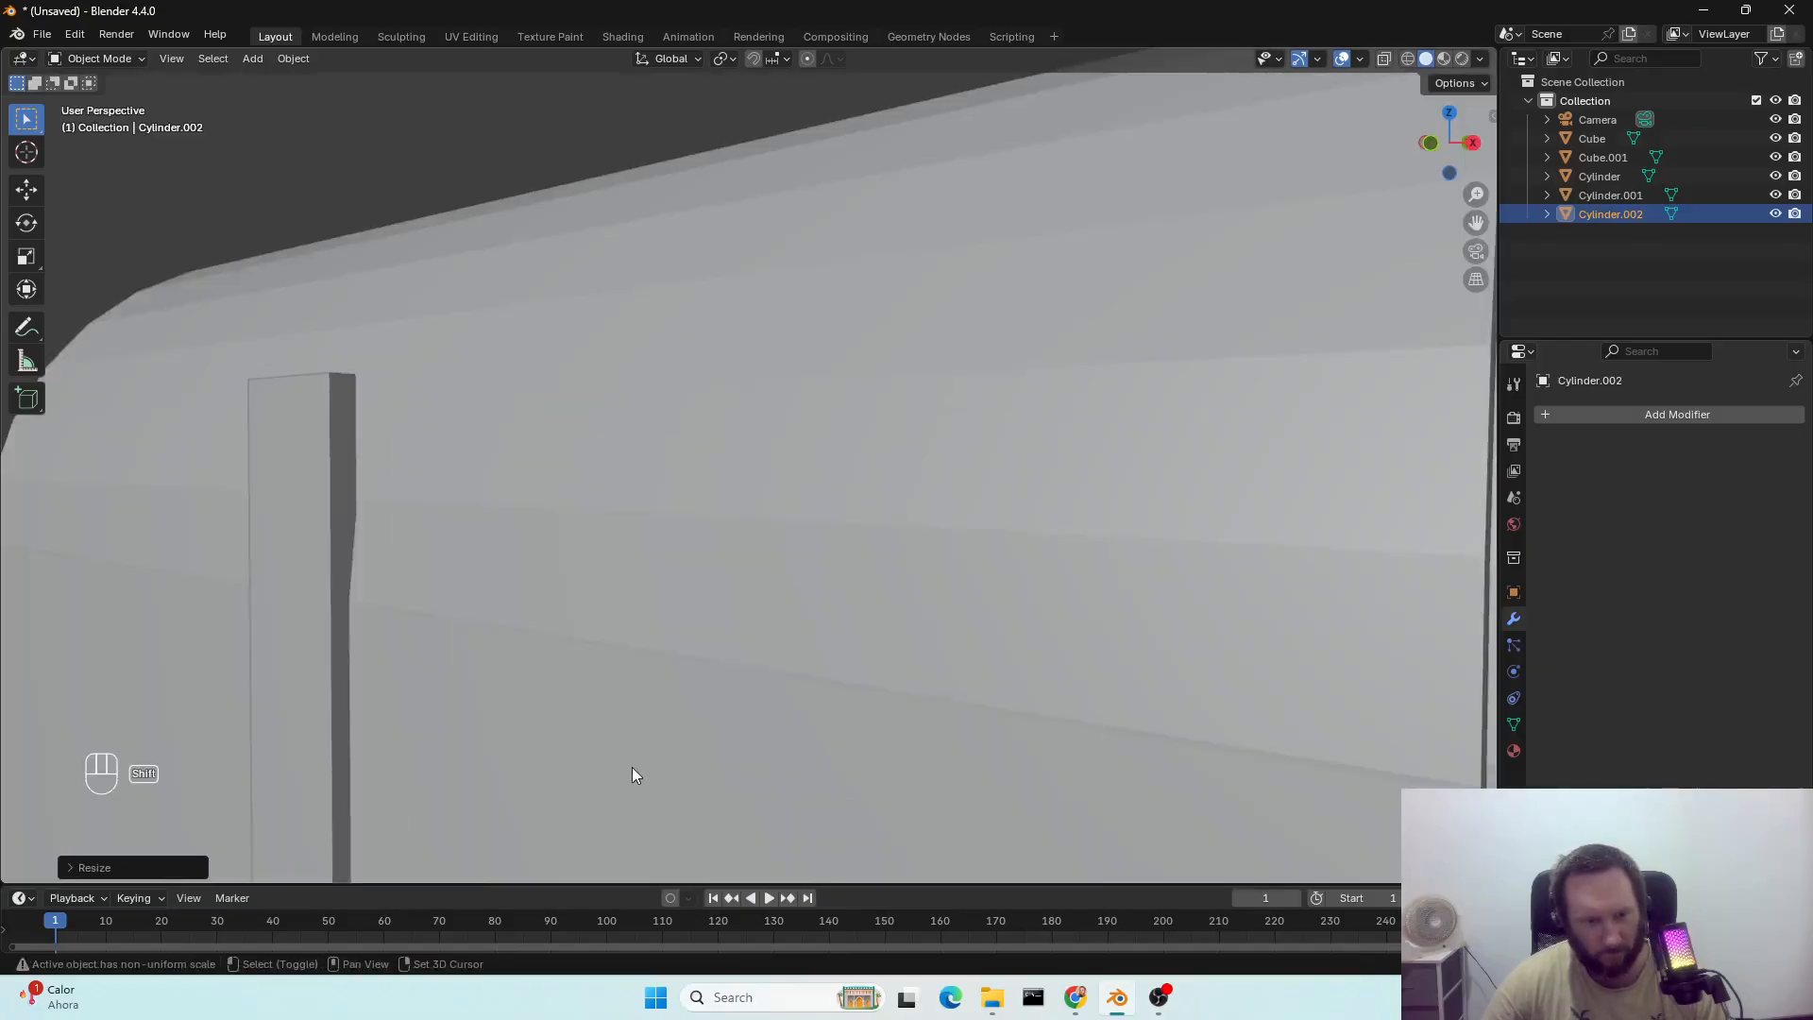
middle_click_drag(632, 767, 701, 500, "shift")
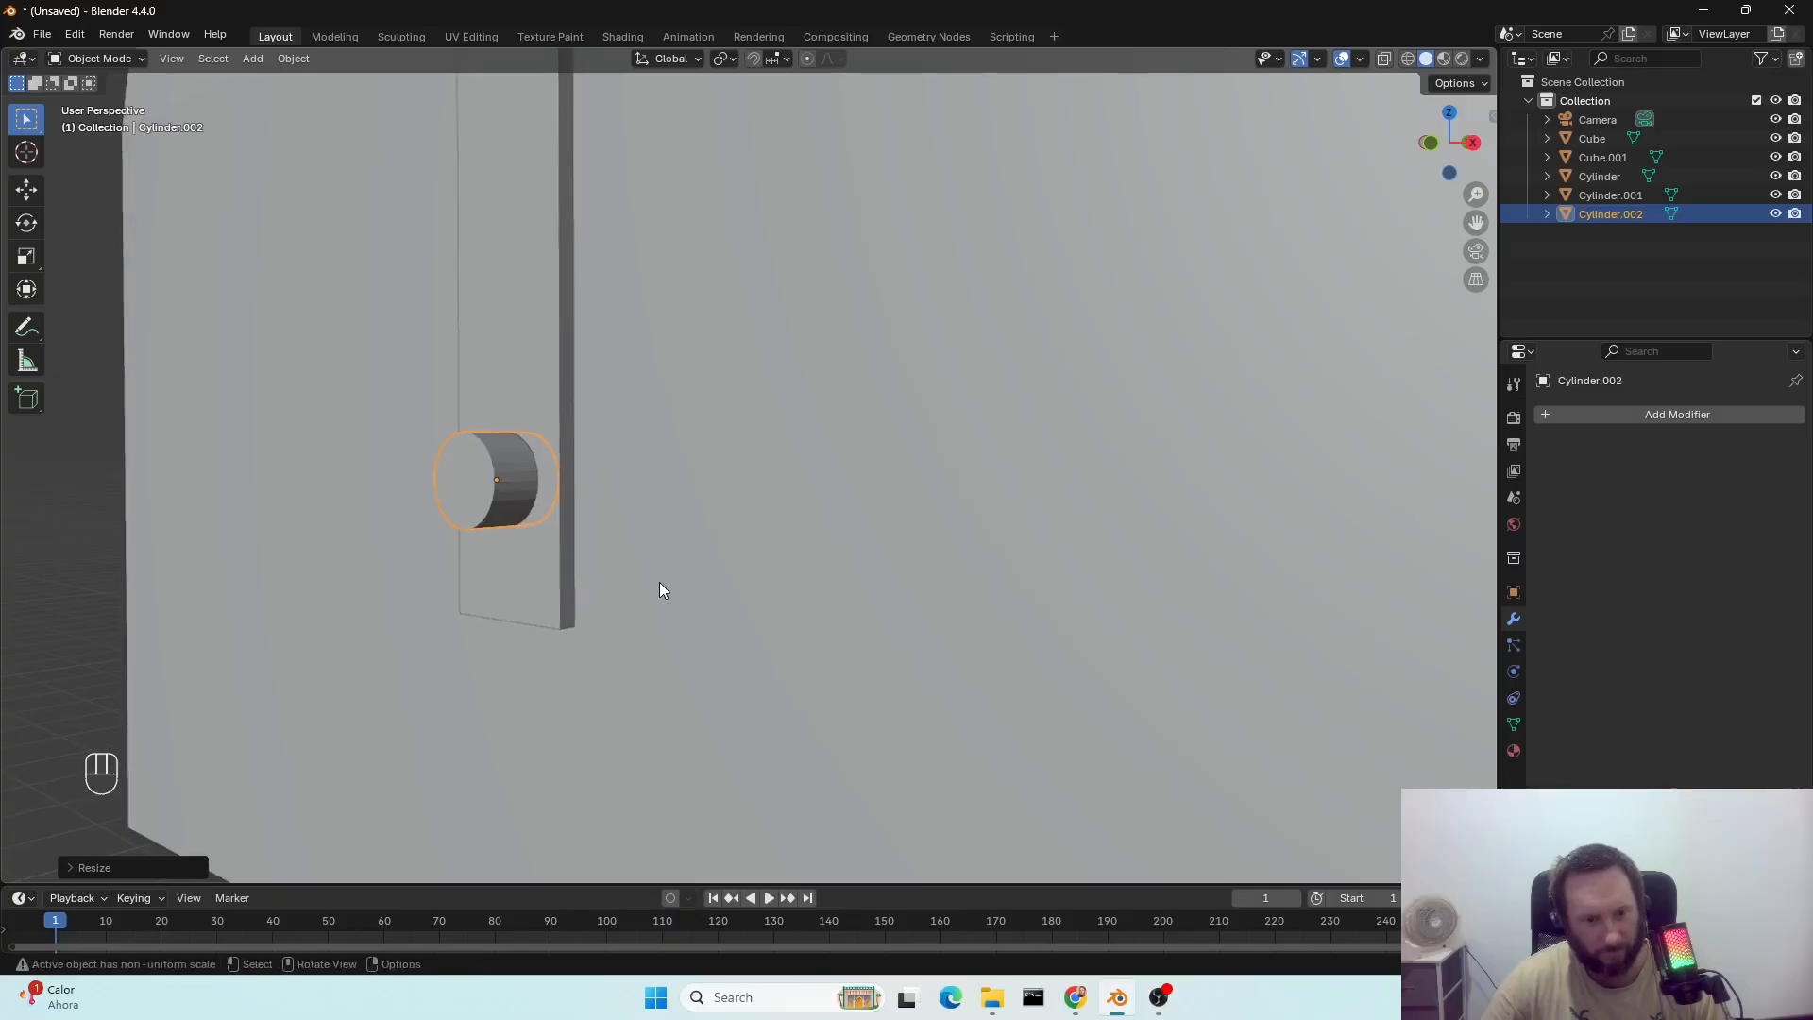
middle_click_drag(659, 589, 609, 590)
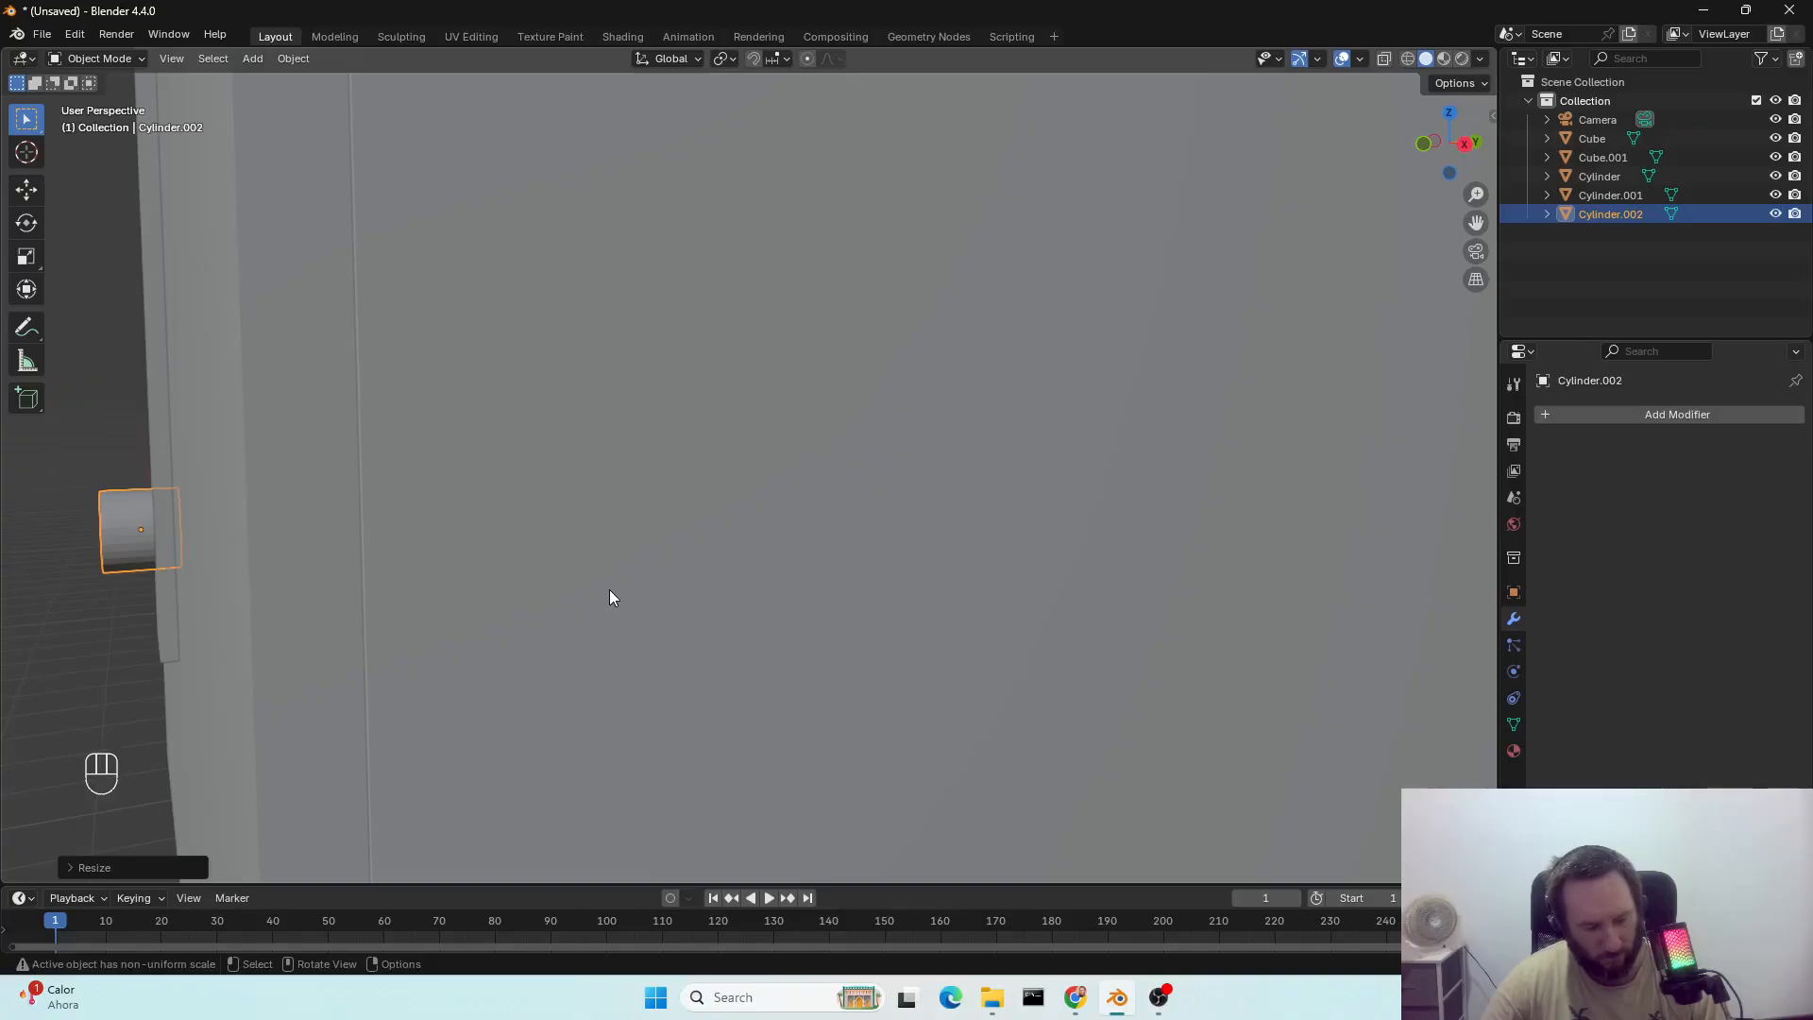
key("g")
key("y")
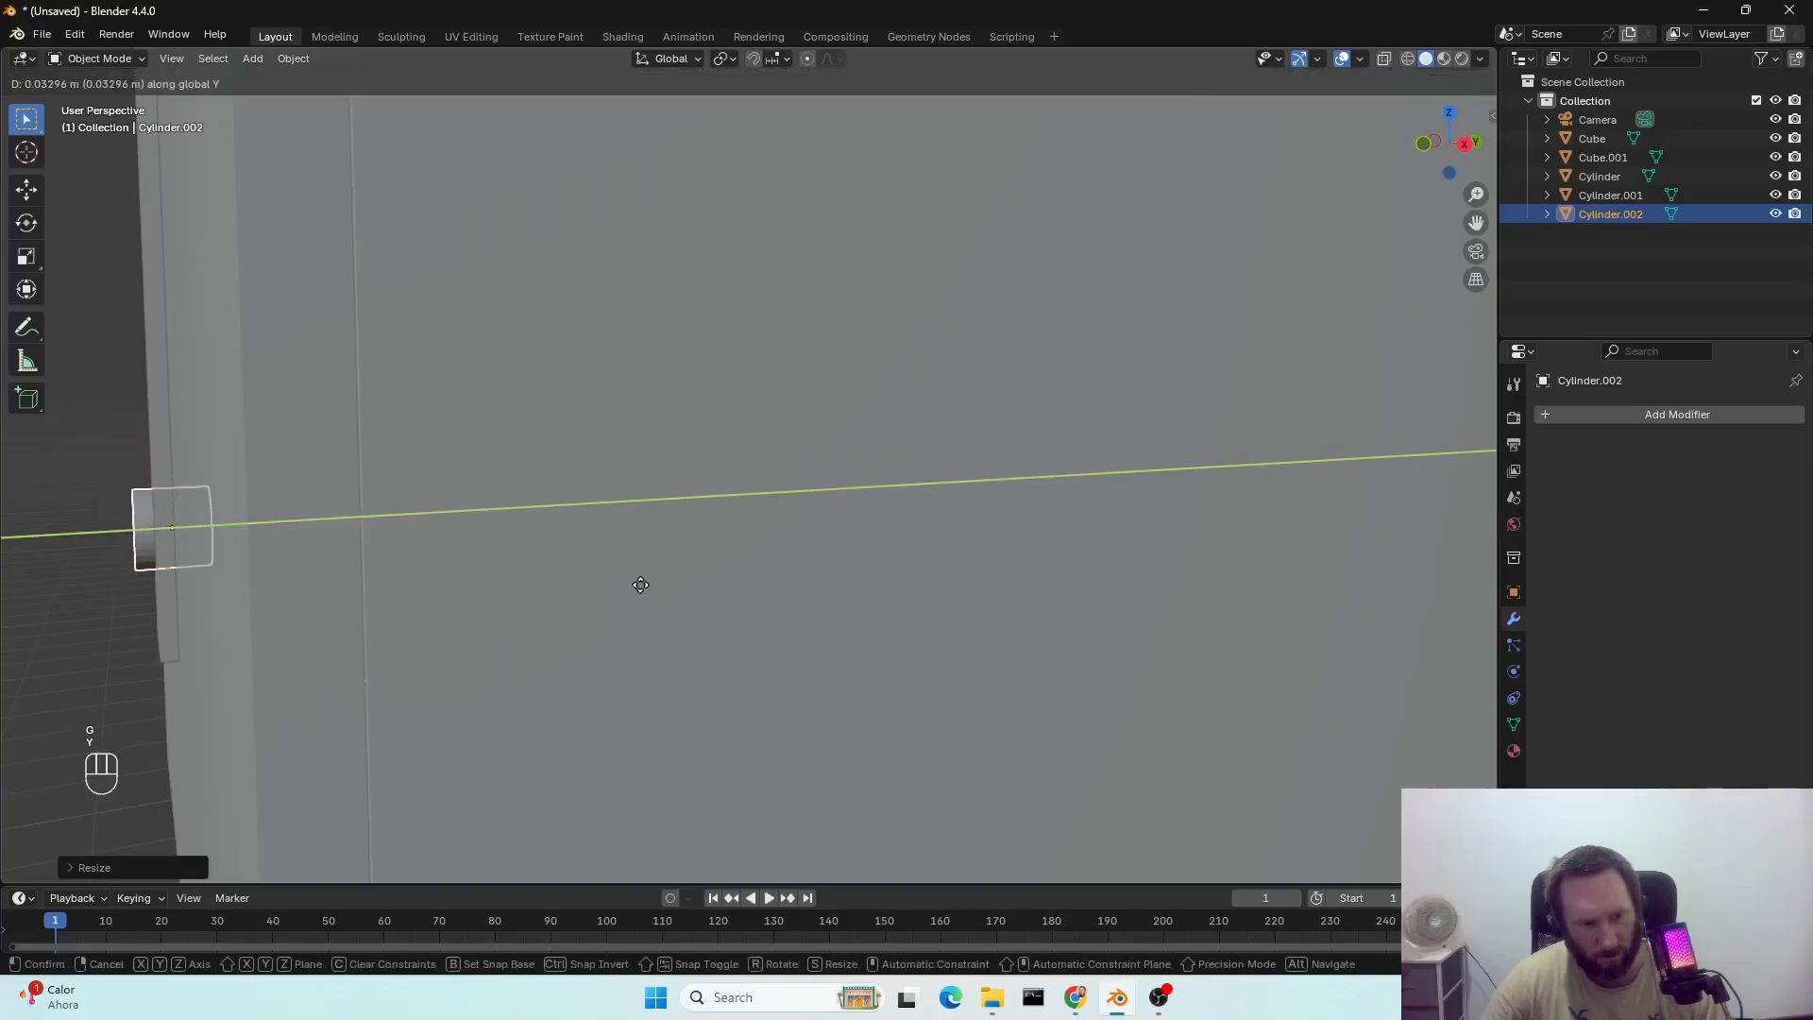
left_click(640, 585)
middle_click_drag(395, 529, 463, 541)
scroll(515, 559, "down", 2)
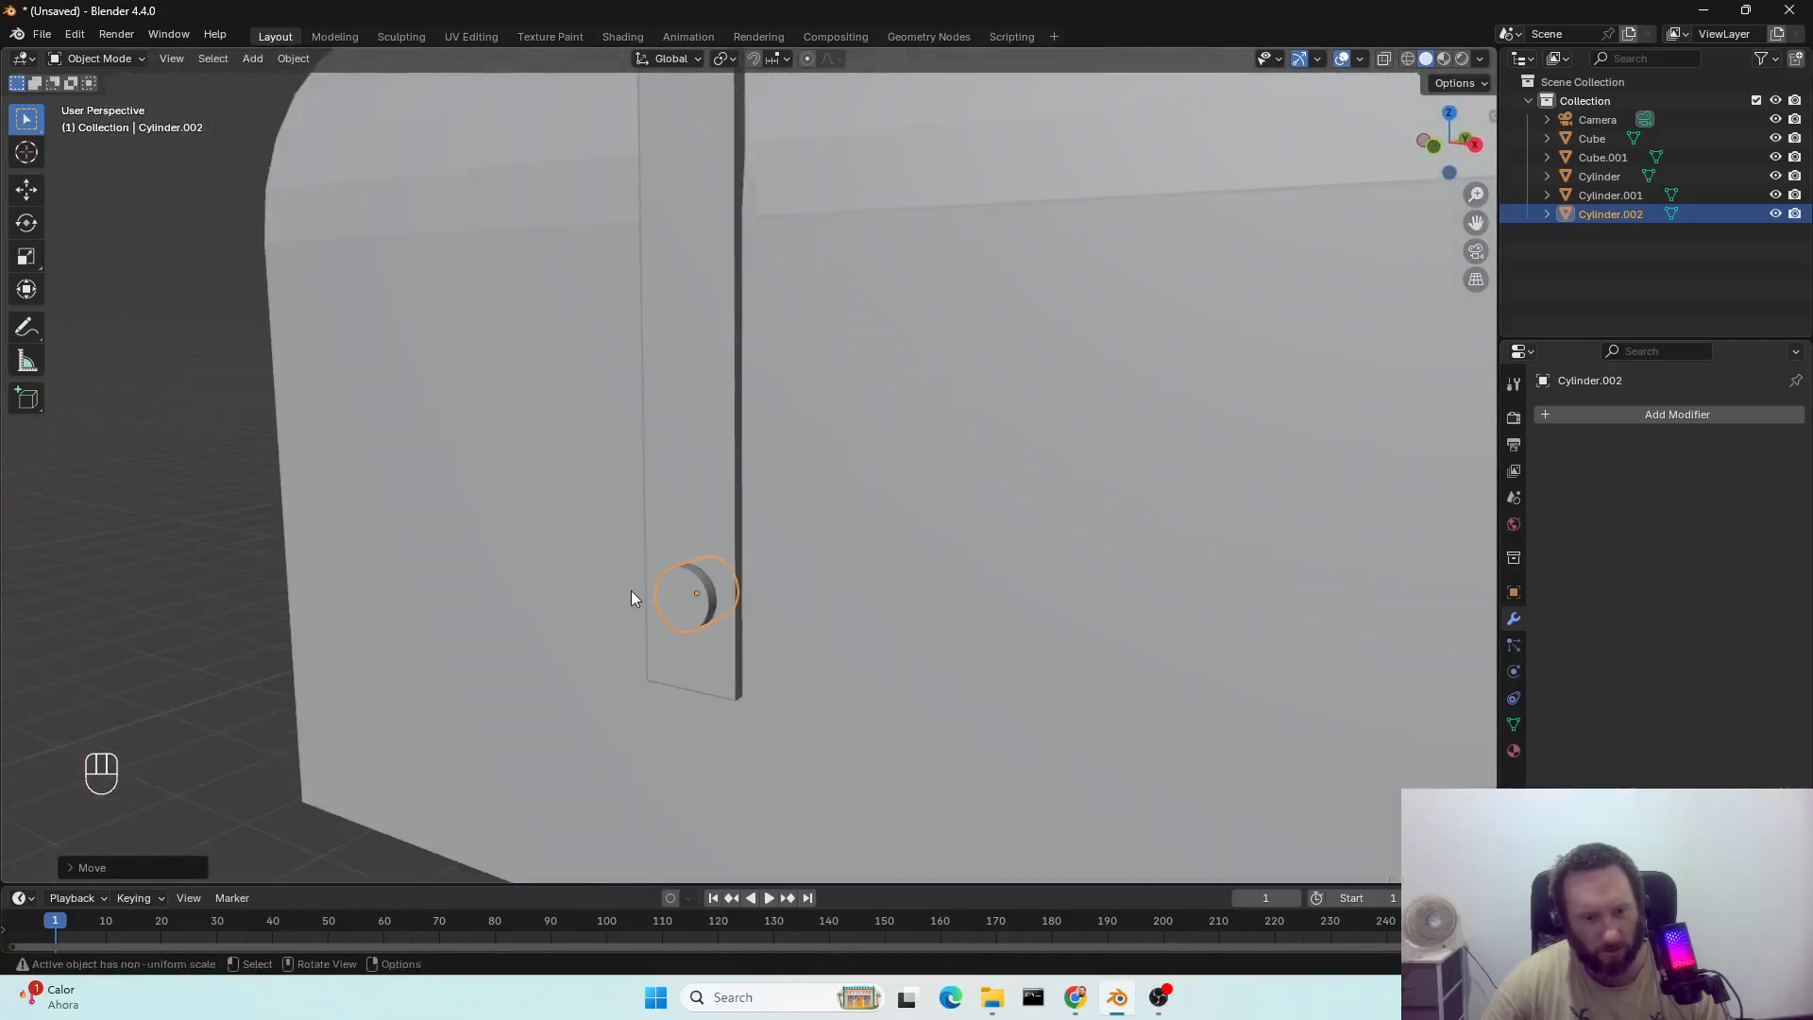
Move only the side strip's origin down along Z to the centre of the small round pivot.
middle_click_drag(733, 489, 729, 608)
left_click(694, 587)
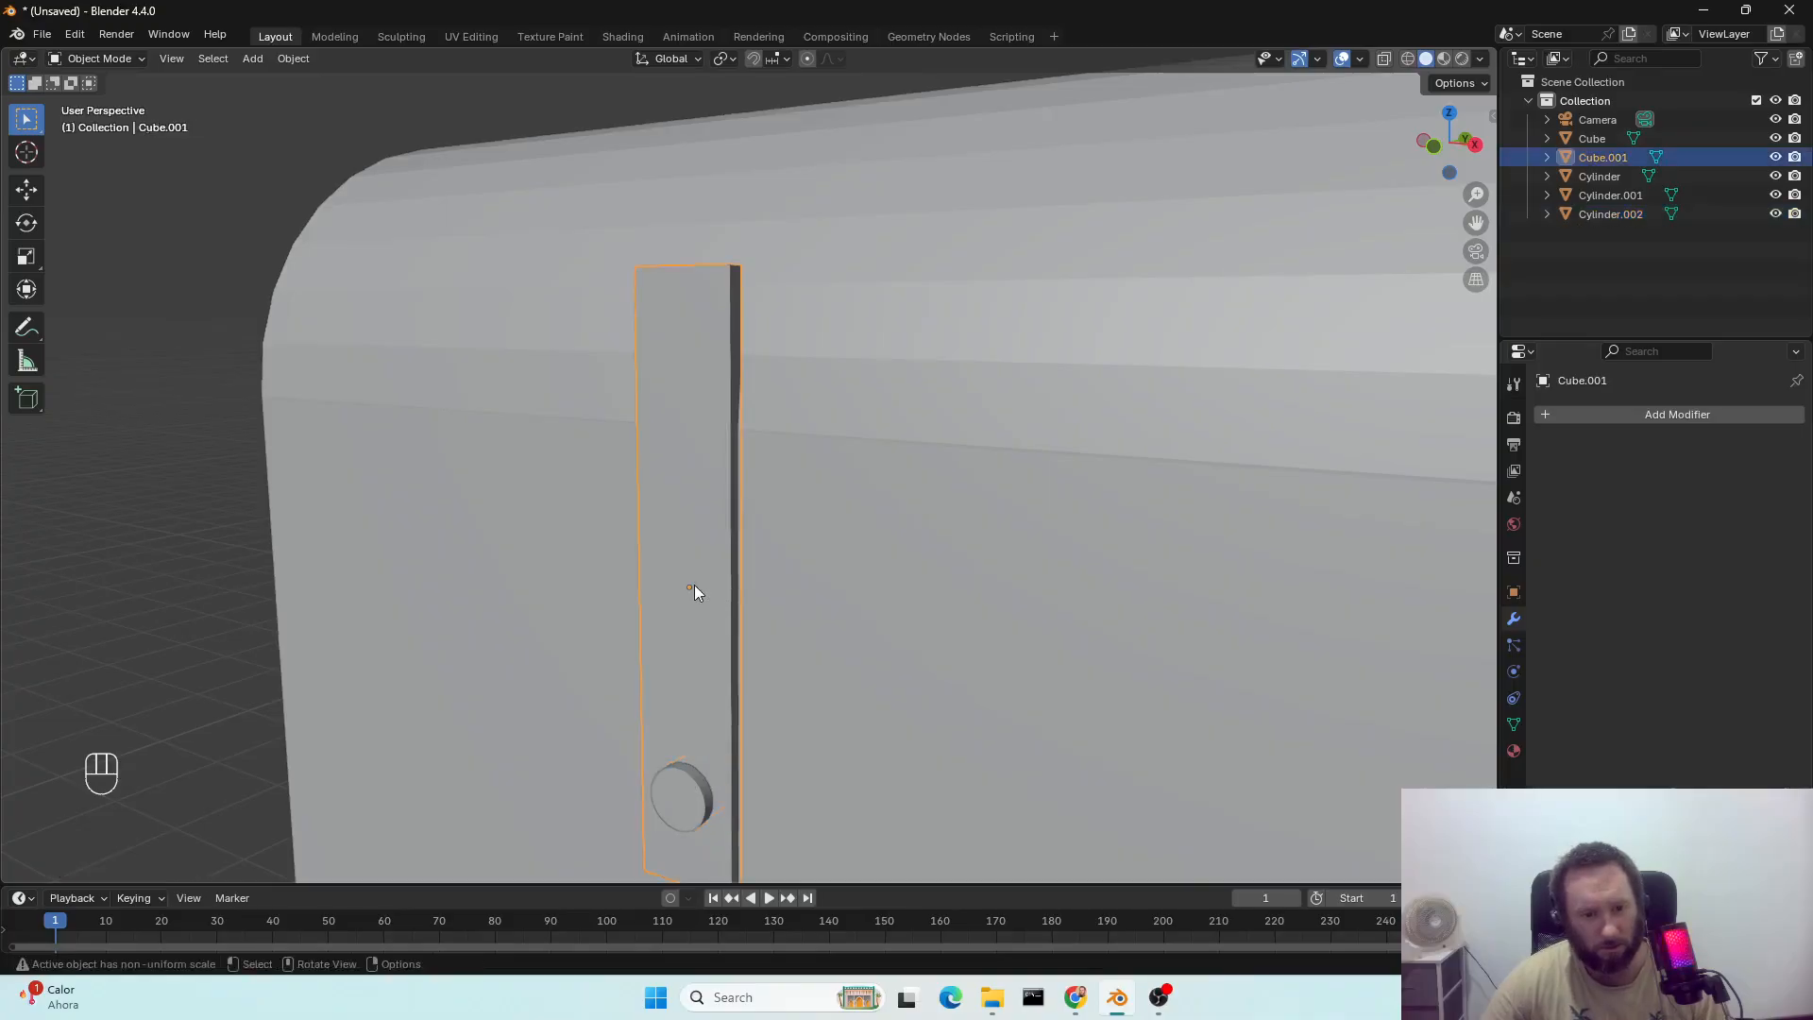
key("ctrl+period")
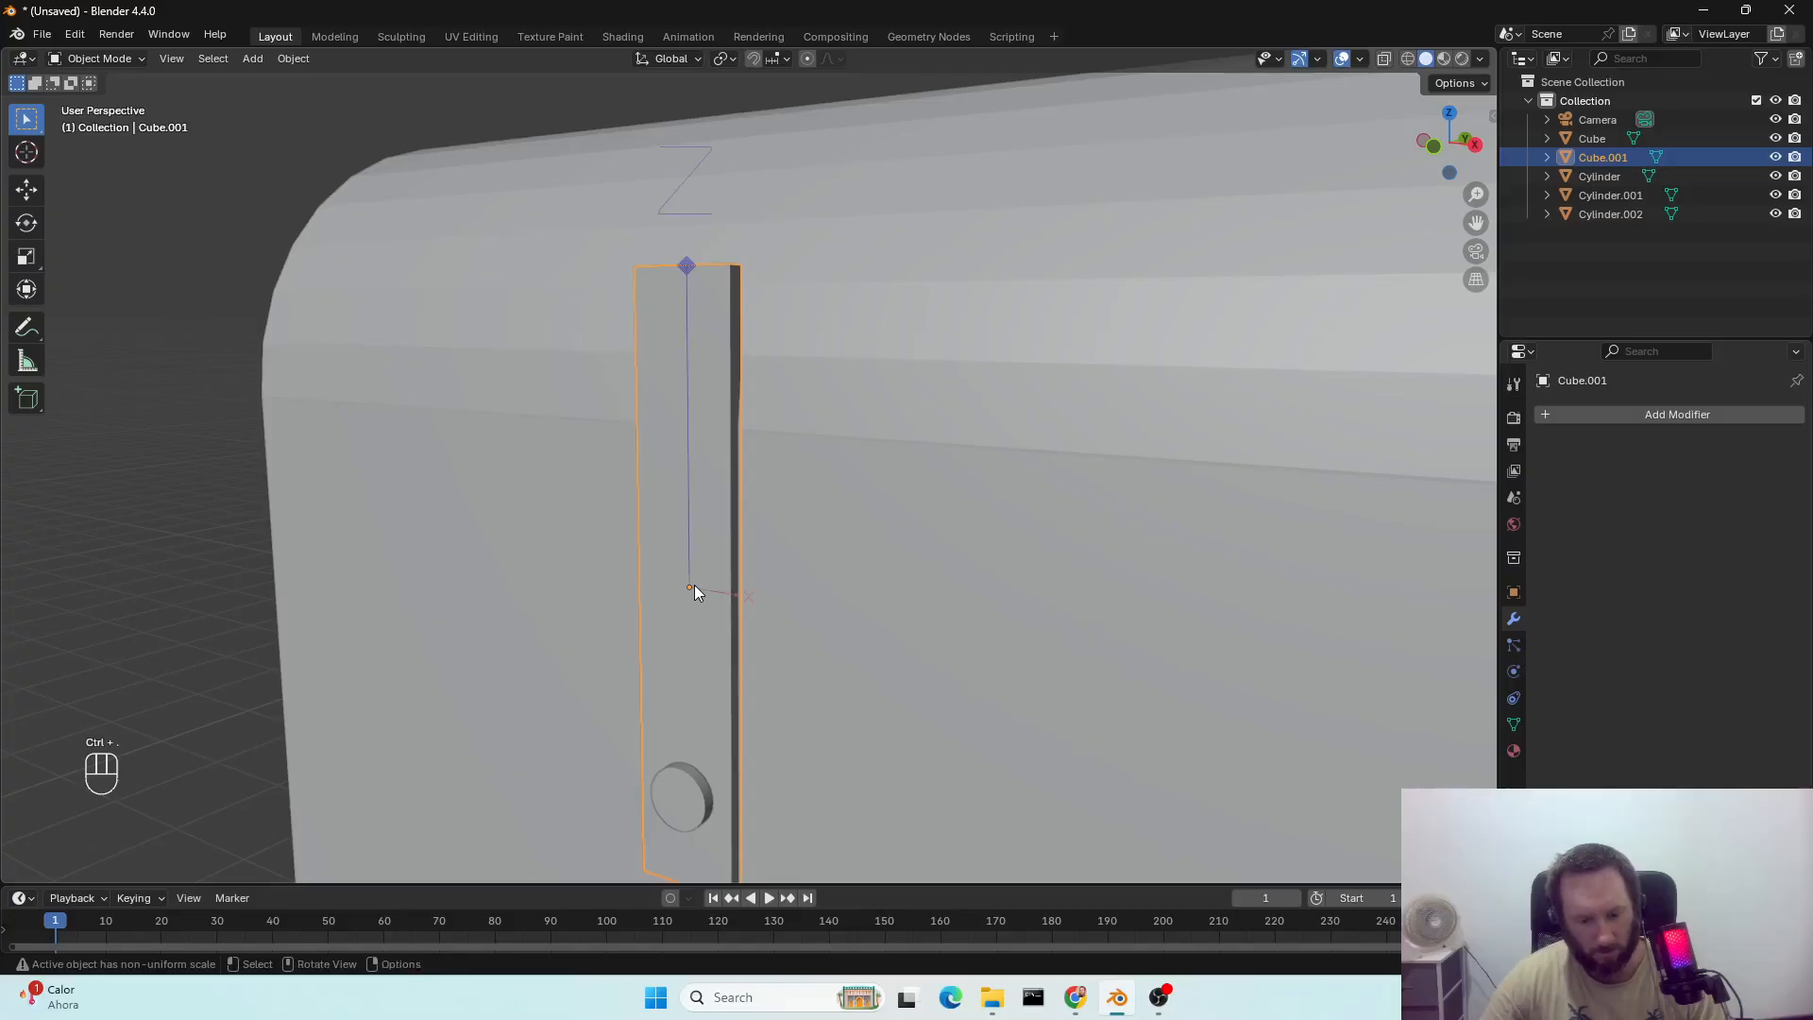
key("g")
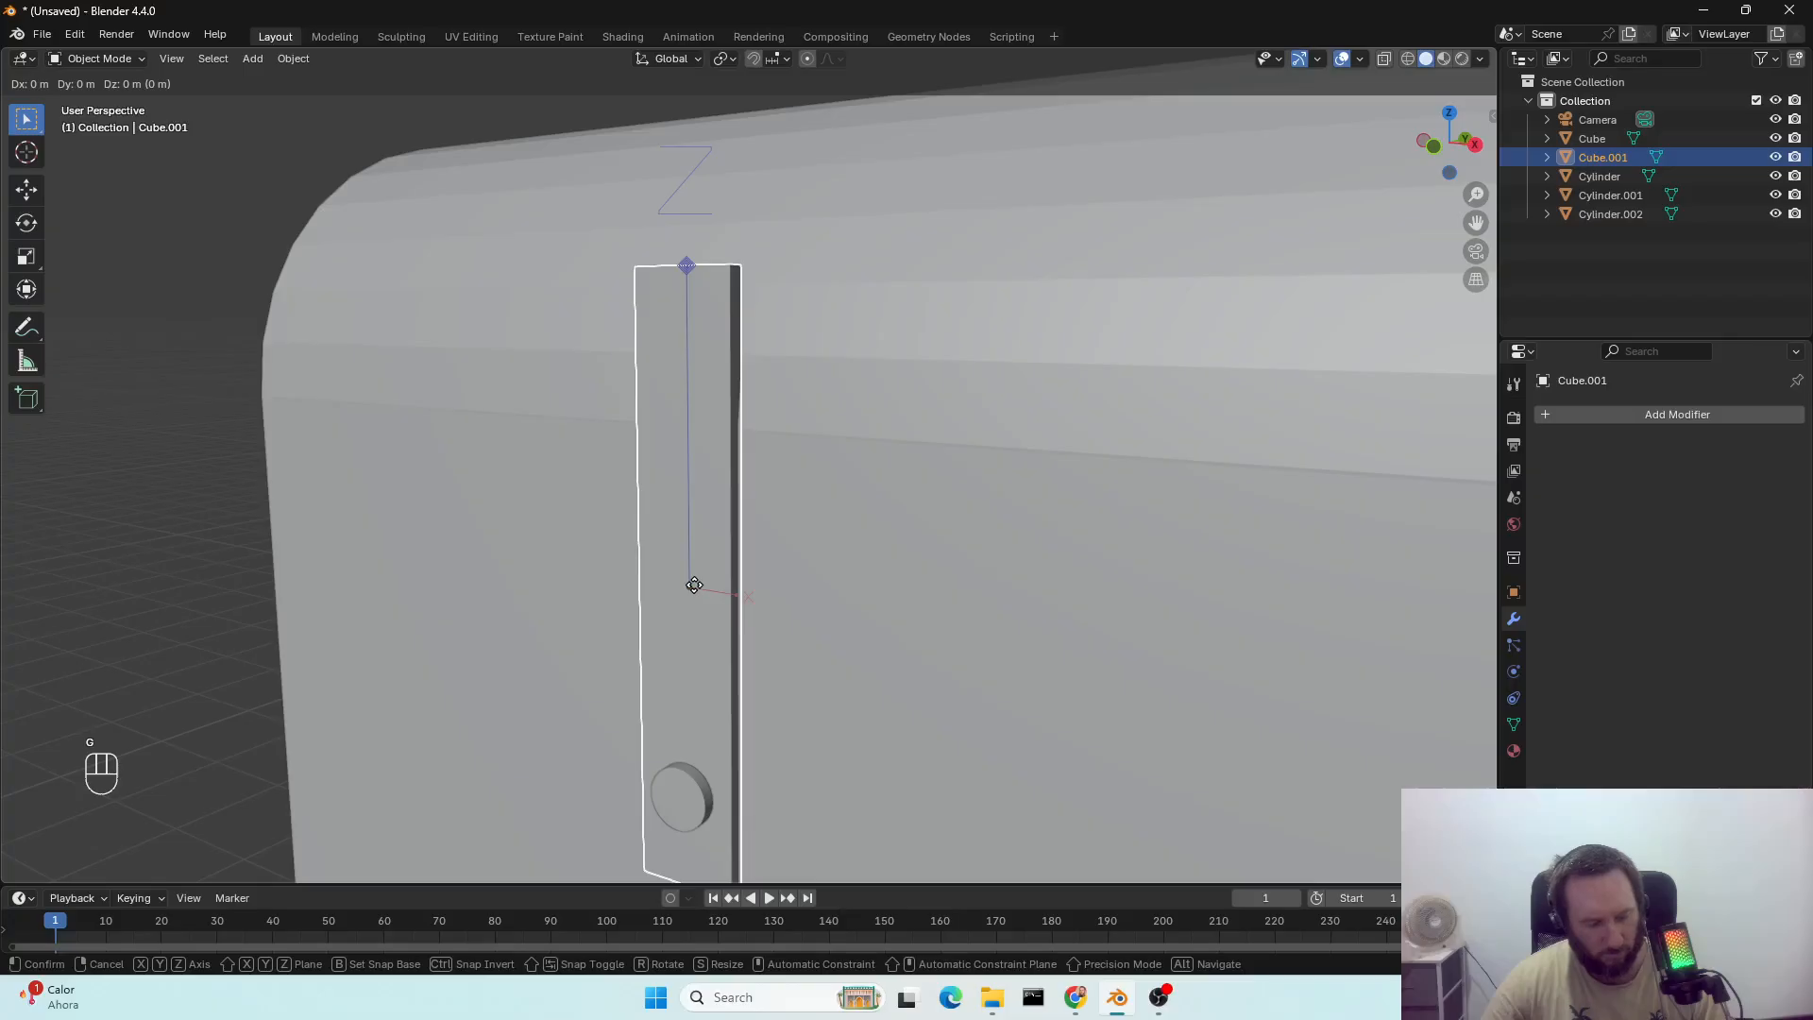
key("z")
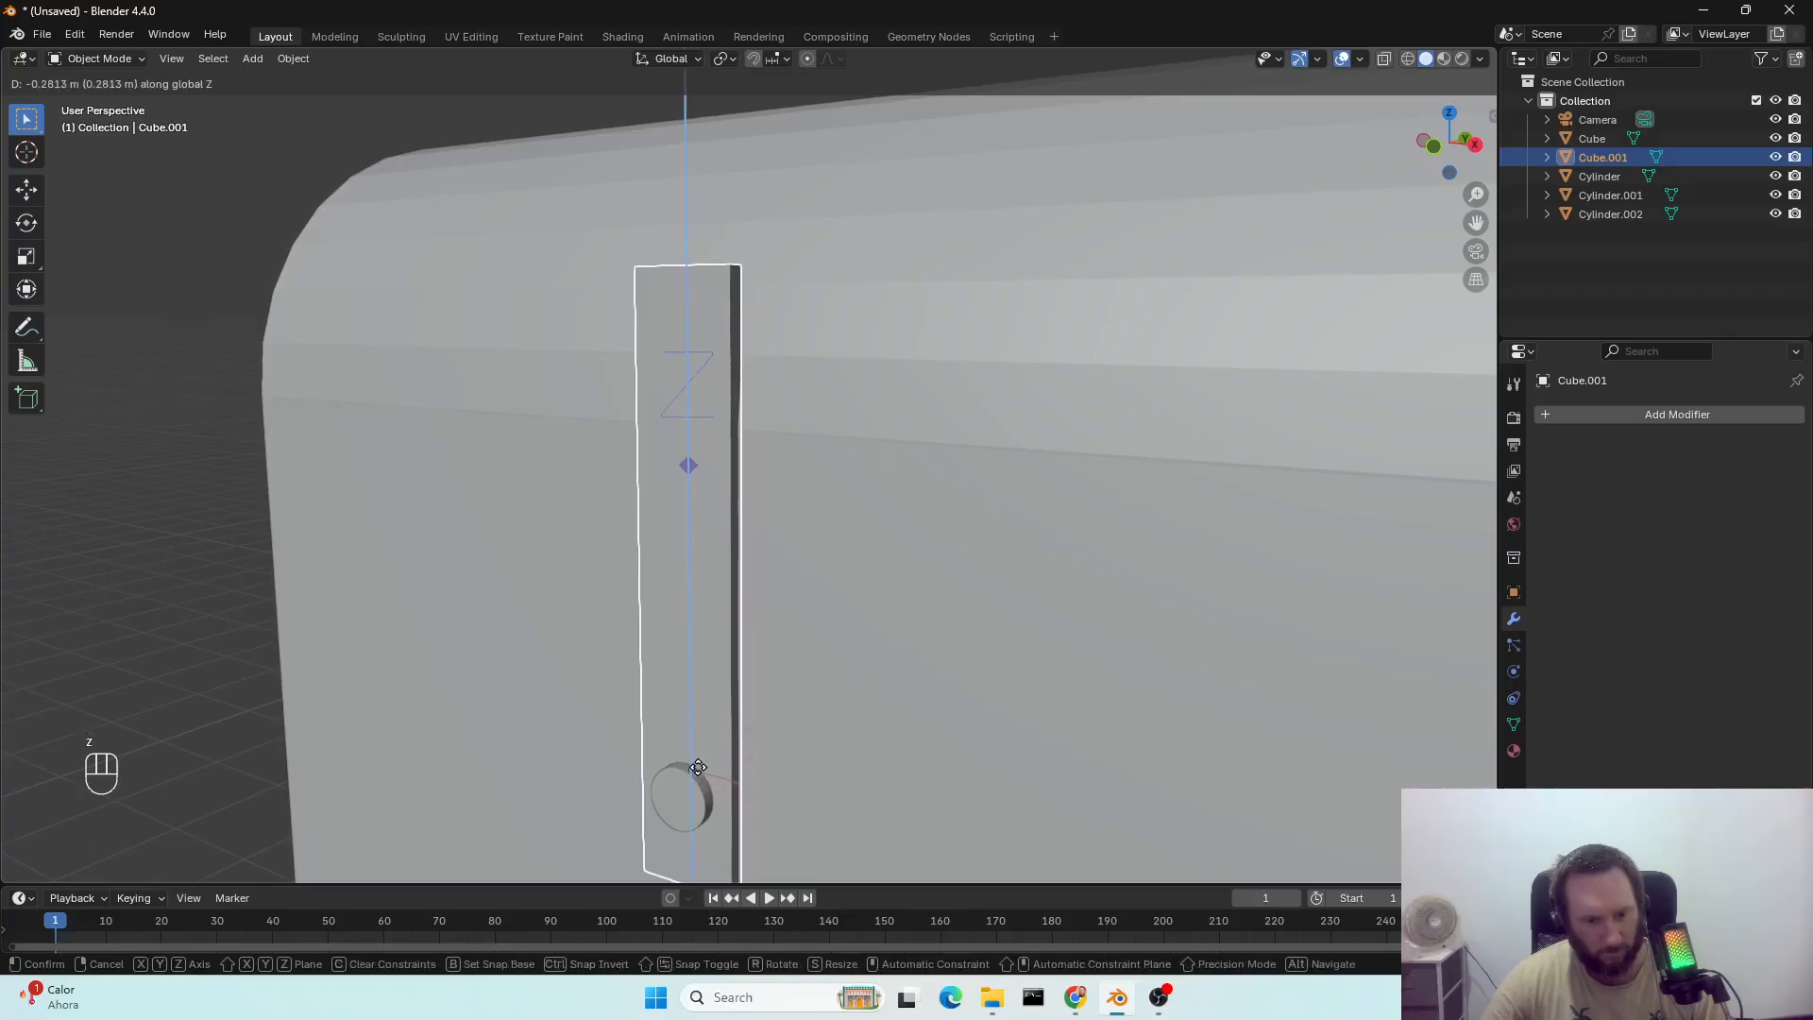
left_click(695, 796)
middle_click_drag(695, 797, 813, 811)
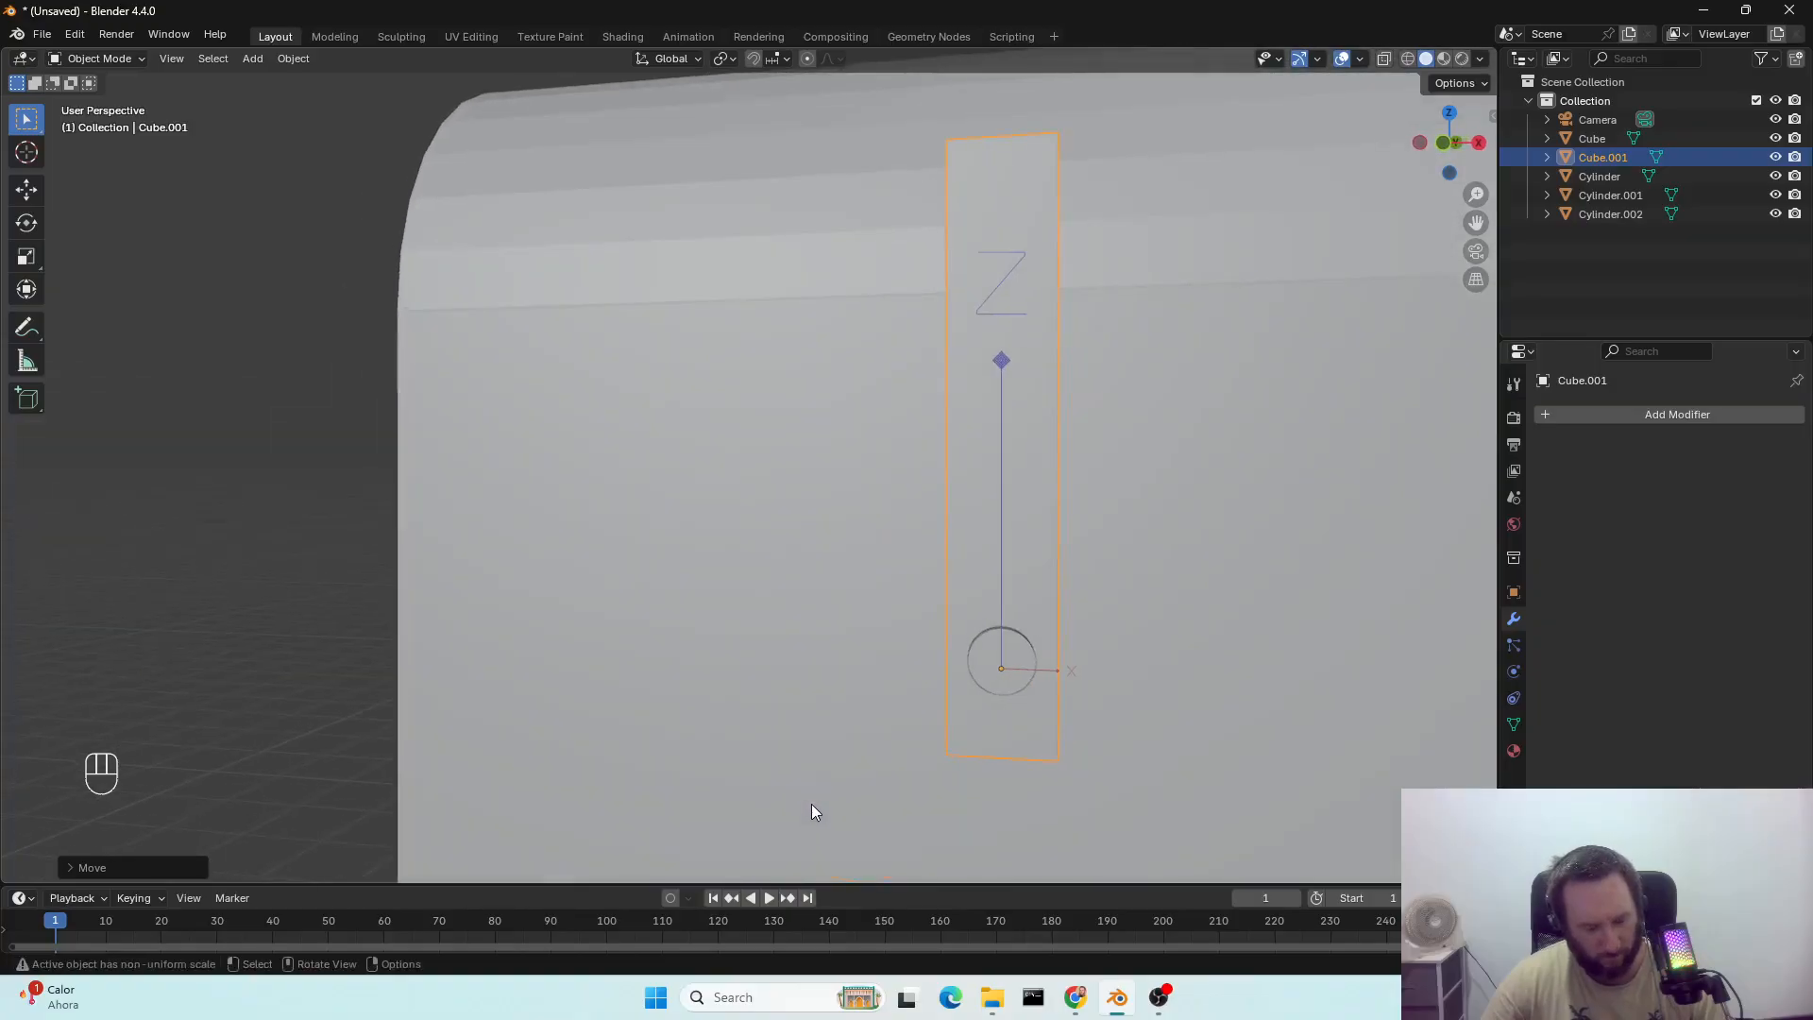
key("g")
key("z")
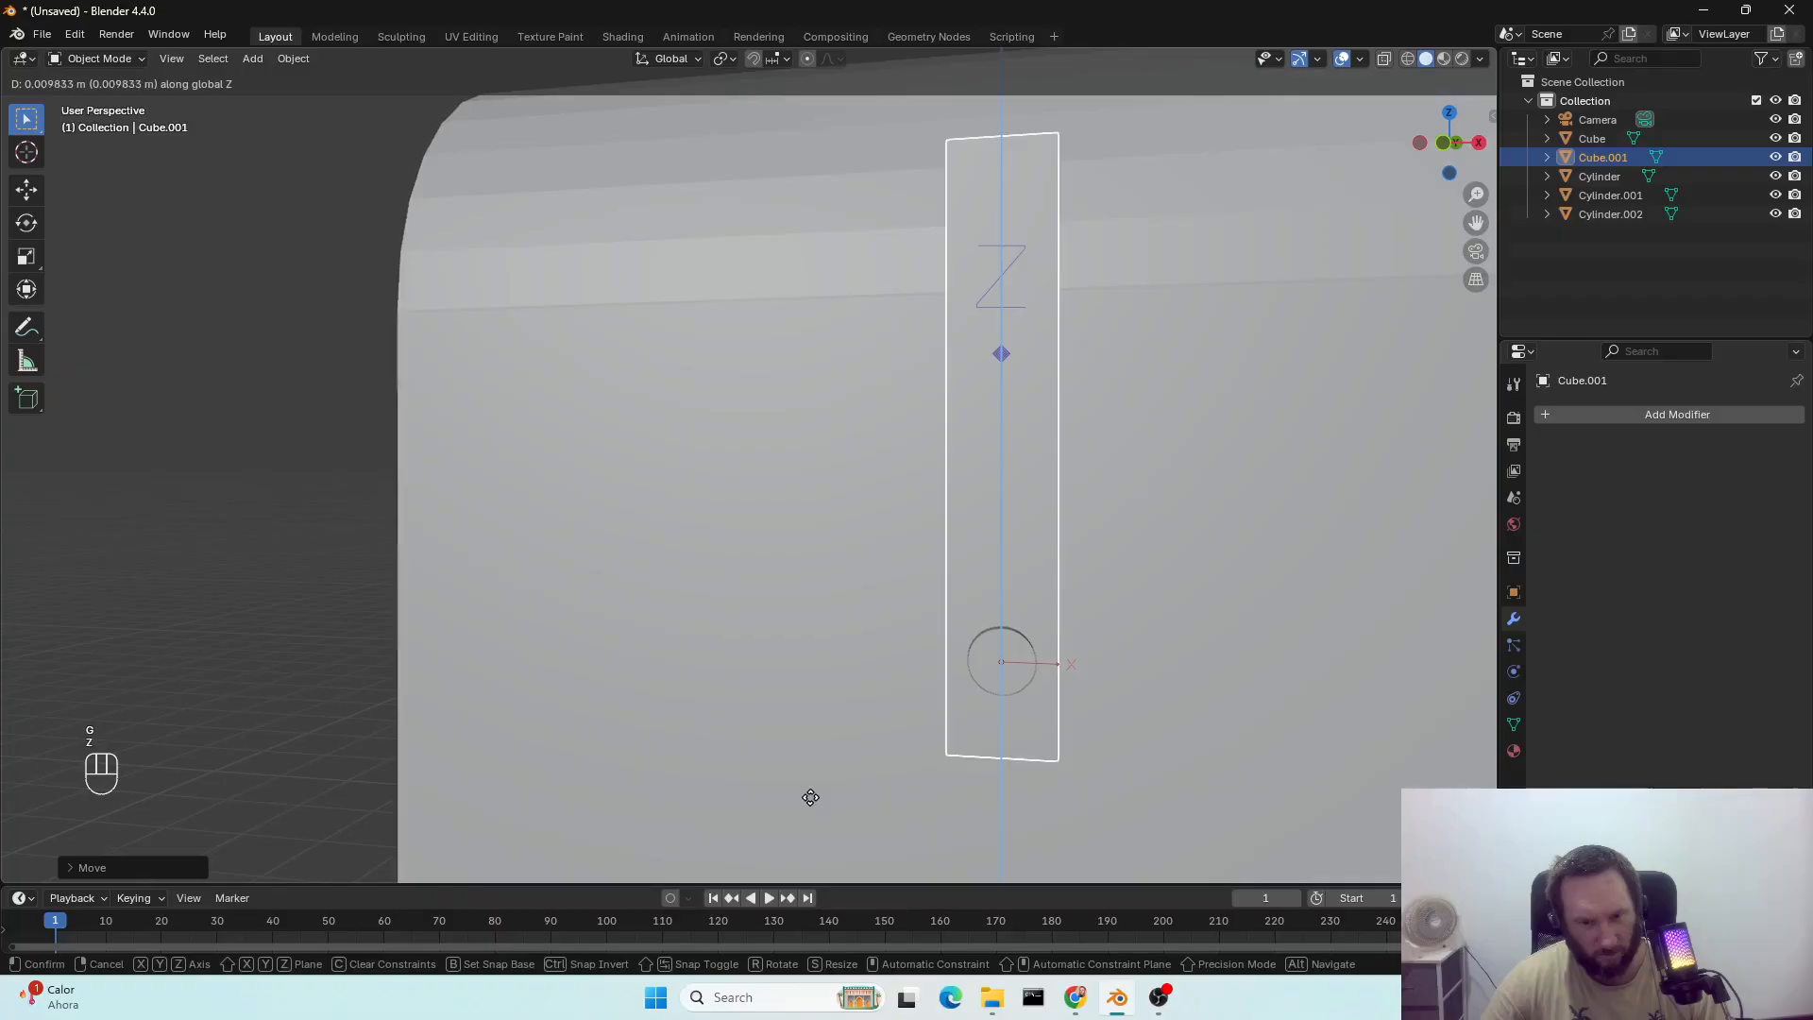
left_click(810, 797)
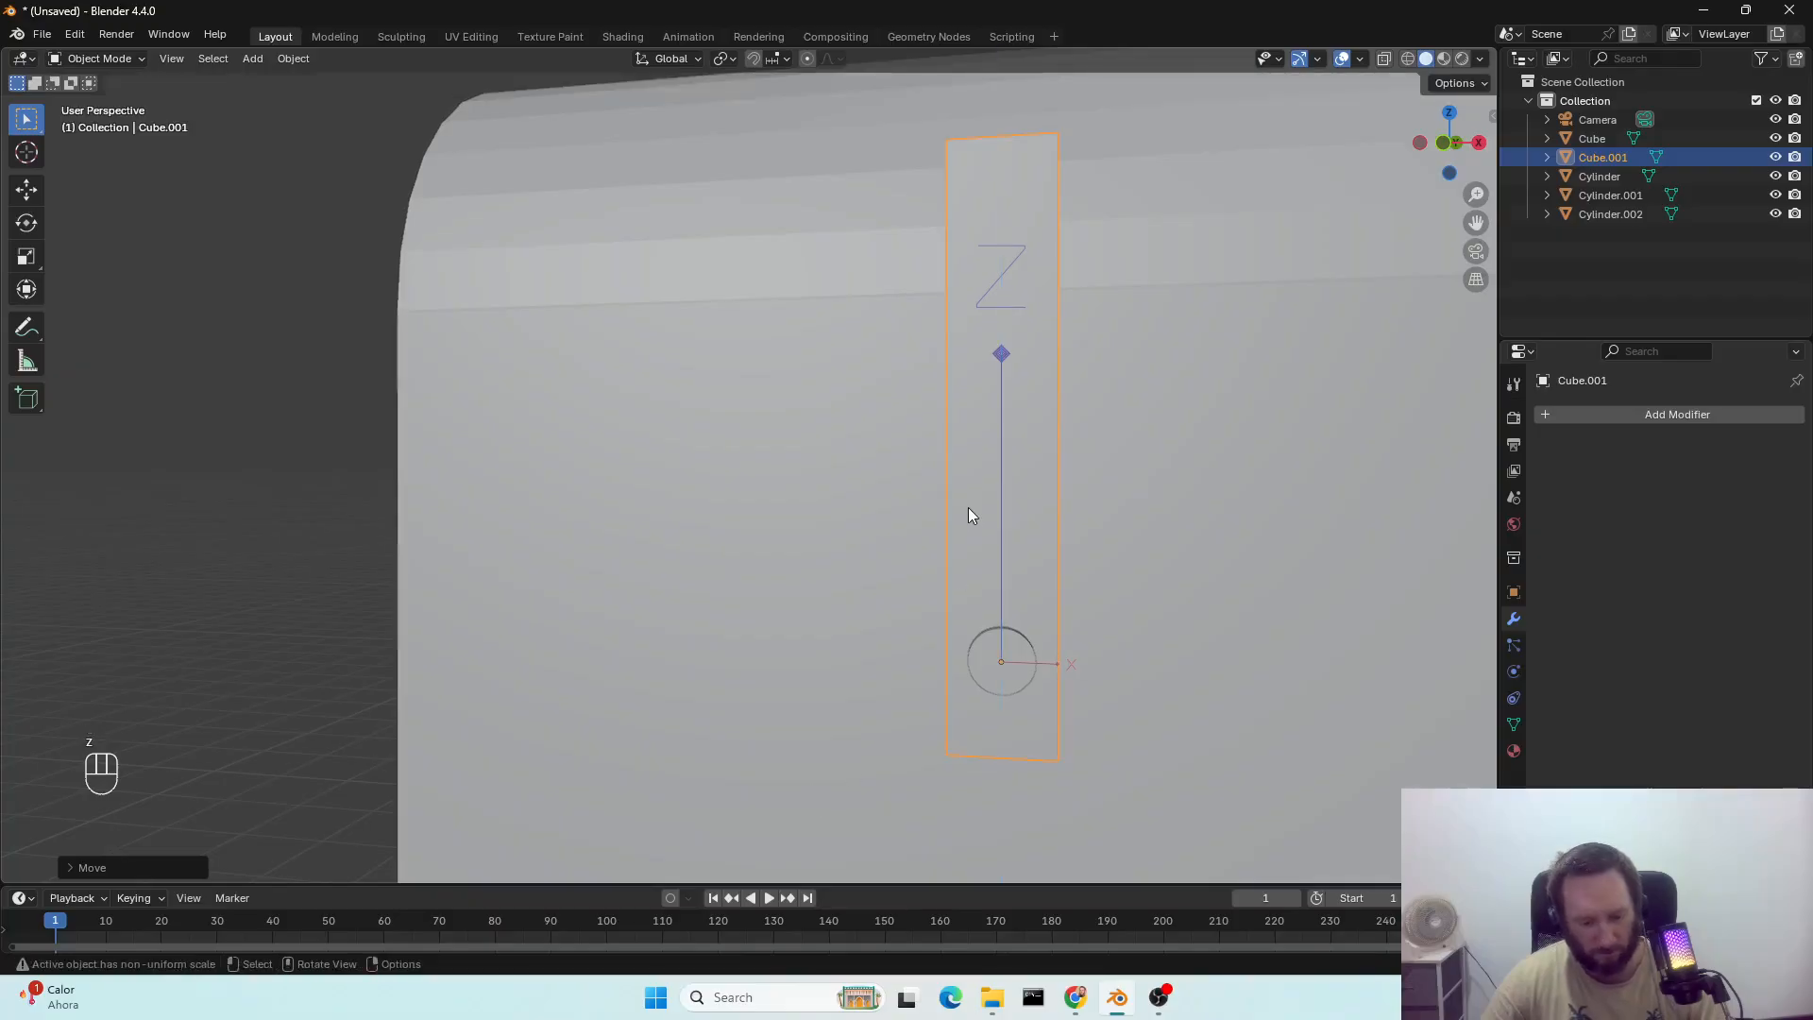
key("ctrl+period")
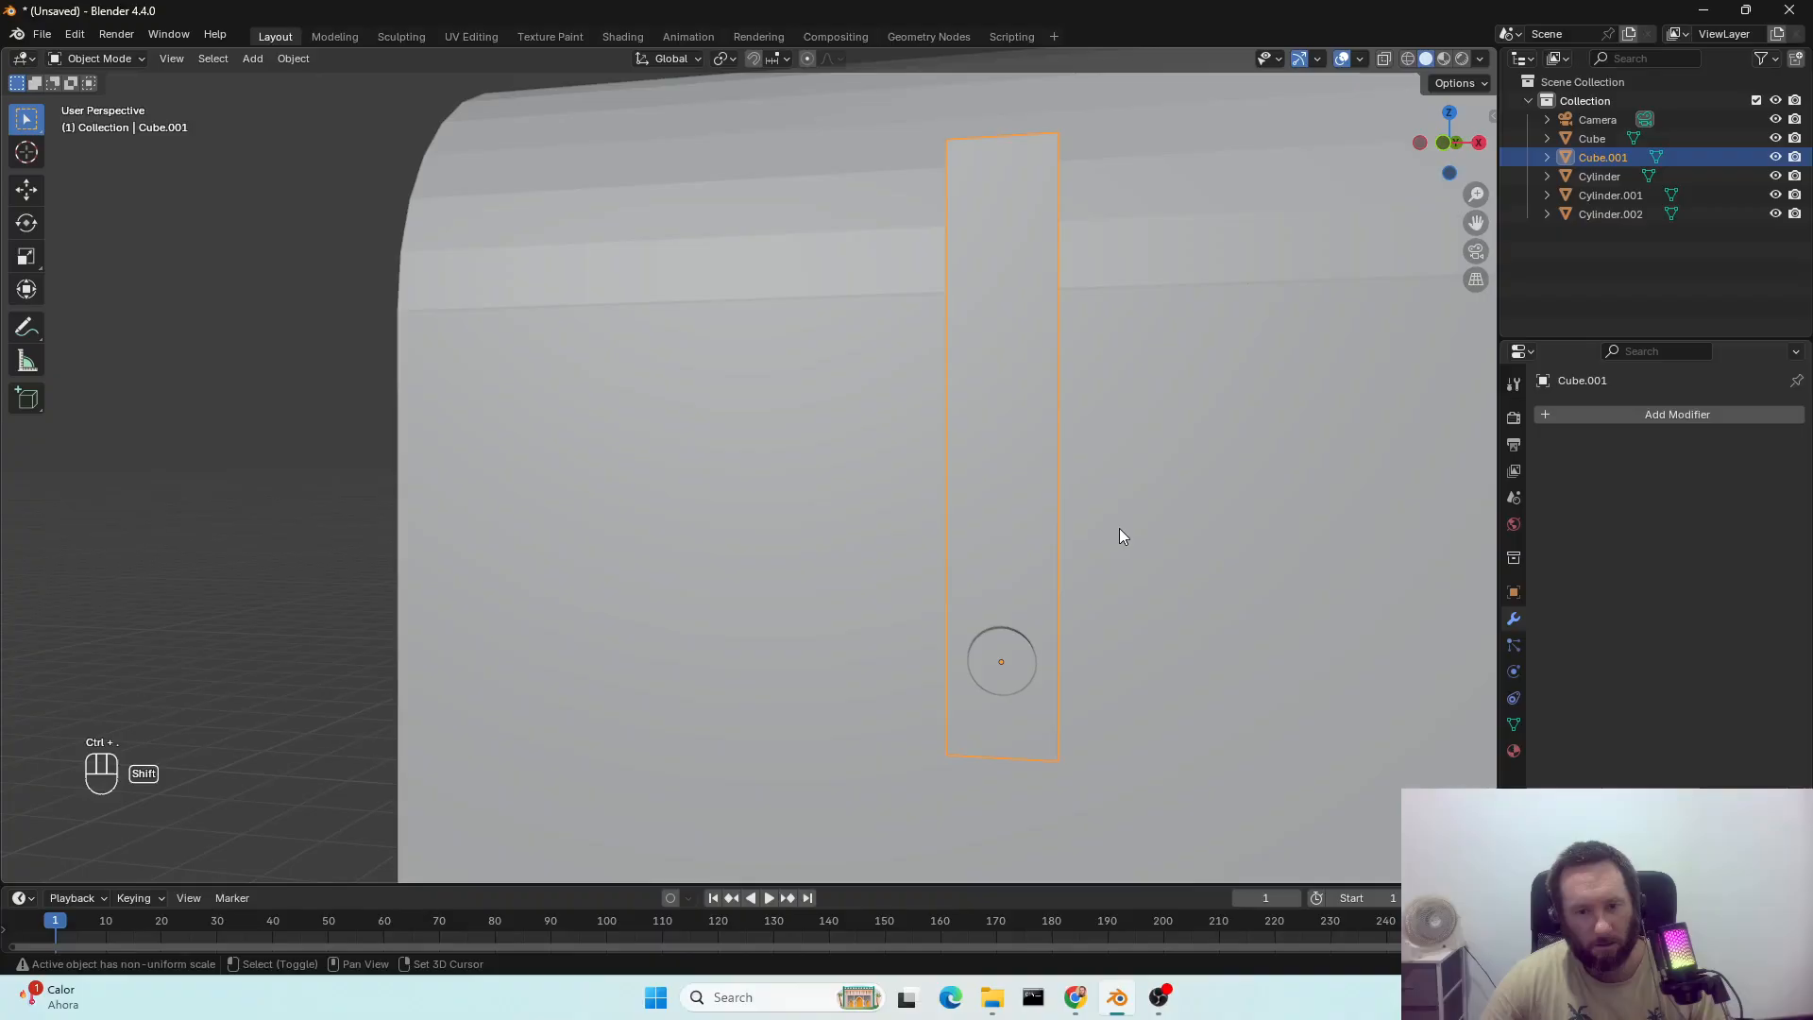
Select the mailbox's front door.
middle_click_drag(1121, 536, 577, 504, "shift")
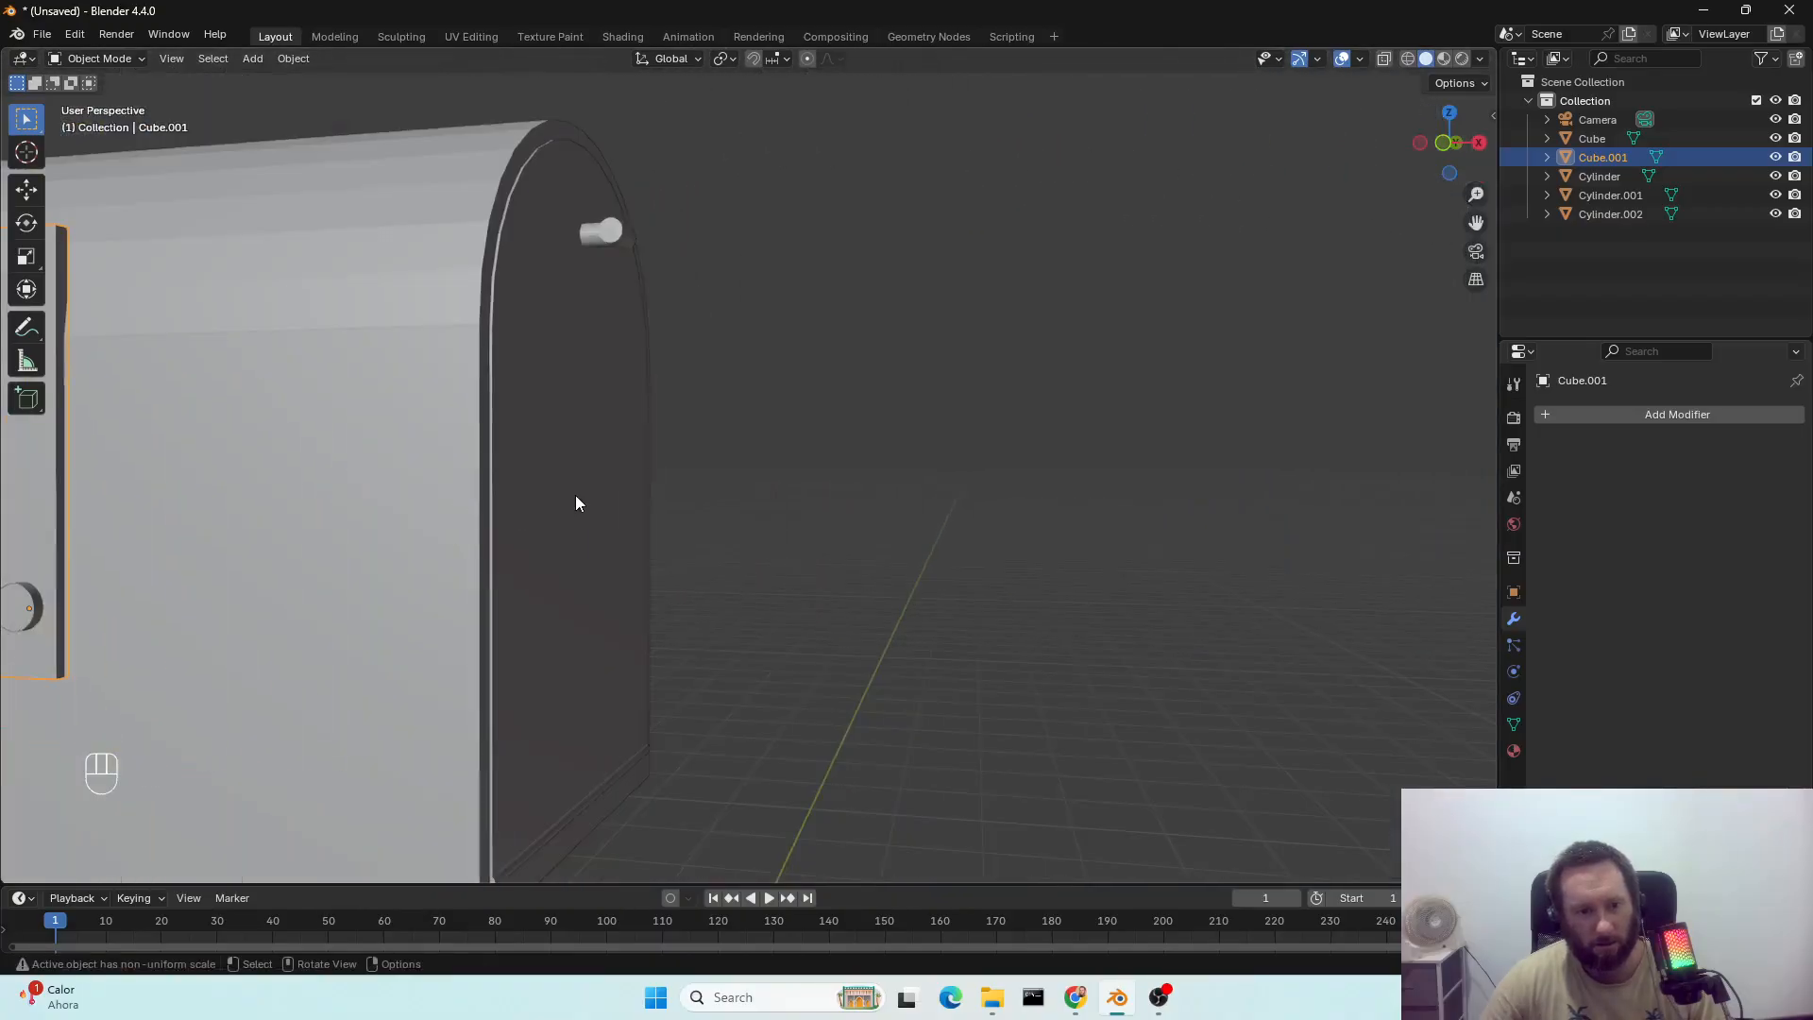
left_click(577, 503)
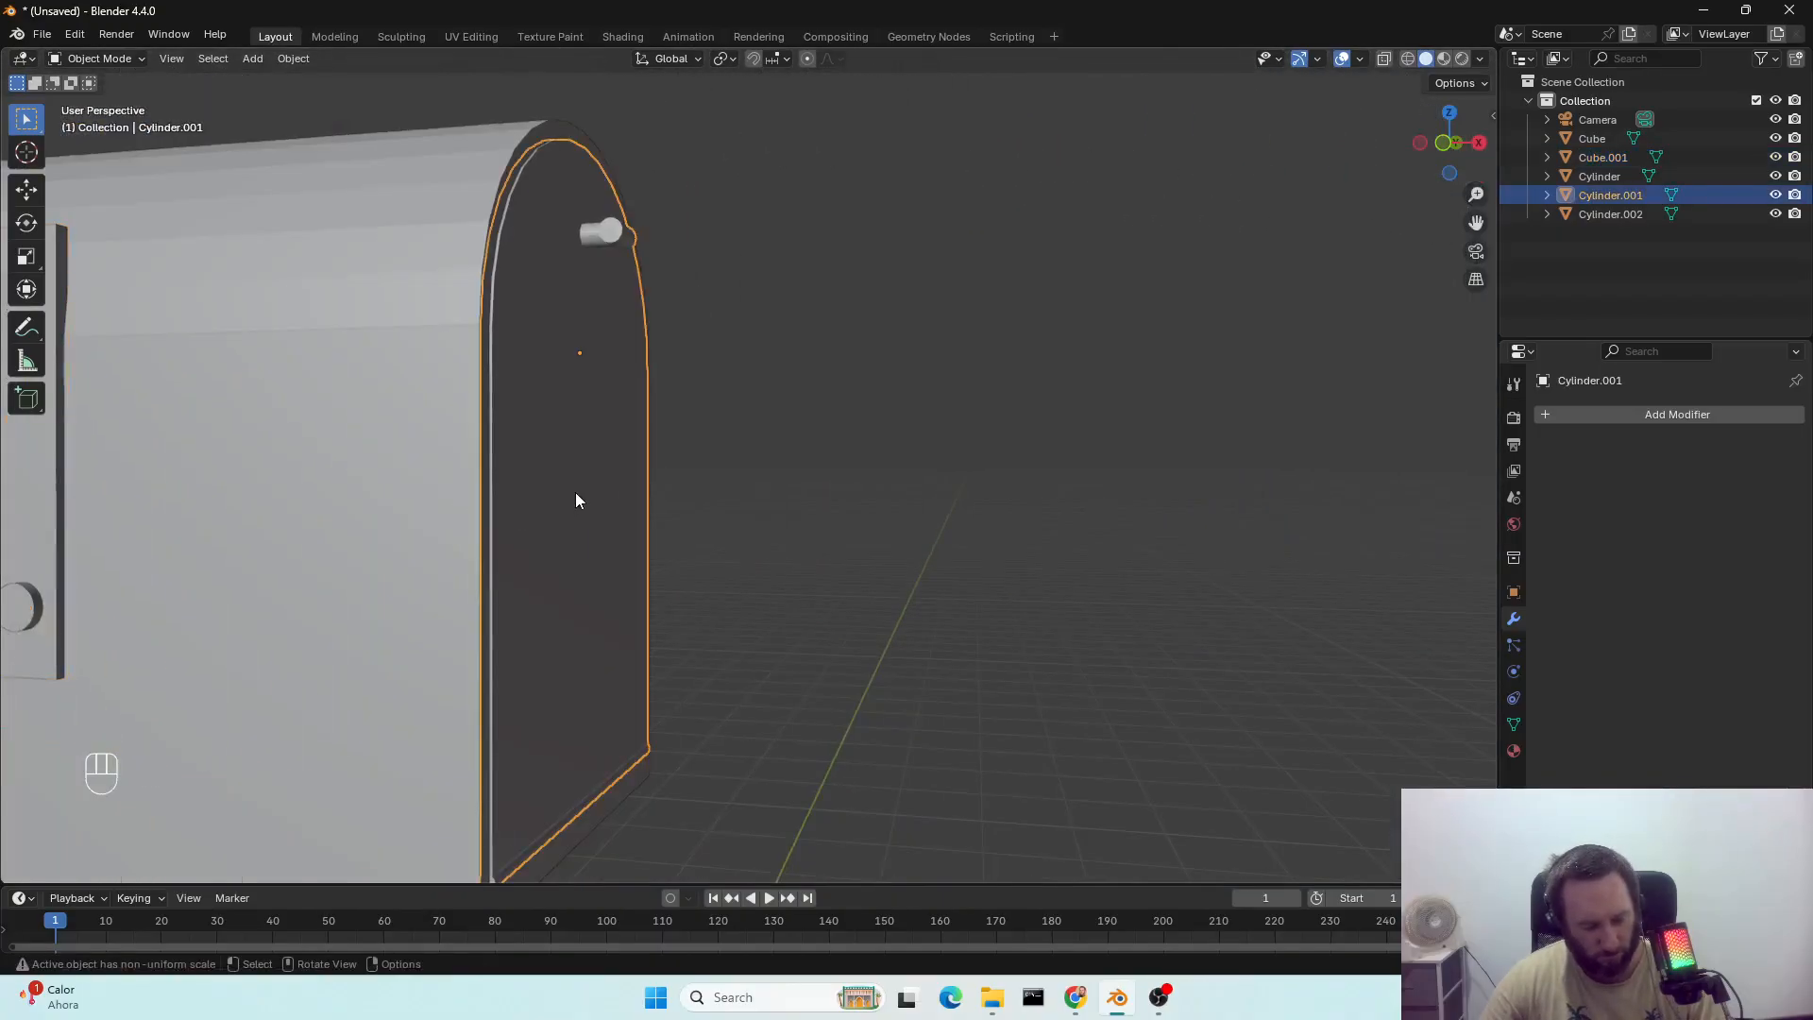
key("g")
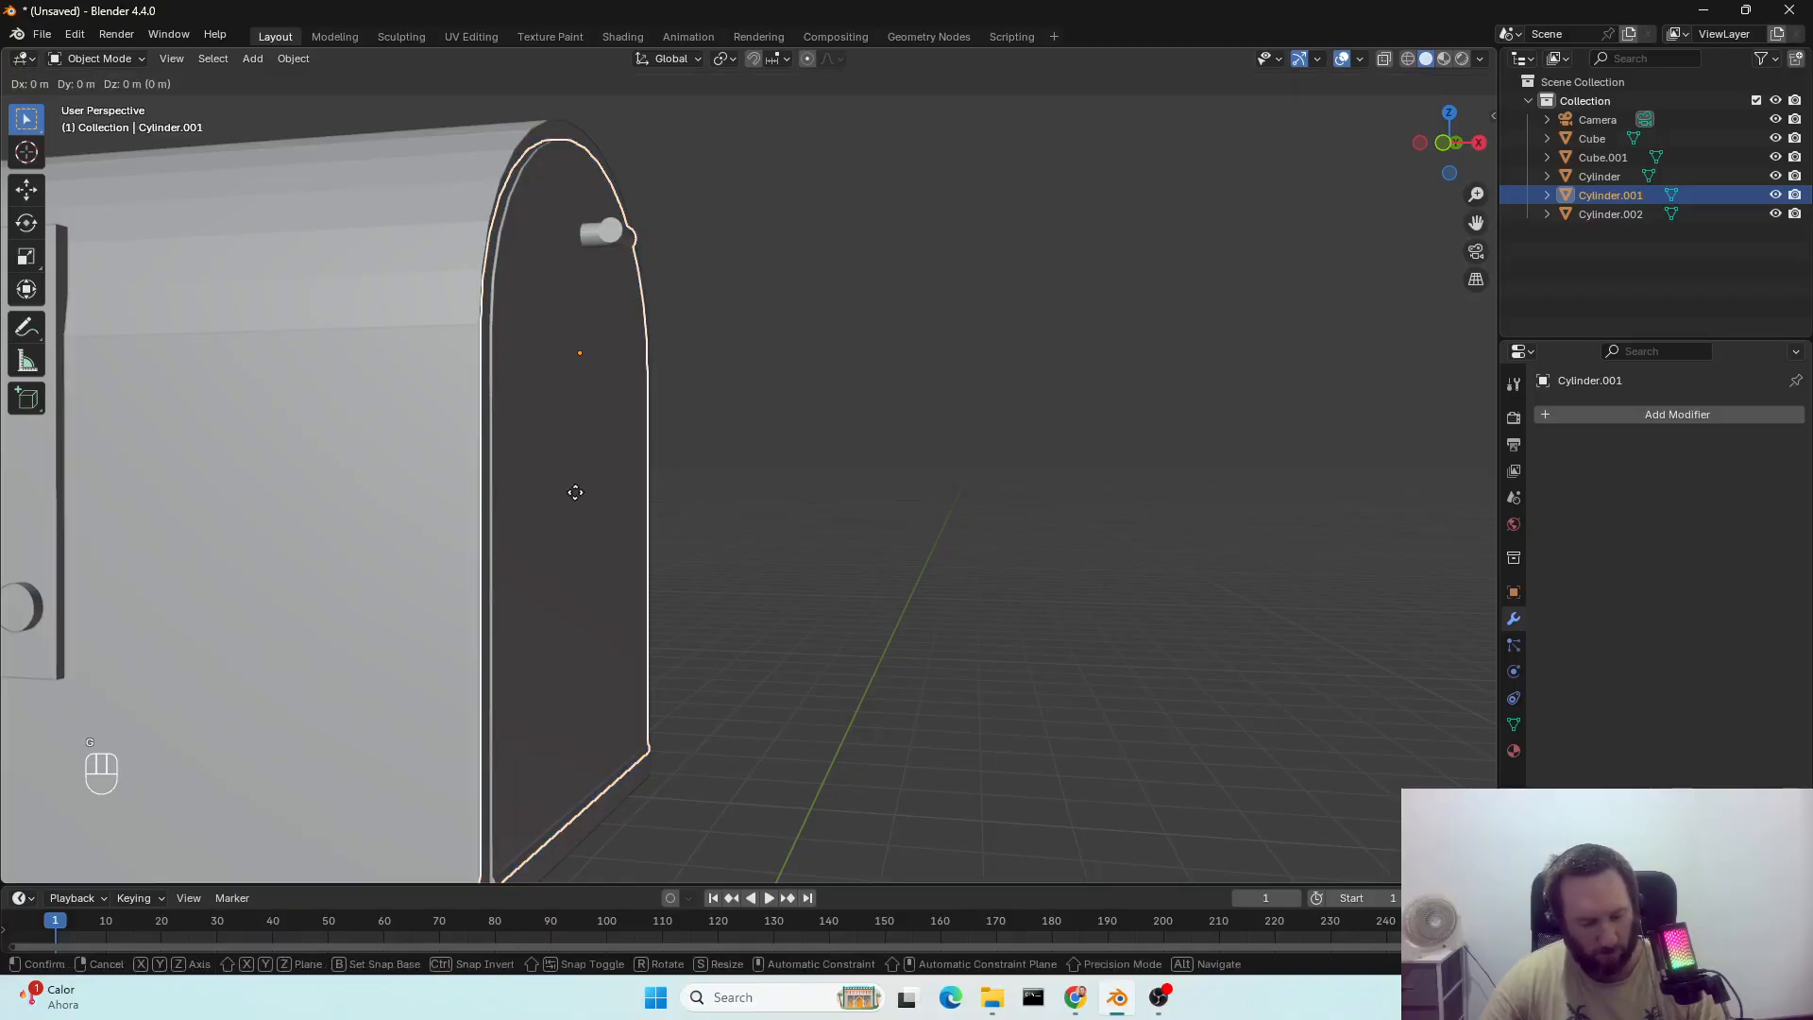
key("z")
right_click(612, 663)
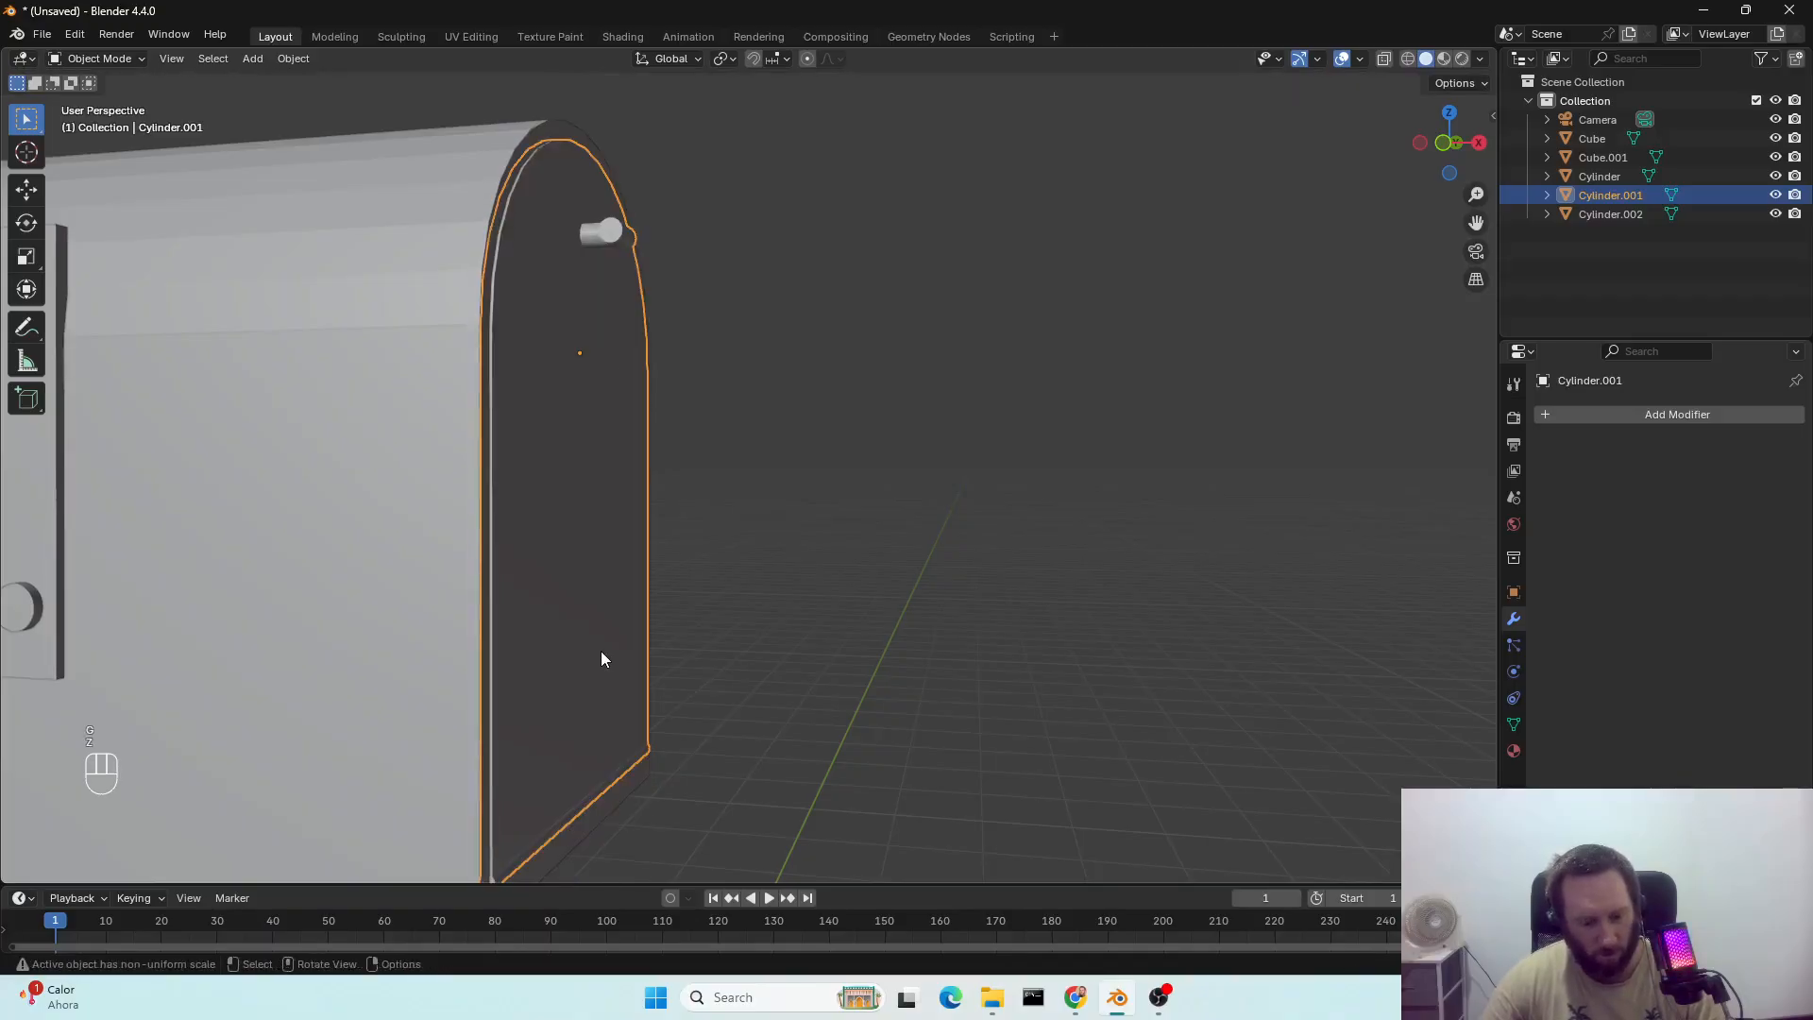
Move only the front door's origin about 1.04 m down along Z to the door's lower edge.
key("ctrl+period")
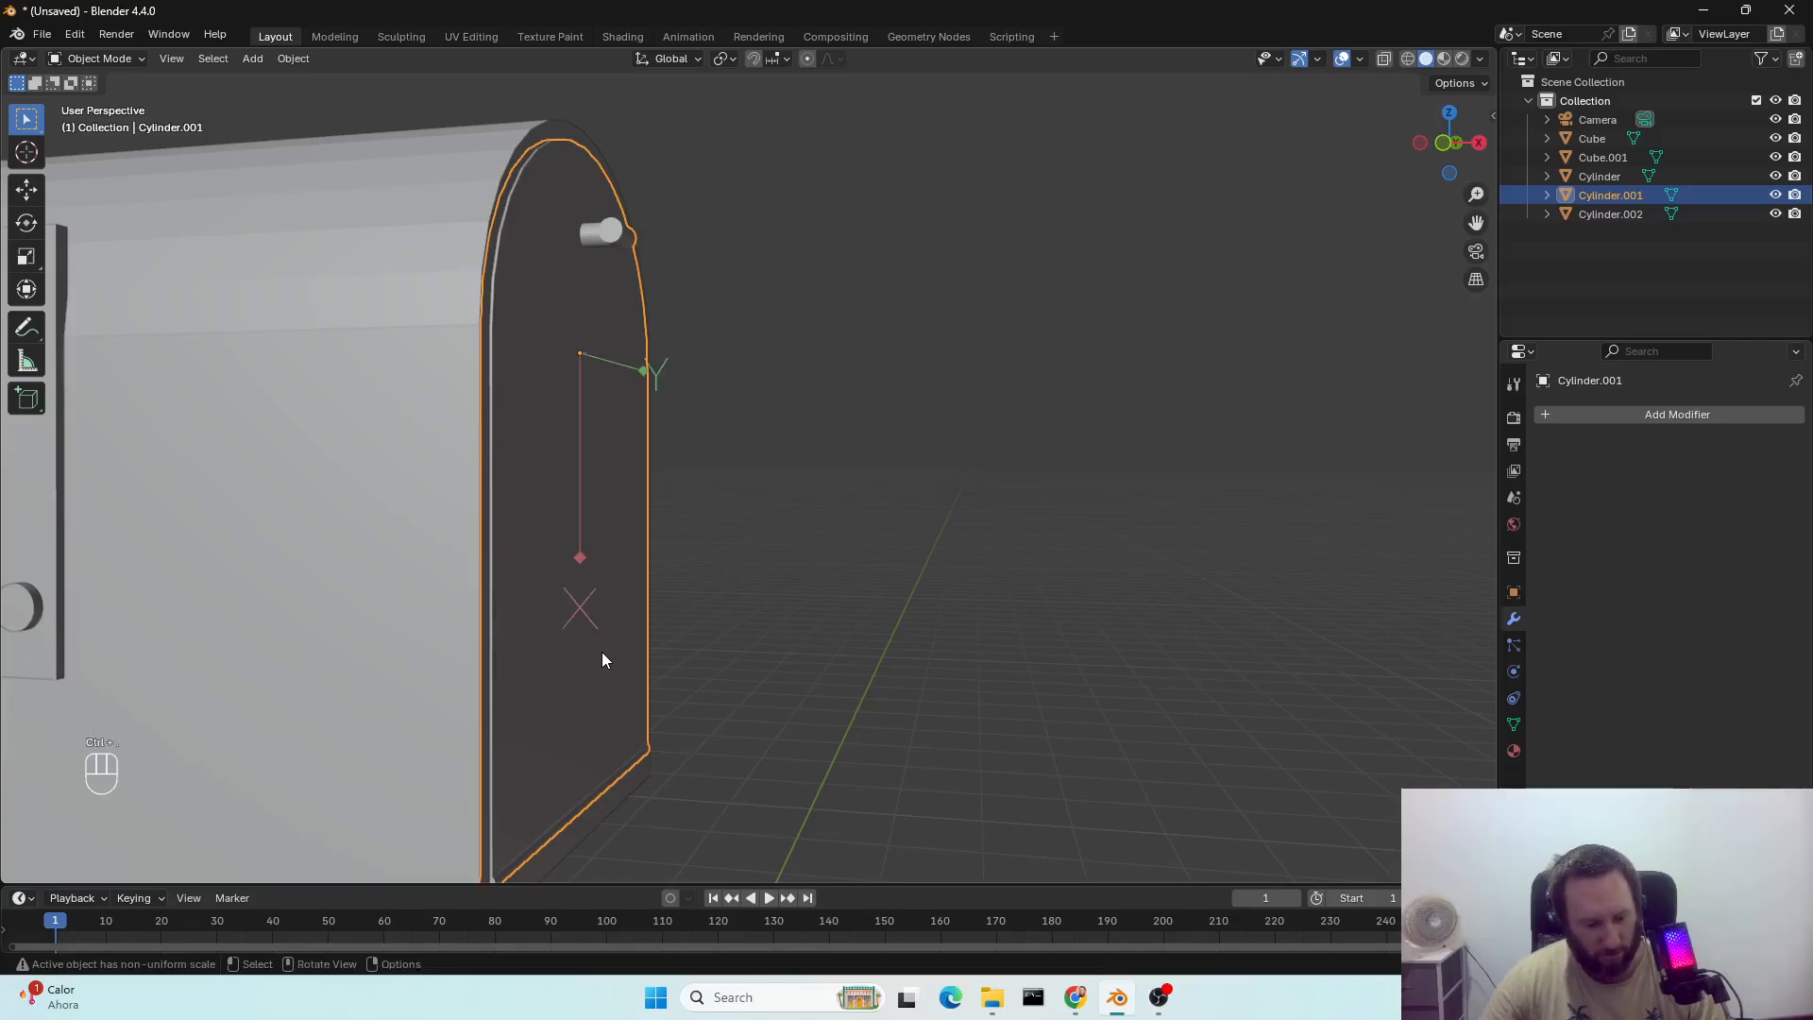
key("g")
key("z")
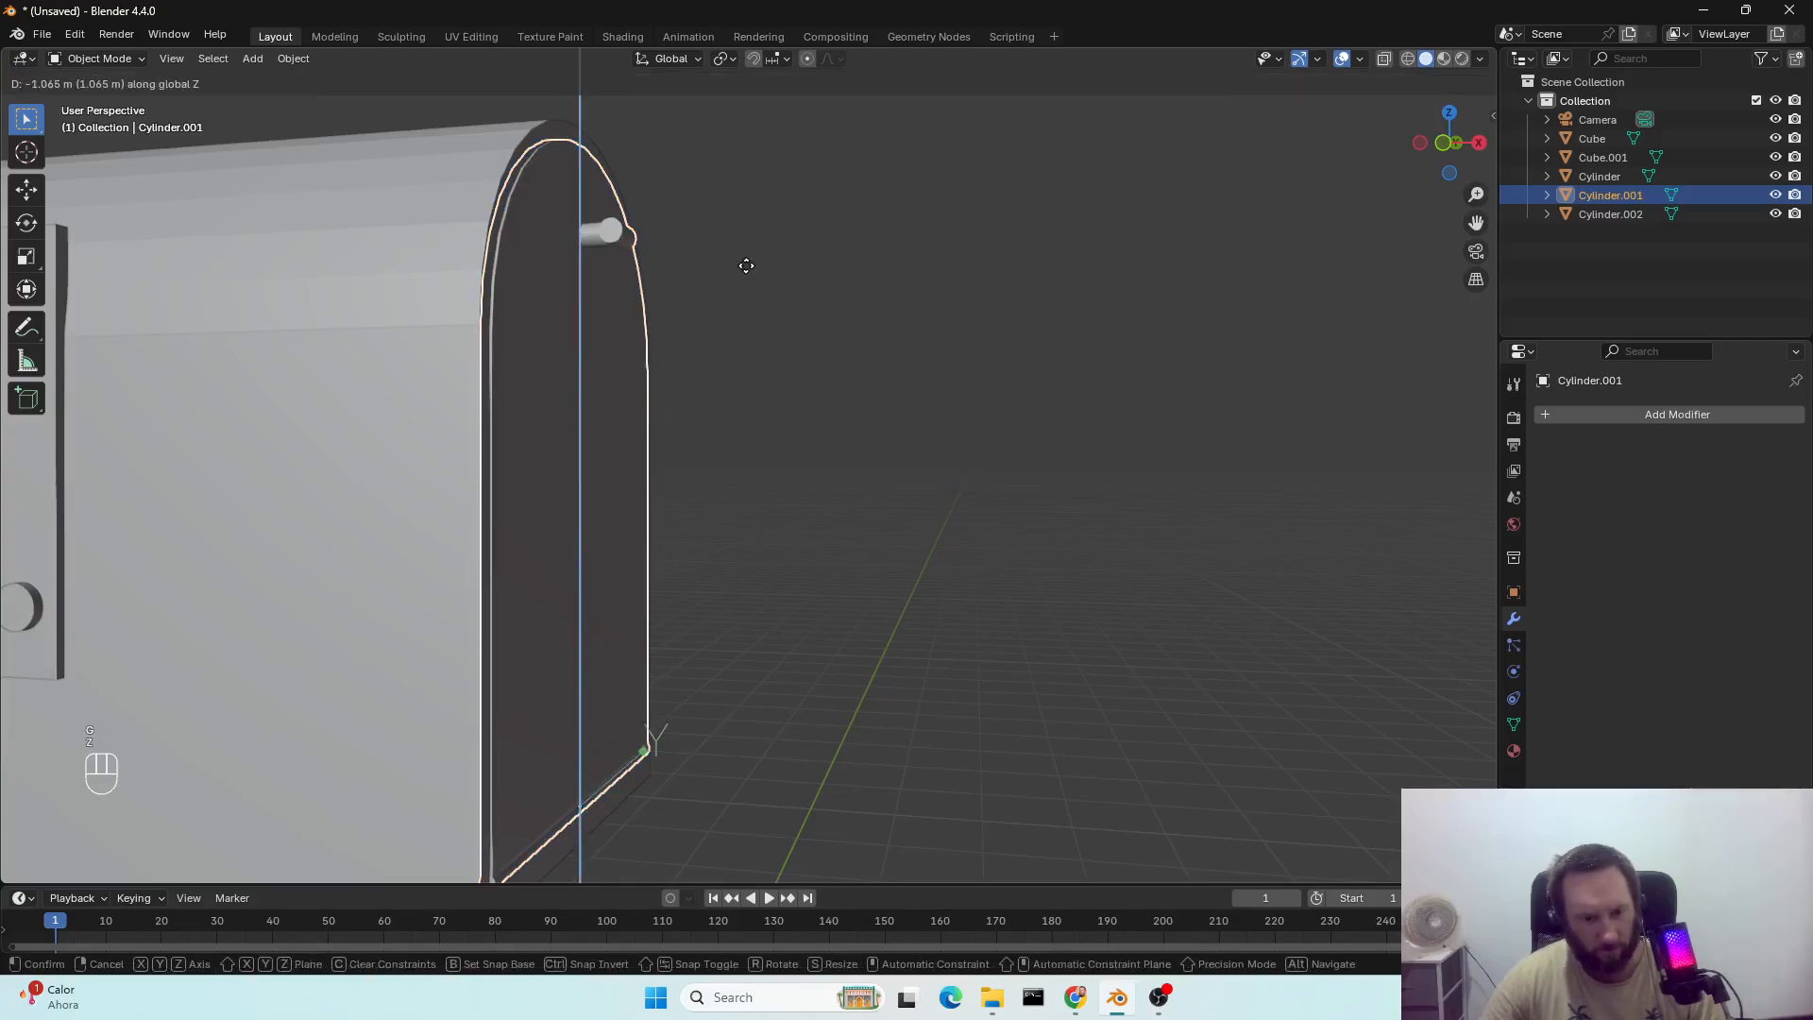
left_click(755, 273)
mouse_move(755, 274)
middle_mouse_down()
mouse_move(755, 308)
mouse_move(721, 280)
middle_mouse_up()
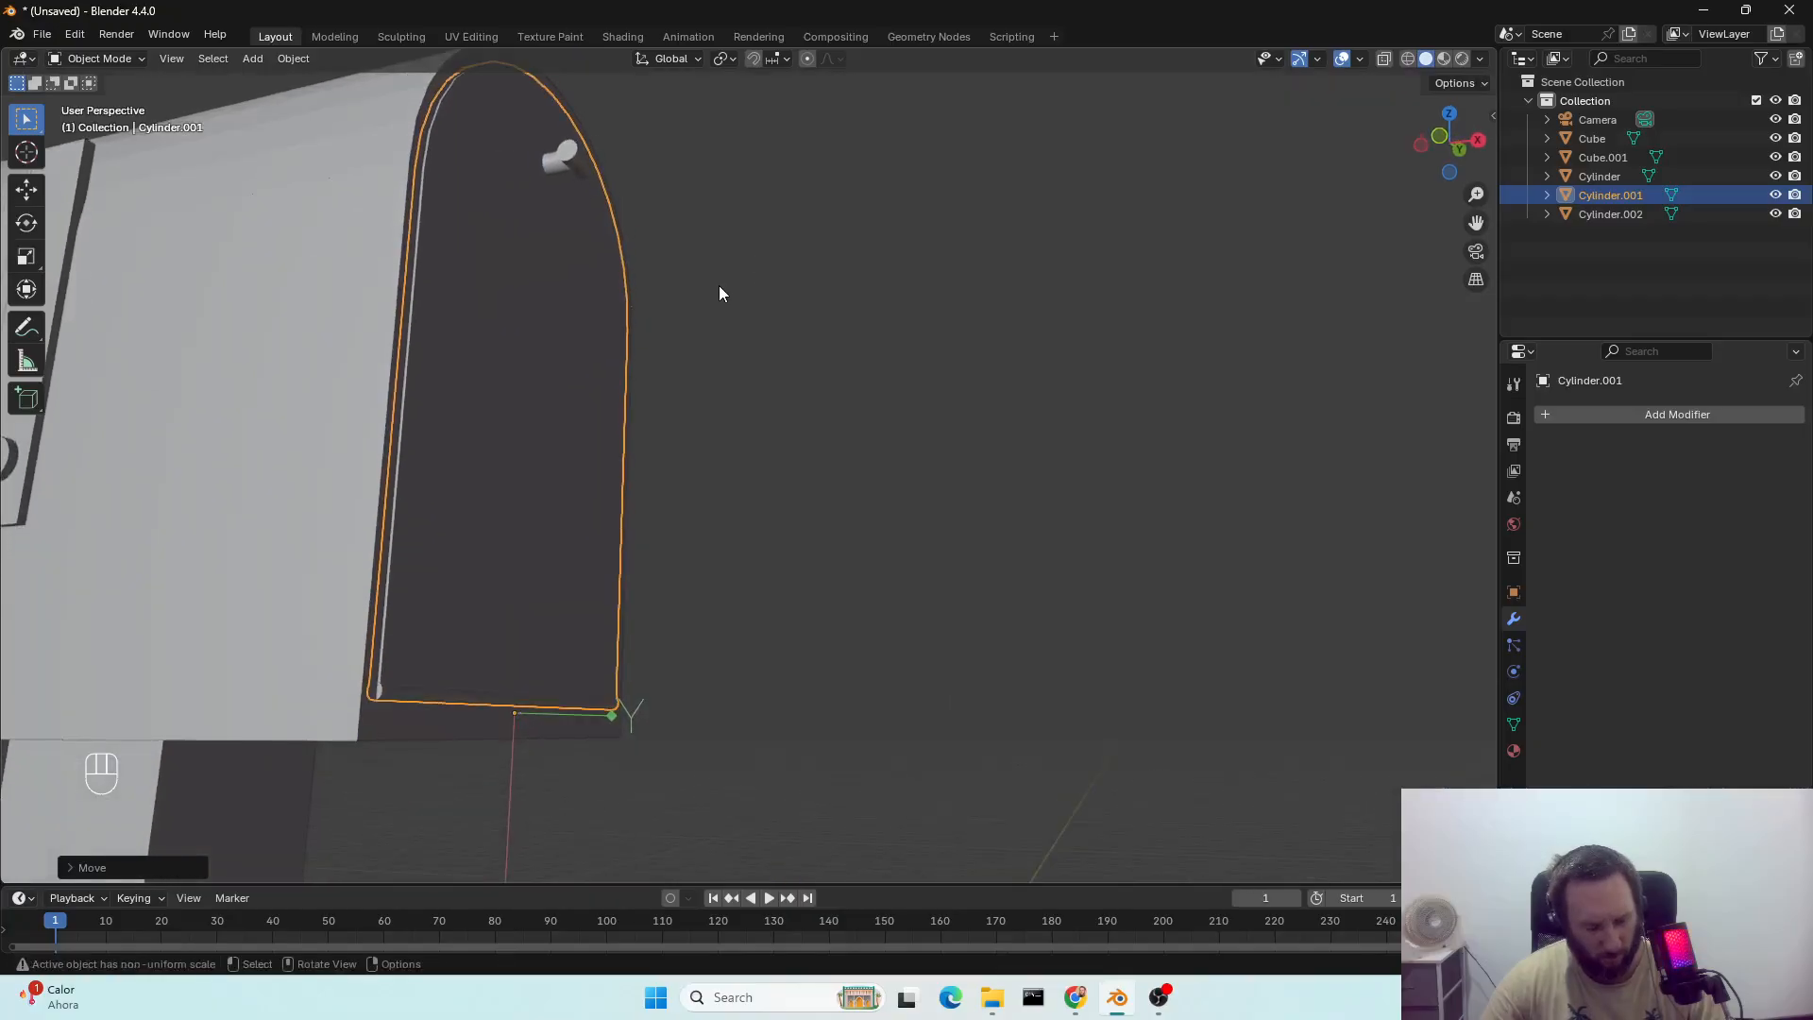
key("g")
key("z")
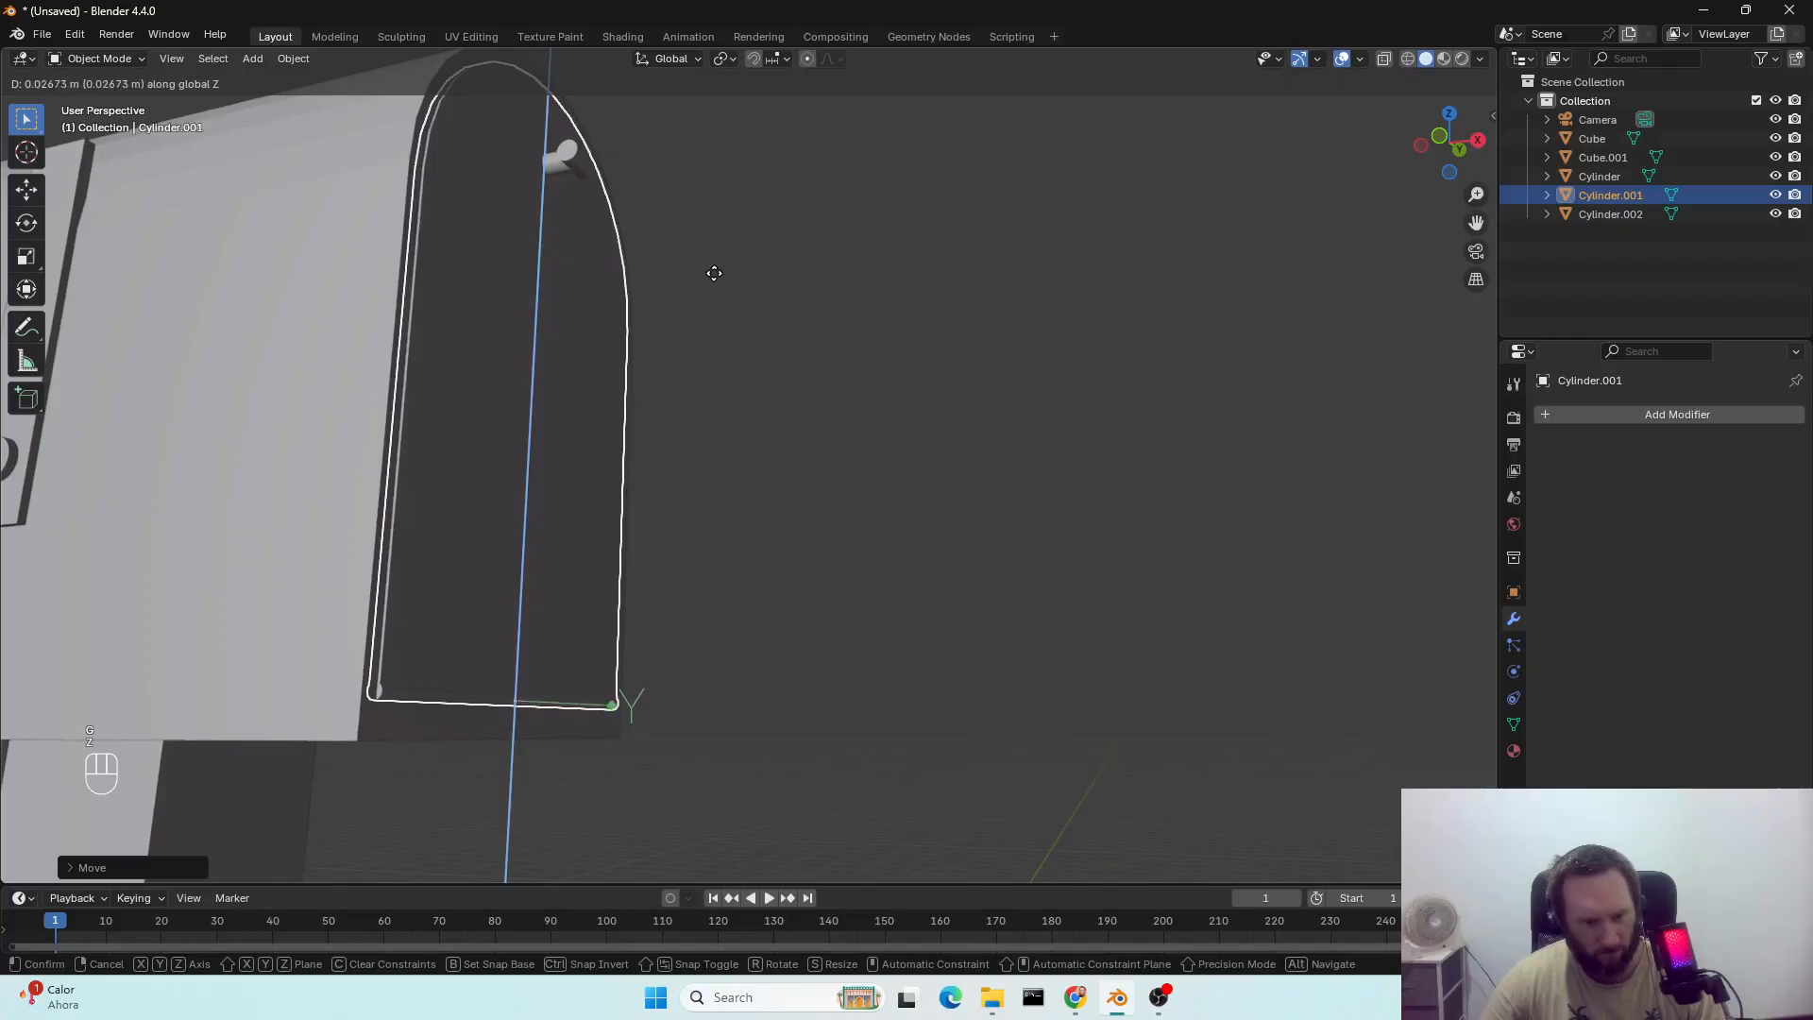
left_click(715, 276)
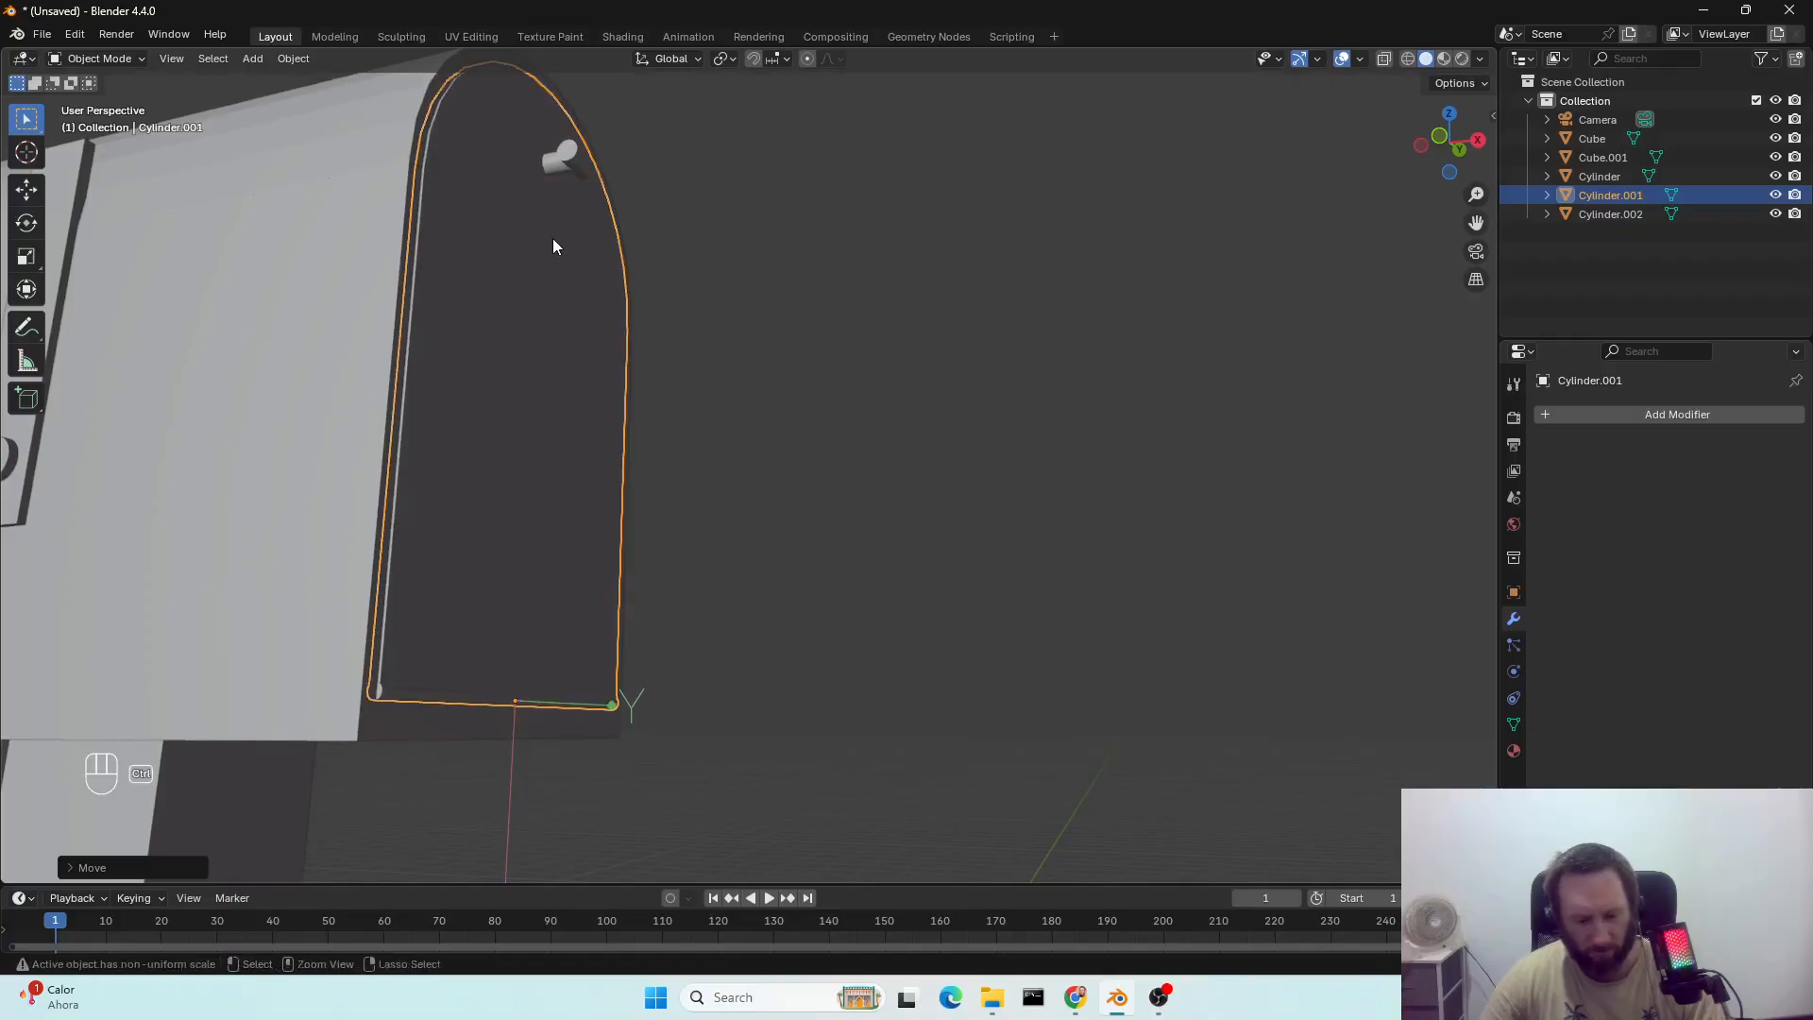
key("ctrl+period")
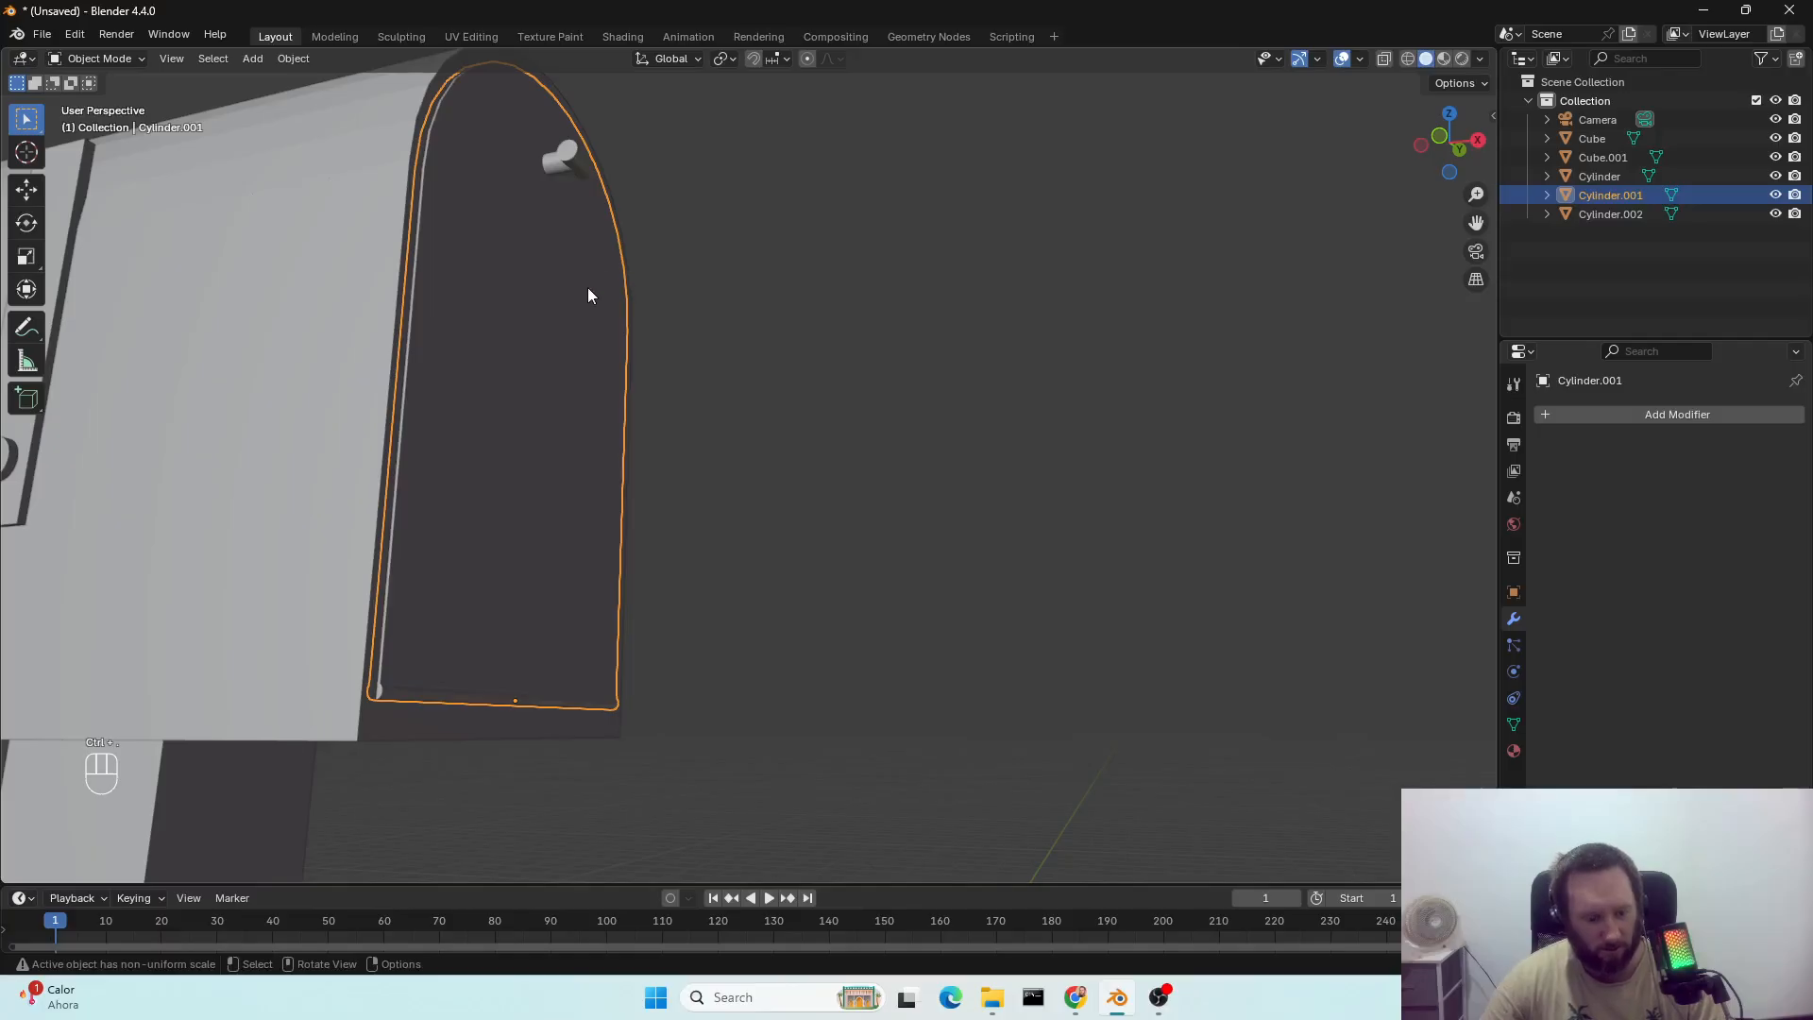
Try swinging the front door open about the global Y axis from its lower edge.
key("r")
key("x")
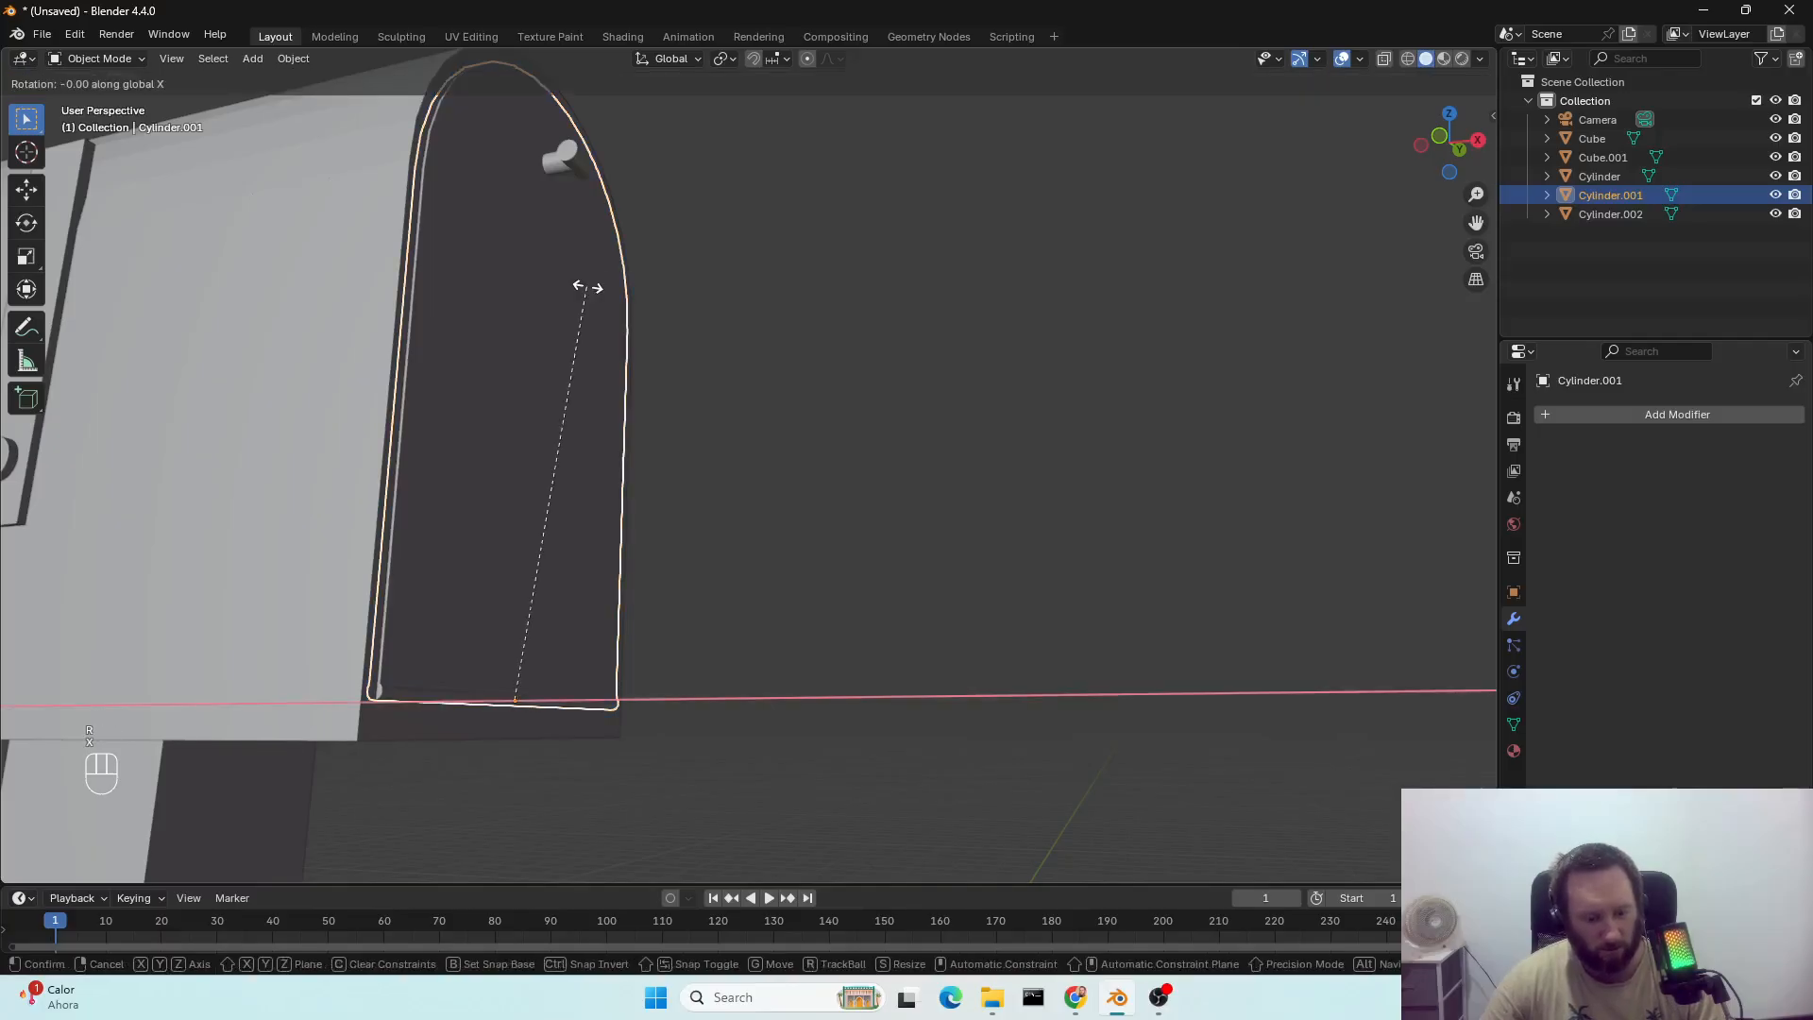
key("y")
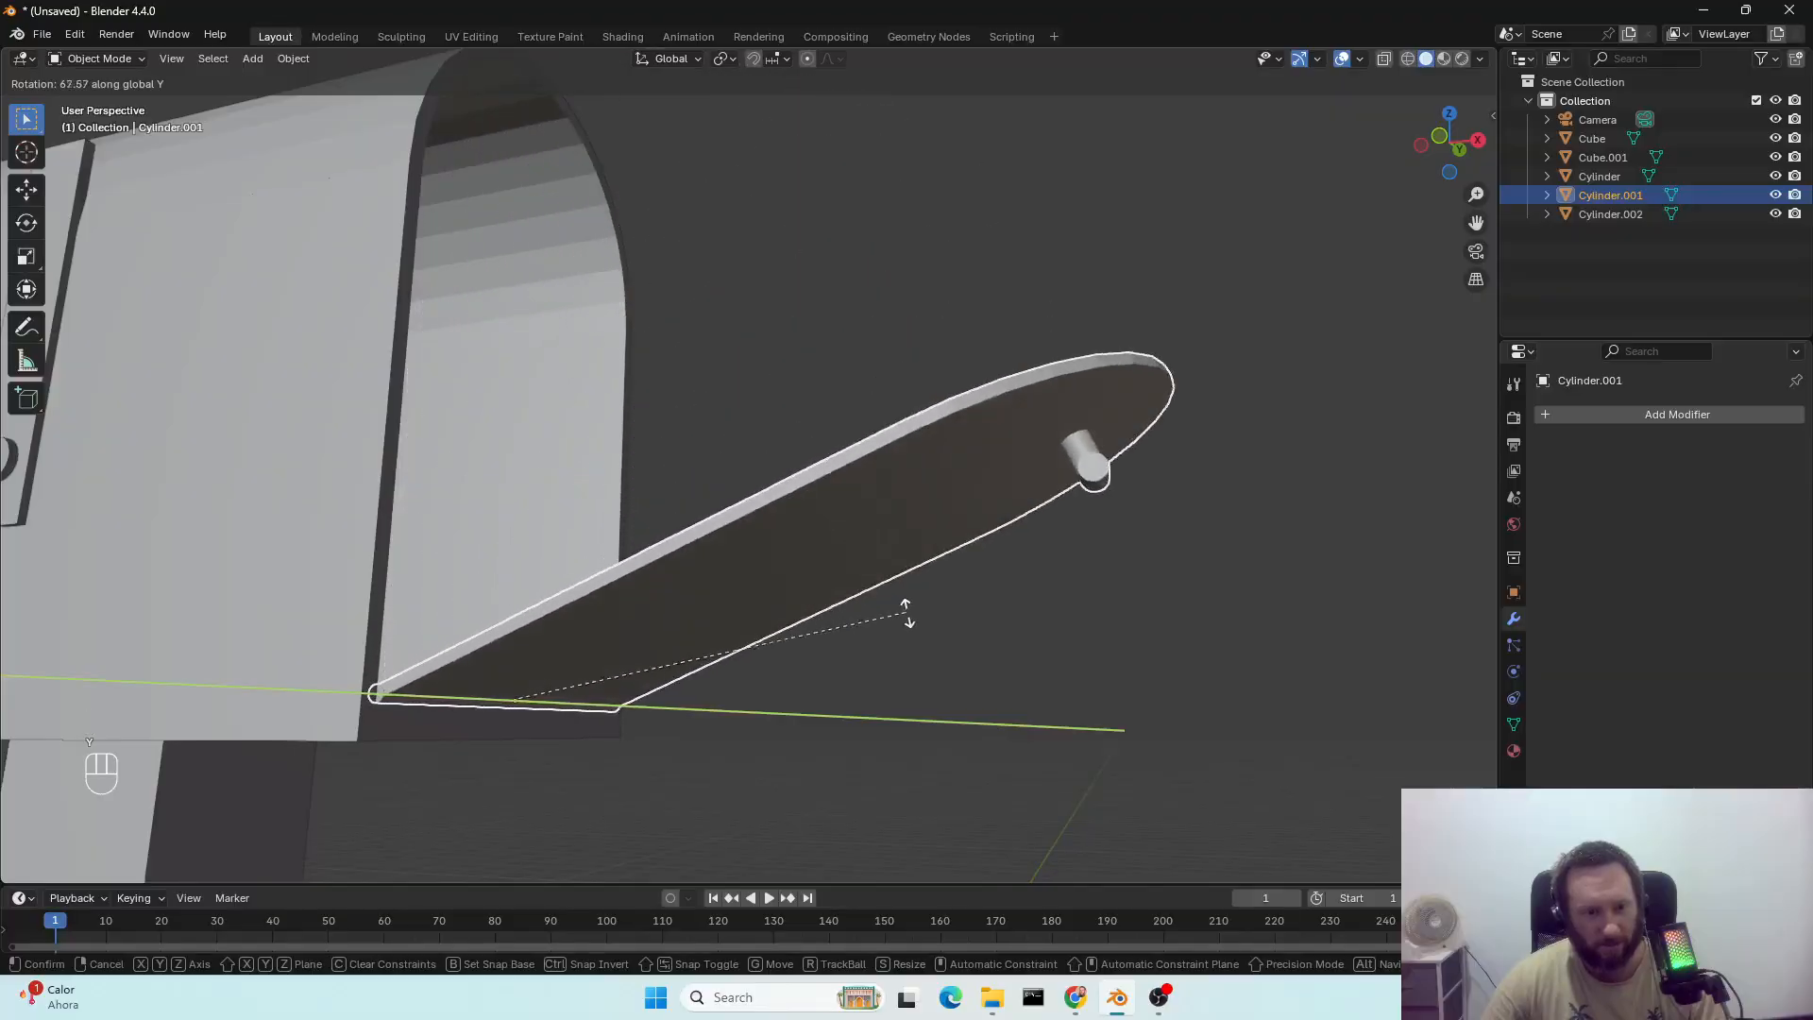
right_click(940, 744)
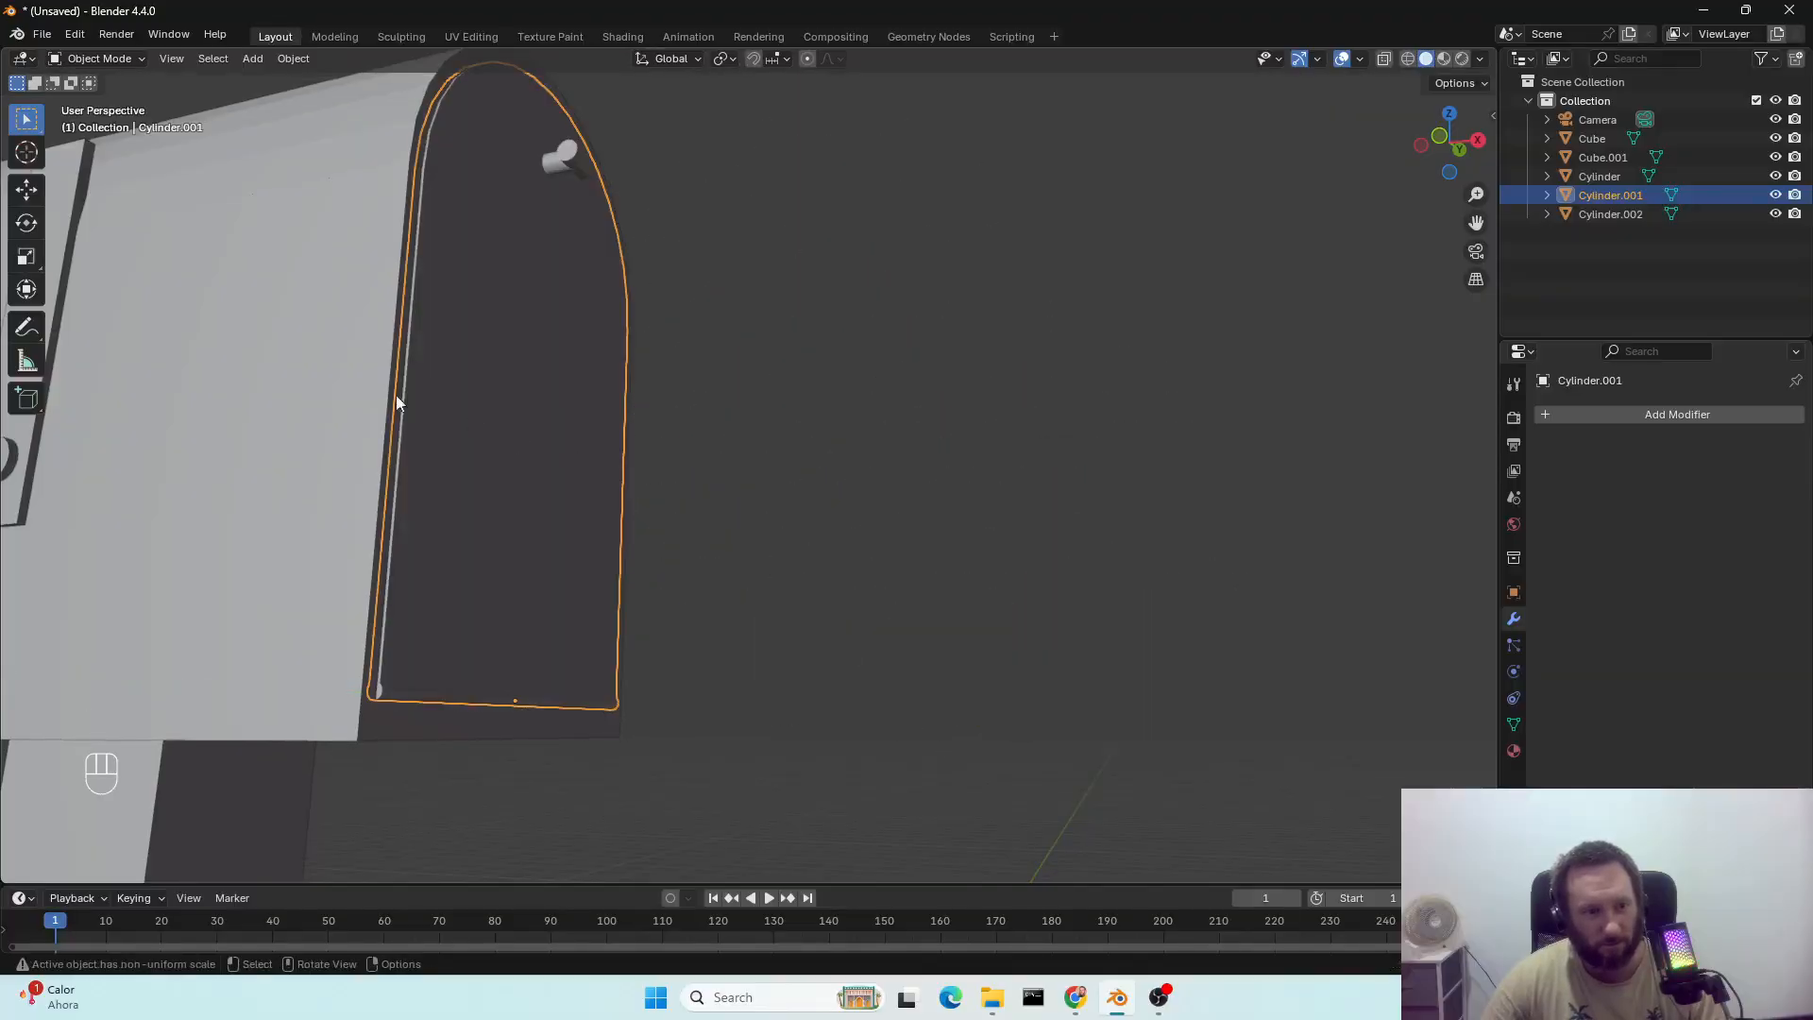
Try rotating the side strip about the global Y axis around its pivot.
middle_click_drag(397, 402, 485, 478)
left_click(409, 459)
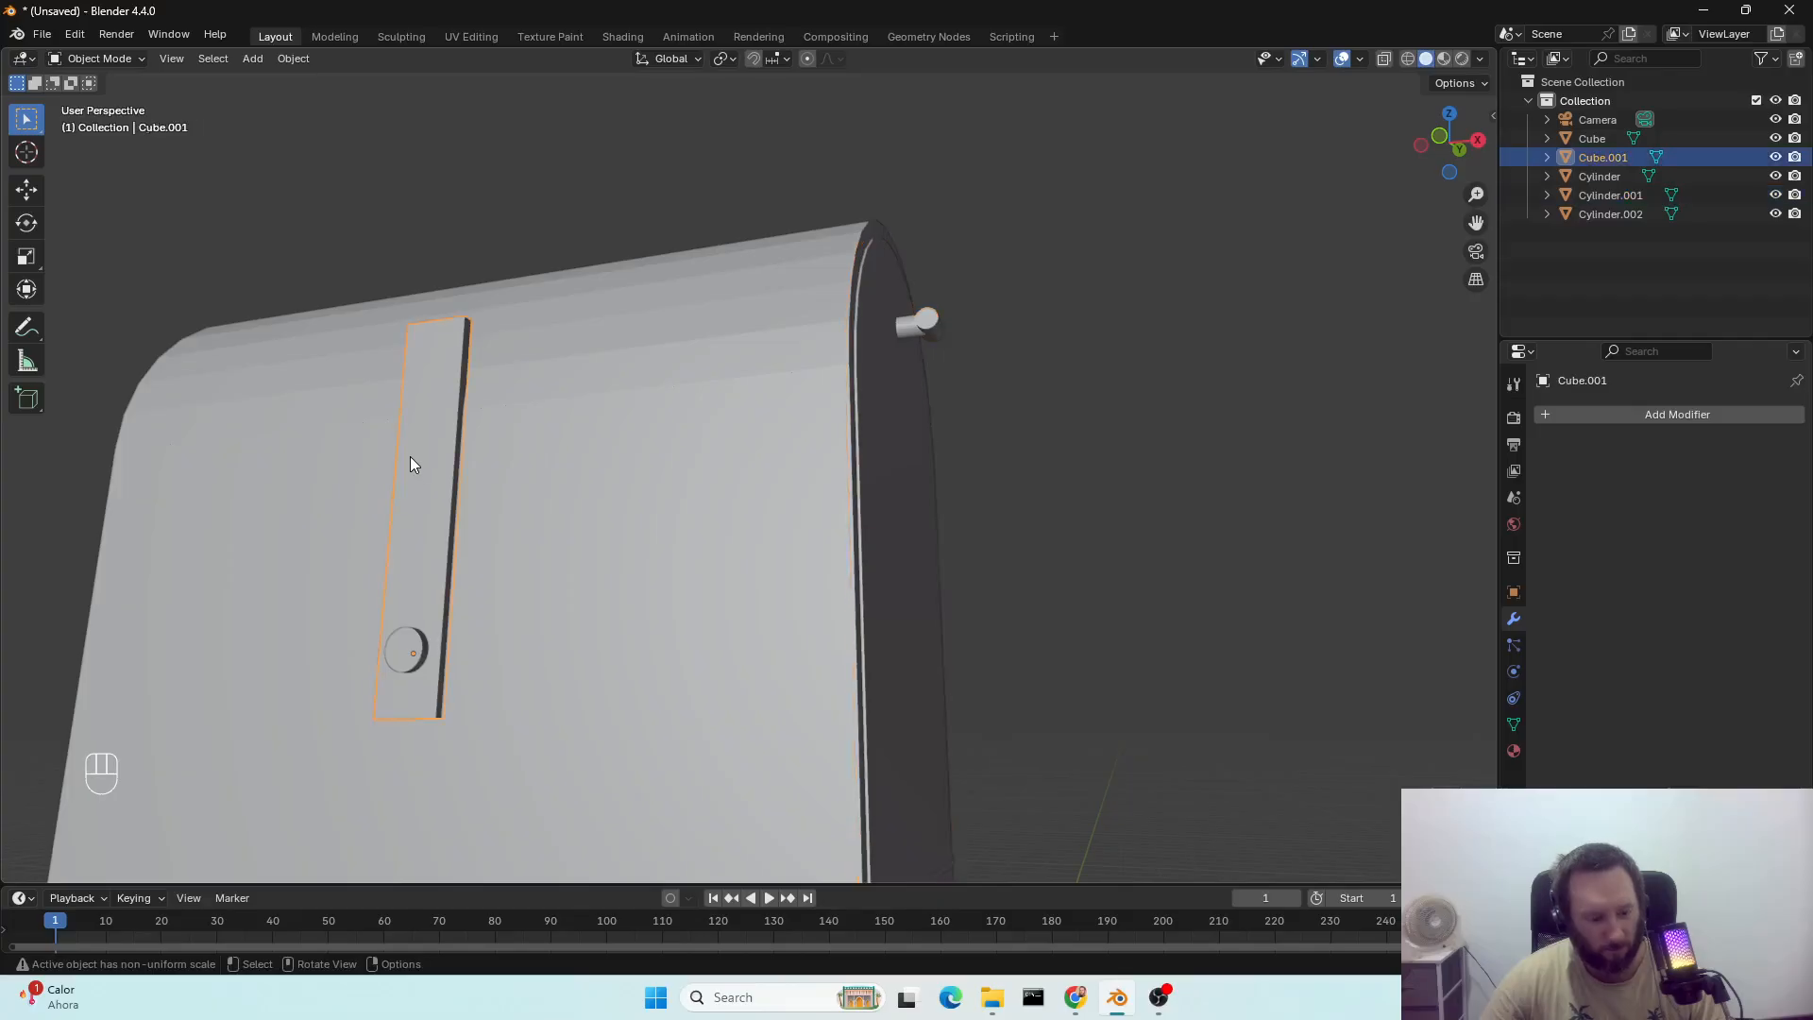
key("r")
key("y")
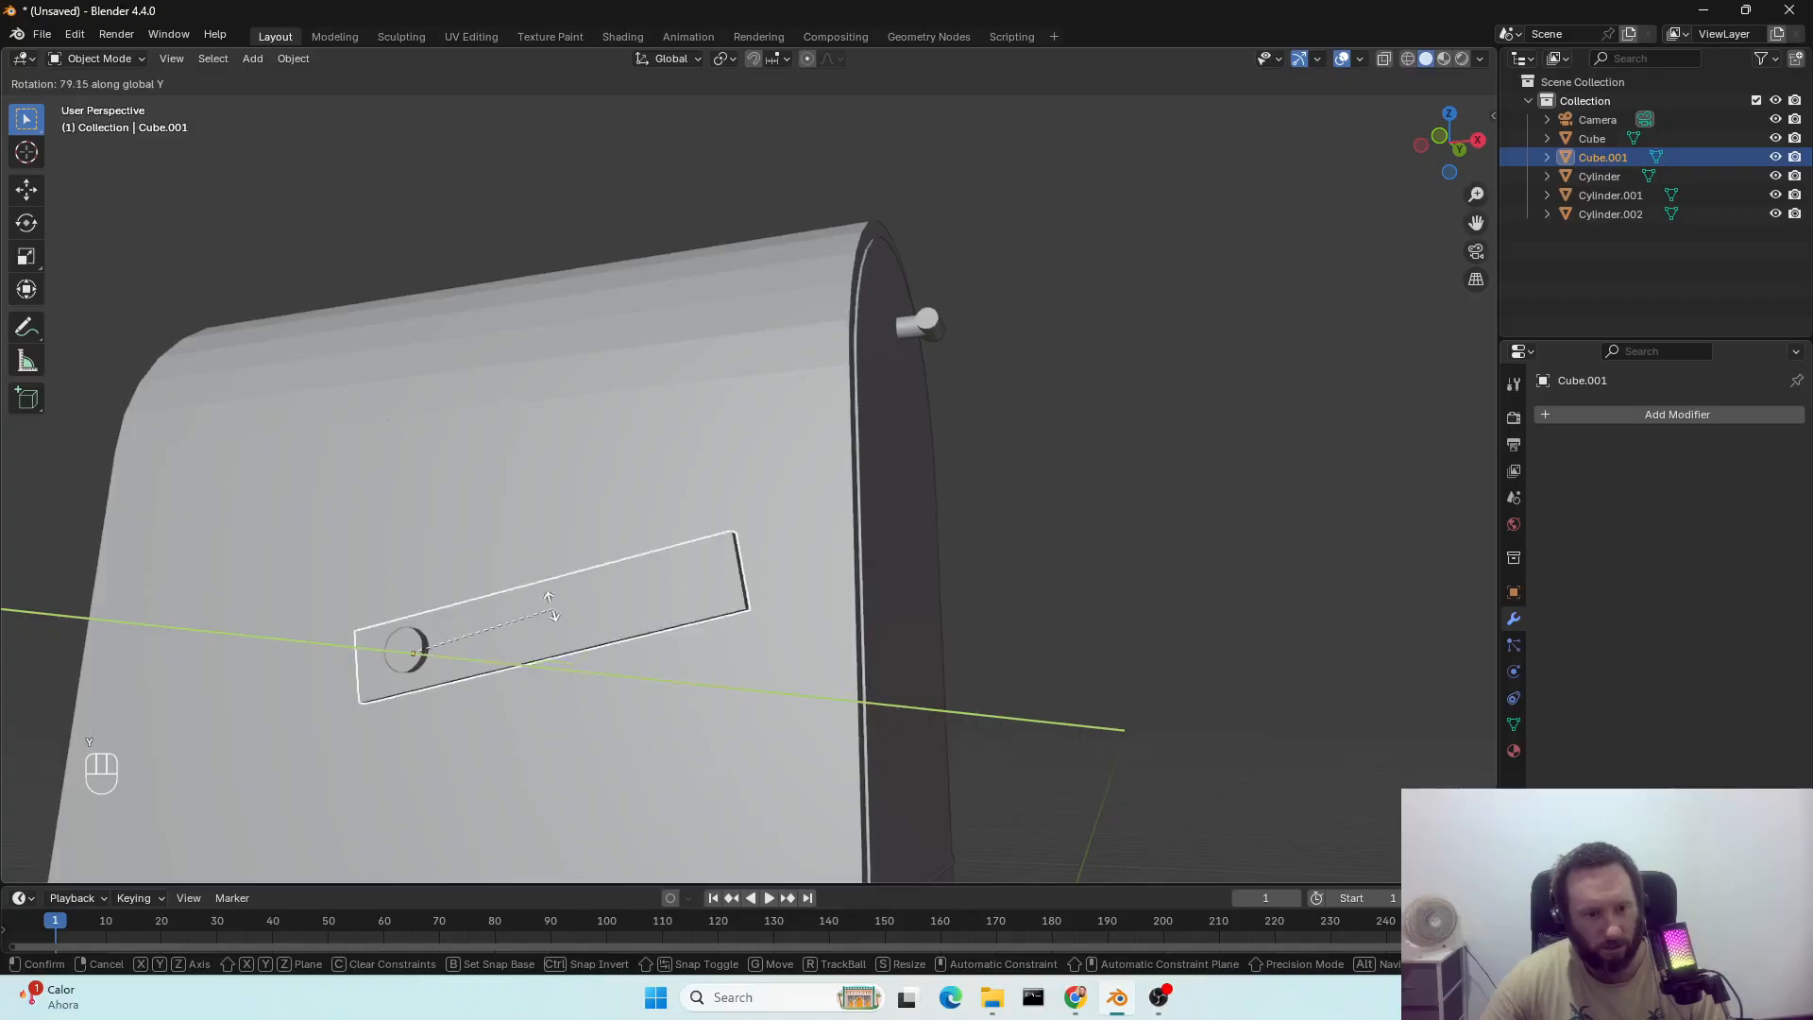
left_click(468, 553)
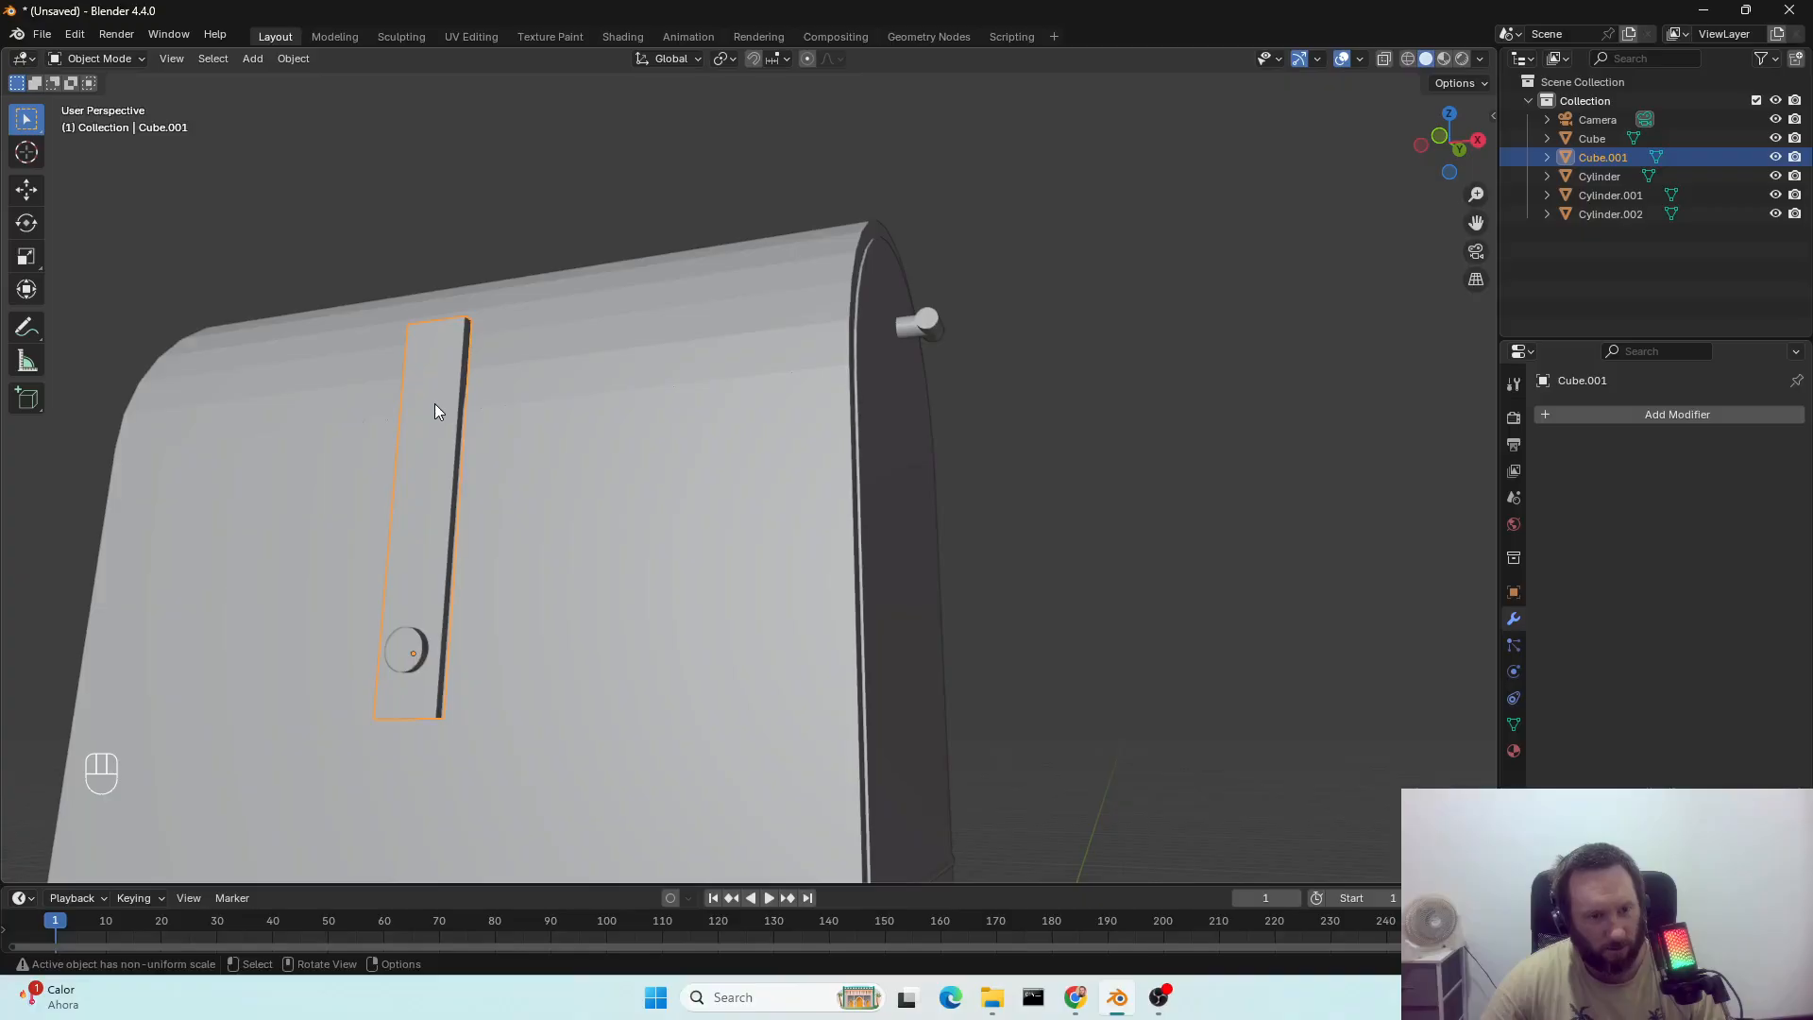
Add a horizontal loop cut across the side strip near its upper end.
key("Tab")
middle_click_drag(434, 404, 473, 424)
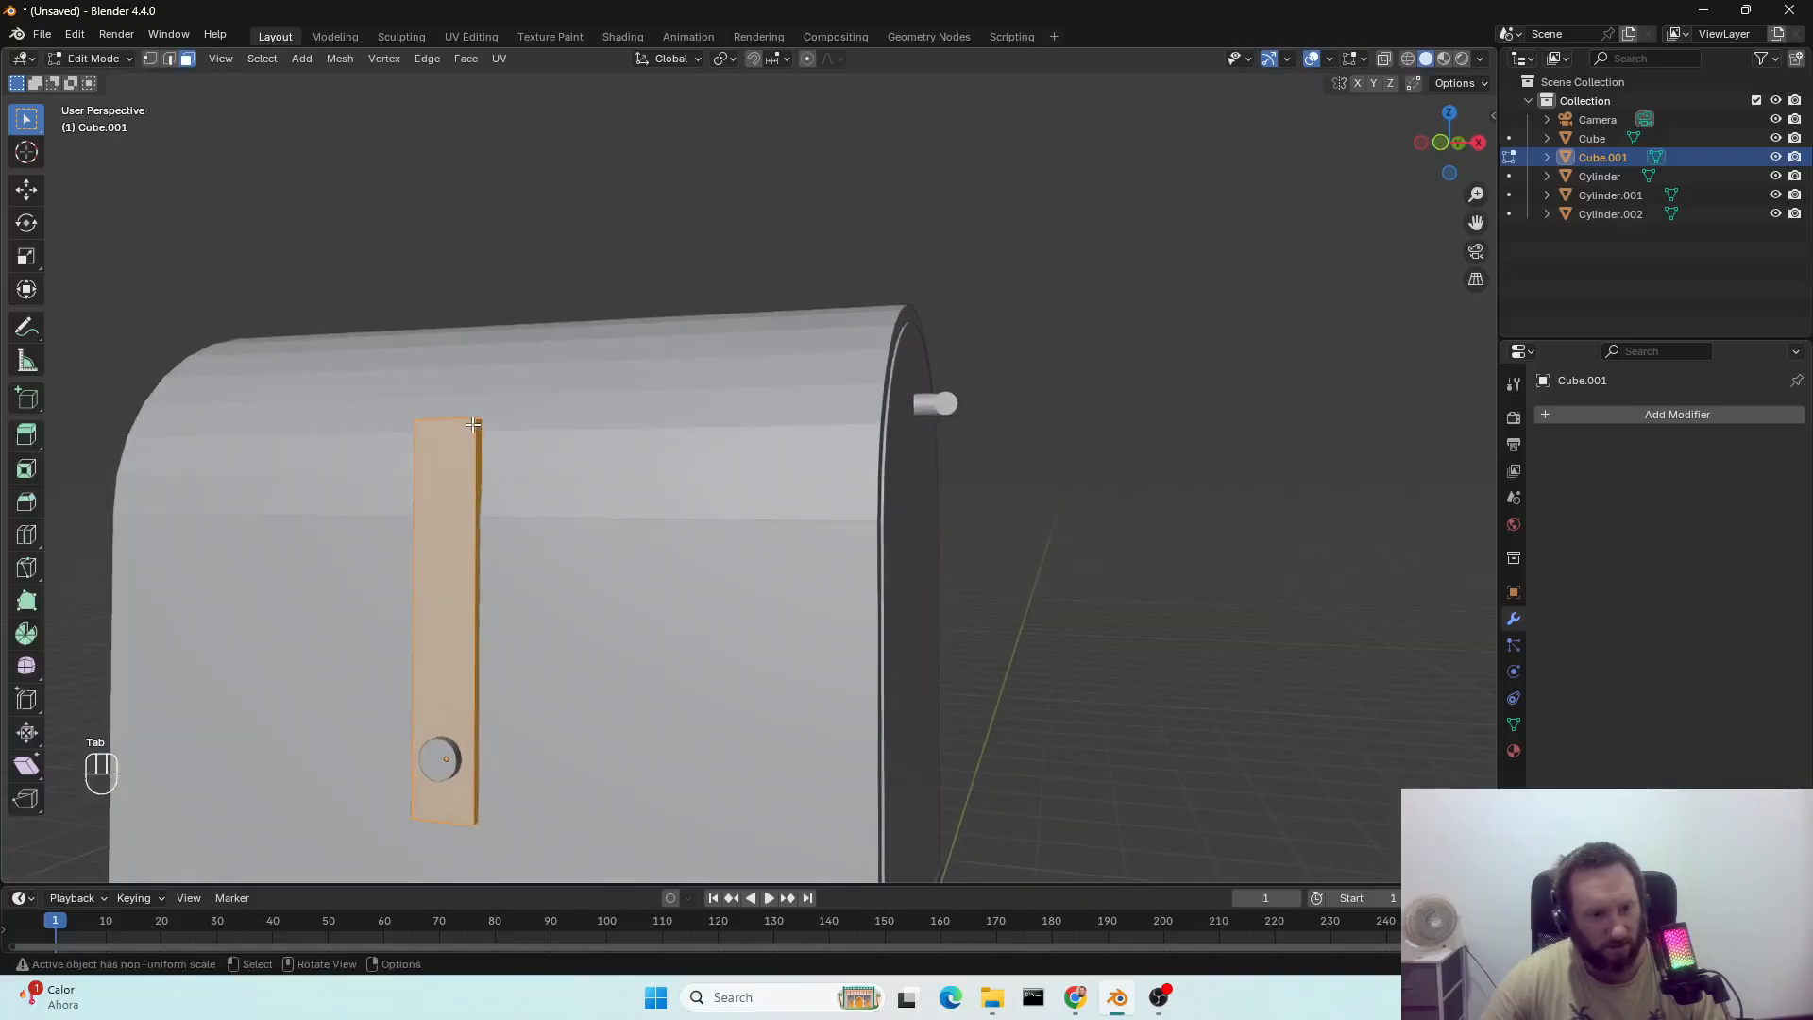
left_click(26, 534)
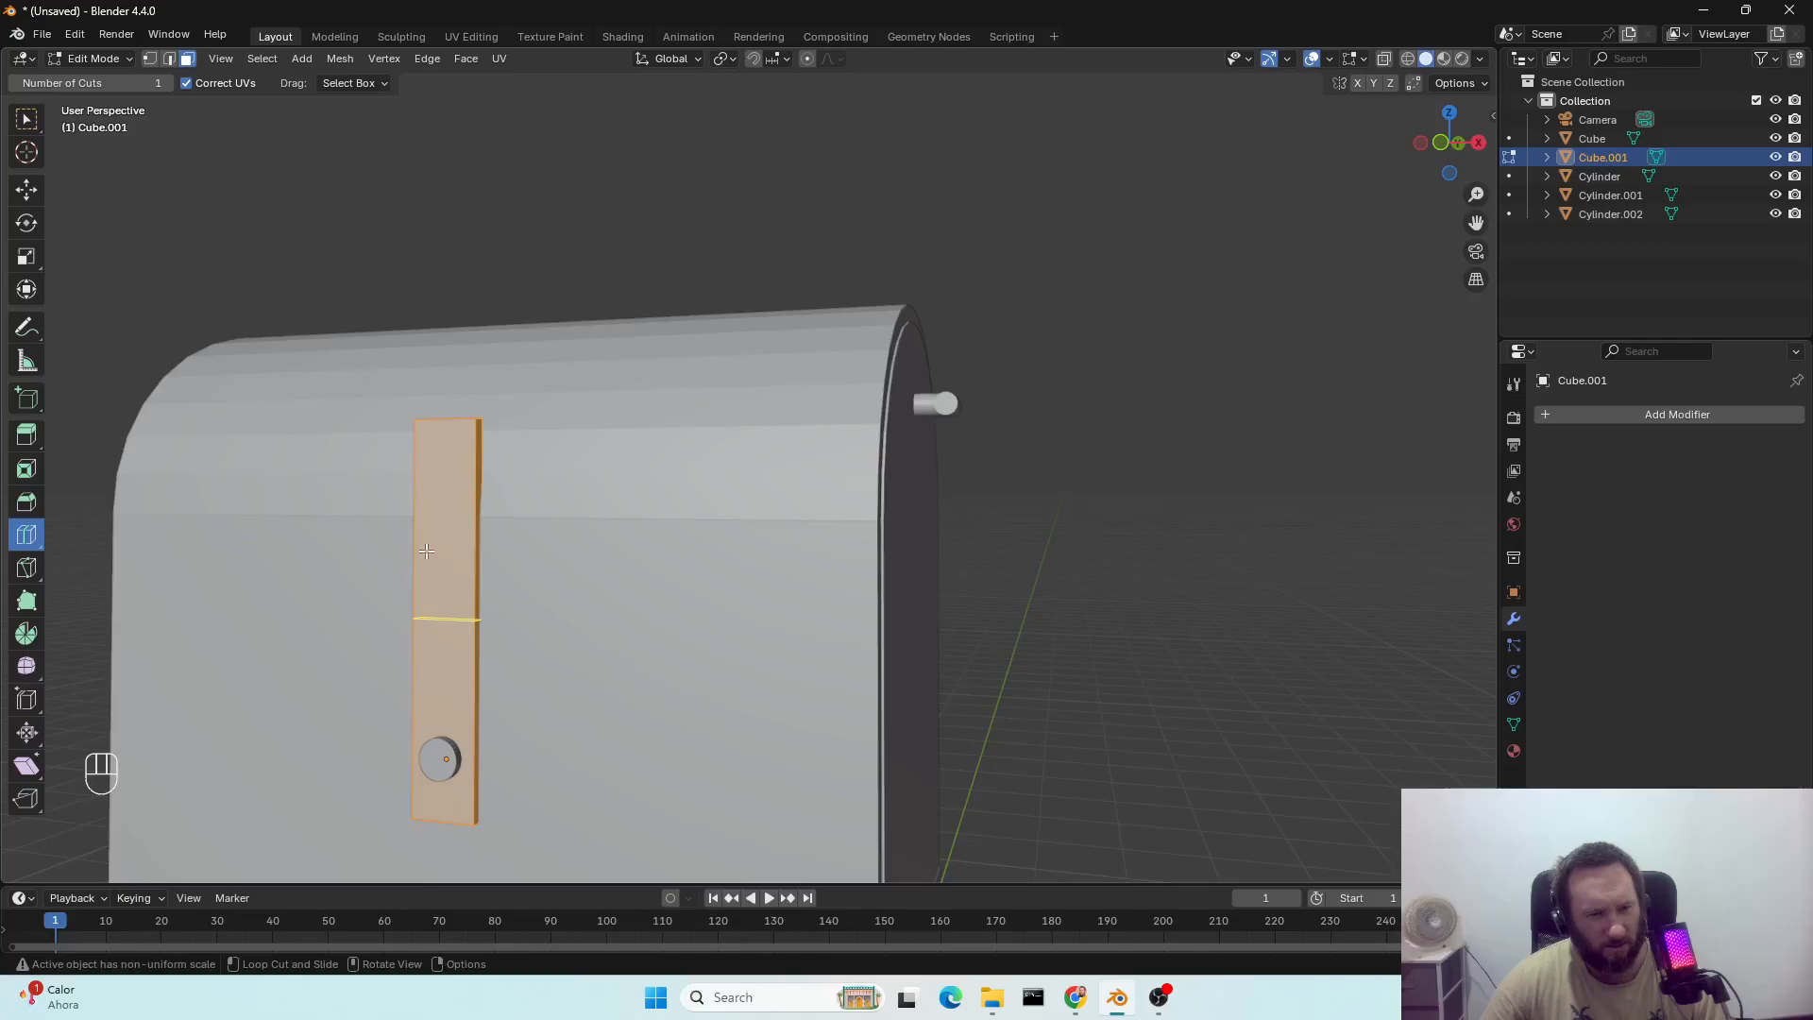
left_click_drag(433, 616, 434, 609)
left_click_drag(447, 498, 447, 490)
mouse_move(450, 567)
middle_mouse_down()
mouse_move(434, 575)
mouse_move(449, 569)
middle_mouse_up()
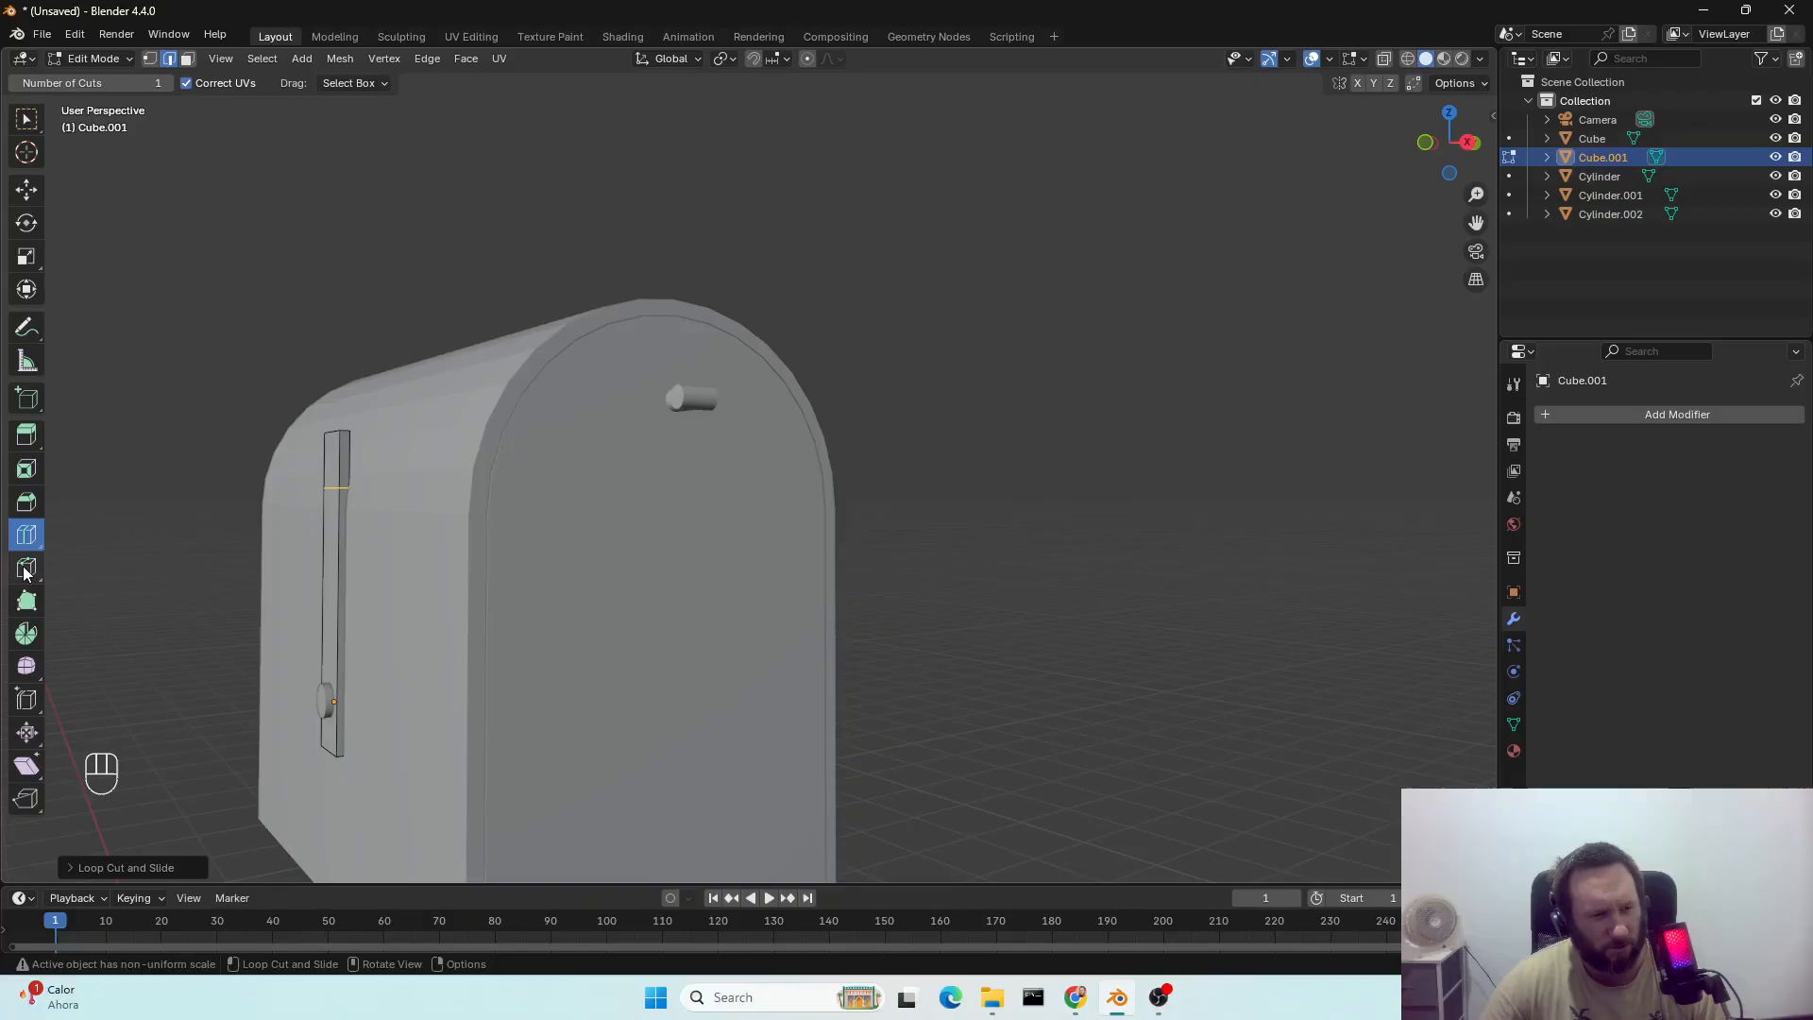
Extrude the strip's narrow upper side face about 0.23 m toward the front door to form the flag's head.
left_click(22, 446)
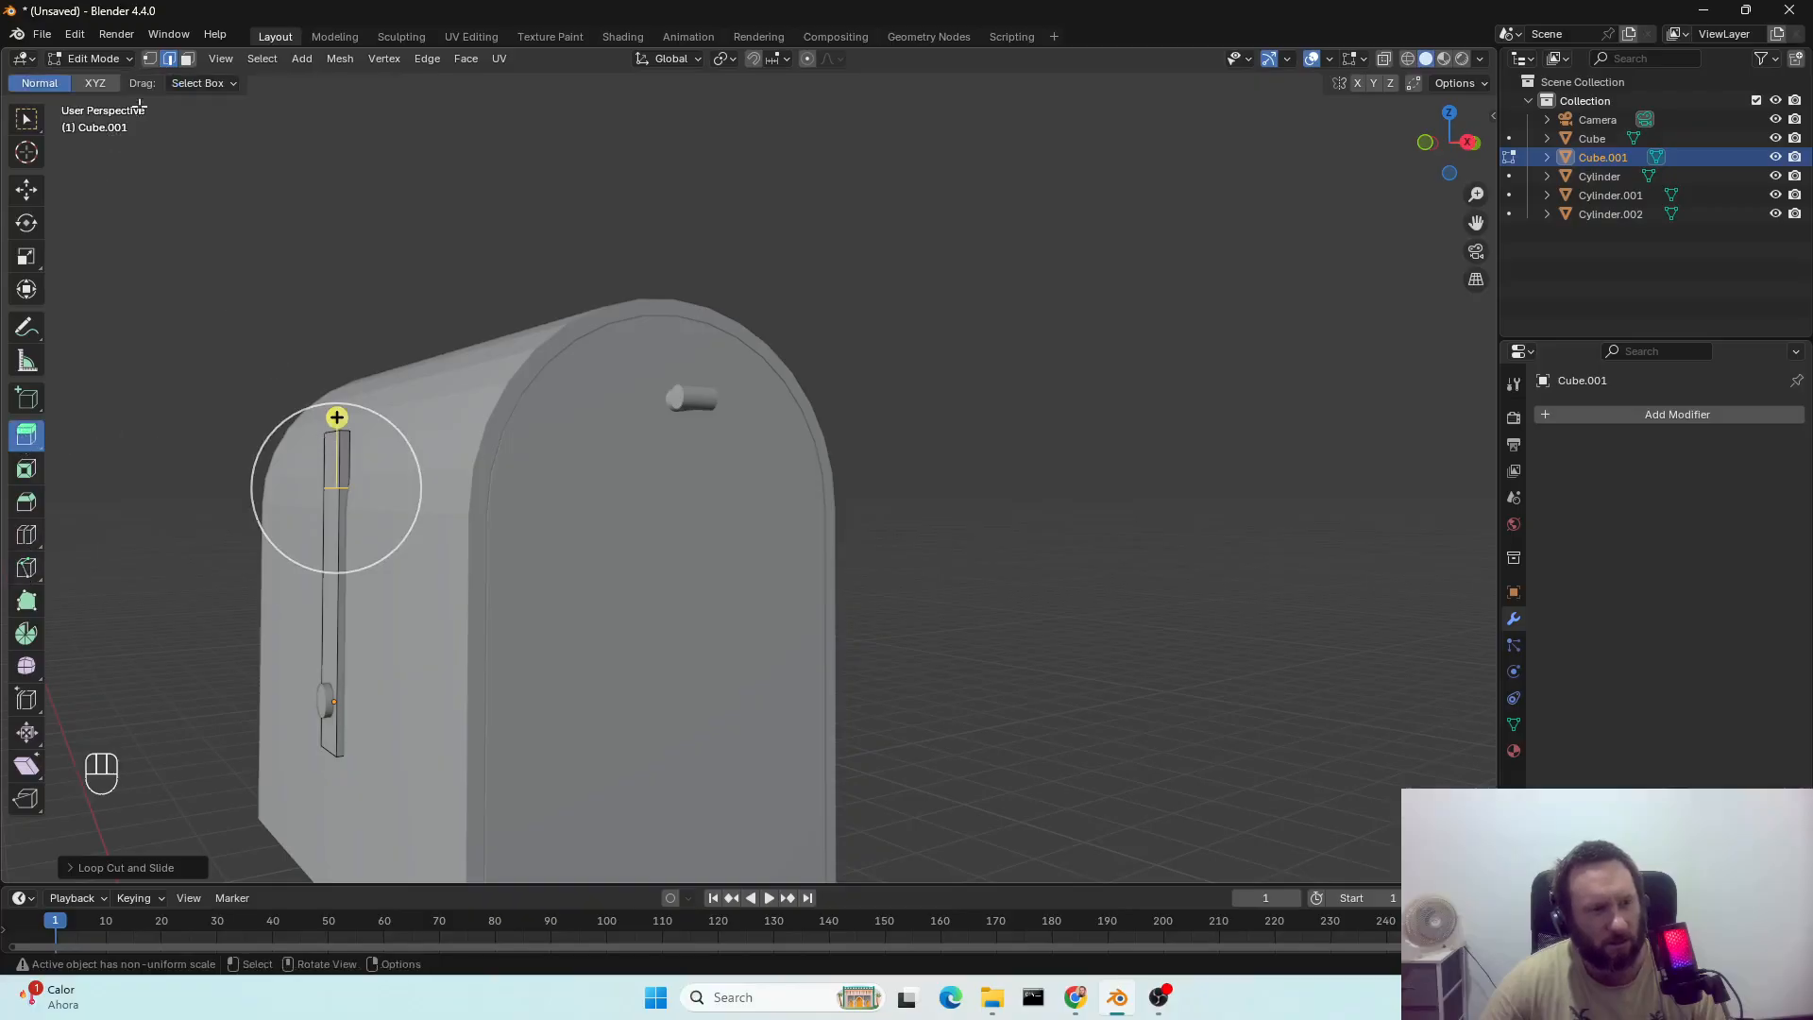
left_click(187, 59)
left_click(346, 454)
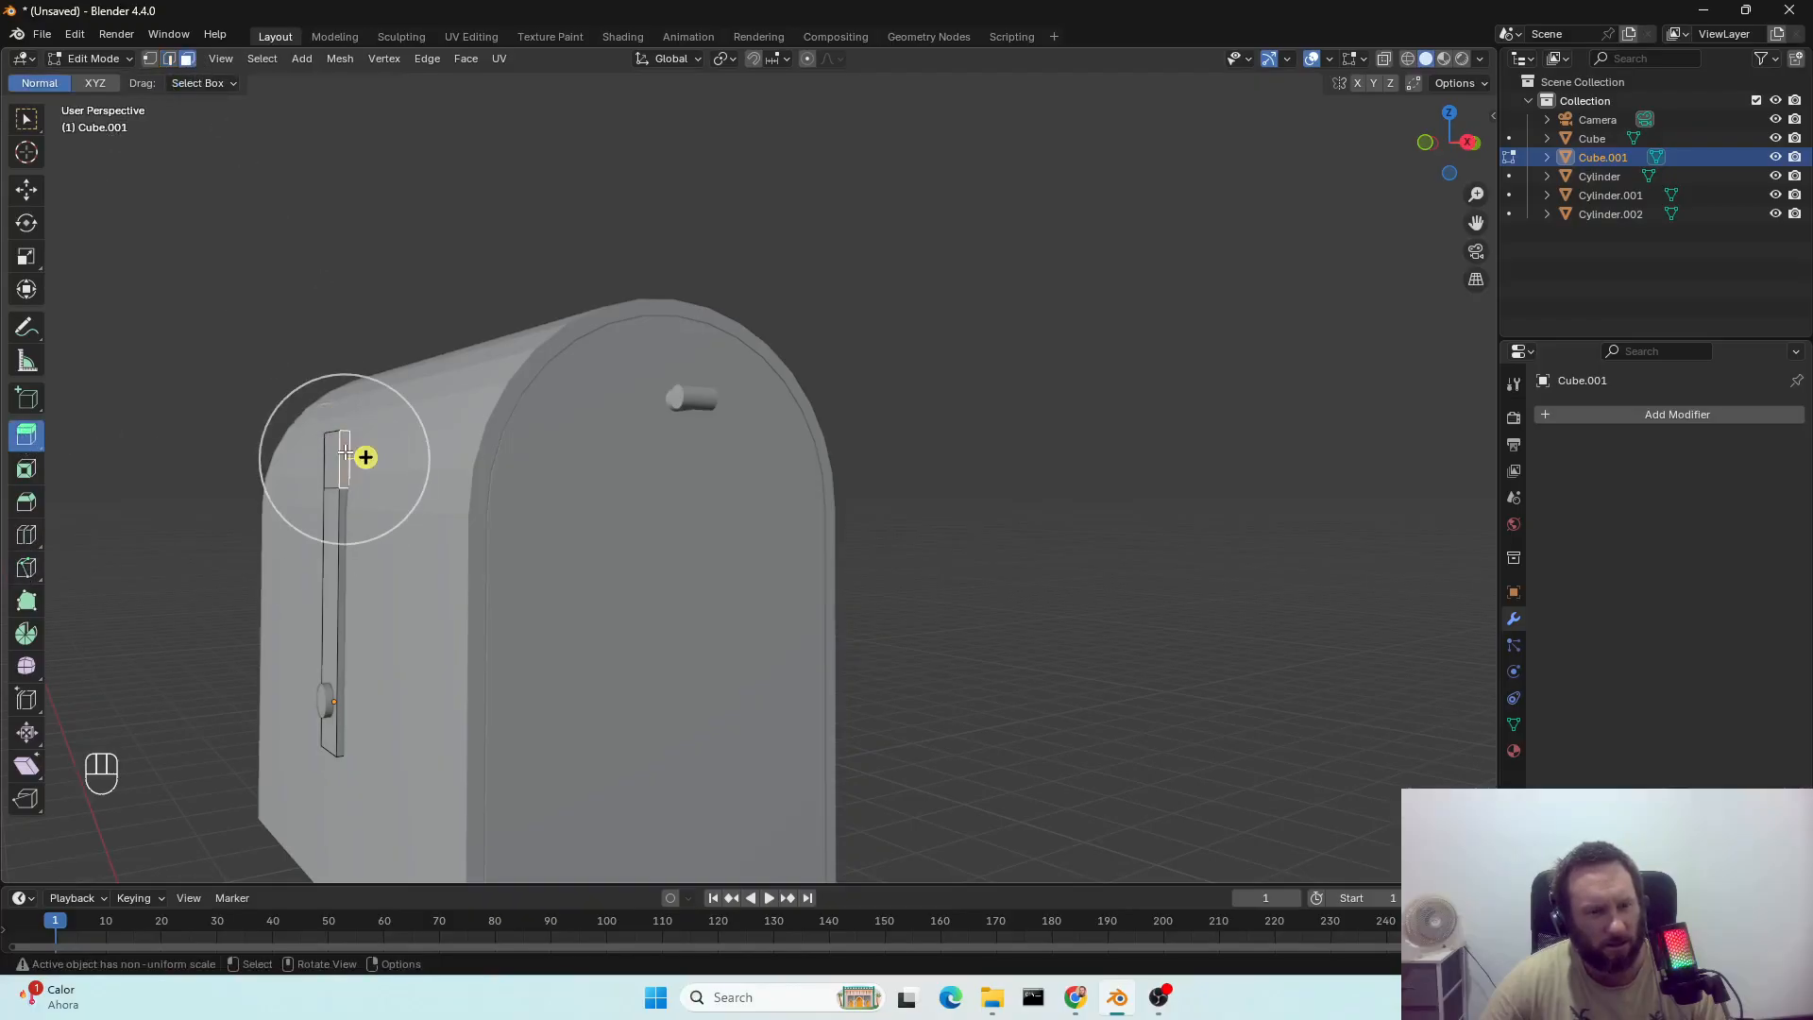
key("e")
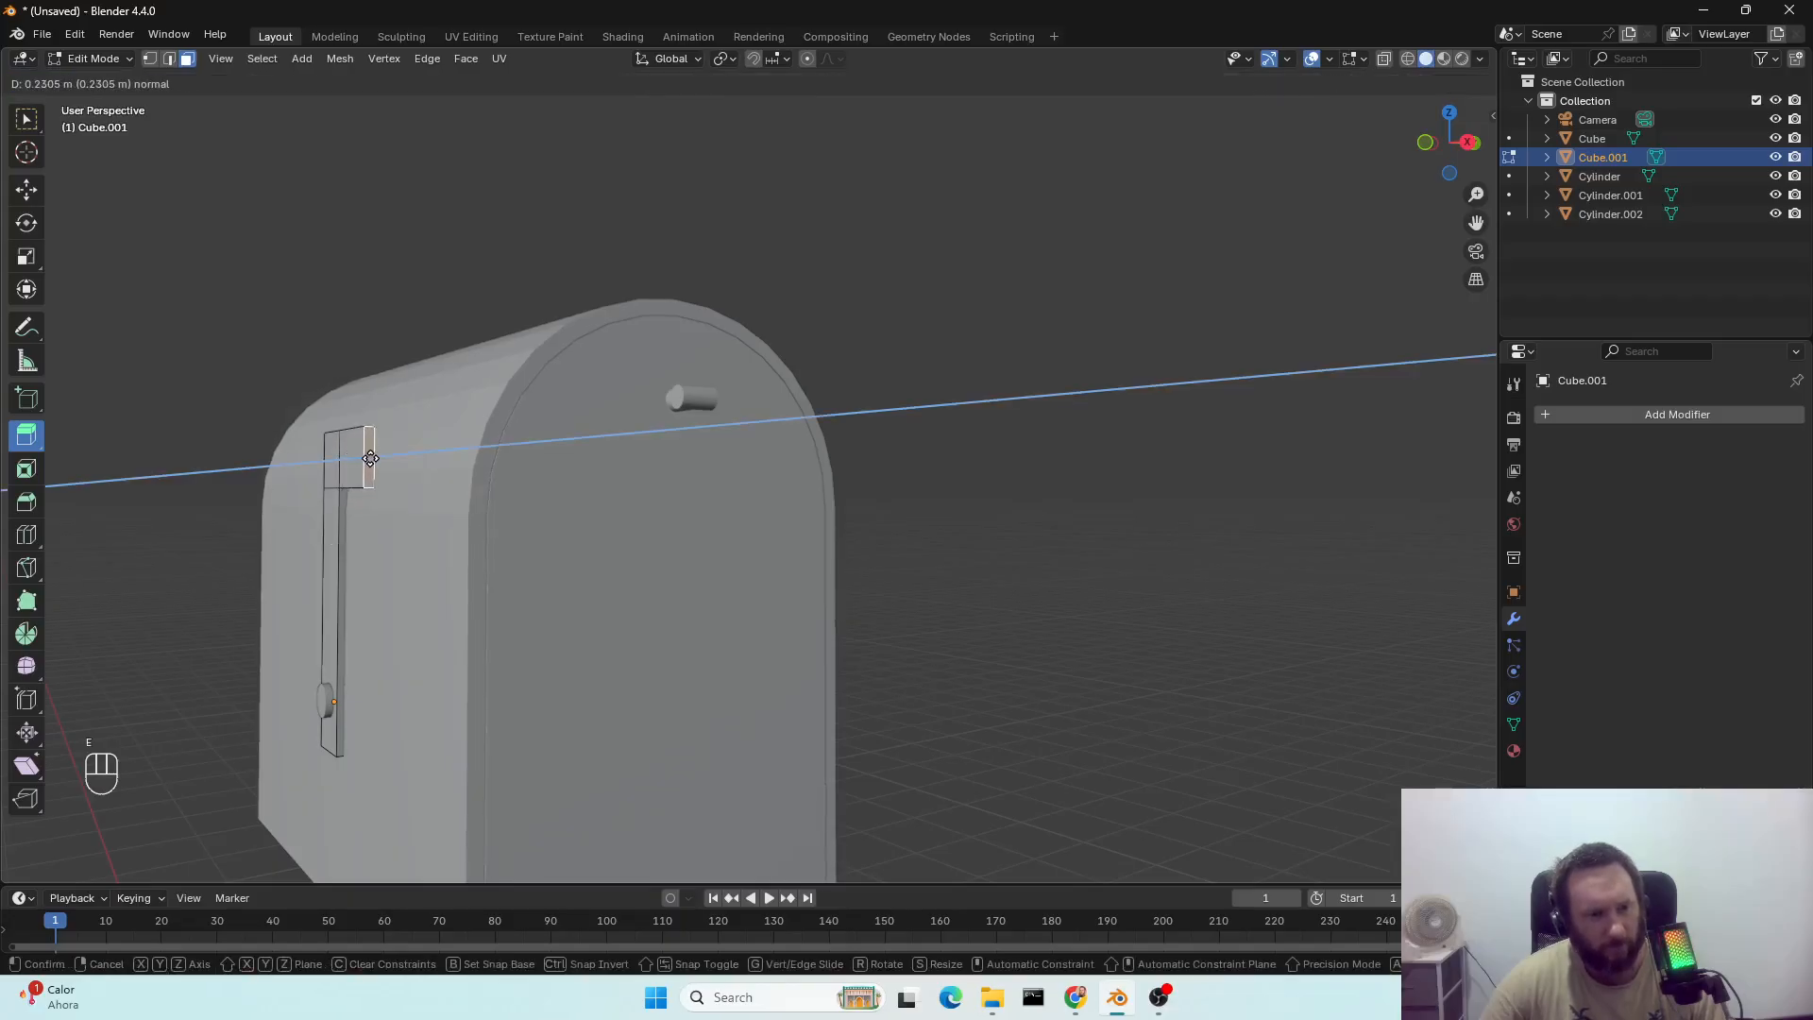
left_click(370, 459)
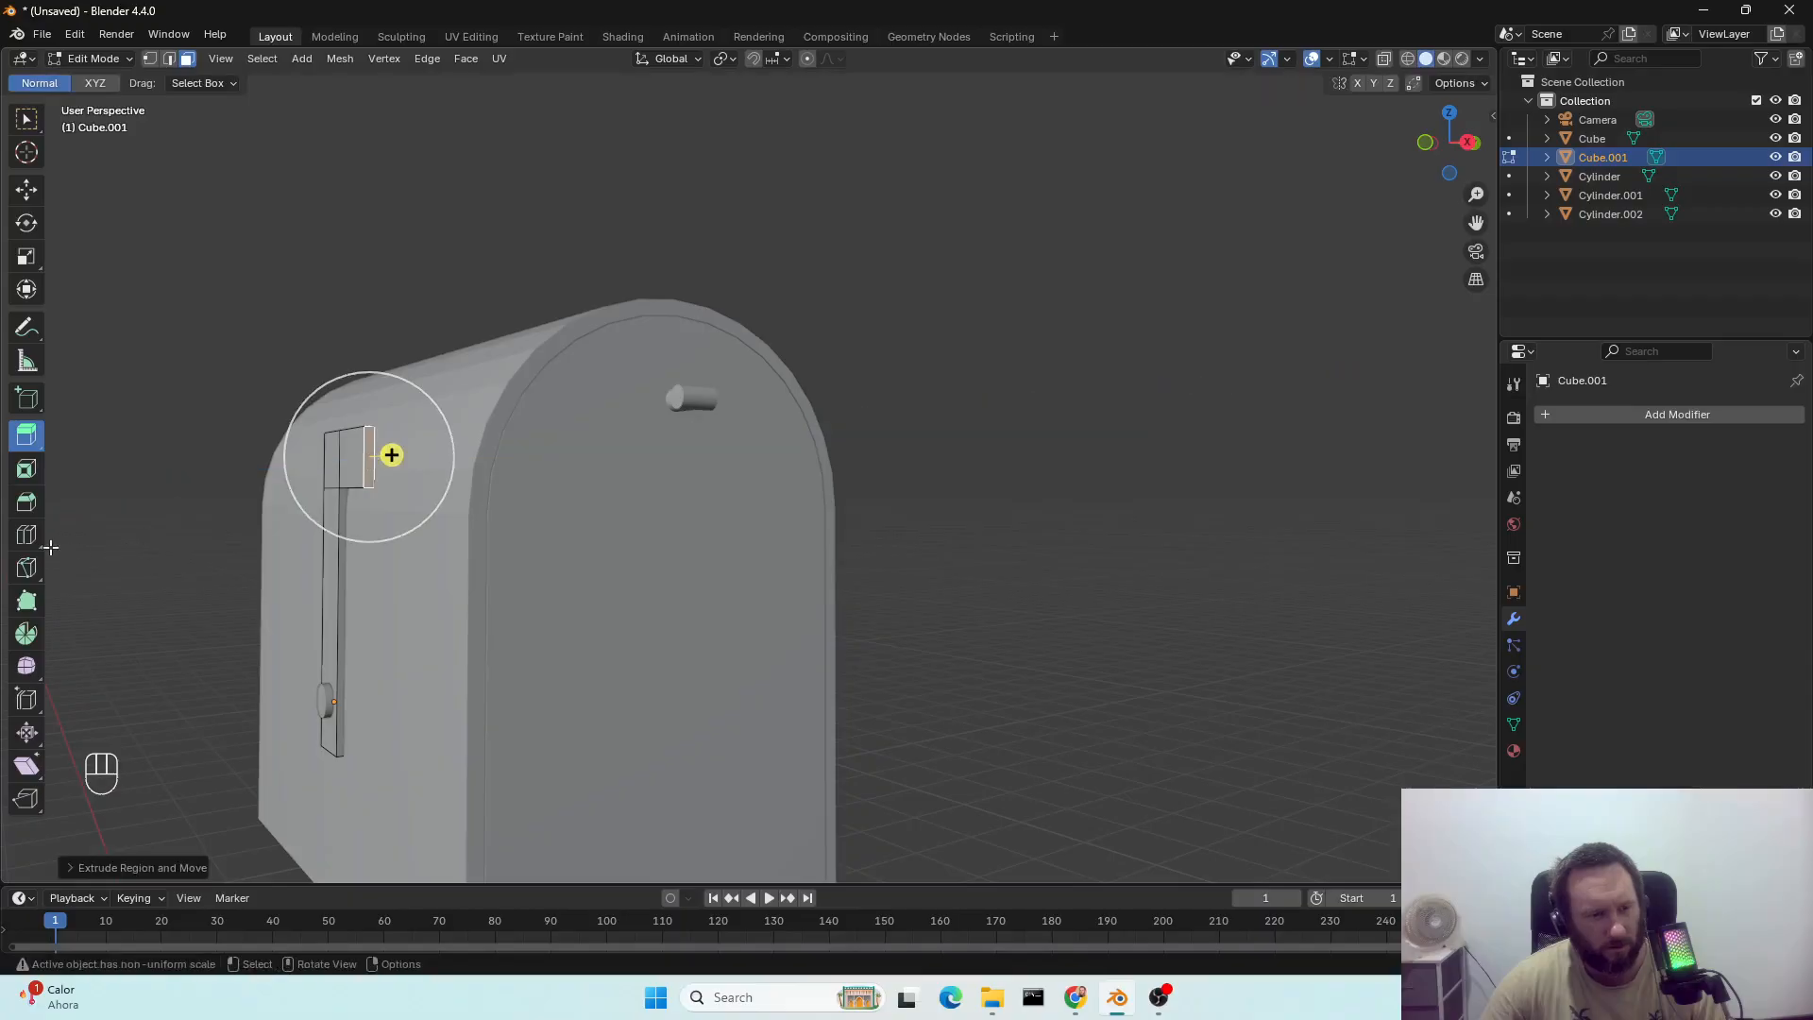
Bevel the upper and lower edges of the flag head's end face by about 0.076 m with 1 segment.
left_click(26, 501)
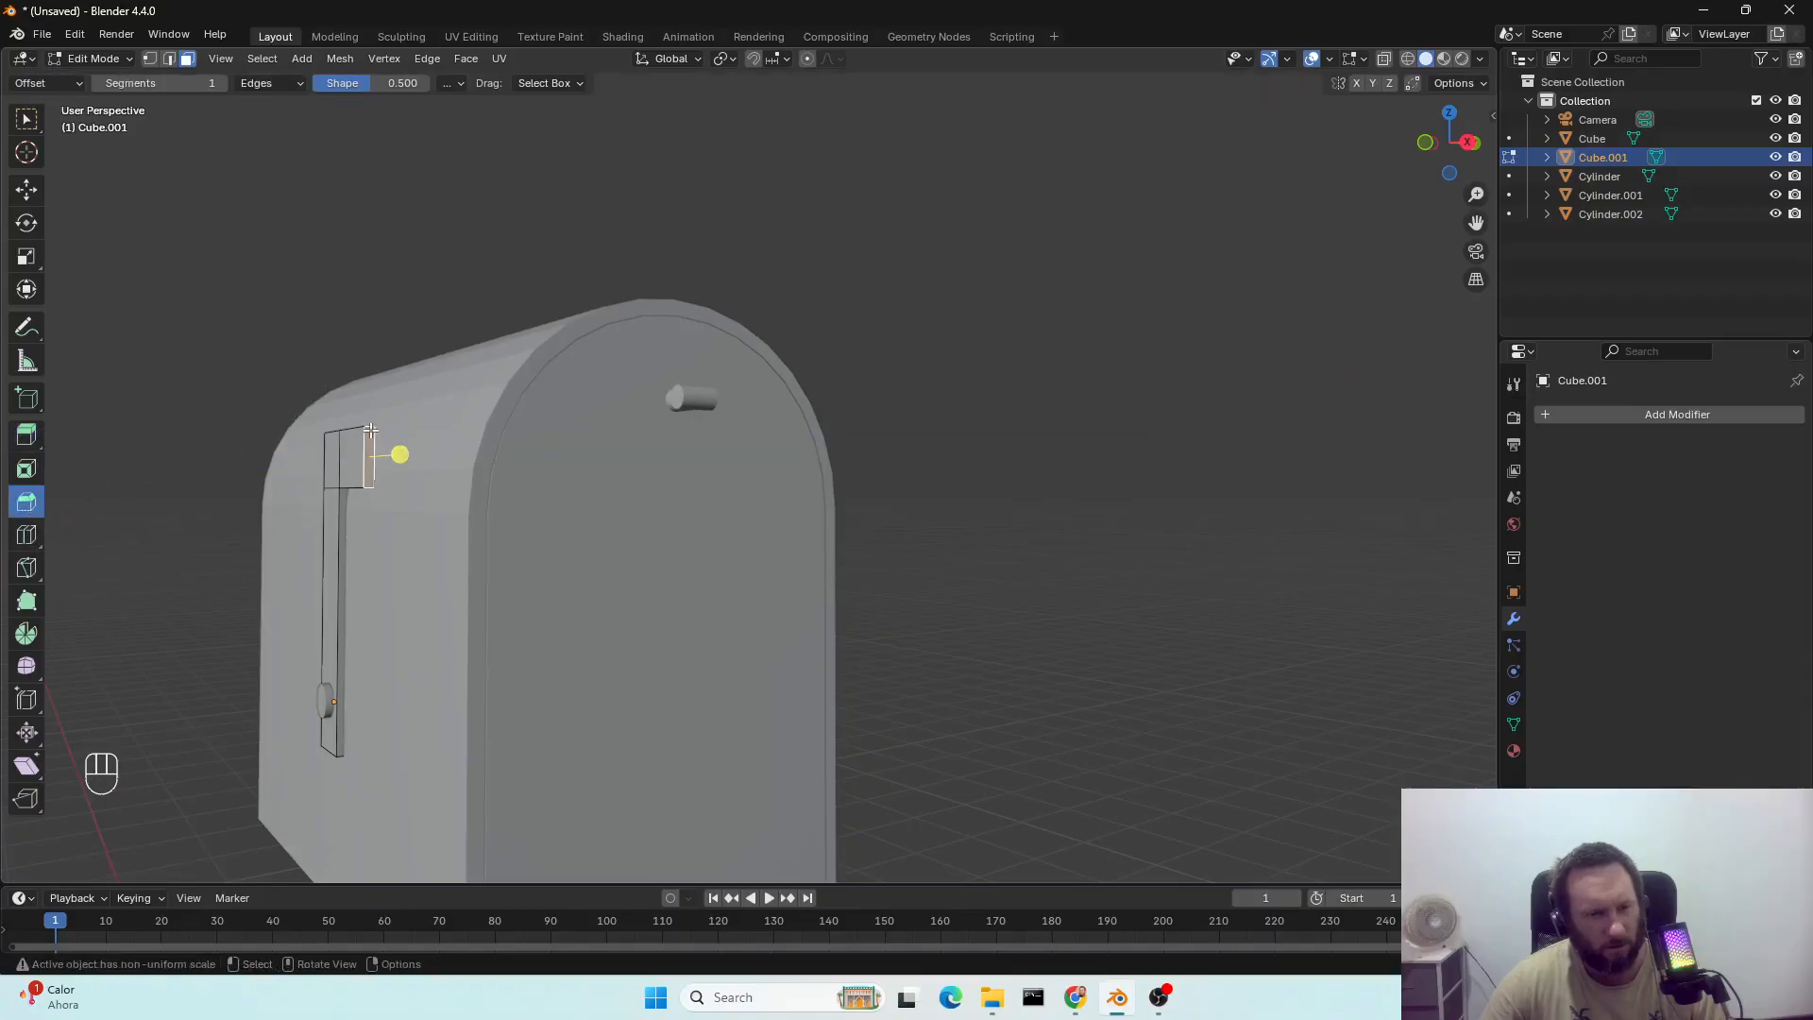
left_click(169, 59)
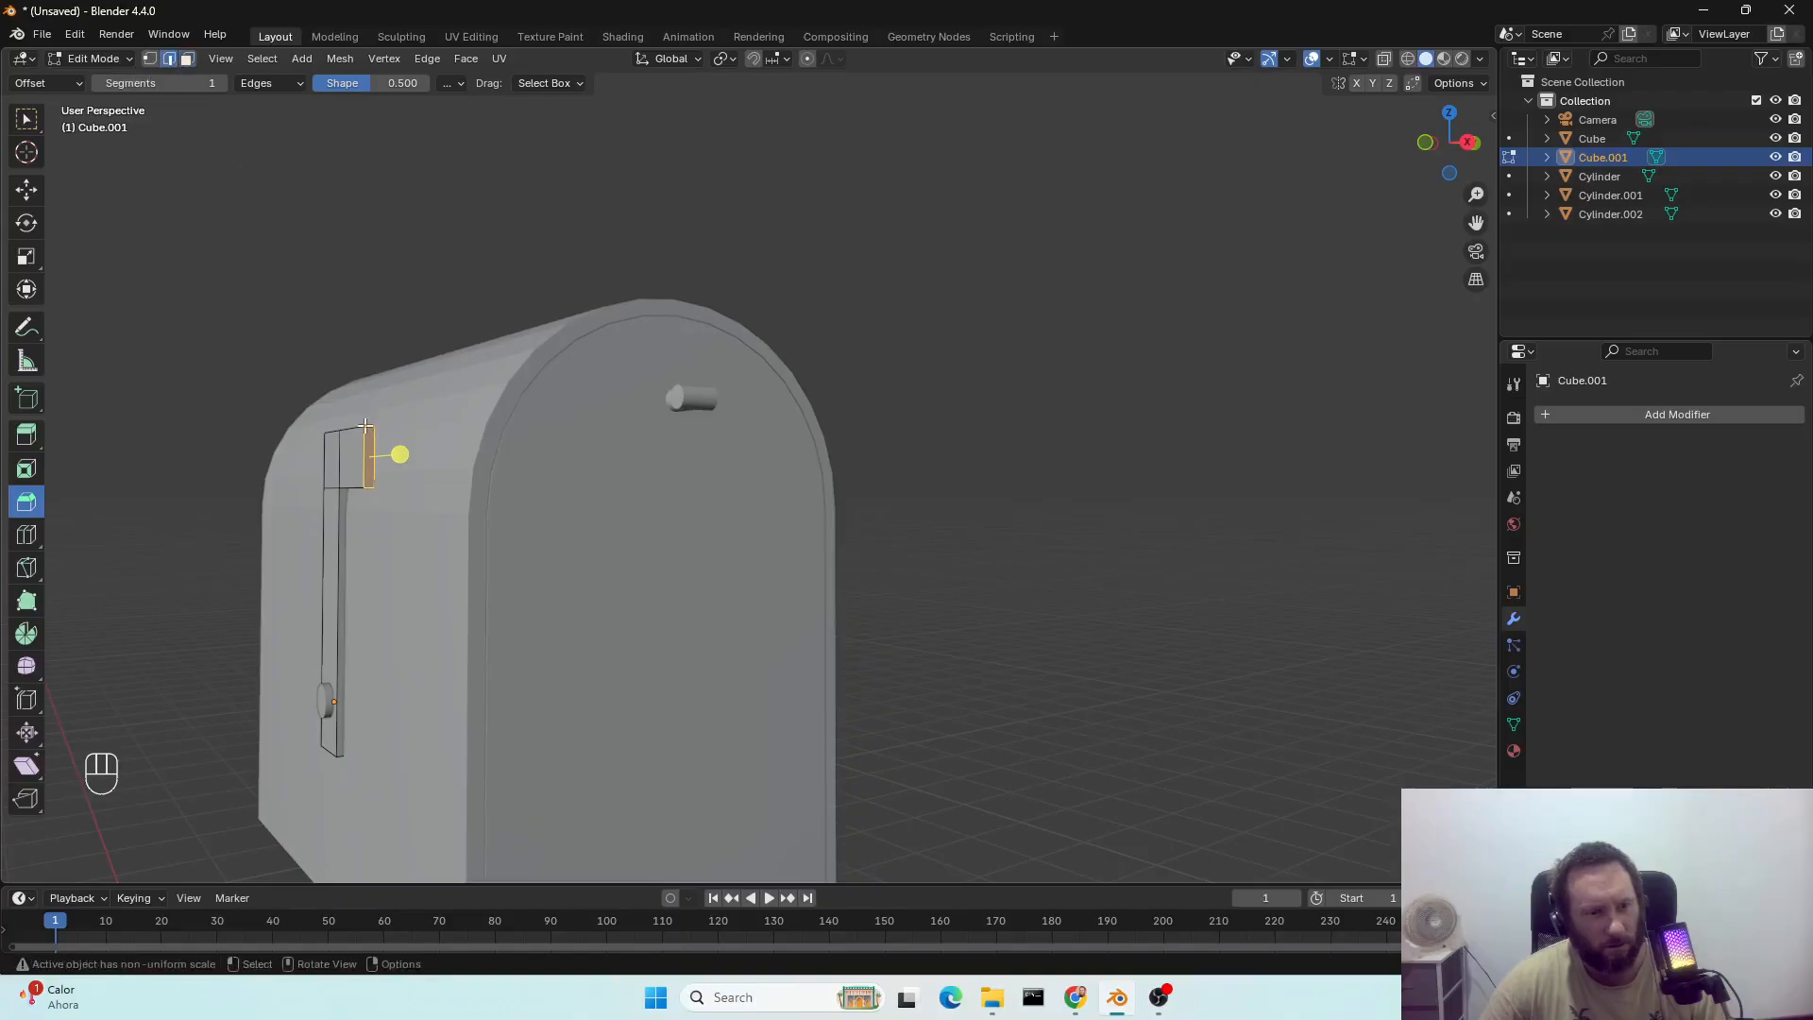
left_click(368, 427)
left_click(374, 461, "shift")
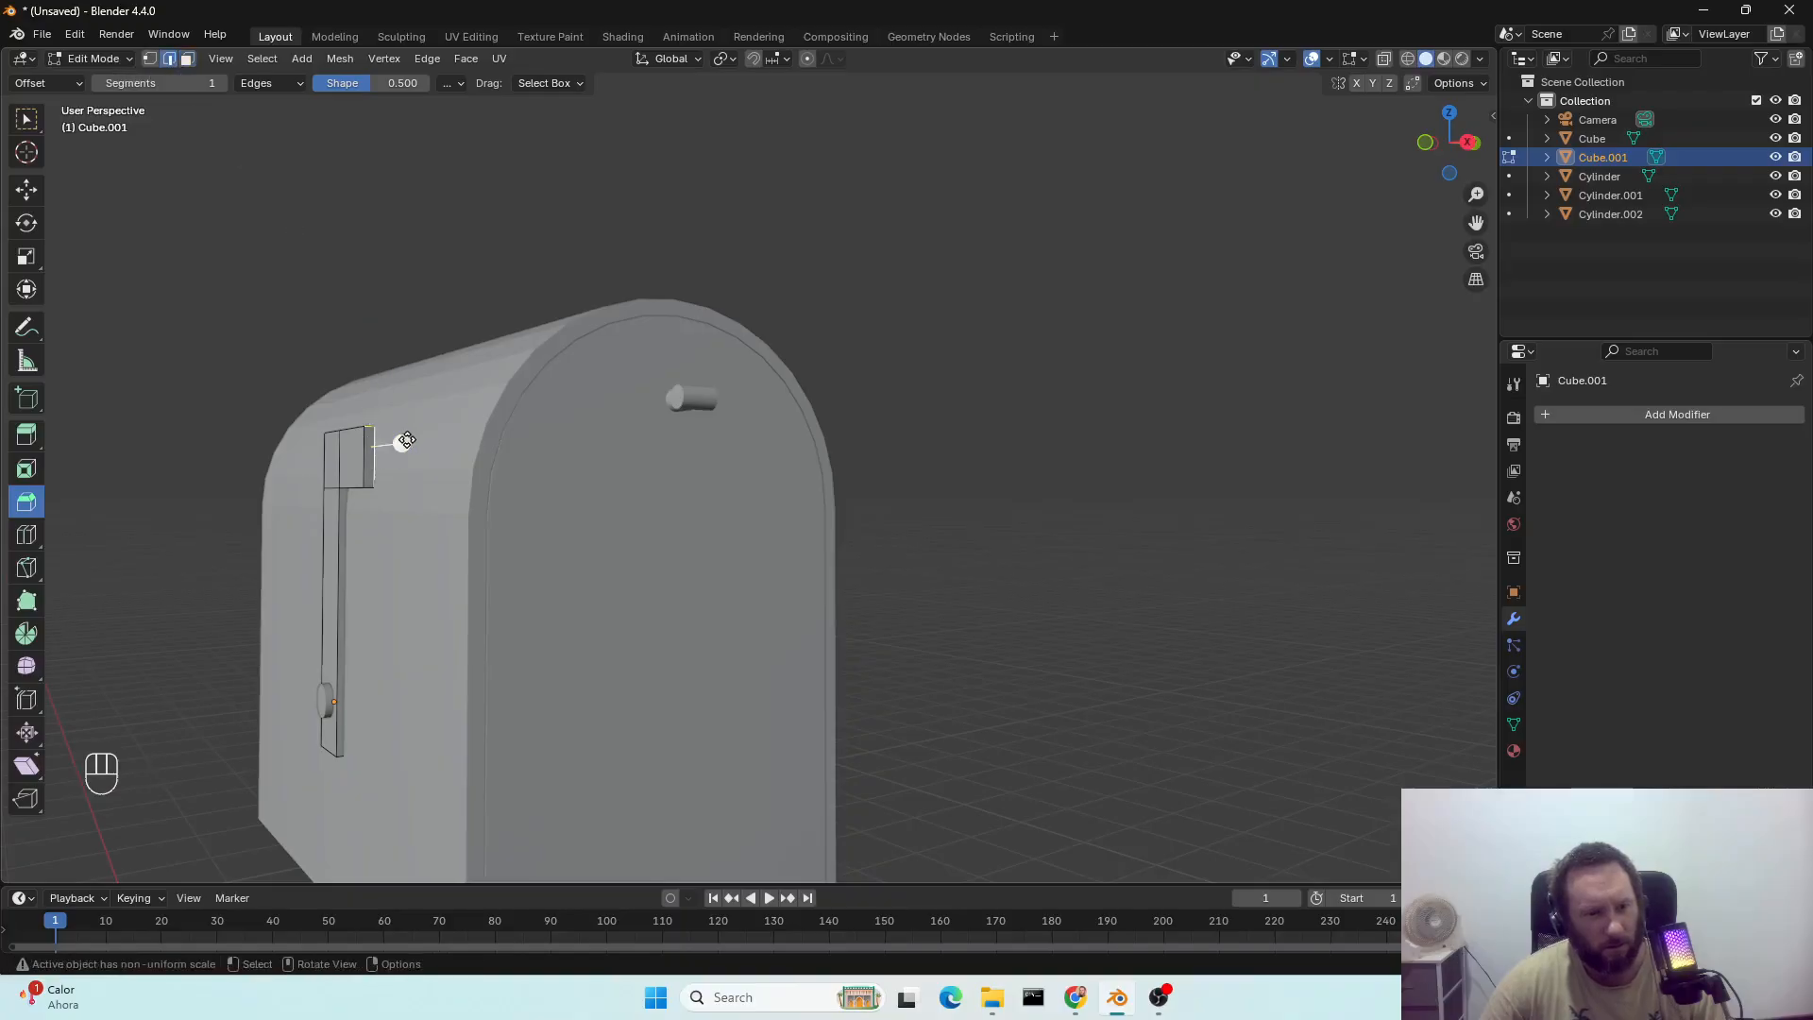
left_click(372, 472, "shift")
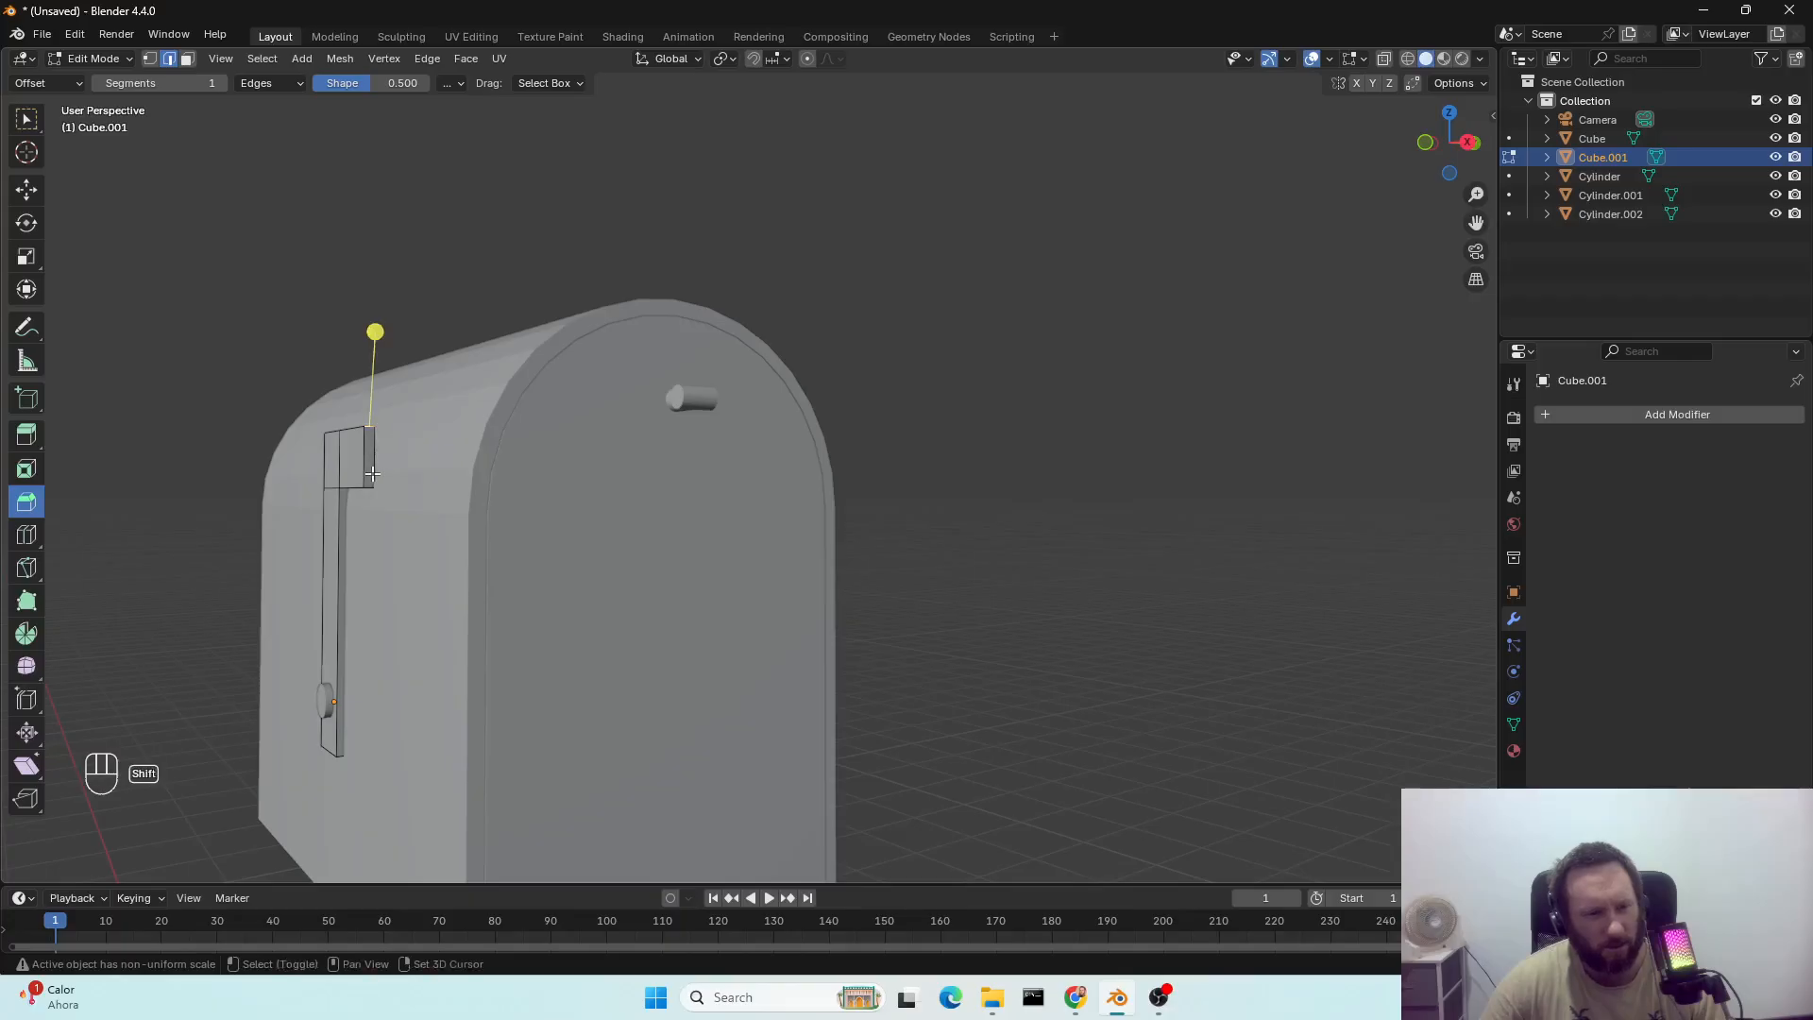
left_click(369, 484, "shift")
left_click_drag(395, 453, 415, 453)
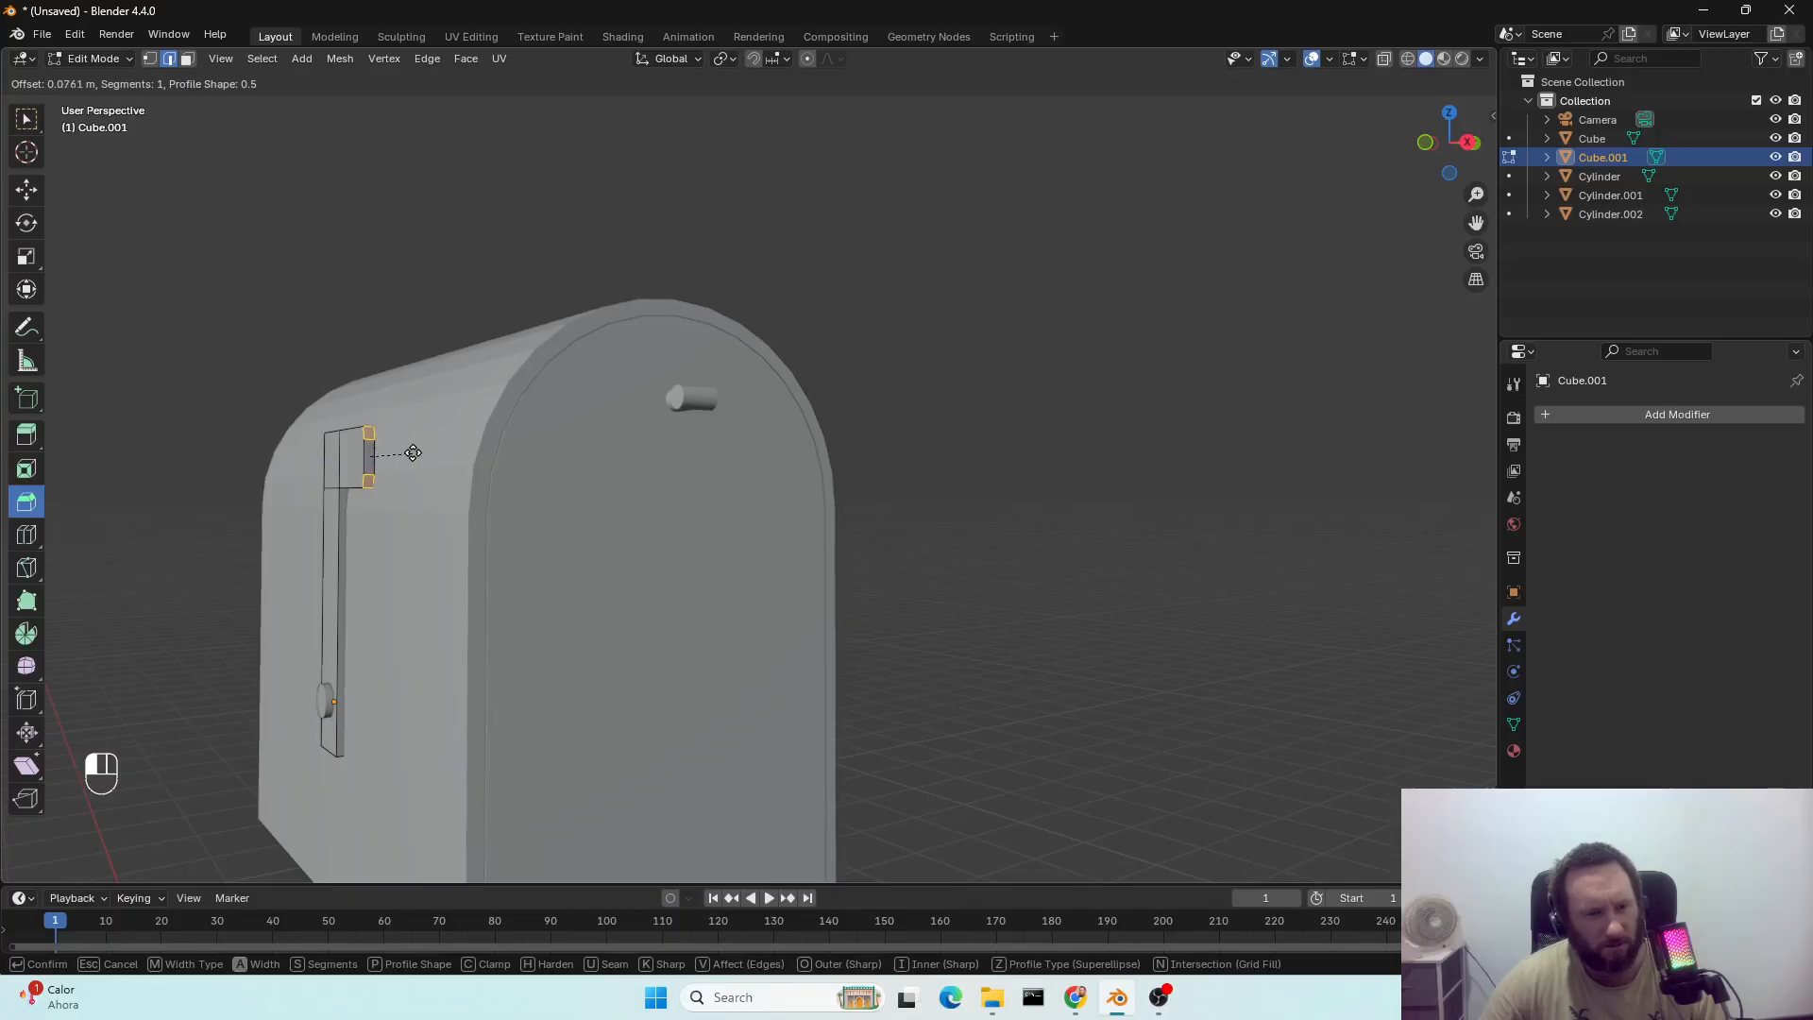
left_click_drag(413, 453, 412, 453)
Move the outer bevel edges of the flag's head back along global X to form angled corners, and return to Object Mode.
middle_click_drag(429, 498, 499, 525)
scroll(494, 517, "up", 5)
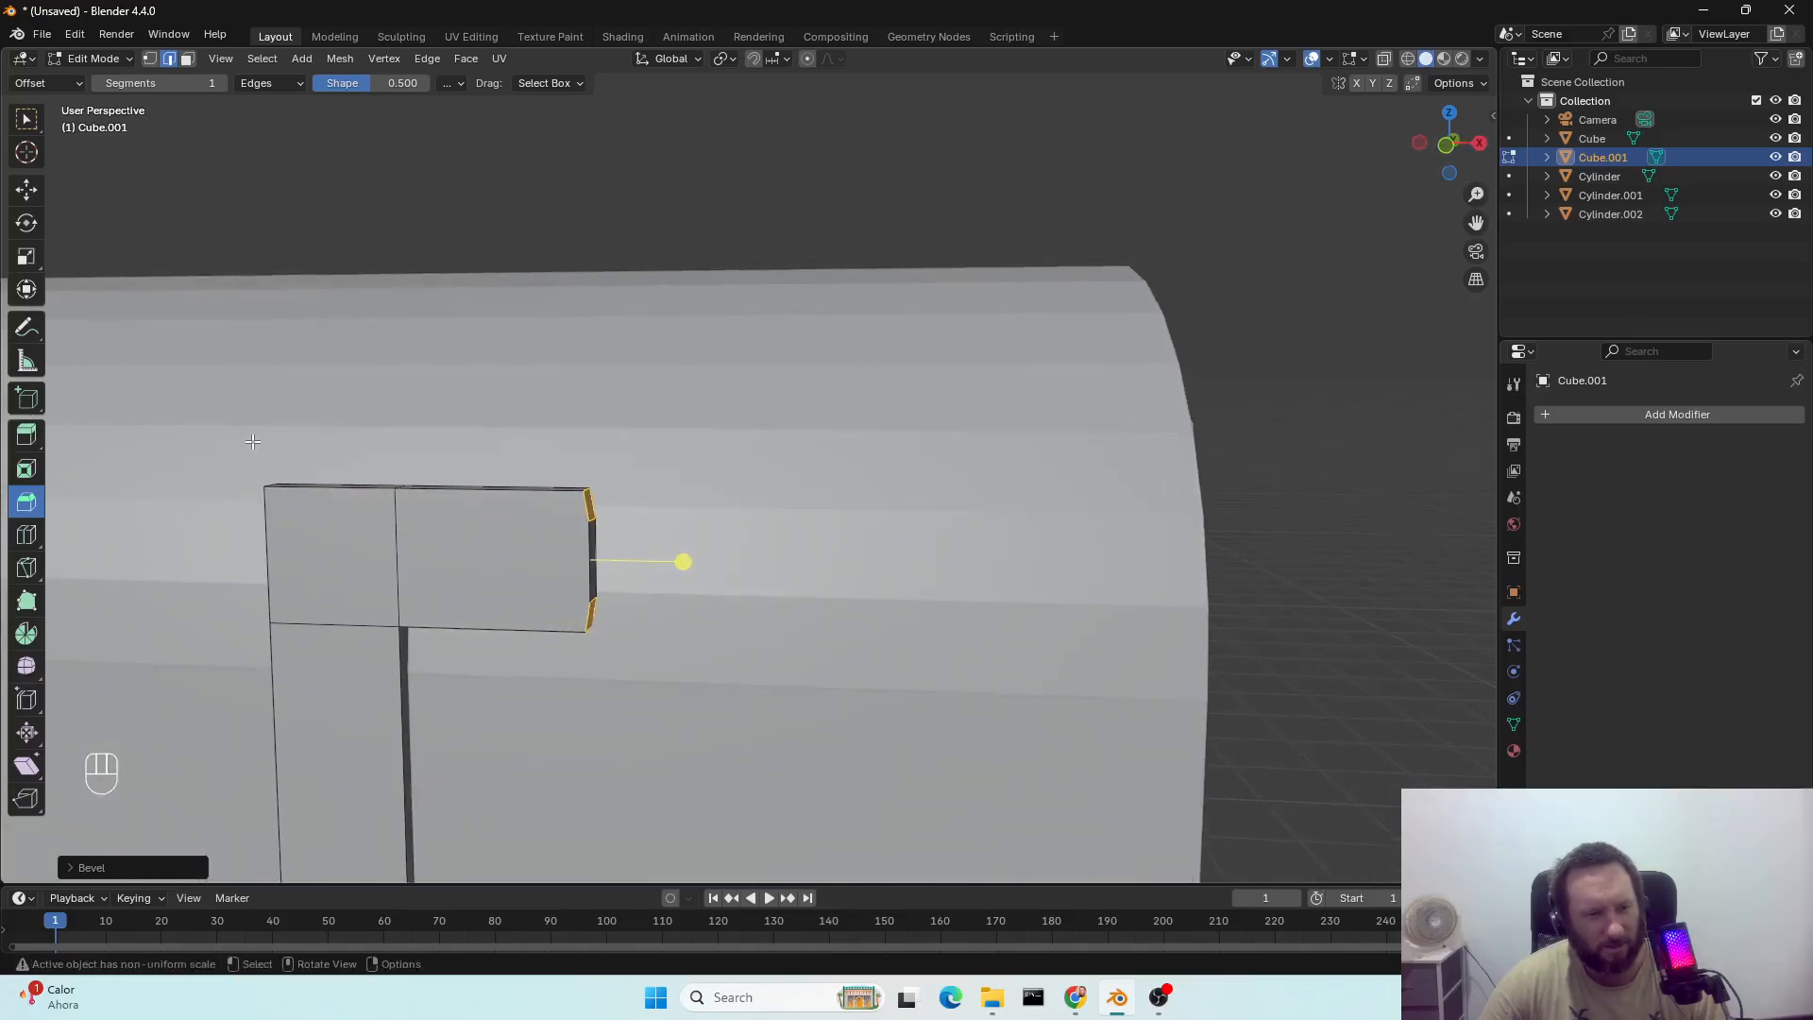
left_click(26, 118)
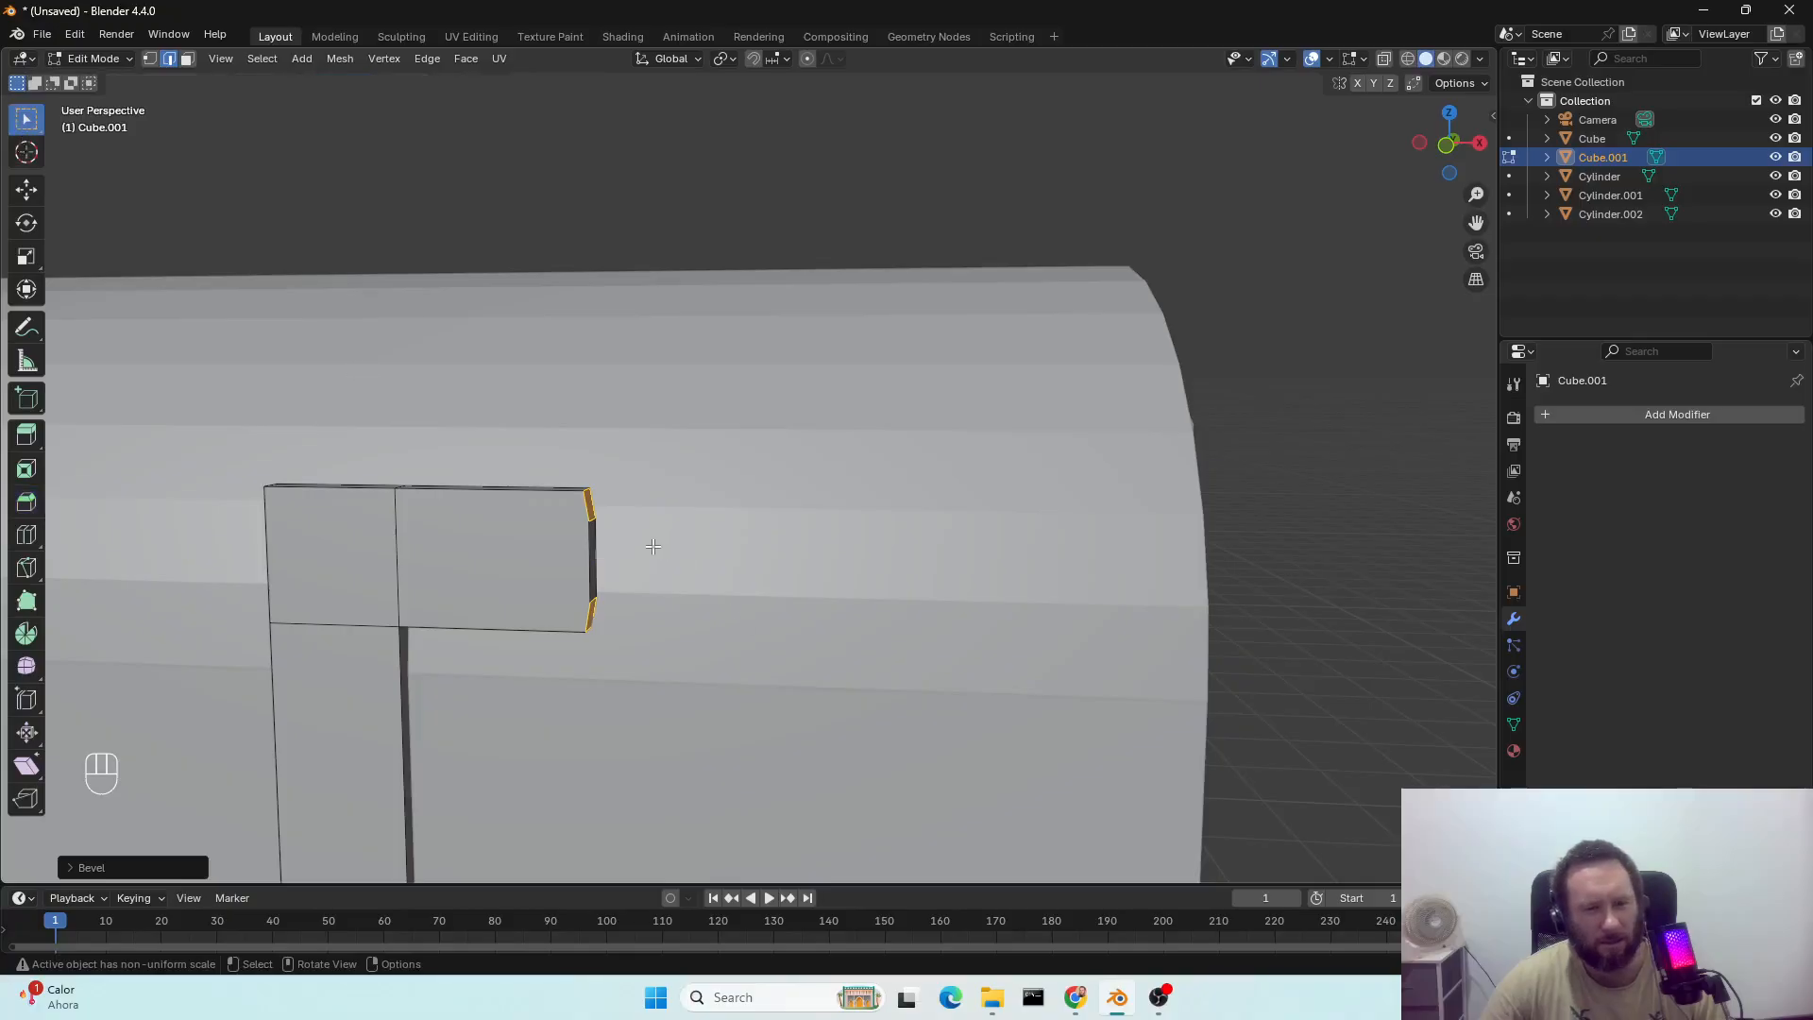
left_click(628, 658)
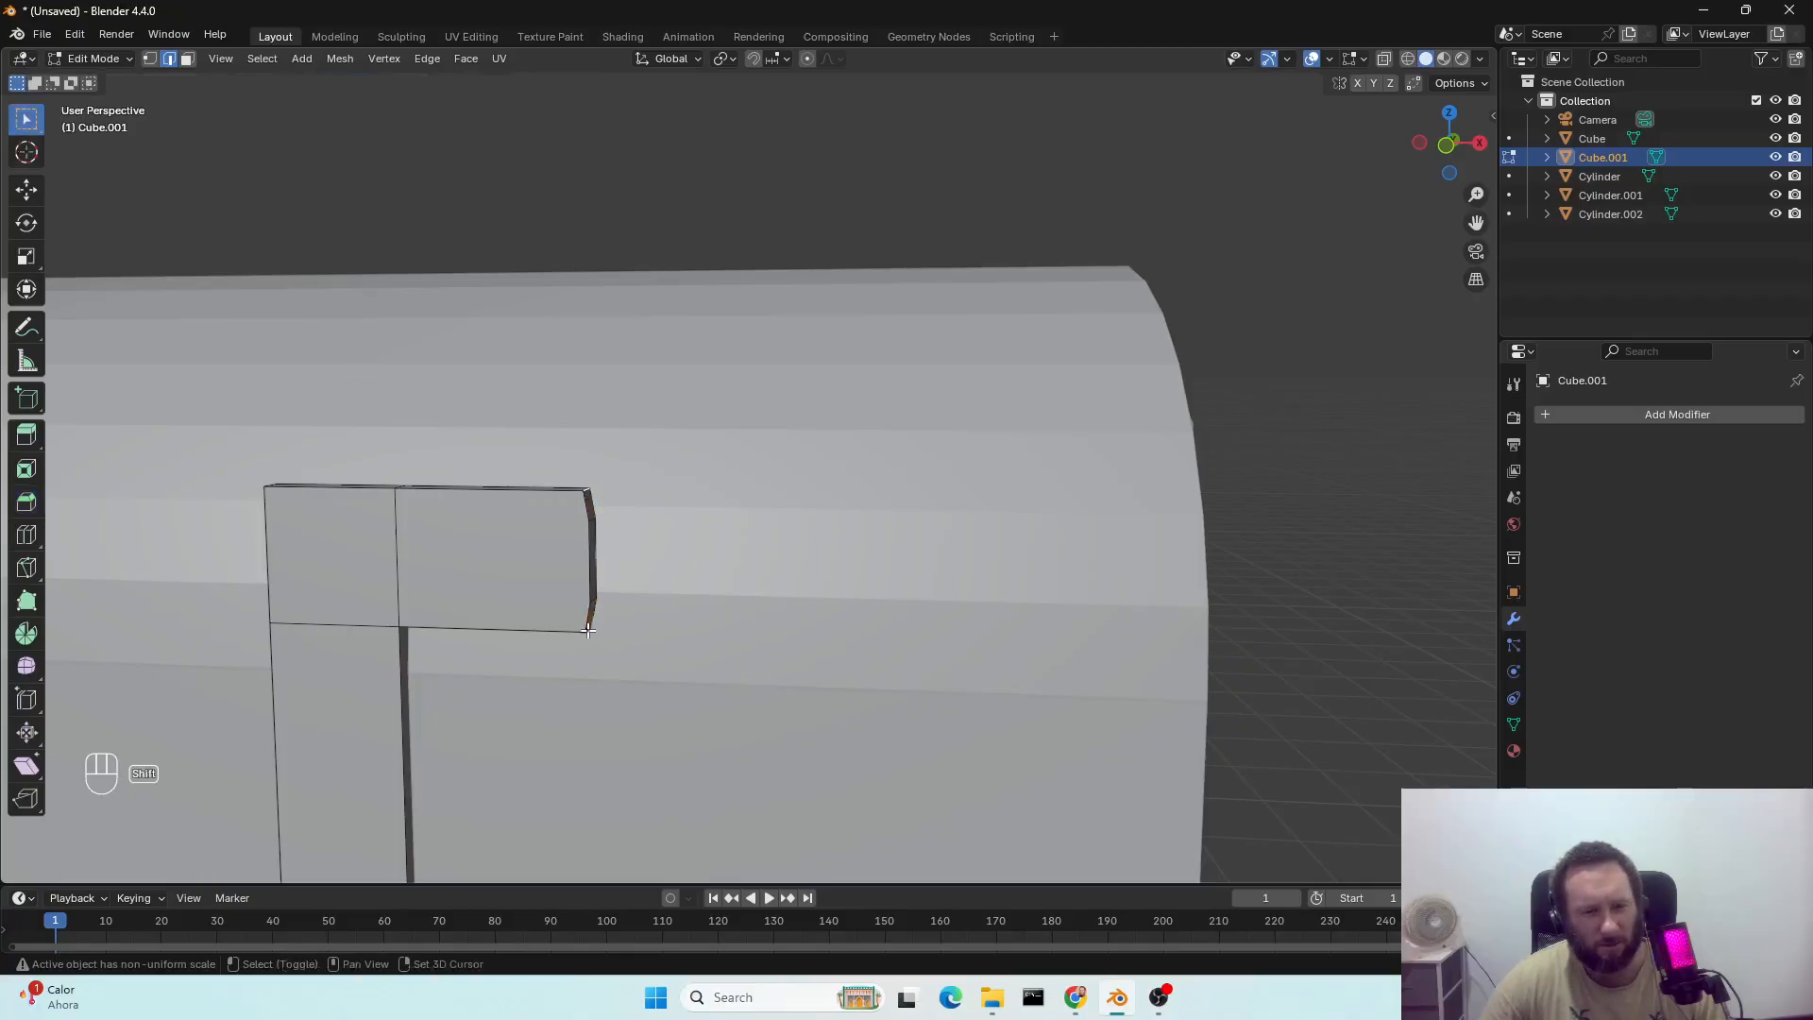
key("g")
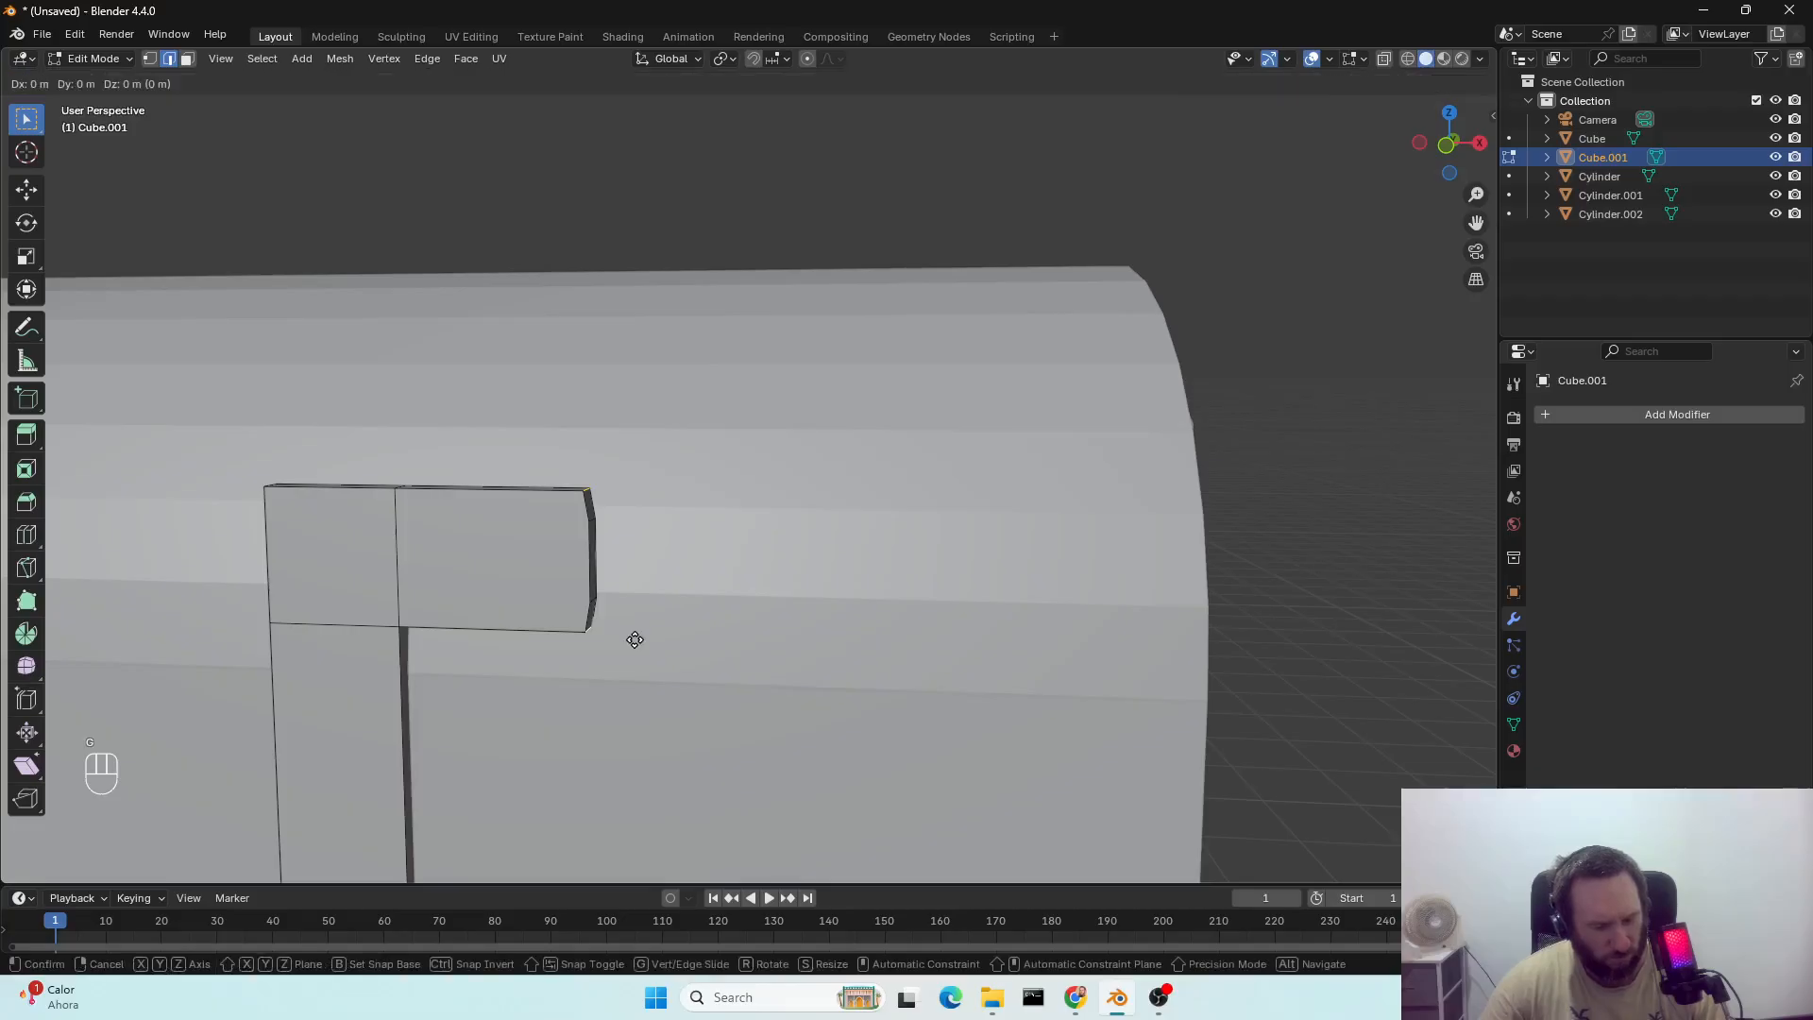
key("y")
key("x")
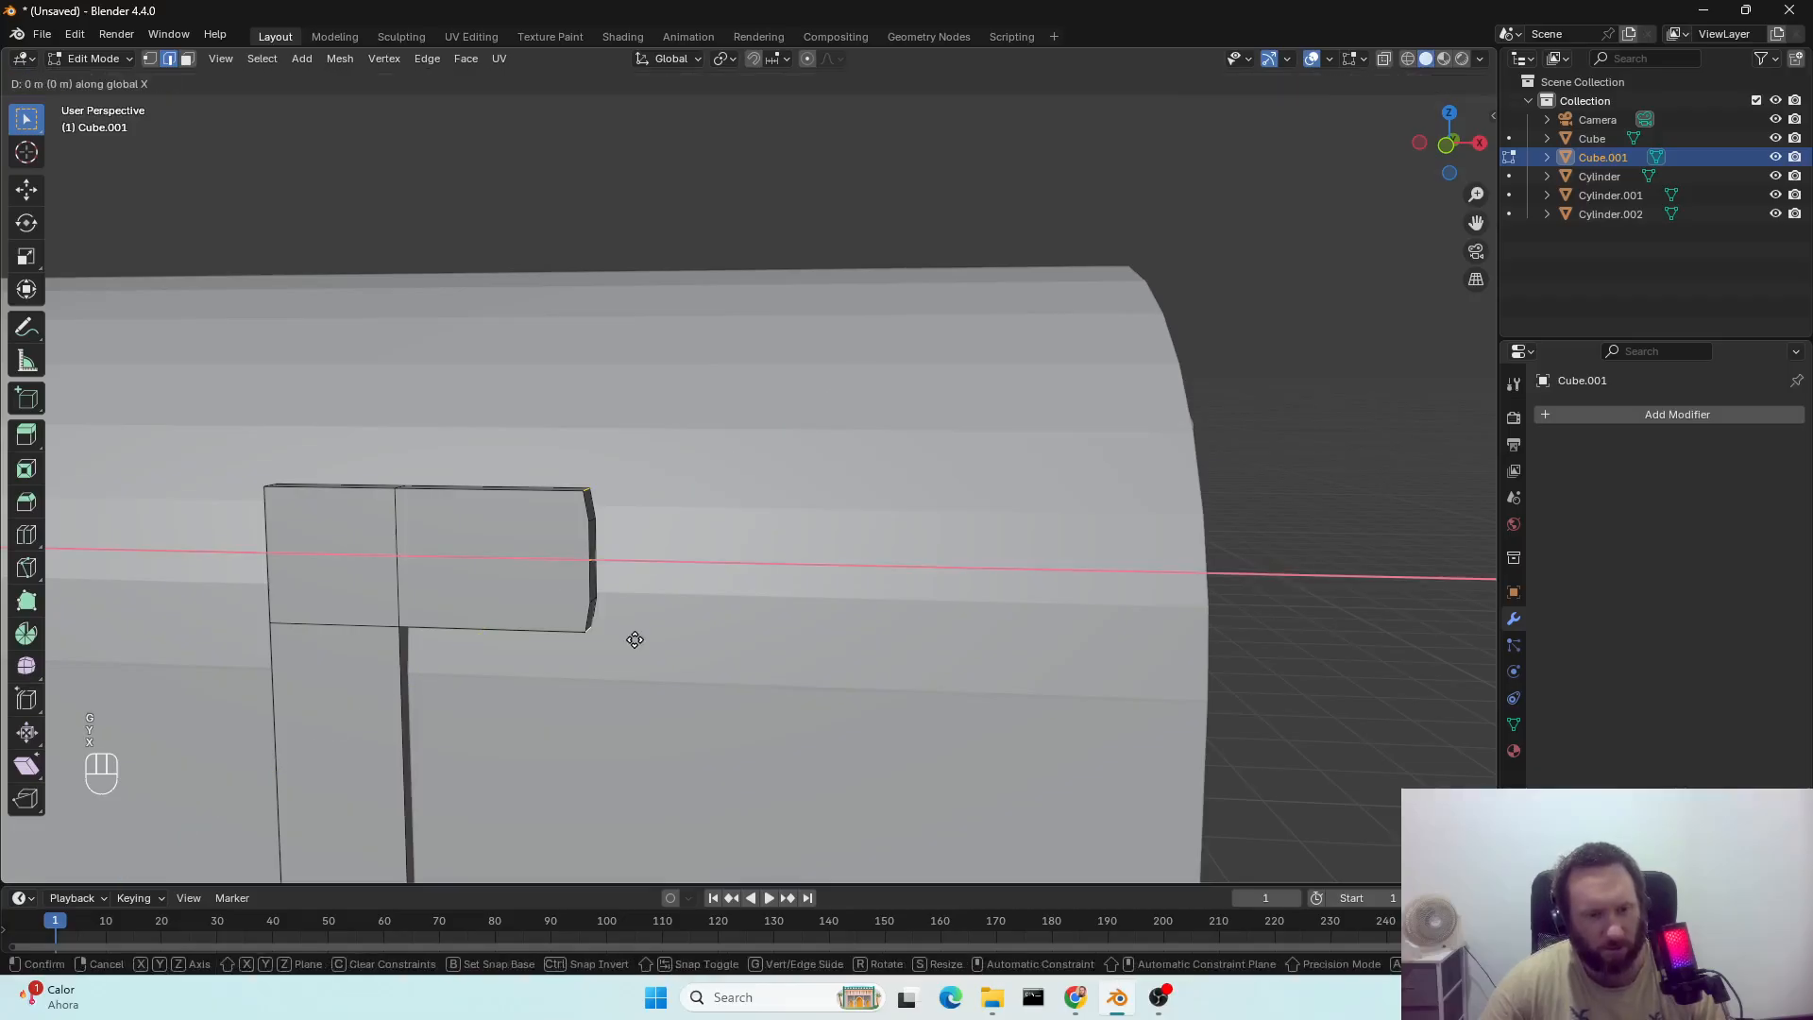
left_click(613, 639)
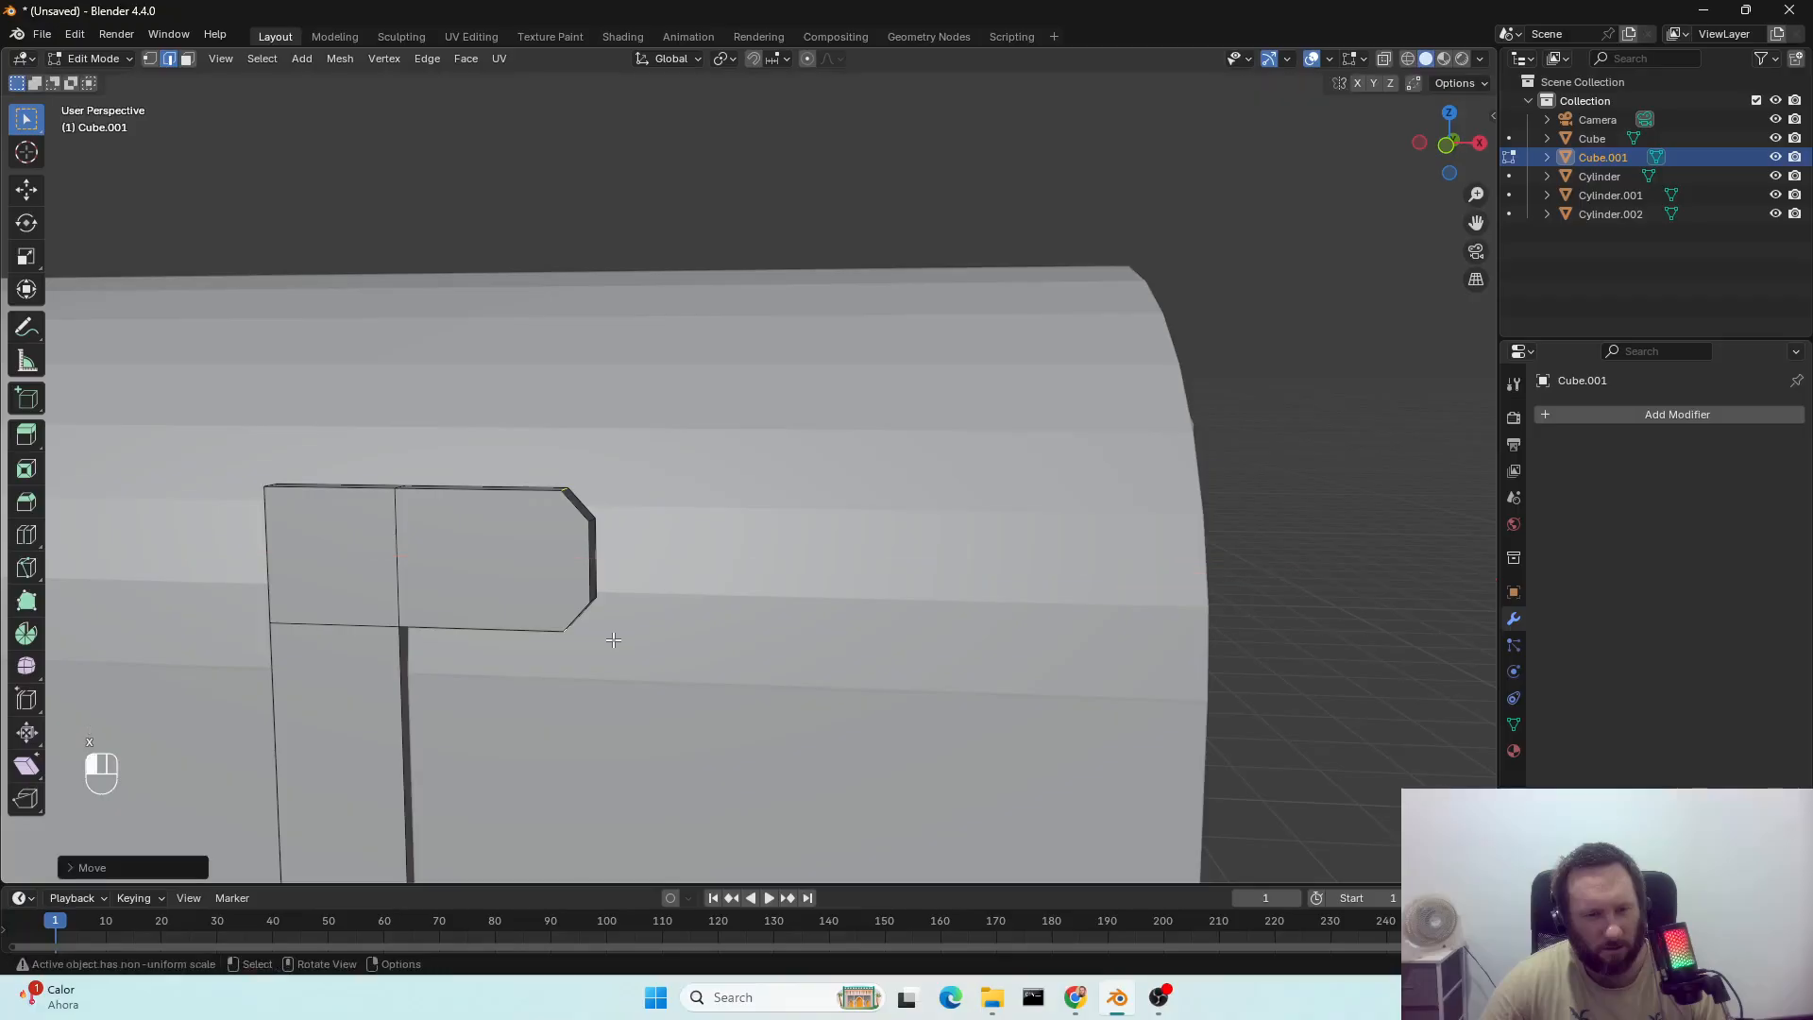
key("Tab")
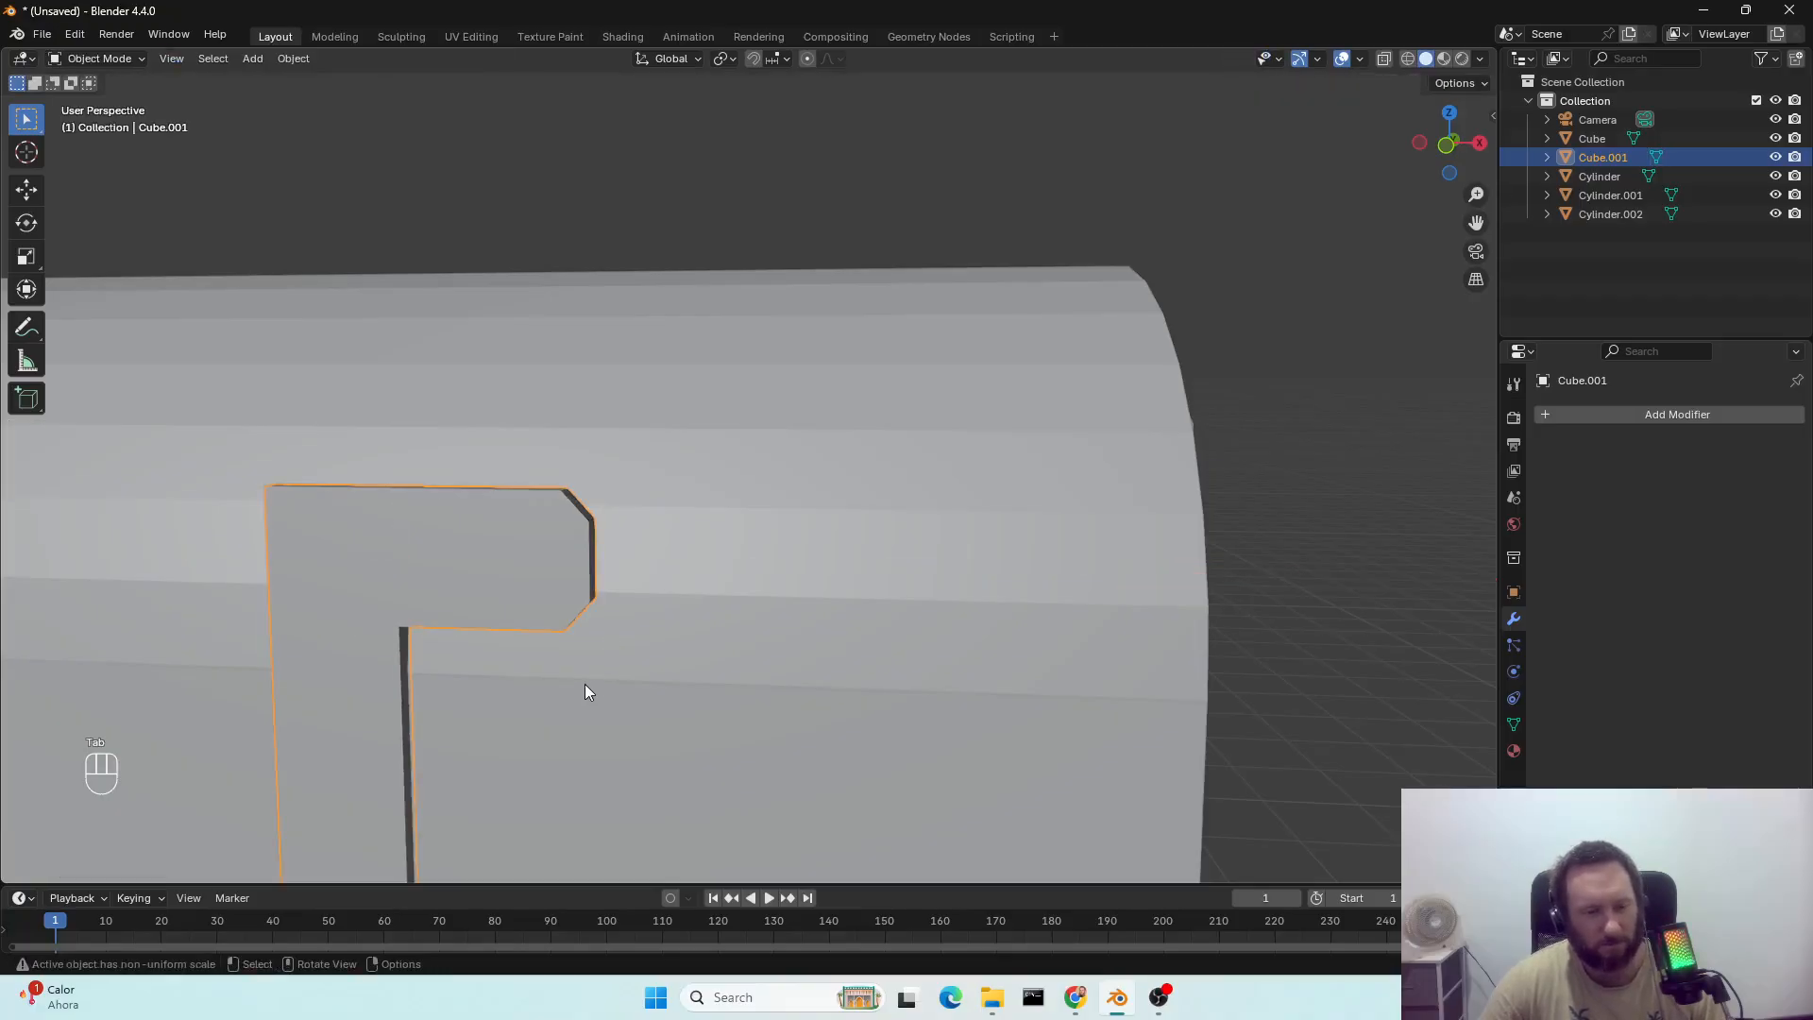
Move the flag outward from the mailbox's side by about 0.005 m along negative Y.
middle_click_drag(585, 683, 685, 672)
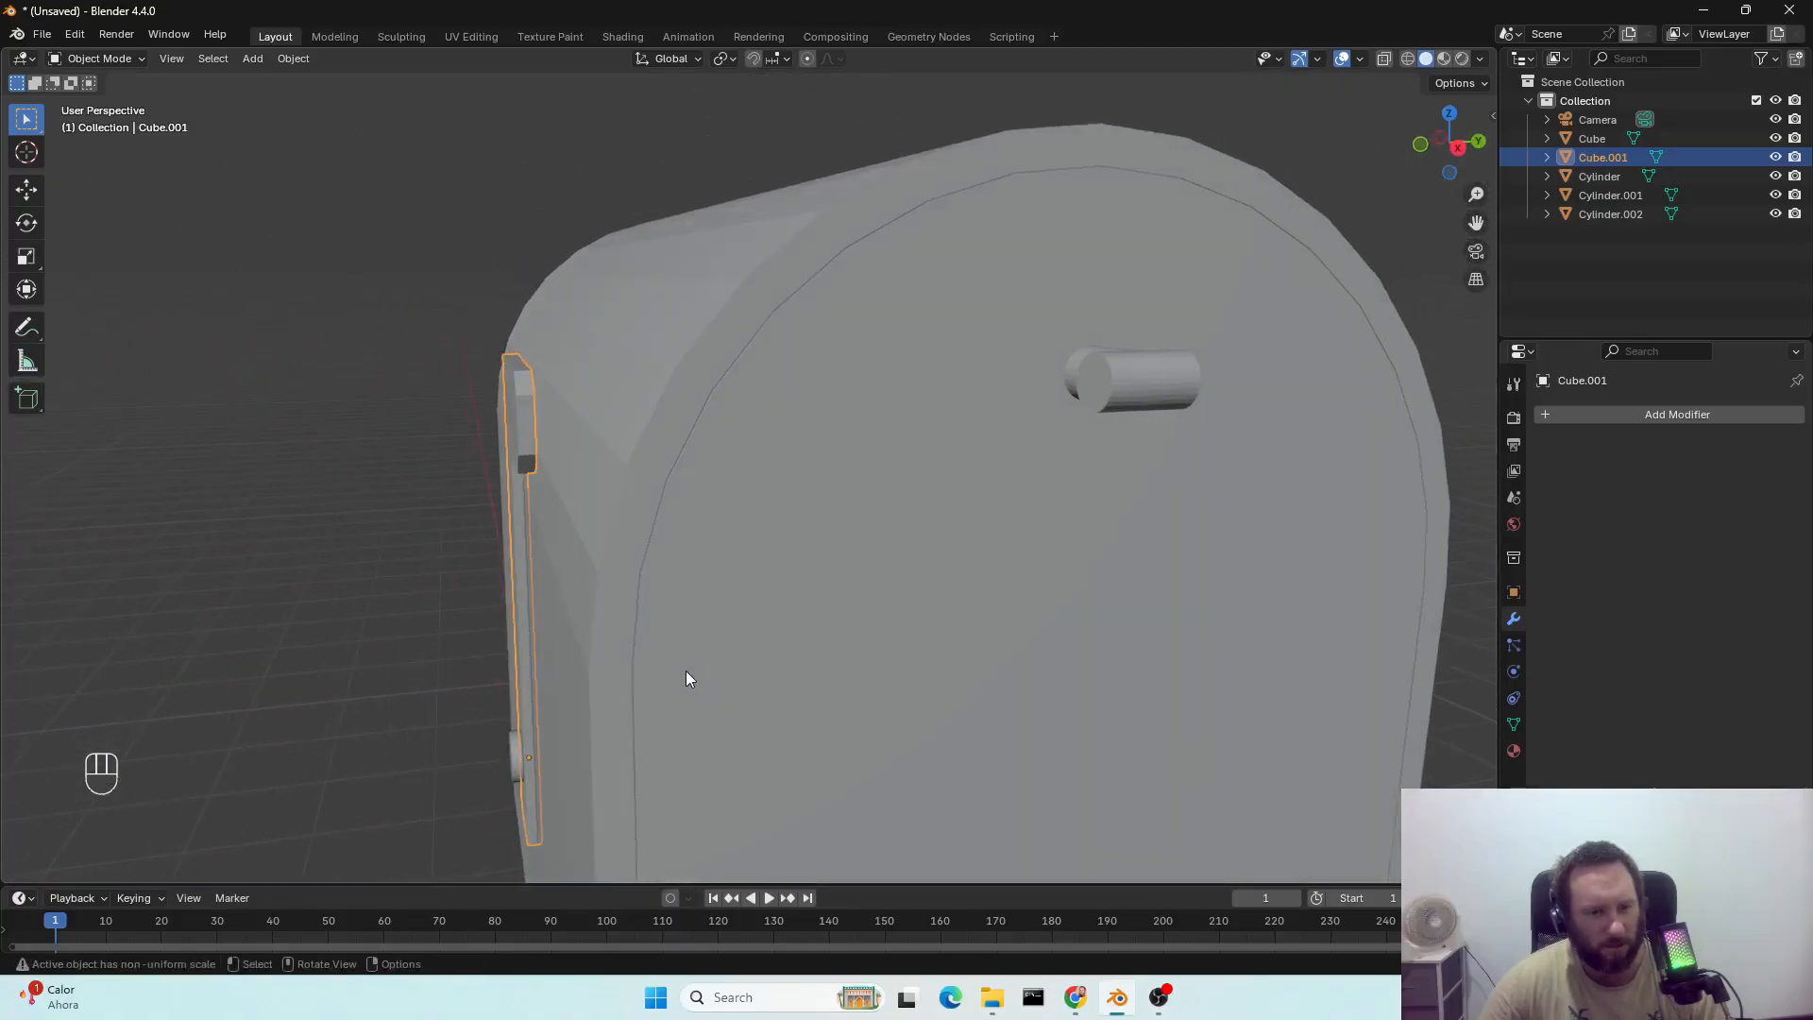
key("g")
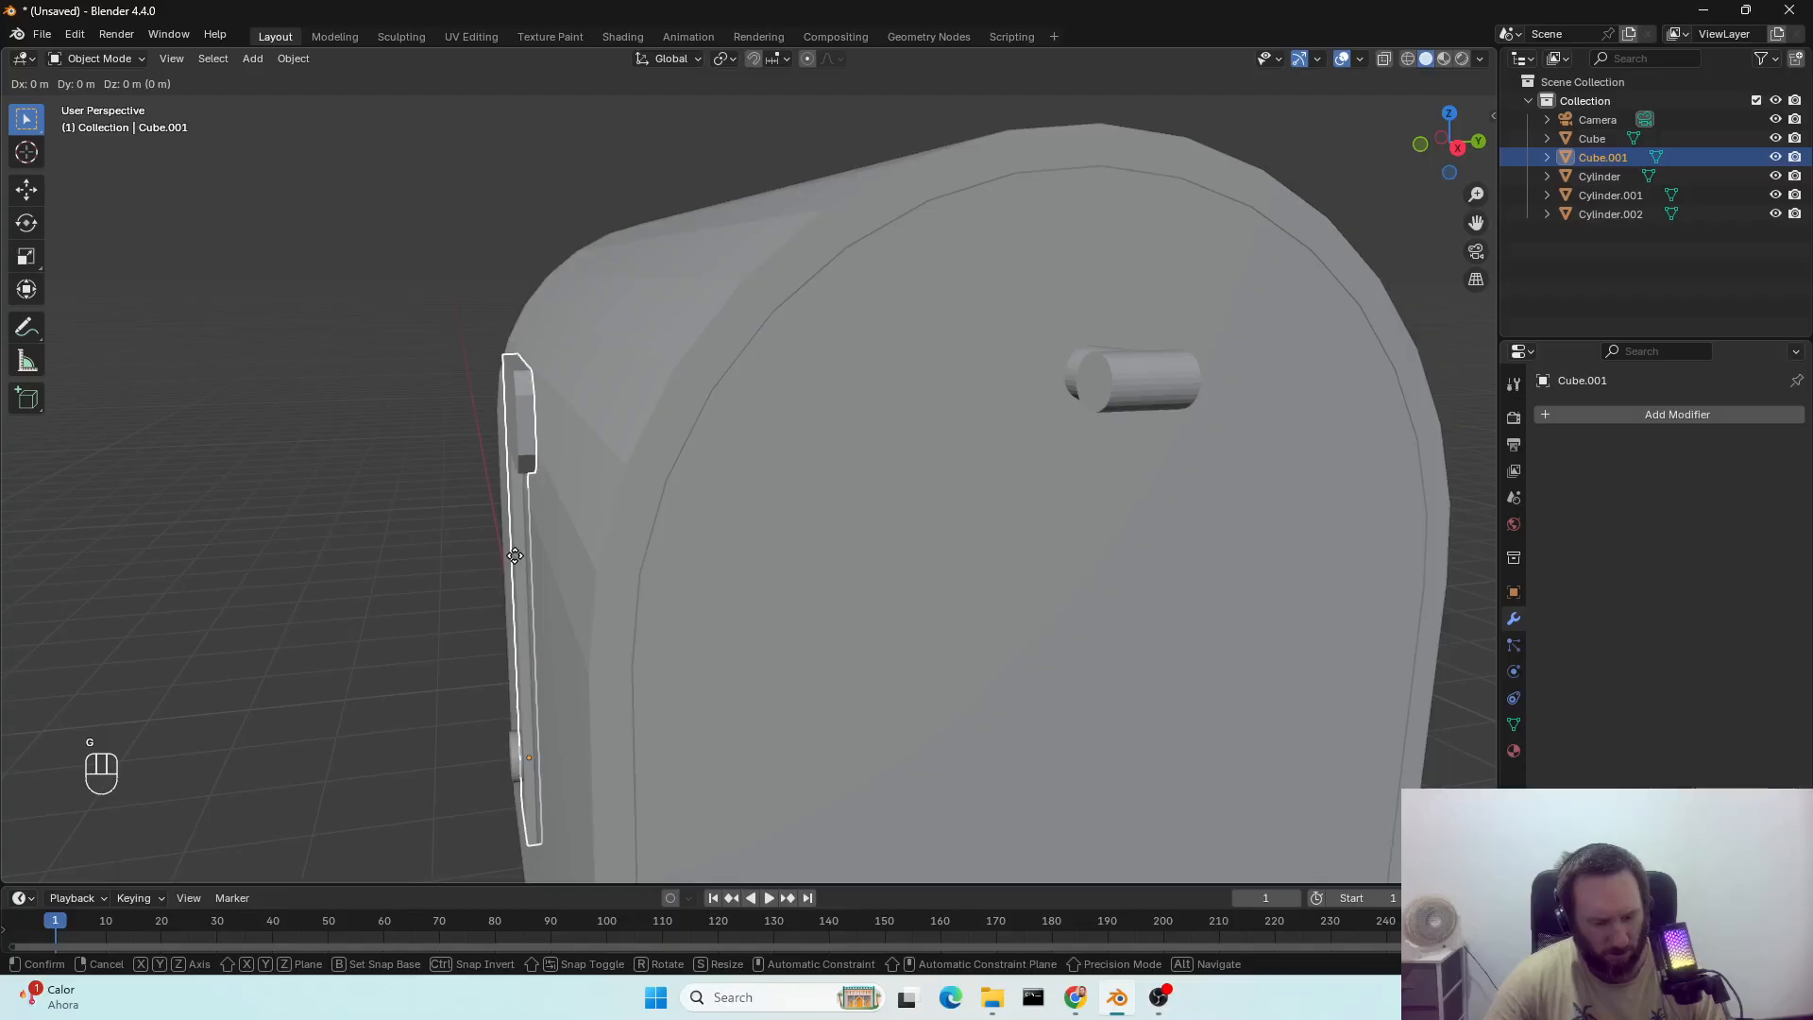
key("y")
key("Left")
key("Left")
key("Left")
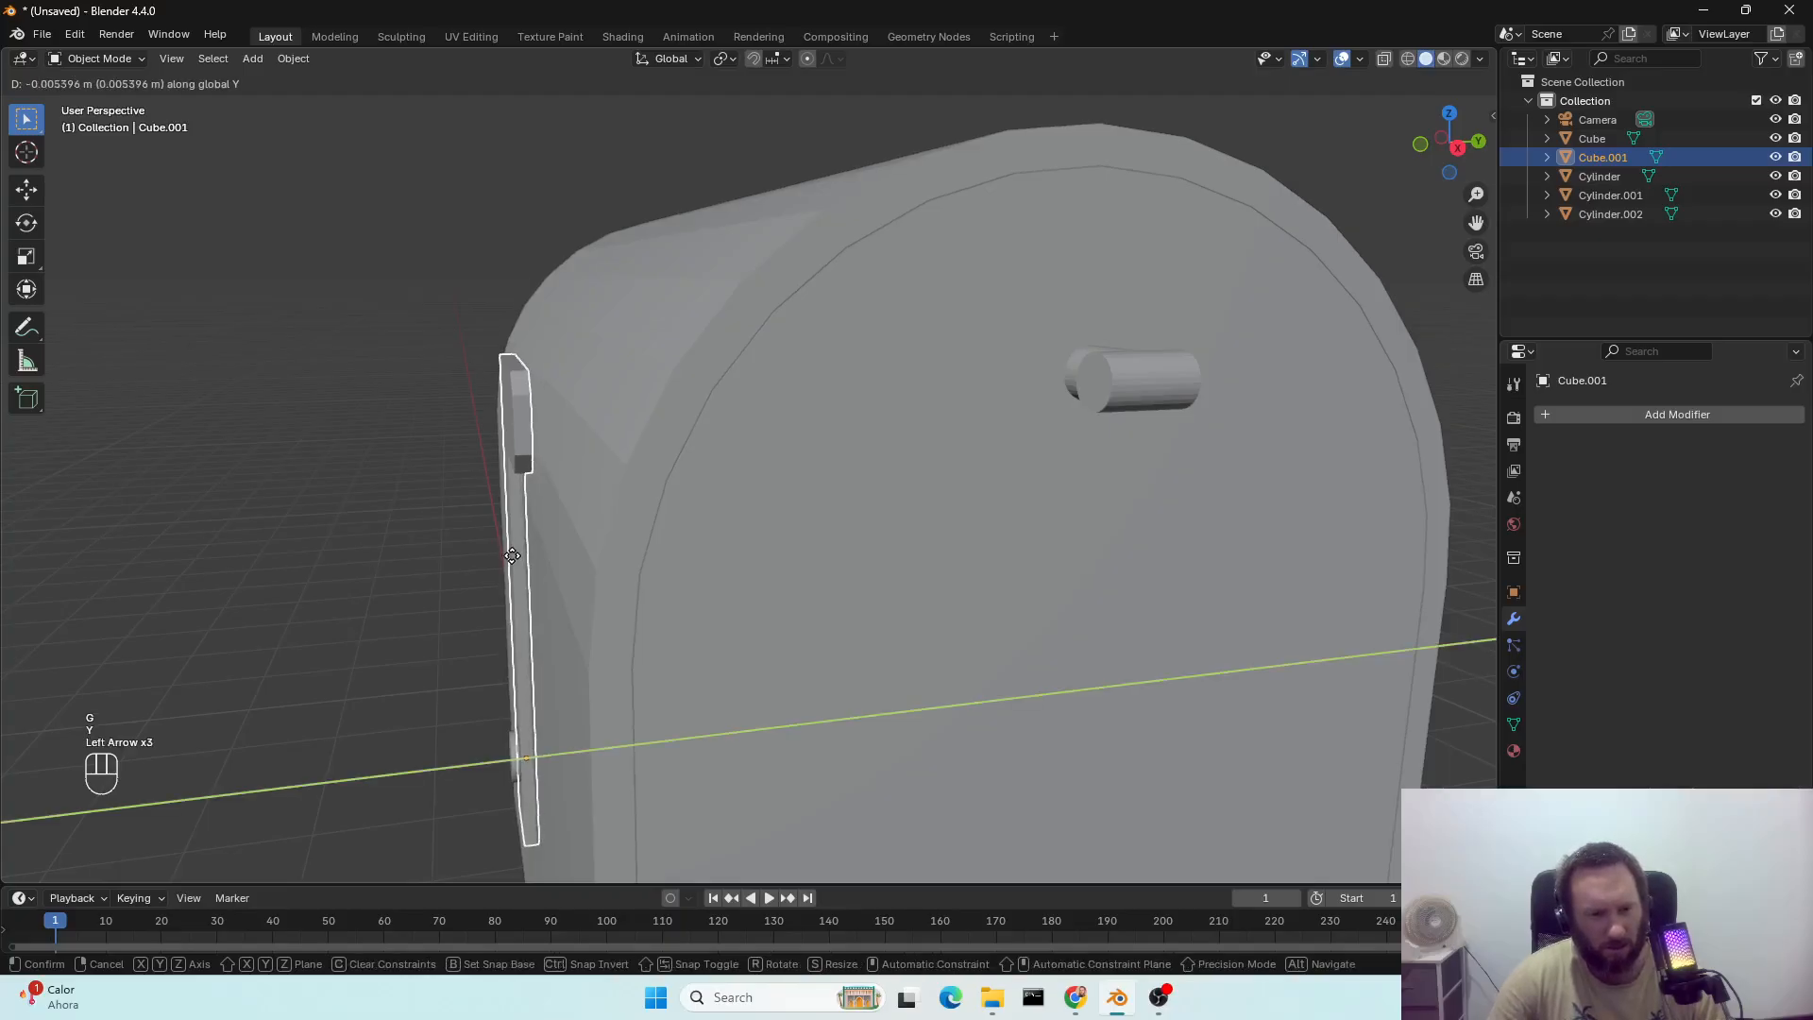
key("Return")
Lengthen the mailbox body by scaling it to about 1.2 along global X.
scroll(538, 566, "down", 5)
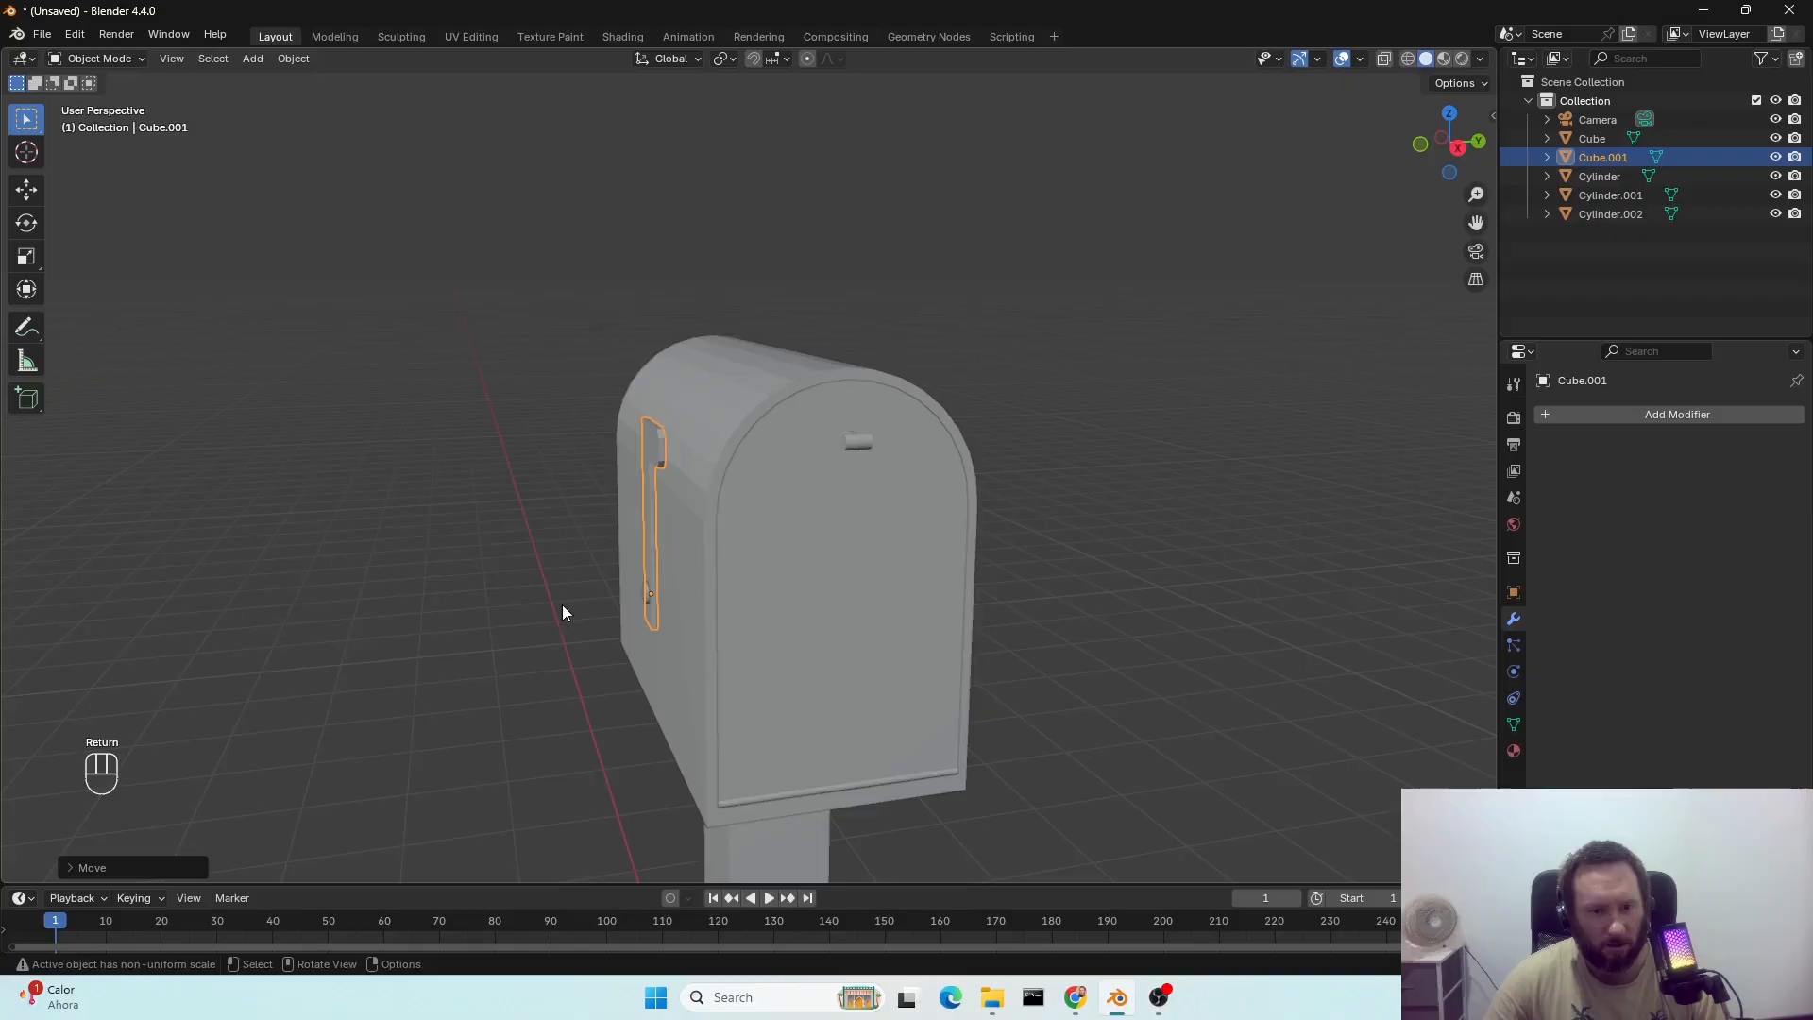
middle_click_drag(563, 605, 763, 626)
middle_click_drag(960, 631, 863, 630)
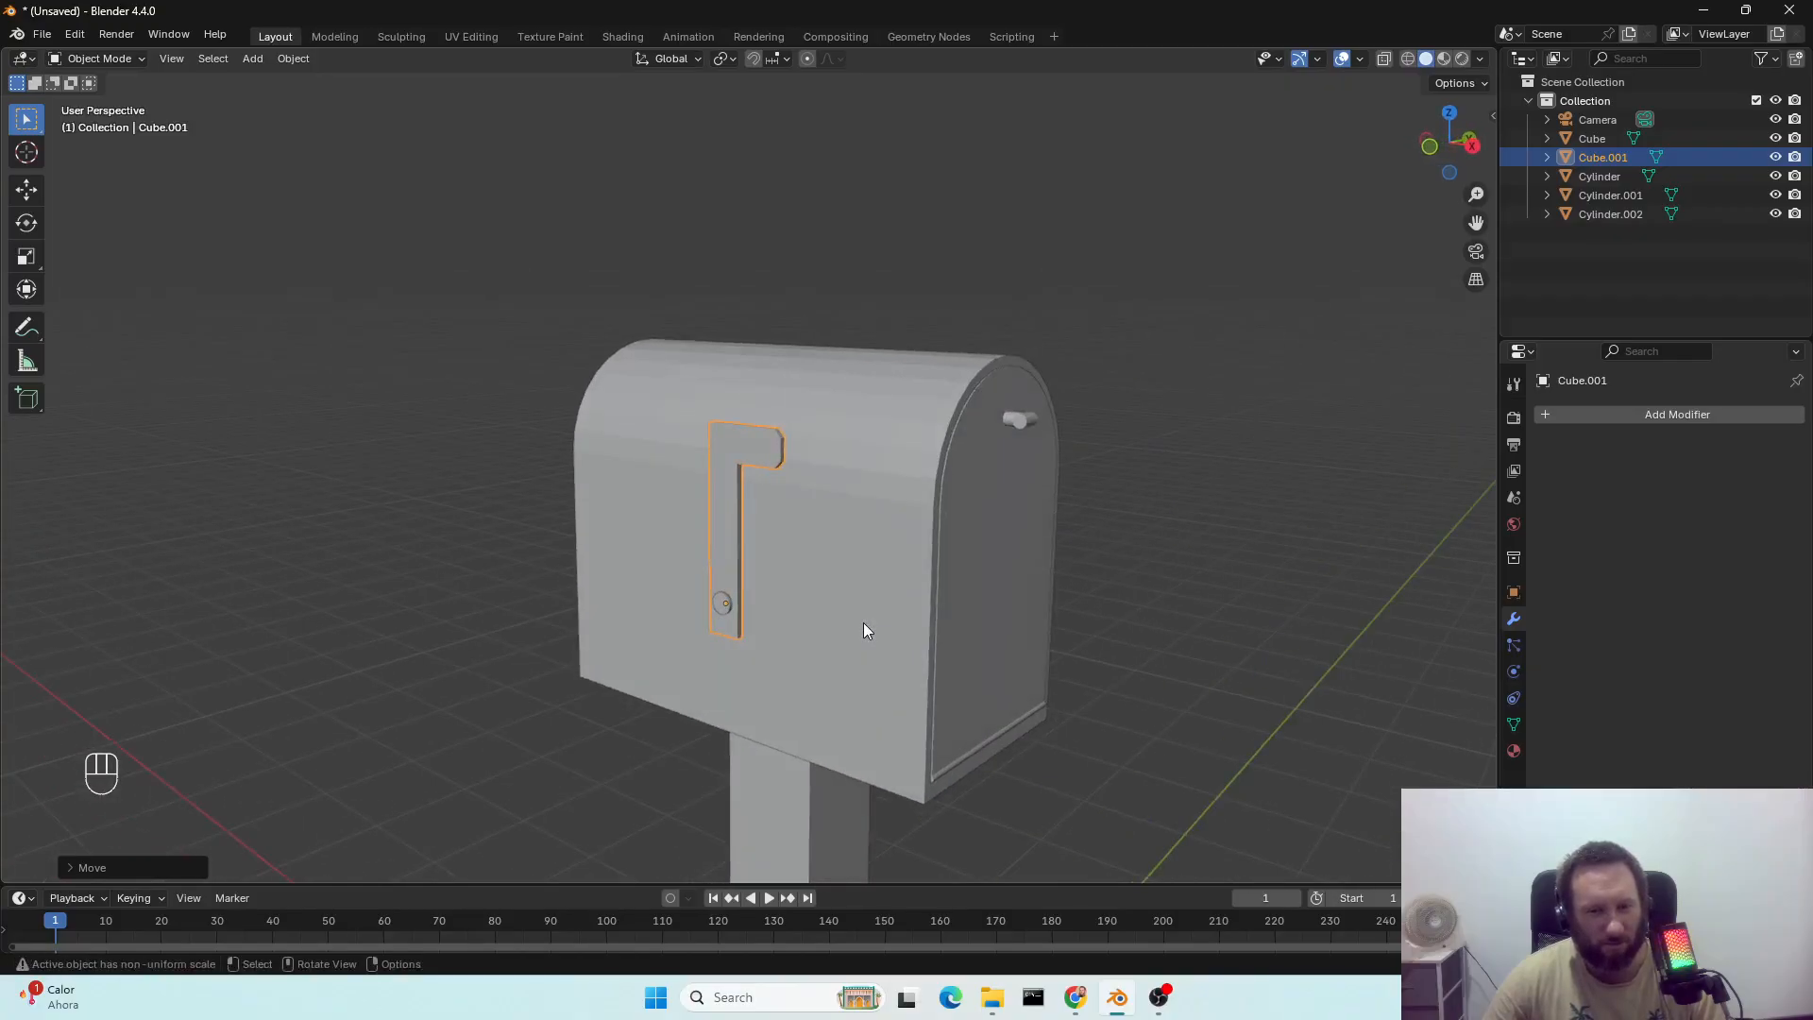
left_click(863, 624)
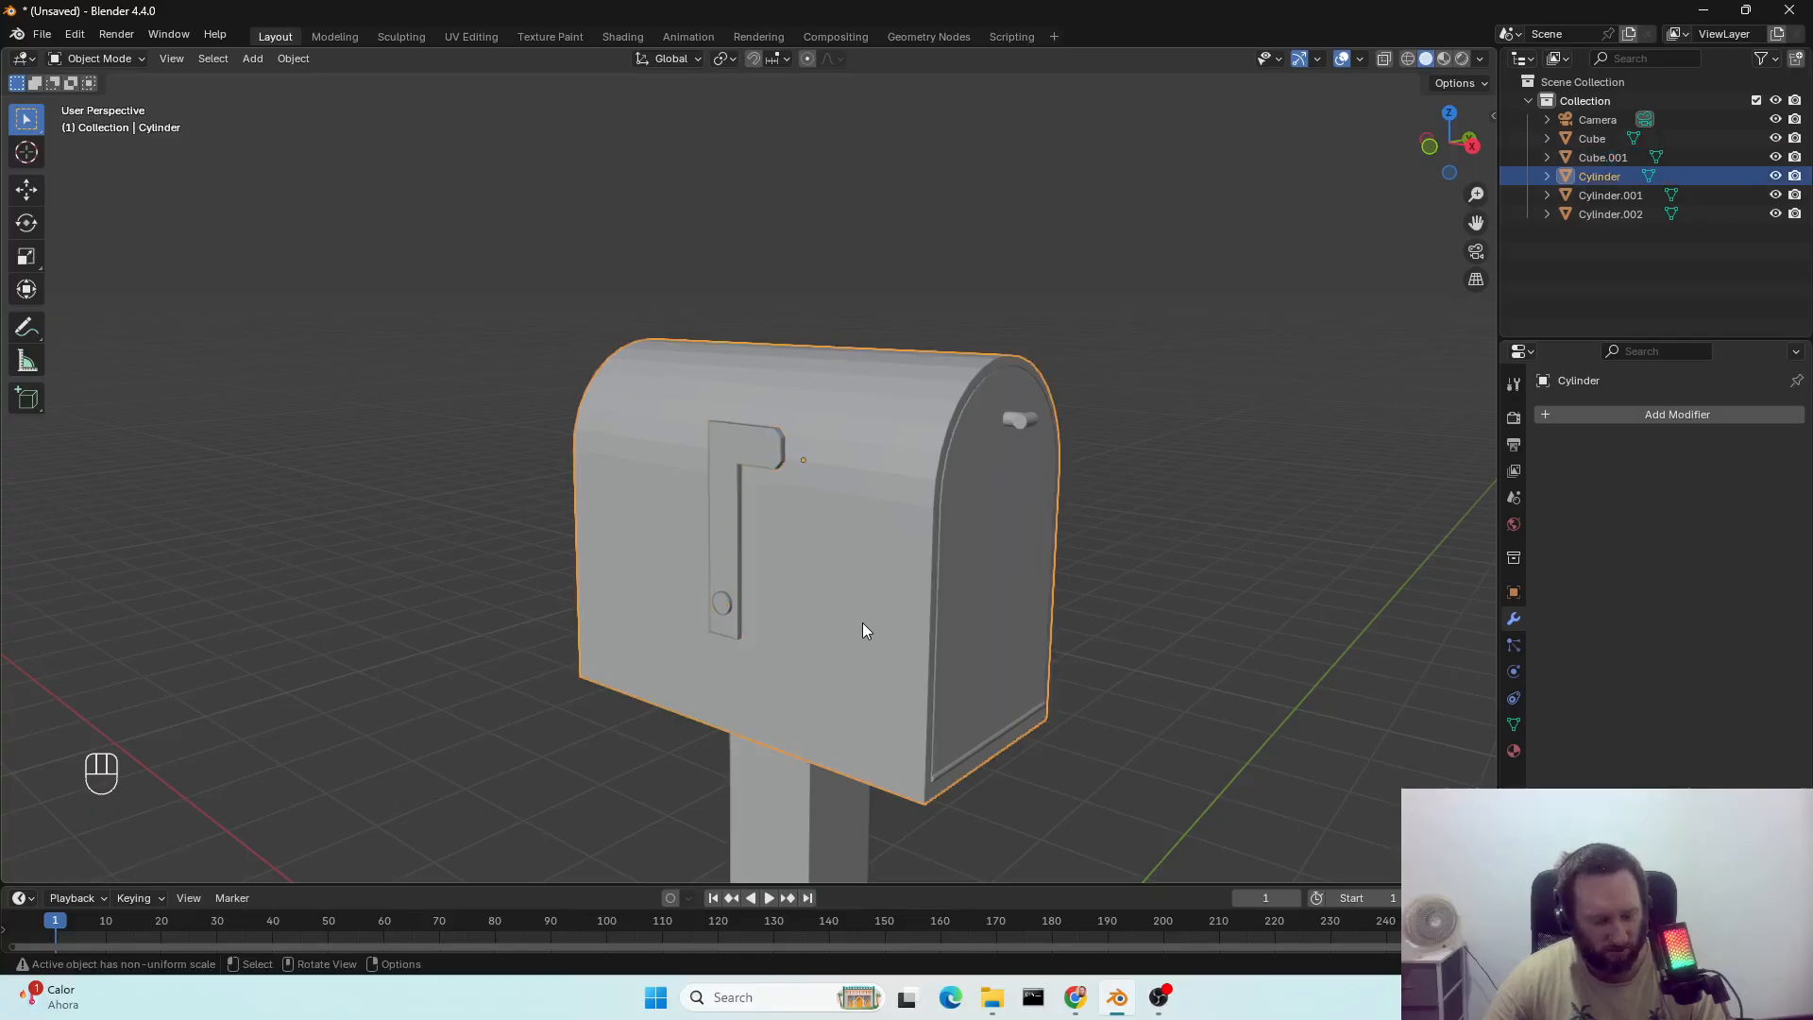
key("s")
key("y")
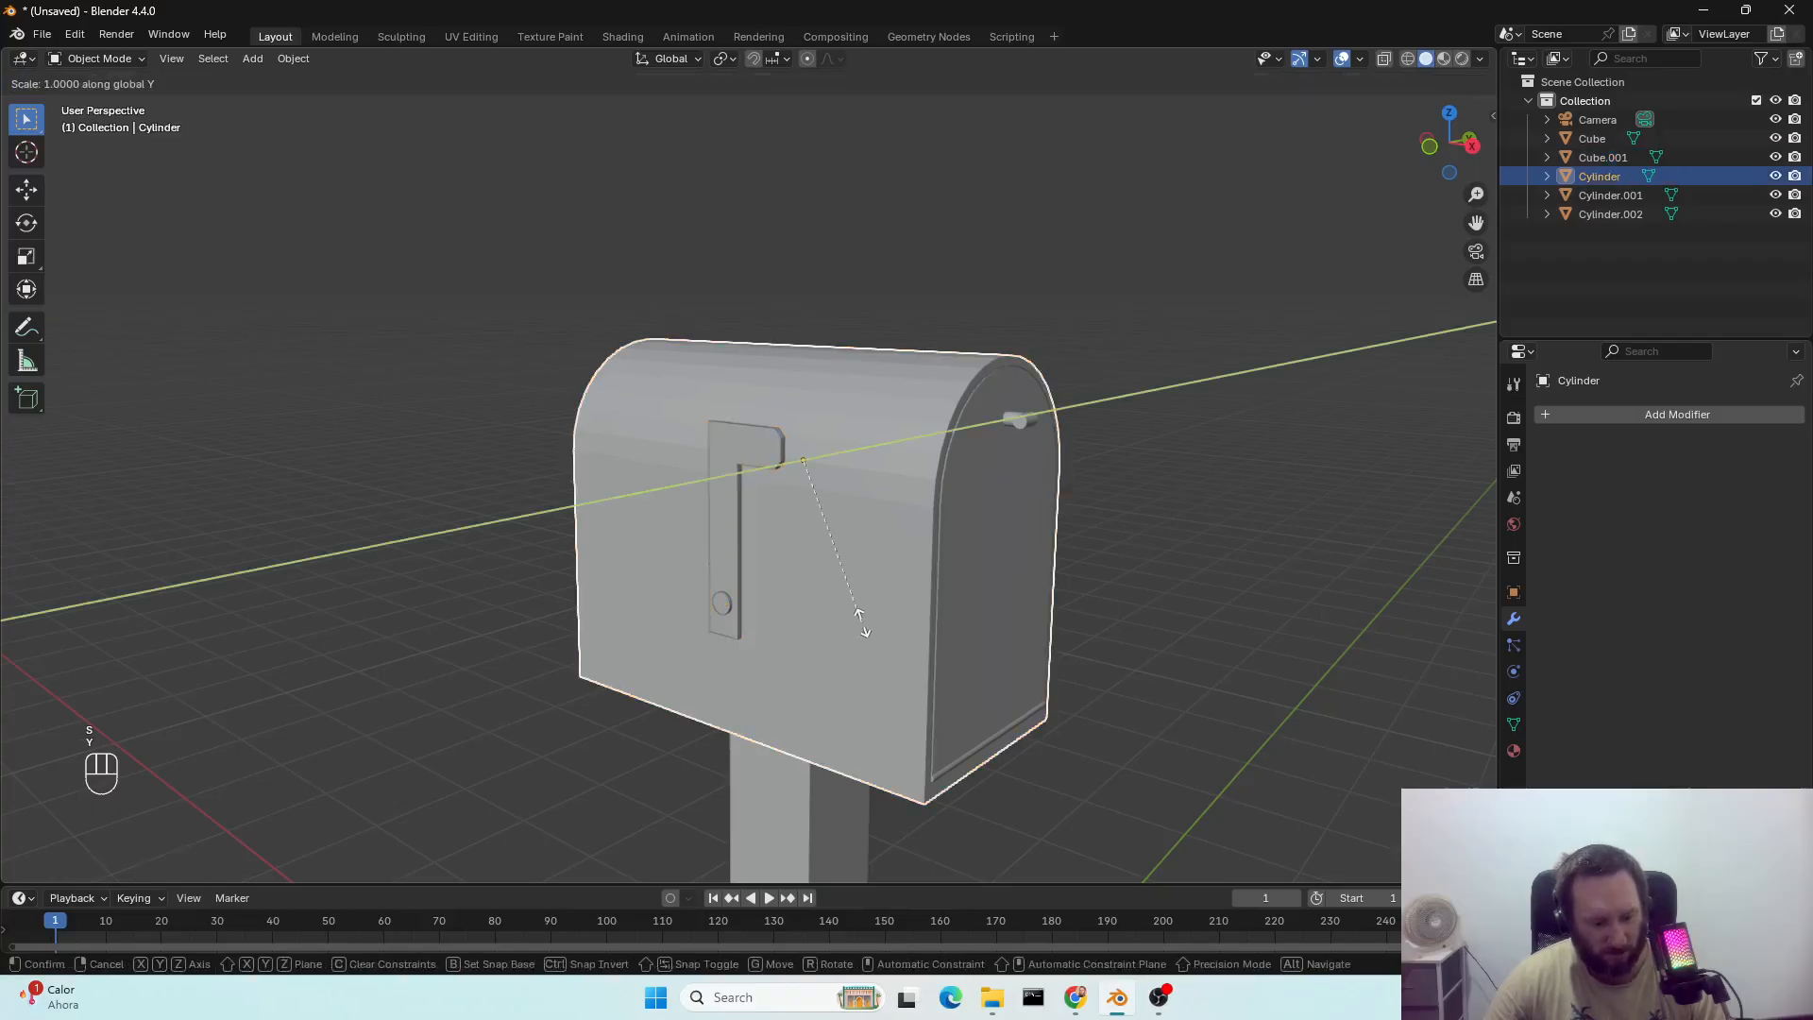
key("x")
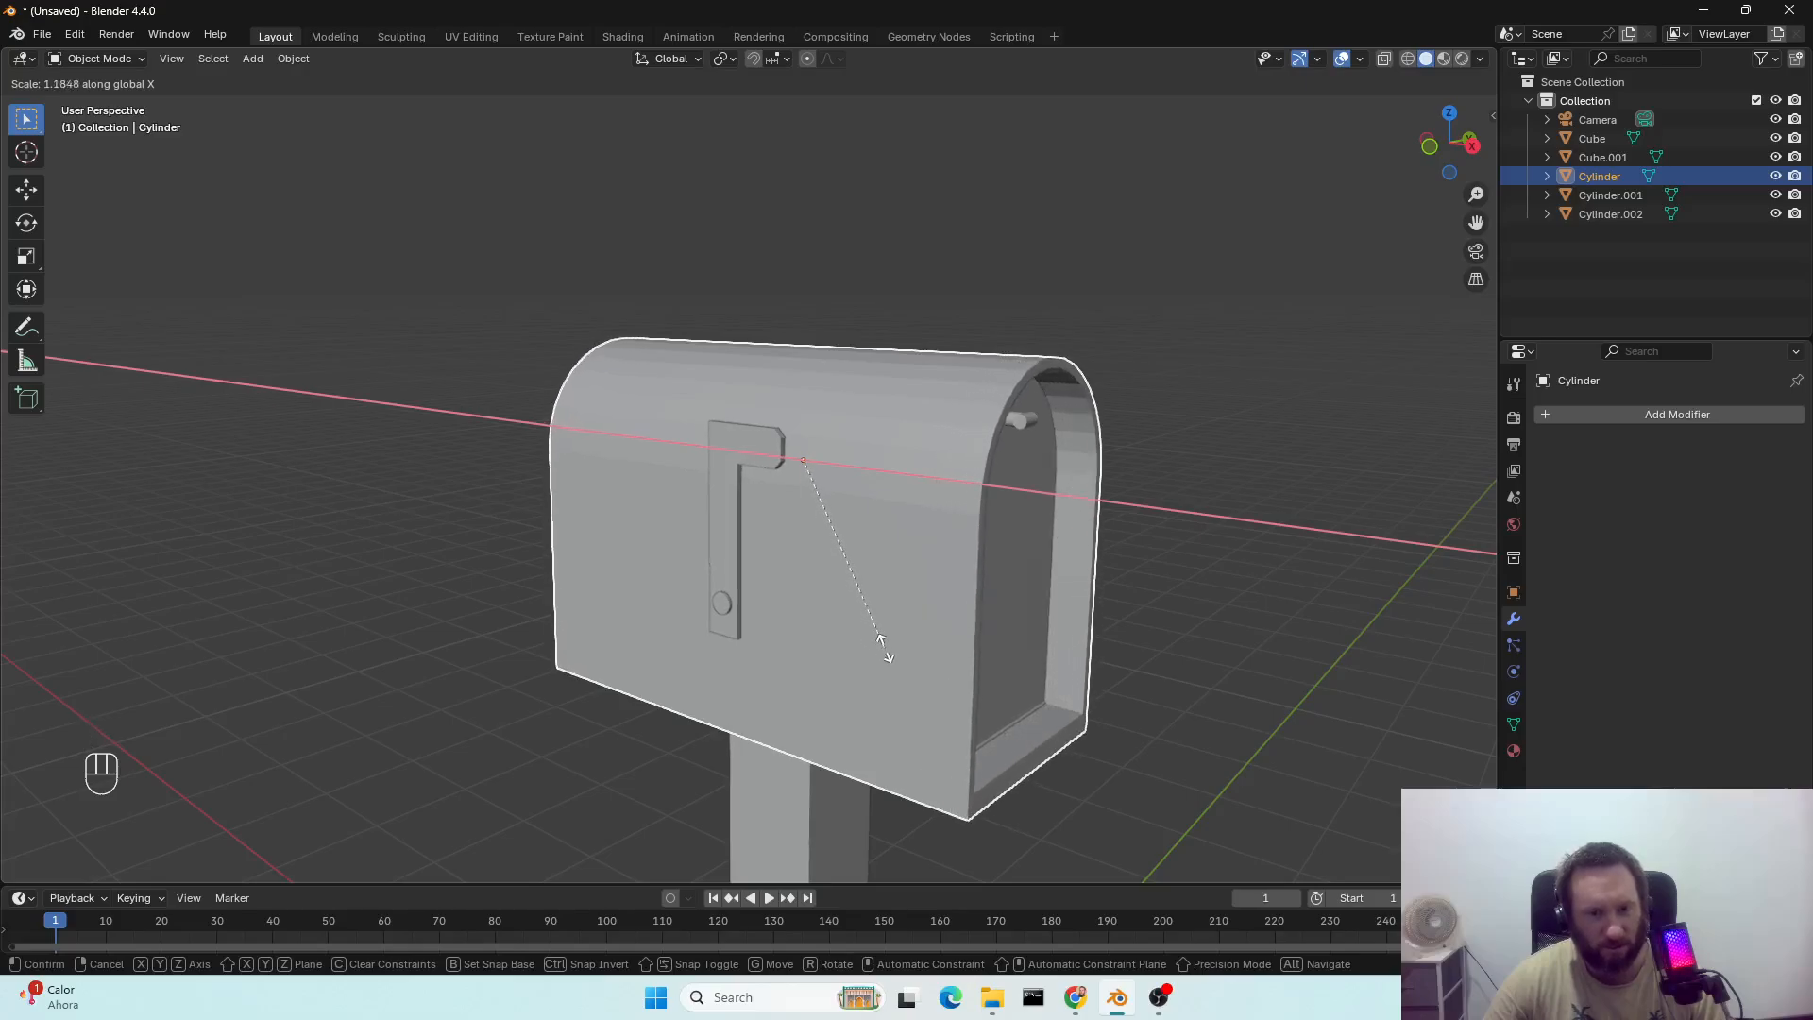
left_click(888, 657)
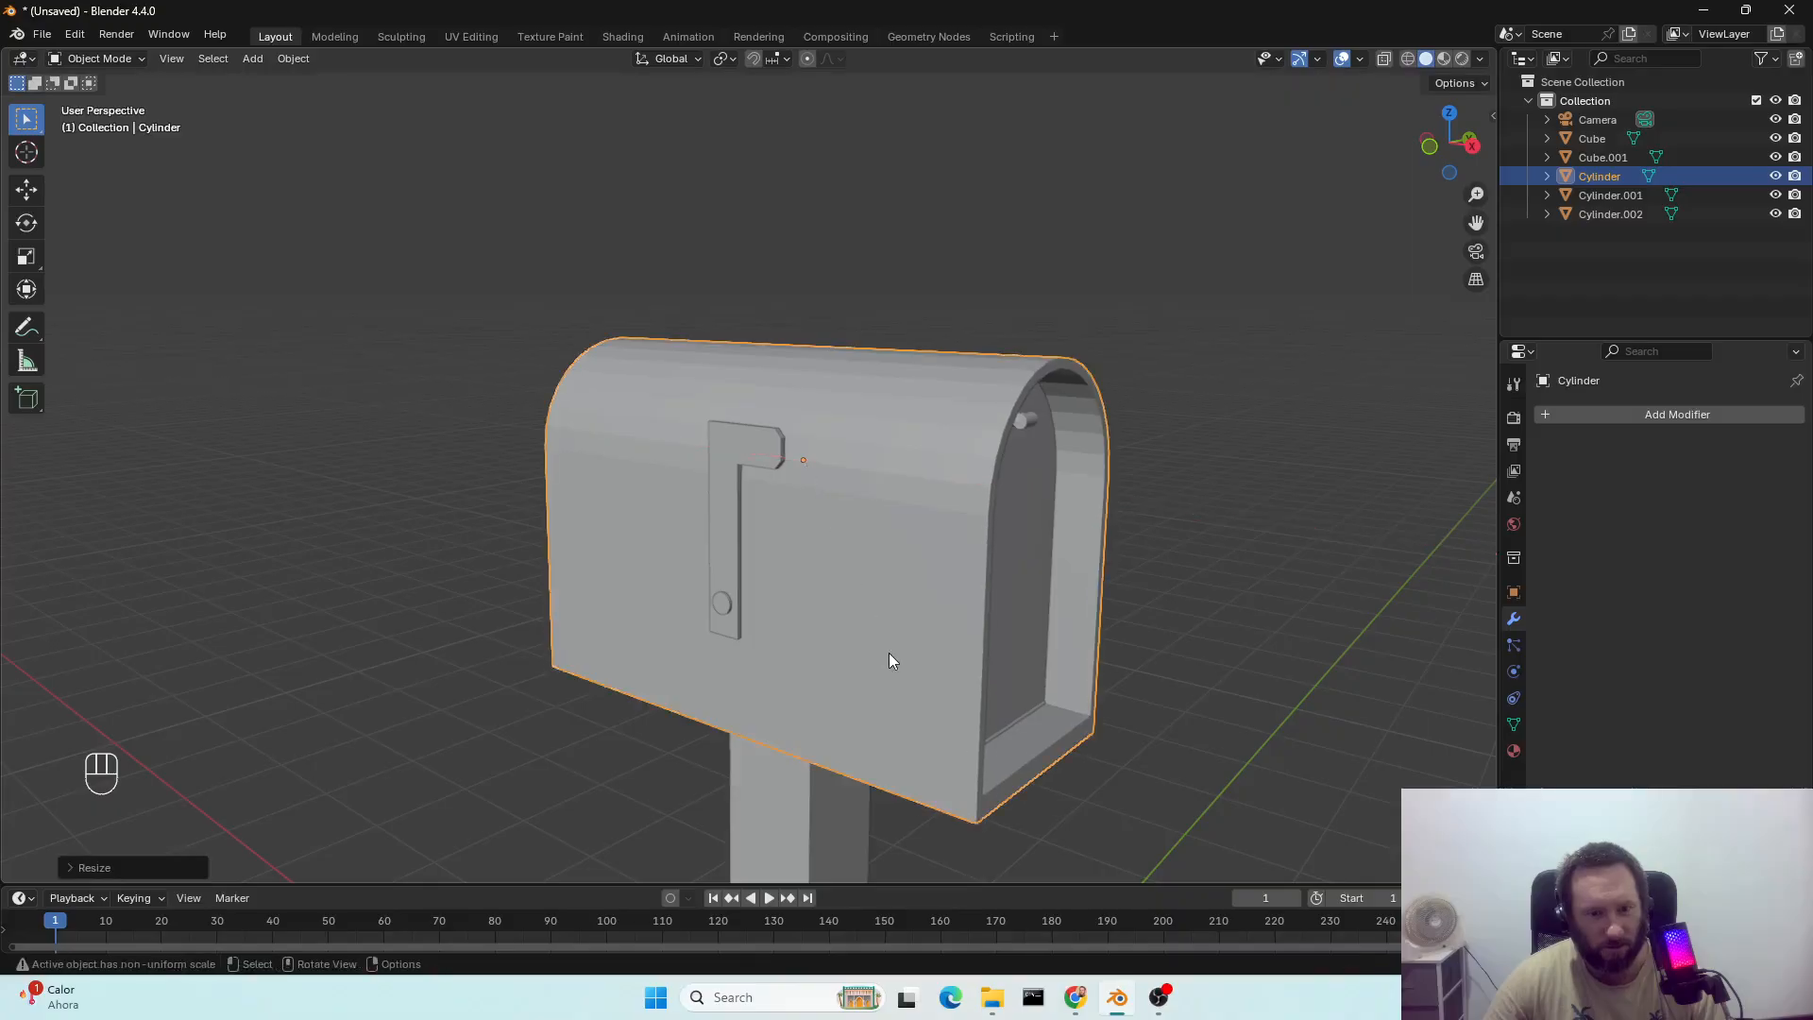
Move the front door about 0.23 m along global X to the lengthened body's front opening.
left_click(1012, 617)
key("g")
key("y")
key("x")
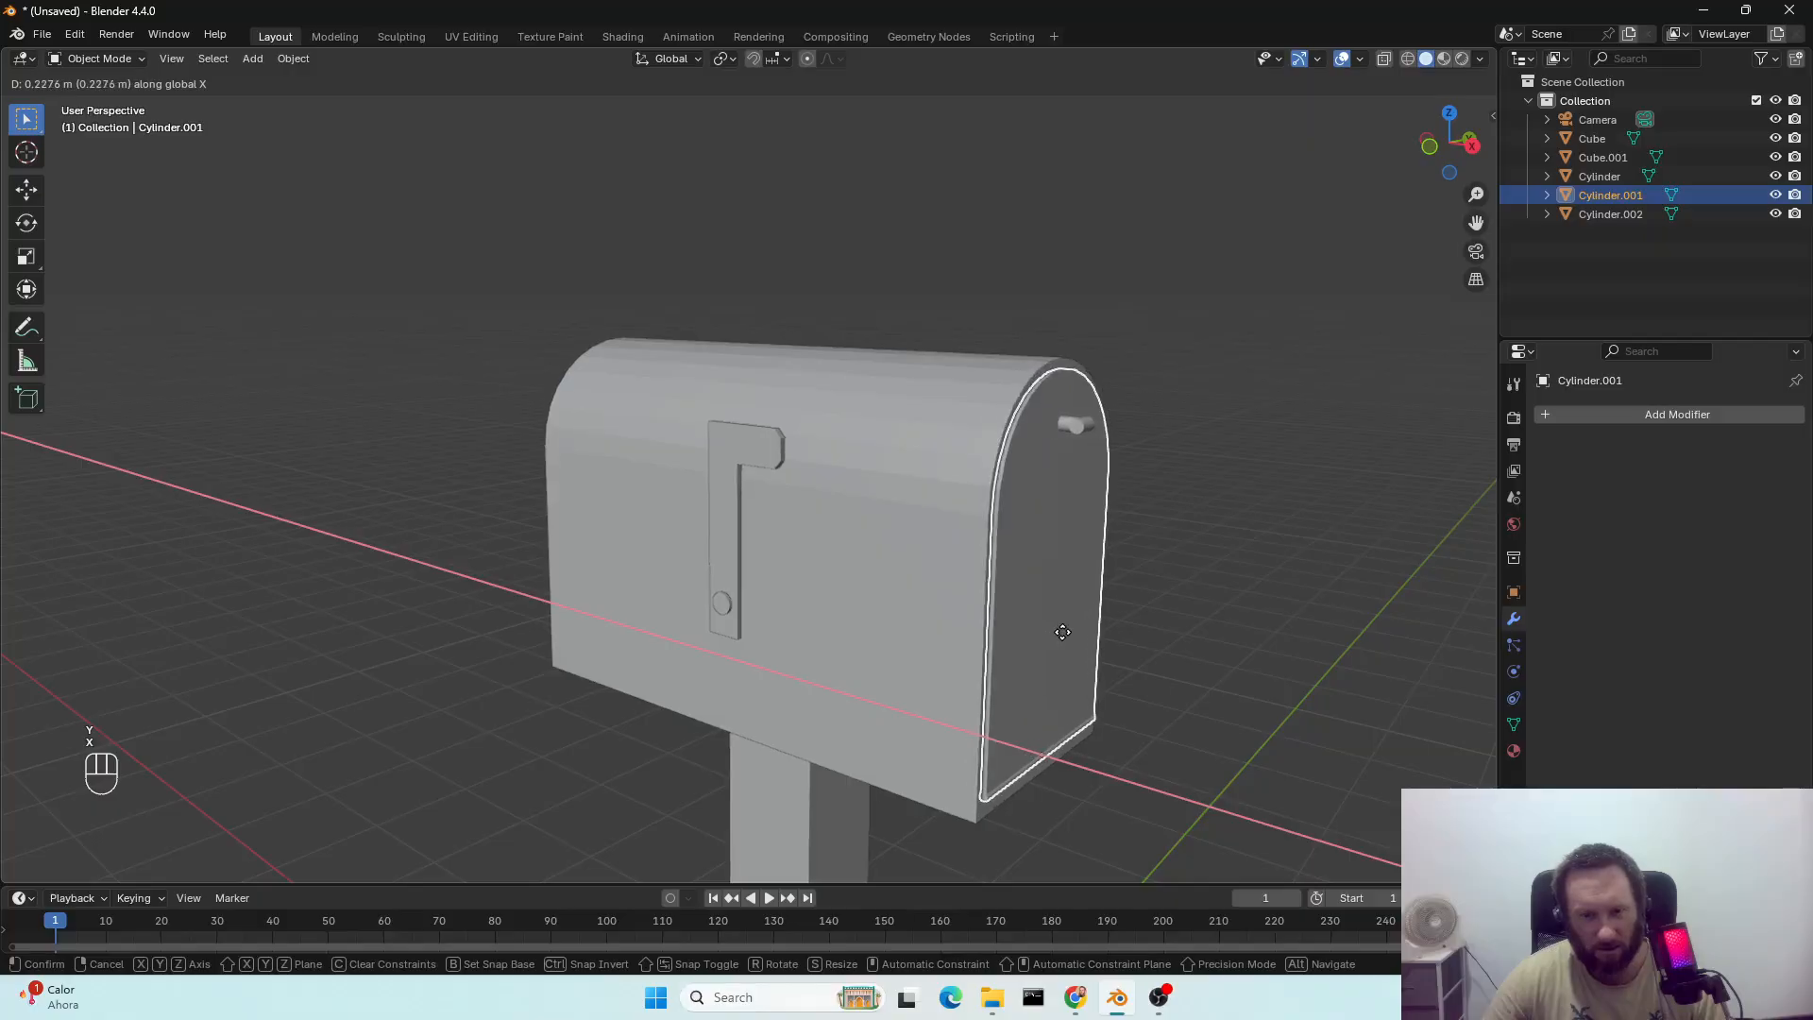
left_click(1061, 691)
Give the front door a new material with a red base color and show the viewport in Material Preview shading.
middle_click_drag(1061, 691, 920, 563)
scroll(982, 682, "down", 3)
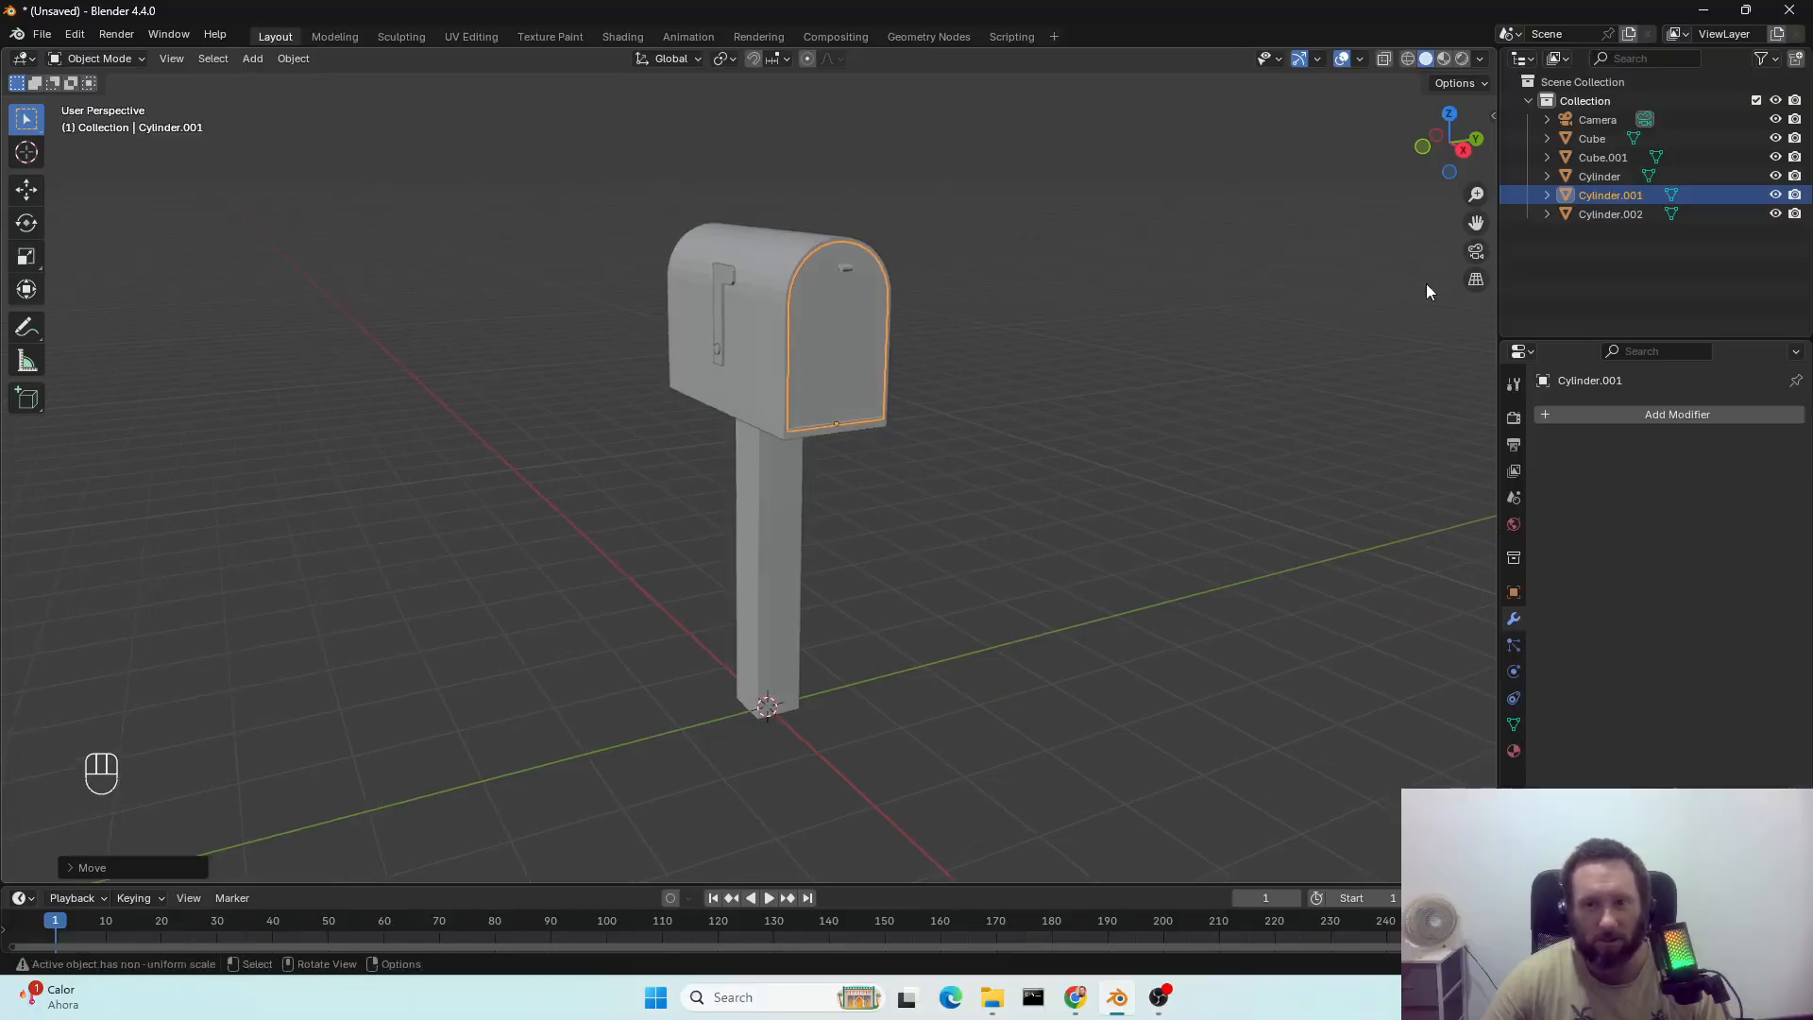
left_click(1513, 750)
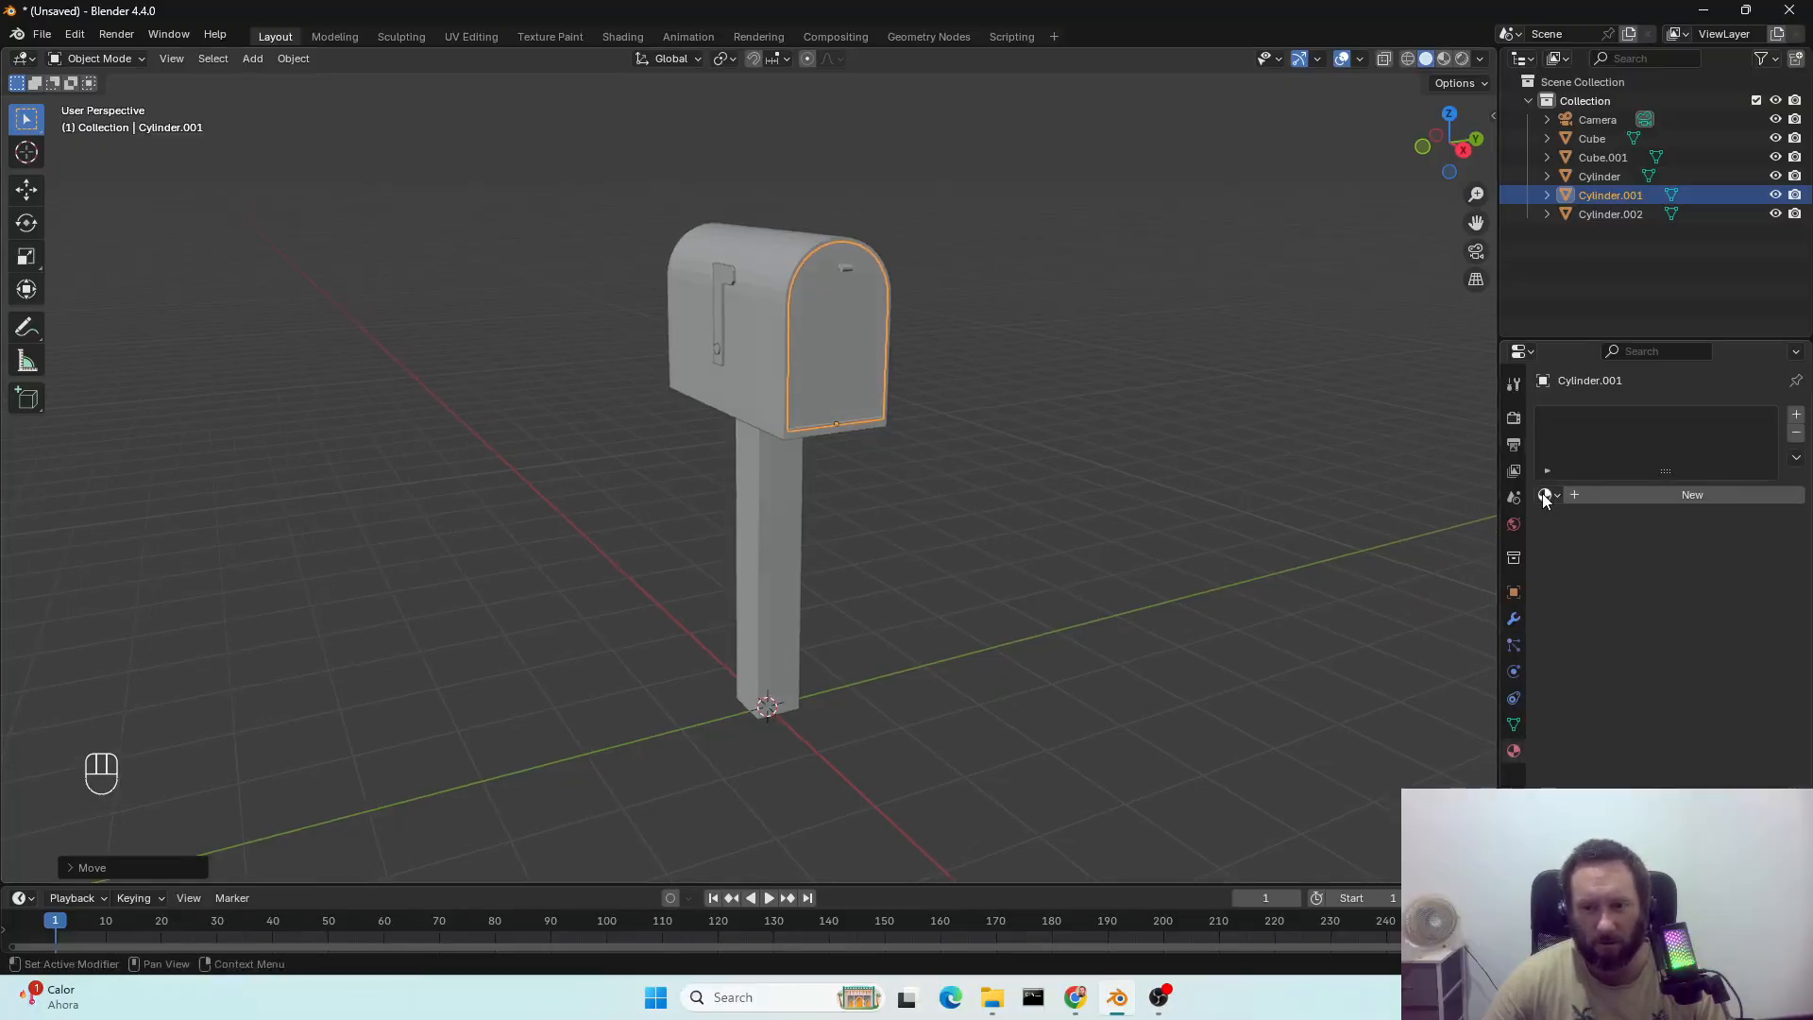
left_click(1680, 494)
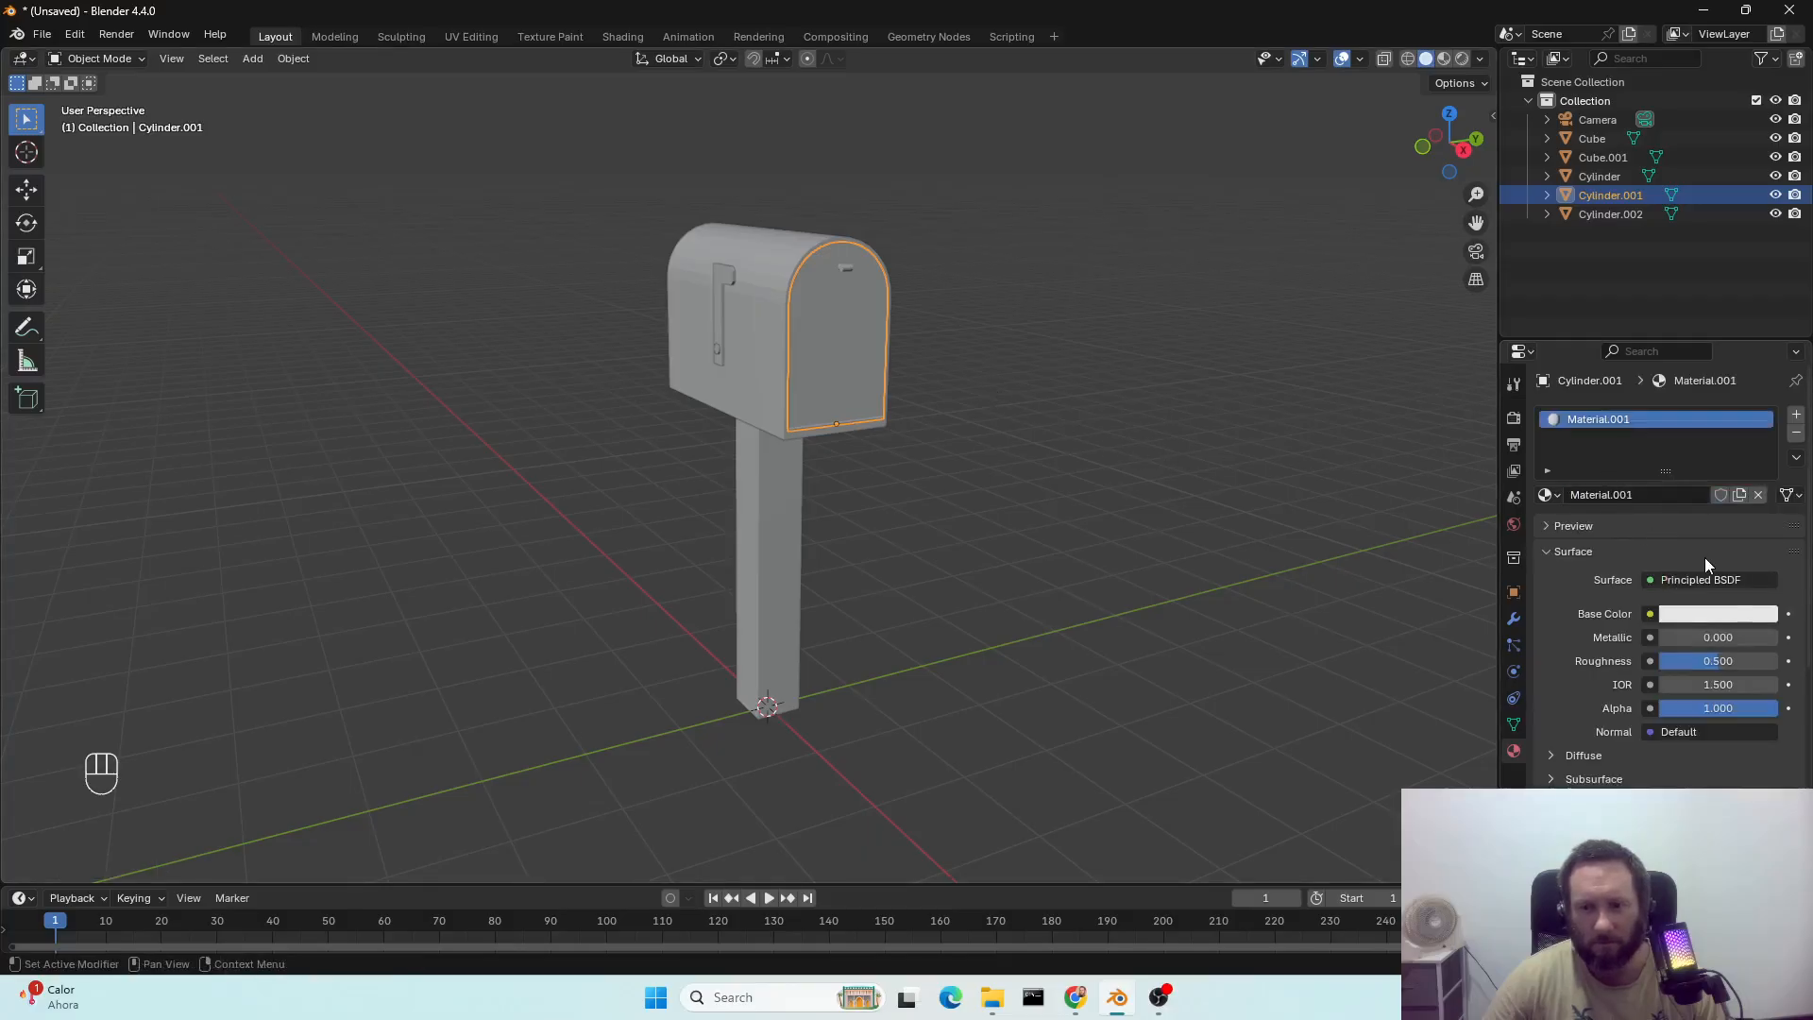
left_click(1735, 615)
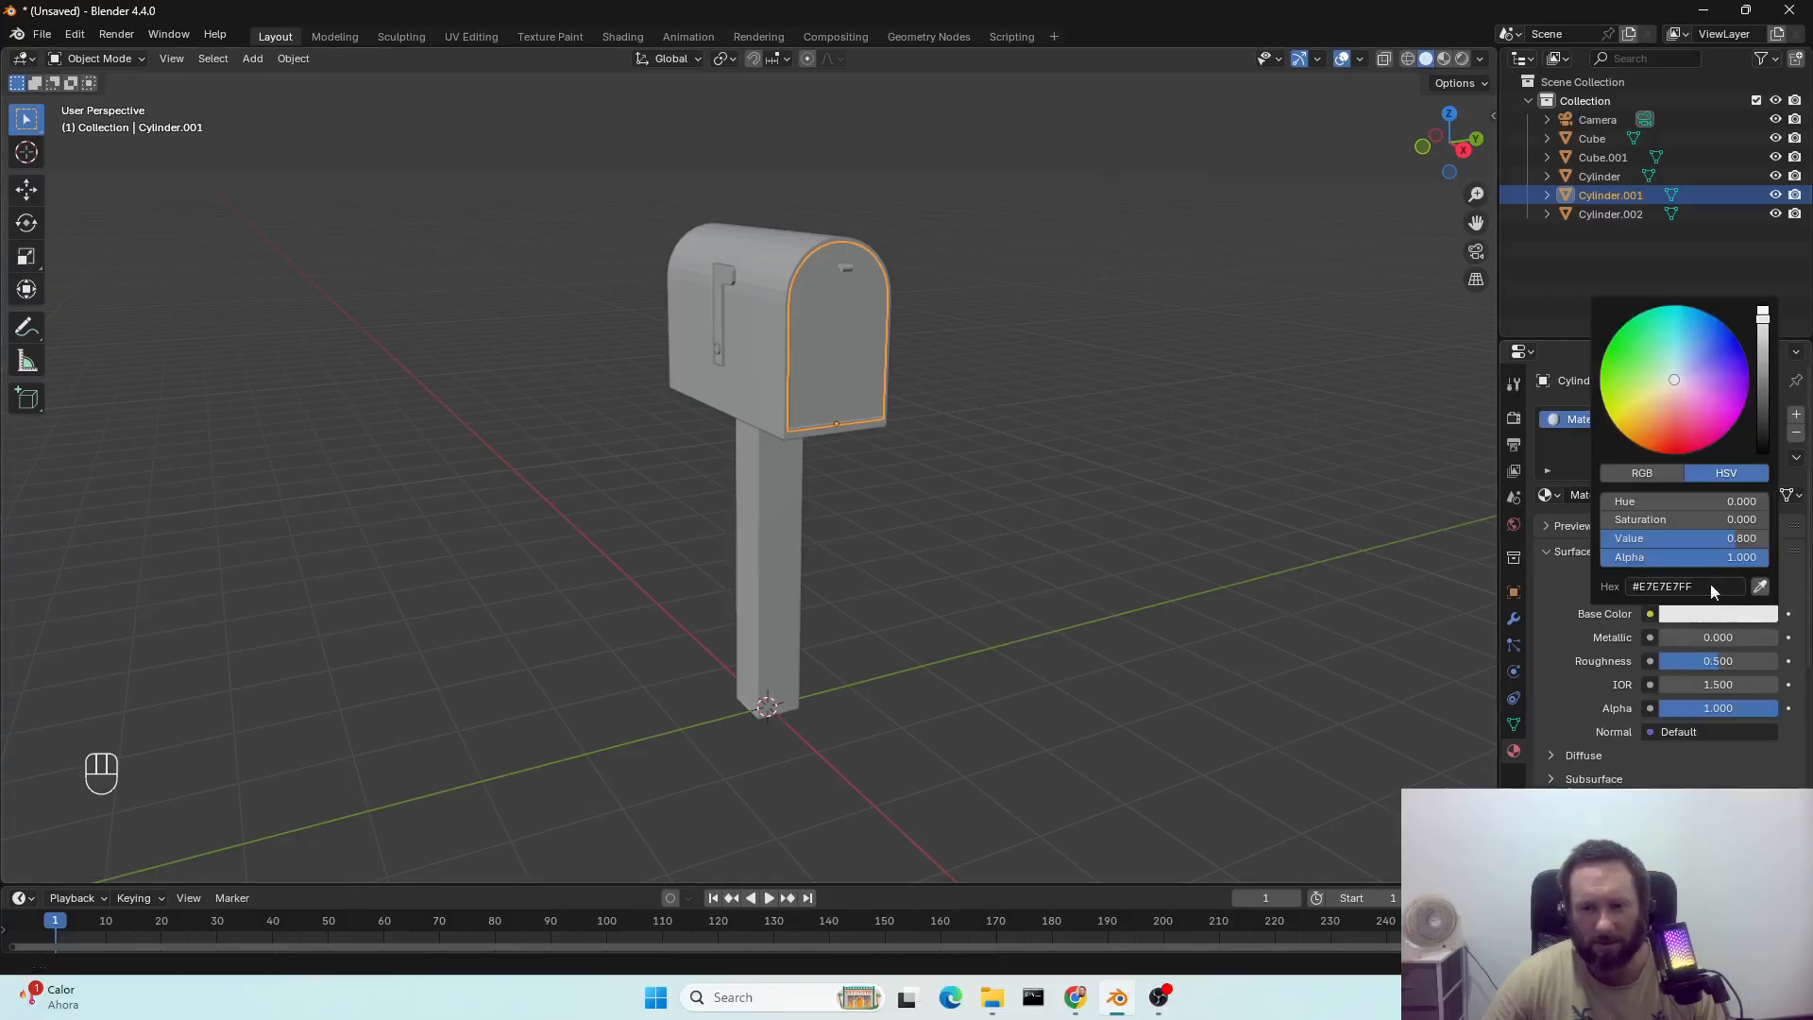
left_click(1671, 436)
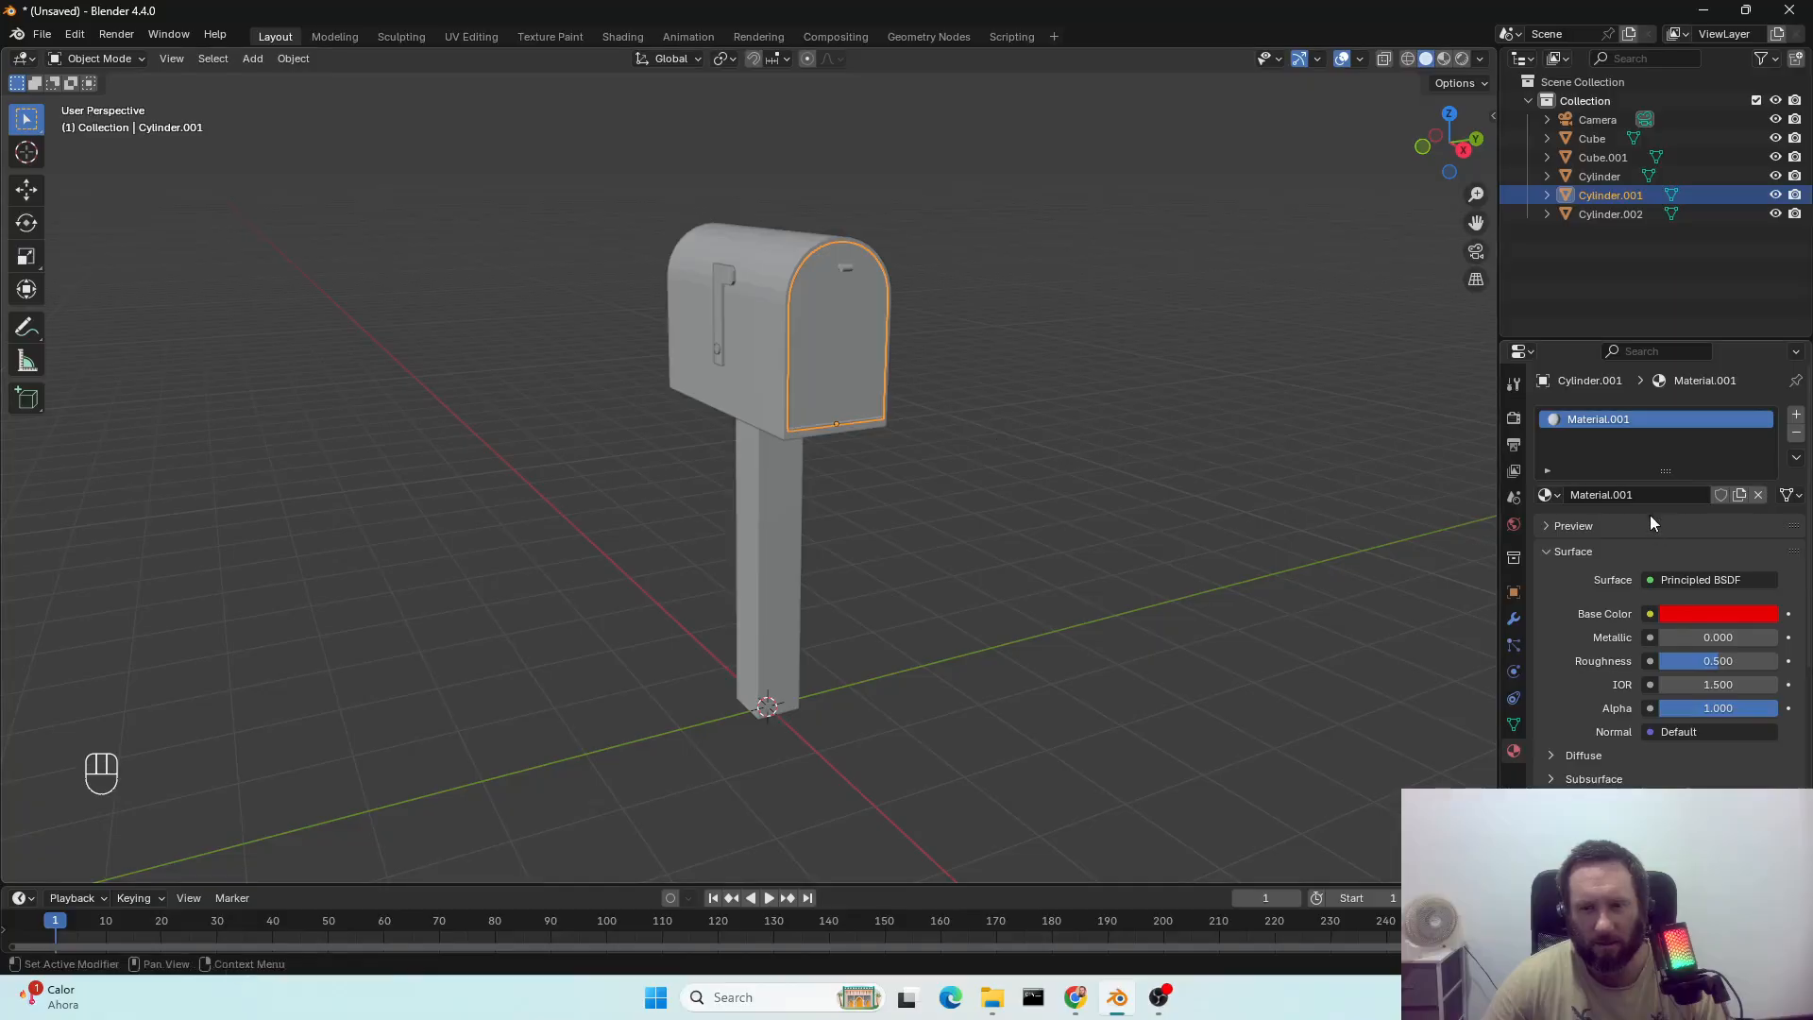
left_click(1442, 58)
Assign the existing red material, Material.001, to the mailbox body.
left_click(768, 355)
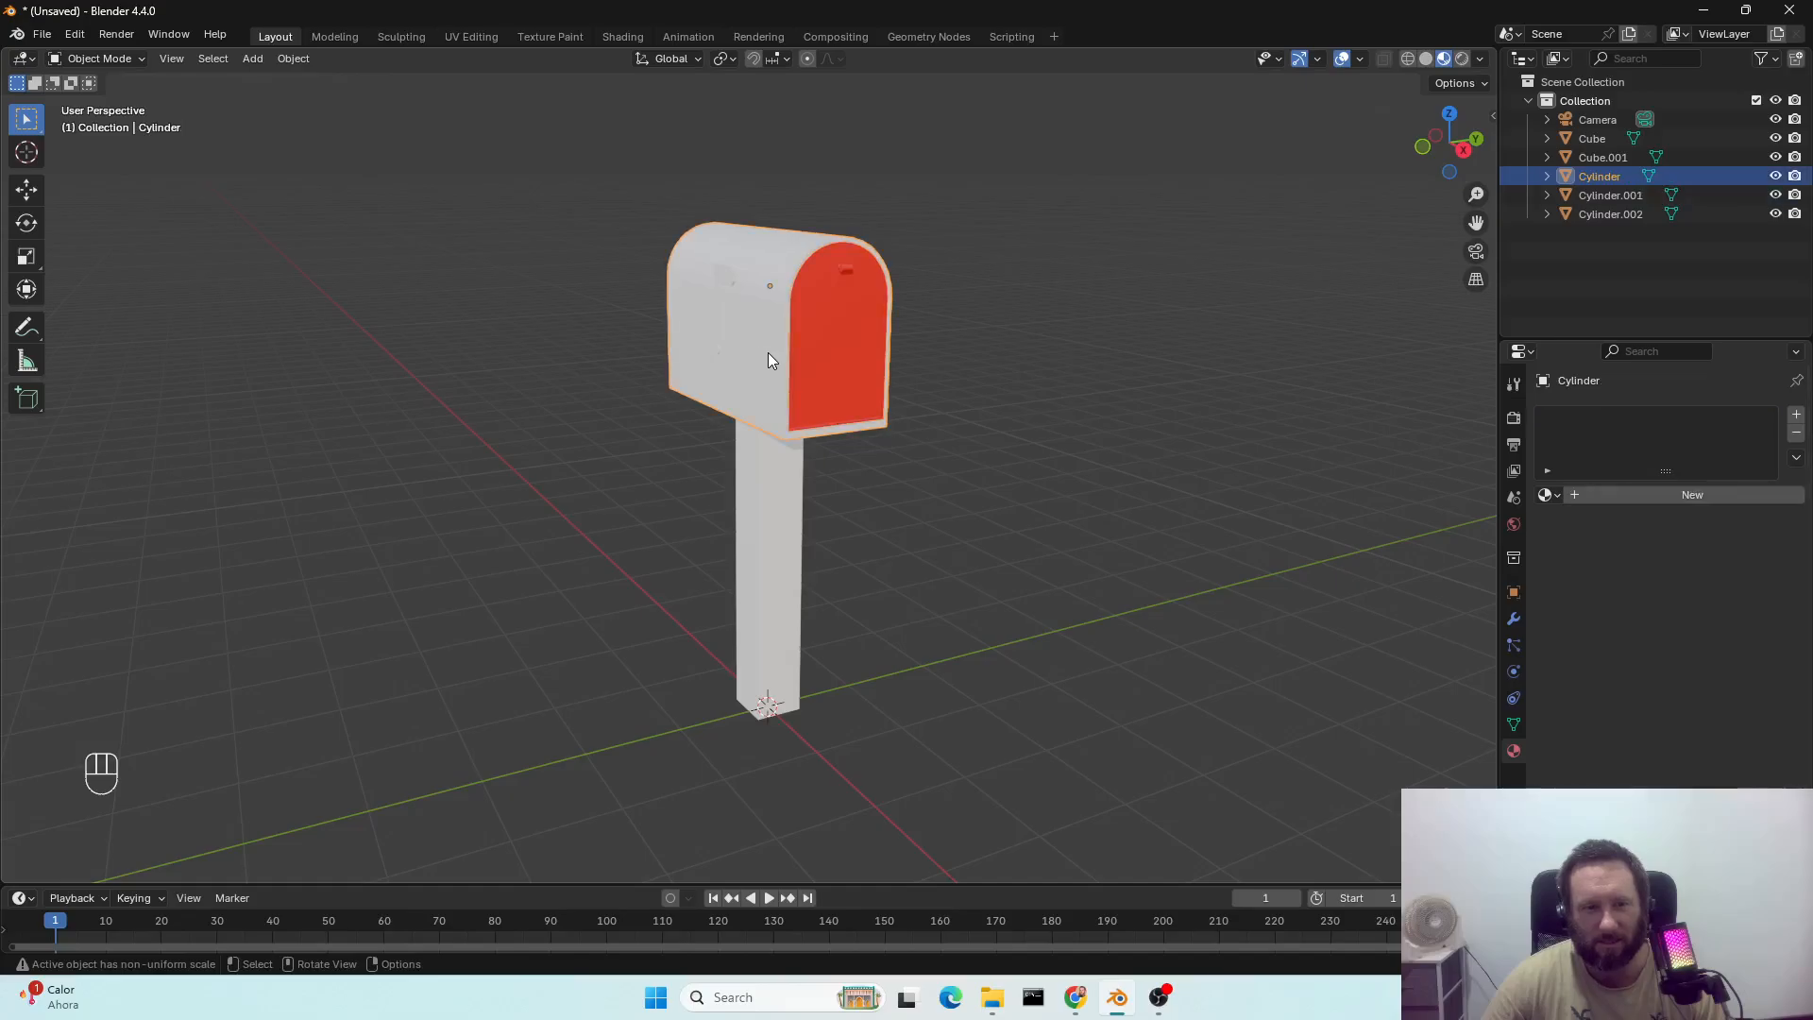
left_click(1546, 497)
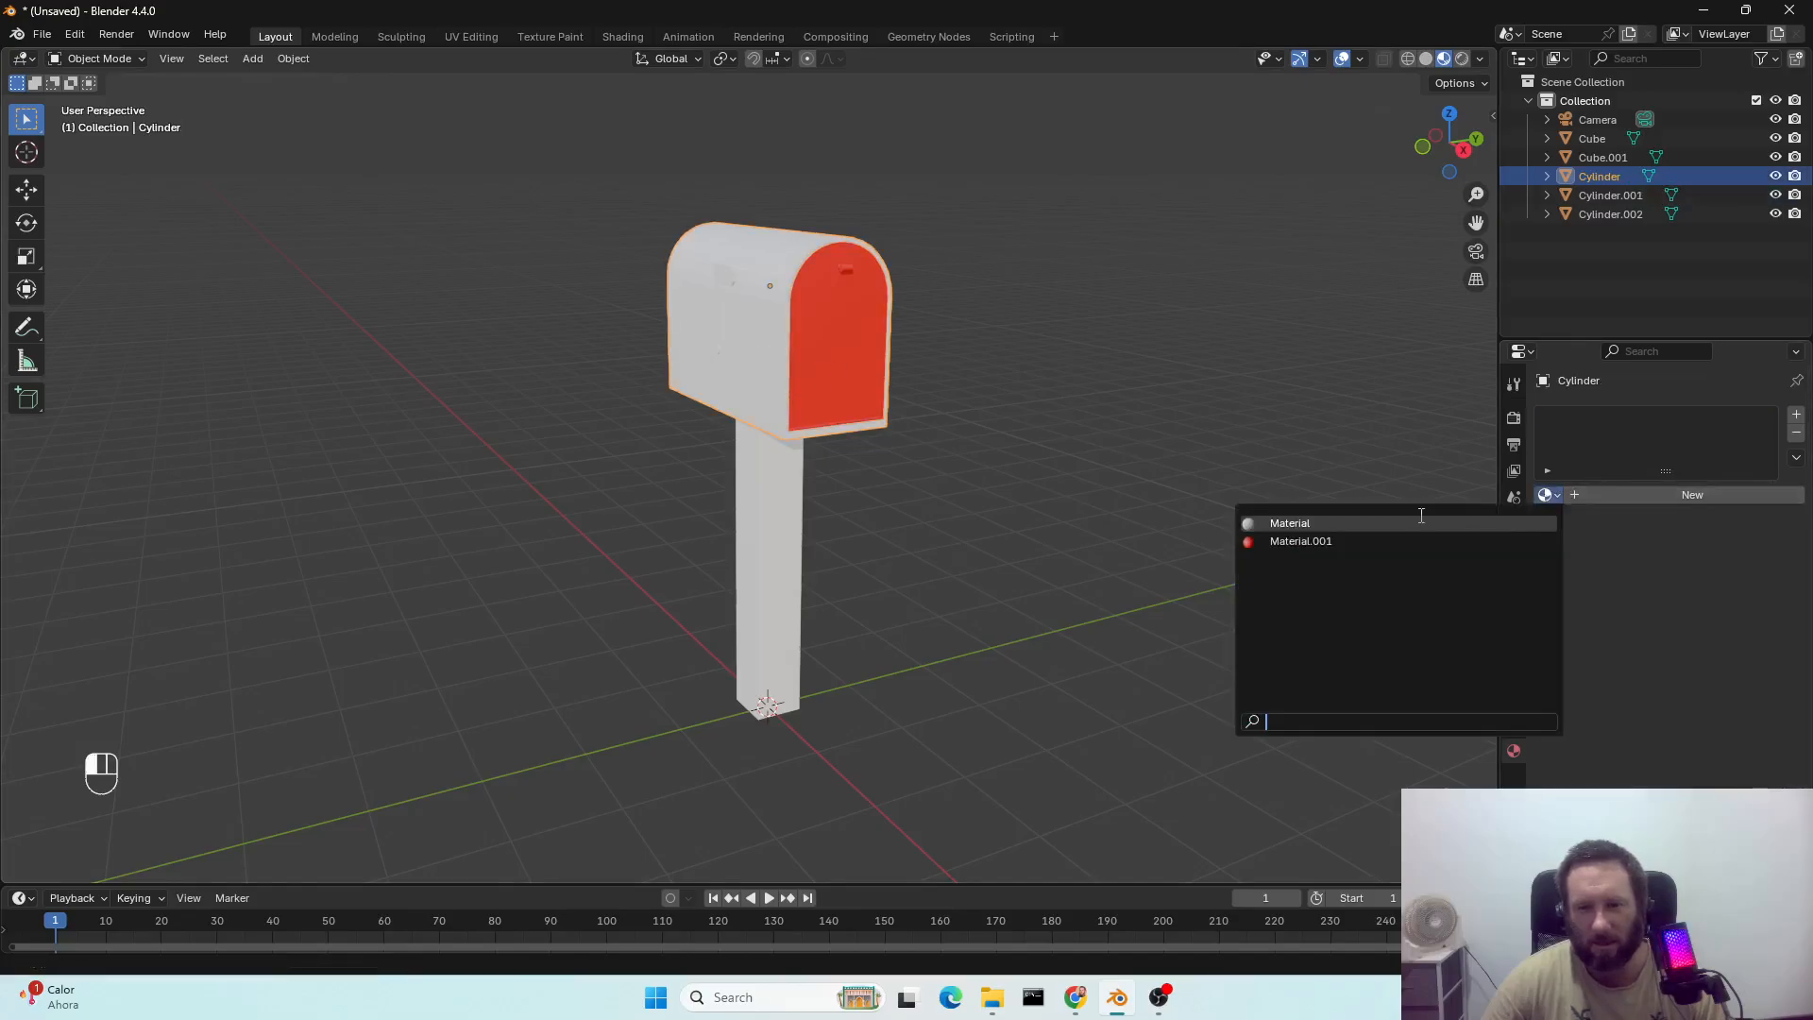
left_click(1308, 537)
Give the side flag a new material with a golden yellow base color.
left_click(722, 277)
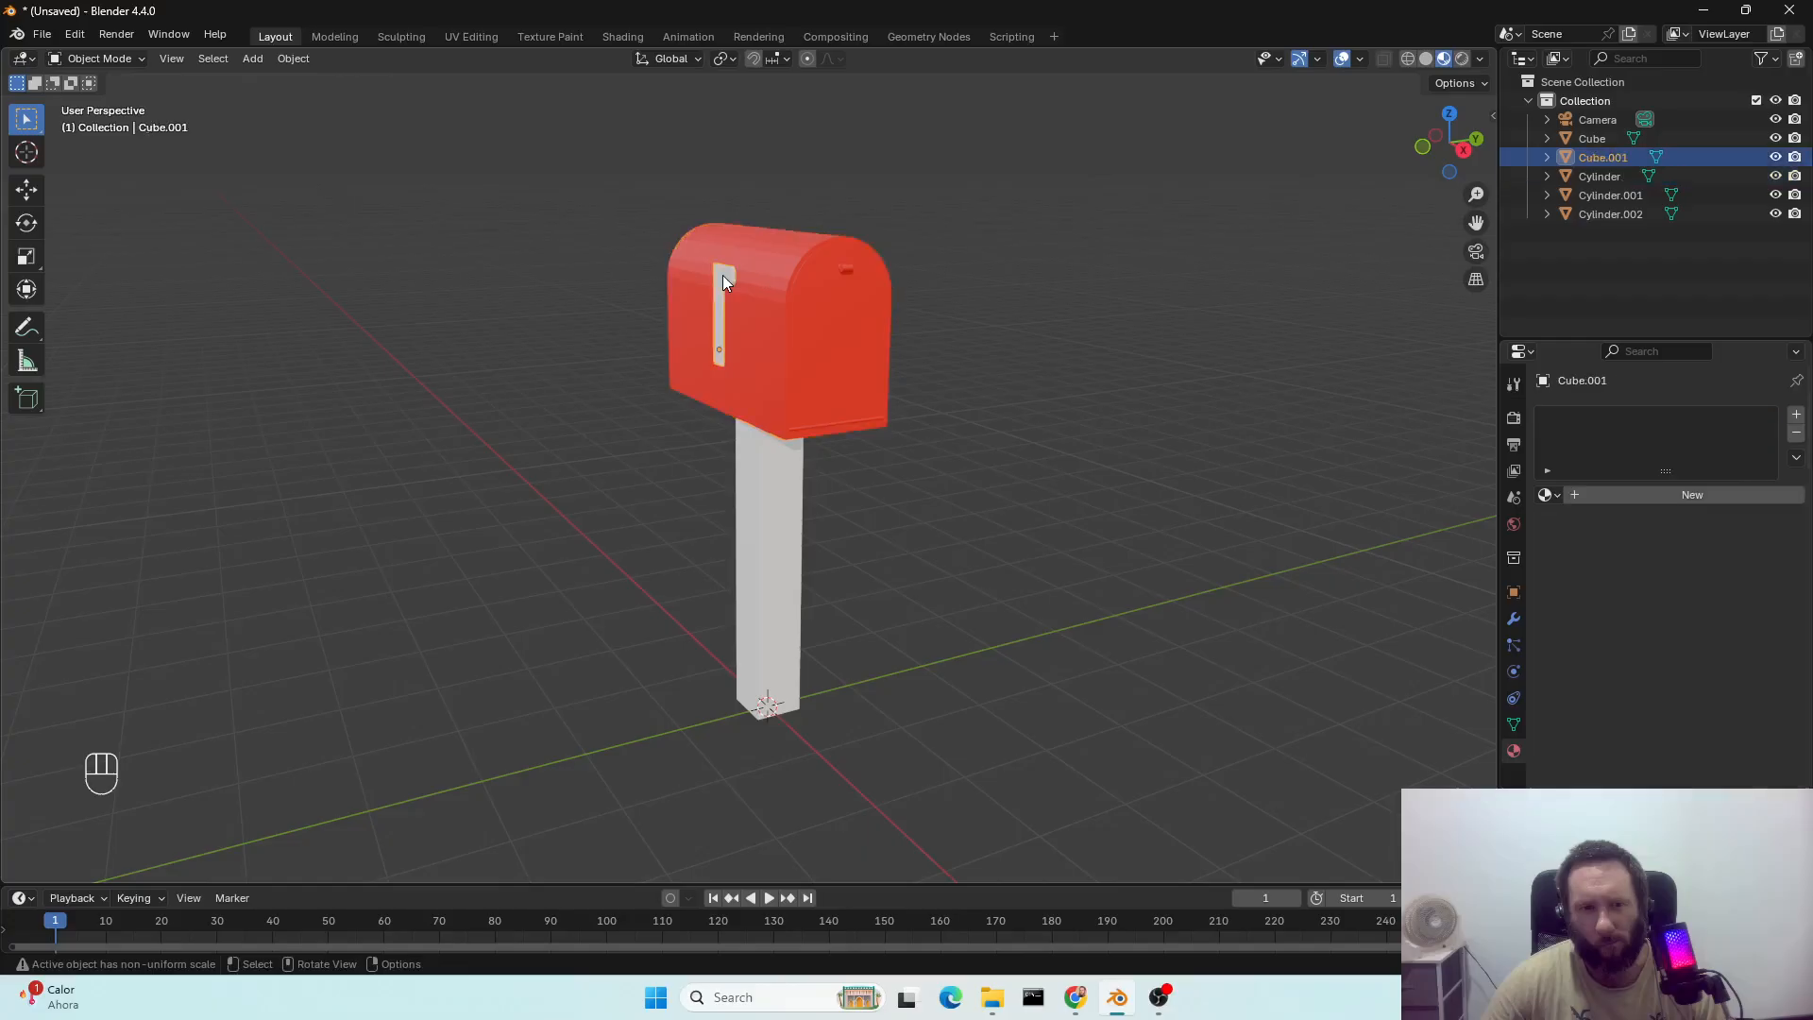
left_click(1633, 495)
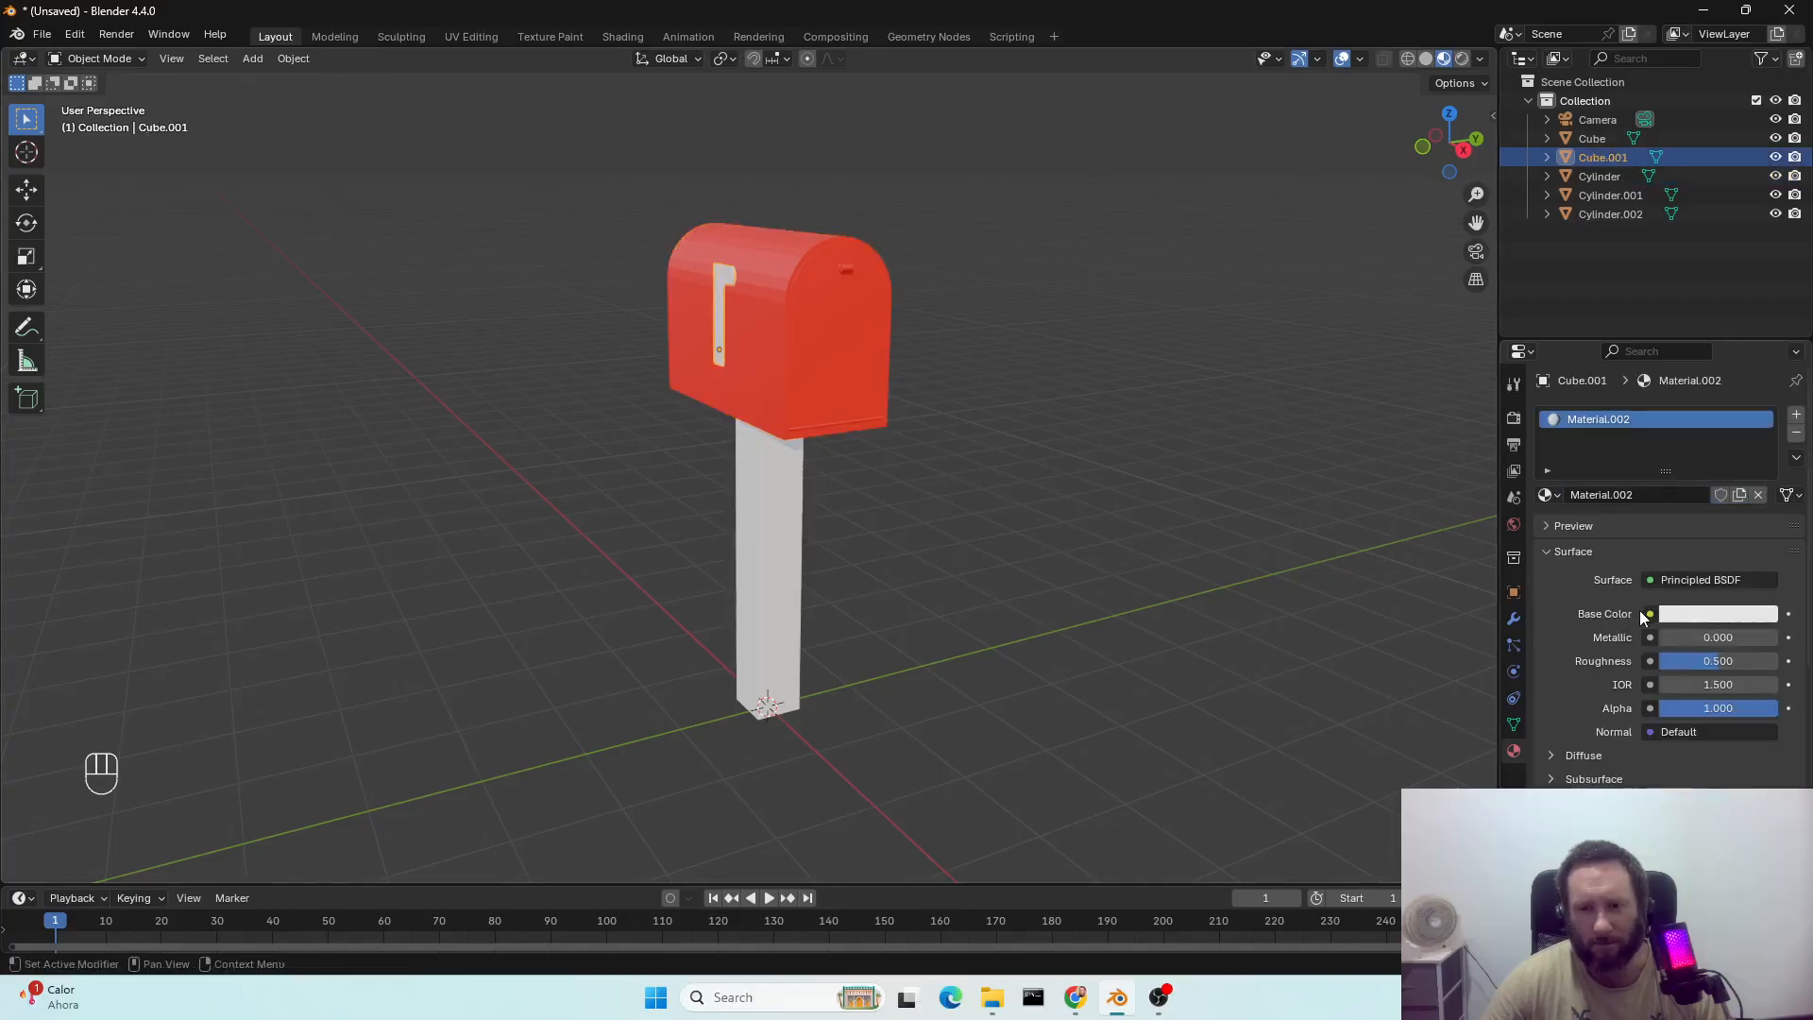
left_click(1688, 614)
left_click_drag(1662, 426, 1616, 423)
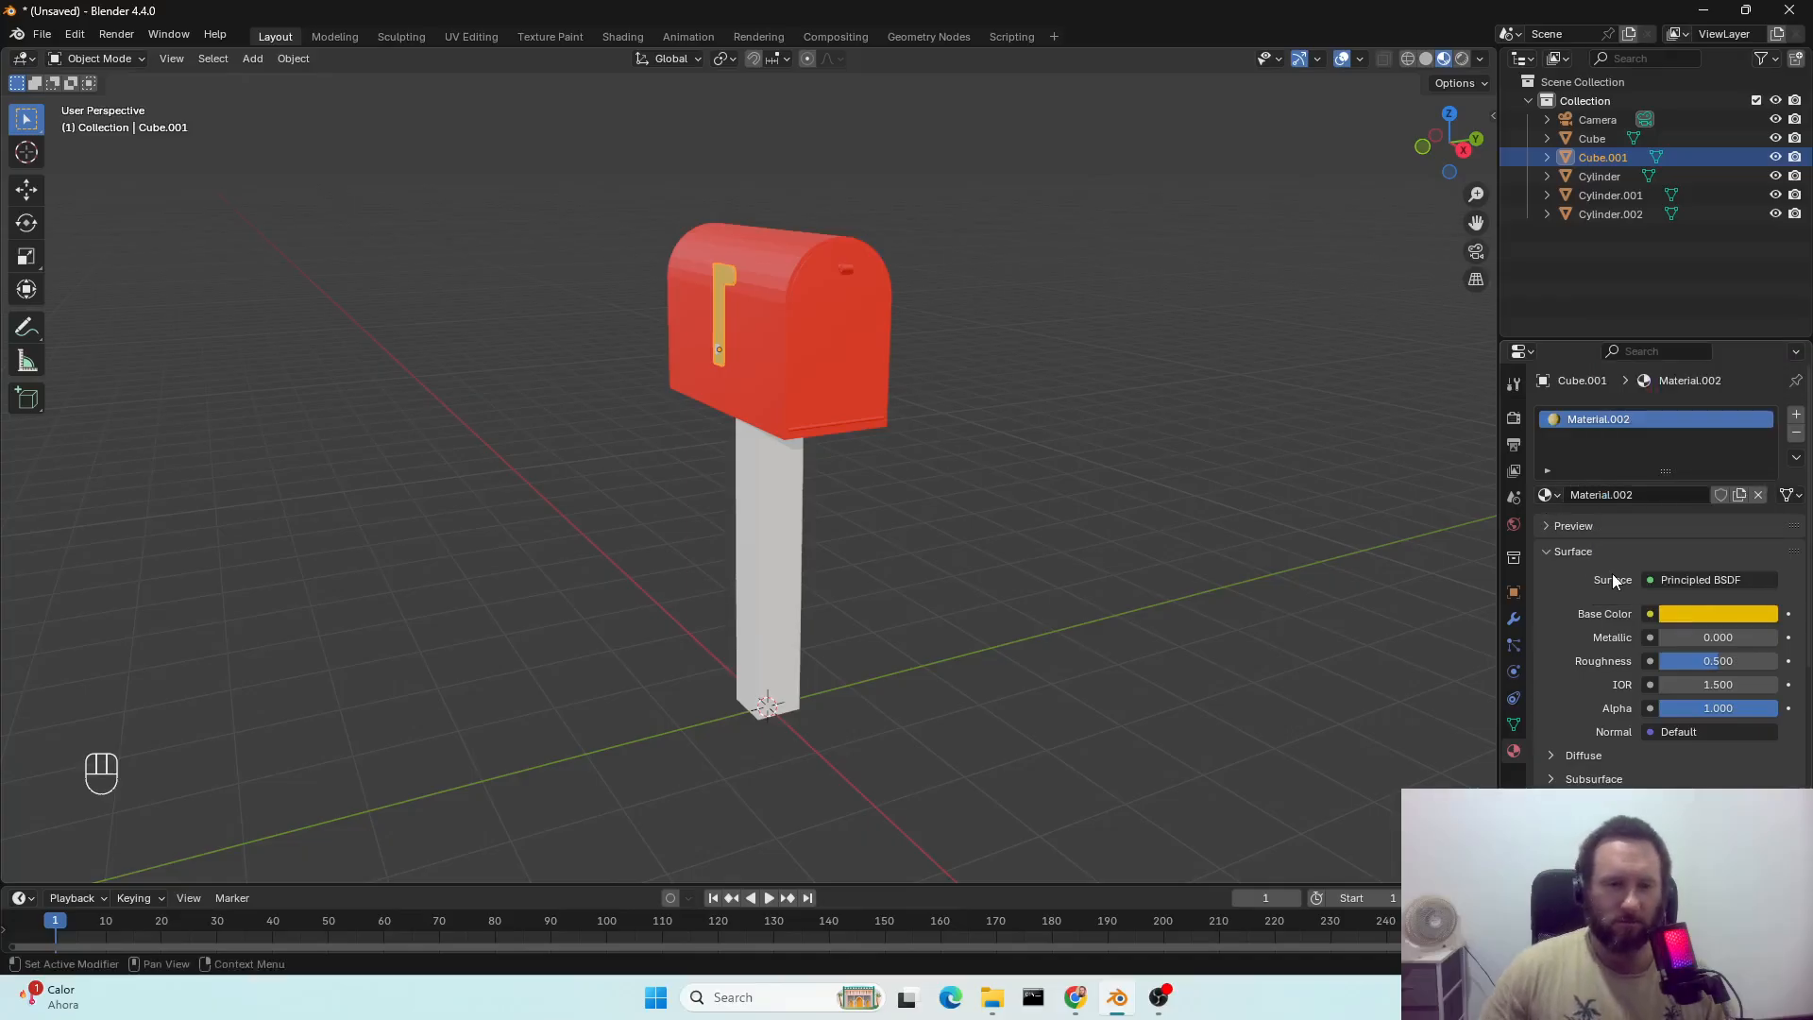
Give the post a new material with a dark orange-brown base color, using hue about 0.05 and saturation about 0.91.
left_click(773, 551)
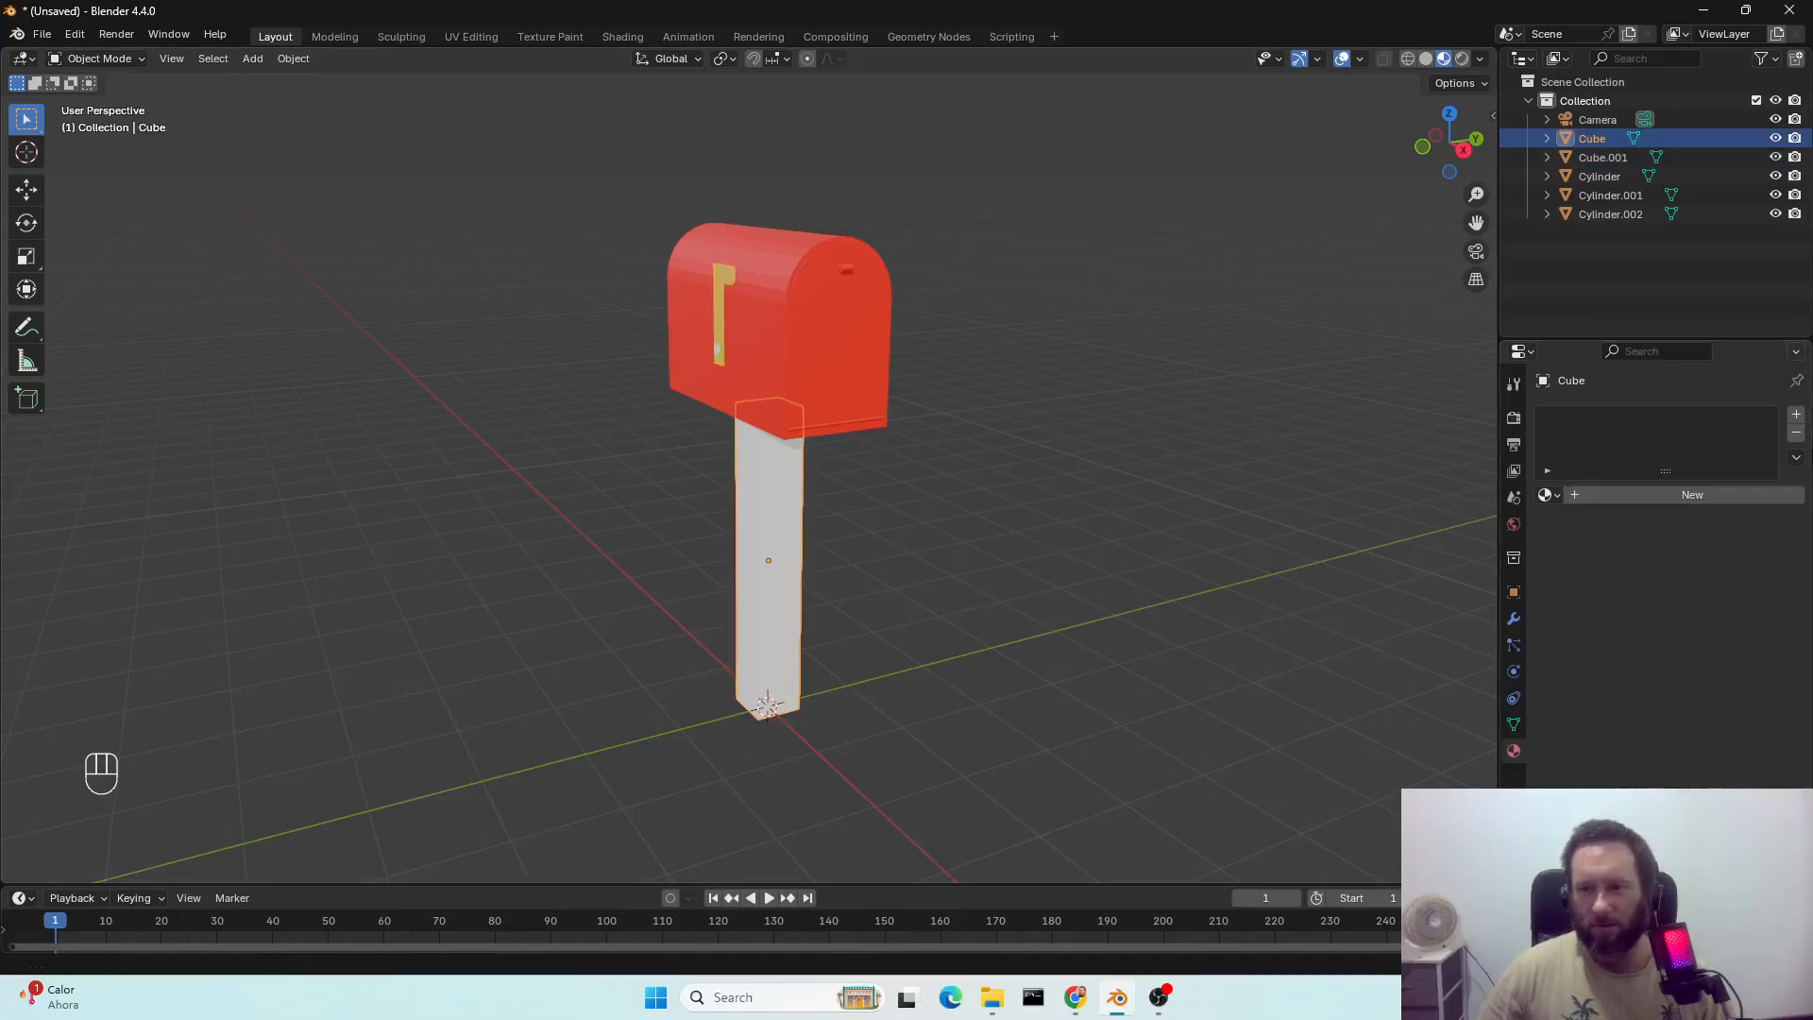
left_click(1652, 495)
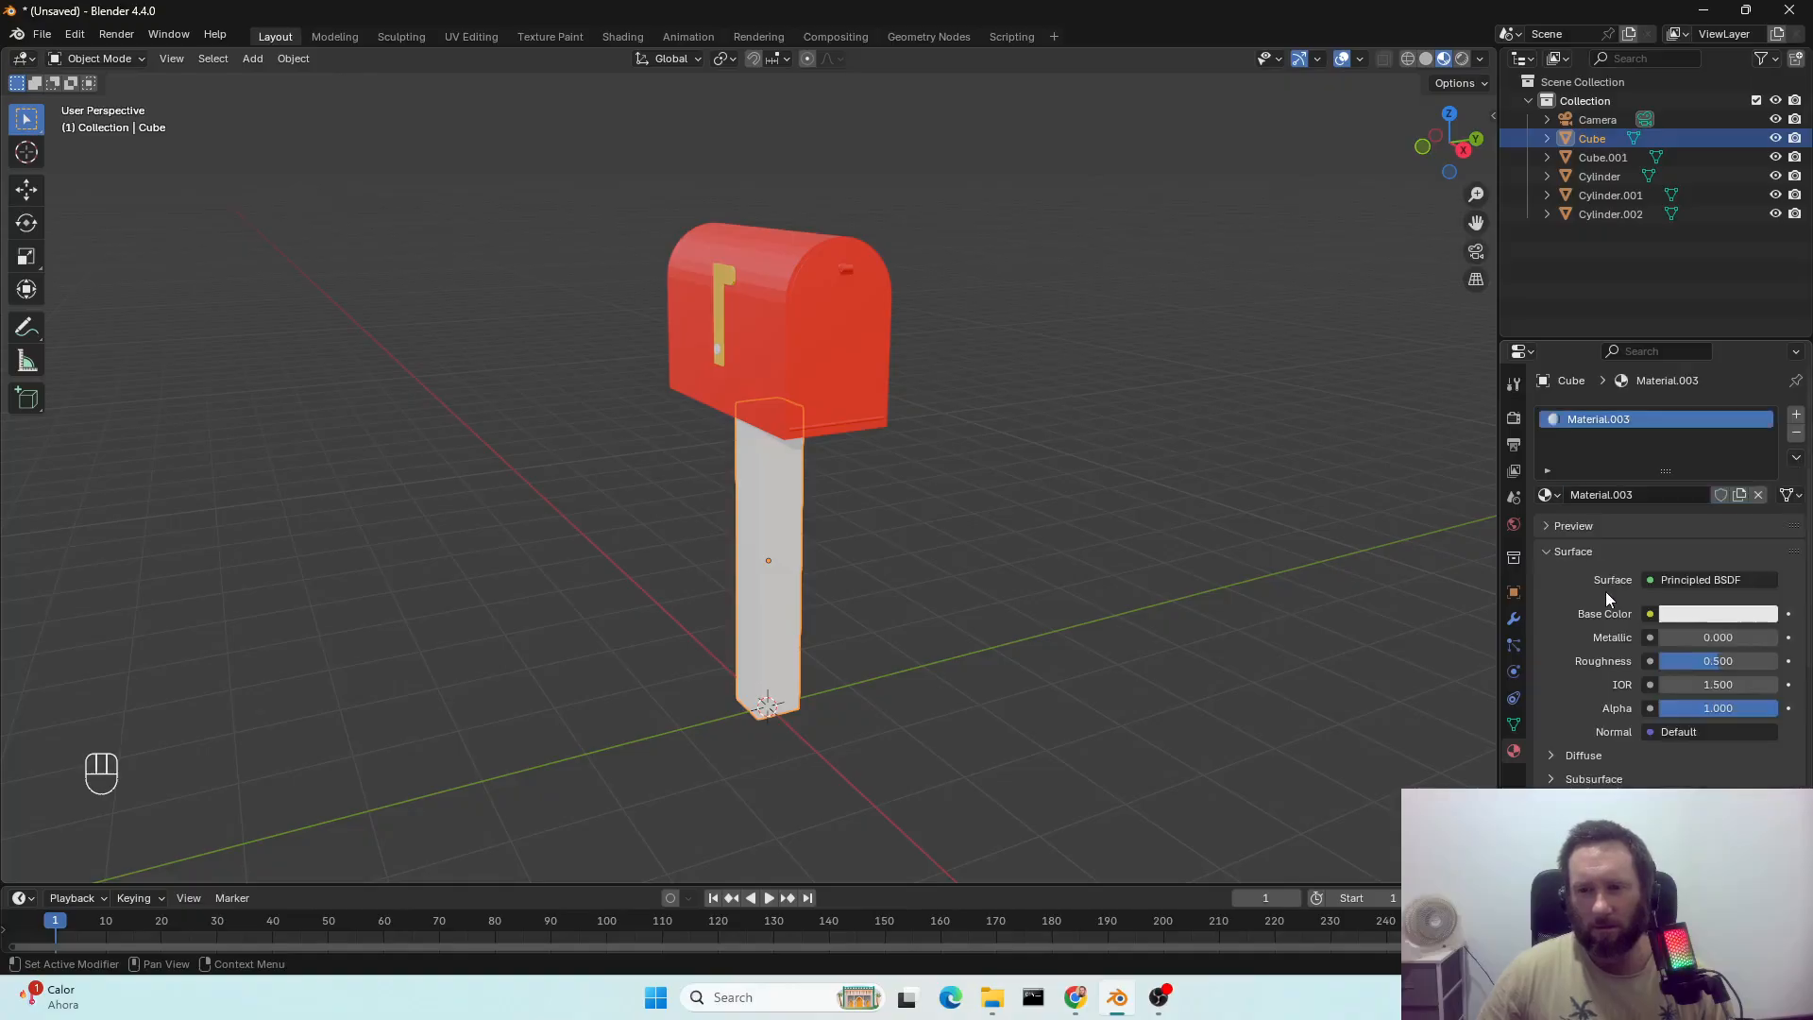
left_click(1694, 615)
left_click_drag(1684, 390, 1648, 423)
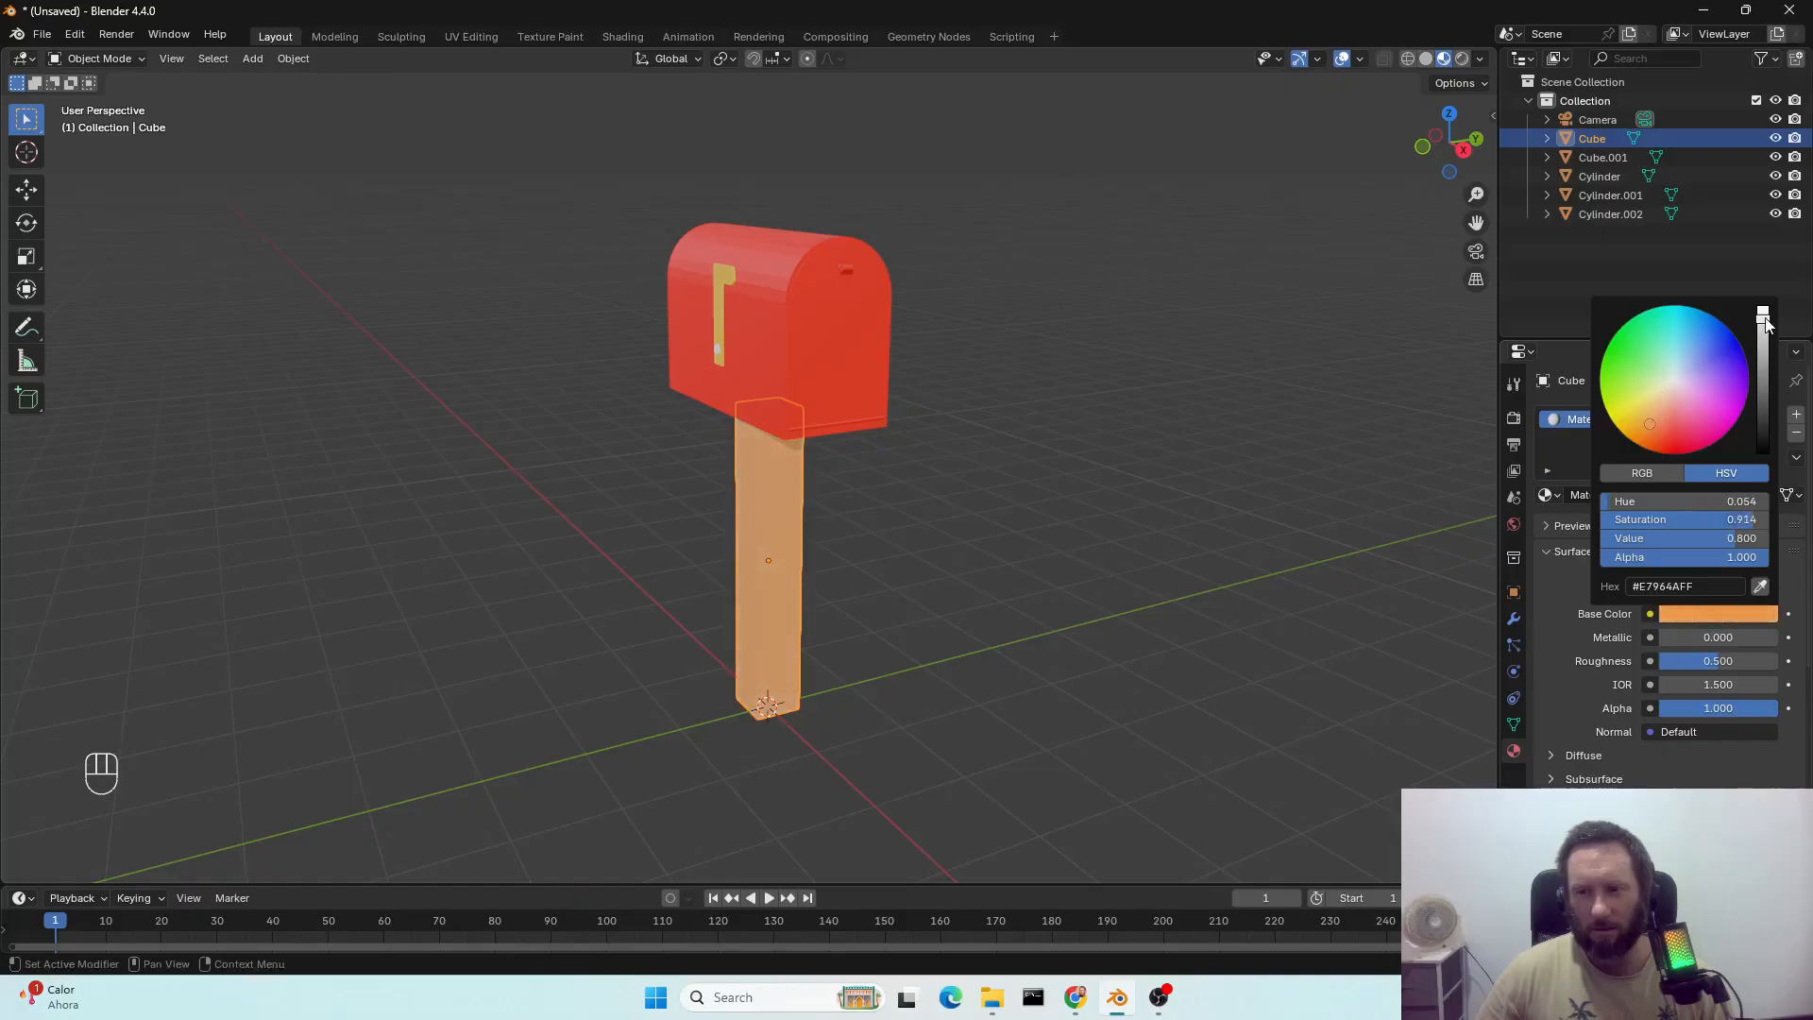
left_click_drag(1763, 319, 1762, 357)
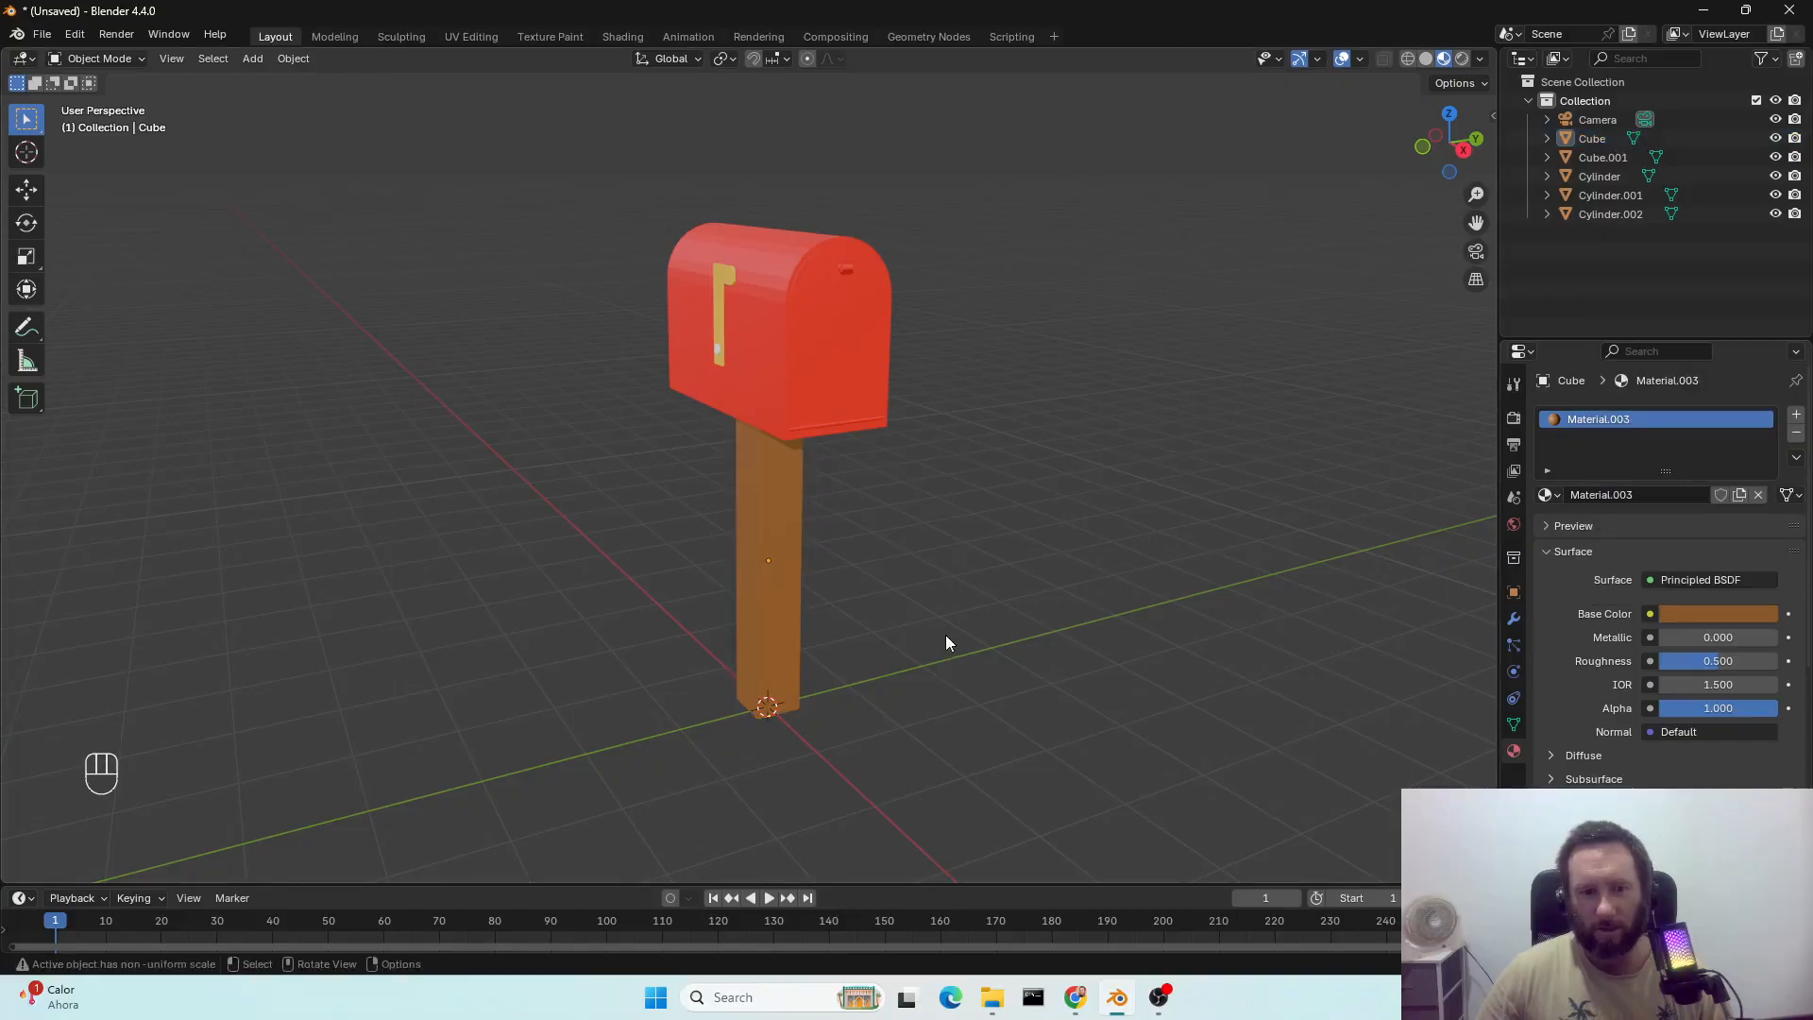
scroll(946, 642, "down", 2)
middle_click_drag(947, 639, 985, 669)
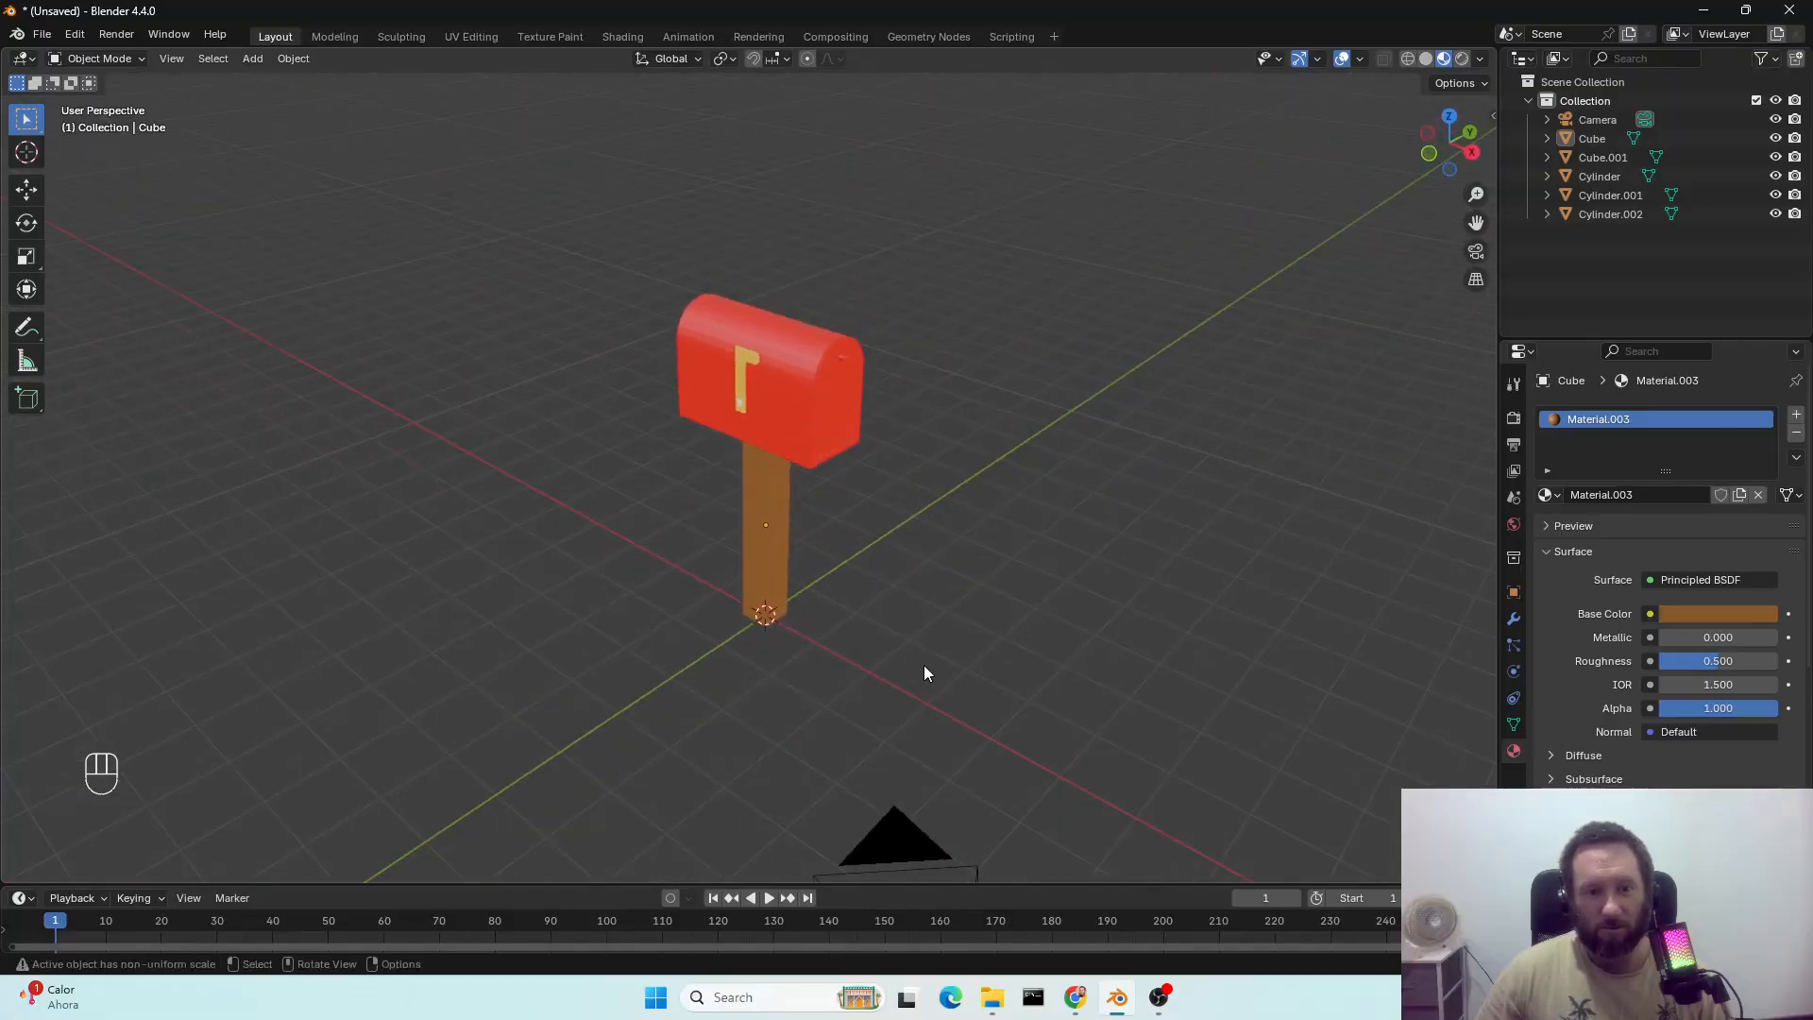